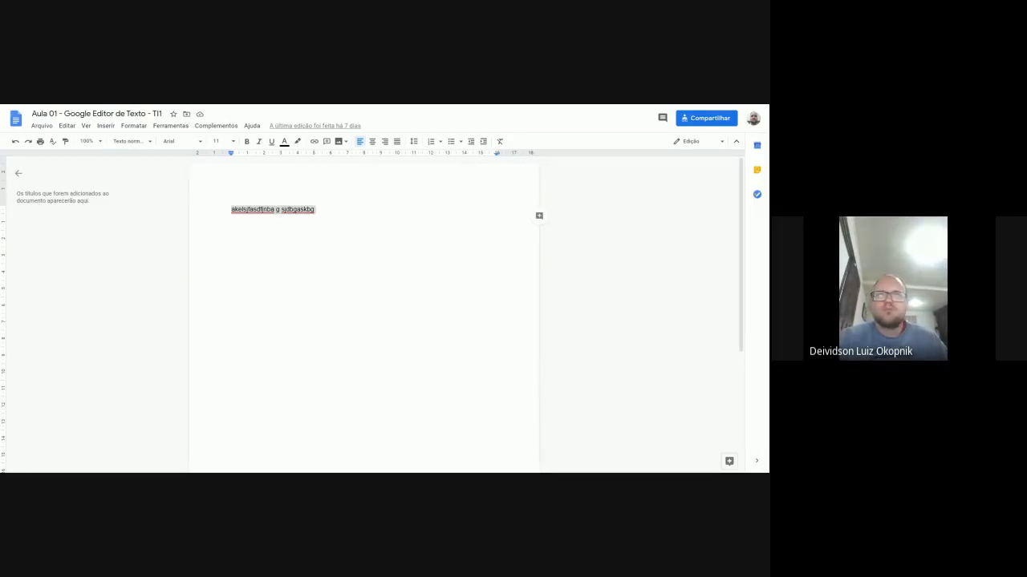
Delete the line of random characters so the document is empty.
{"action": "left_click", "coordinate": [246, 210]}
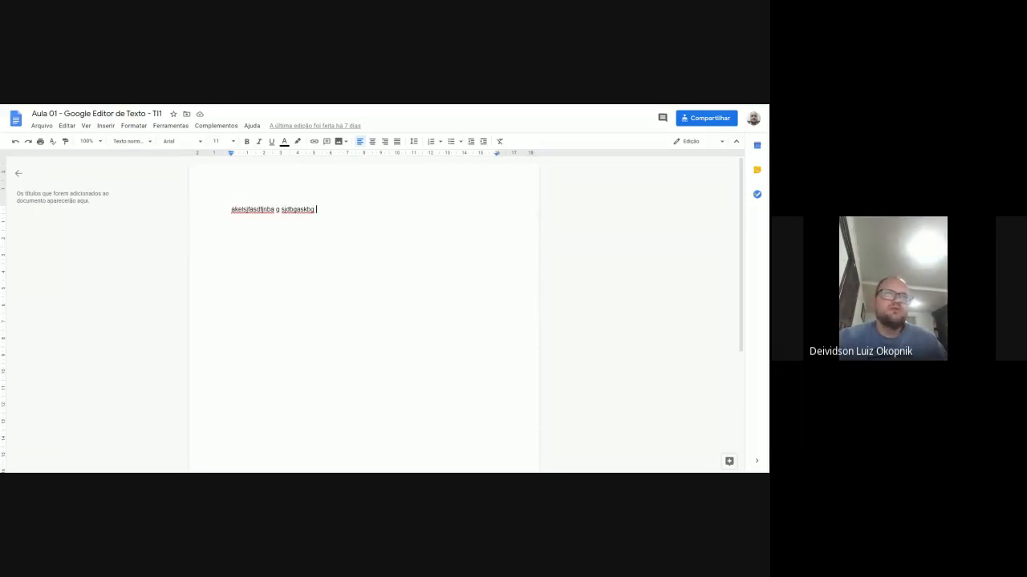
{"action": "left_click_drag", "start_coordinate": [316, 209], "coordinate": [53, 209]}
{"action": "key", "text": "BackSpace"}
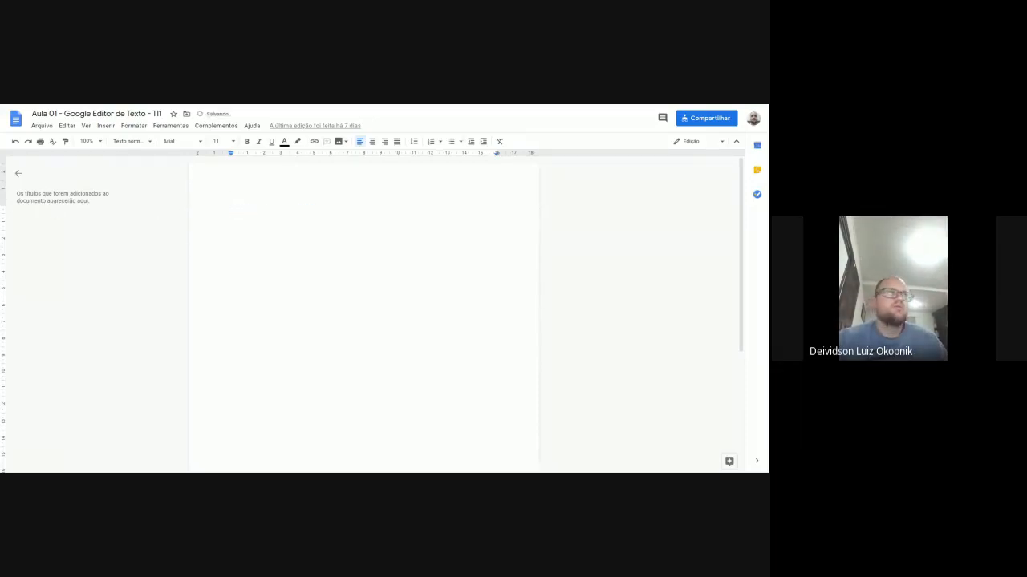
Set the page margins to 3 cm top, 2 cm bottom, 3 cm left and 2 cm right.
{"action": "left_click", "coordinate": [41, 127]}
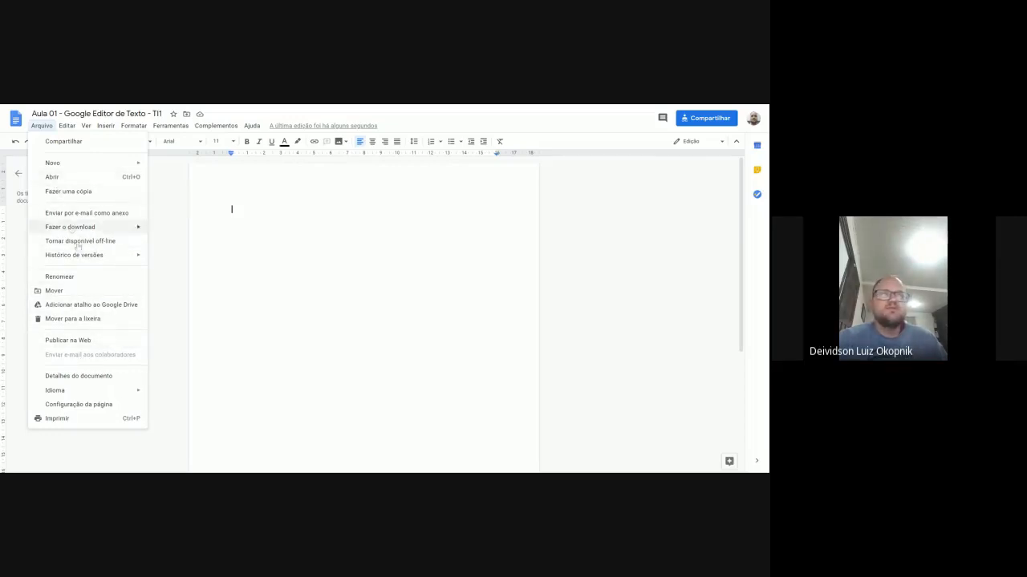
{"action": "left_click", "coordinate": [72, 406]}
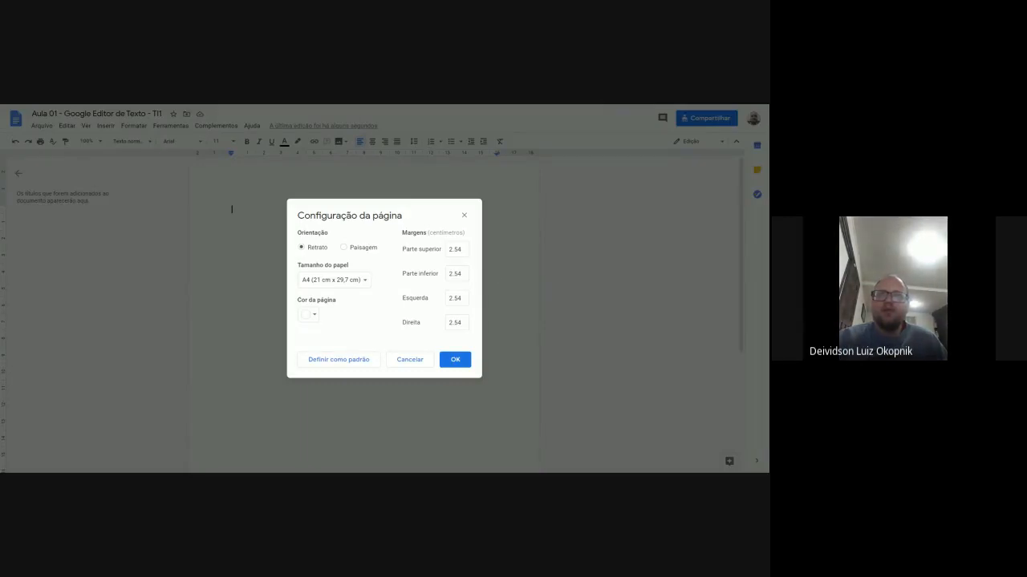
{"action": "left_click_drag", "start_coordinate": [463, 250], "coordinate": [388, 249]}
{"action": "type", "text": "3"}
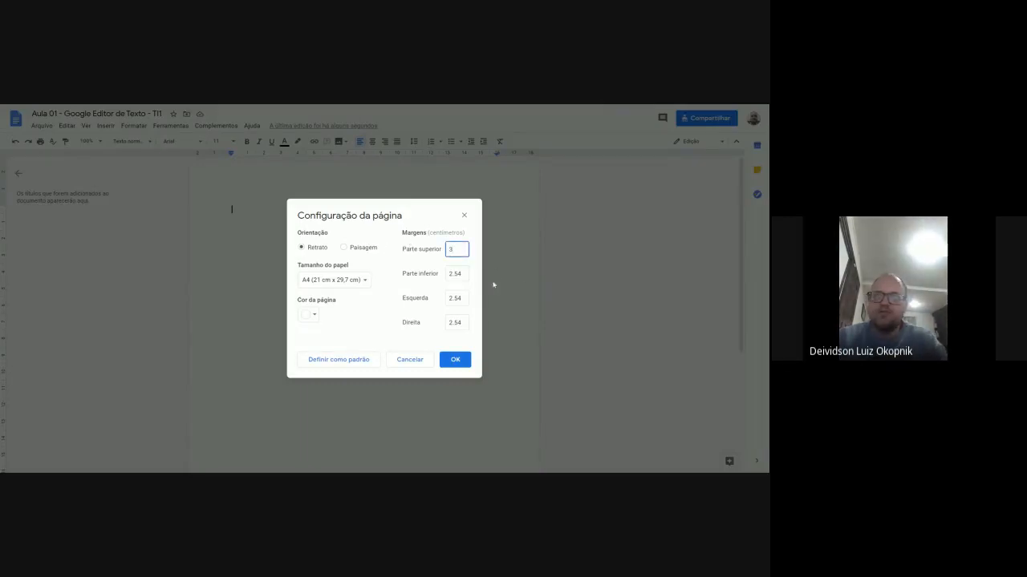
{"action": "key", "text": "Tab"}
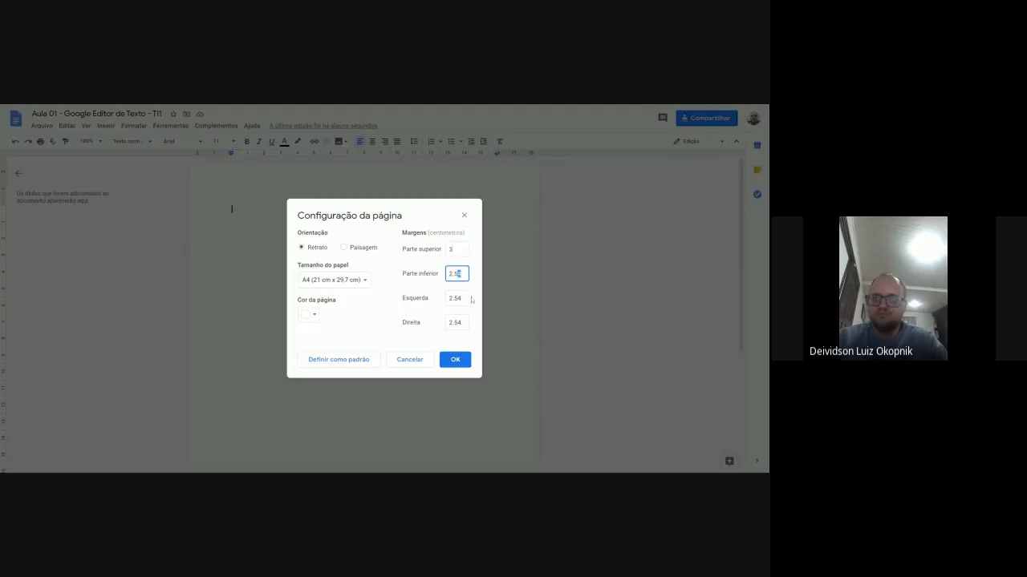
{"action": "key", "text": "Tab"}
{"action": "type", "text": "3"}
{"action": "key", "text": "shift+Tab"}
{"action": "type", "text": "2"}
{"action": "key", "text": "Tab"}
{"action": "key", "text": "Tab"}
{"action": "type", "text": "2"}
{"action": "left_click", "coordinate": [610, 105]}
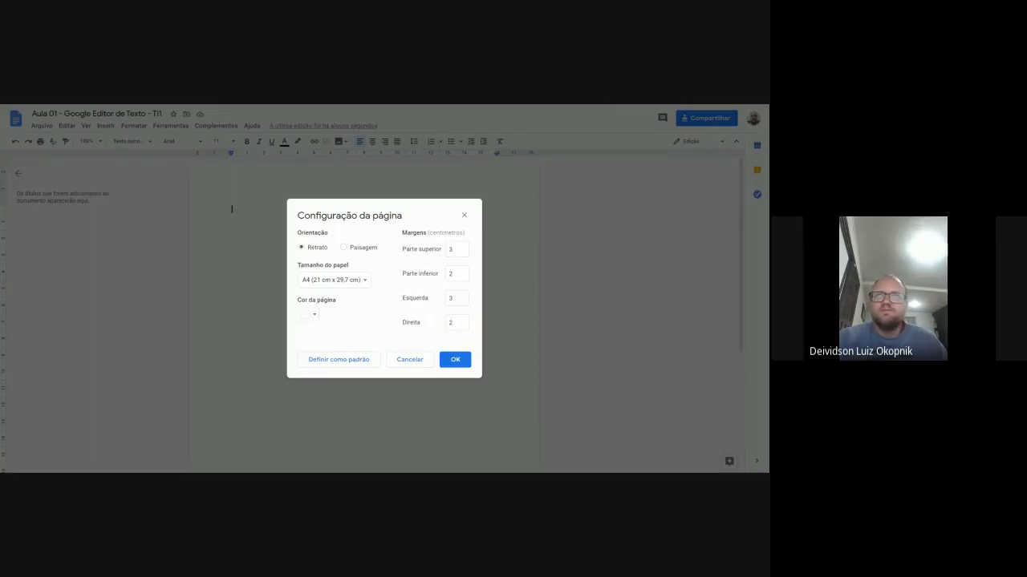
{"action": "left_click", "coordinate": [488, 219]}
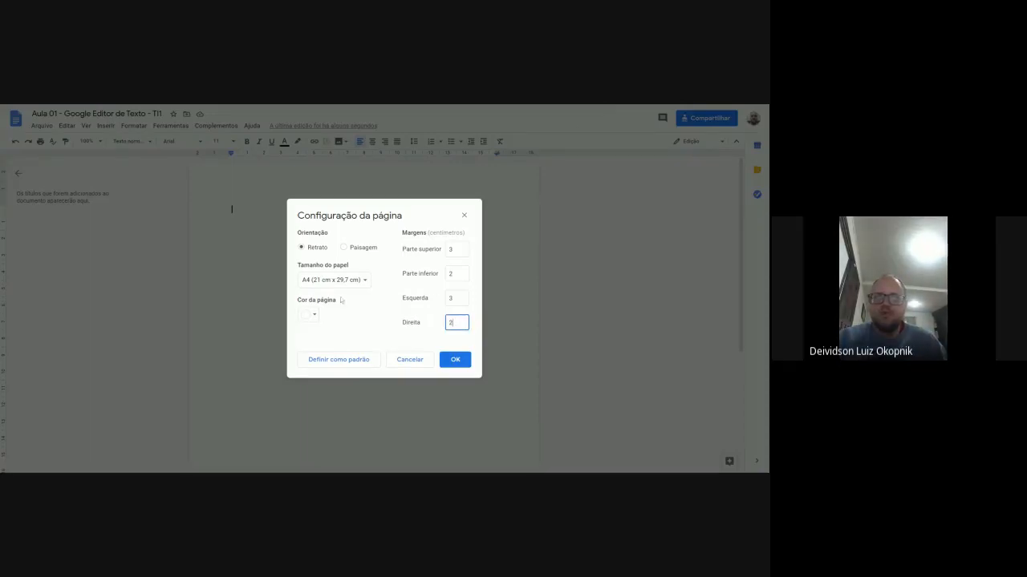
{"action": "left_click", "coordinate": [459, 358]}
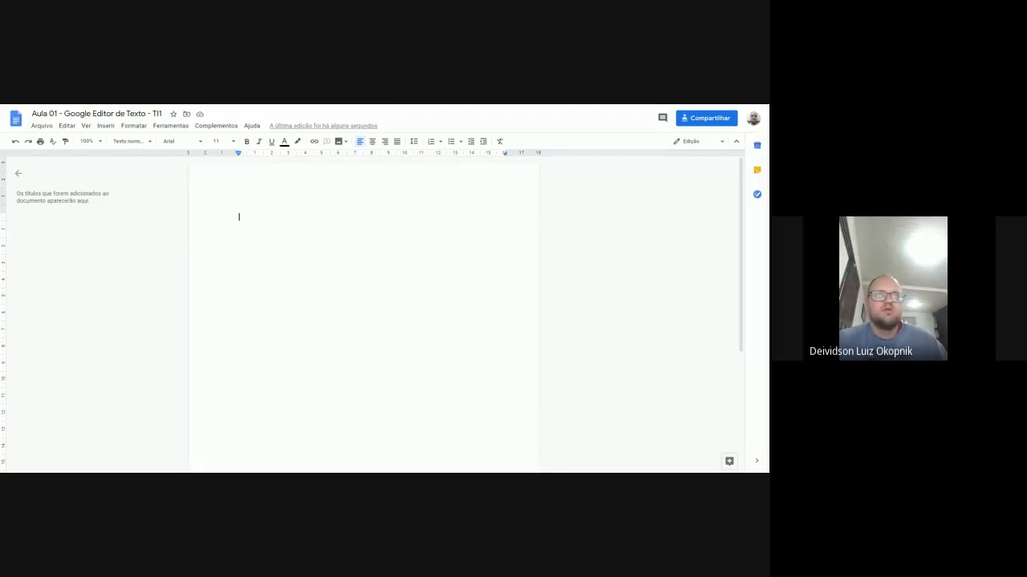
Insert the "A carreira em Sistemas de Informação" section and add a blank line below its heading.
{"action": "type", "text": "A carreira em Sistemas de Informação O profissional de Sistemas de Informação administra fluxos de informação em qualquer rede de computadores, seja de empresas ou particulares. Ele desenvolve sistemas de armazenamento e recuperação de dados.  Empresas de qualquer tamanho e de diversos setores da economia fazem uso dos serviços deste profissional."}
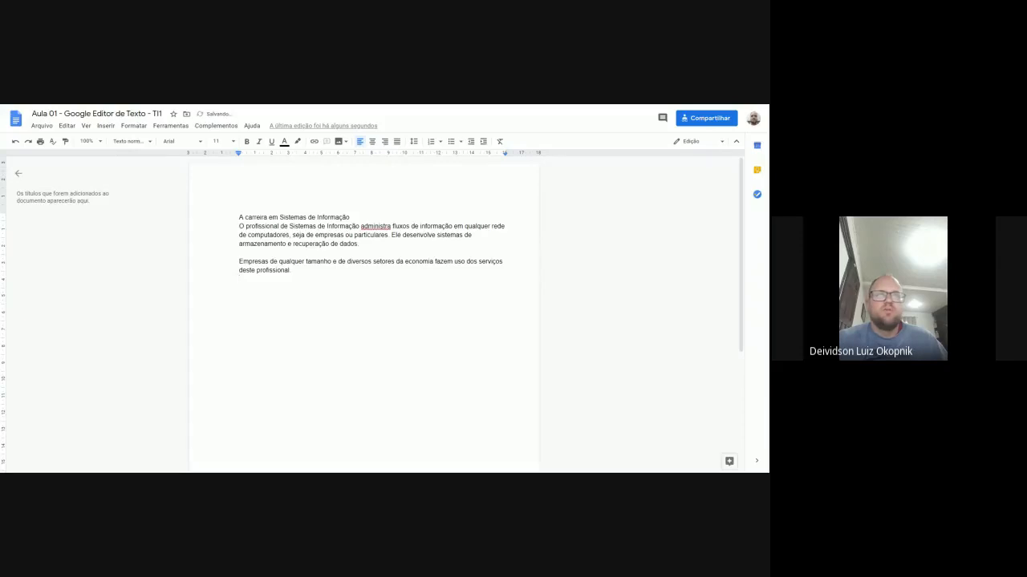
{"action": "left_click", "coordinate": [351, 217]}
{"action": "key", "text": "Return"}
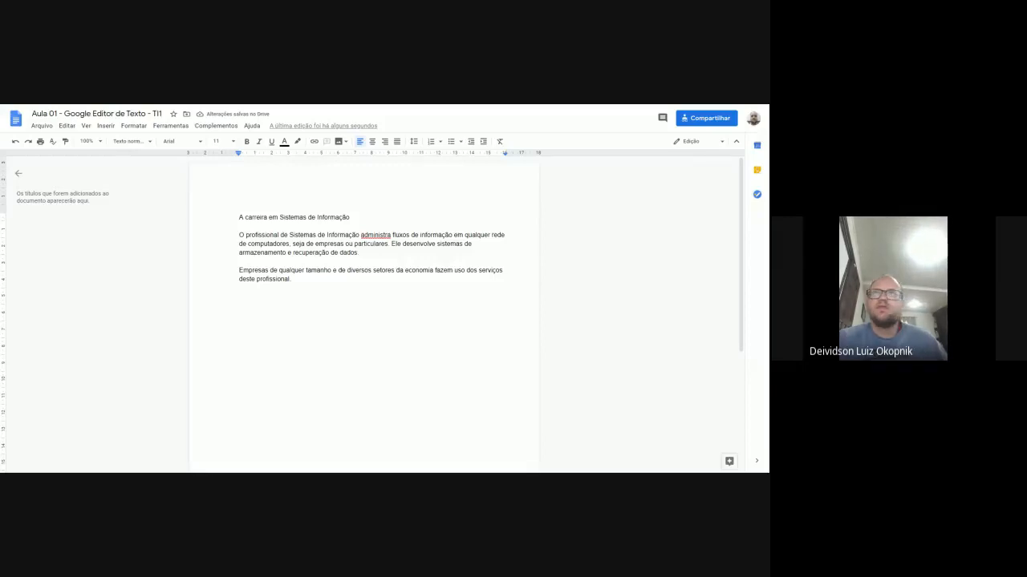
Add the "Perfil do profissional formado em Sistemas de Informação" section after the existing text, with a blank line below its heading.
{"action": "left_click", "coordinate": [239, 288]}
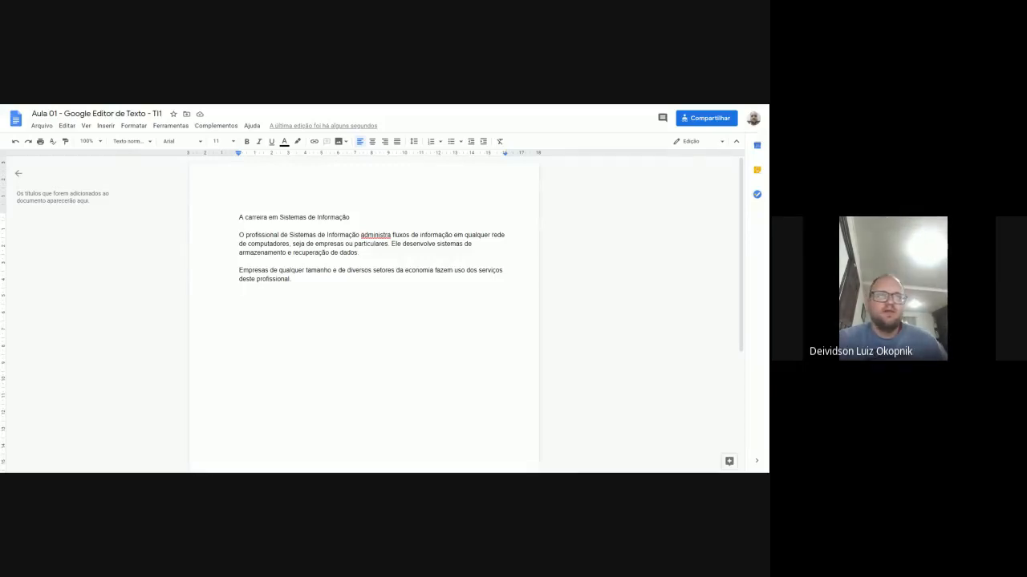
{"action": "key", "text": "Return"}
{"action": "type", "text": "Perfil do profissional formado em Sistemas de Informação Afinidade com Matemática e gosto por tecnologia são características importantes para o profissional de Sistemas de Informação. Isso acontece porque o desenvolvimento de programas e sistemas exige habilidades de manipulação de algoritmos matemáticos, aliados a novas tecnologias.  Trabalhar bem sob pressão e com prazos curtos é uma característica importante para quem atua na área.  É desejável que este profissional tenha conhecimentos em inglês, uma vez que grande parte da linguagem de programação está neste idioma."}
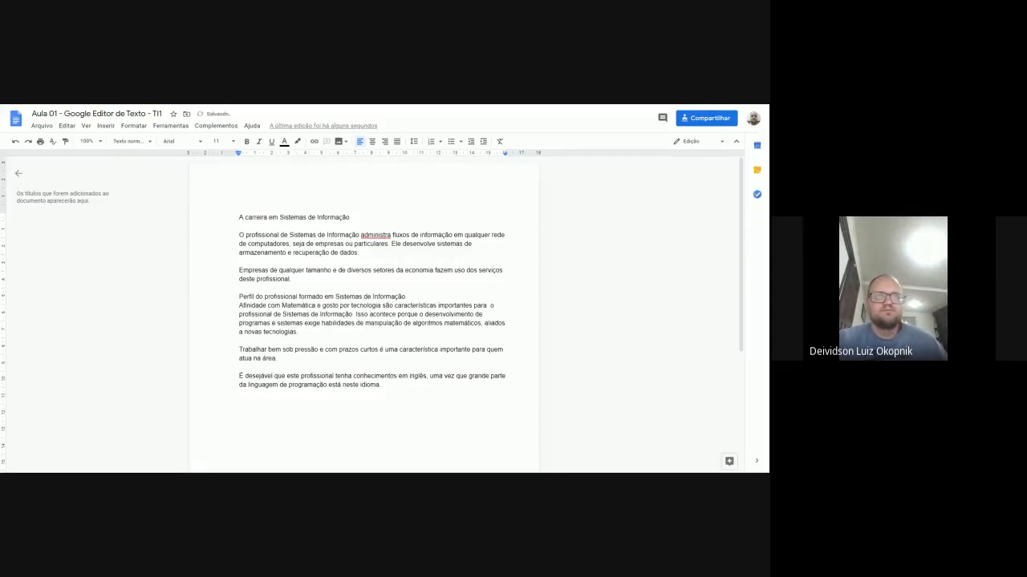
{"action": "left_click", "coordinate": [539, 300]}
{"action": "key", "text": "Return"}
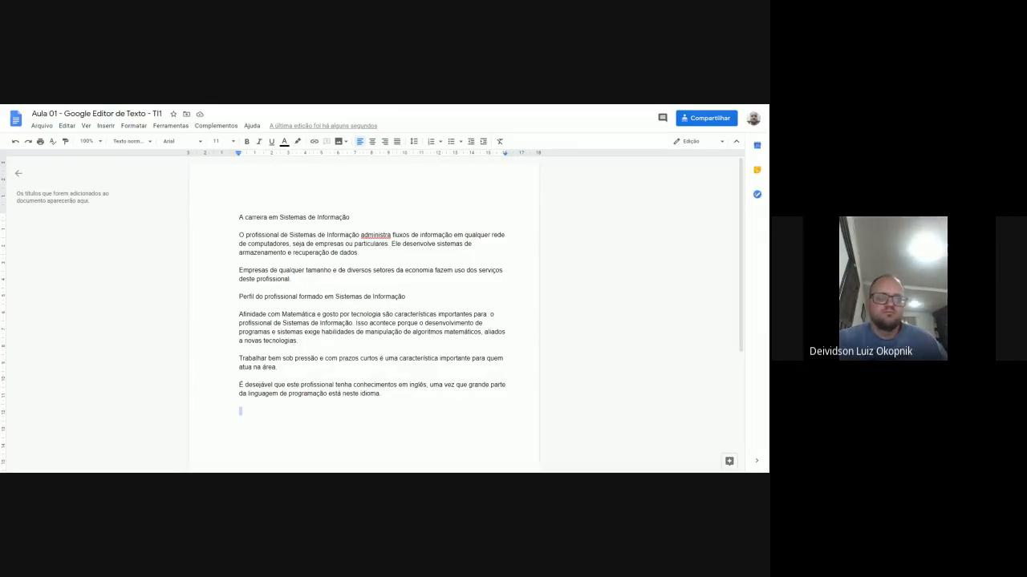
Paste the text starting with "Mercado de trabalho" and bullet its lines from "Administração de Redes" to "Consultoria Estratégica em TI".
{"action": "key", "text": "ctrl+v"}
{"action": "scroll", "coordinate": [363, 273], "scroll_direction": "up", "scroll_amount": 1}
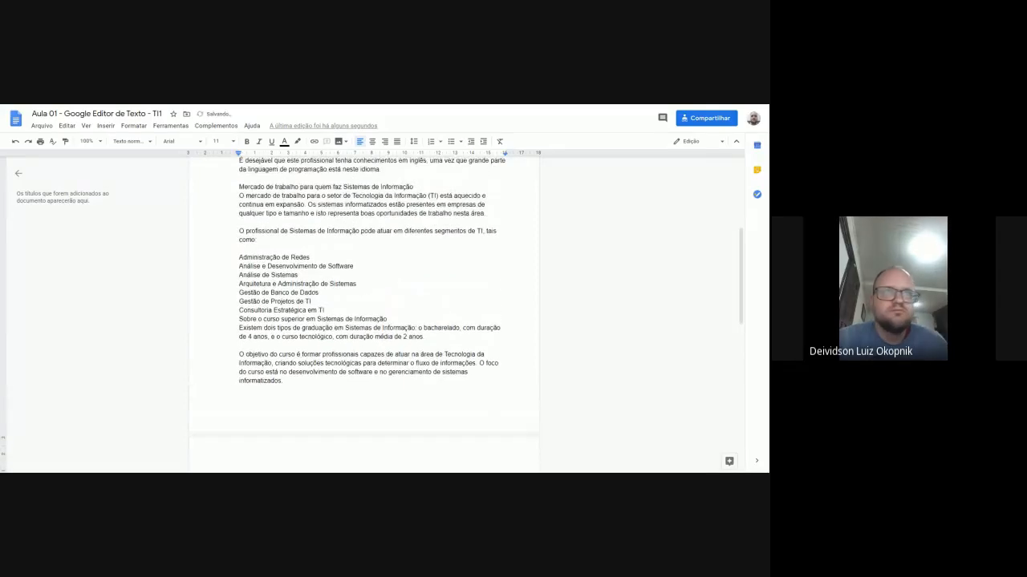
{"action": "left_click_drag", "start_coordinate": [238, 257], "coordinate": [327, 311]}
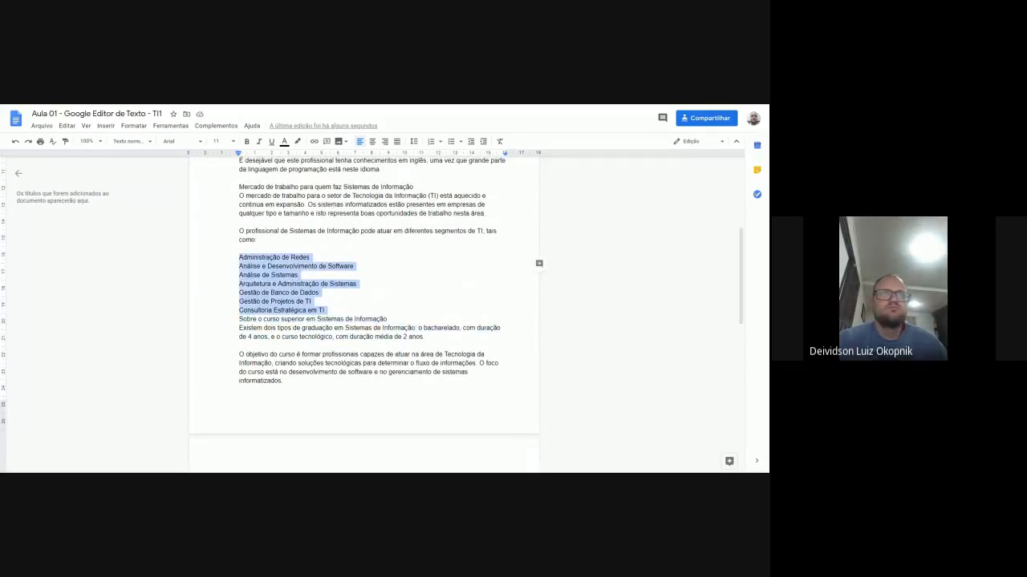
{"action": "left_click", "coordinate": [452, 142]}
Add a non-bulleted blank line above and a blank line below the heading "Sobre o curso superior em Sistemas de Informação".
{"action": "left_click", "coordinate": [347, 310]}
{"action": "key", "text": "Return"}
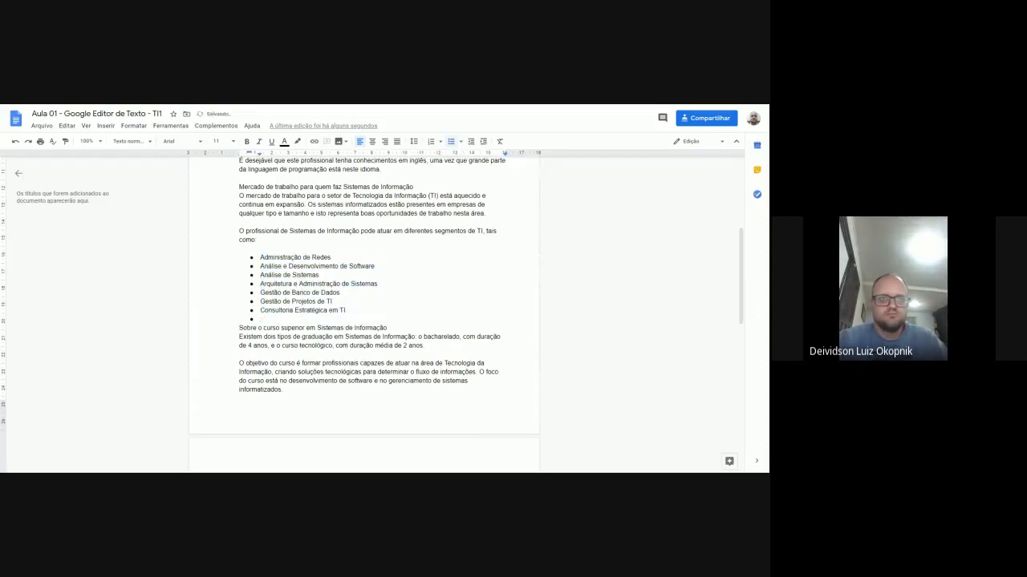
{"action": "key", "text": "Down"}
{"action": "key", "text": "End"}
{"action": "key", "text": "Return"}
{"action": "key", "text": "Up"}
{"action": "key", "text": "Up"}
{"action": "key", "text": "Return"}
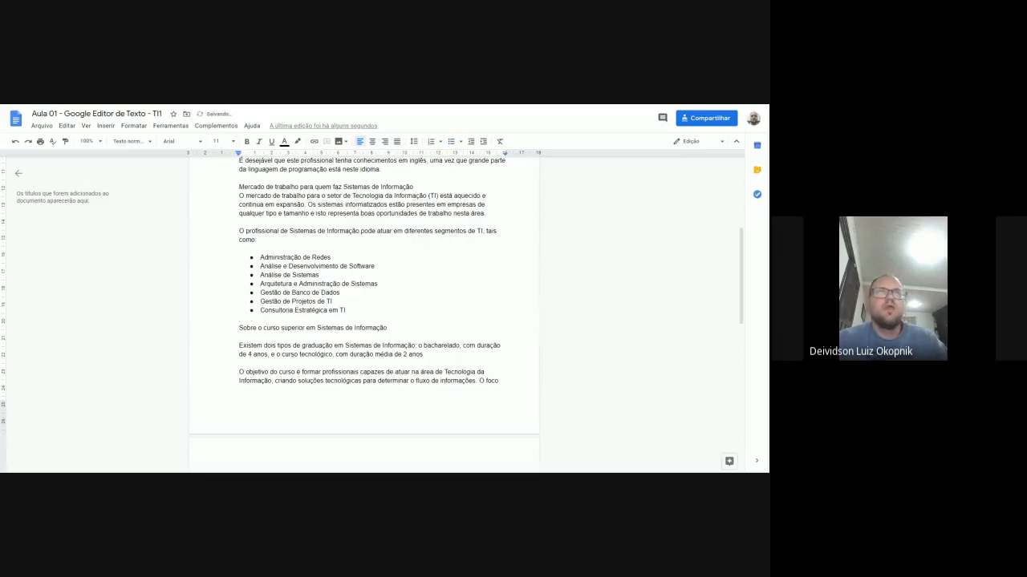
Set the font of the whole document to Times New Roman.
{"action": "scroll", "coordinate": [363, 313], "scroll_direction": "up", "scroll_amount": 5}
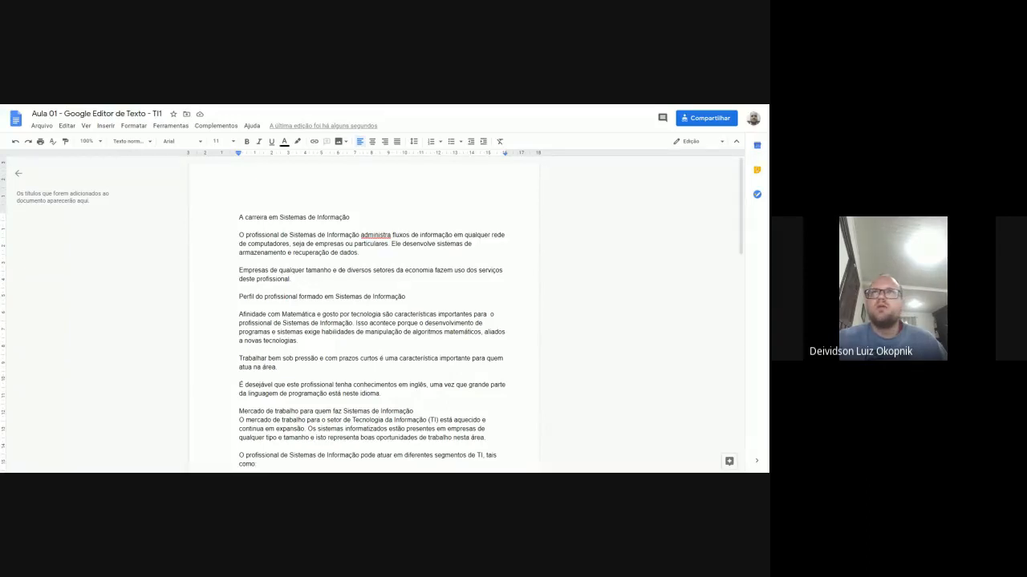
{"action": "key", "text": "ctrl+a"}
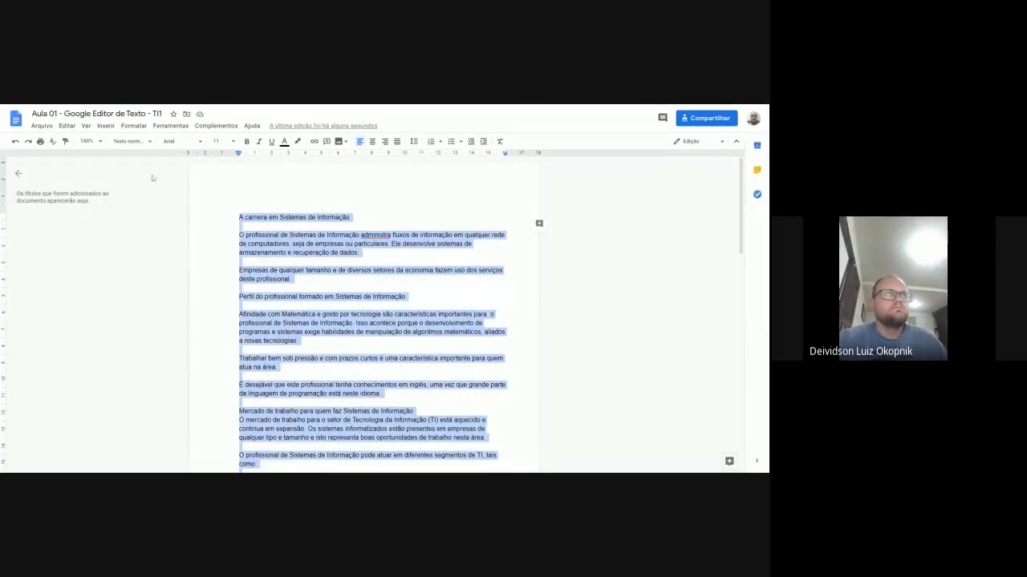
{"action": "left_click", "coordinate": [186, 142]}
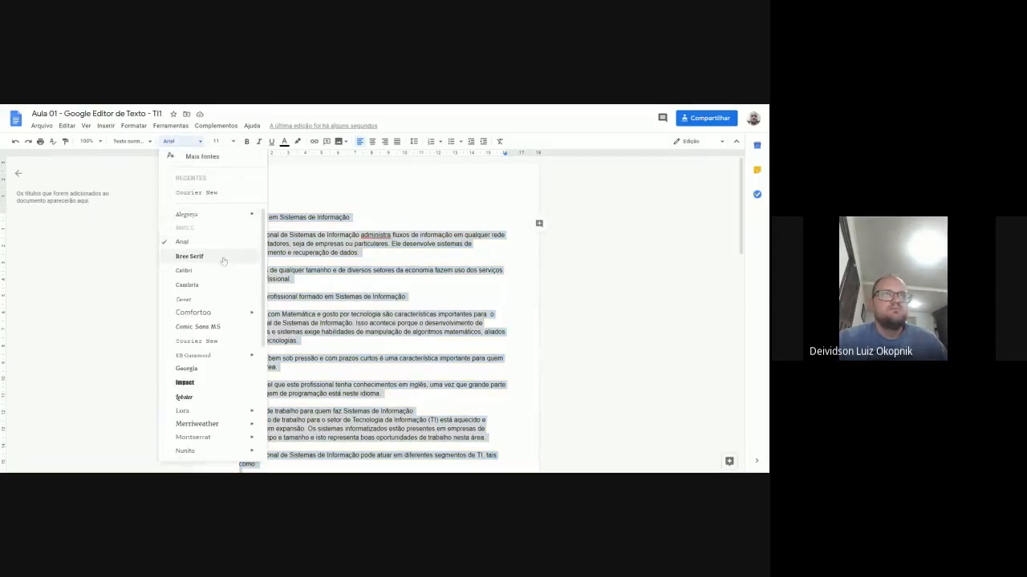
{"action": "scroll", "coordinate": [228, 256], "scroll_direction": "down", "scroll_amount": 1}
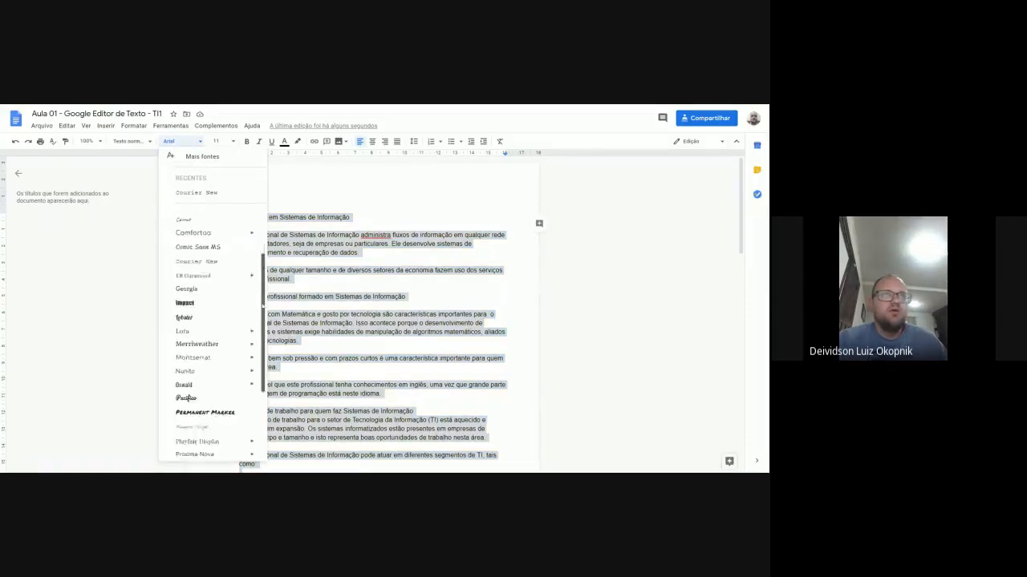
{"action": "left_click_drag", "start_coordinate": [263, 306], "coordinate": [266, 384]}
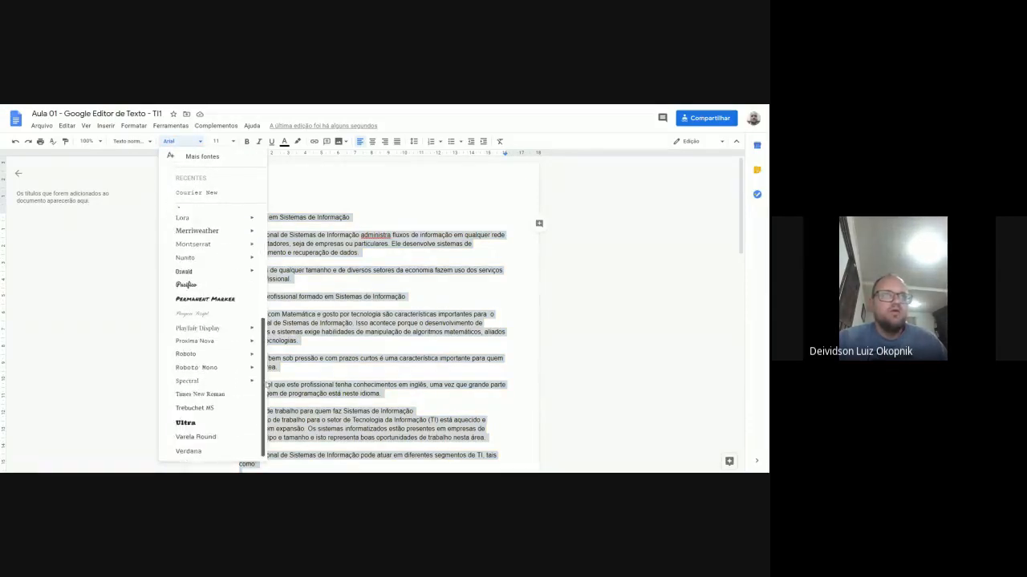
{"action": "left_click", "coordinate": [224, 395]}
{"action": "left_click", "coordinate": [338, 323]}
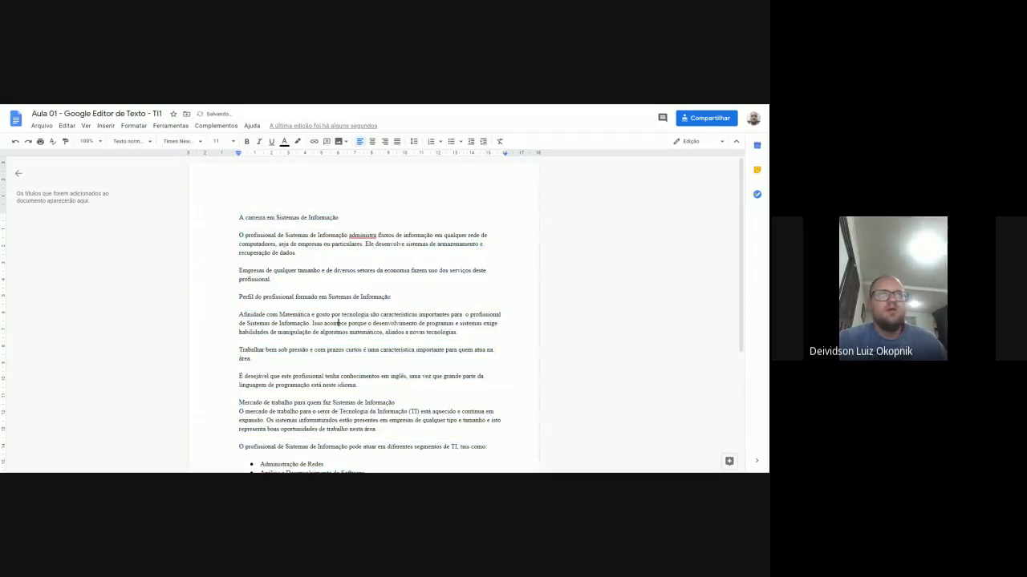
Set the font size of the whole document to 12.
{"action": "key", "text": "ctrl+a"}
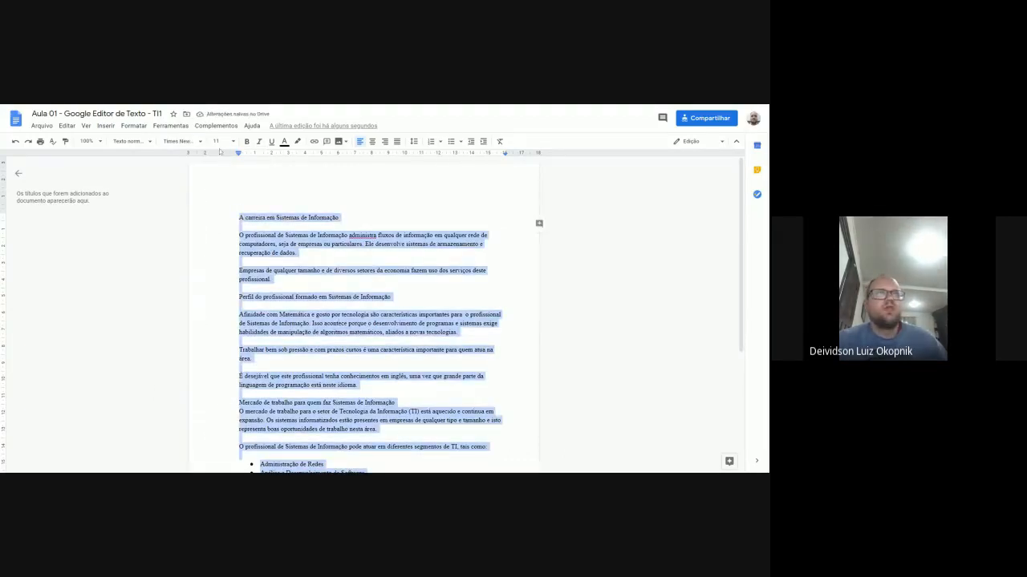
{"action": "left_click", "coordinate": [222, 141]}
{"action": "type", "text": "12"}
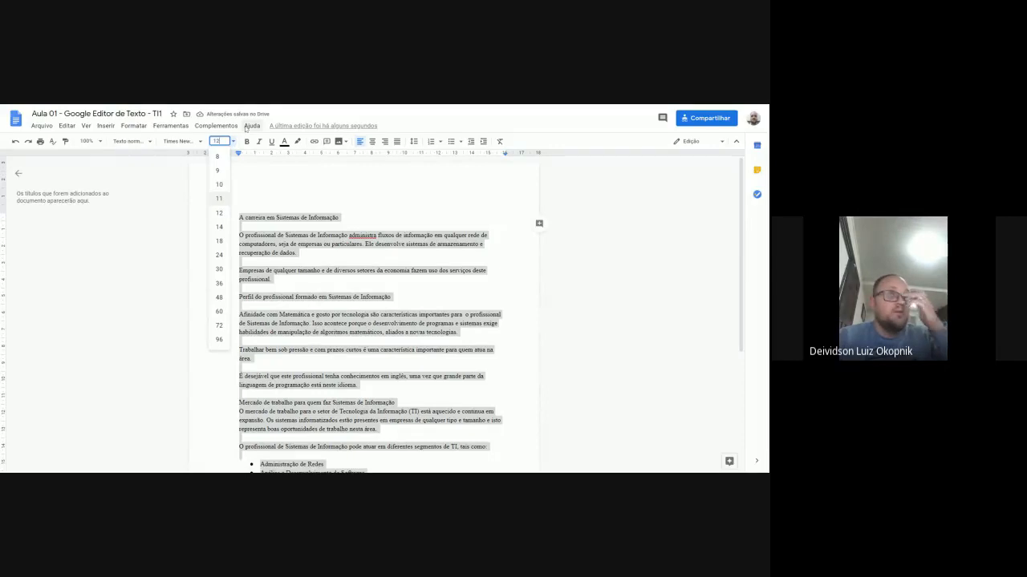
{"action": "key", "text": "Return"}
{"action": "left_click", "coordinate": [316, 218]}
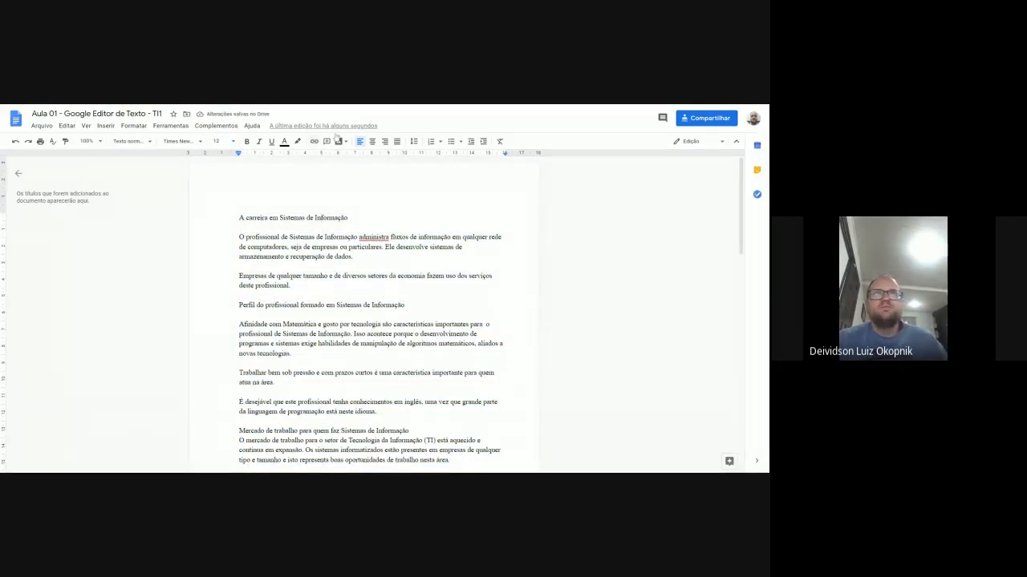
Change the font of the whole document to Arial.
{"action": "key", "text": "ctrl+a"}
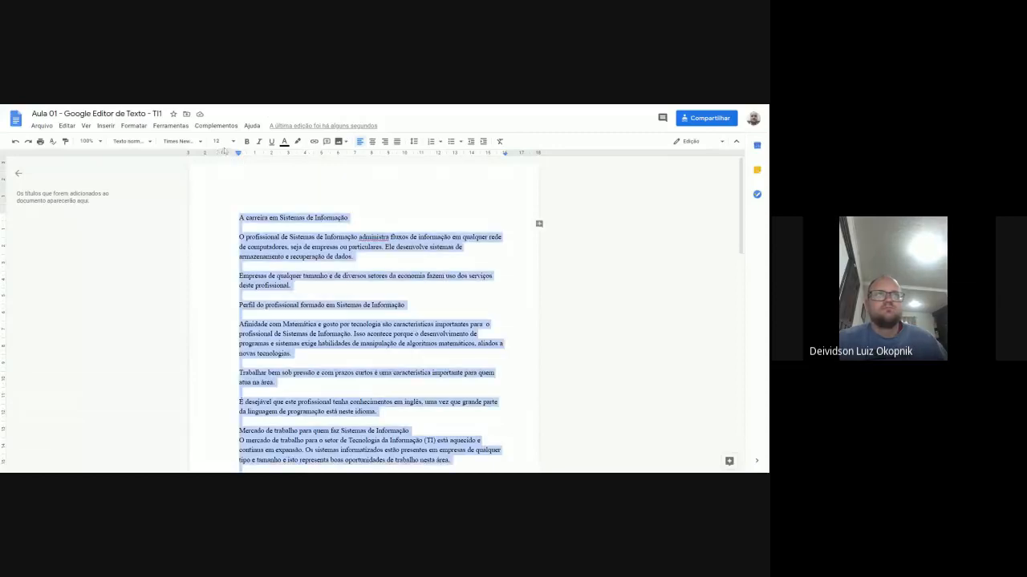
{"action": "left_click", "coordinate": [182, 141]}
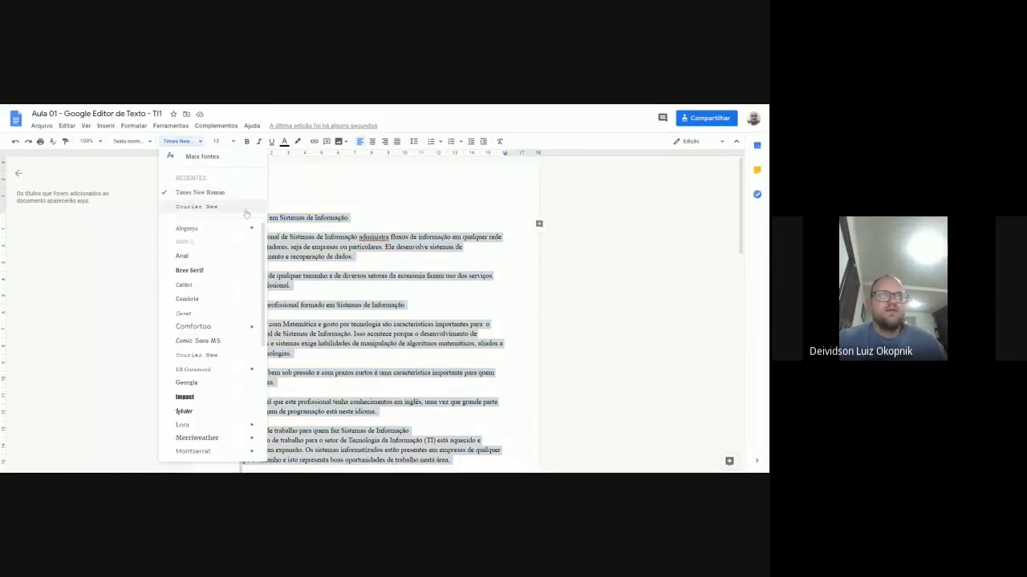
{"action": "left_click", "coordinate": [206, 261]}
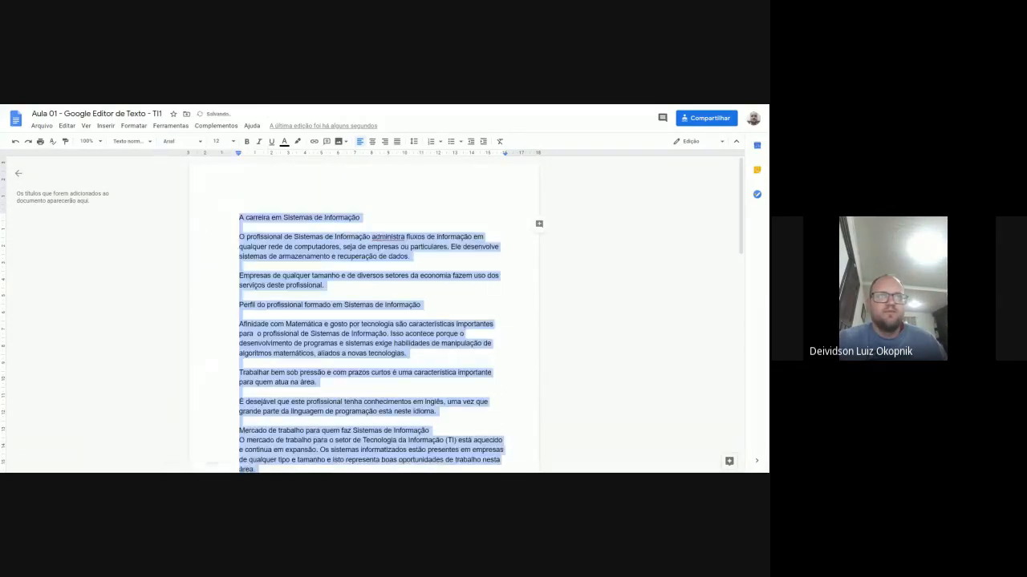
{"action": "left_click", "coordinate": [206, 262]}
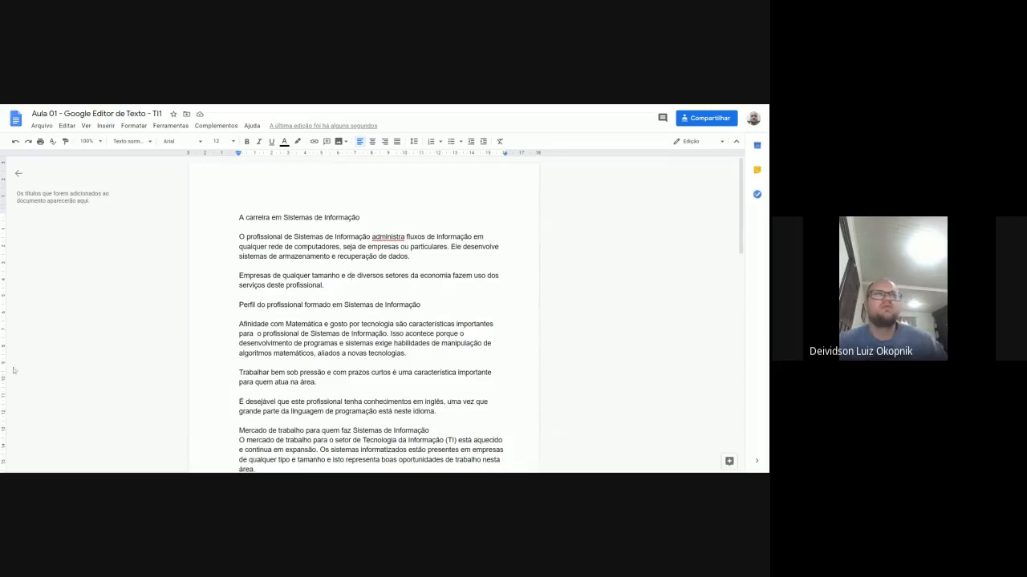
Switch the entire document's font back to Times New Roman.
{"action": "key", "text": "ctrl+a"}
{"action": "left_click", "coordinate": [197, 142]}
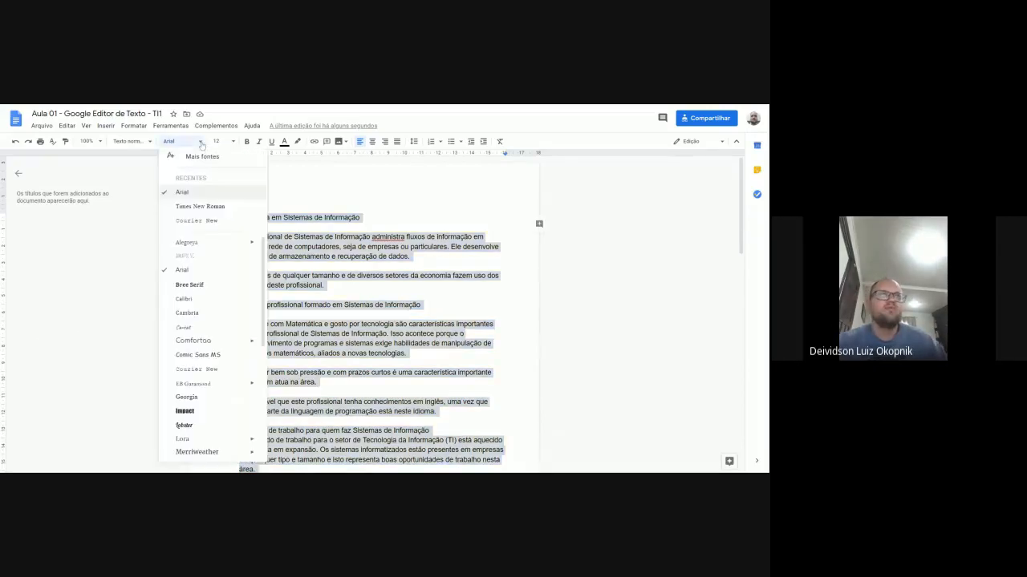
{"action": "left_click", "coordinate": [206, 207]}
{"action": "left_click", "coordinate": [241, 314]}
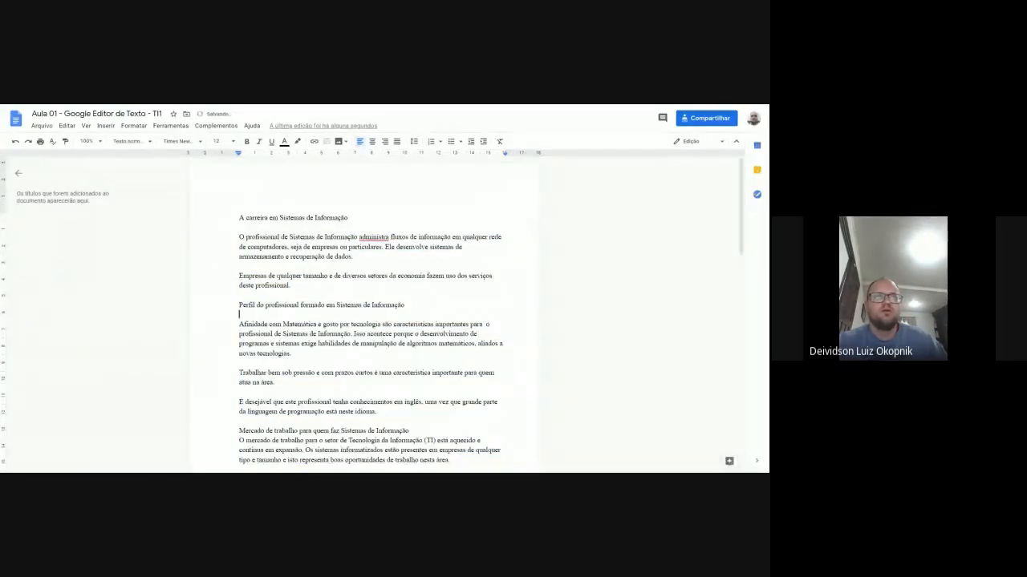
Change the font of the heading "Perfil do profissional formado em Sistemas de Informação" and the paragraph below it to Arial.
{"action": "left_click_drag", "start_coordinate": [239, 305], "coordinate": [240, 371]}
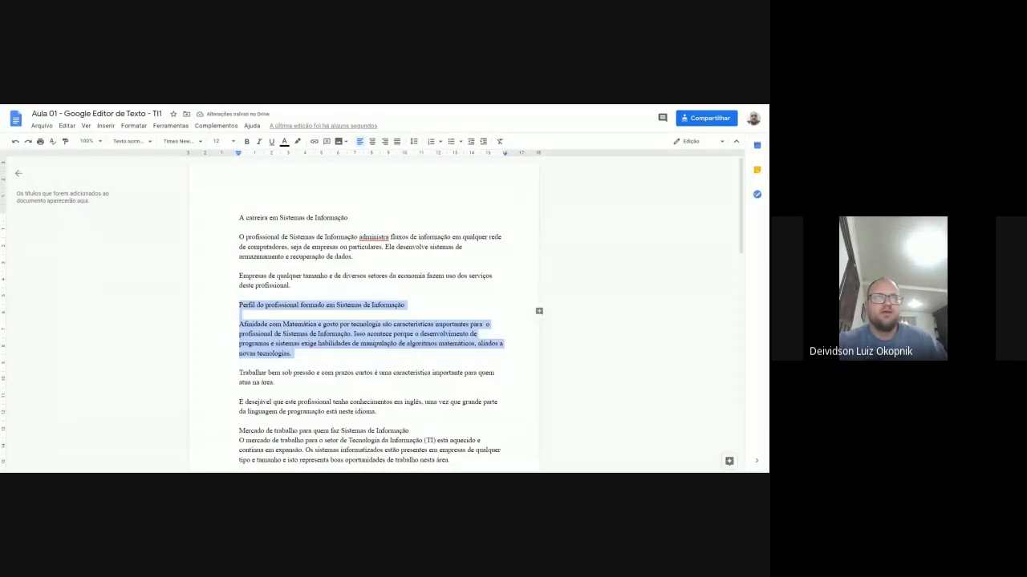
{"action": "left_click", "coordinate": [197, 145]}
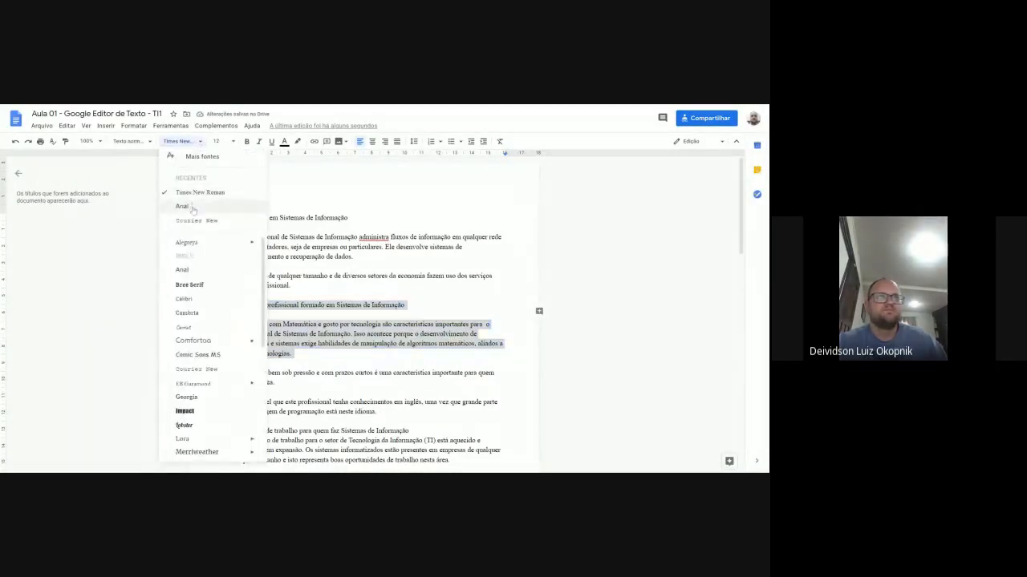
{"action": "left_click", "coordinate": [183, 207]}
{"action": "left_click", "coordinate": [400, 276]}
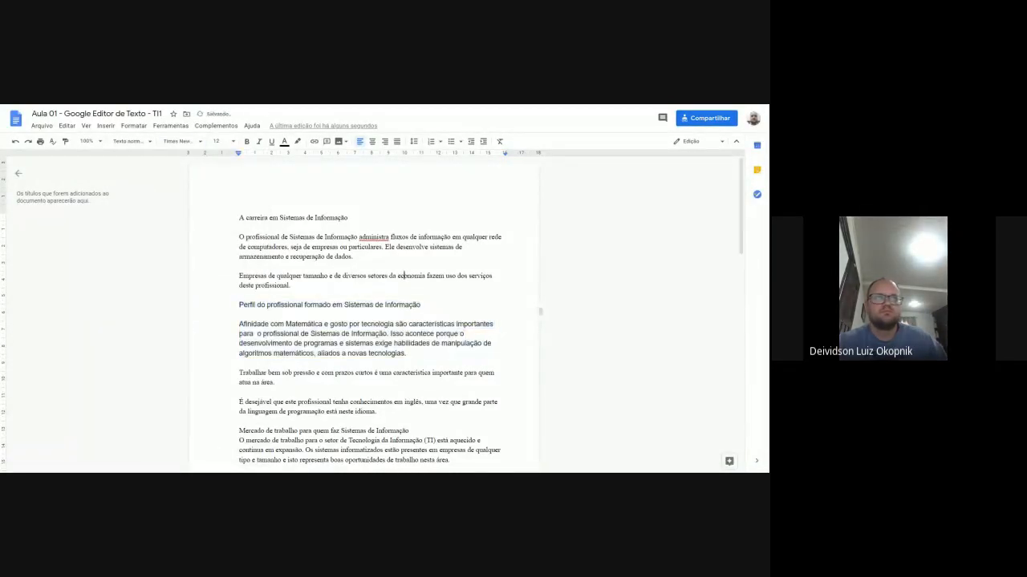
{"action": "left_click_drag", "start_coordinate": [290, 286], "coordinate": [241, 258]}
{"action": "left_click", "coordinate": [272, 256]}
{"action": "left_click", "coordinate": [338, 343]}
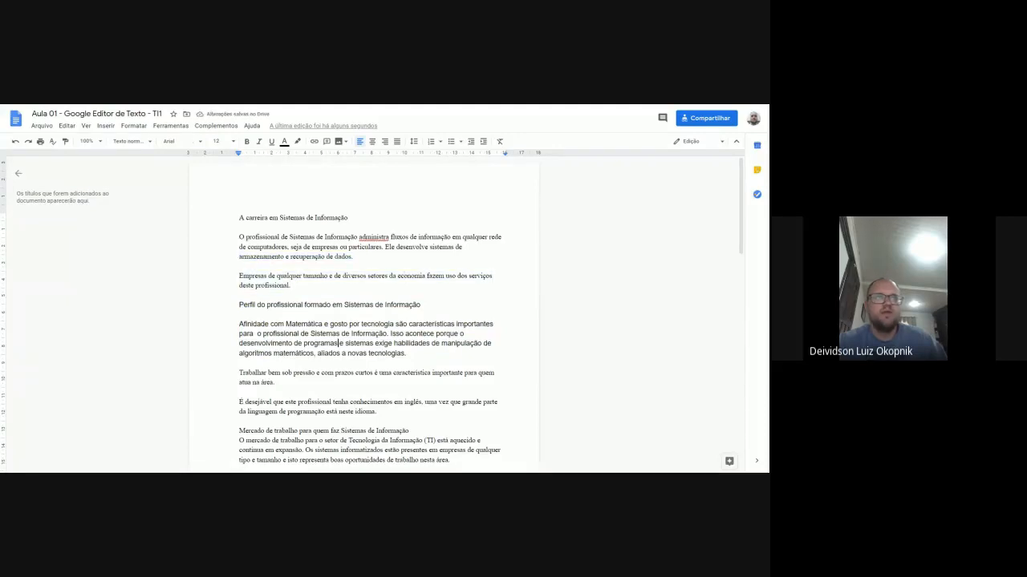
{"action": "left_click_drag", "start_coordinate": [406, 354], "coordinate": [239, 304]}
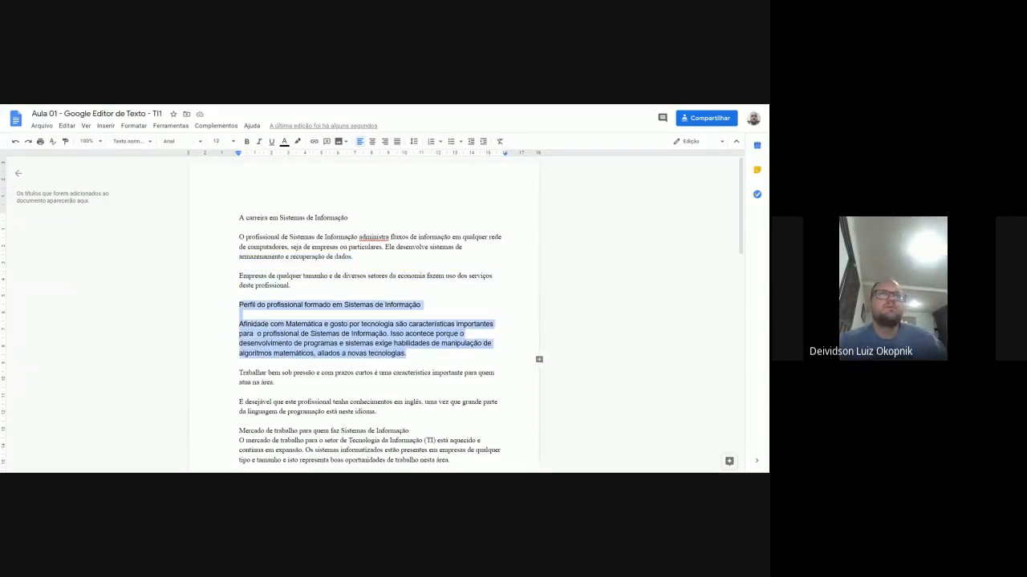
{"action": "left_click", "coordinate": [345, 333]}
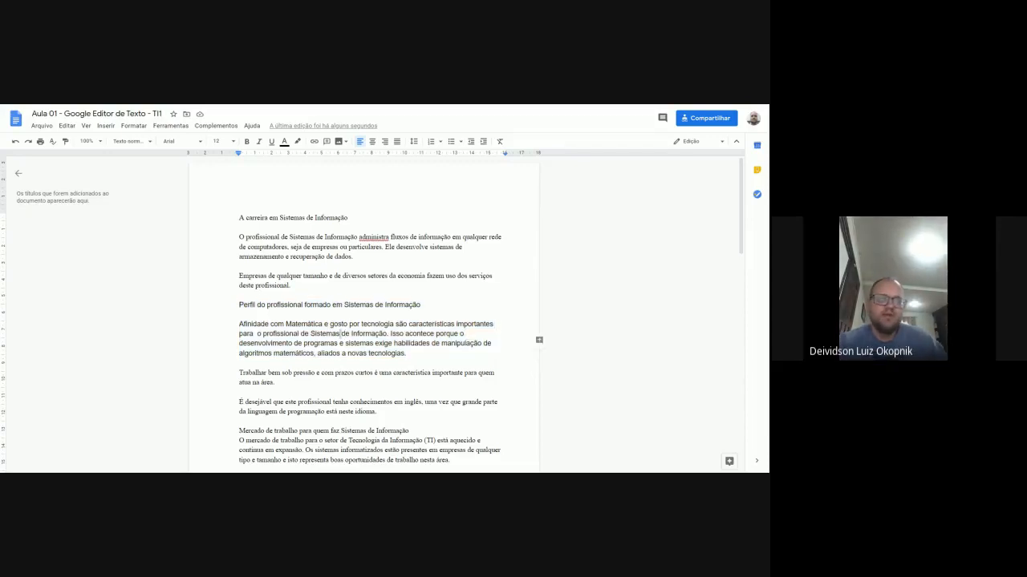
{"action": "left_click", "coordinate": [241, 314]}
{"action": "left_click", "coordinate": [309, 343]}
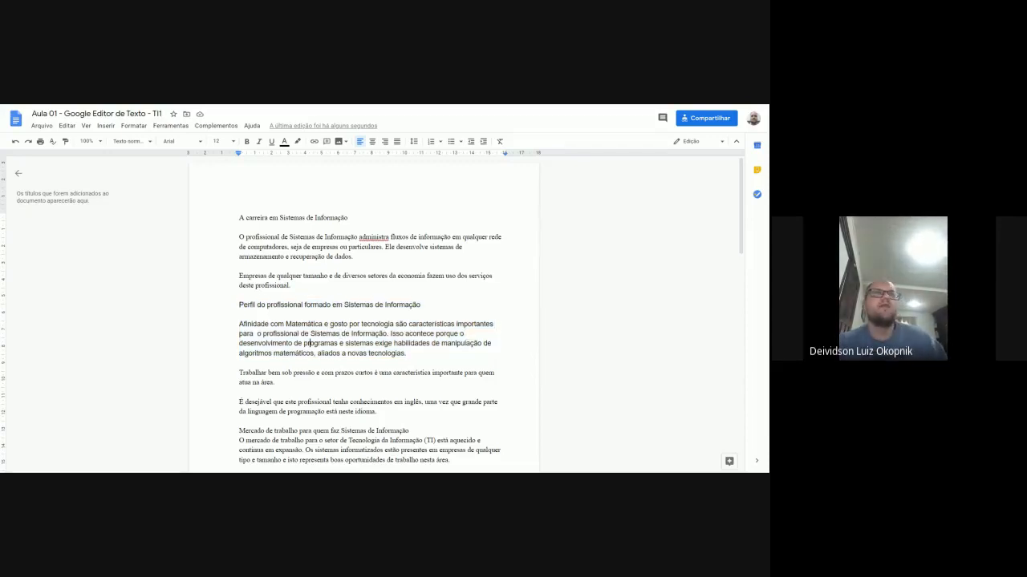
Set the font of the whole document to Arial so that all paragraphs match.
{"action": "key", "text": "ctrl+a"}
{"action": "left_click", "coordinate": [181, 141]}
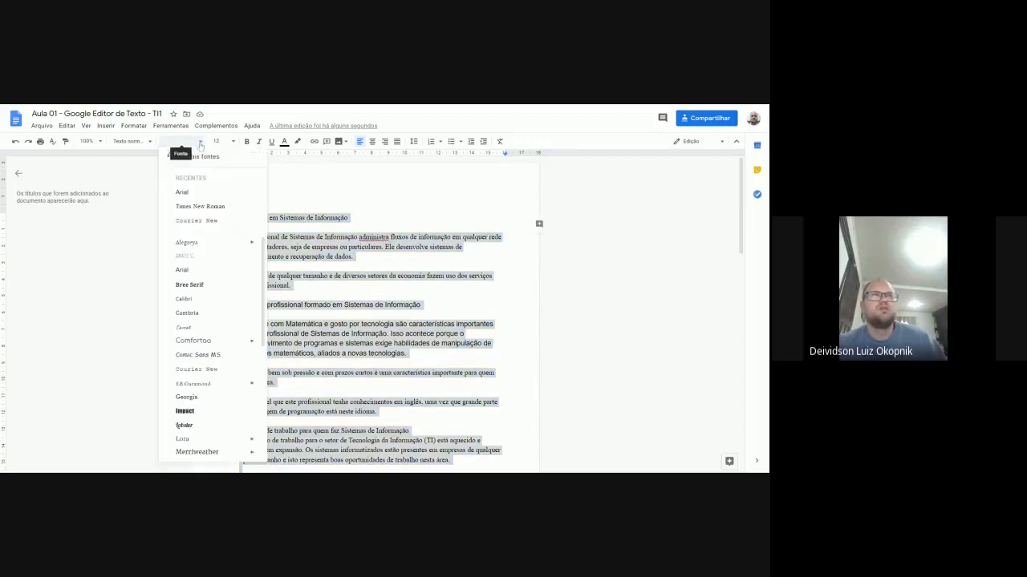
{"action": "left_click", "coordinate": [206, 197]}
{"action": "left_click", "coordinate": [394, 343]}
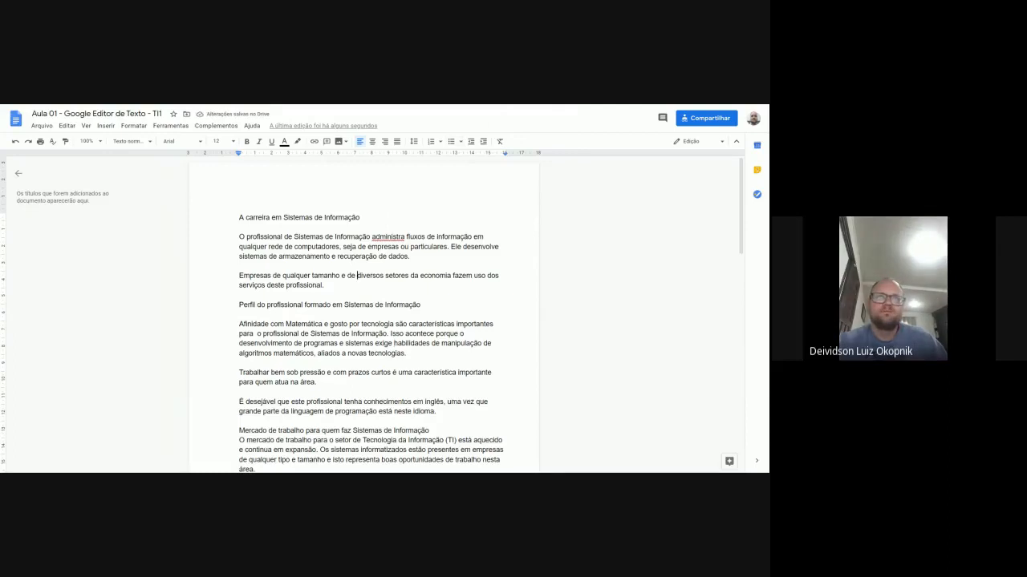
{"action": "left_click", "coordinate": [356, 275]}
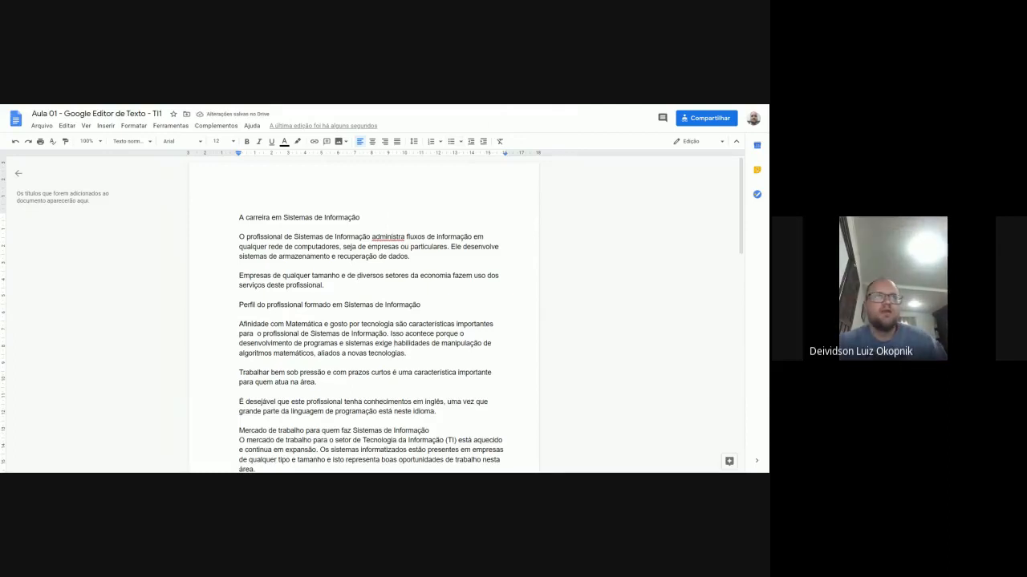
Justify the text of the entire document.
{"action": "key", "text": "ctrl+a"}
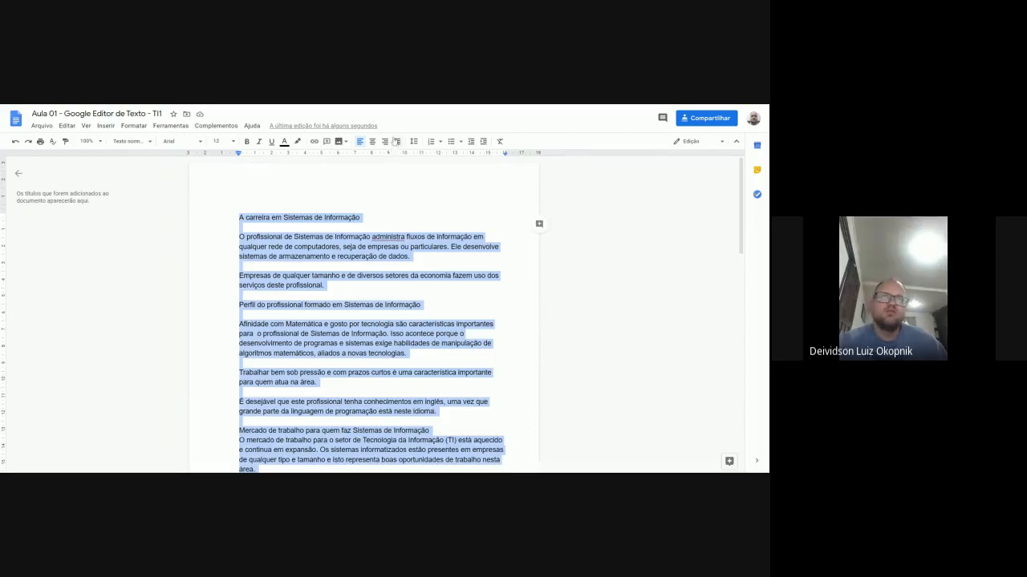
{"action": "left_click", "coordinate": [396, 142]}
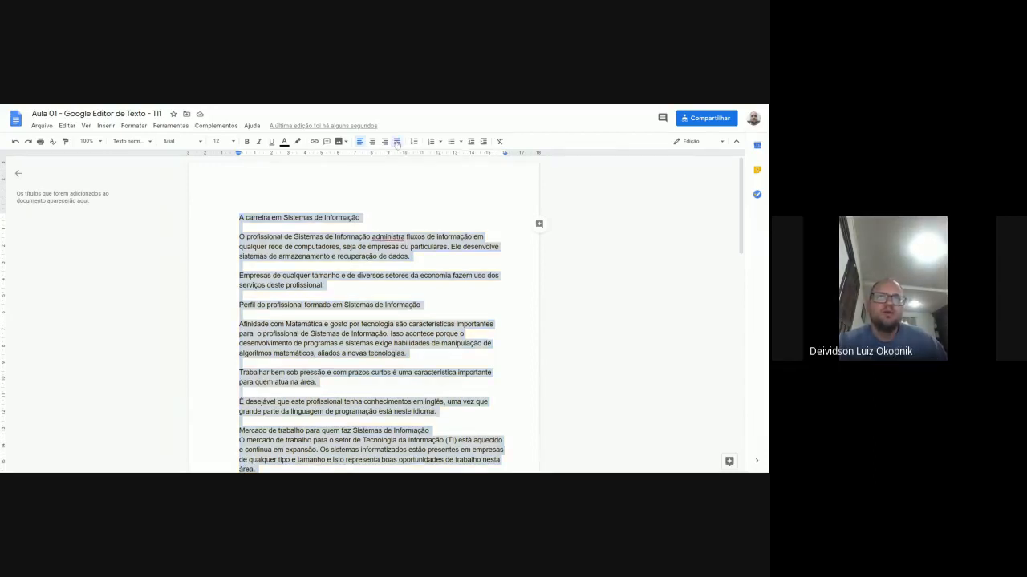
{"action": "left_click", "coordinate": [370, 256]}
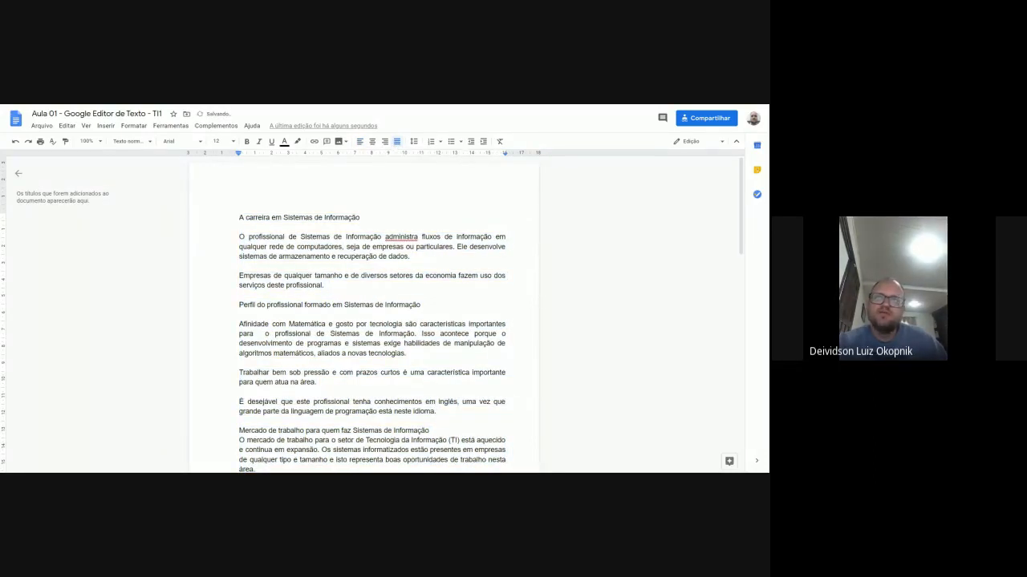
Check the line ends of the justified paragraphs against the right indent marker on the ruler.
{"action": "left_click_drag", "start_coordinate": [508, 238], "coordinate": [510, 276]}
{"action": "left_click", "coordinate": [510, 275]}
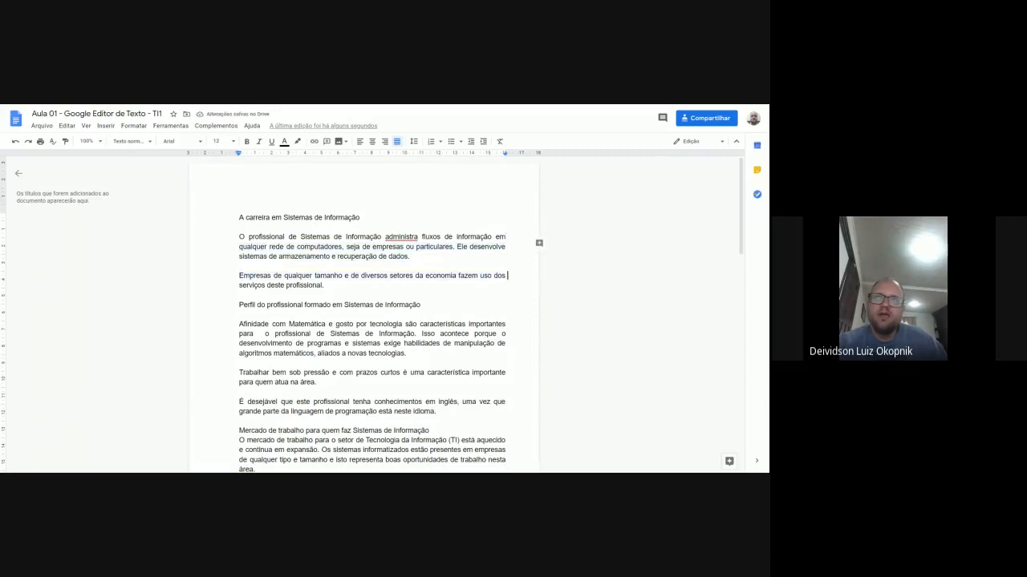
{"action": "left_click_drag", "start_coordinate": [508, 237], "coordinate": [510, 267]}
{"action": "left_click", "coordinate": [510, 276]}
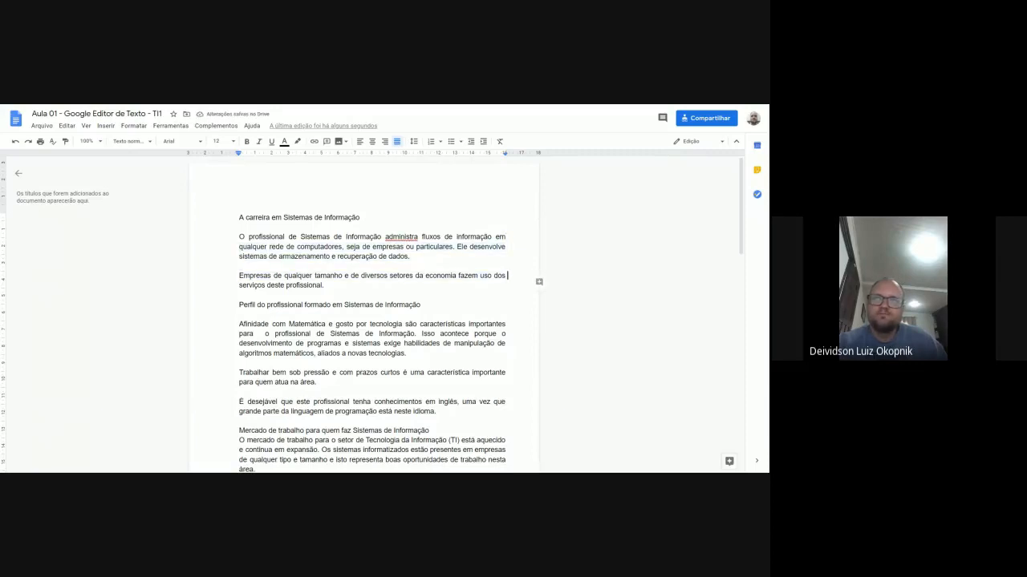
{"action": "left_click", "coordinate": [495, 156]}
{"action": "left_click", "coordinate": [504, 155]}
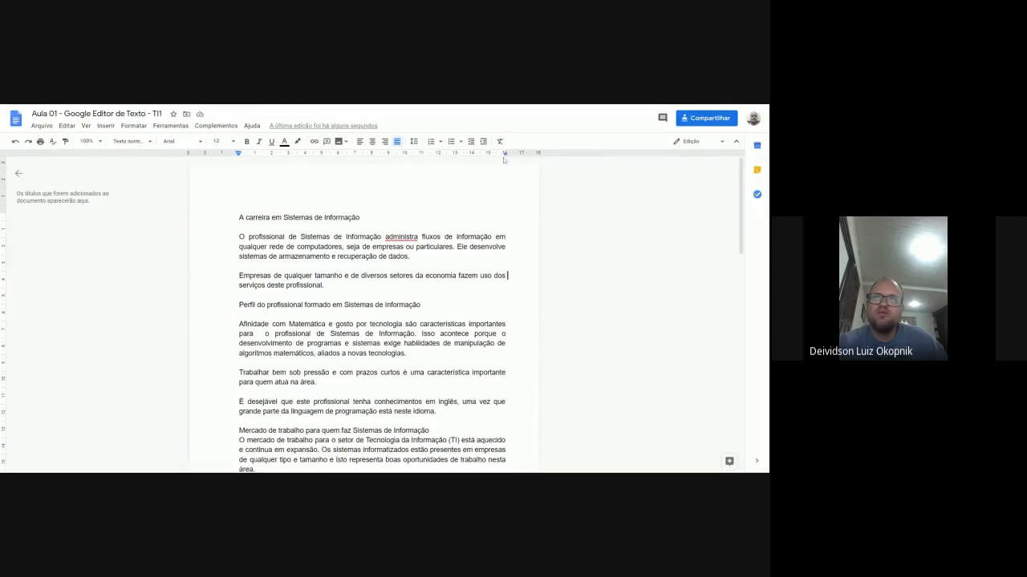
{"action": "left_click_drag", "start_coordinate": [506, 157], "coordinate": [508, 162]}
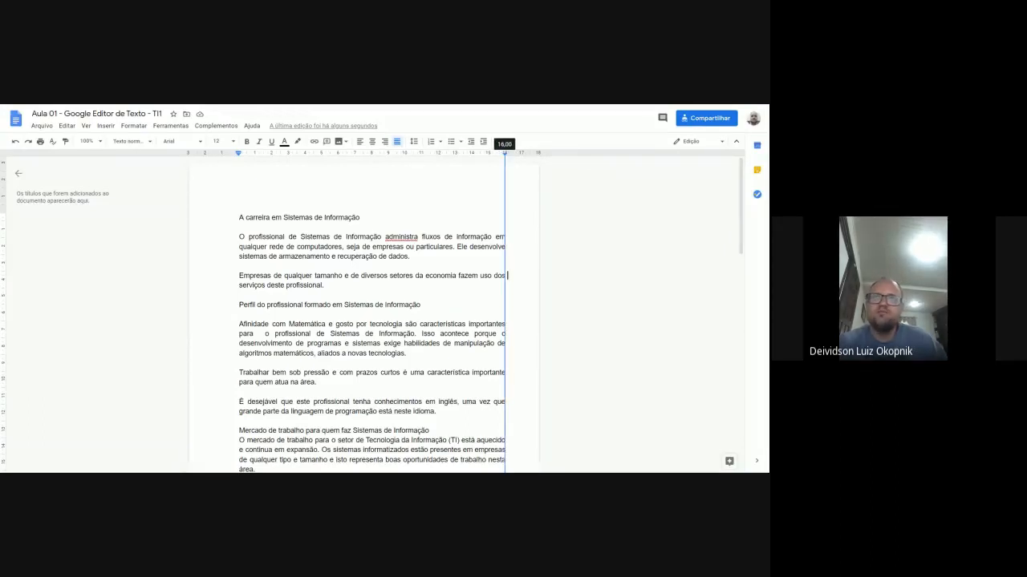
{"action": "left_click_drag", "start_coordinate": [508, 162], "coordinate": [508, 162]}
{"action": "left_click", "coordinate": [507, 237]}
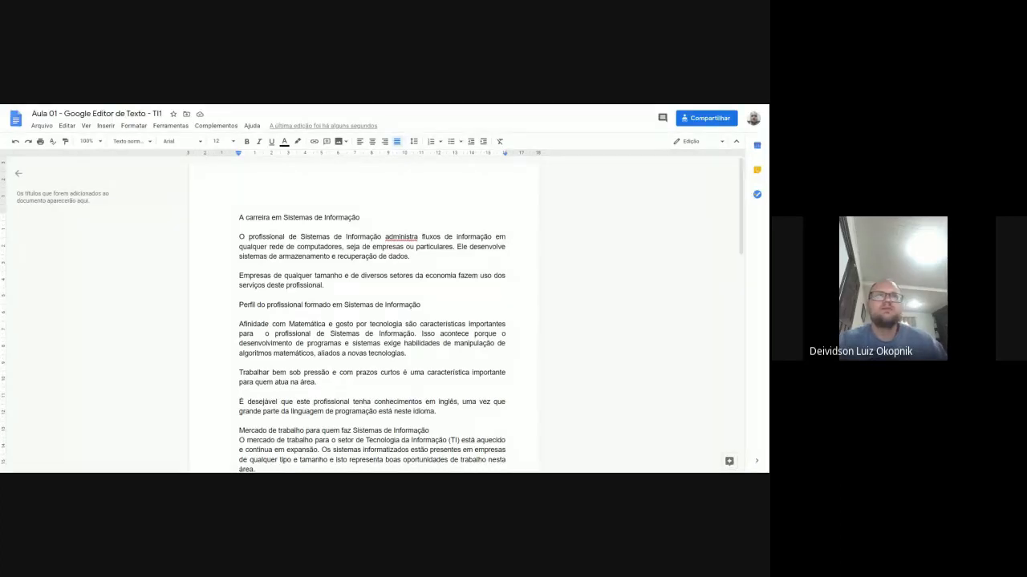
Indent the first line of each body paragraph from "O profissional de Sistemas de Informação administra" through "É desejável que este profissional" by one tab stop.
{"action": "key", "text": "ctrl+a"}
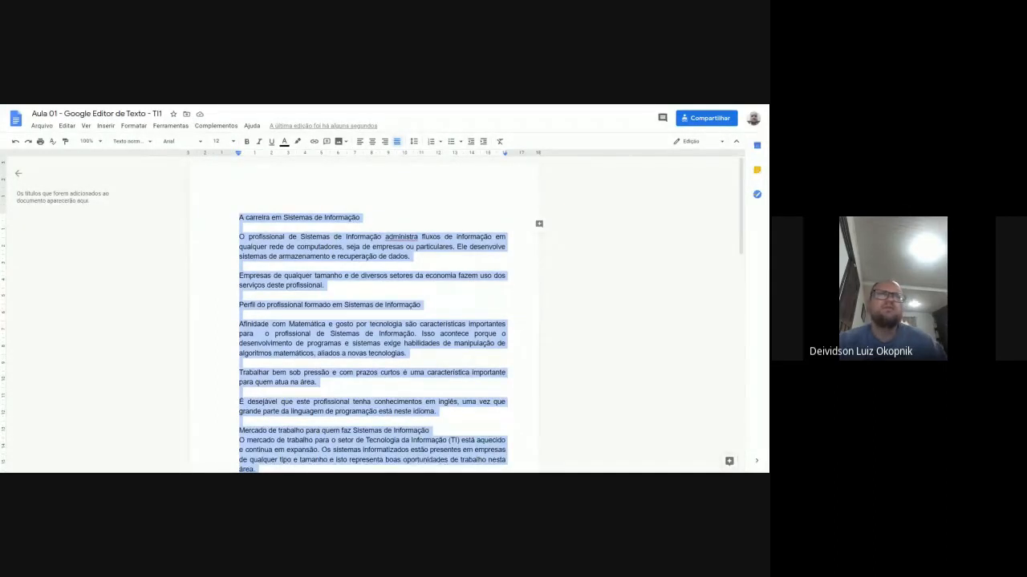
{"action": "left_click", "coordinate": [240, 237]}
{"action": "key", "text": "Tab"}
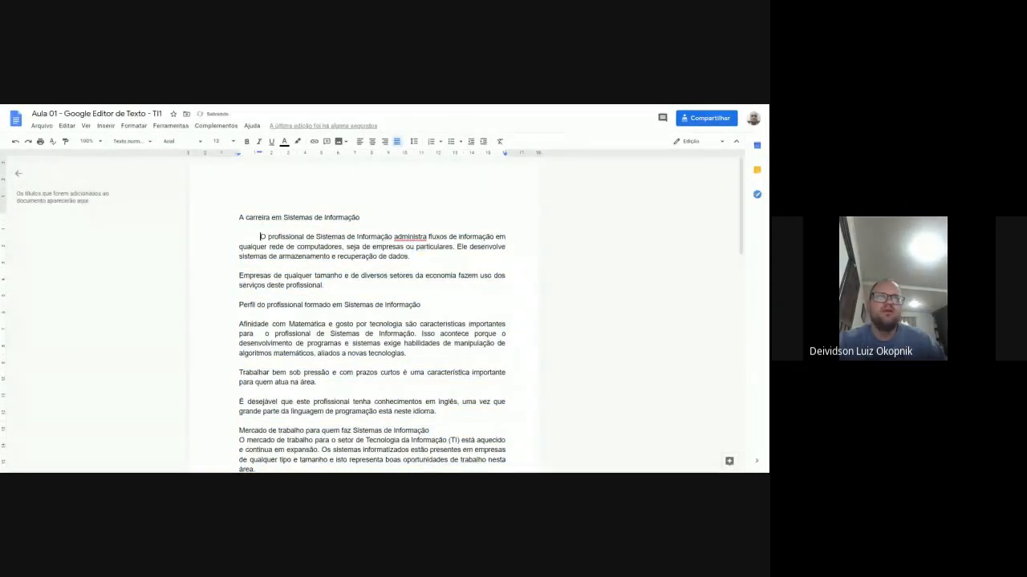
{"action": "key", "text": "Tab"}
{"action": "key", "text": "Tab"}
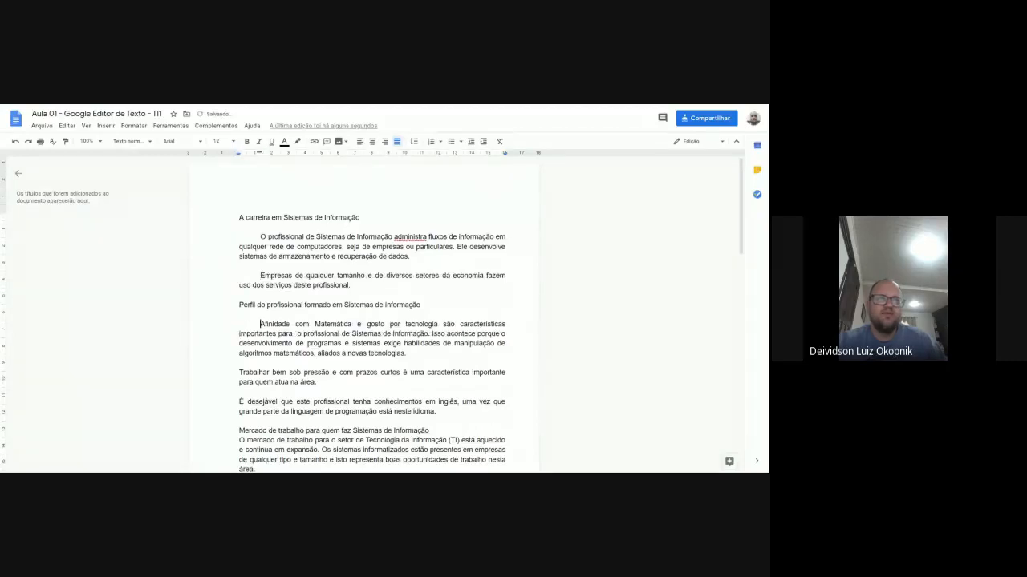
{"action": "key", "text": "Tab"}
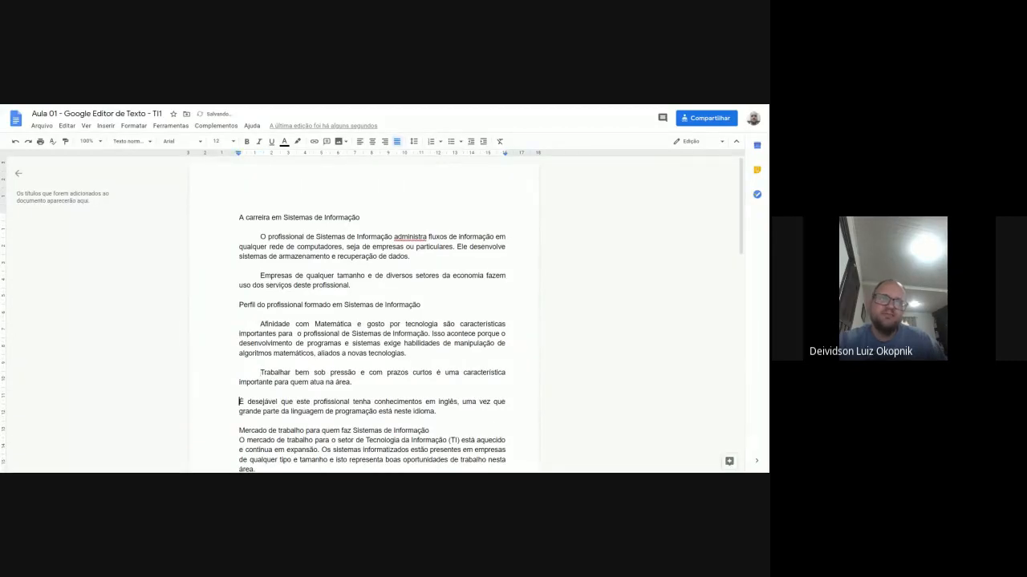
{"action": "key", "text": "Tab"}
Add a blank line below the "Mercado de trabalho" heading and indent the first lines of the two paragraphs under it.
{"action": "scroll", "coordinate": [371, 320], "scroll_direction": "down", "scroll_amount": 3}
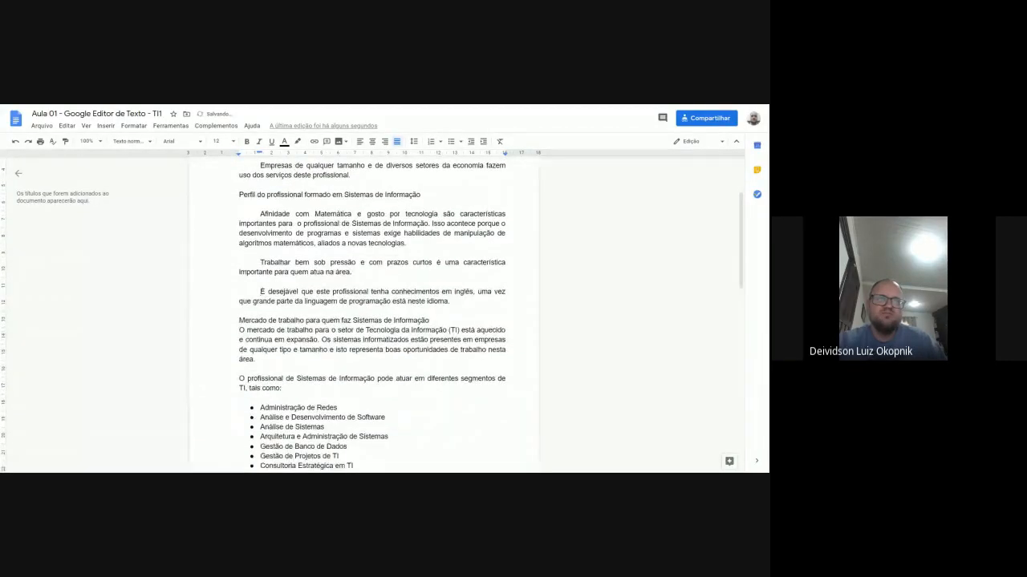
{"action": "key", "text": "Return"}
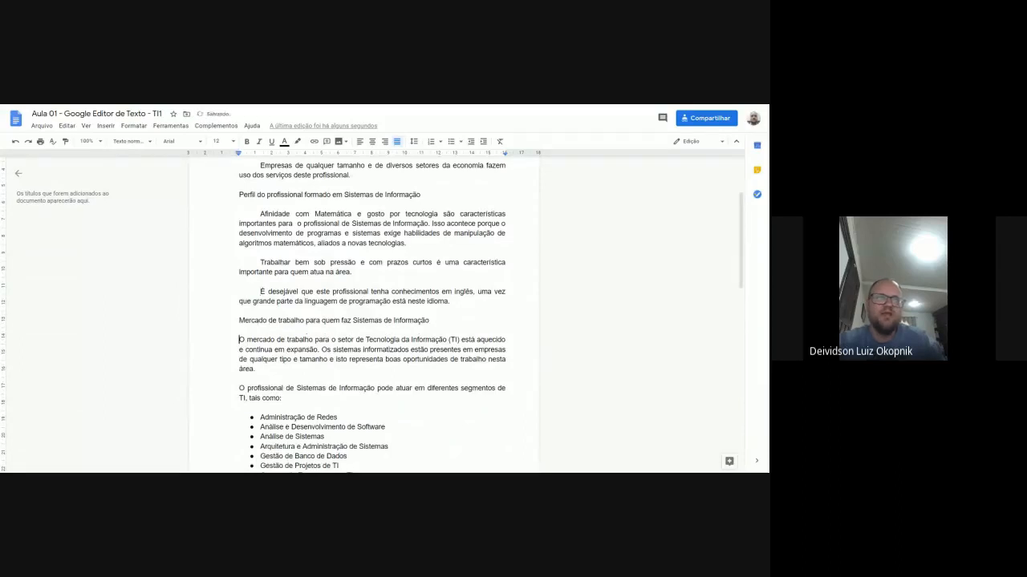
{"action": "key", "text": "Tab"}
{"action": "key", "text": "Tab"}
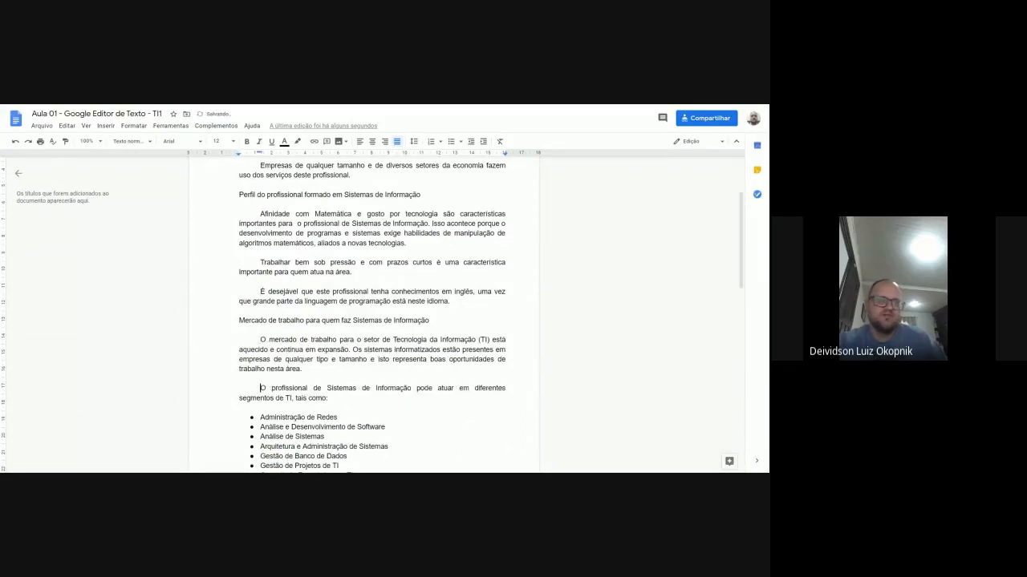
Indent the first lines of the second-page paragraphs starting "Existem dois tipos de graduação" and "O objetivo do curso".
{"action": "scroll", "coordinate": [363, 313], "scroll_direction": "down", "scroll_amount": 5}
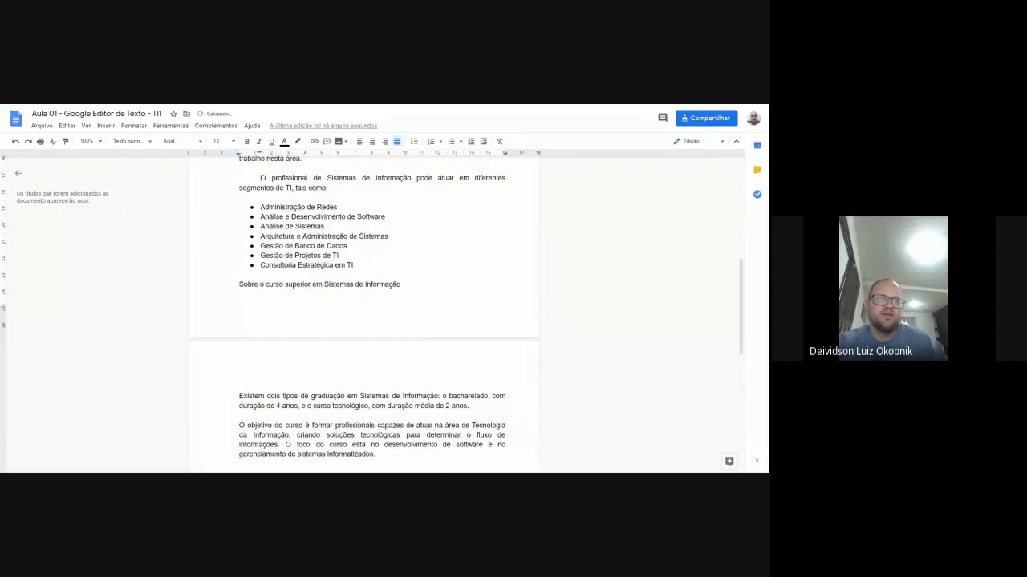
{"action": "left_click", "coordinate": [239, 396]}
{"action": "key", "text": "Tab"}
{"action": "left_click", "coordinate": [239, 426]}
{"action": "key", "text": "Tab"}
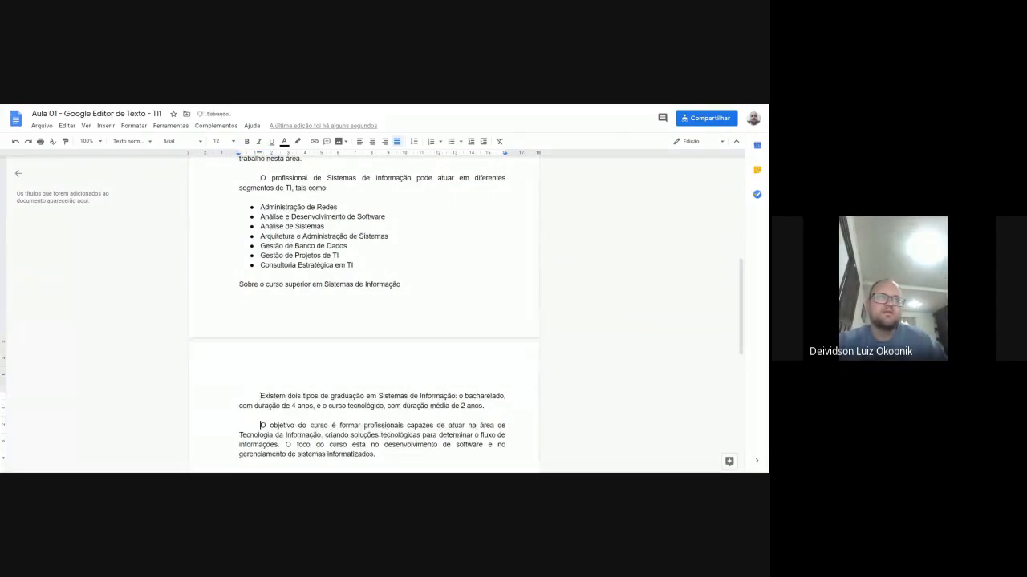
Set the line spacing of the whole document to 1,5.
{"action": "scroll", "coordinate": [363, 313], "scroll_direction": "down", "scroll_amount": 4}
{"action": "scroll", "coordinate": [364, 313], "scroll_direction": "up", "scroll_amount": 2}
{"action": "scroll", "coordinate": [363, 313], "scroll_direction": "up", "scroll_amount": 8}
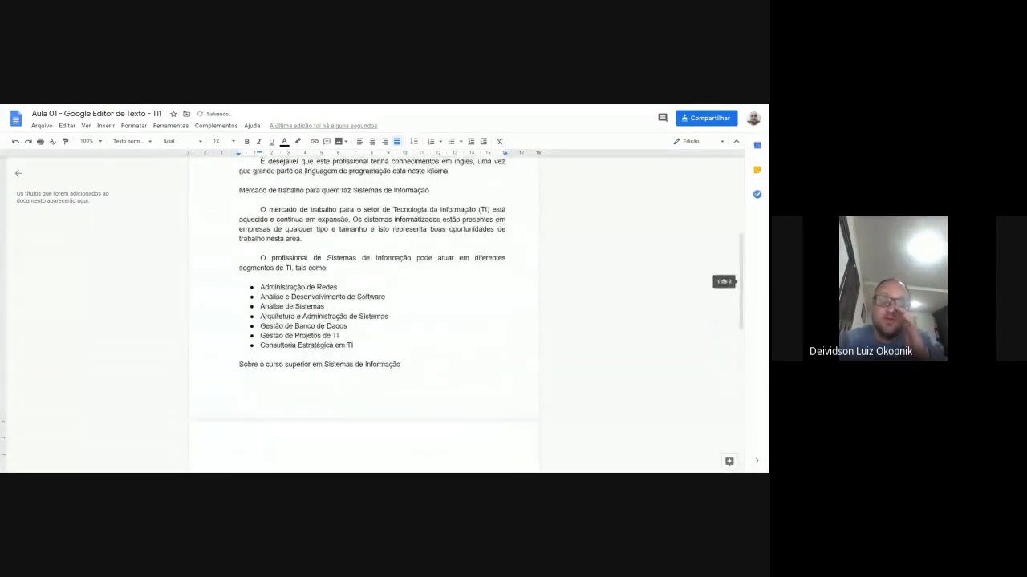
{"action": "scroll", "coordinate": [363, 313], "scroll_direction": "up", "scroll_amount": 2}
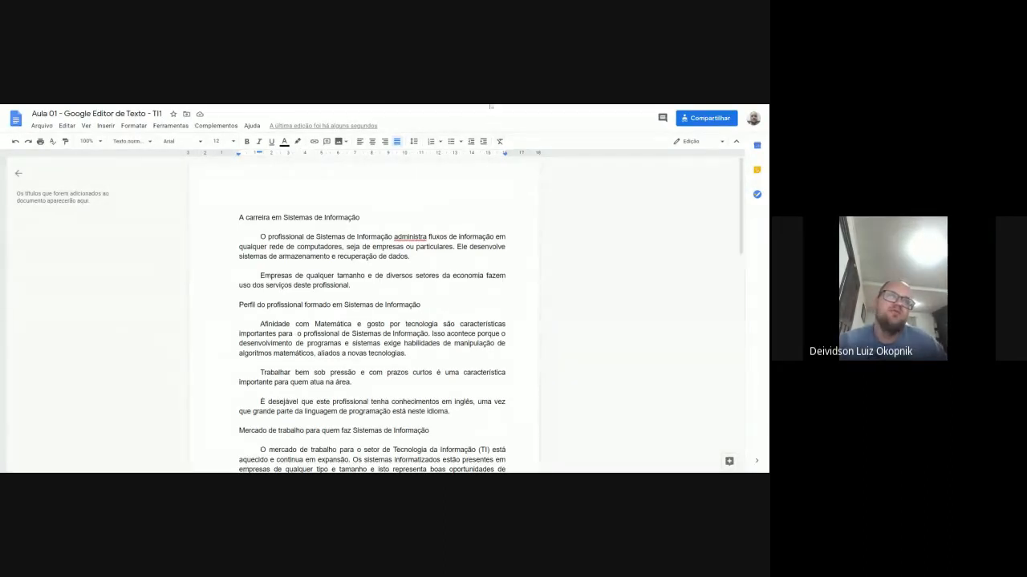
{"action": "left_click", "coordinate": [299, 217]}
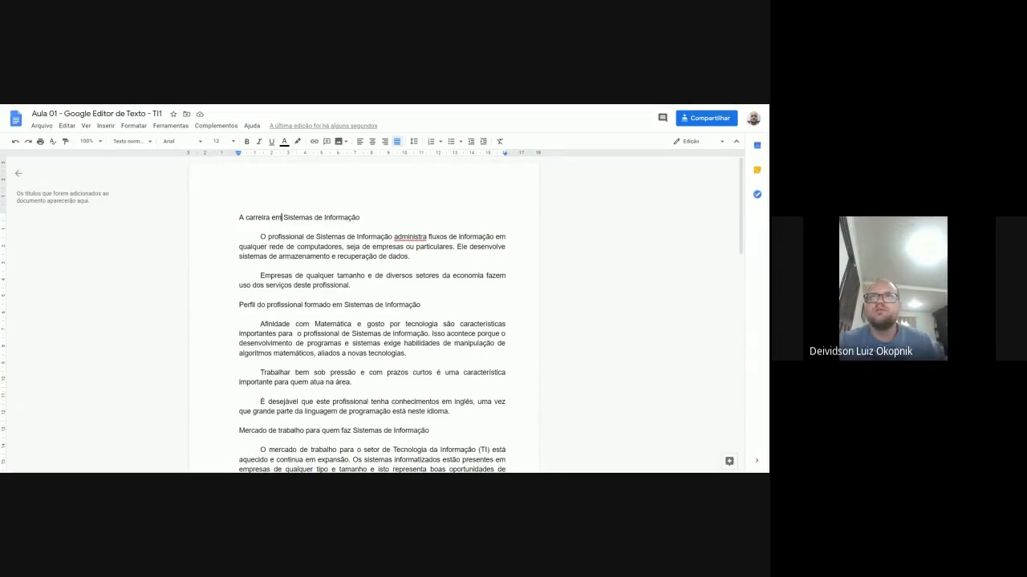
{"action": "key", "text": "ctrl+a"}
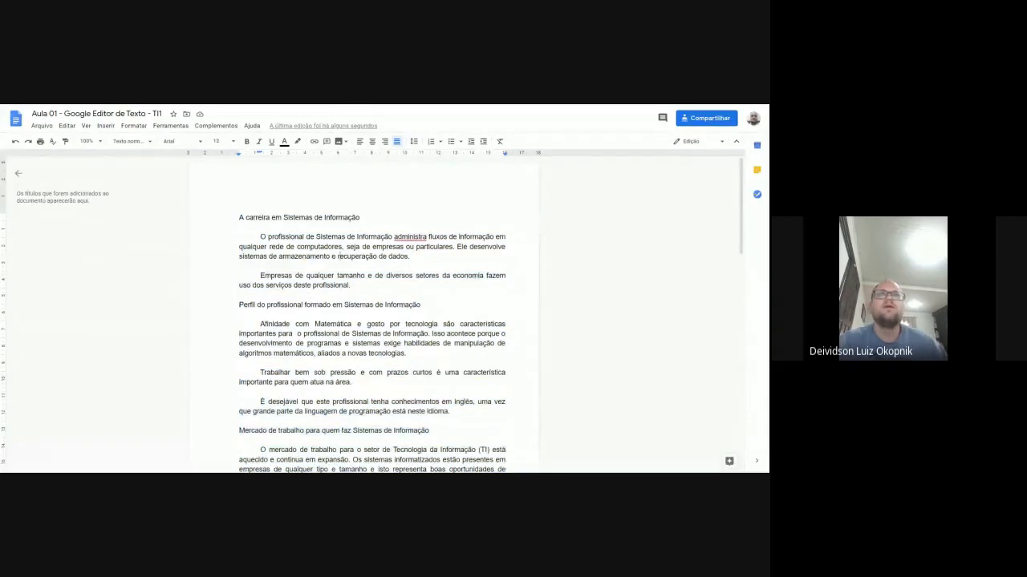
{"action": "left_click", "coordinate": [414, 141]}
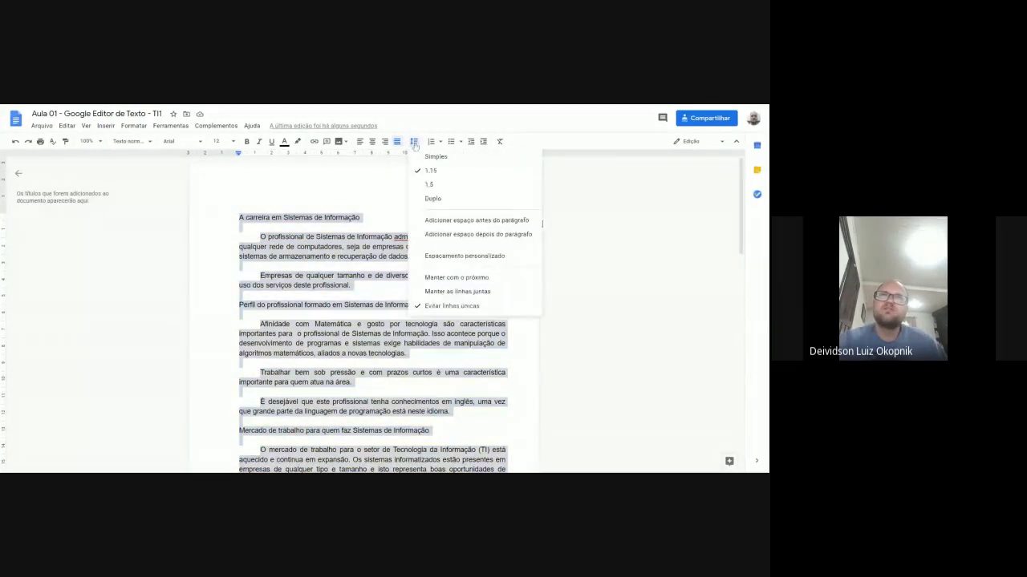
{"action": "left_click", "coordinate": [430, 186]}
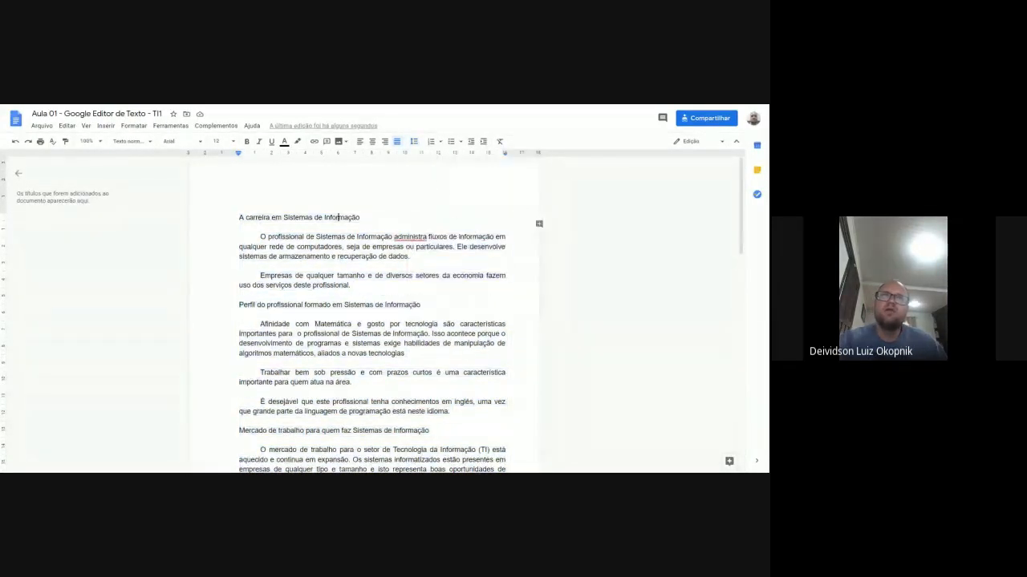
{"action": "left_click", "coordinate": [414, 141]}
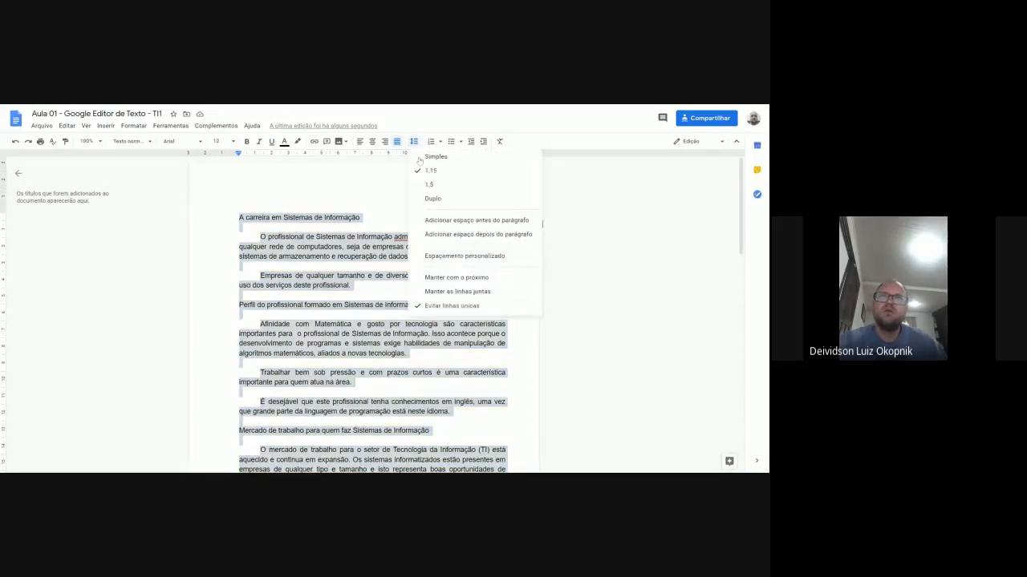
{"action": "left_click", "coordinate": [431, 183]}
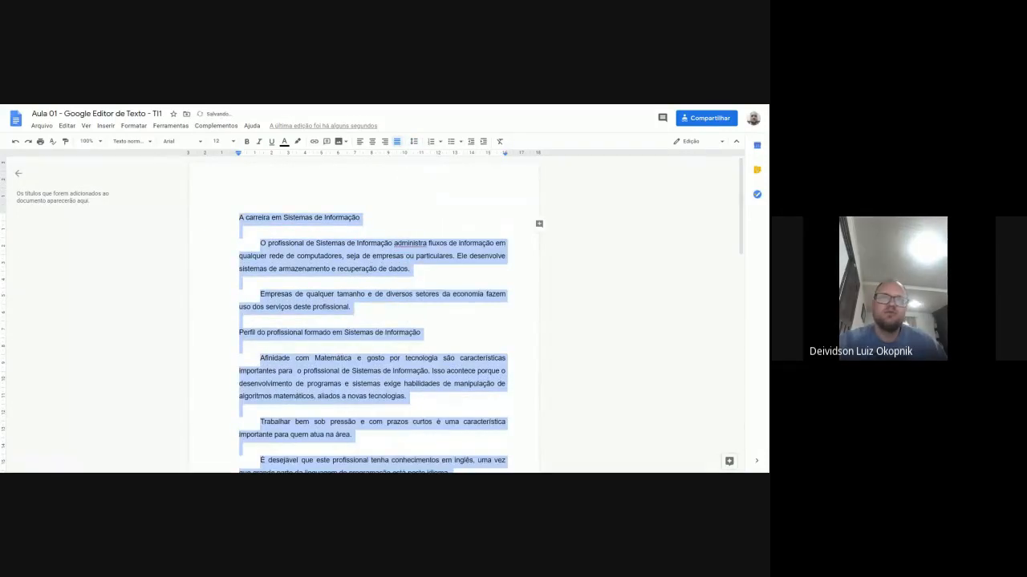
Delete the blank lines between the body paragraphs under the "A carreira em Sistemas de Informação" and "Perfil do profissional" headings.
{"action": "left_click", "coordinate": [355, 294]}
{"action": "left_click", "coordinate": [241, 281]}
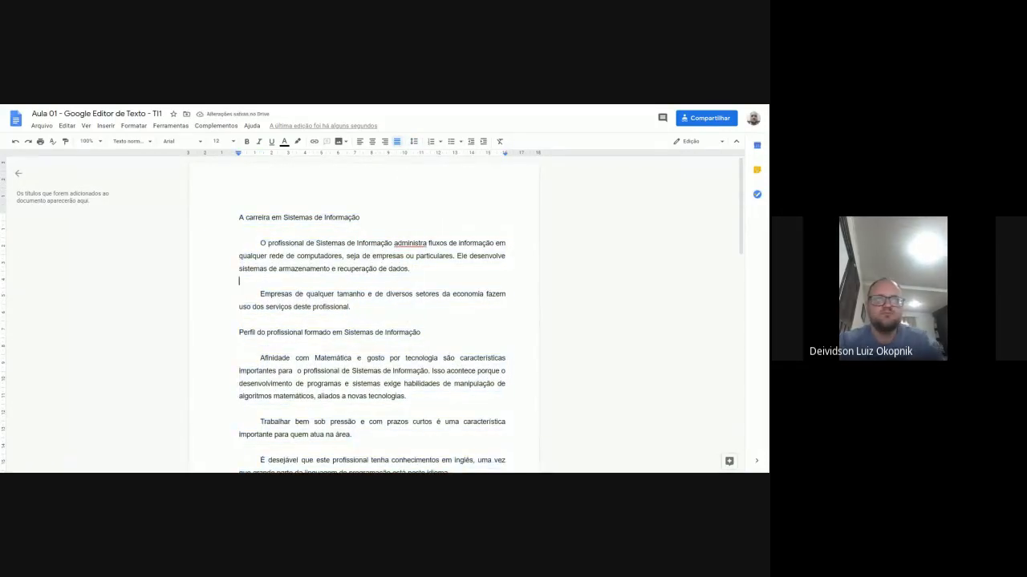
{"action": "key", "text": "Delete"}
{"action": "left_click", "coordinate": [240, 396]}
{"action": "key", "text": "Delete"}
{"action": "scroll", "coordinate": [241, 397], "scroll_direction": "down", "scroll_amount": 3}
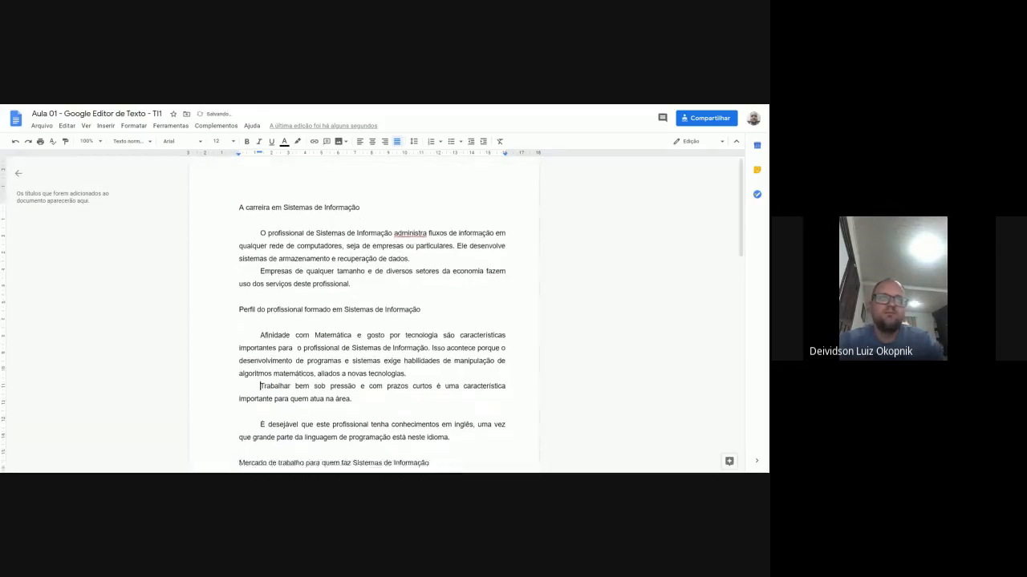
{"action": "left_click", "coordinate": [260, 282]}
{"action": "key", "text": "Delete"}
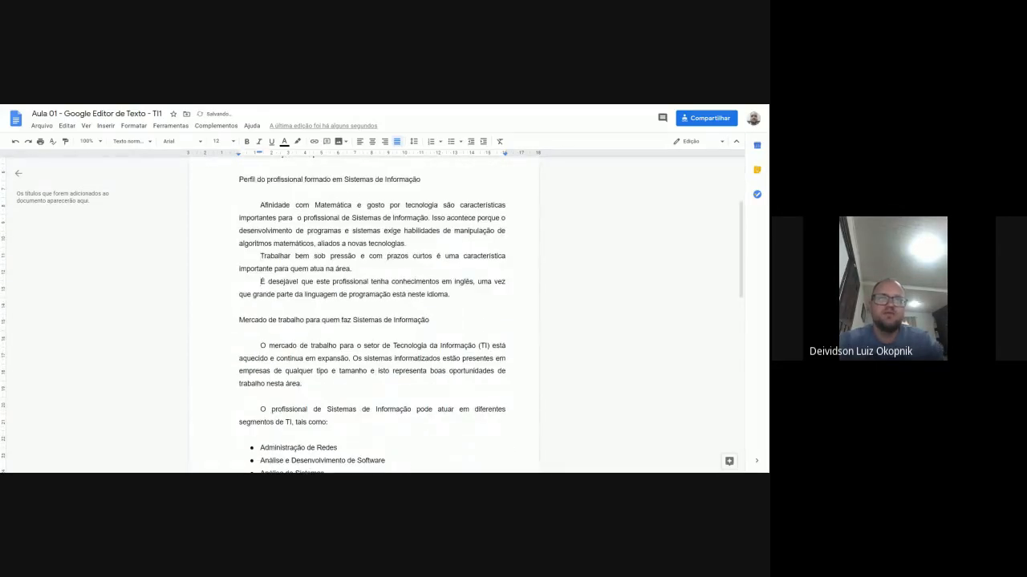
Delete the blank lines between the two "Mercado de trabalho" paragraphs and above the bulleted list.
{"action": "left_click", "coordinate": [240, 396]}
{"action": "key", "text": "Delete"}
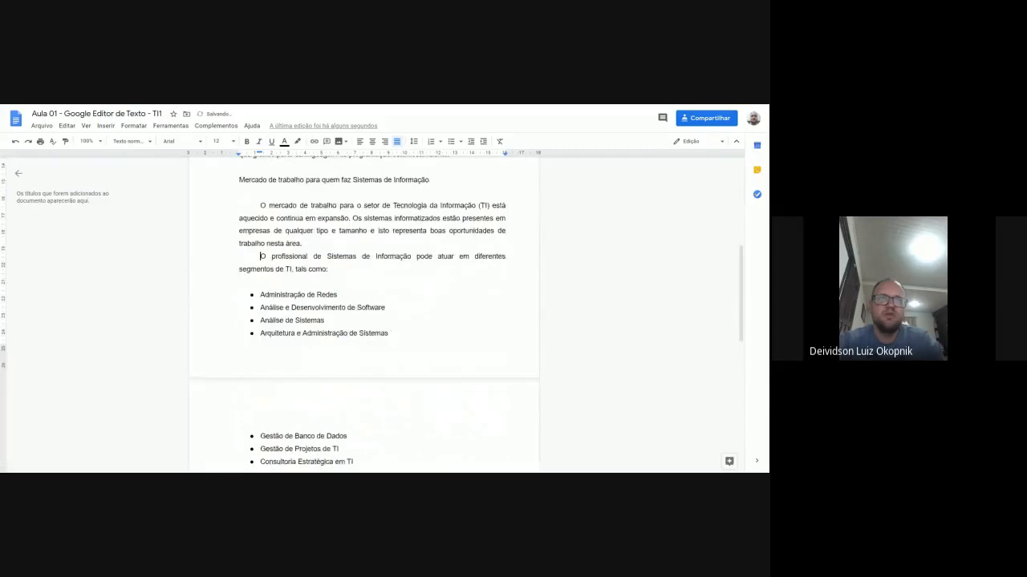
{"action": "key", "text": "Delete"}
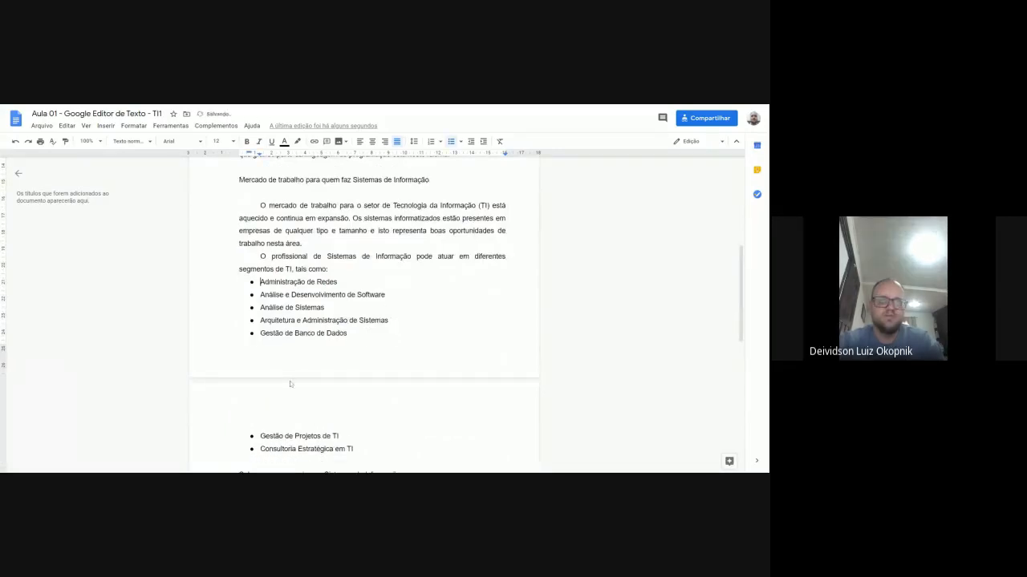
Delete the blank lines below the "Sobre o curso superior" heading and between its two paragraphs on the second page.
{"action": "scroll", "coordinate": [364, 313], "scroll_direction": "down", "scroll_amount": 2}
{"action": "left_click", "coordinate": [242, 327]}
{"action": "key", "text": "Delete"}
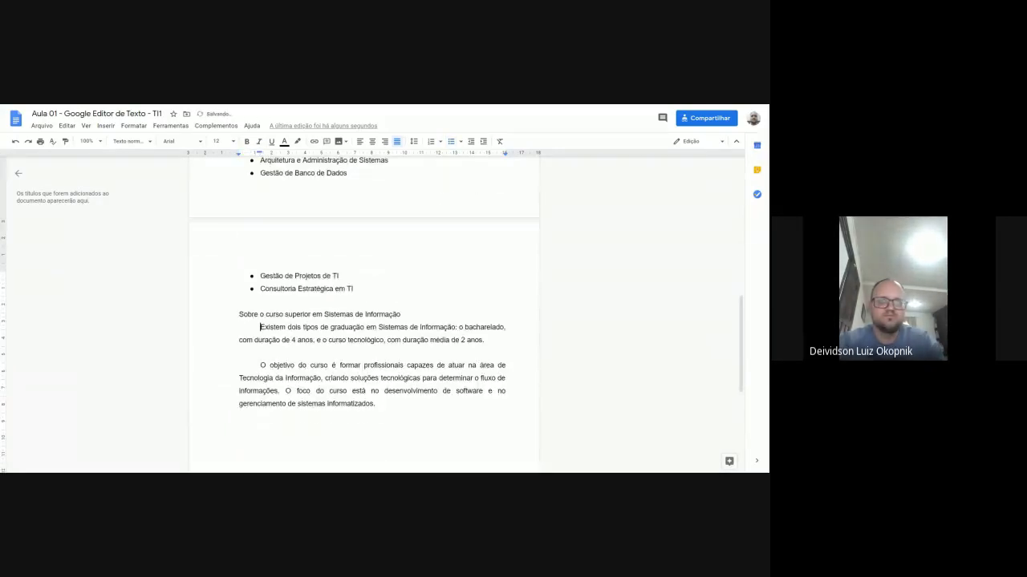
{"action": "left_click", "coordinate": [242, 353]}
{"action": "key", "text": "Delete"}
{"action": "scroll", "coordinate": [364, 312], "scroll_direction": "up", "scroll_amount": 10}
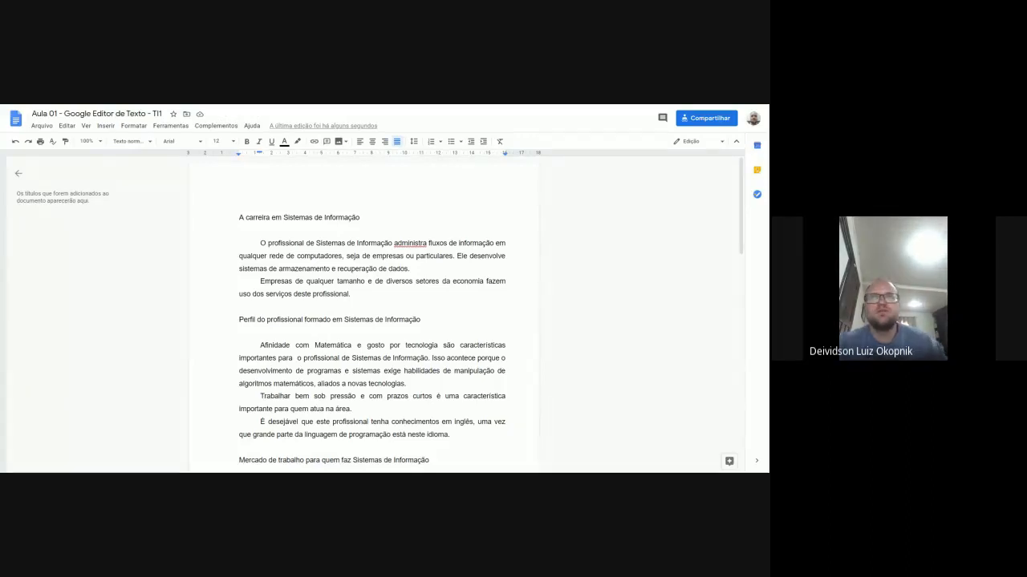
{"action": "key", "text": "ctrl+a"}
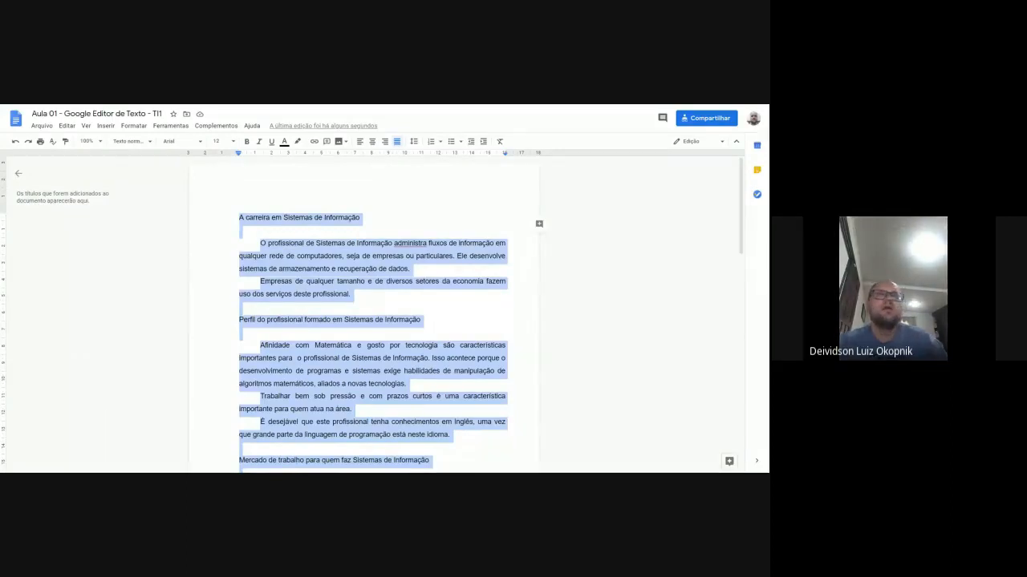
{"action": "left_click", "coordinate": [393, 243]}
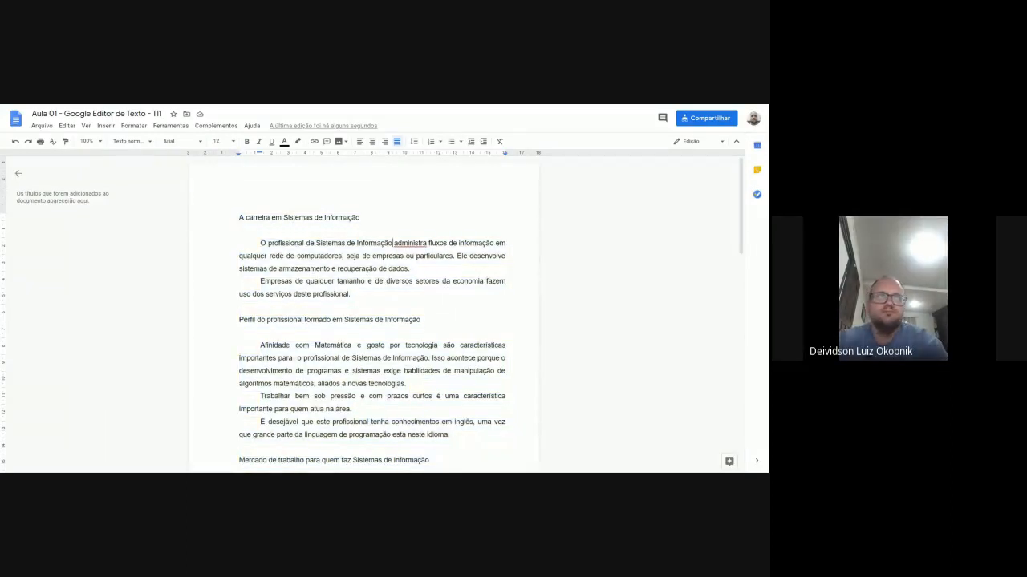
{"action": "left_click", "coordinate": [150, 144]}
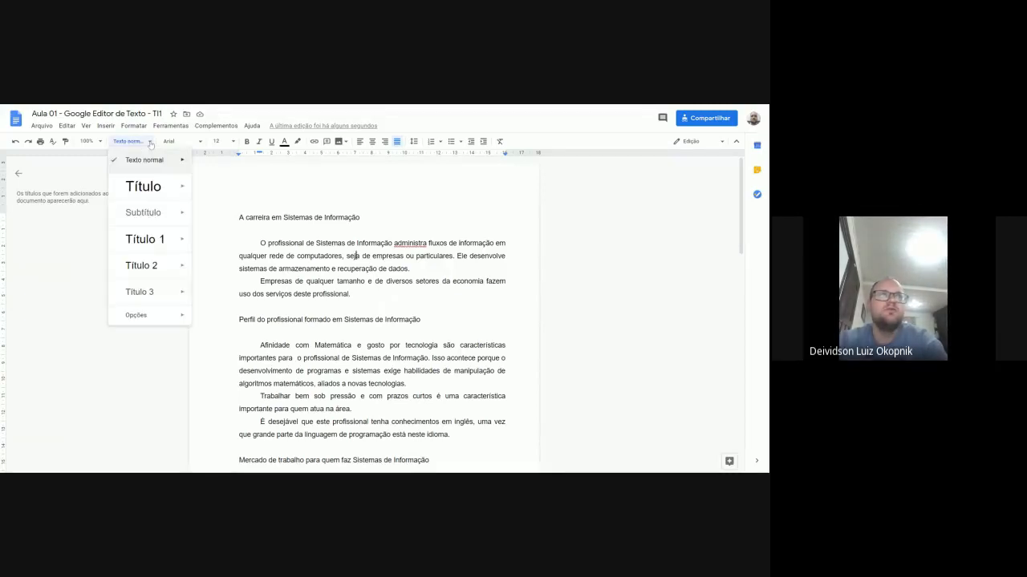
{"action": "mouse_move", "coordinate": [156, 164]}
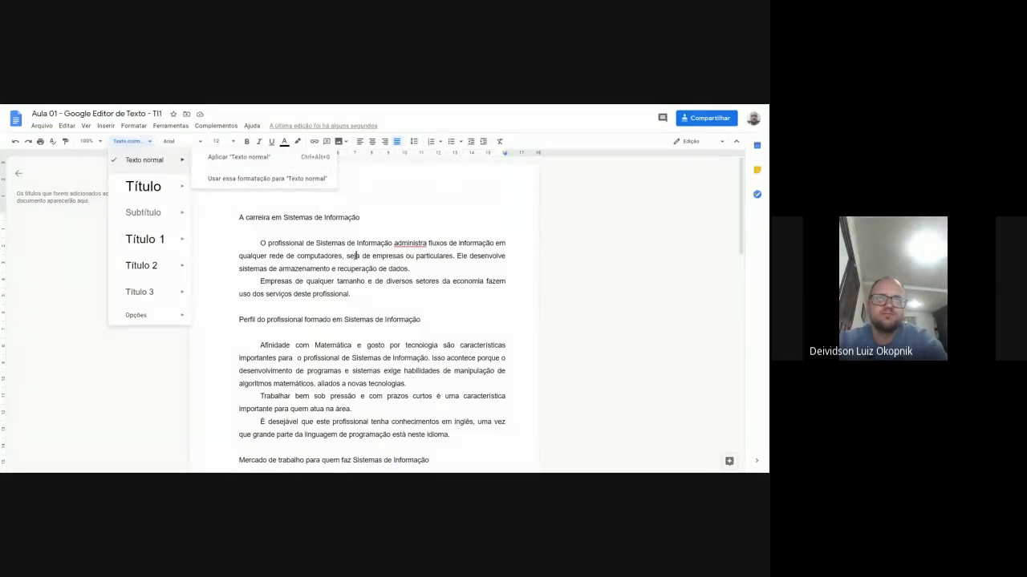
{"action": "left_click", "coordinate": [351, 294]}
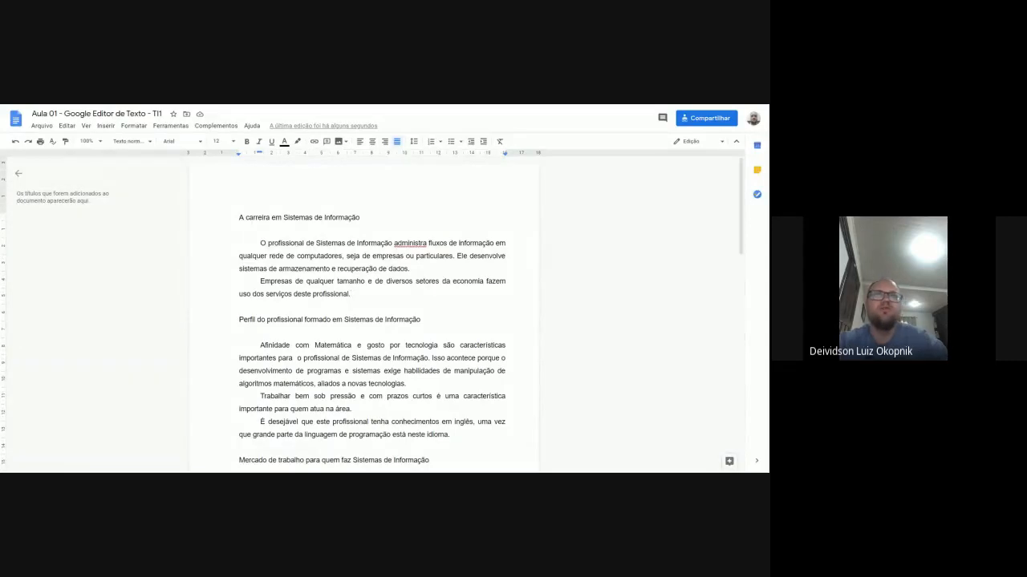
Update the "Texto normal" style to match the formatting of the two paragraphs under "A carreira em Sistemas de Informação".
{"action": "left_click_drag", "start_coordinate": [366, 282], "coordinate": [286, 243]}
{"action": "left_click", "coordinate": [327, 256]}
{"action": "left_click_drag", "start_coordinate": [351, 294], "coordinate": [260, 243]}
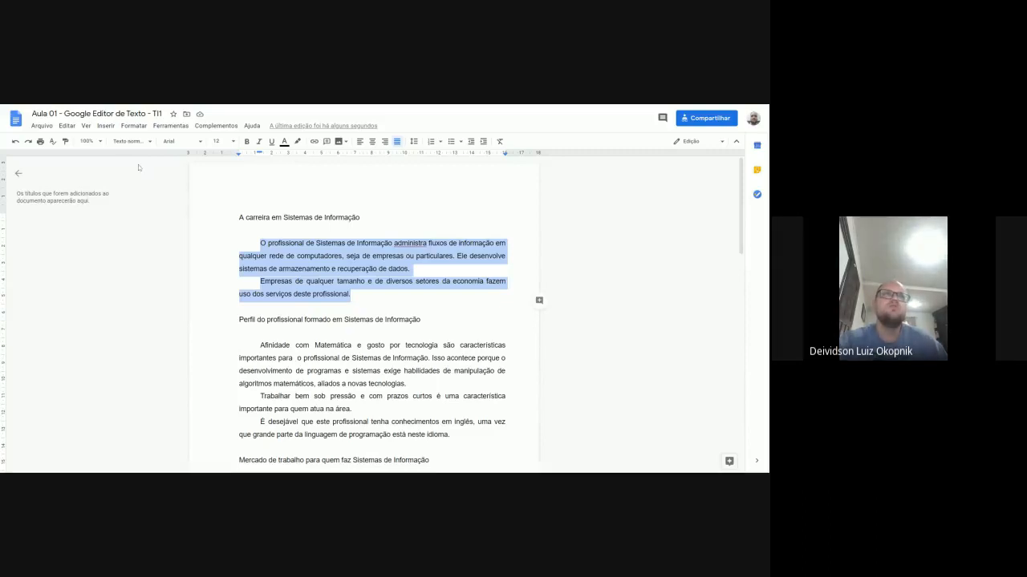
{"action": "left_click", "coordinate": [149, 142]}
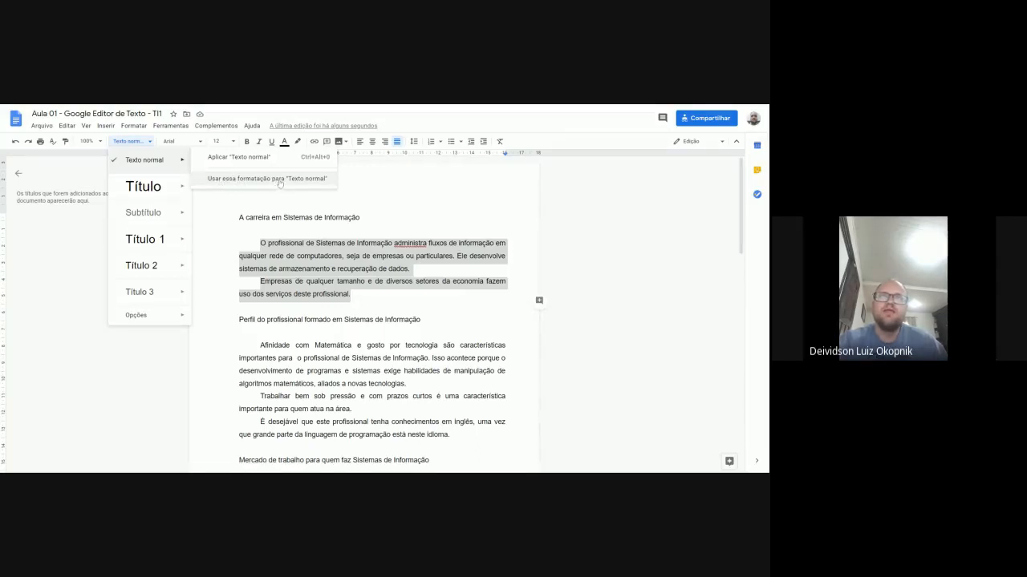
{"action": "left_click", "coordinate": [279, 179]}
{"action": "left_click", "coordinate": [333, 269]}
{"action": "left_click_drag", "start_coordinate": [350, 295], "coordinate": [259, 243]}
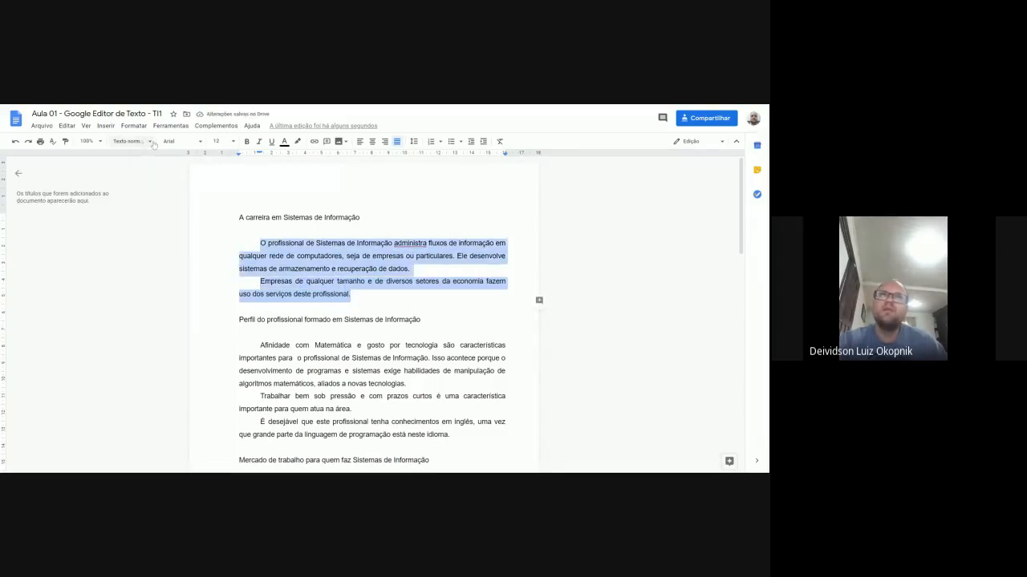
Set the line spacing of the three paragraphs under "Perfil do profissional formado em Sistemas de Informação" to Simples.
{"action": "double_click", "coordinate": [324, 359]}
{"action": "left_click_drag", "start_coordinate": [259, 345], "coordinate": [353, 409]}
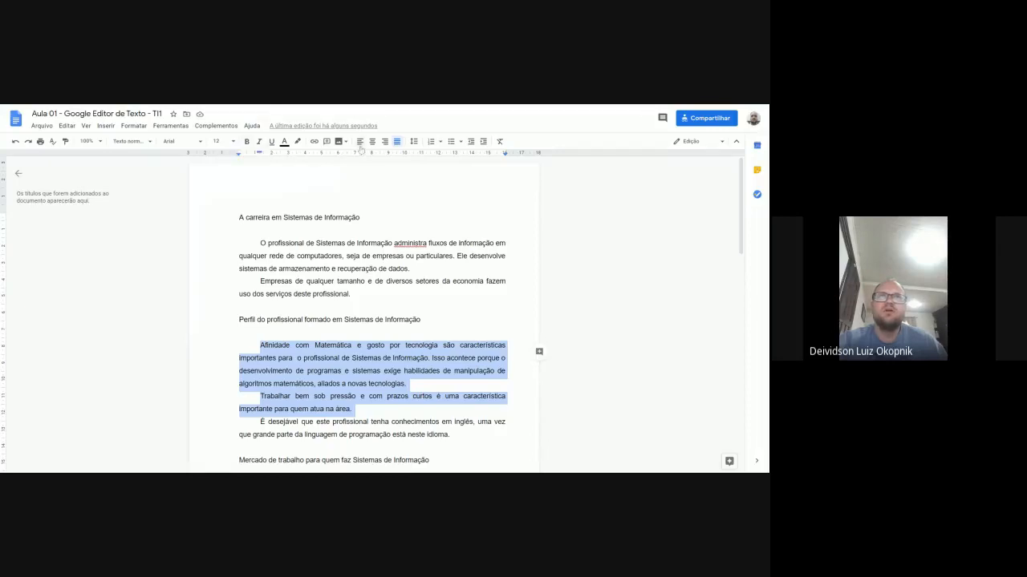
{"action": "left_click", "coordinate": [325, 384]}
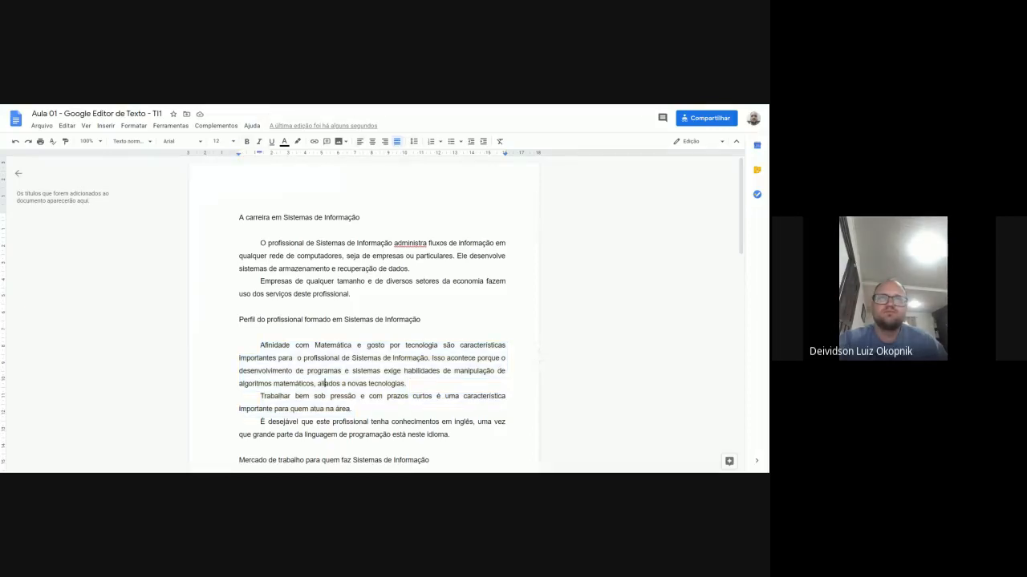
{"action": "left_click_drag", "start_coordinate": [363, 434], "coordinate": [259, 345]}
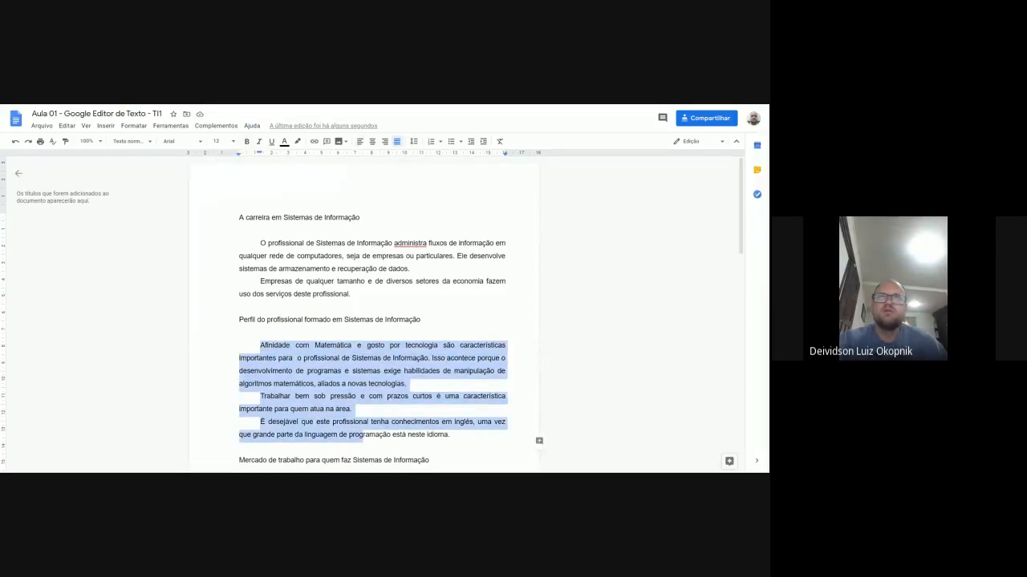
{"action": "left_click", "coordinate": [414, 141]}
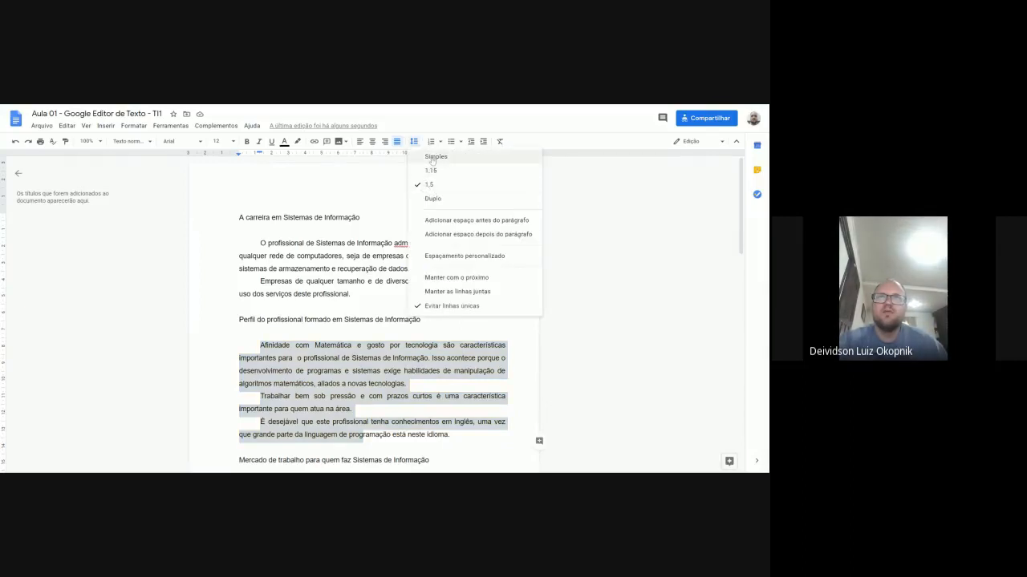
{"action": "left_click", "coordinate": [436, 157]}
{"action": "scroll", "coordinate": [369, 312], "scroll_direction": "down", "scroll_amount": 1}
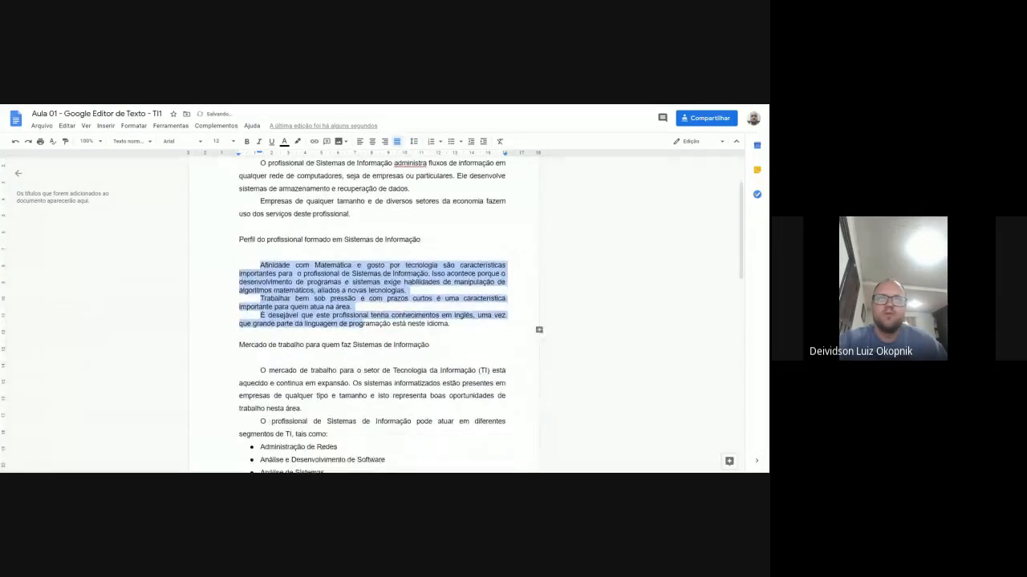
Change the font of the selected "Perfil do profissional" paragraphs to Times New Roman.
{"action": "left_click", "coordinate": [183, 141]}
{"action": "left_click", "coordinate": [199, 206]}
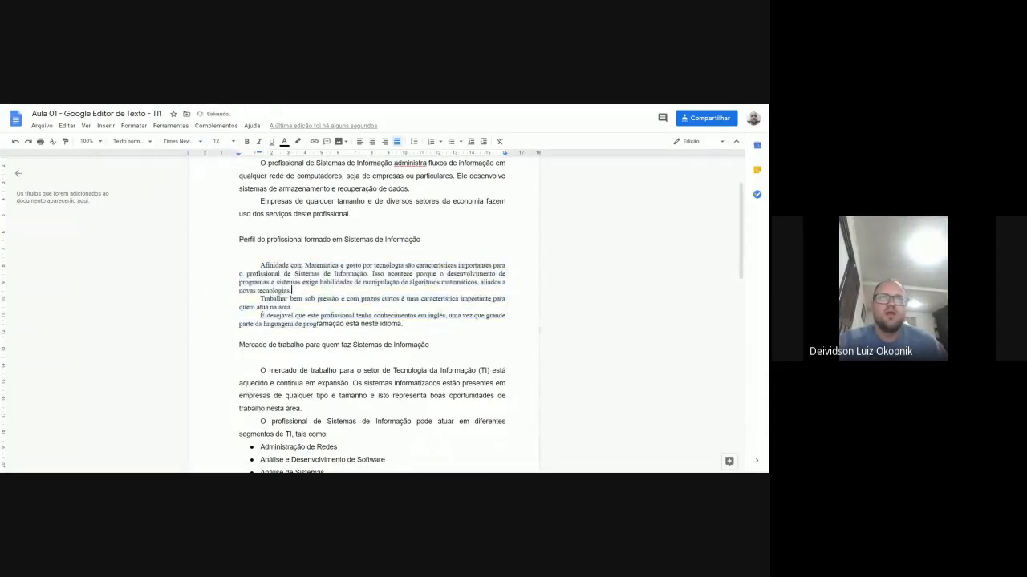
{"action": "mouse_move", "coordinate": [395, 316]}
{"action": "left_mouse_down"}
{"action": "mouse_move", "coordinate": [240, 275]}
{"action": "mouse_move", "coordinate": [261, 266]}
{"action": "mouse_move", "coordinate": [403, 323]}
{"action": "left_mouse_up"}
{"action": "left_click", "coordinate": [326, 282]}
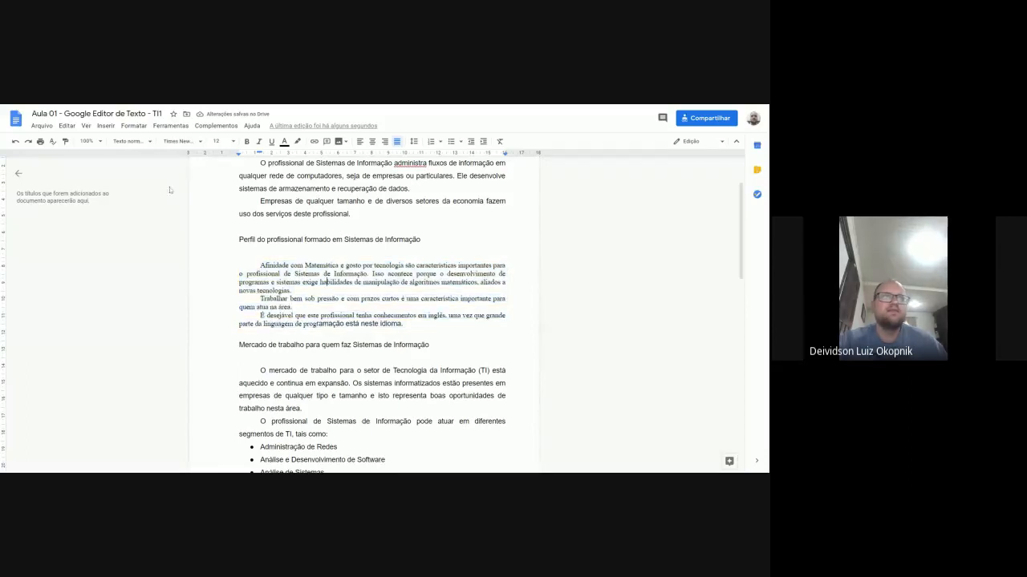
Apply the "Texto normal" style to each of the three paragraphs under the "Perfil do profissional" heading.
{"action": "left_click", "coordinate": [150, 142]}
{"action": "left_click", "coordinate": [147, 161]}
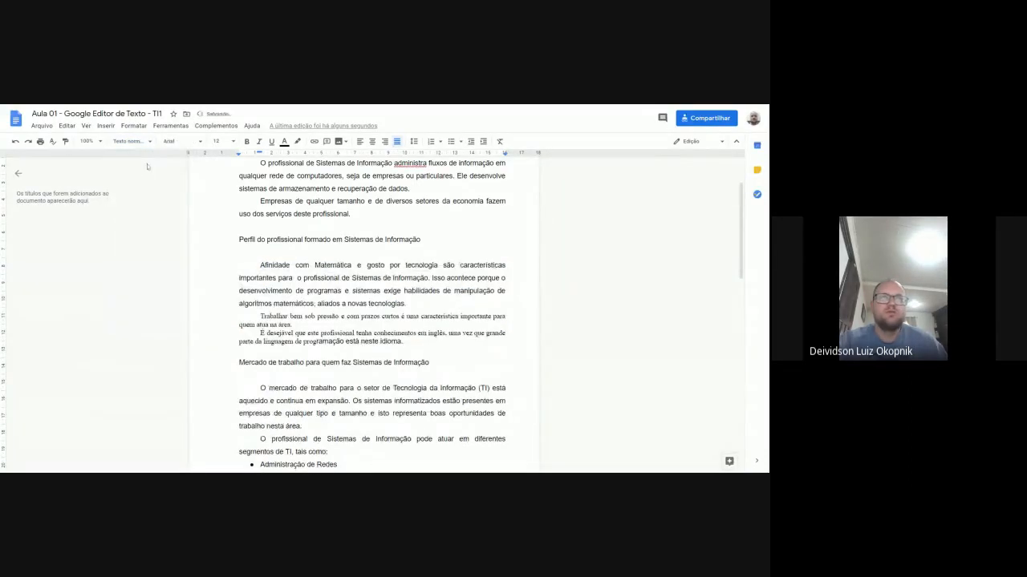
{"action": "left_click_drag", "start_coordinate": [260, 265], "coordinate": [408, 278]}
{"action": "left_click", "coordinate": [413, 279]}
{"action": "left_click", "coordinate": [389, 317]}
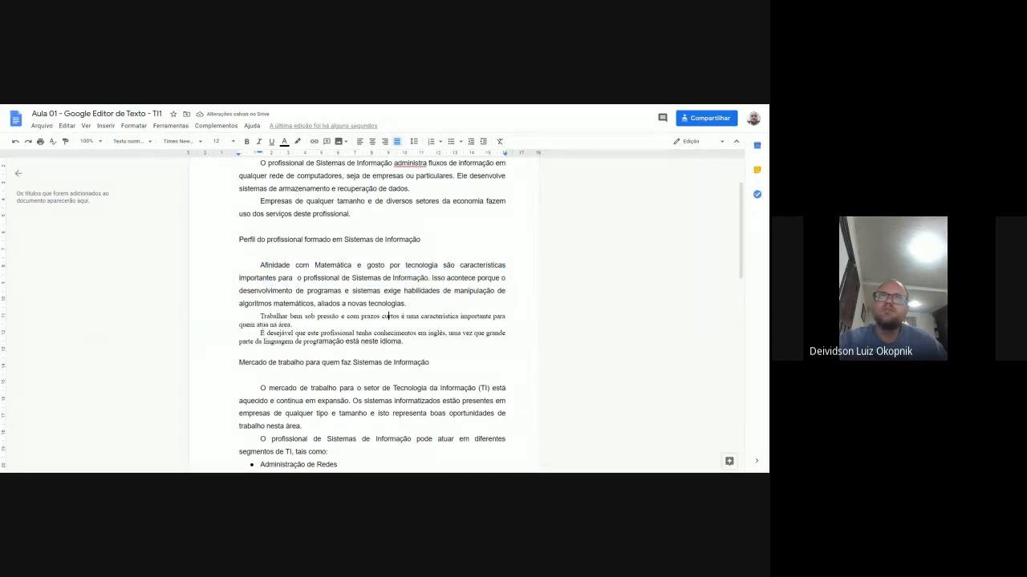
{"action": "left_click", "coordinate": [130, 141]}
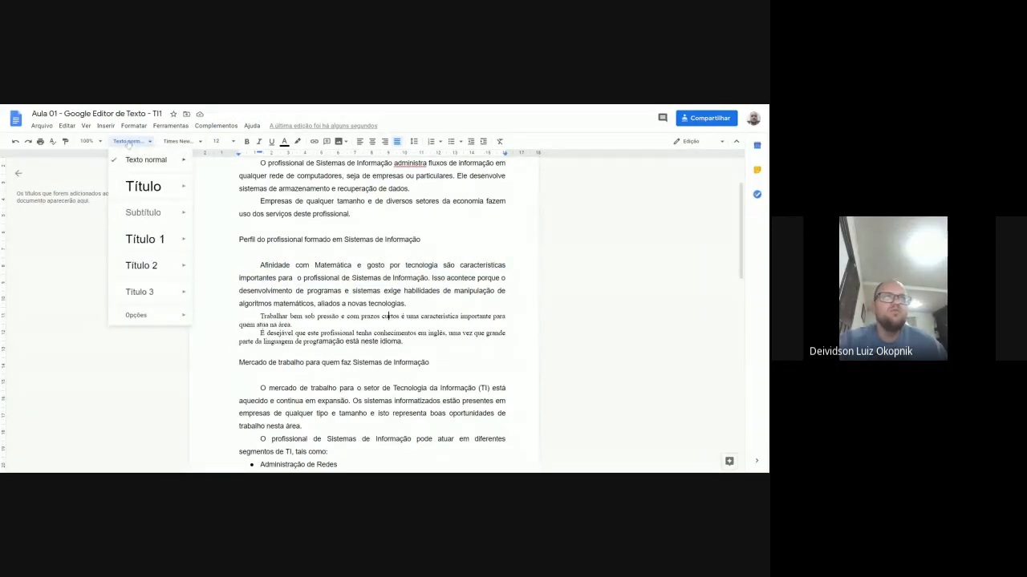
{"action": "left_click", "coordinate": [143, 160]}
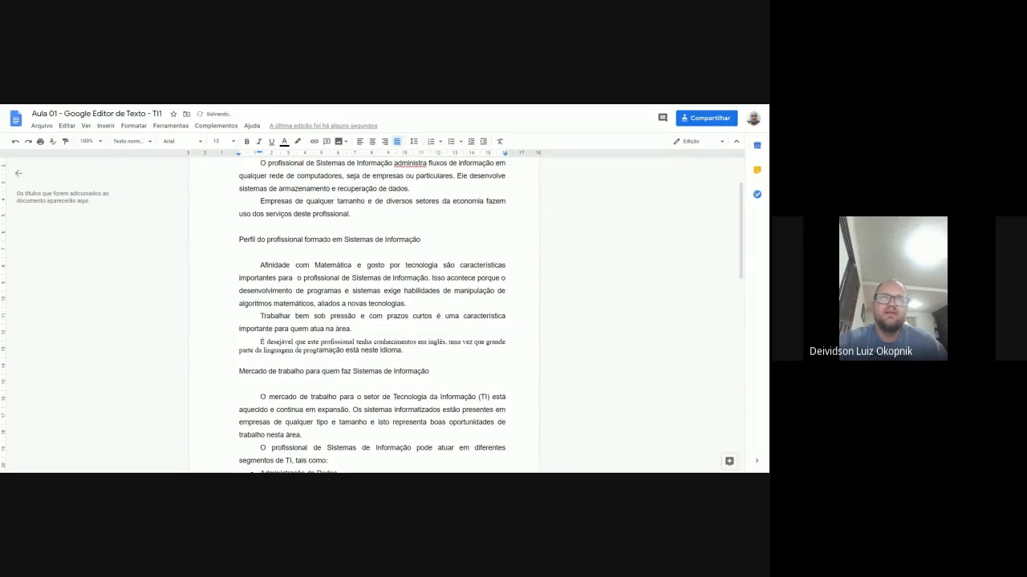
{"action": "left_click", "coordinate": [130, 142]}
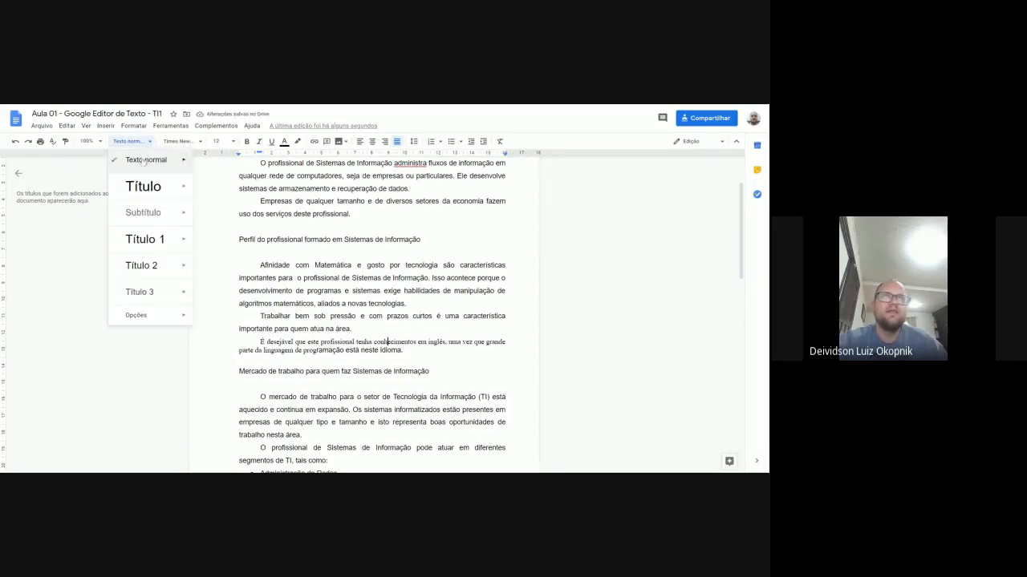
{"action": "left_click", "coordinate": [144, 161]}
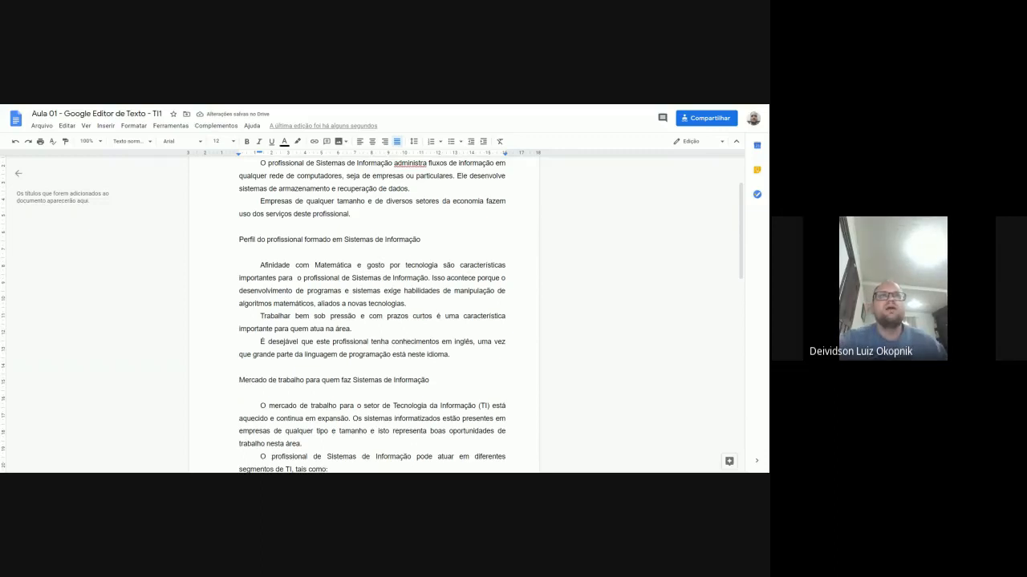
Add a new empty paragraph after the last paragraph, ending in "gerenciamento de sistemas informatizados".
{"action": "scroll", "coordinate": [406, 371], "scroll_direction": "up", "scroll_amount": 1}
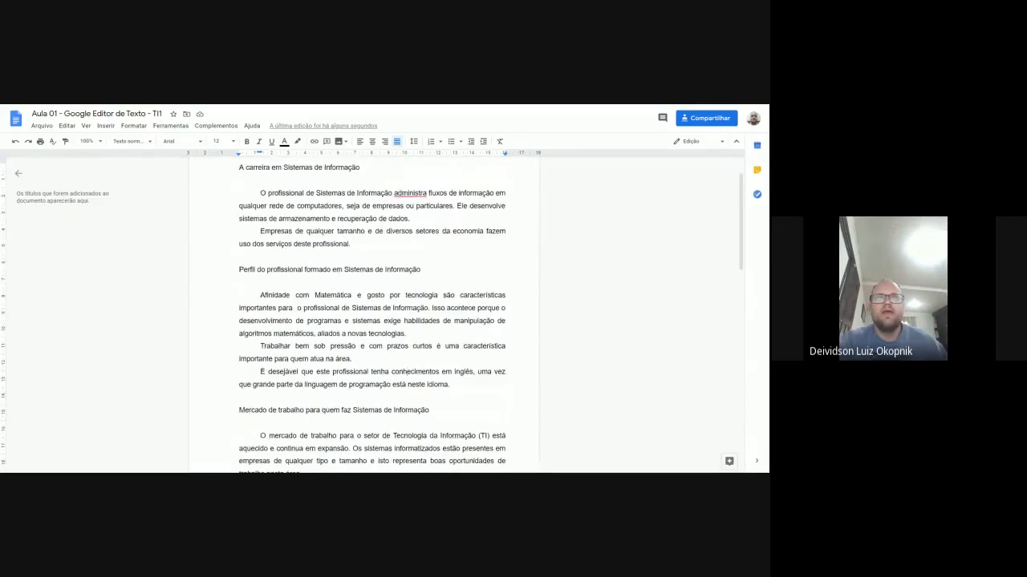
{"action": "scroll", "coordinate": [373, 321], "scroll_direction": "up", "scroll_amount": 1}
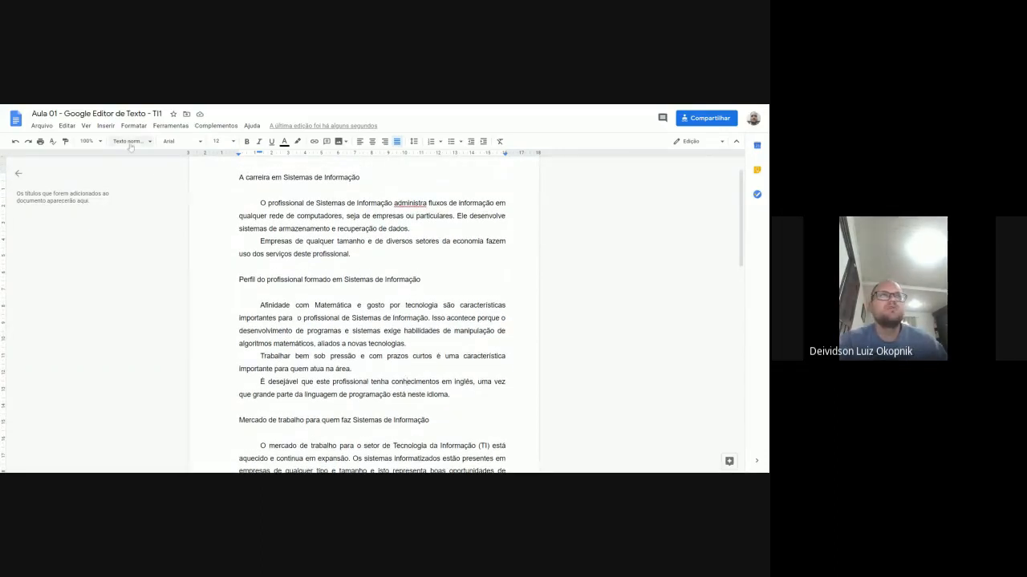
{"action": "scroll", "coordinate": [348, 328], "scroll_direction": "down", "scroll_amount": 4}
{"action": "scroll", "coordinate": [348, 328], "scroll_direction": "down", "scroll_amount": 5}
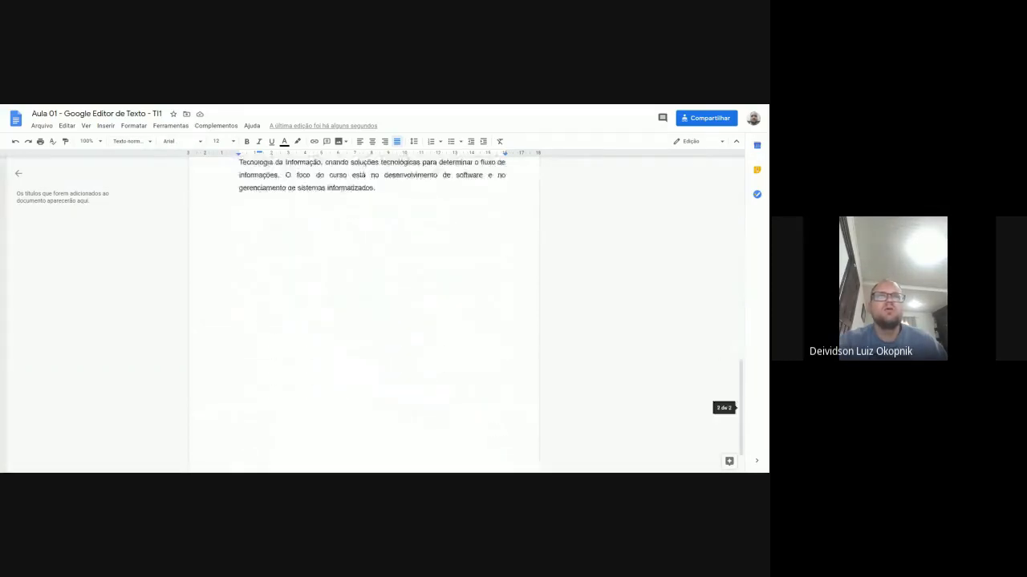
{"action": "scroll", "coordinate": [348, 328], "scroll_direction": "up", "scroll_amount": 3}
{"action": "left_click", "coordinate": [376, 340]}
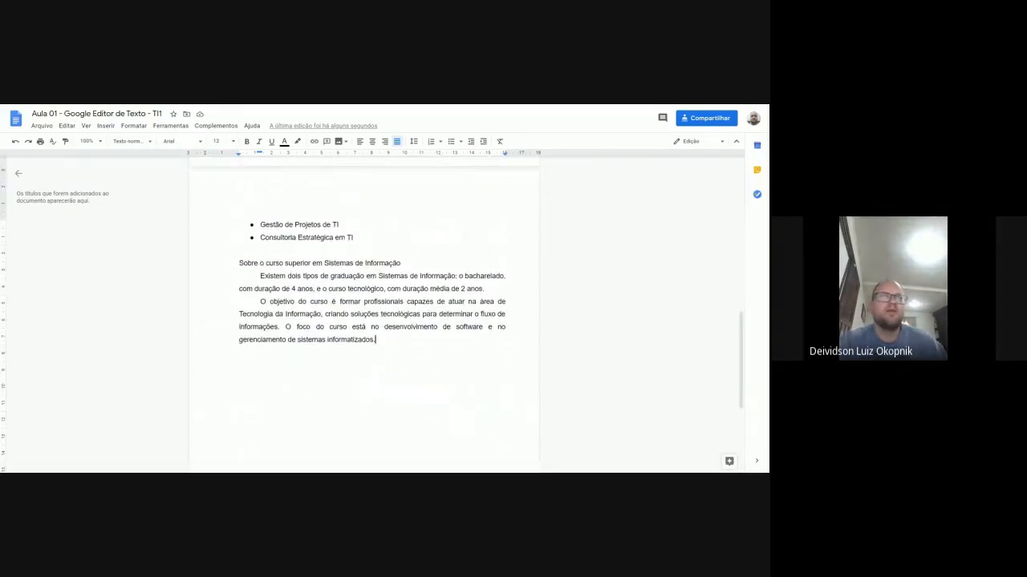
{"action": "key", "text": "Return"}
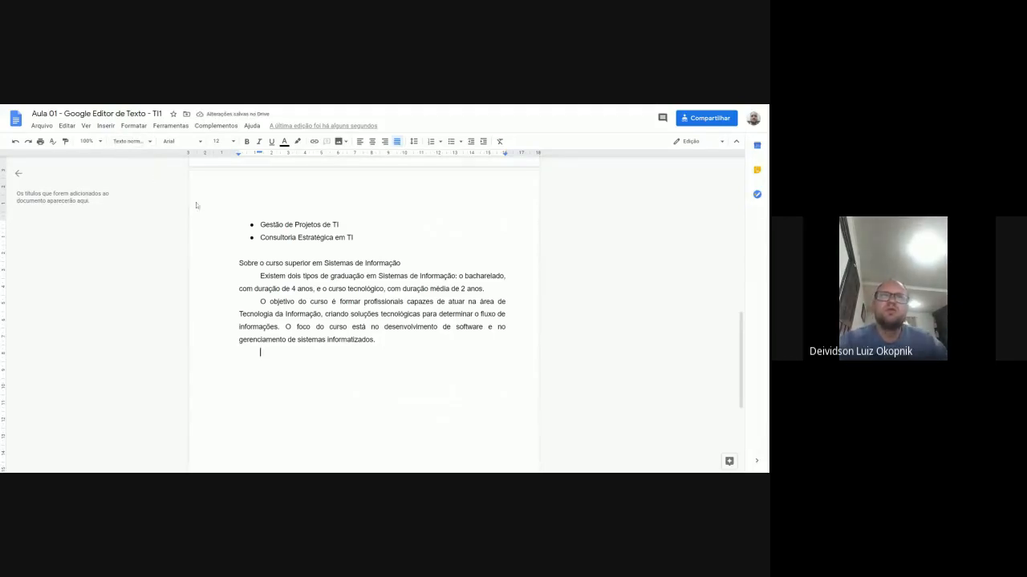
{"action": "scroll", "coordinate": [364, 313], "scroll_direction": "up", "scroll_amount": 1}
{"action": "scroll", "coordinate": [364, 313], "scroll_direction": "up", "scroll_amount": 5}
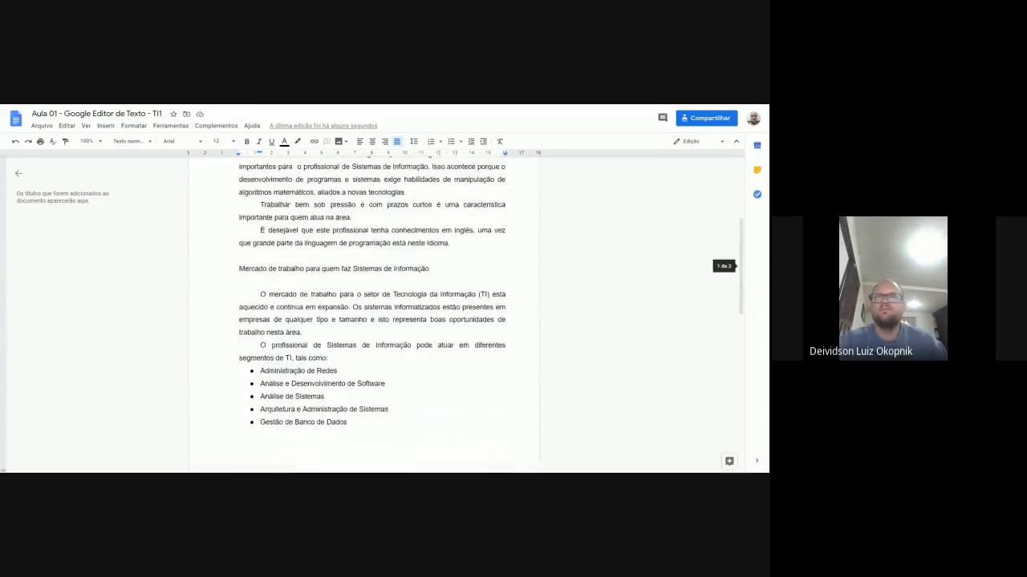
{"action": "scroll", "coordinate": [363, 313], "scroll_direction": "down", "scroll_amount": 3}
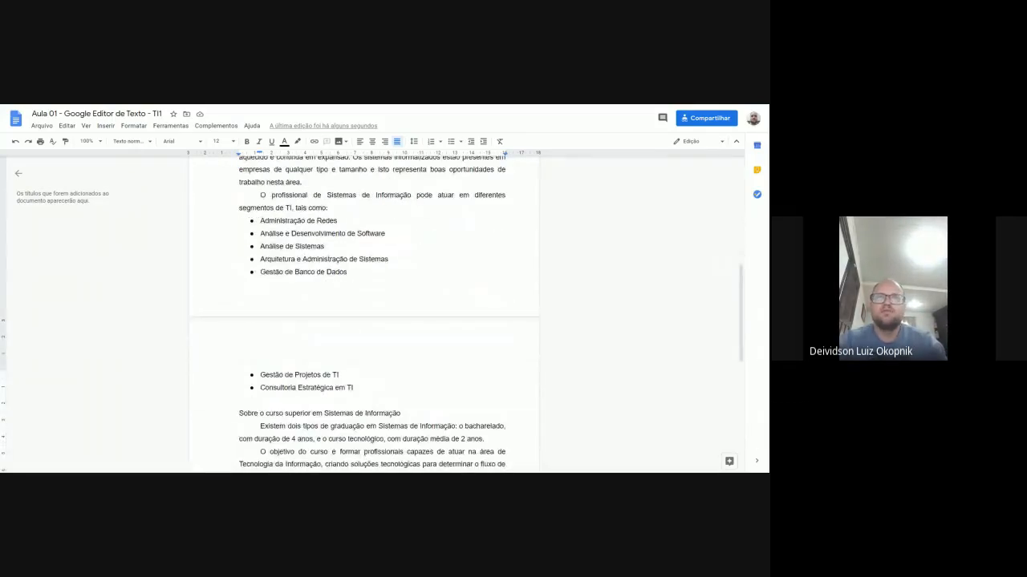
Add an empty paragraph after the heading "Sobre o curso superior em Sistemas de Informação".
{"action": "left_click", "coordinate": [401, 414]}
{"action": "key", "text": "Return"}
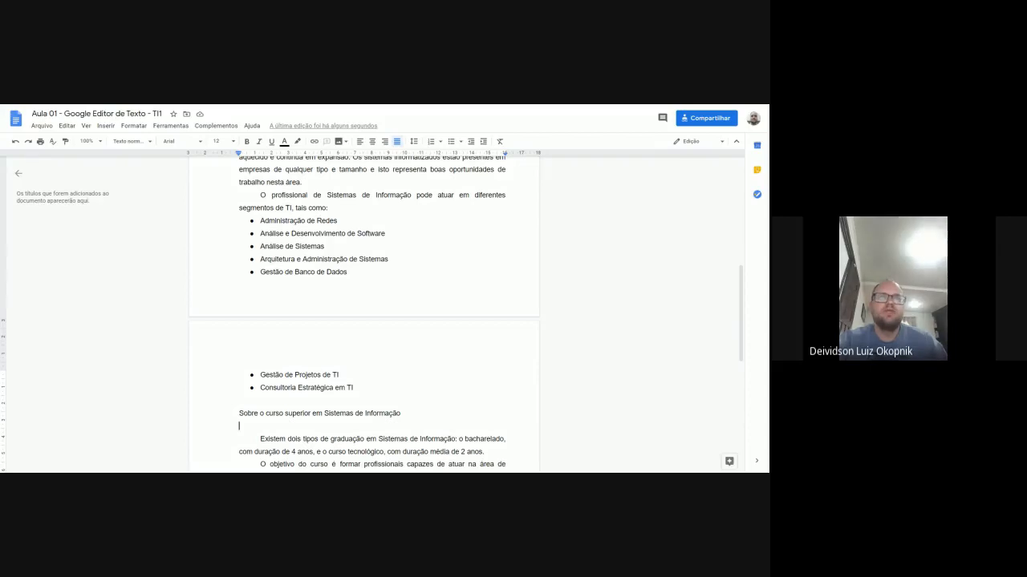
{"action": "scroll", "coordinate": [371, 312], "scroll_direction": "up", "scroll_amount": 10}
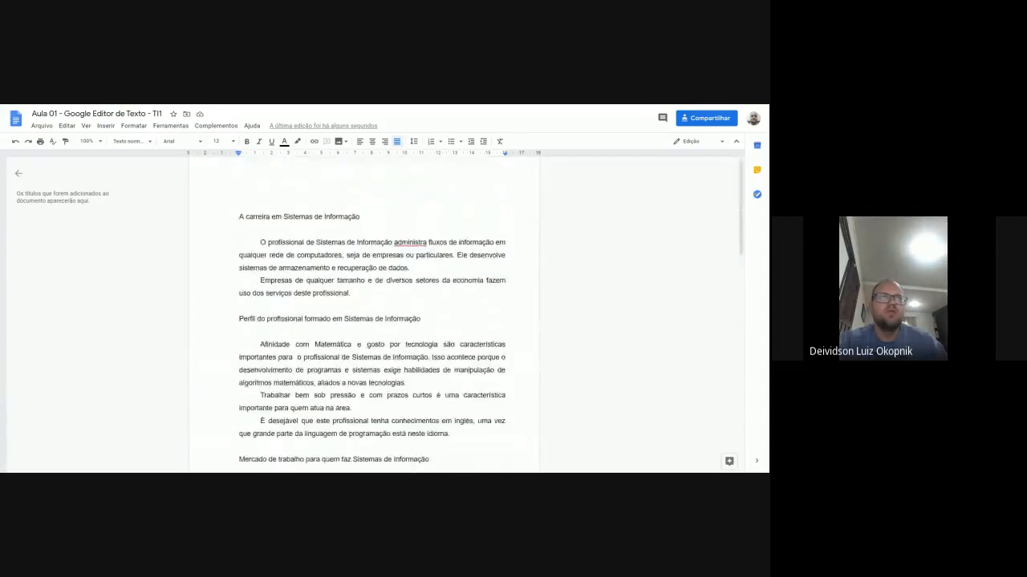
{"action": "left_click", "coordinate": [150, 142]}
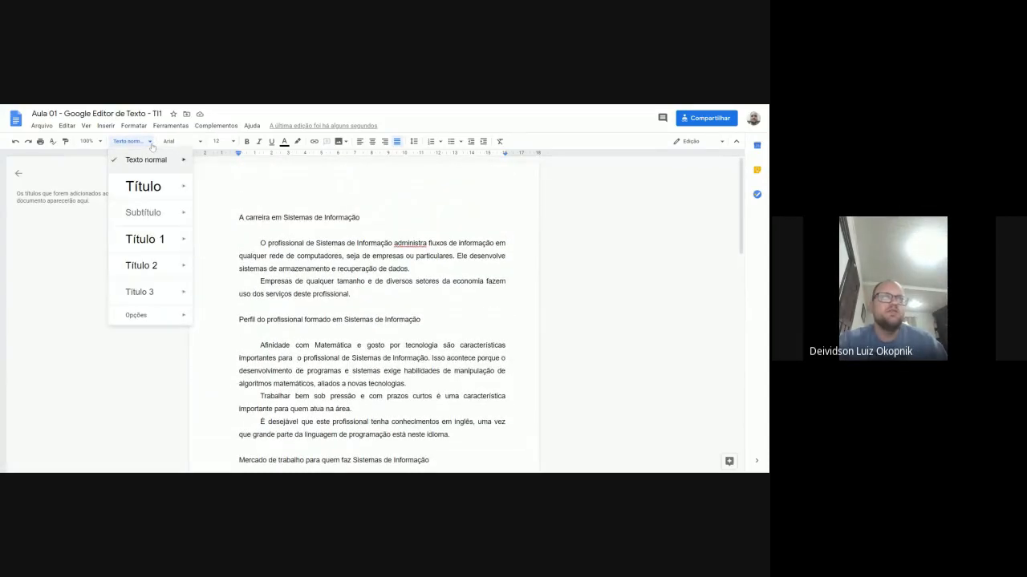
{"action": "mouse_move", "coordinate": [150, 319]}
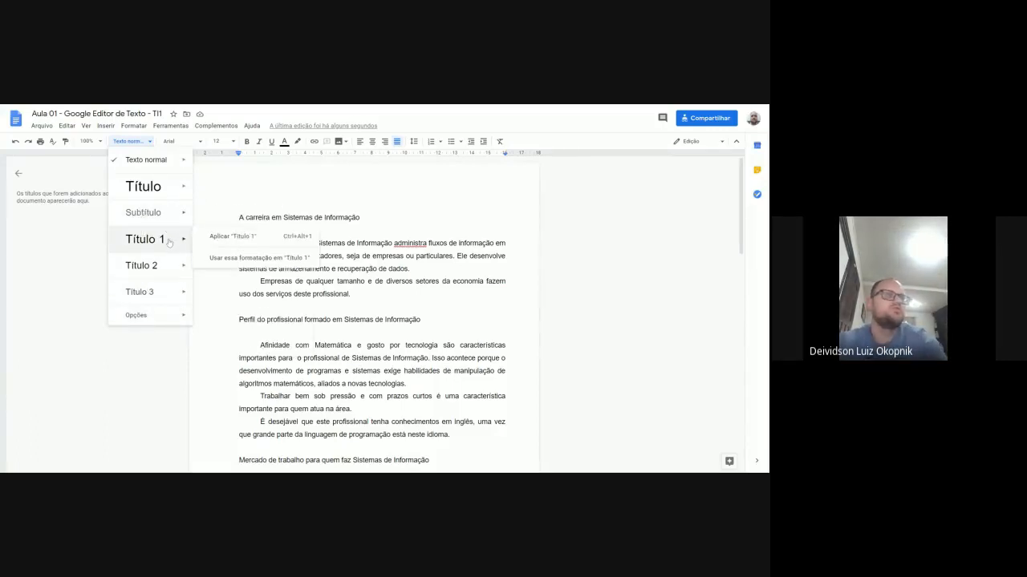
{"action": "mouse_move", "coordinate": [160, 223]}
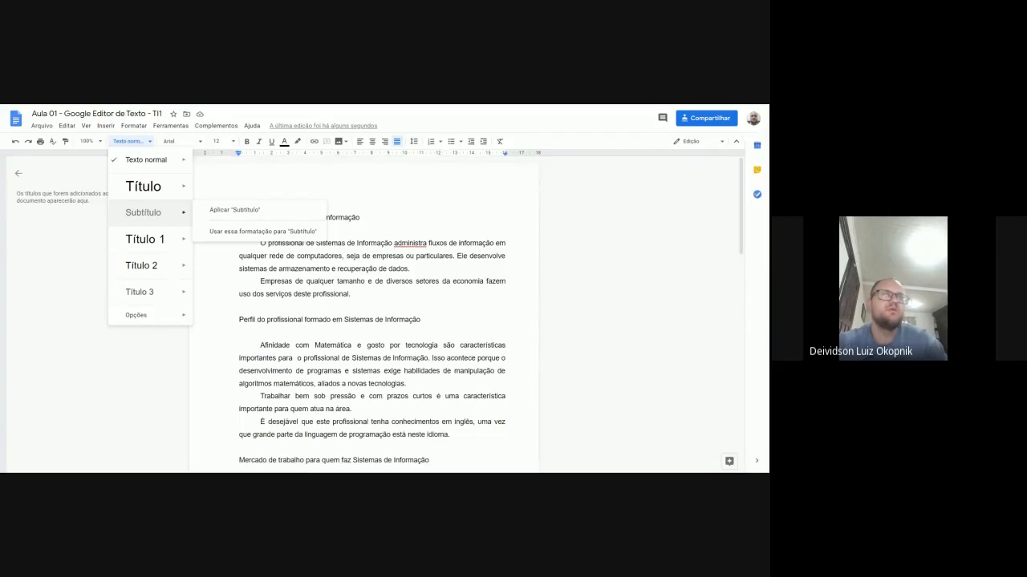
{"action": "mouse_move", "coordinate": [146, 265]}
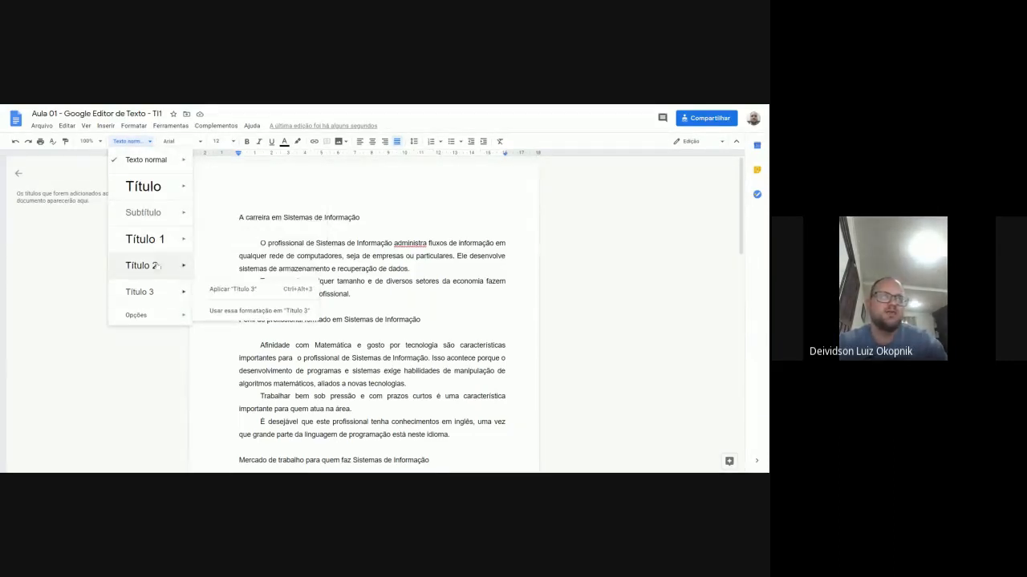
{"action": "left_click", "coordinate": [404, 270]}
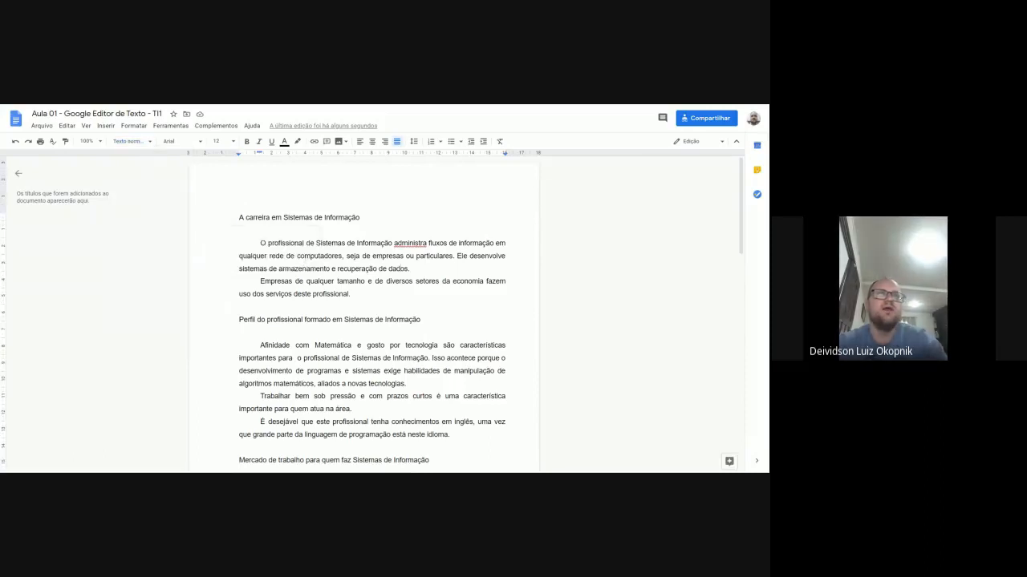
Make the heading "A carreira em Sistemas de Informação" bold and set its font size to 14.
{"action": "left_click_drag", "start_coordinate": [239, 218], "coordinate": [362, 218]}
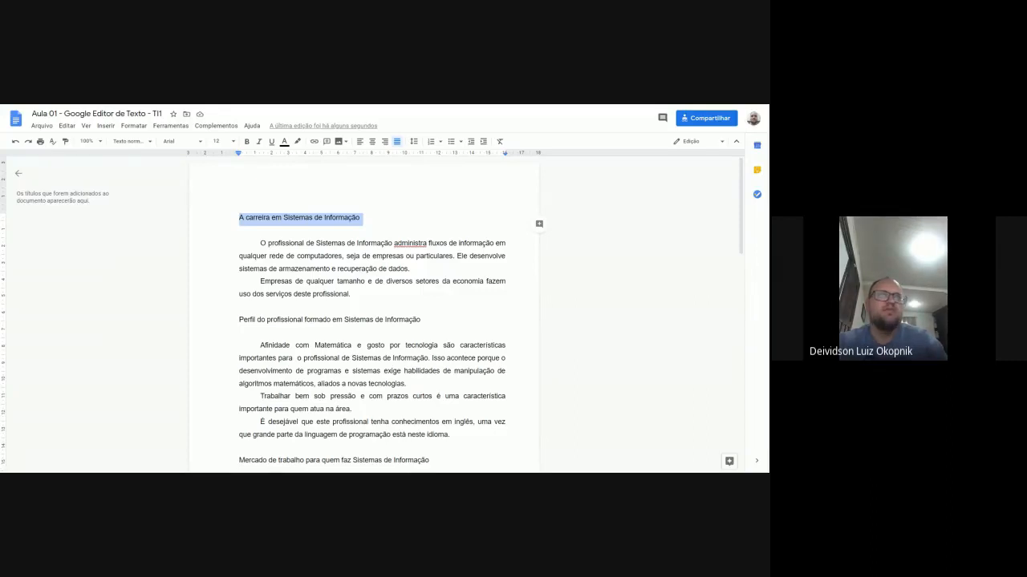
{"action": "left_click", "coordinate": [247, 141]}
{"action": "left_click", "coordinate": [234, 142]}
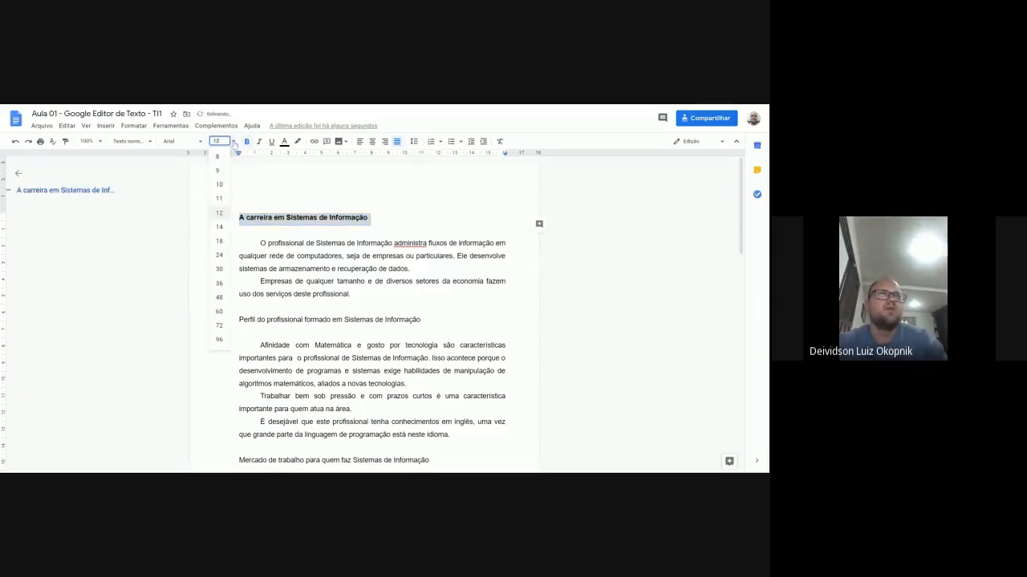
{"action": "left_click", "coordinate": [219, 228]}
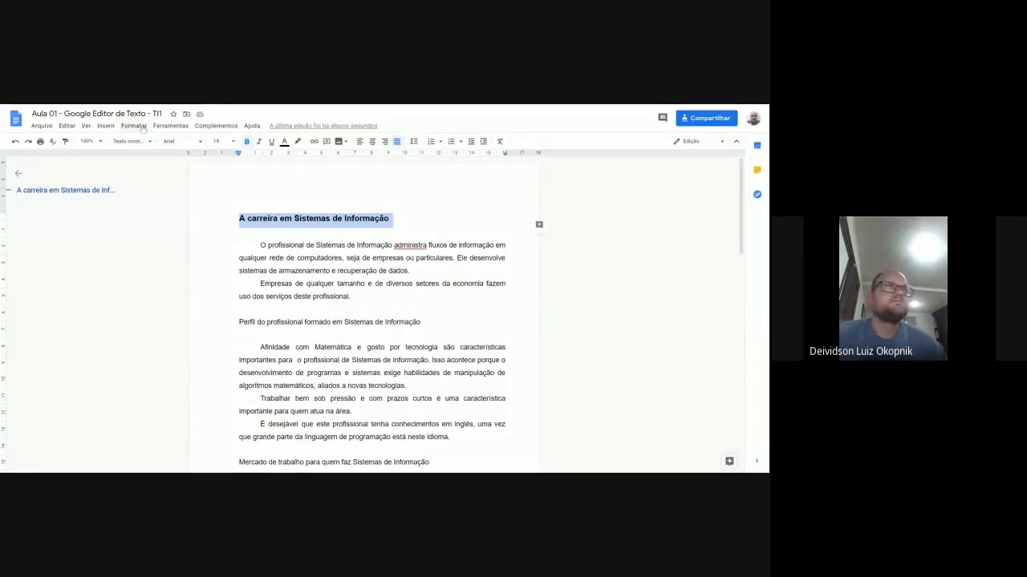
Convert the selected "A carreira em Sistemas de Informação" heading to LETRAS MAIÚSCULAS.
{"action": "left_click", "coordinate": [140, 127]}
{"action": "mouse_move", "coordinate": [160, 162]}
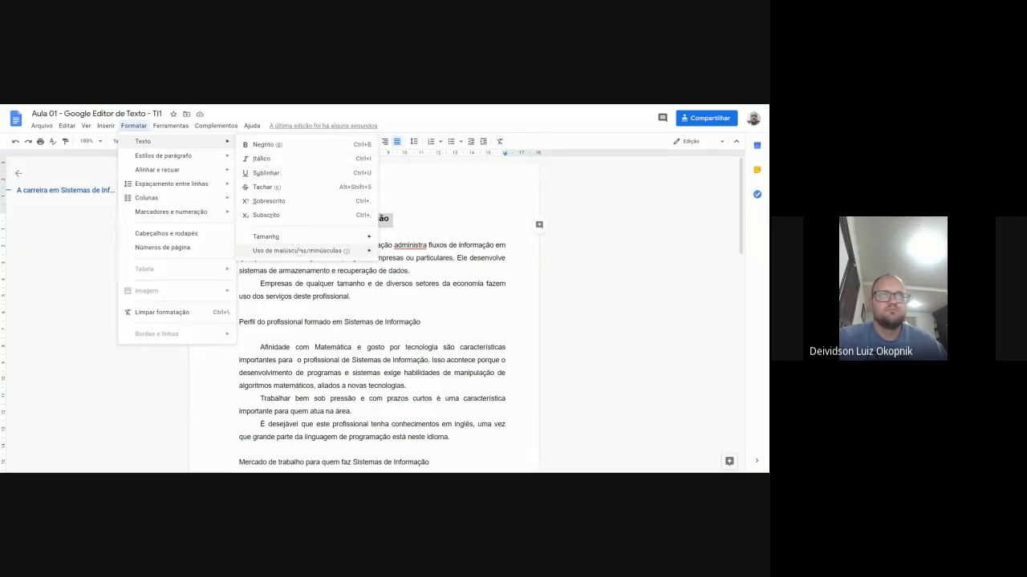
{"action": "mouse_move", "coordinate": [299, 255]}
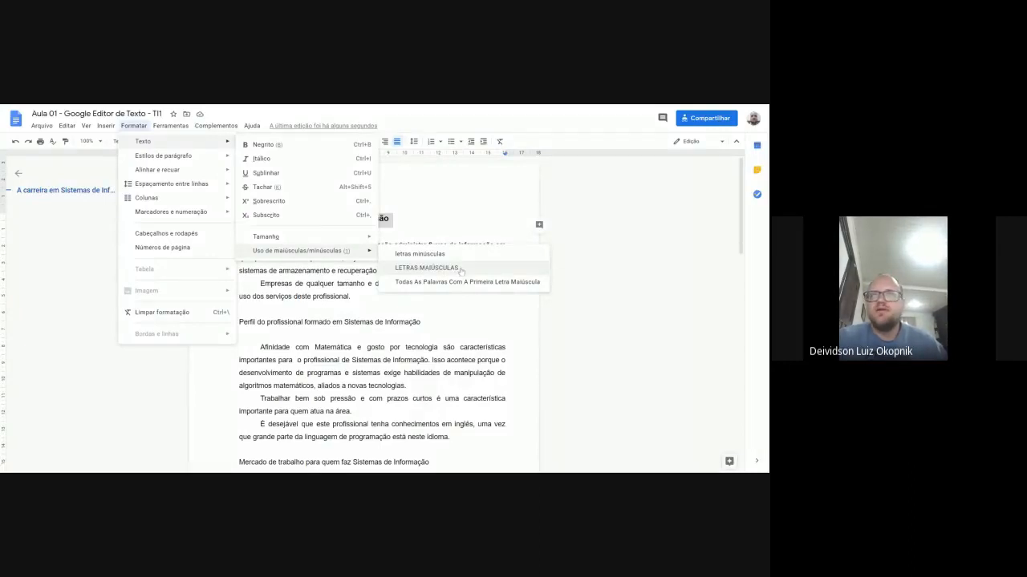
{"action": "left_click", "coordinate": [461, 270]}
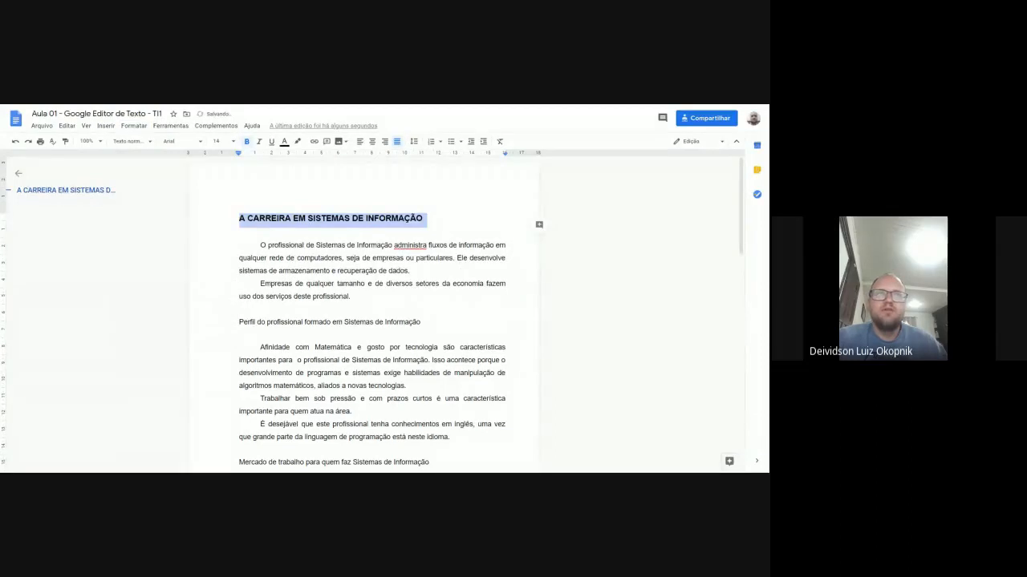
Number the "A CARREIRA EM SISTEMAS DE INFORMAÇÃO" heading with the multilevel list format 1., 1.1., 1.2., 1.2.1.
{"action": "left_click", "coordinate": [338, 218]}
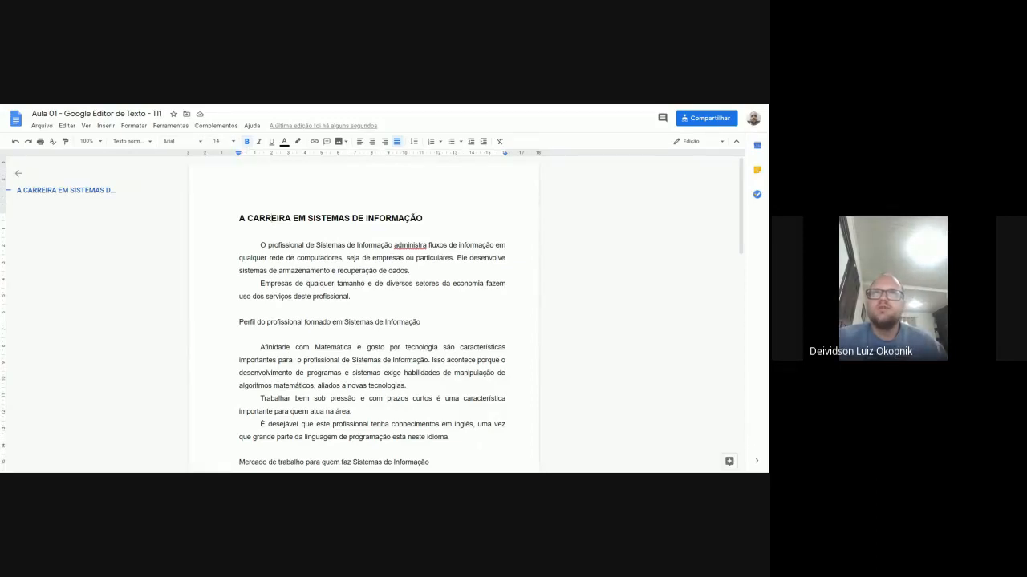
{"action": "left_click", "coordinate": [441, 142]}
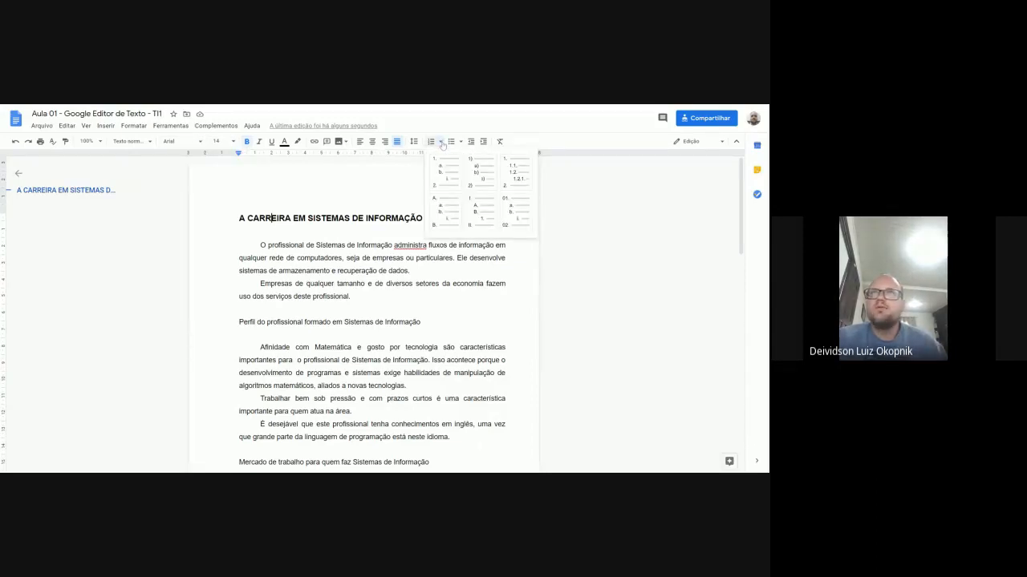
{"action": "left_click", "coordinate": [516, 183]}
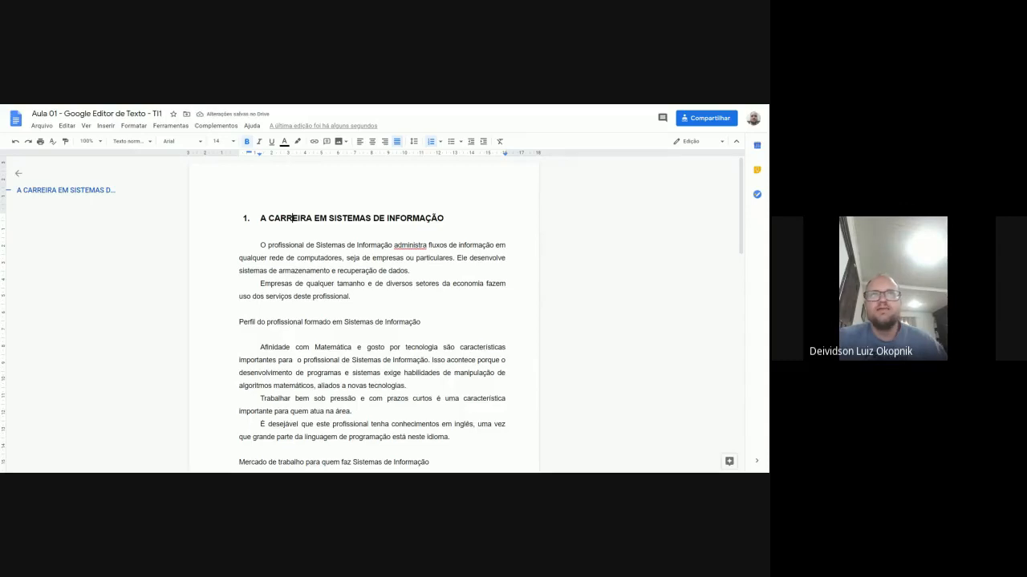
Make the heading "Perfil do profissional formado em Sistemas de Informação" bold and apply the same multilevel numbered list format.
{"action": "left_click_drag", "start_coordinate": [239, 322], "coordinate": [422, 322]}
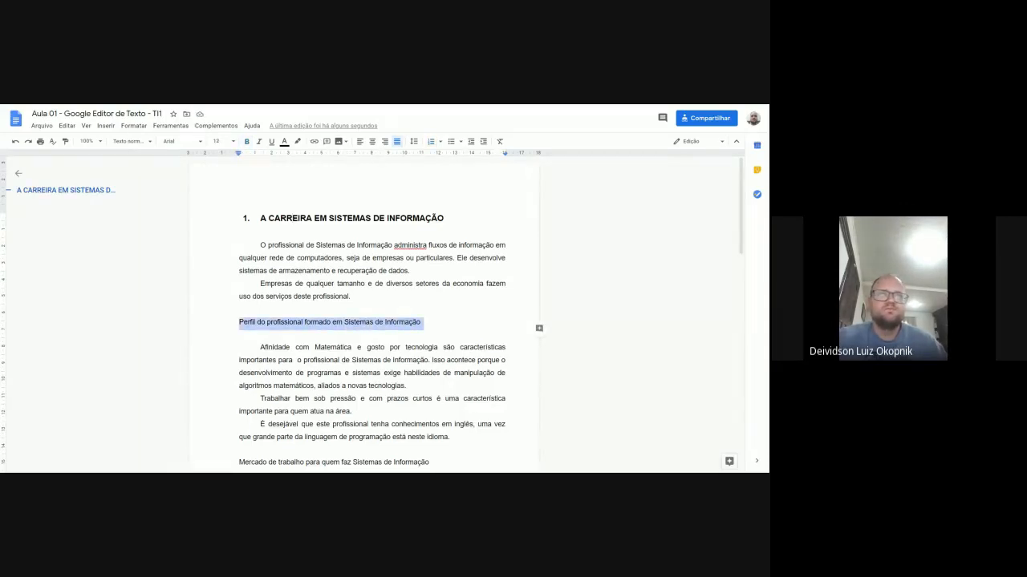
{"action": "left_click", "coordinate": [246, 141]}
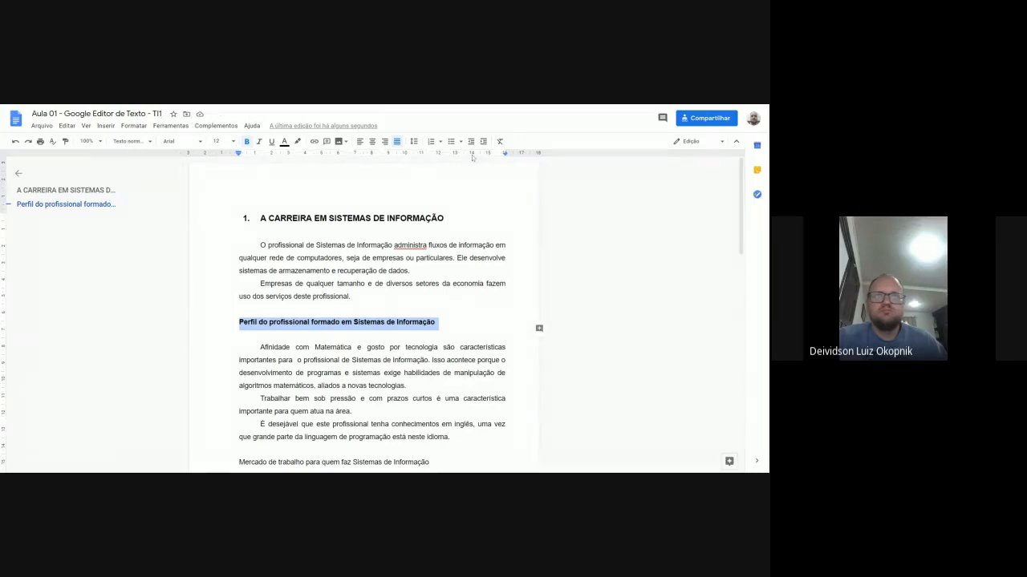
{"action": "left_click", "coordinate": [441, 142]}
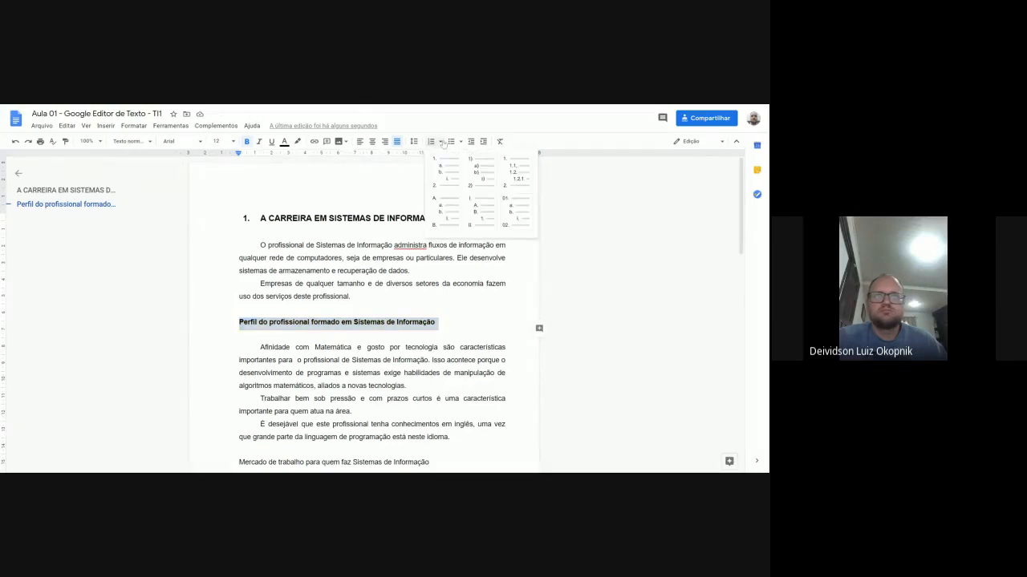
{"action": "left_click", "coordinate": [517, 179]}
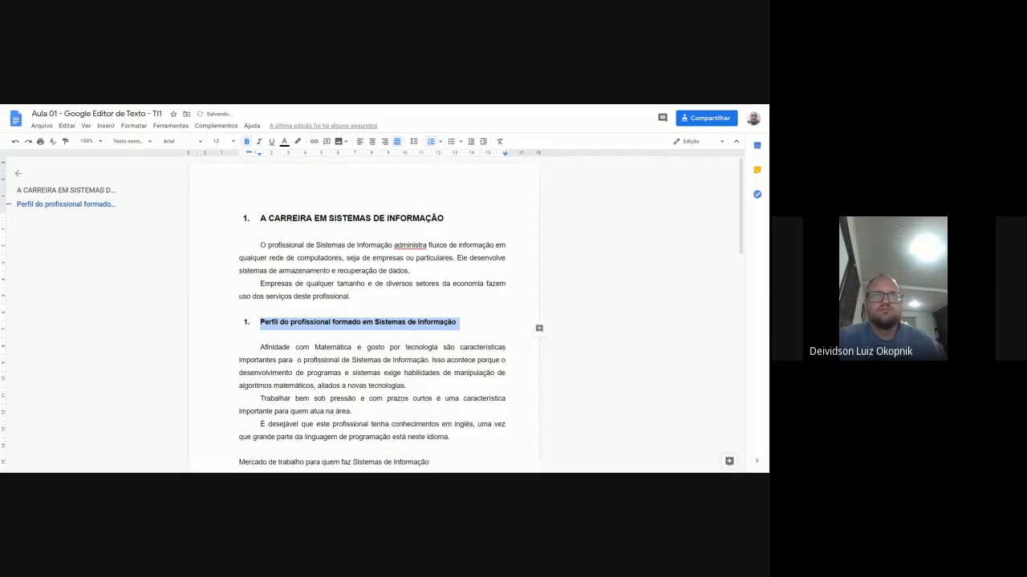
Try to demote the "Perfil do profissional" heading one list level, restore its level and choose the multilevel numbering format again.
{"action": "left_click", "coordinate": [262, 322]}
{"action": "key", "text": "Tab"}
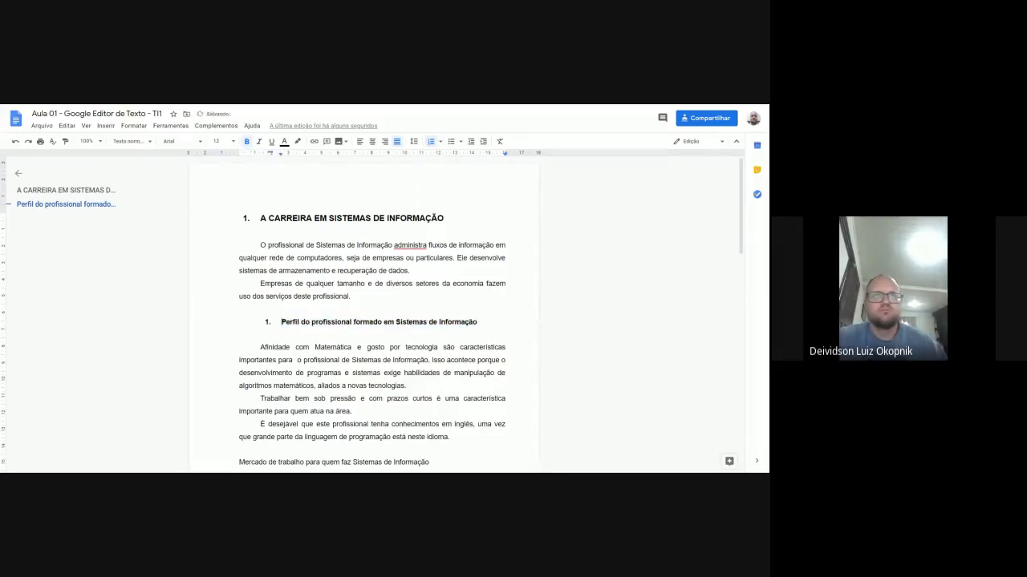
{"action": "key", "text": "shift+Tab"}
{"action": "left_click", "coordinate": [441, 142]}
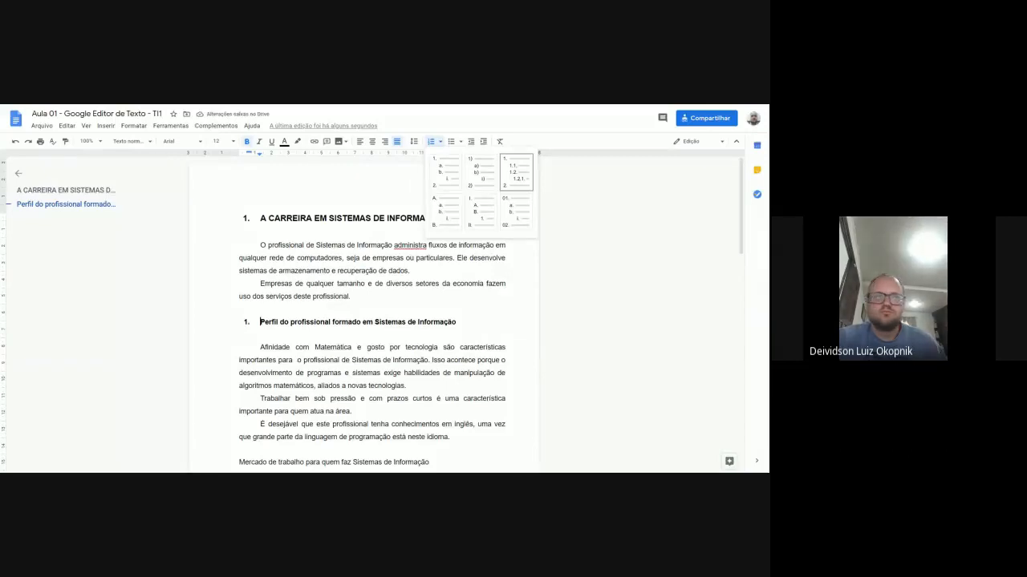
{"action": "left_click", "coordinate": [514, 171]}
{"action": "right_click", "coordinate": [270, 322]}
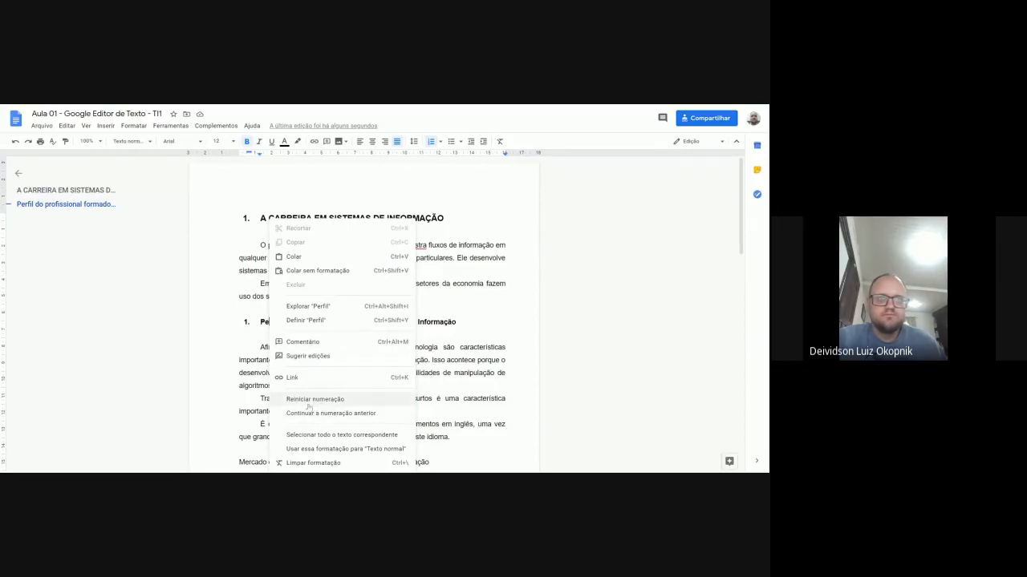
{"action": "left_click", "coordinate": [246, 322]}
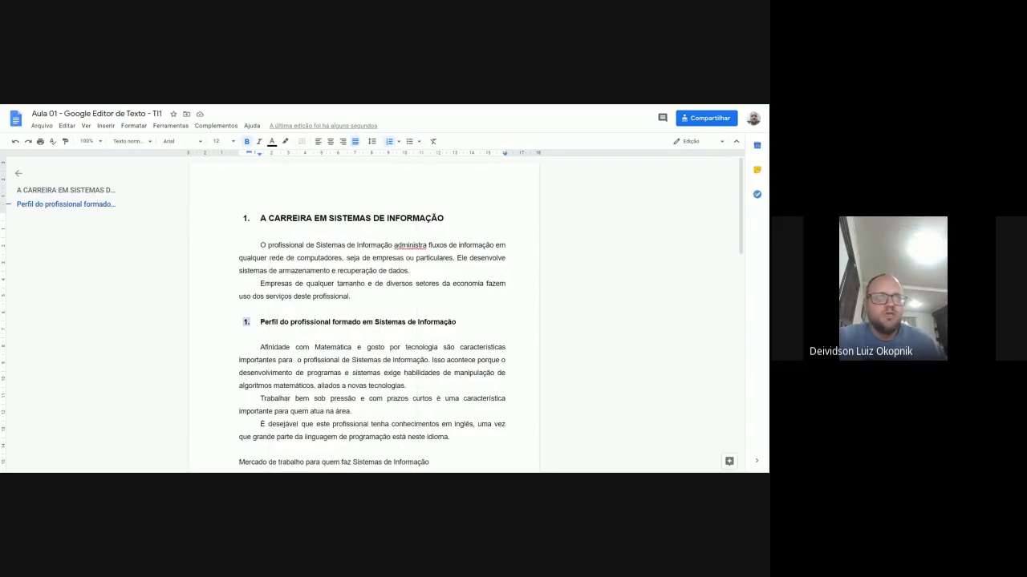
{"action": "right_click", "coordinate": [246, 321]}
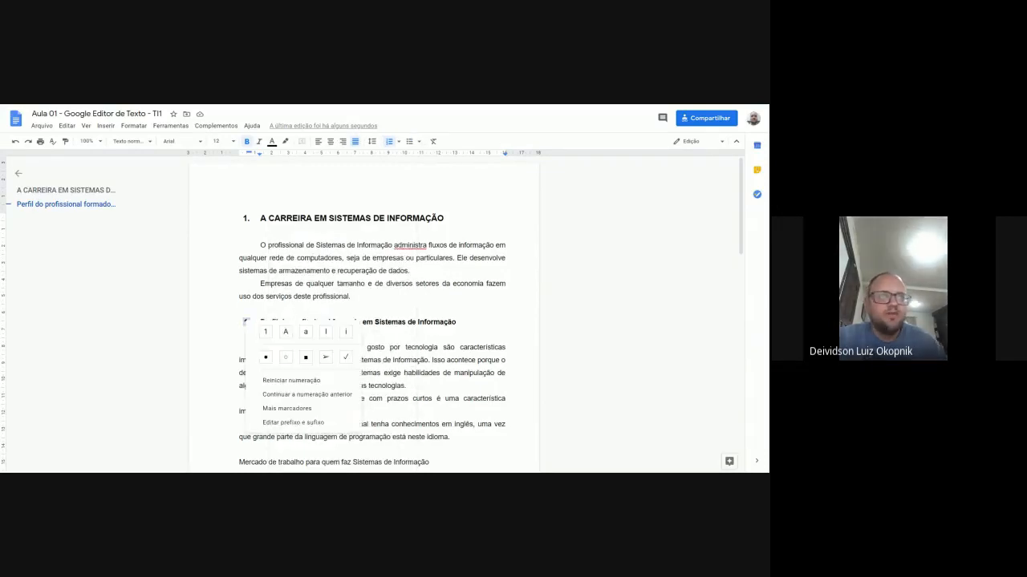
{"action": "left_click", "coordinate": [303, 409]}
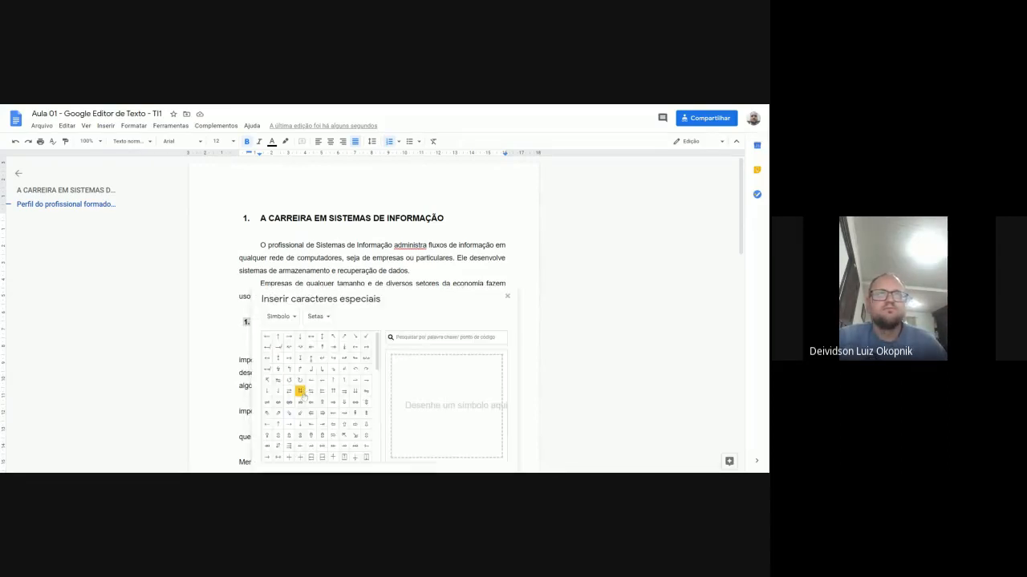
{"action": "left_click", "coordinate": [507, 296]}
{"action": "left_click", "coordinate": [261, 322]}
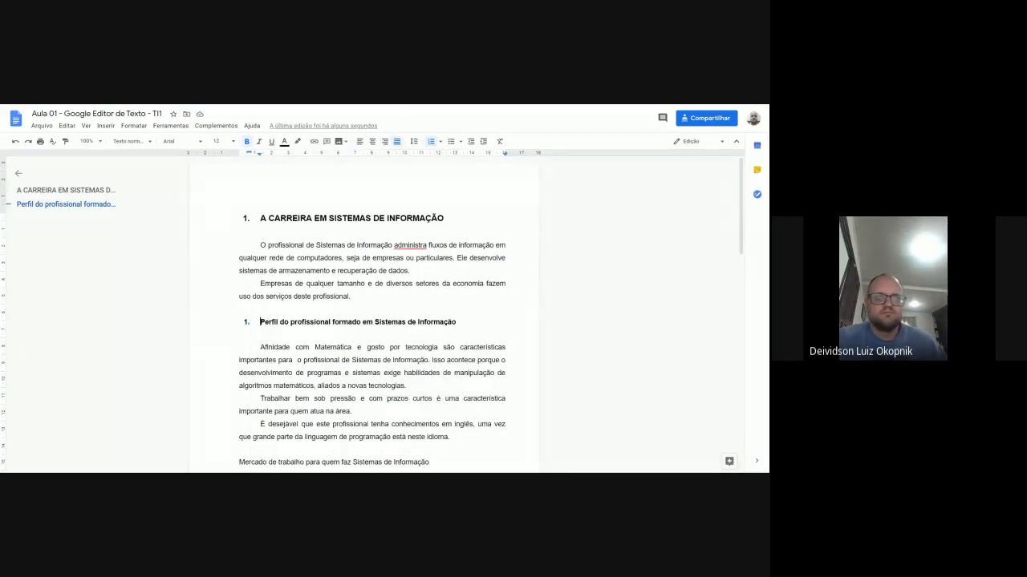
{"action": "key", "text": "Tab"}
{"action": "key", "text": "shift+Tab"}
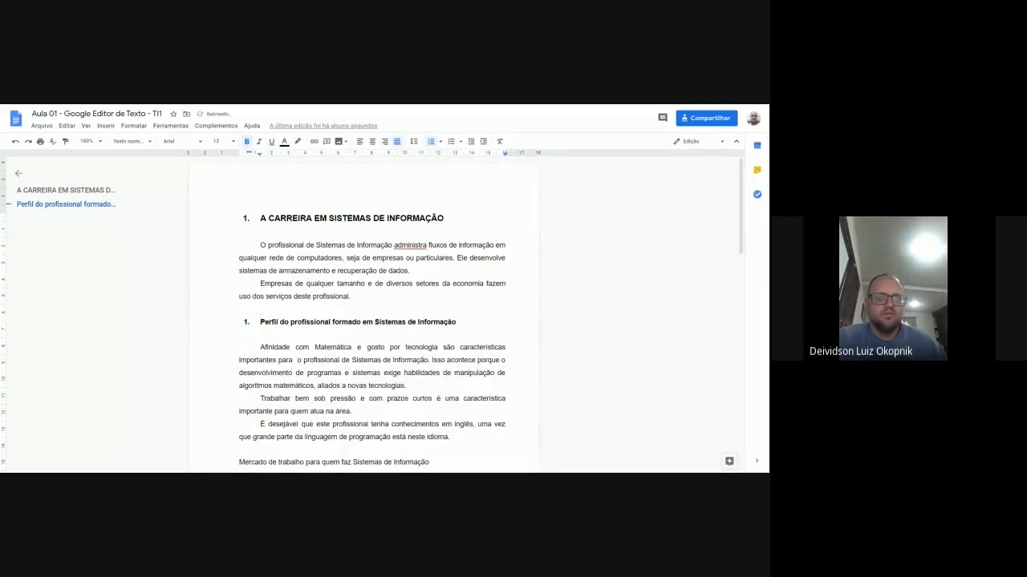
{"action": "left_click", "coordinate": [246, 322]}
{"action": "key", "text": "Tab"}
{"action": "key", "text": "shift+Tab"}
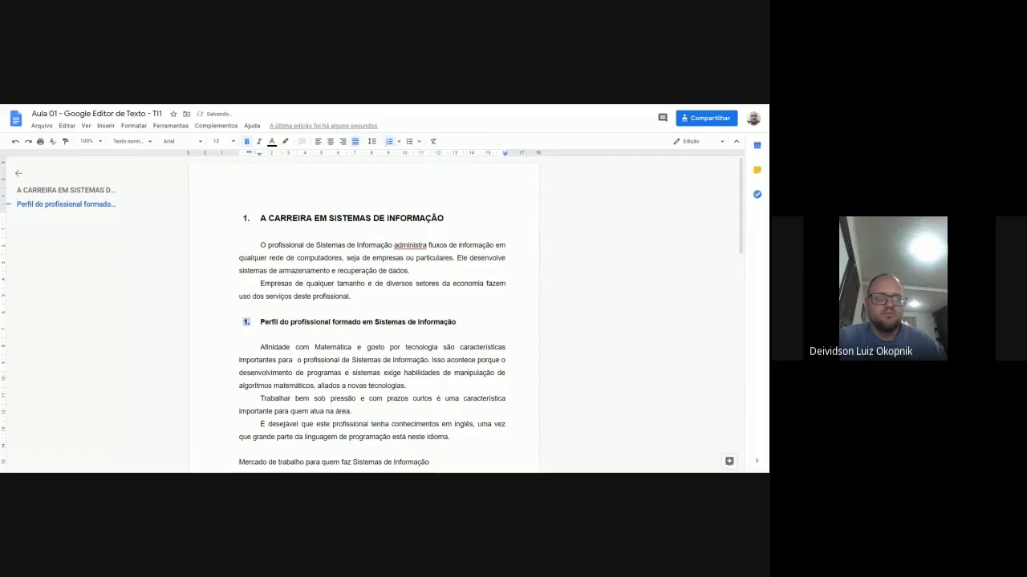
Continue the previous numbering on the heading "Perfil do profissional formado em Sistemas de Informação".
{"action": "right_click", "coordinate": [246, 322]}
{"action": "left_click", "coordinate": [312, 393]}
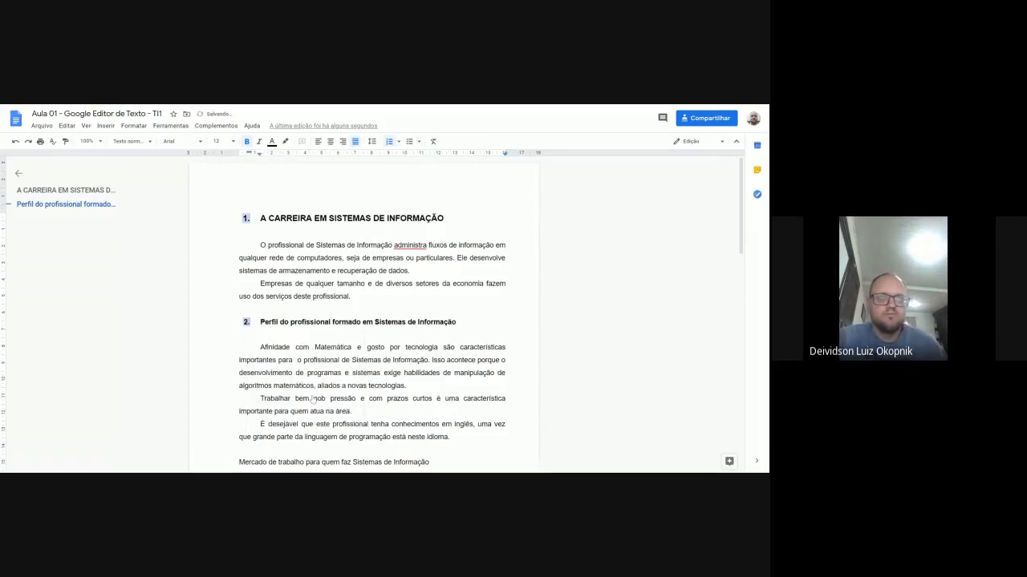
{"action": "key", "text": "Escape"}
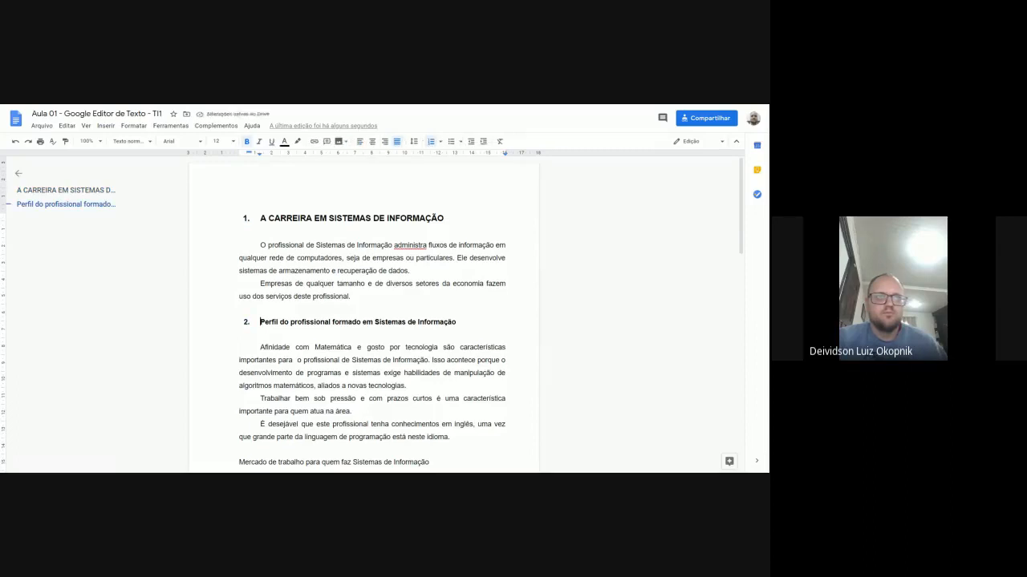
{"action": "key", "text": "Tab"}
{"action": "key", "text": "shift+Tab"}
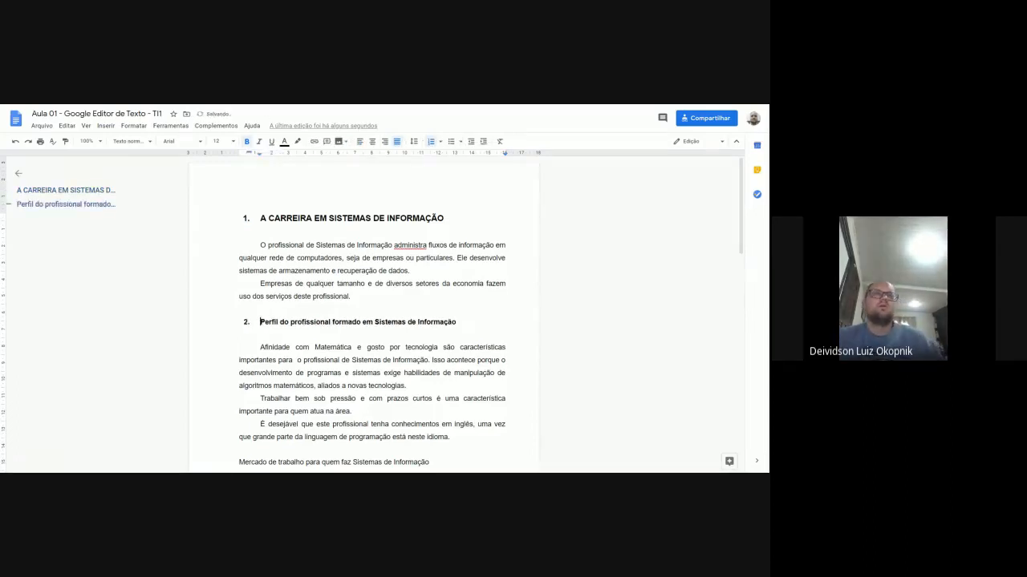
{"action": "left_click", "coordinate": [246, 322]}
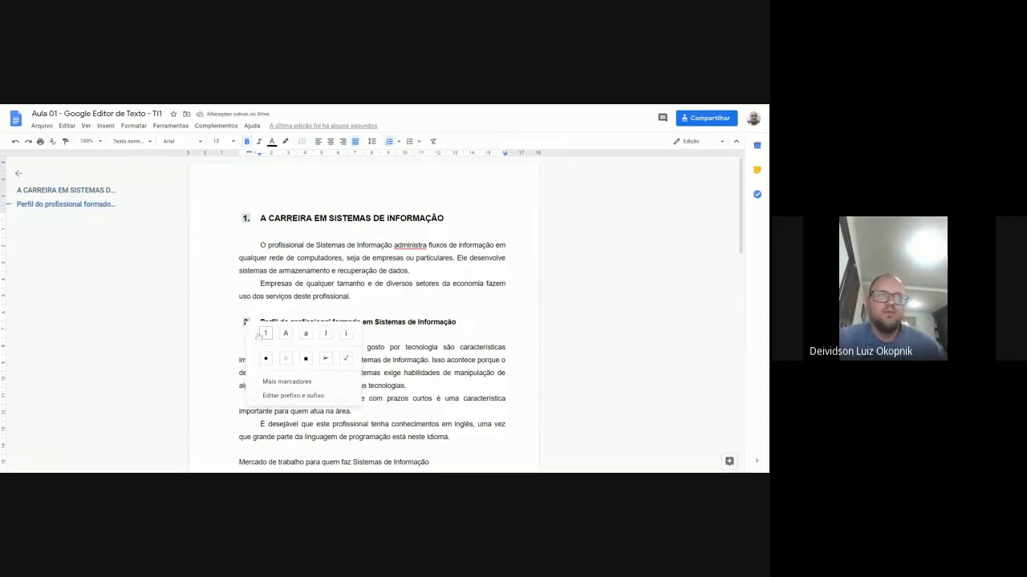
{"action": "left_click", "coordinate": [279, 284]}
{"action": "right_click", "coordinate": [259, 323]}
{"action": "left_click", "coordinate": [239, 297]}
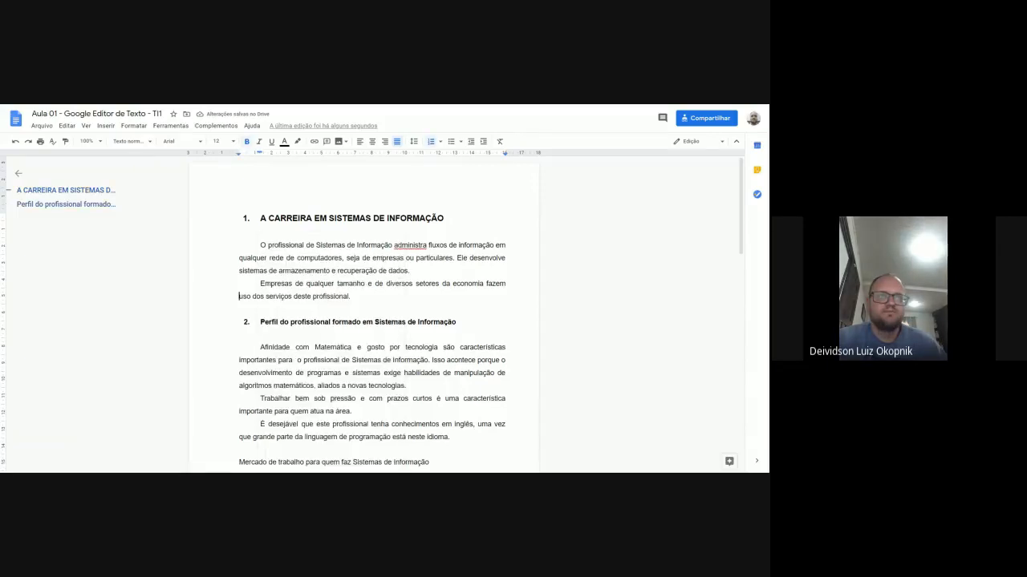
{"action": "left_click", "coordinate": [246, 322]}
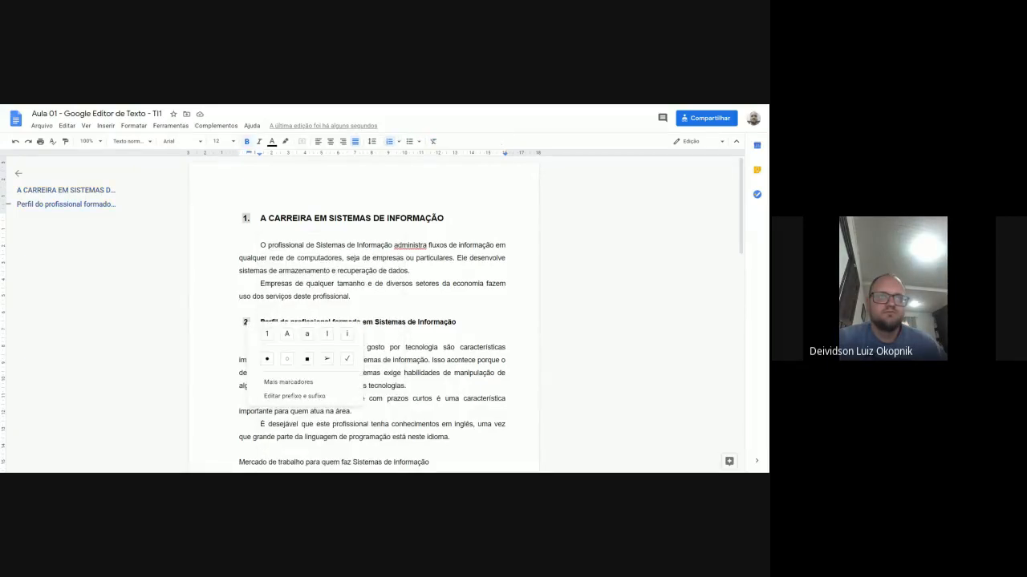
{"action": "left_click", "coordinate": [265, 296]}
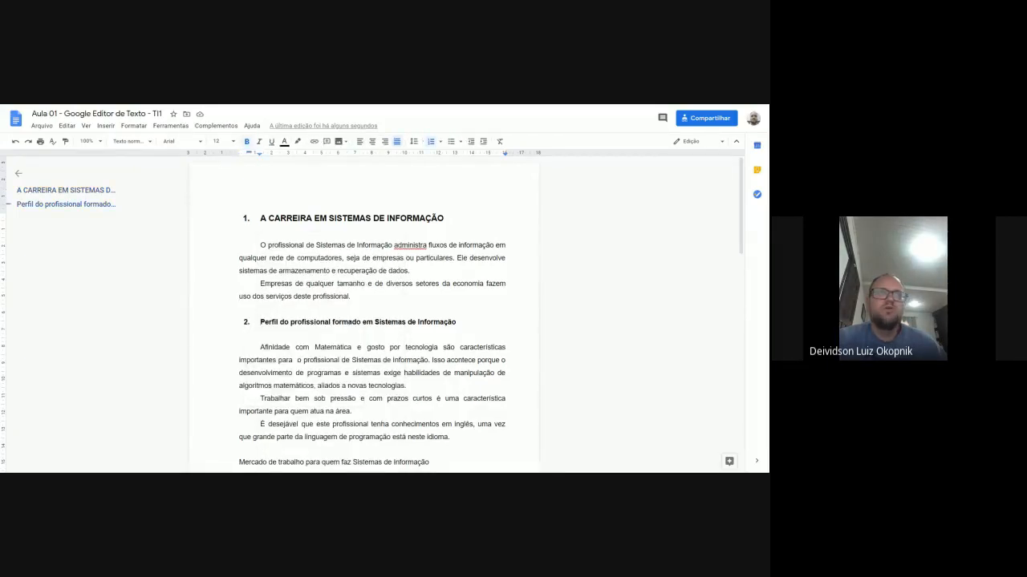
{"action": "right_click", "coordinate": [261, 321]}
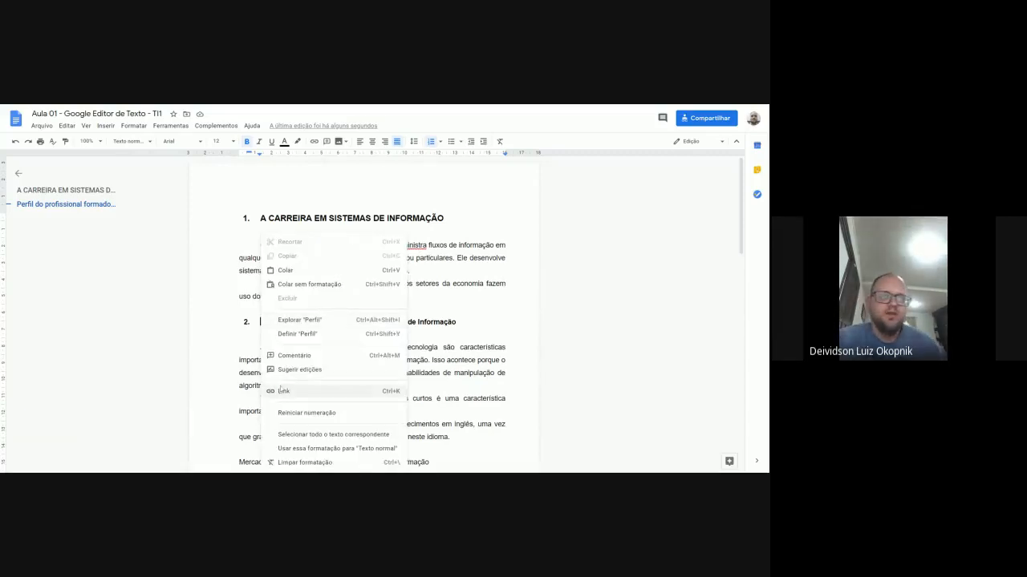
{"action": "left_click", "coordinate": [241, 335]}
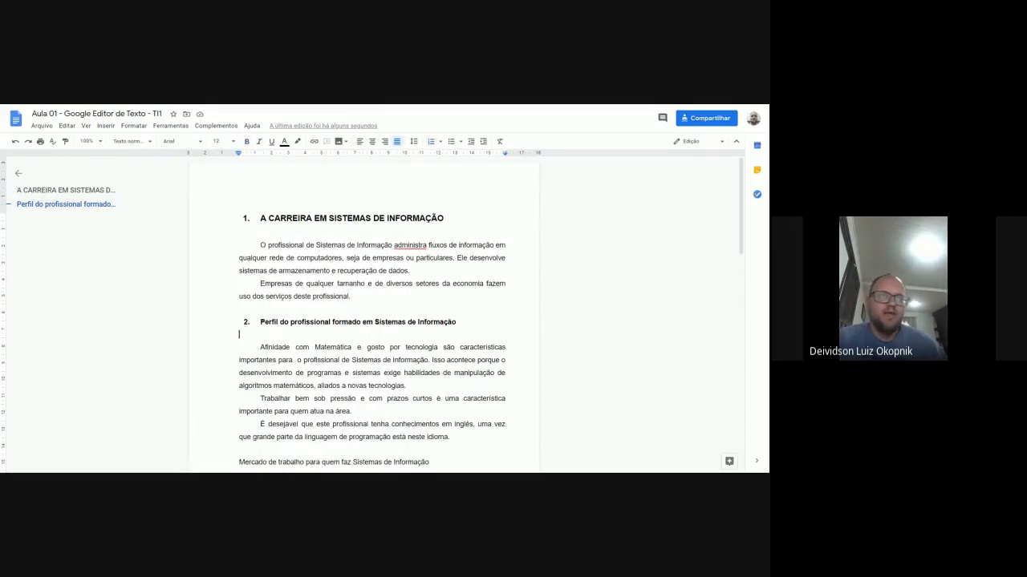
Demote the heading "Perfil do profissional formado em Sistemas de Informação" by one level in the multilevel list.
{"action": "left_click", "coordinate": [261, 321]}
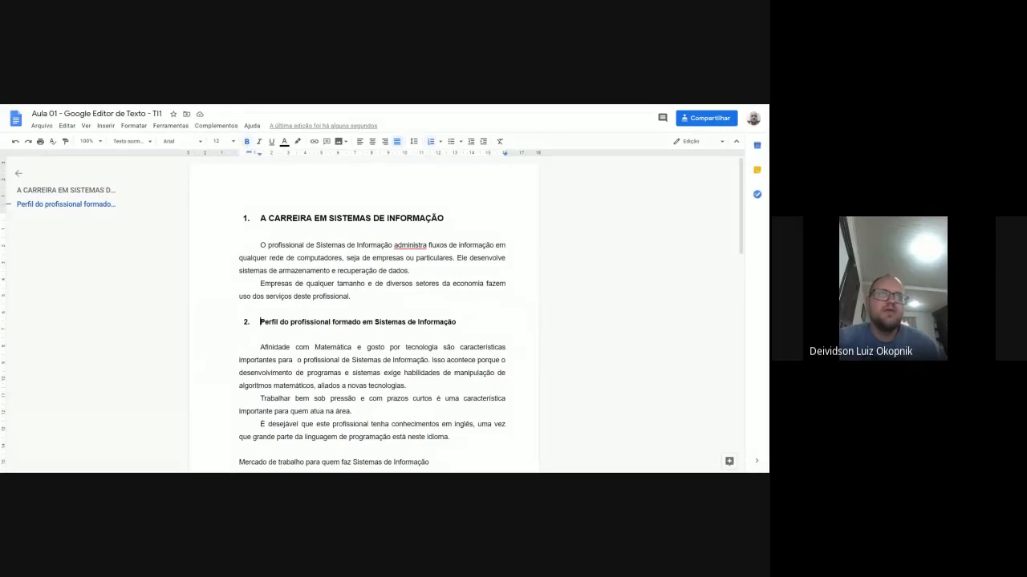
{"action": "key", "text": "Tab"}
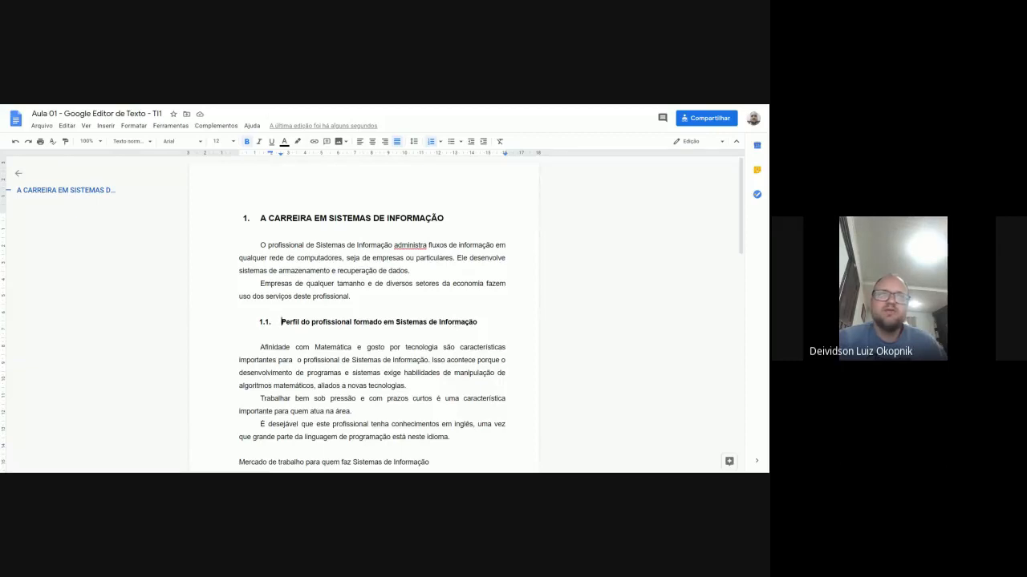
Redefine the Título 1 style to match the formatting of the "A CARREIRA EM SISTEMAS DE INFORMAÇÃO" heading.
{"action": "left_click_drag", "start_coordinate": [260, 219], "coordinate": [449, 220]}
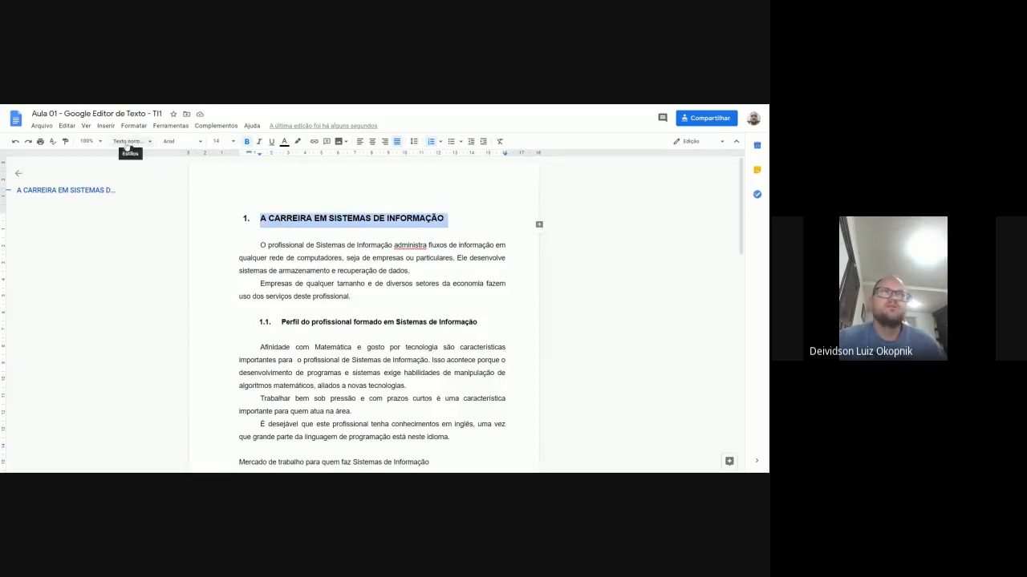
{"action": "left_click", "coordinate": [129, 141]}
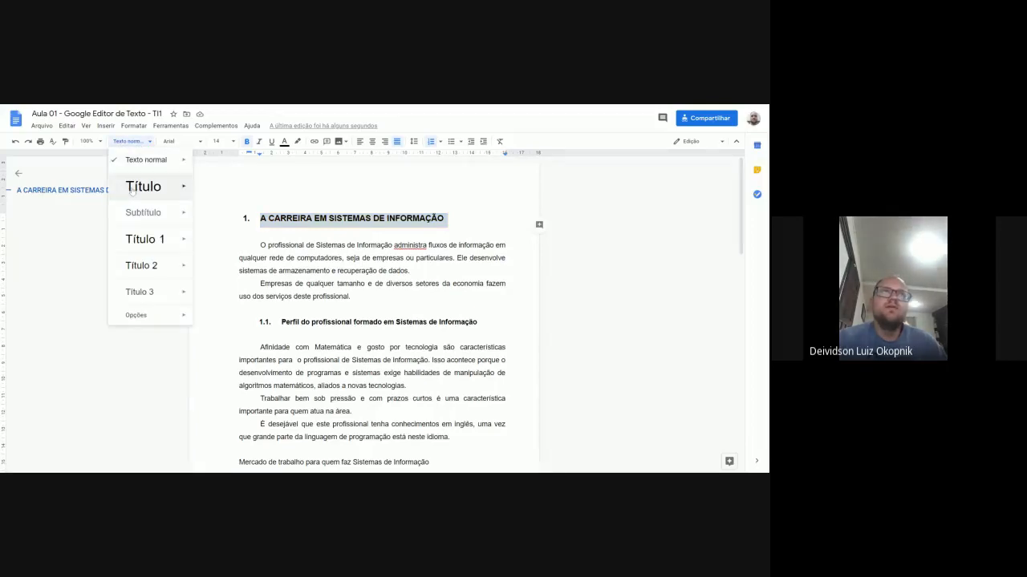
{"action": "mouse_move", "coordinate": [182, 189]}
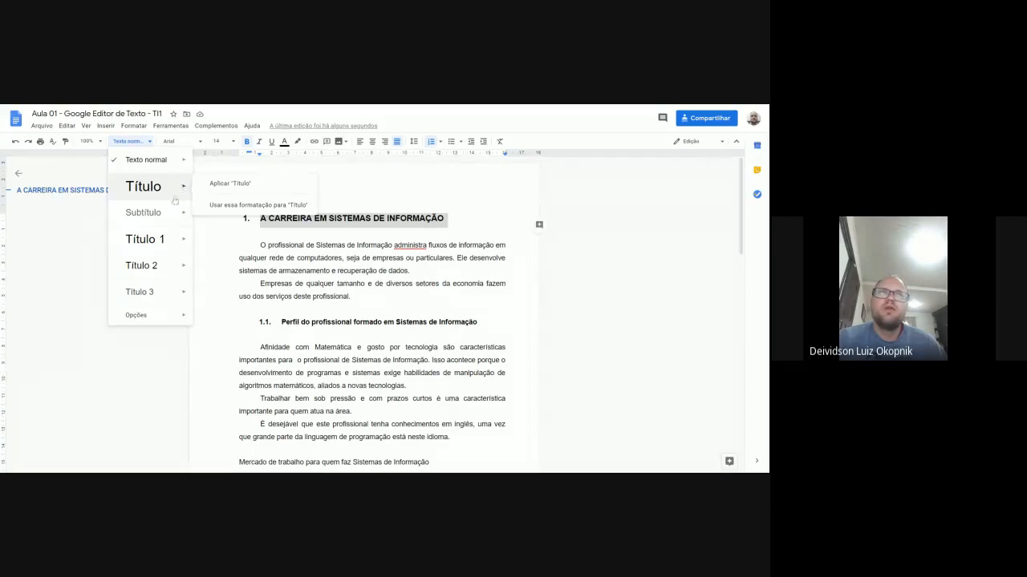
{"action": "mouse_move", "coordinate": [173, 241]}
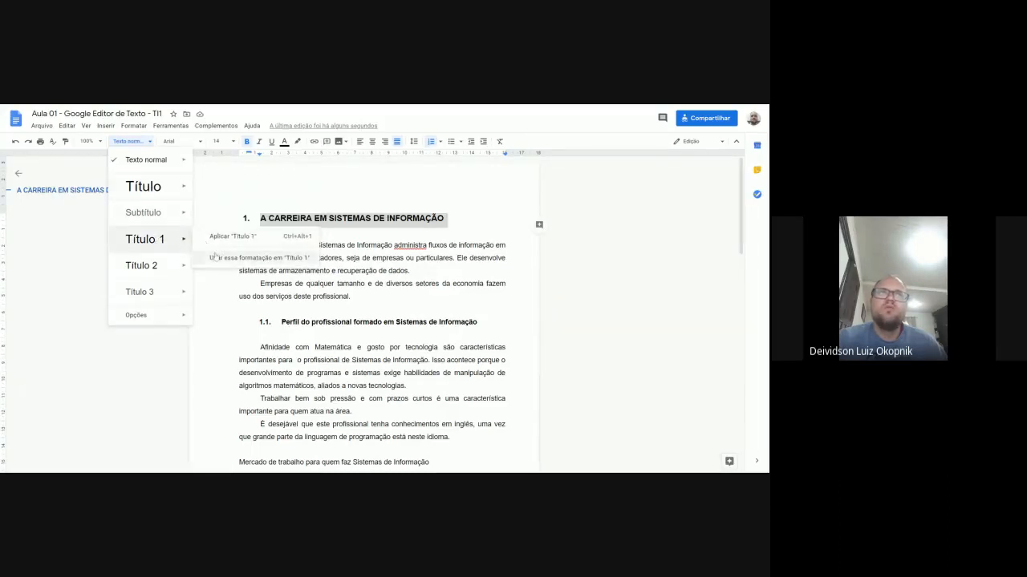
{"action": "left_click", "coordinate": [280, 260]}
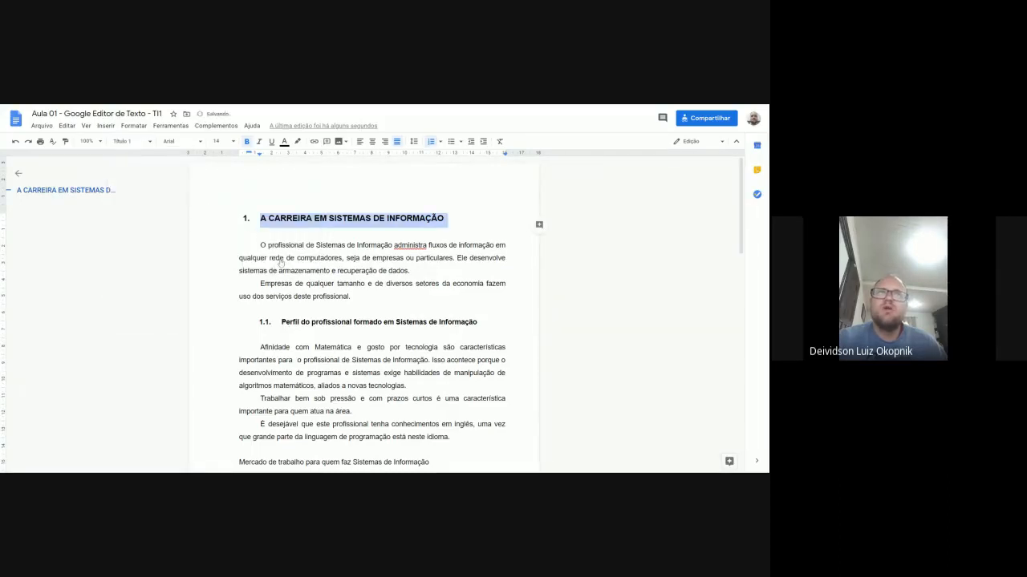
Apply the Título 1 style to the line "Sobre o curso superior em Sistemas de Informação" on the second page.
{"action": "scroll", "coordinate": [385, 313], "scroll_direction": "down", "scroll_amount": 15}
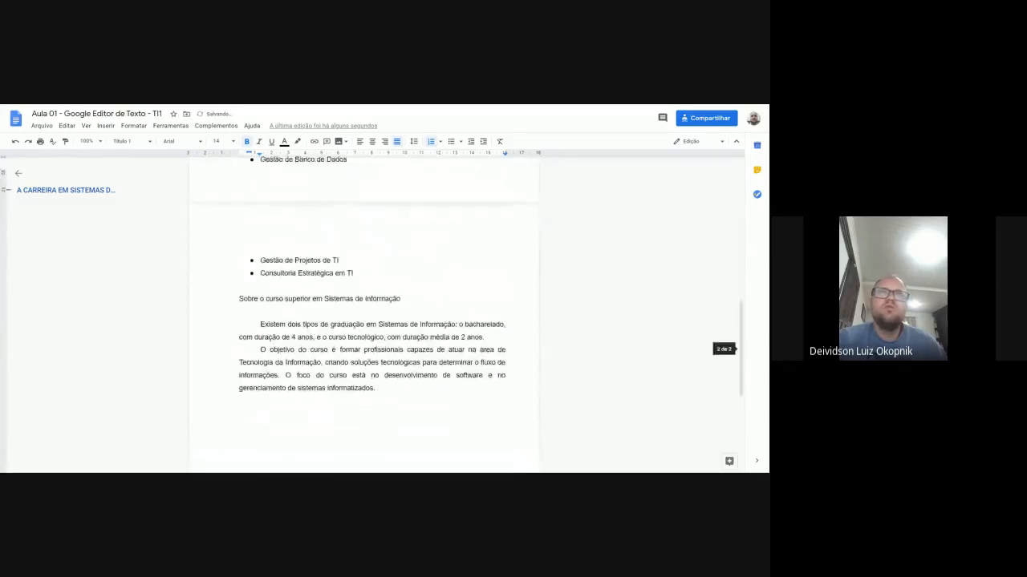
{"action": "scroll", "coordinate": [364, 313], "scroll_direction": "up", "scroll_amount": 3}
{"action": "left_click", "coordinate": [259, 254]}
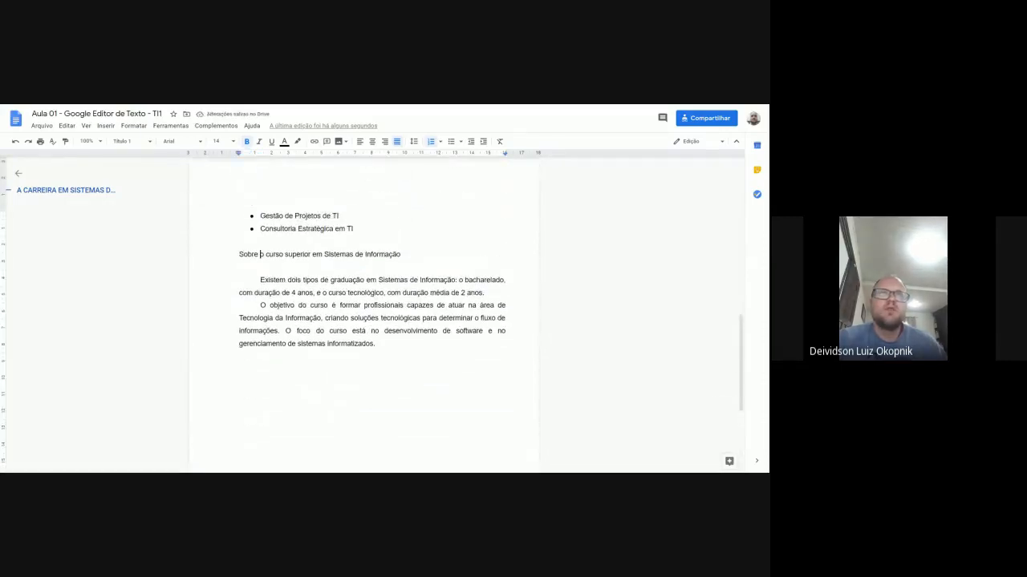
{"action": "left_click", "coordinate": [145, 142]}
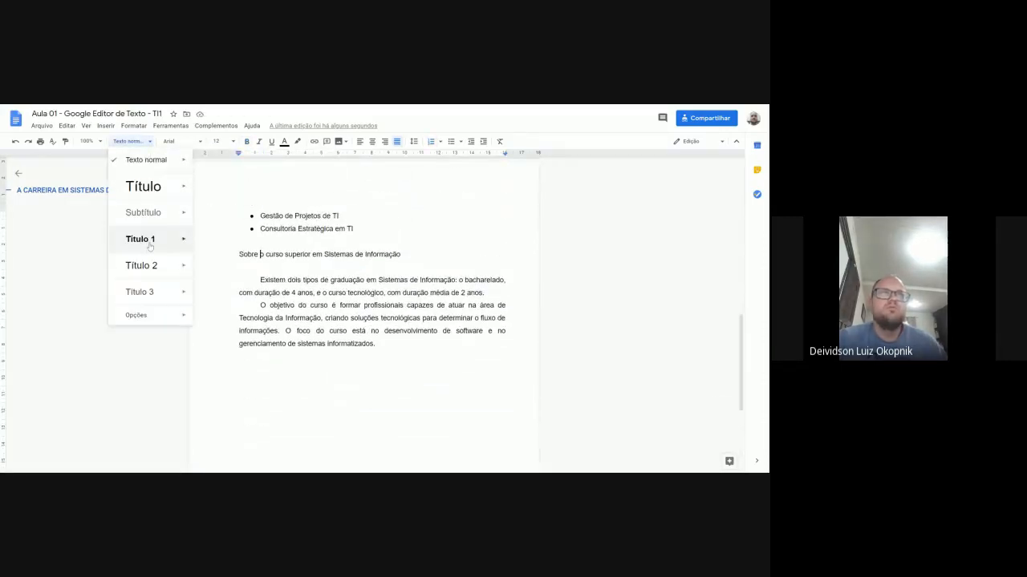
{"action": "left_click", "coordinate": [150, 239]}
Number the heading "Sobre o curso superior em Sistemas de Informação" and continue the previous numbering.
{"action": "scroll", "coordinate": [364, 313], "scroll_direction": "up", "scroll_amount": 3}
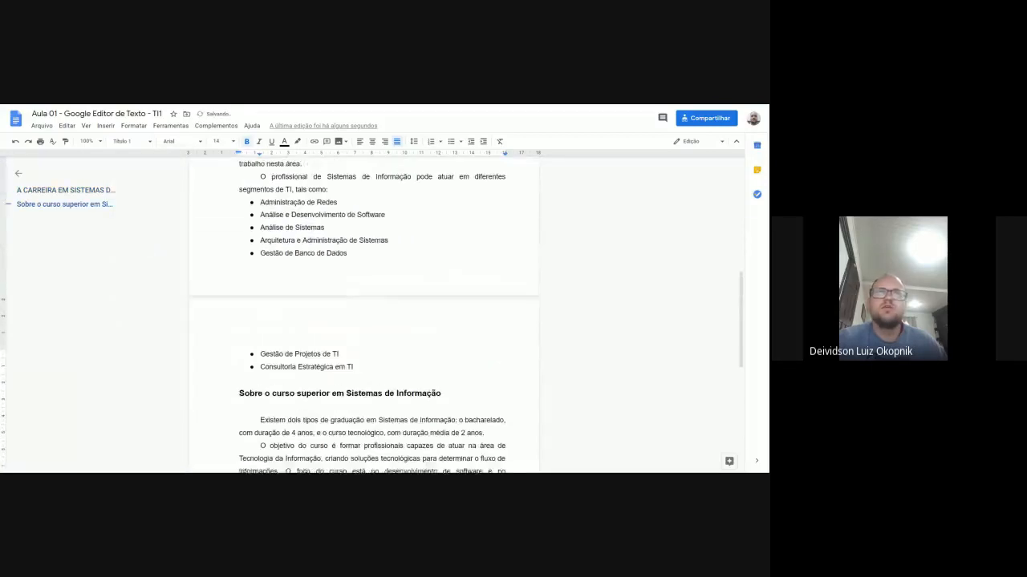
{"action": "scroll", "coordinate": [364, 313], "scroll_direction": "down", "scroll_amount": 2}
{"action": "left_click", "coordinate": [431, 142]}
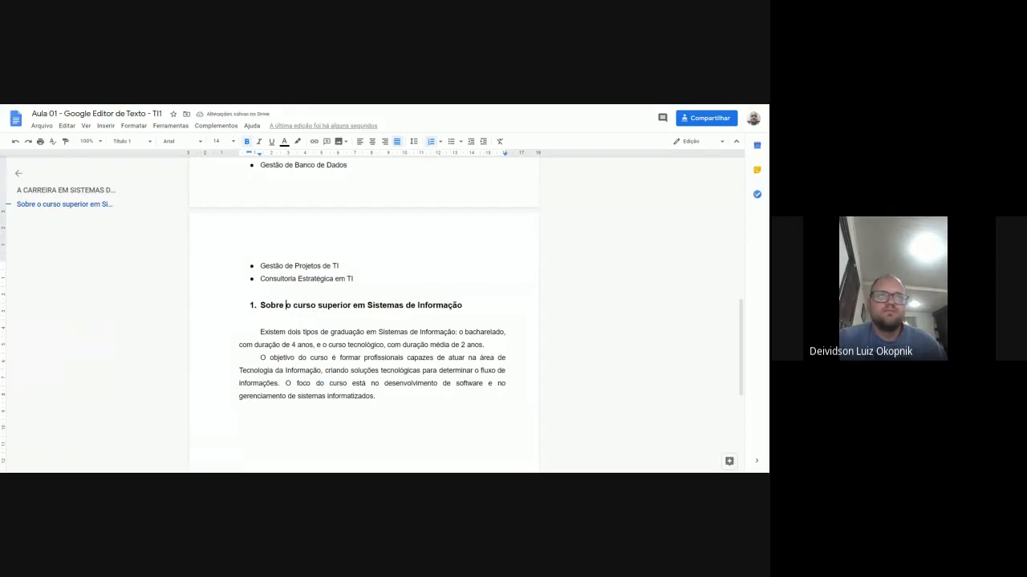
{"action": "right_click", "coordinate": [255, 306]}
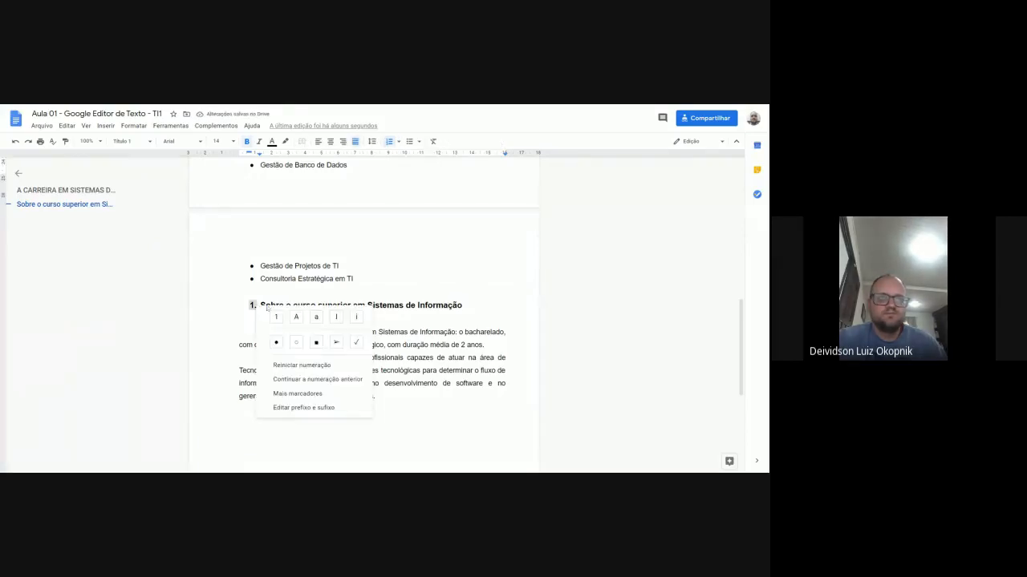
{"action": "left_click", "coordinate": [313, 379]}
{"action": "left_click", "coordinate": [260, 305]}
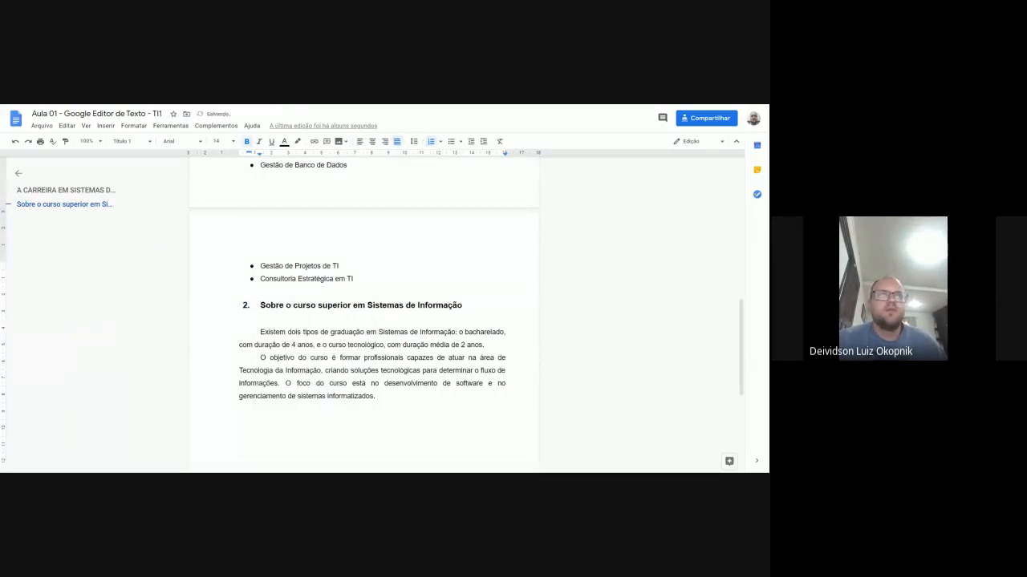
Update the Título 1 style to match the numbered heading "Sobre o curso superior em Sistemas de Informação".
{"action": "triple_click", "coordinate": [263, 306]}
{"action": "left_click", "coordinate": [303, 306]}
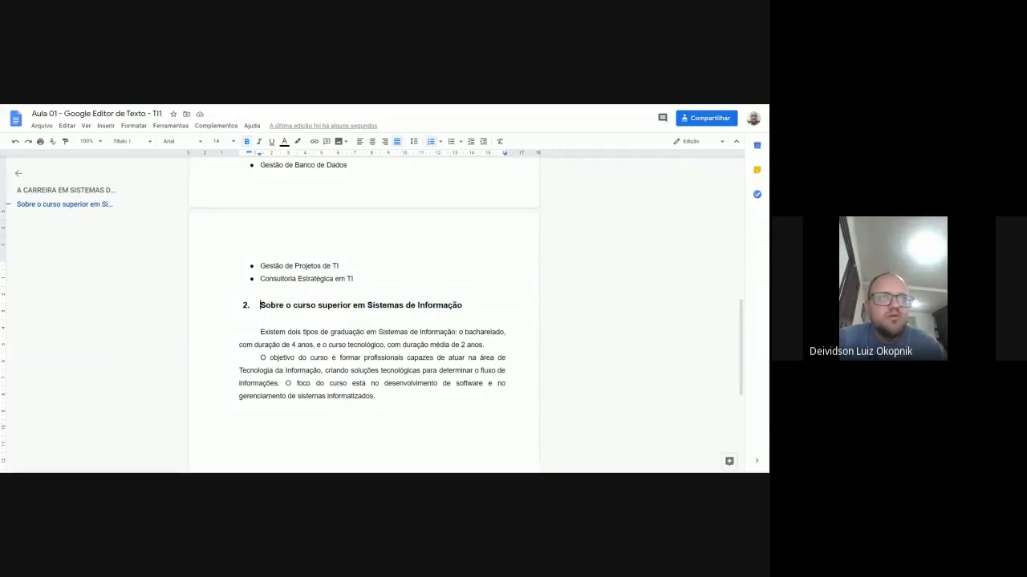
{"action": "left_click_drag", "start_coordinate": [260, 305], "coordinate": [394, 306]}
{"action": "left_click", "coordinate": [463, 306]}
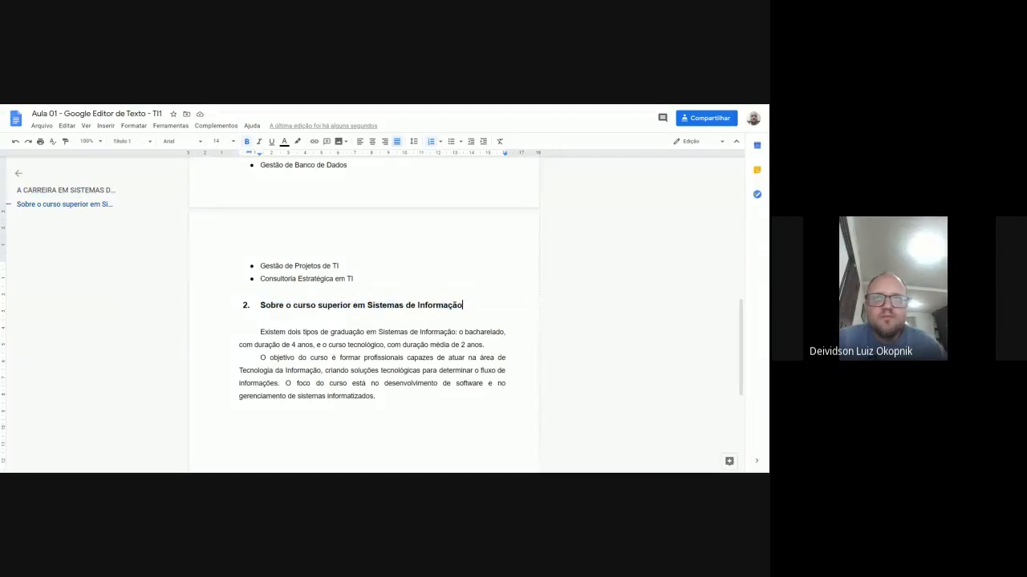
{"action": "left_click_drag", "start_coordinate": [462, 305], "coordinate": [260, 306]}
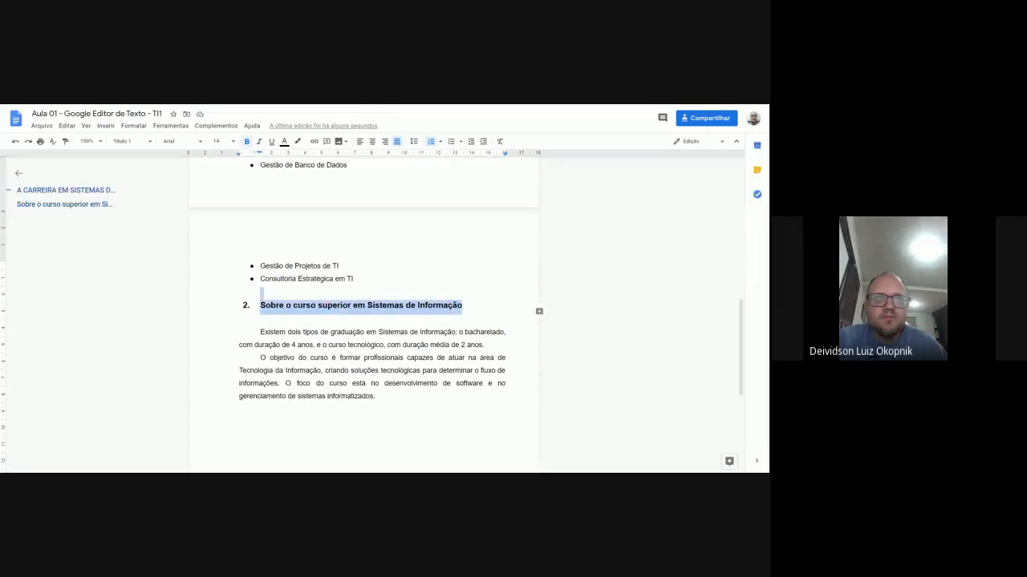
{"action": "left_click", "coordinate": [129, 141]}
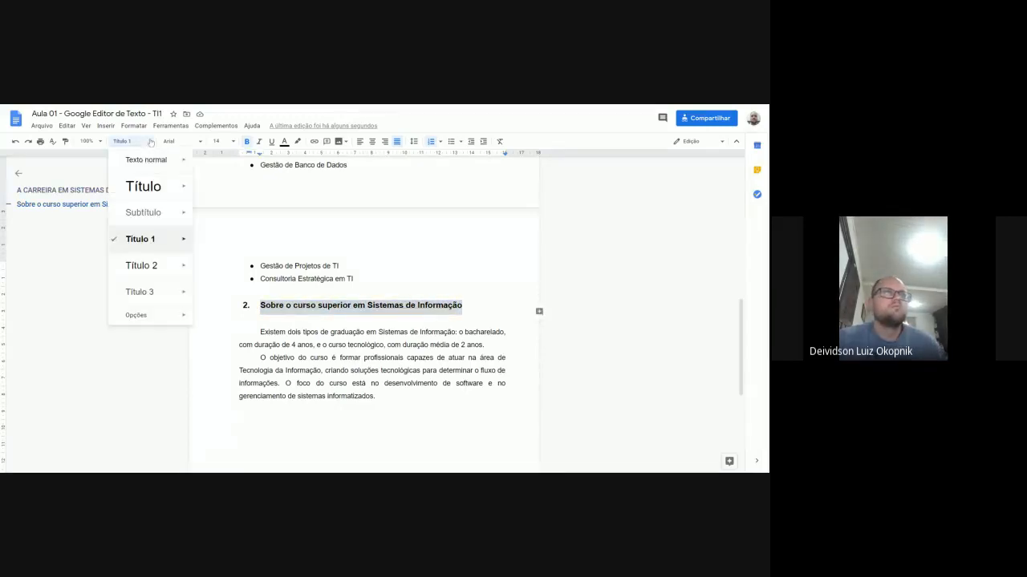
{"action": "mouse_move", "coordinate": [182, 241]}
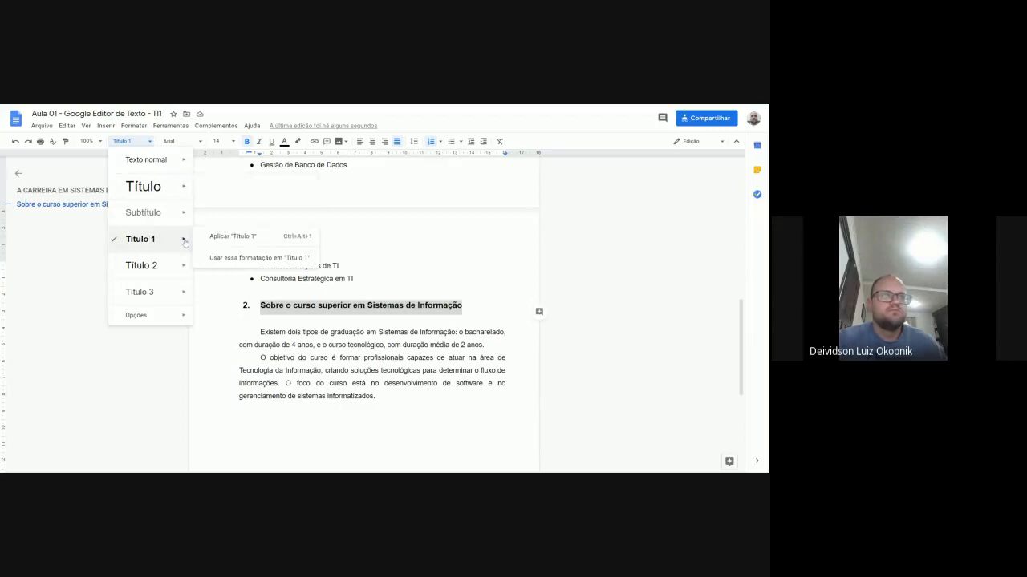
{"action": "left_click", "coordinate": [223, 259]}
{"action": "left_click", "coordinate": [239, 319]}
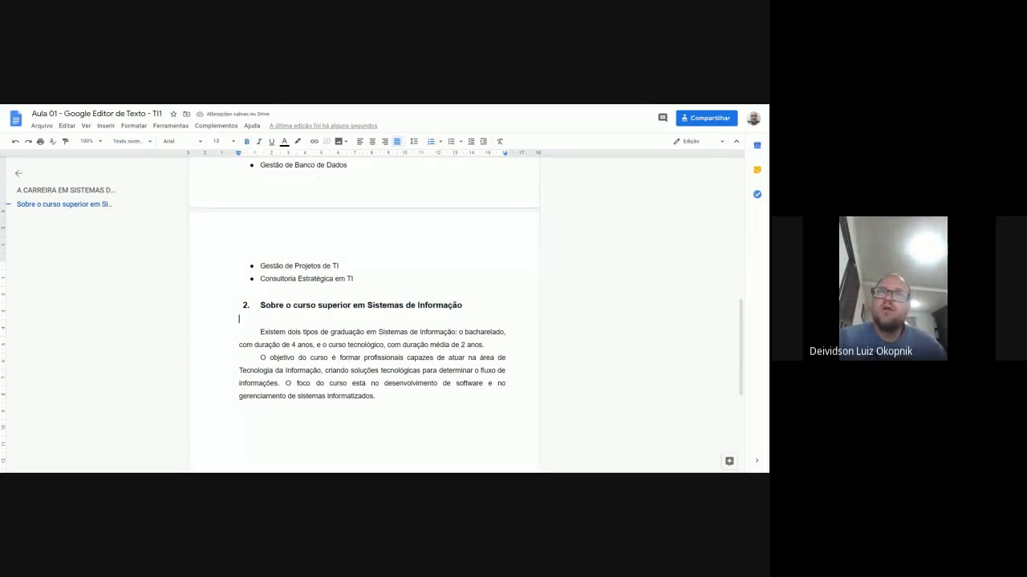
Convert the heading "Sobre o curso superior em Sistemas de Informação" to all uppercase letters.
{"action": "left_click_drag", "start_coordinate": [260, 306], "coordinate": [419, 306]}
{"action": "left_click", "coordinate": [435, 306]}
{"action": "scroll", "coordinate": [434, 308], "scroll_direction": "up", "scroll_amount": 3}
{"action": "scroll", "coordinate": [363, 321], "scroll_direction": "down", "scroll_amount": 2}
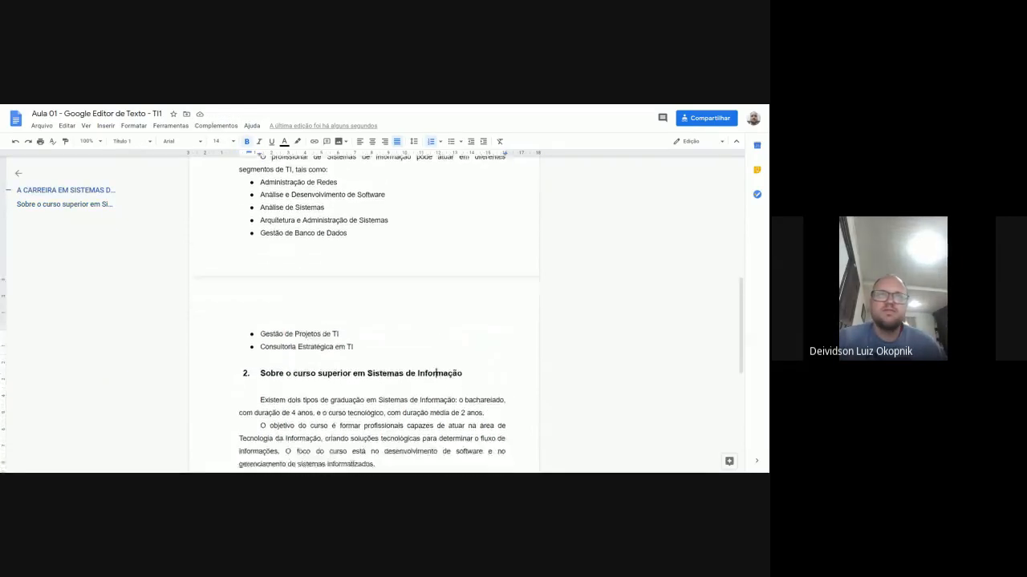
{"action": "left_click_drag", "start_coordinate": [260, 325], "coordinate": [464, 324]}
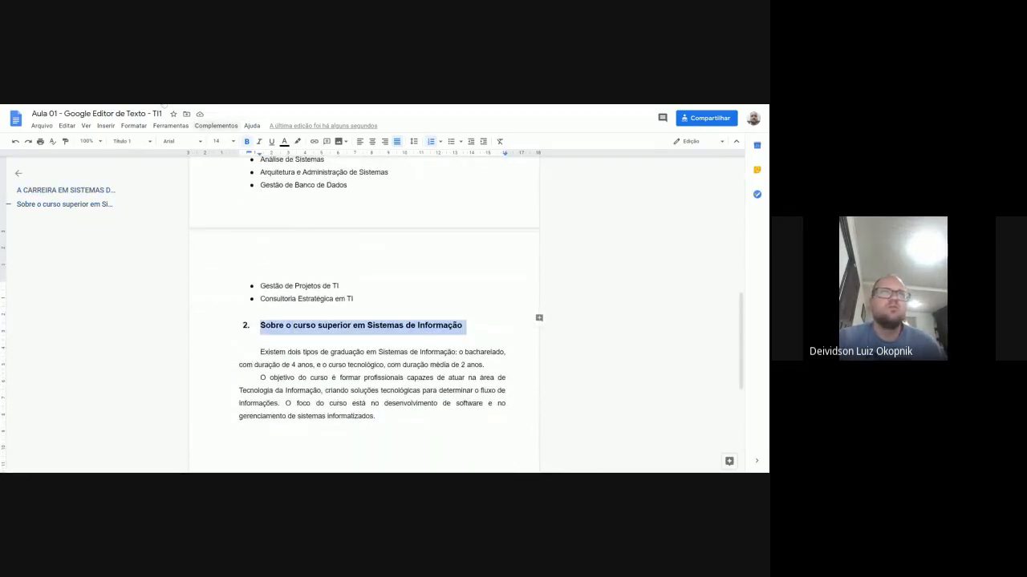
{"action": "left_click", "coordinate": [134, 126]}
{"action": "mouse_move", "coordinate": [143, 142]}
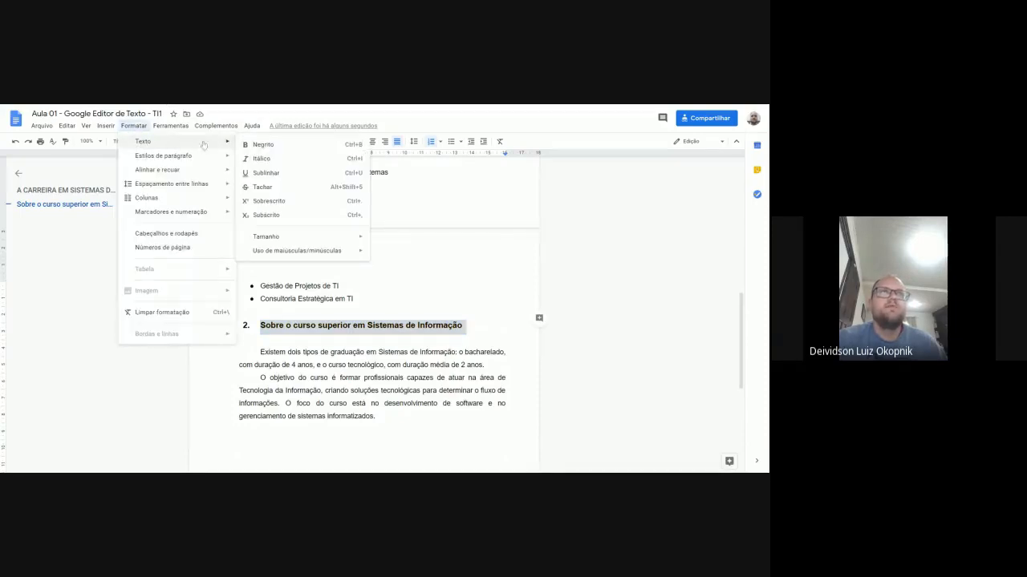
{"action": "mouse_move", "coordinate": [331, 253]}
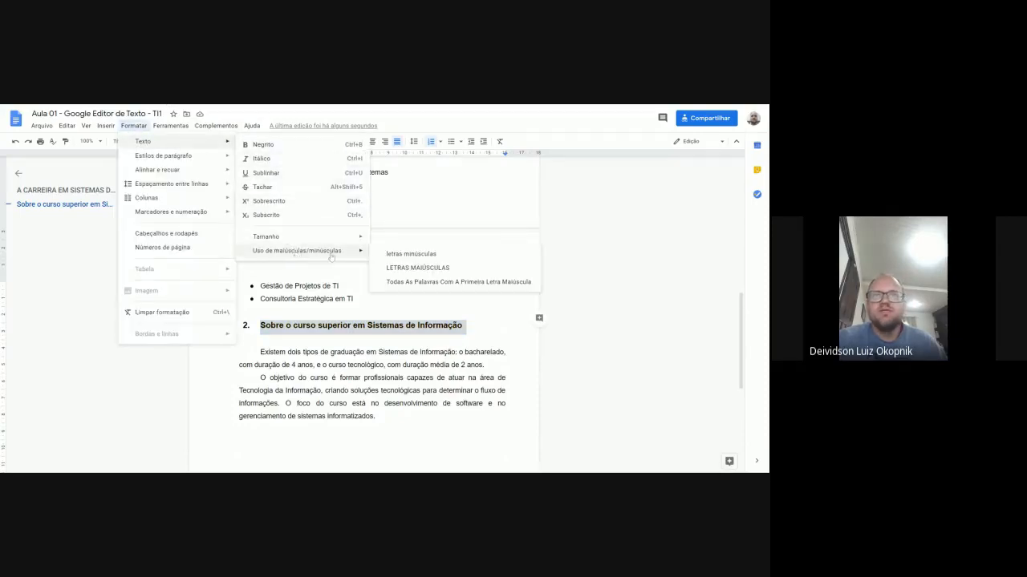
{"action": "left_click", "coordinate": [402, 268]}
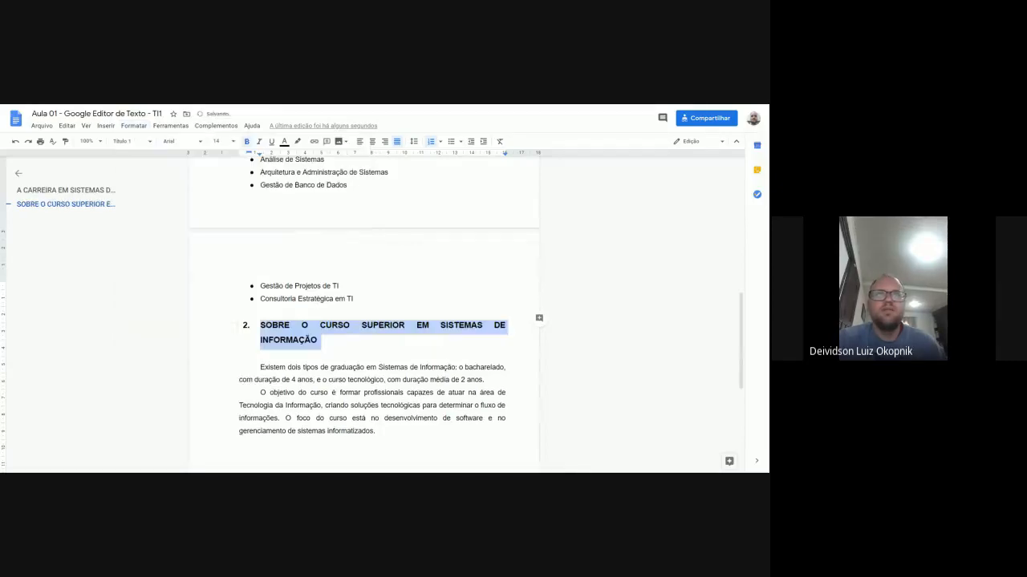
{"action": "left_click", "coordinate": [332, 325]}
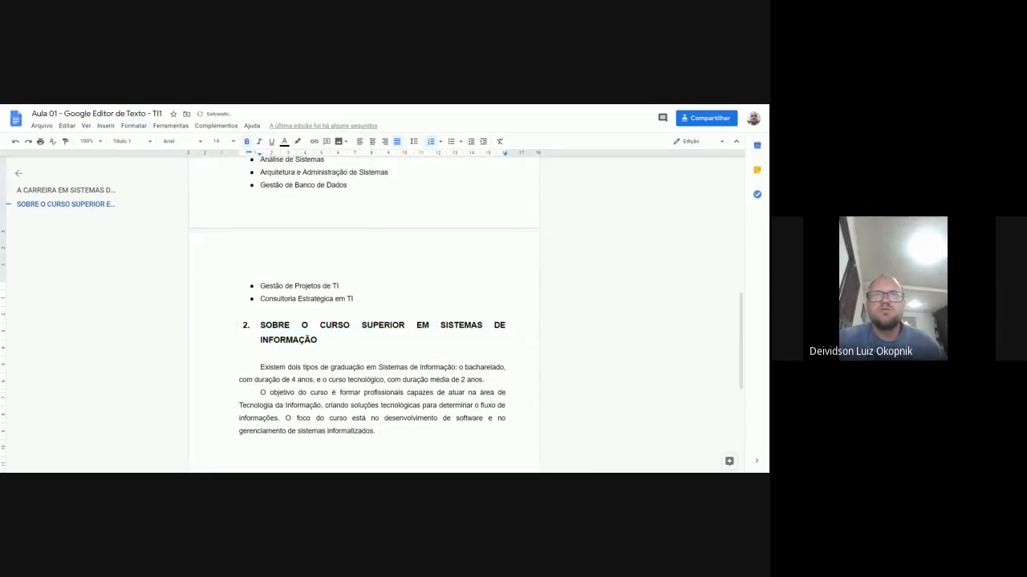
Update the Título 2 style to match the numbered heading "Perfil do profissional formado em Sistemas de Informação".
{"action": "scroll", "coordinate": [364, 313], "scroll_direction": "up", "scroll_amount": 10}
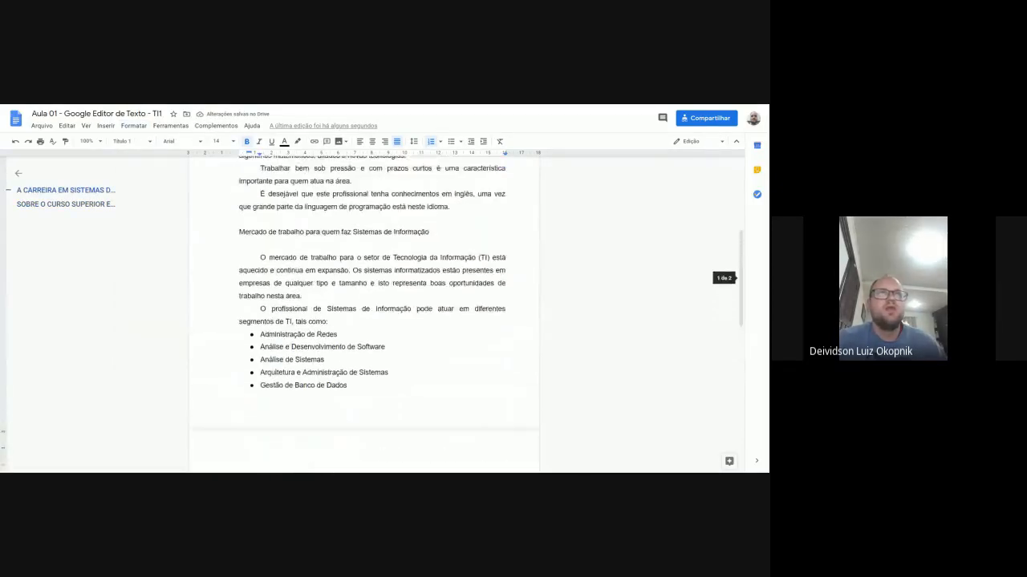
{"action": "left_click_drag", "start_coordinate": [281, 252], "coordinate": [481, 252]}
{"action": "left_click", "coordinate": [131, 141]}
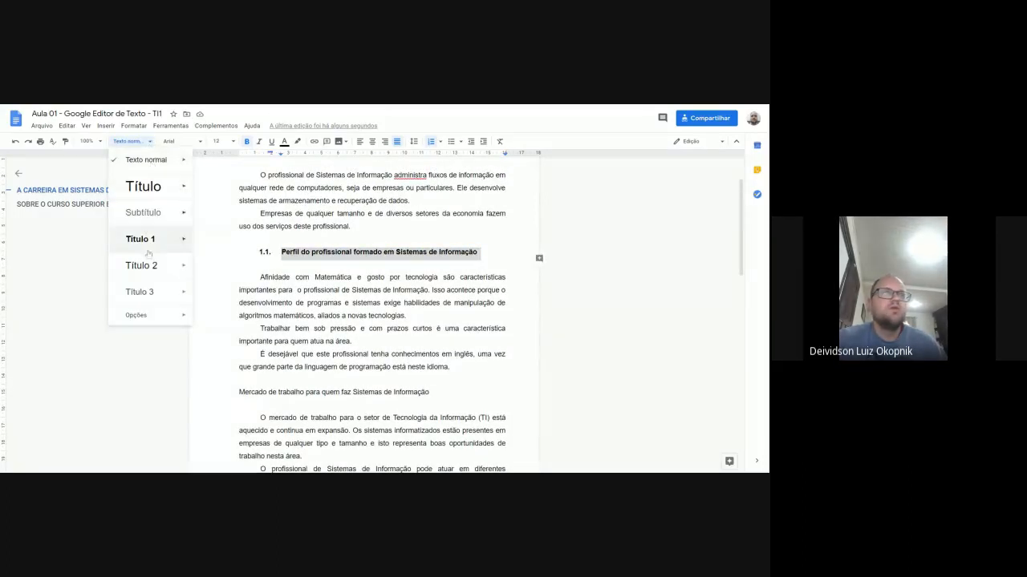
{"action": "mouse_move", "coordinate": [170, 267]}
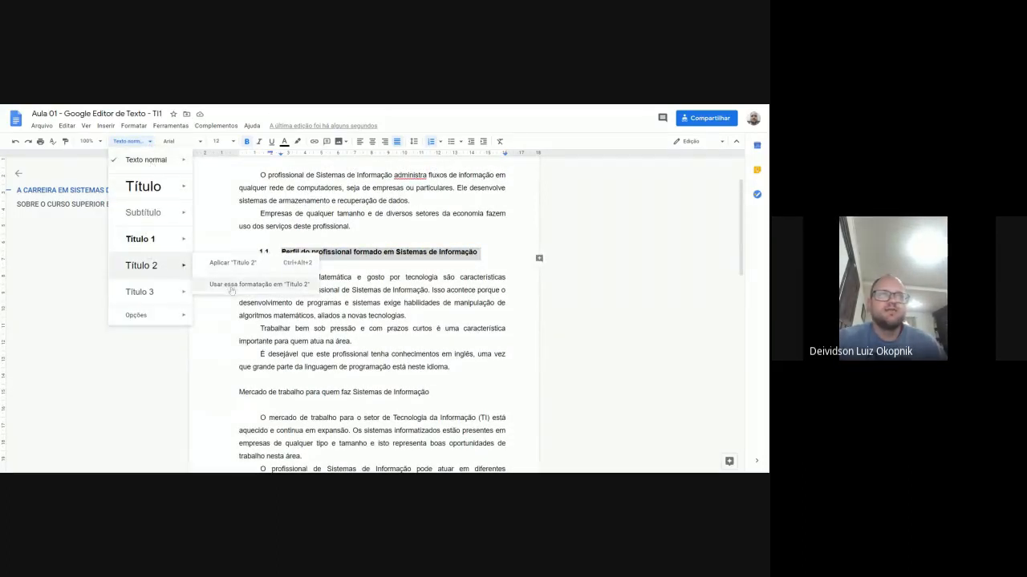
{"action": "left_click", "coordinate": [231, 286]}
Apply the Título 2 style to the line "Mercado de trabalho para quem faz Sistemas de Informação".
{"action": "left_click", "coordinate": [242, 392]}
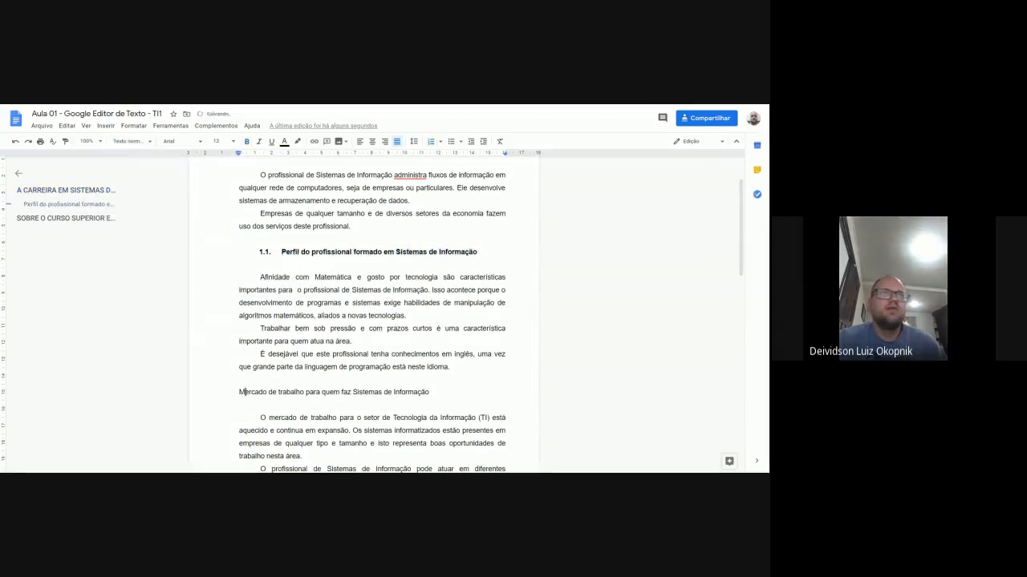
{"action": "left_click", "coordinate": [130, 141]}
{"action": "mouse_move", "coordinate": [156, 266]}
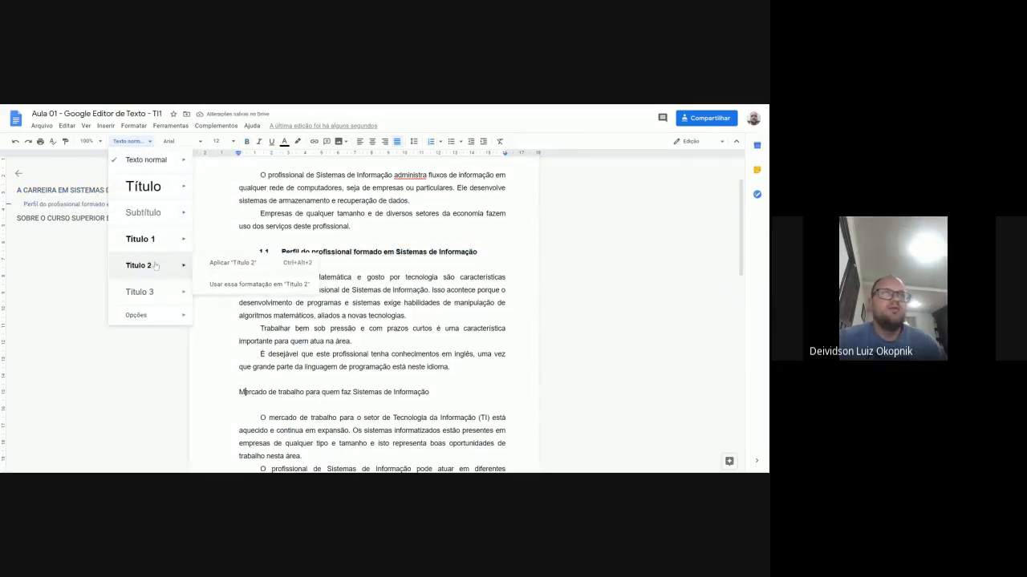
{"action": "left_click", "coordinate": [231, 263]}
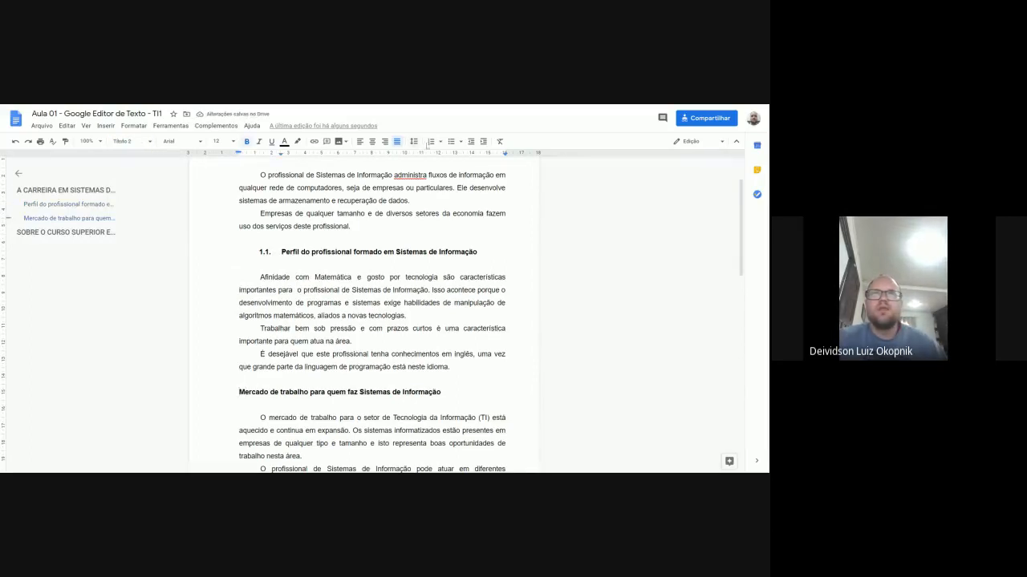
Number the heading "Mercado de trabalho para quem faz Sistemas de Informação" as 1.2, continuing the previous numbering at the second level.
{"action": "left_click", "coordinate": [431, 141]}
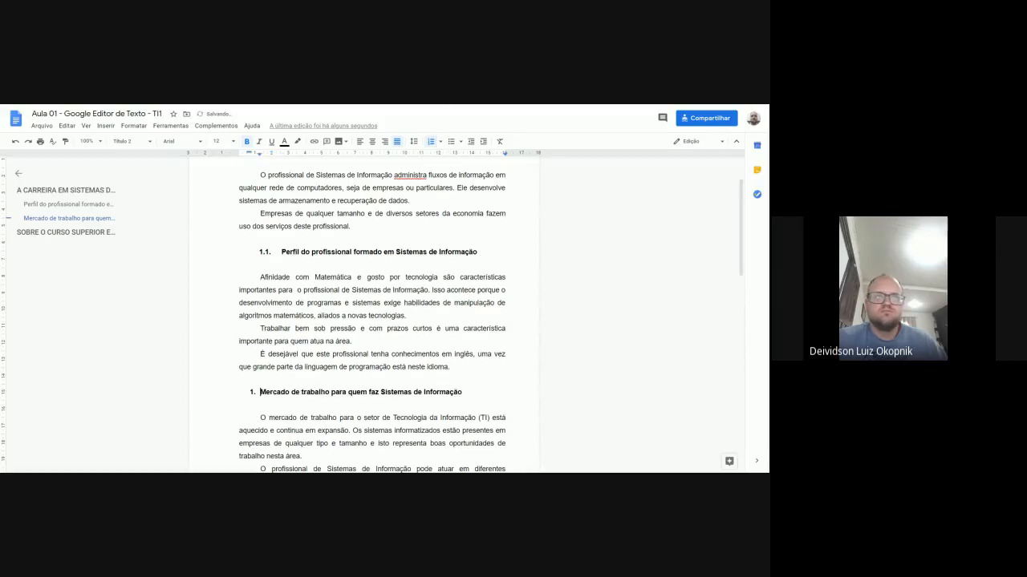
{"action": "right_click", "coordinate": [253, 392]}
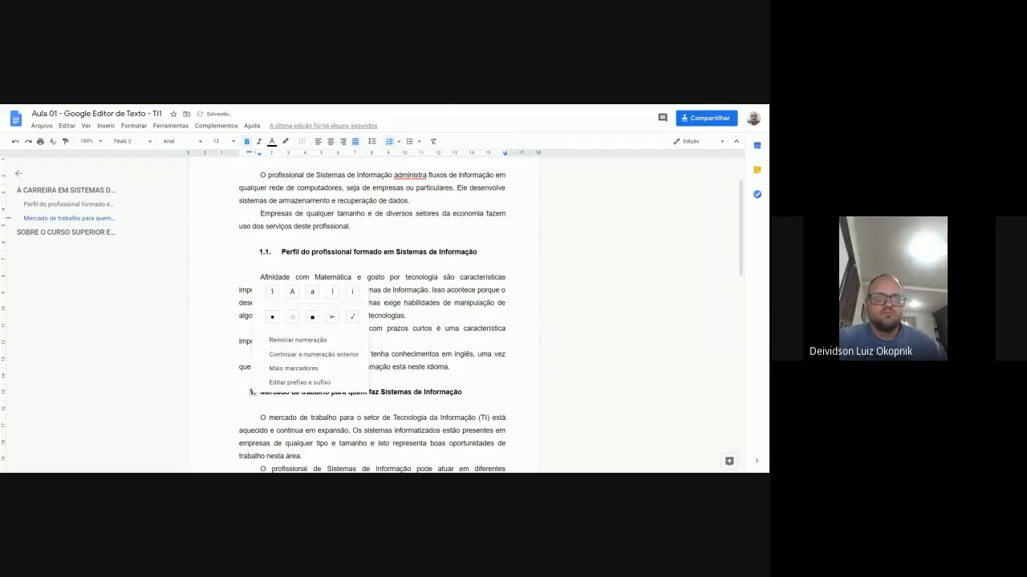
{"action": "left_click", "coordinate": [305, 355]}
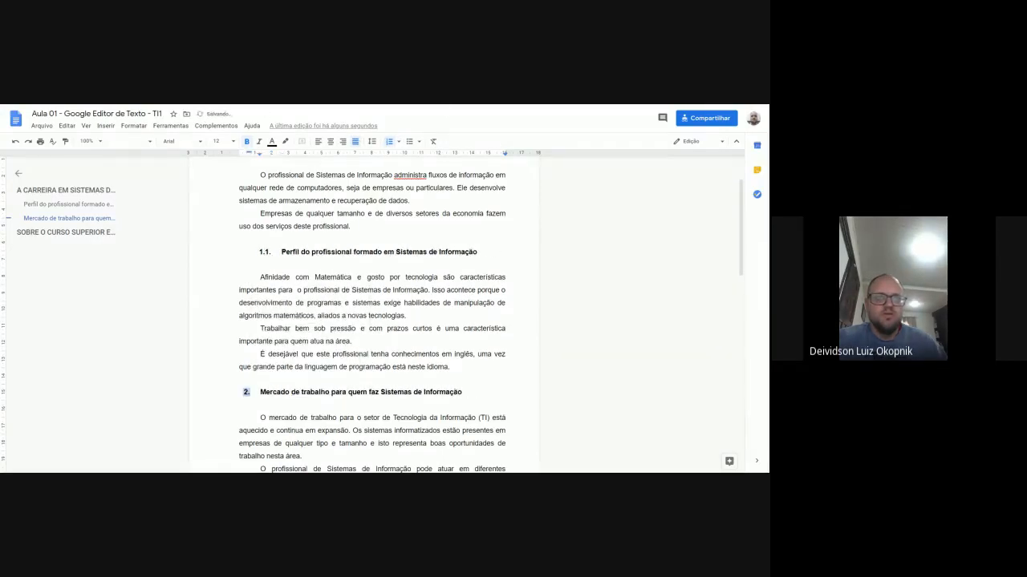
{"action": "key", "text": "Tab"}
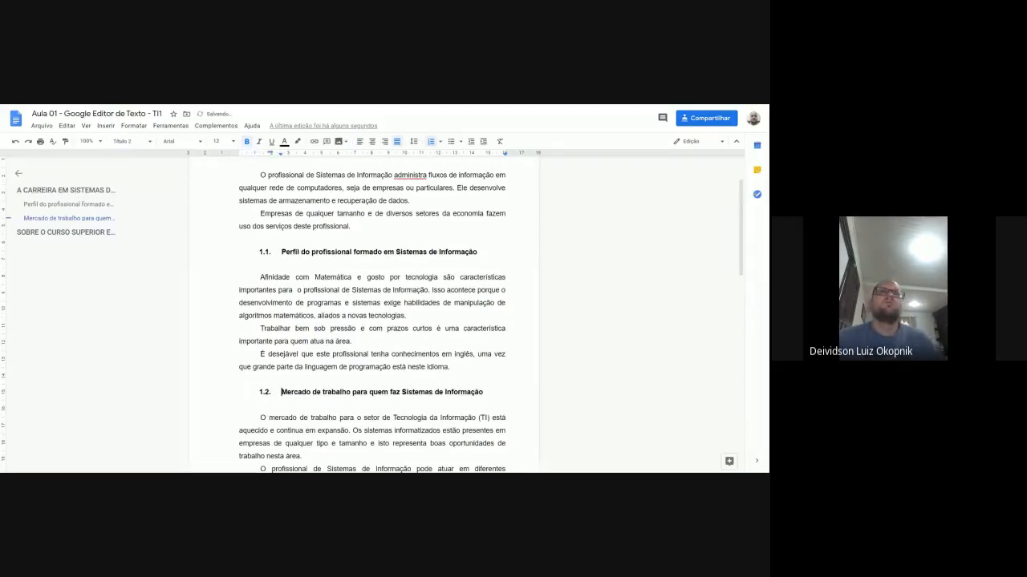
Try the first and fourth list levels on the "Mercado de trabalho" heading and return it to the second level.
{"action": "key", "text": "shift+Tab"}
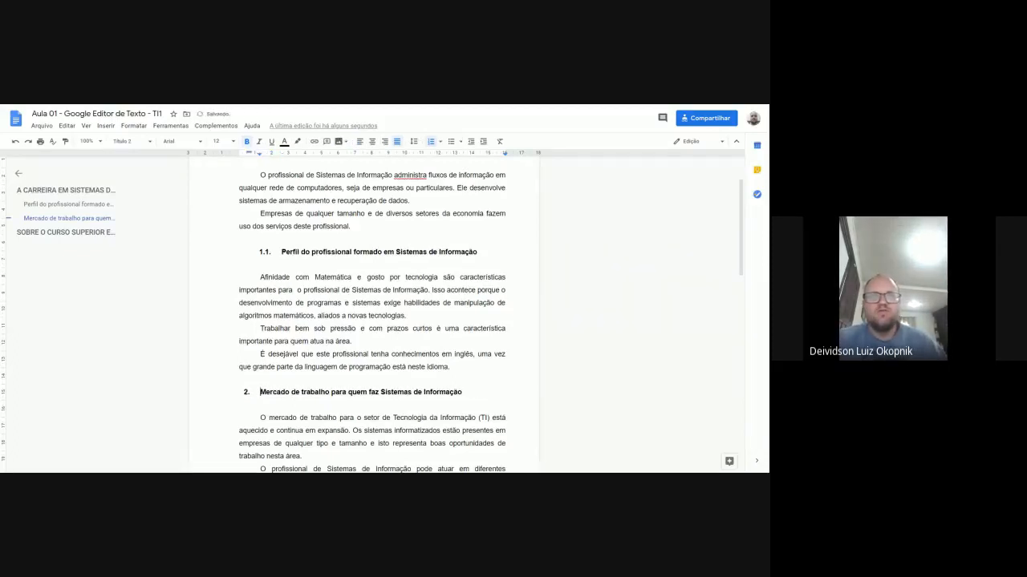
{"action": "key", "text": "Tab"}
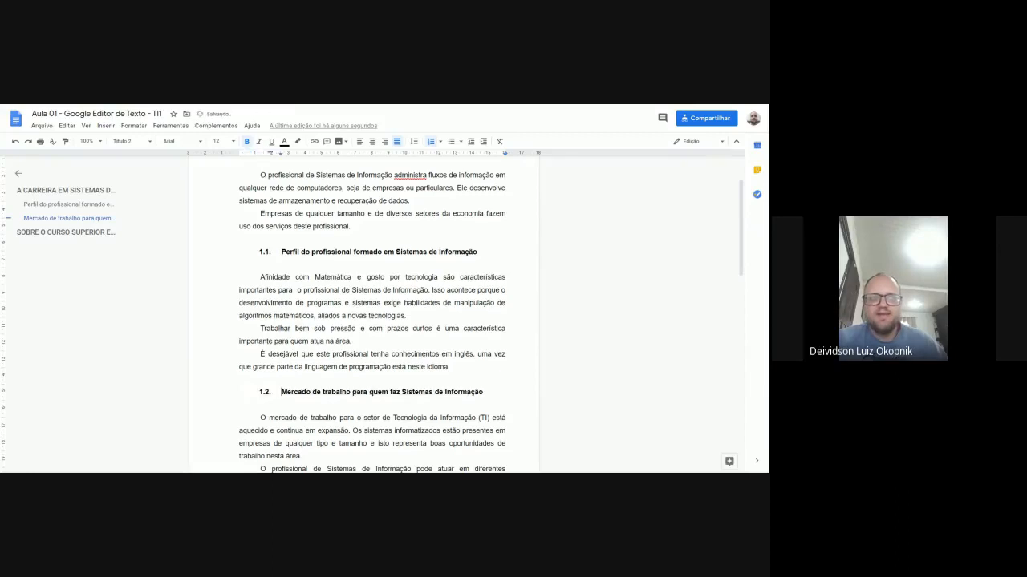
{"action": "key", "text": "Tab"}
{"action": "key", "text": "Tab"}
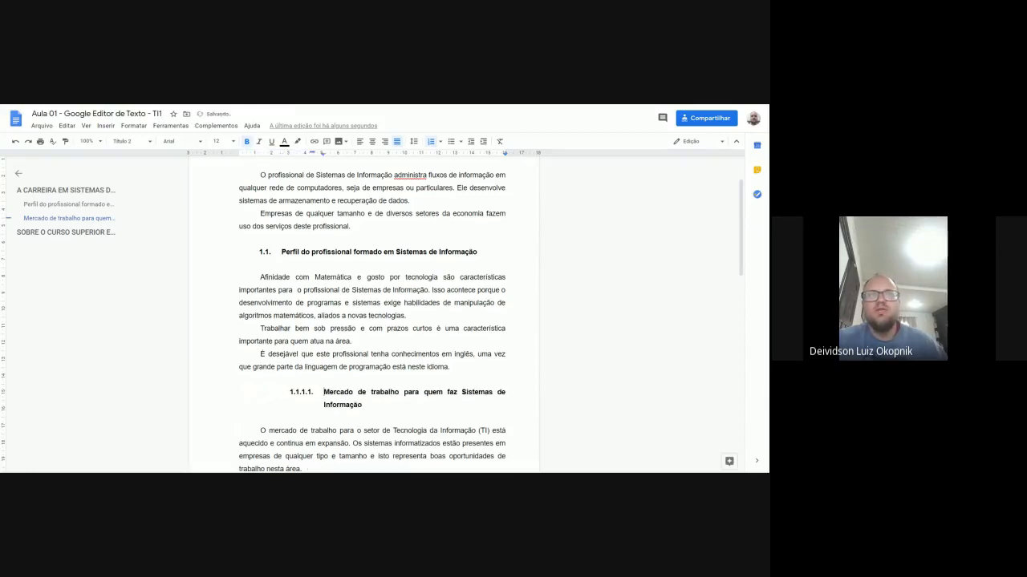
{"action": "key", "text": "shift+Tab"}
{"action": "key", "text": "shift+Tab"}
Review the numbered headings throughout the document and the options for the Título 1 style.
{"action": "scroll", "coordinate": [372, 313], "scroll_direction": "up", "scroll_amount": 2}
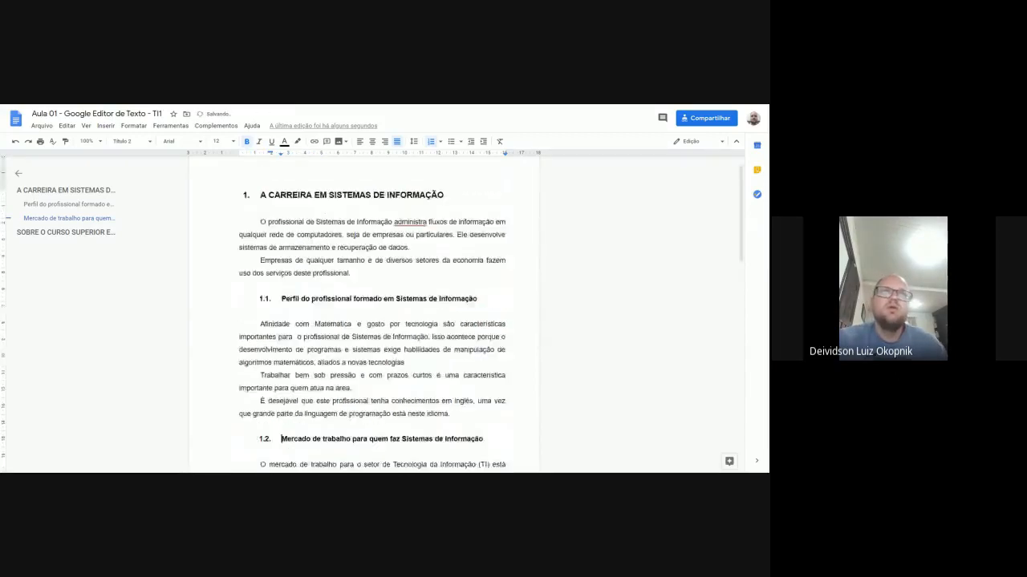
{"action": "scroll", "coordinate": [372, 313], "scroll_direction": "down", "scroll_amount": 5}
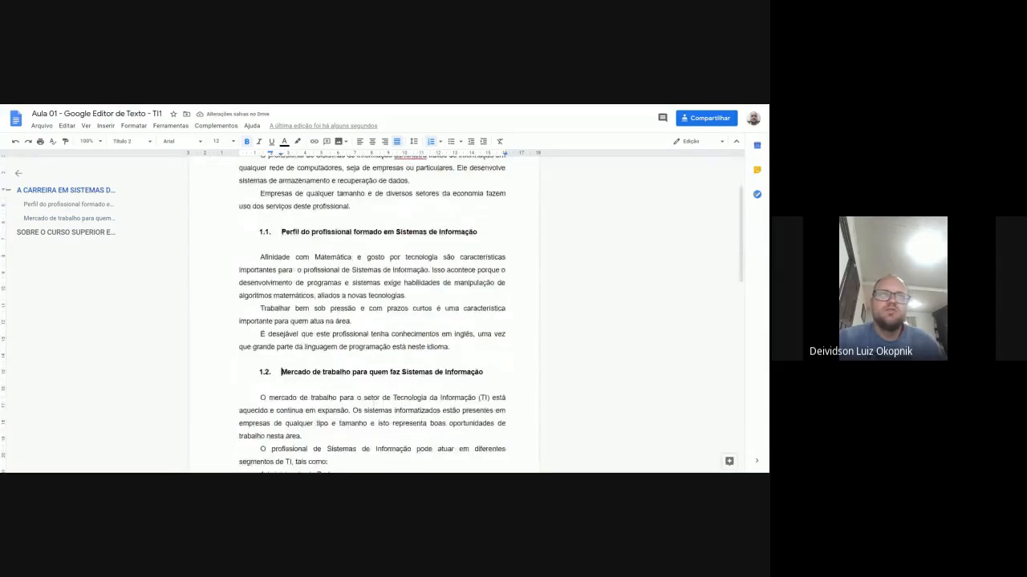
{"action": "scroll", "coordinate": [372, 313], "scroll_direction": "down", "scroll_amount": 8}
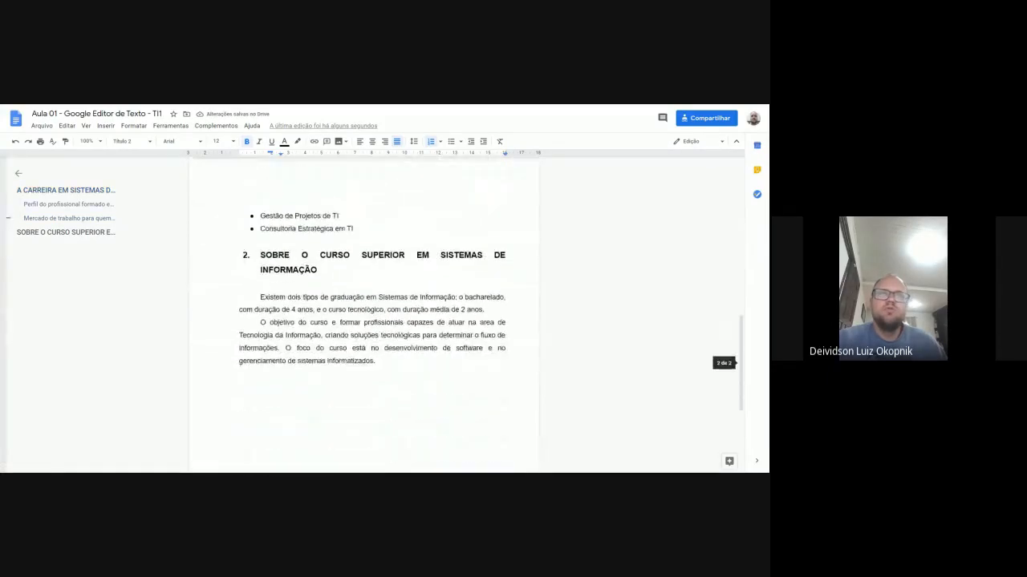
{"action": "left_click", "coordinate": [319, 270]}
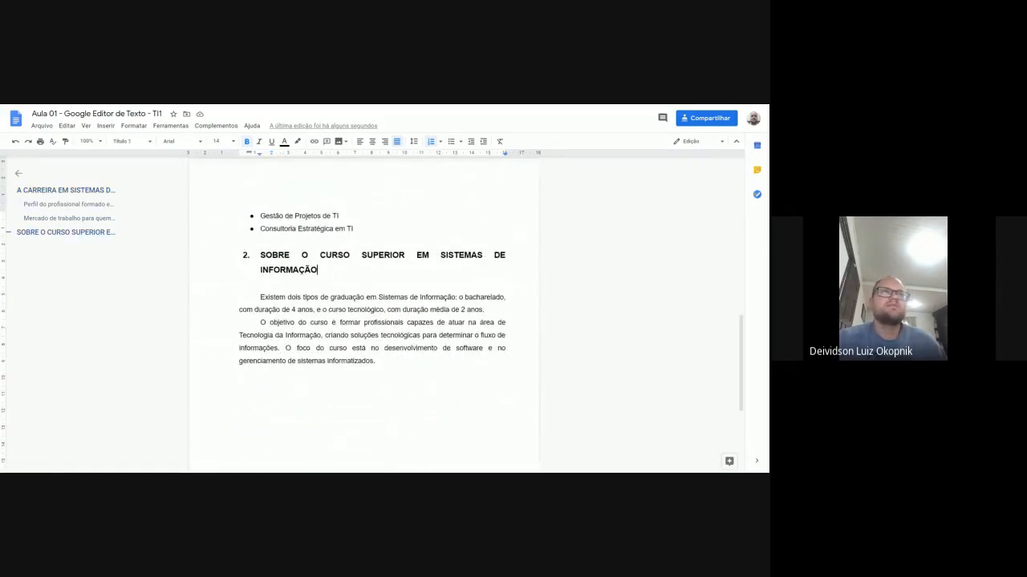
{"action": "scroll", "coordinate": [372, 313], "scroll_direction": "up", "scroll_amount": 13}
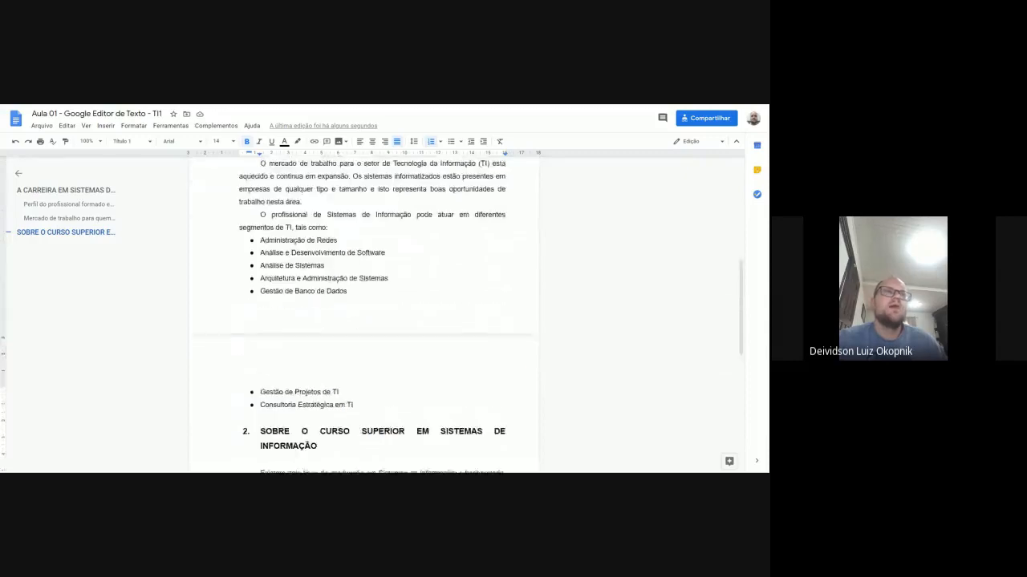
{"action": "left_click", "coordinate": [147, 142]}
{"action": "mouse_move", "coordinate": [158, 239]}
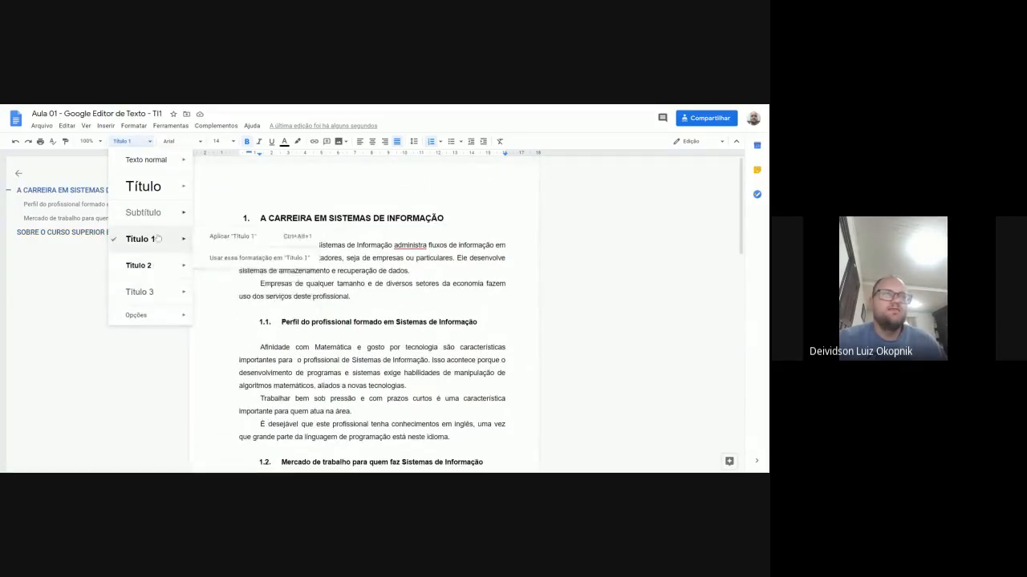
{"action": "mouse_move", "coordinate": [167, 322]}
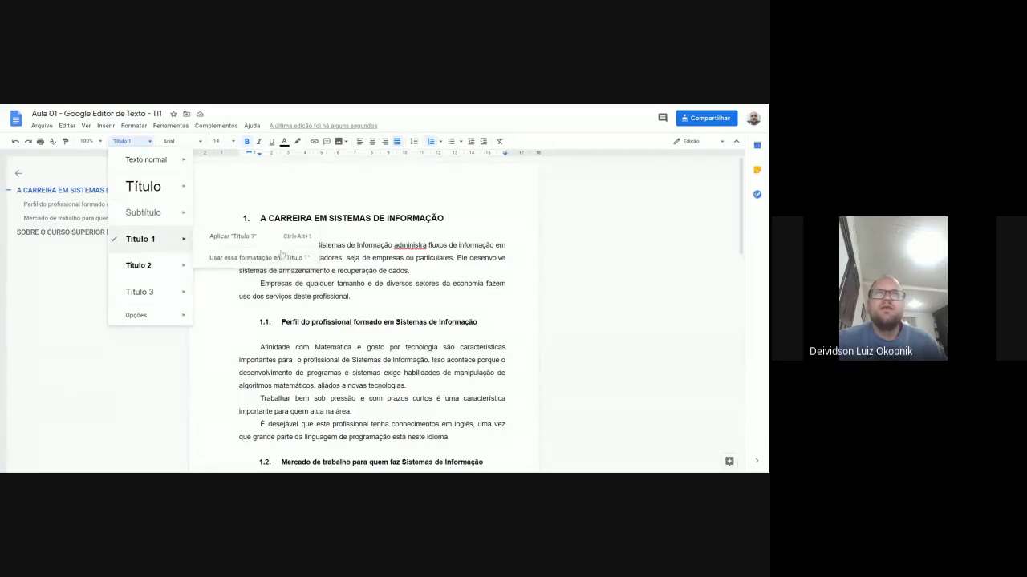
{"action": "left_click", "coordinate": [397, 271]}
Write "INSTITUIÇÕES" in capitals on a separate line after the last paragraph of the document.
{"action": "scroll", "coordinate": [405, 271], "scroll_direction": "down", "scroll_amount": 15}
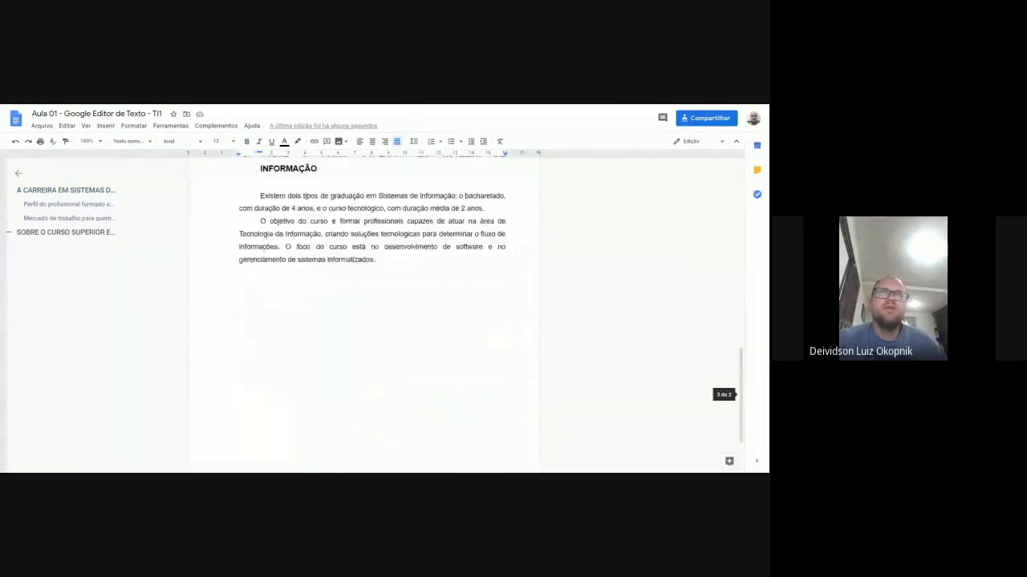
{"action": "left_click", "coordinate": [238, 234]}
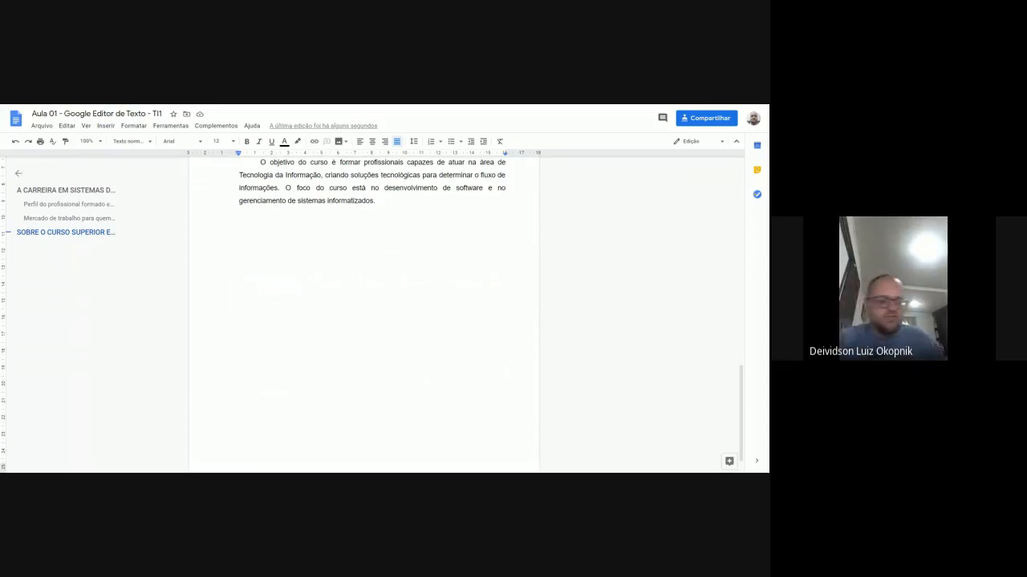
{"action": "type", "text": "Institu"}
{"action": "key", "text": "BackSpace"}
{"action": "key", "text": "BackSpace"}
{"action": "key", "text": "BackSpace"}
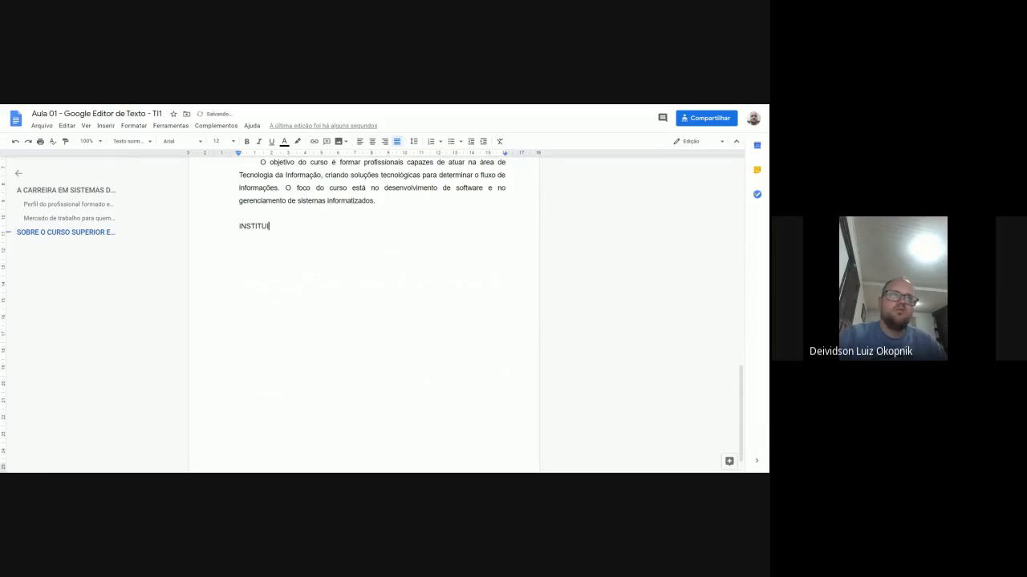
{"action": "type", "text": "ITUIÇÕES"}
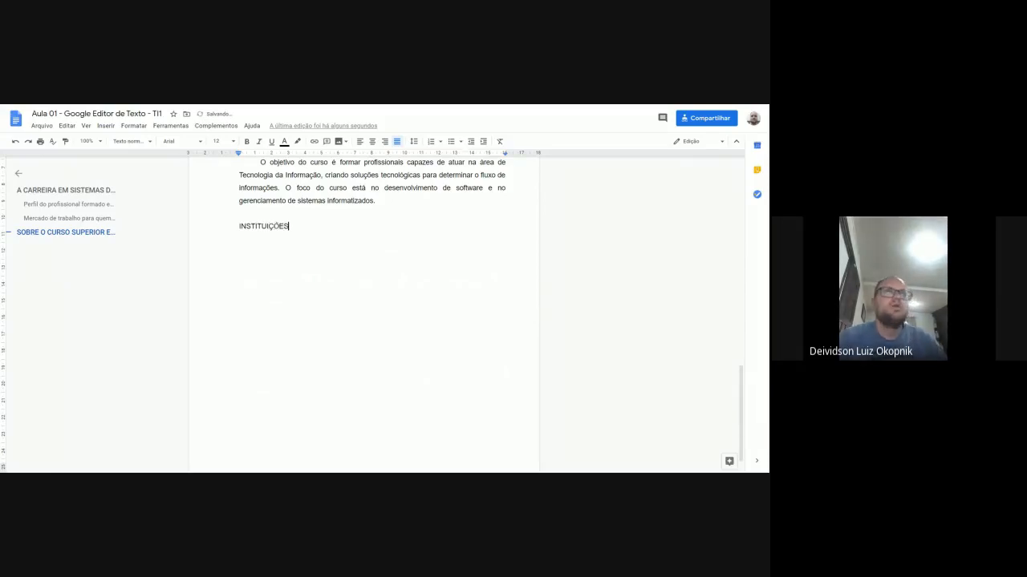
Apply the Título 1 style to the line "INSTITUIÇÕES" and make it a numbered item.
{"action": "left_click", "coordinate": [145, 144]}
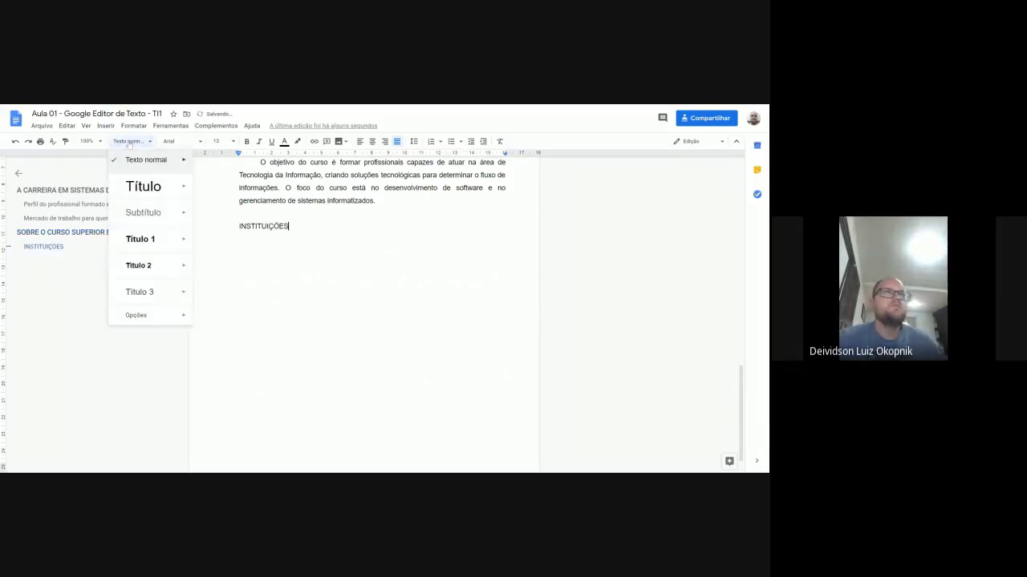
{"action": "left_click", "coordinate": [140, 240]}
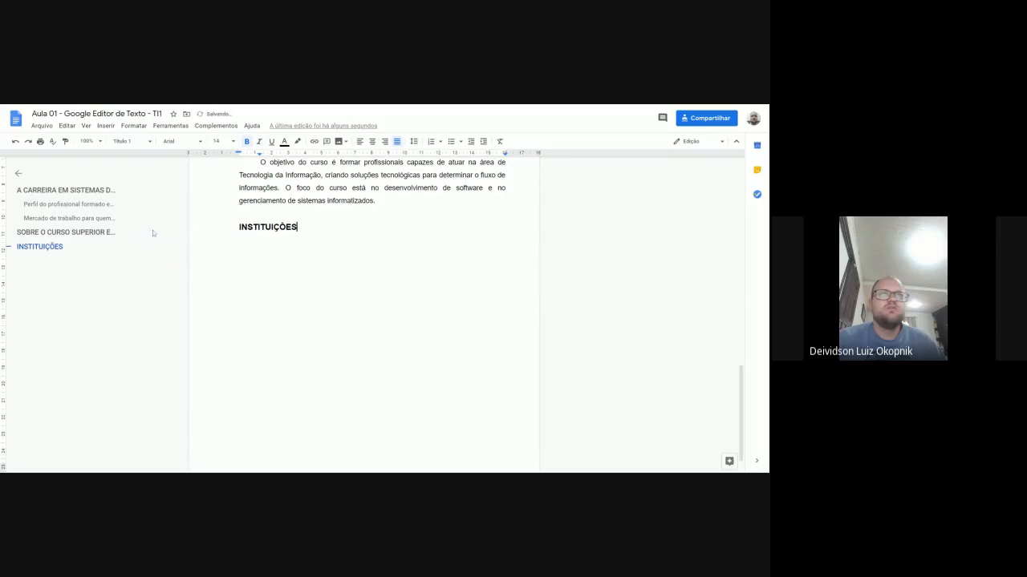
{"action": "left_click", "coordinate": [431, 141]}
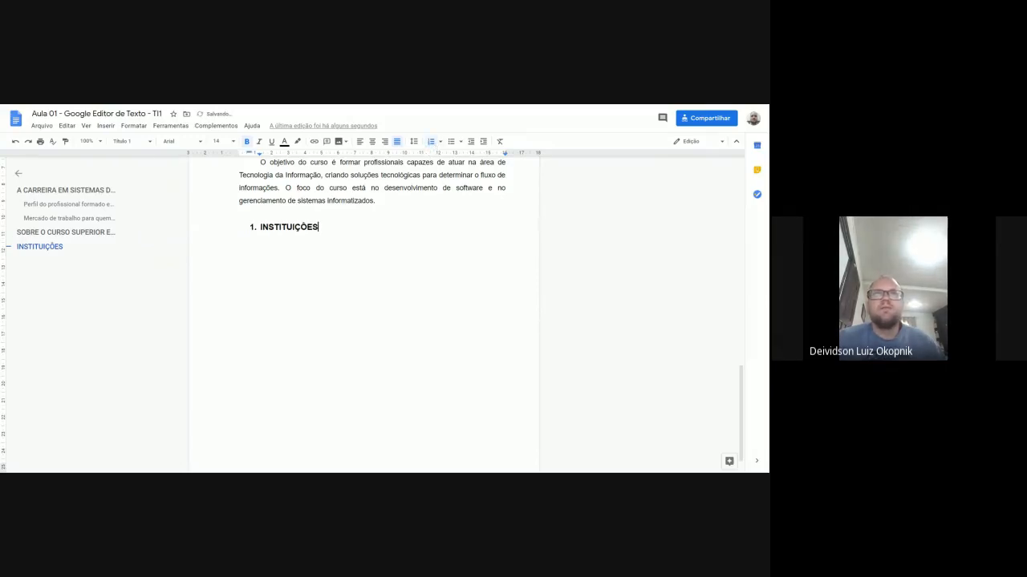
{"action": "right_click", "coordinate": [252, 227]}
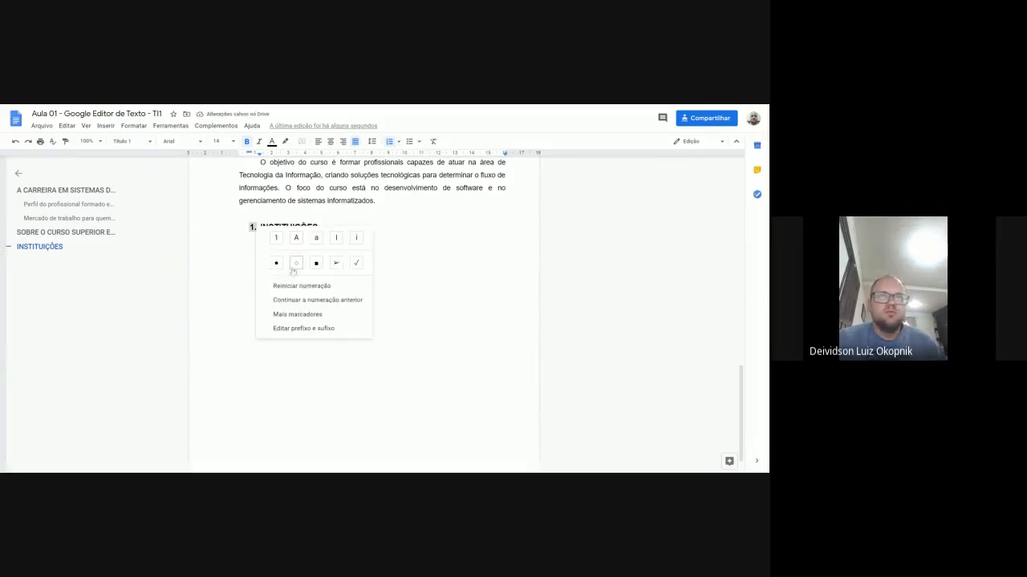
{"action": "left_click", "coordinate": [286, 200]}
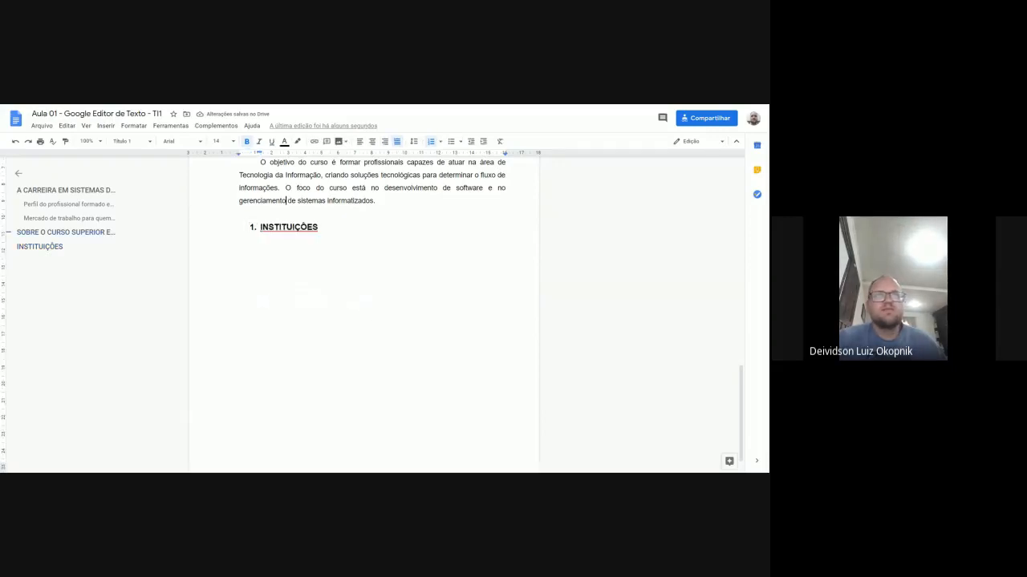
Change the numbering of the heading "INSTITUIÇÕES" to the multilevel 1., 1.1., 1.2. format.
{"action": "left_click", "coordinate": [260, 227]}
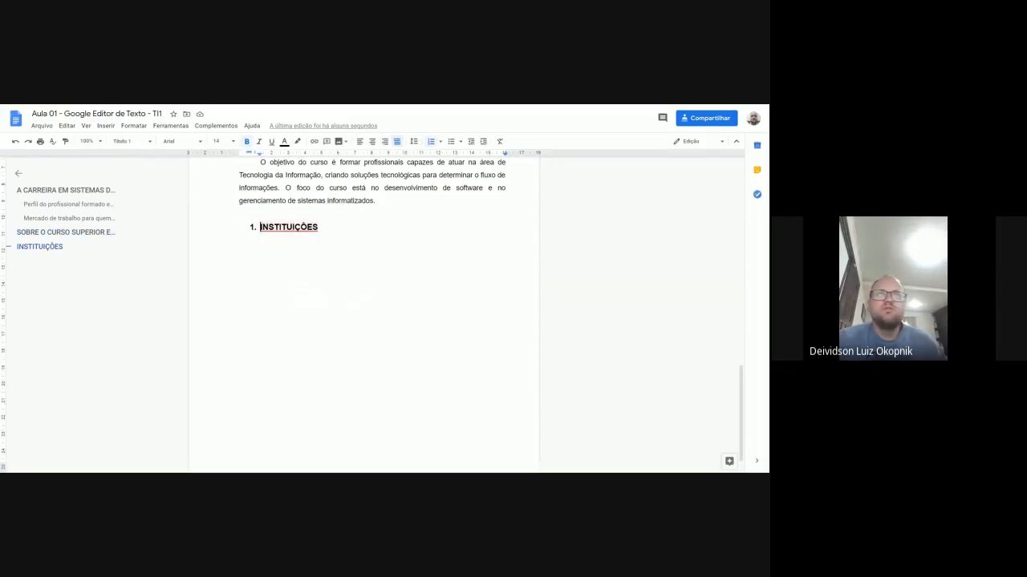
{"action": "left_click", "coordinate": [440, 142]}
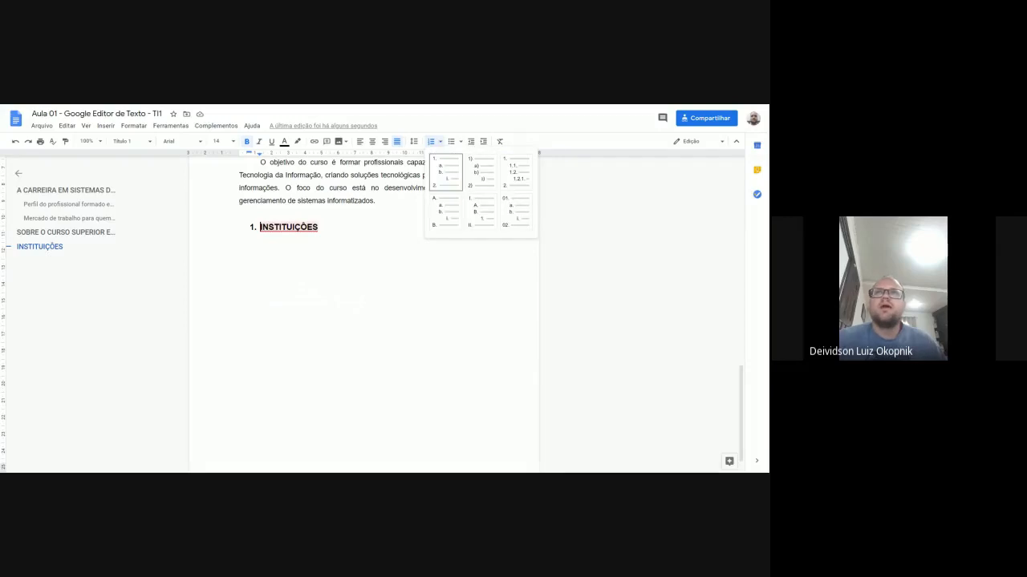
{"action": "left_click", "coordinate": [515, 174]}
Correct the spelling of the heading with the suggested word "INSTITUIÇÕES".
{"action": "right_click", "coordinate": [261, 228]}
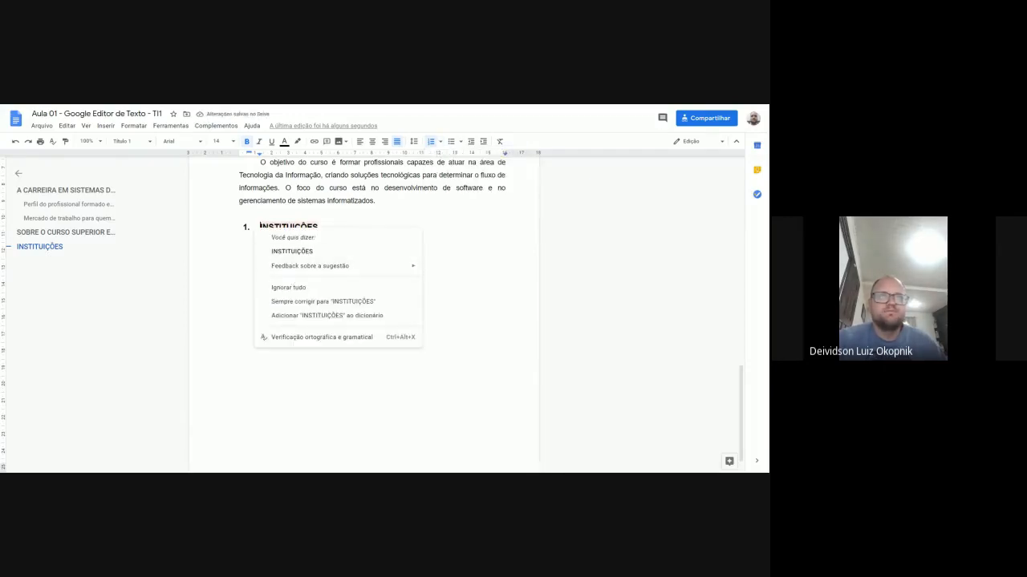
{"action": "left_click", "coordinate": [265, 251]}
{"action": "right_click", "coordinate": [247, 227]}
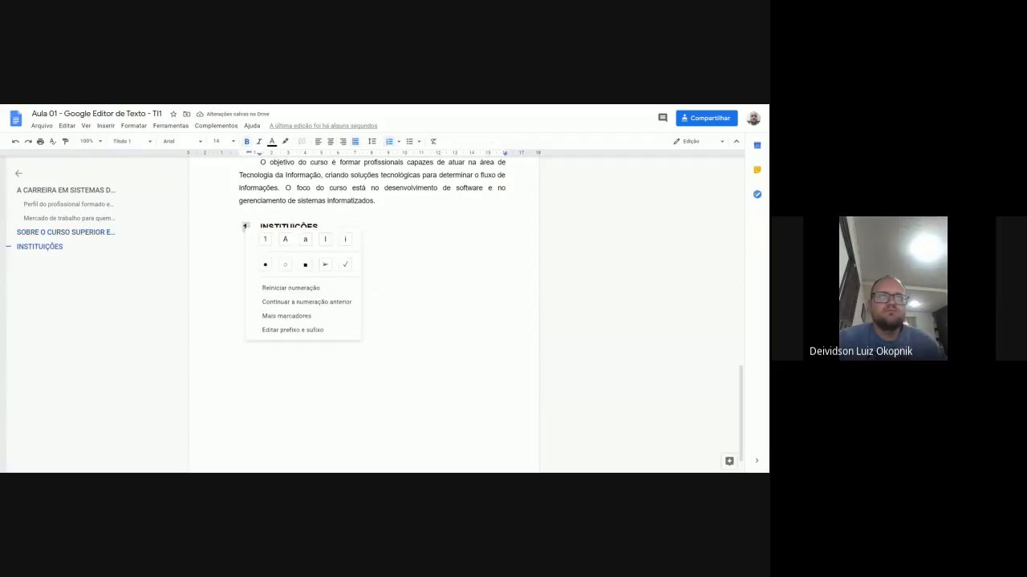
{"action": "left_click", "coordinate": [278, 201]}
{"action": "right_click", "coordinate": [267, 229]}
{"action": "left_click", "coordinate": [290, 253]}
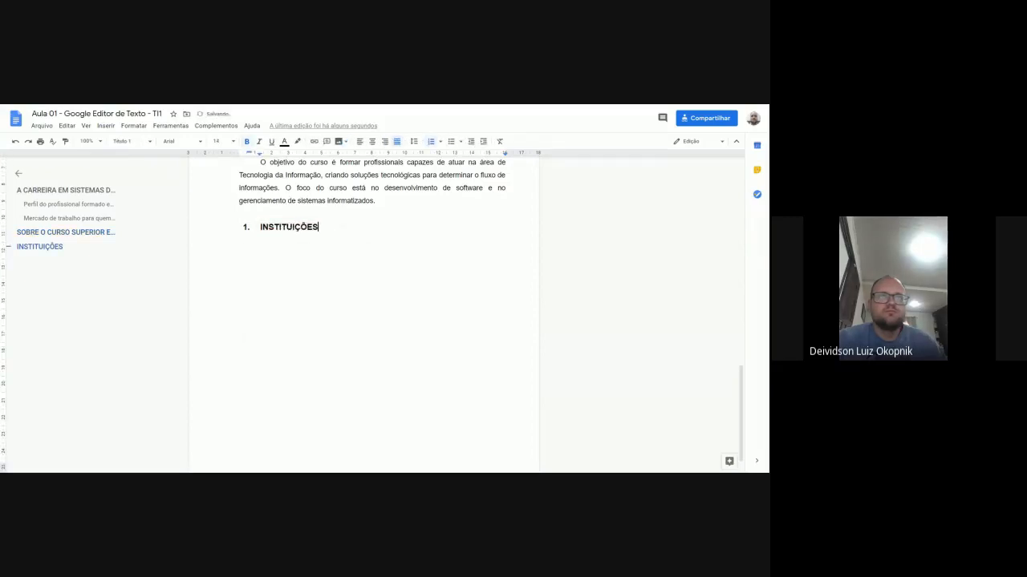
Make the heading "INSTITUIÇÕES" continue the numbering of the preceding headings.
{"action": "right_click", "coordinate": [259, 229]}
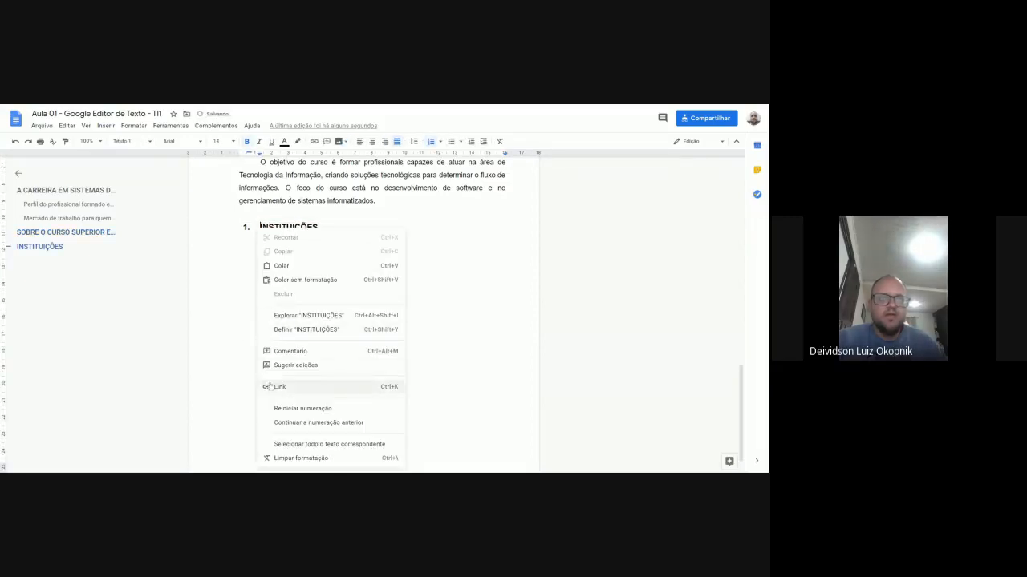
{"action": "left_click", "coordinate": [308, 423]}
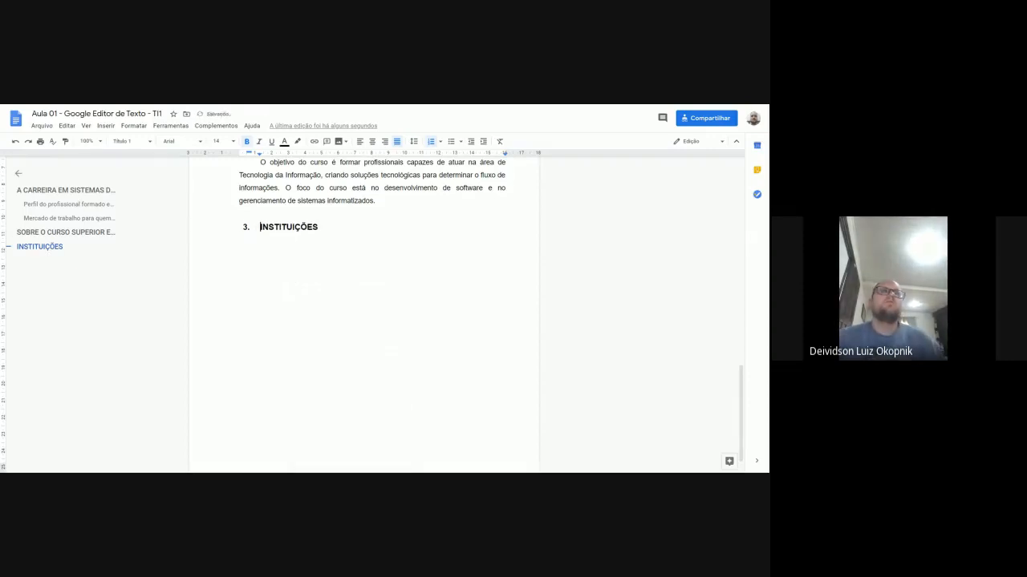
Copy the paragraph starting "O objetivo do curso" from section 2 and paste it twice under the heading "INSTITUIÇÕES".
{"action": "scroll", "coordinate": [365, 320], "scroll_direction": "up", "scroll_amount": 3}
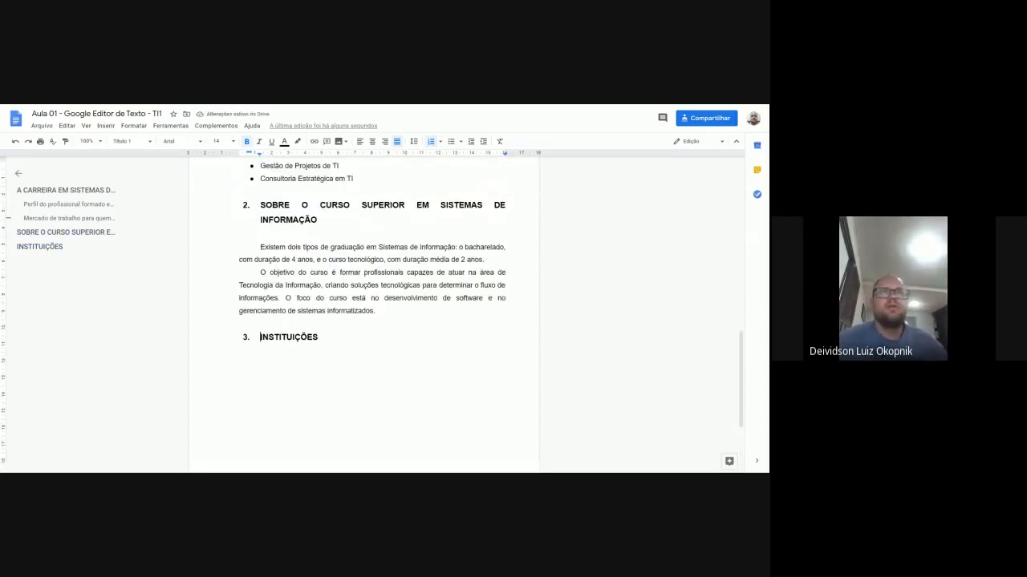
{"action": "left_click_drag", "start_coordinate": [377, 313], "coordinate": [259, 273]}
{"action": "key", "text": "ctrl+c"}
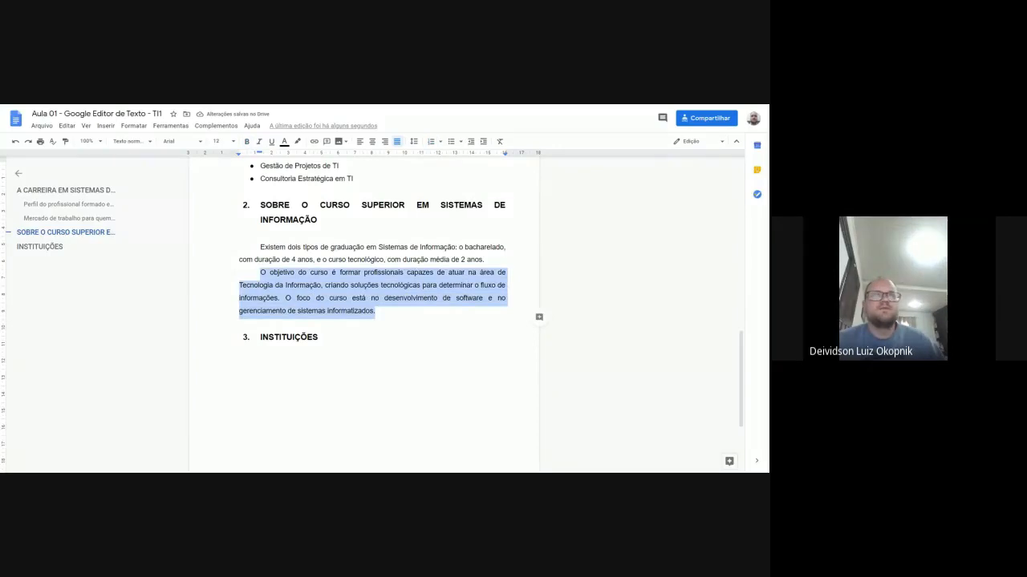
{"action": "left_click", "coordinate": [240, 351]}
{"action": "key", "text": "ctrl+v"}
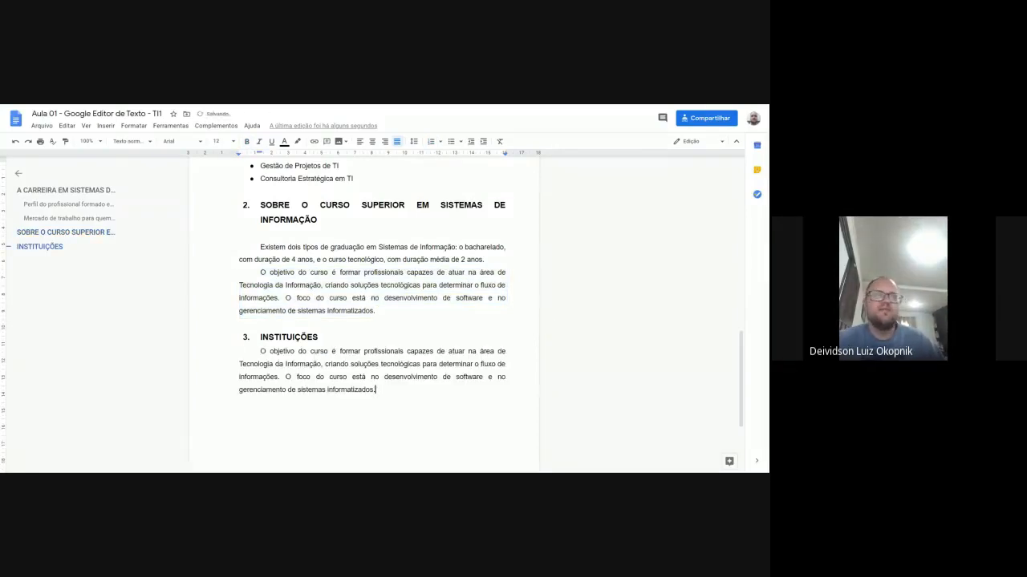
{"action": "key", "text": "ctrl+v"}
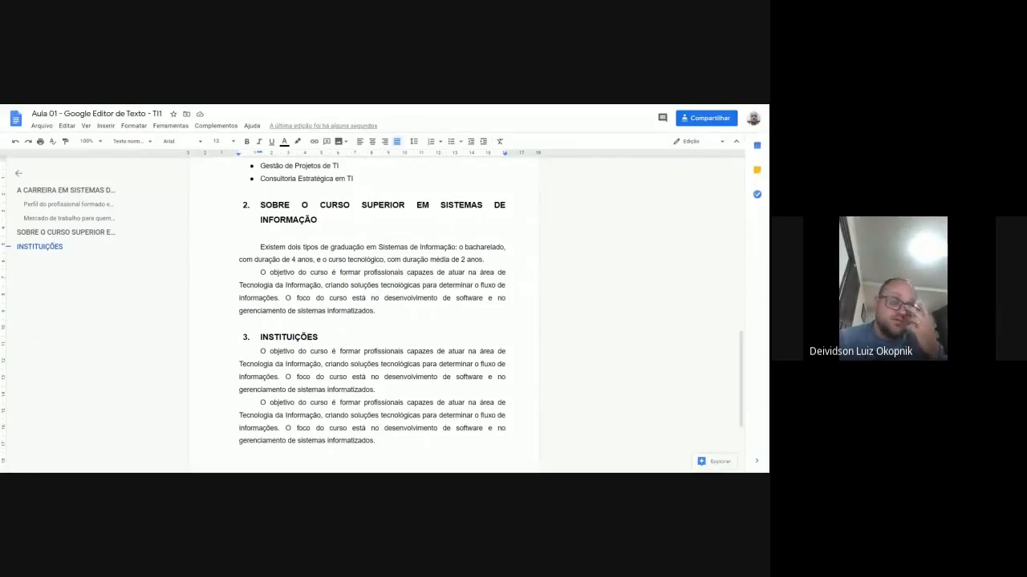
Review the heading numbering and the body text throughout the document.
{"action": "scroll", "coordinate": [364, 313], "scroll_direction": "up", "scroll_amount": 6}
{"action": "scroll", "coordinate": [363, 313], "scroll_direction": "down", "scroll_amount": 5}
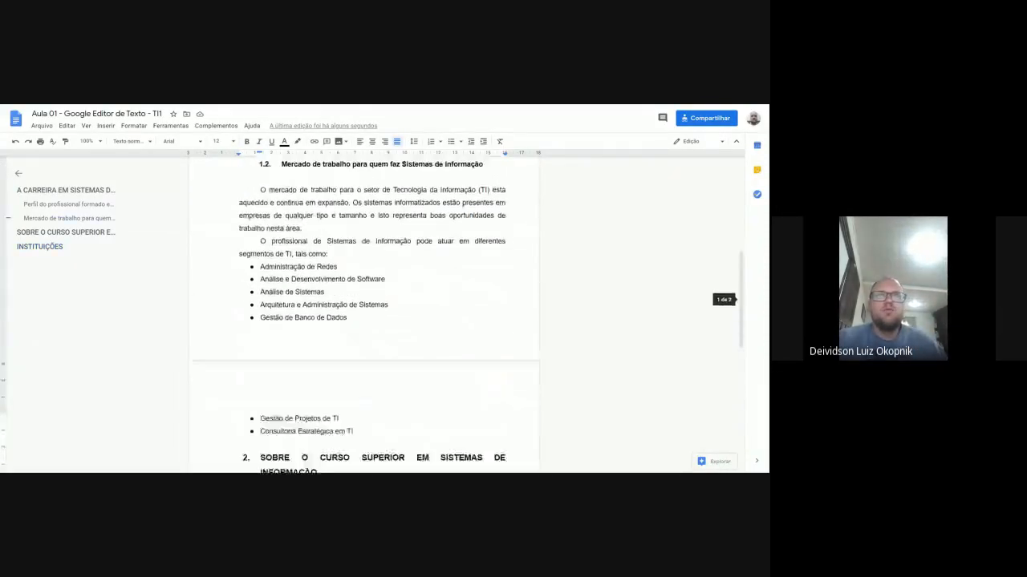
{"action": "scroll", "coordinate": [168, 335], "scroll_direction": "down", "scroll_amount": 1}
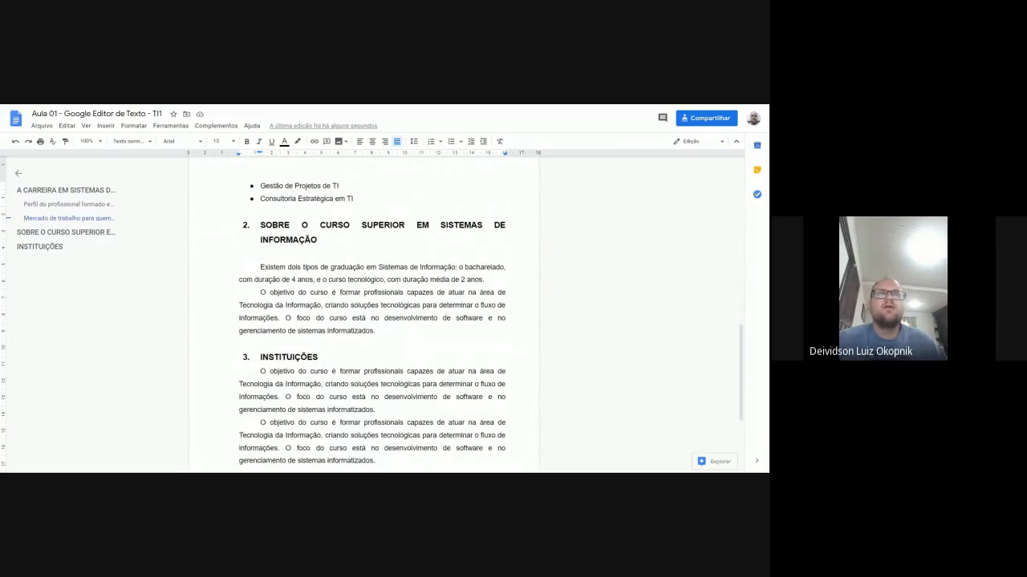
{"action": "scroll", "coordinate": [363, 312], "scroll_direction": "down", "scroll_amount": 3}
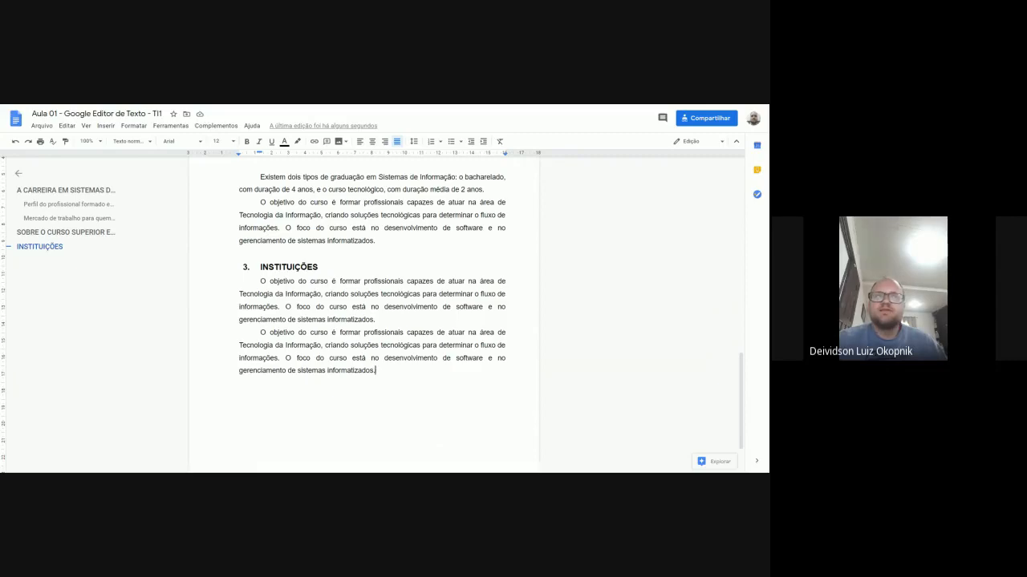
{"action": "scroll", "coordinate": [364, 313], "scroll_direction": "down", "scroll_amount": 2}
{"action": "scroll", "coordinate": [363, 313], "scroll_direction": "up", "scroll_amount": 9}
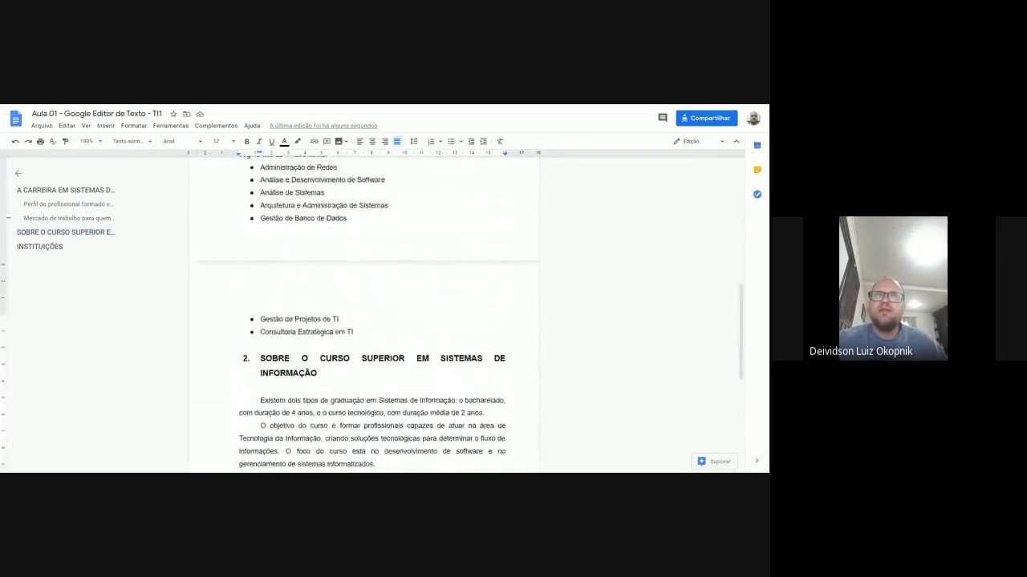
{"action": "scroll", "coordinate": [363, 313], "scroll_direction": "up", "scroll_amount": 15}
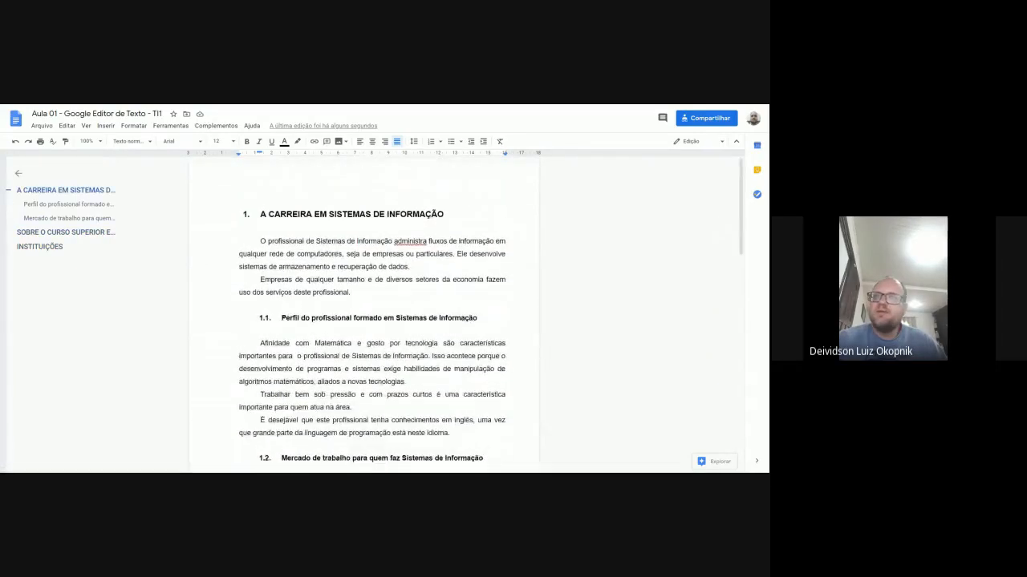
{"action": "scroll", "coordinate": [363, 313], "scroll_direction": "down", "scroll_amount": 18}
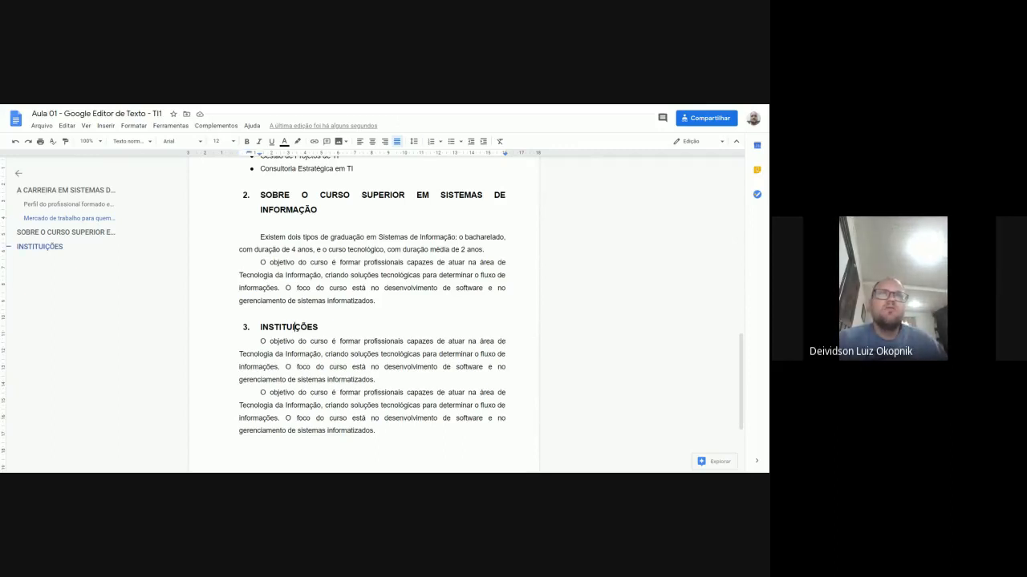
Examine the paragraph style of the headings "INSTITUIÇÕES" and "SOBRE O CURSO SUPERIOR EM SISTEMAS DE INFORMAÇÃO" and compare them with the document outline.
{"action": "left_click", "coordinate": [294, 327]}
{"action": "scroll", "coordinate": [363, 313], "scroll_direction": "up", "scroll_amount": 3}
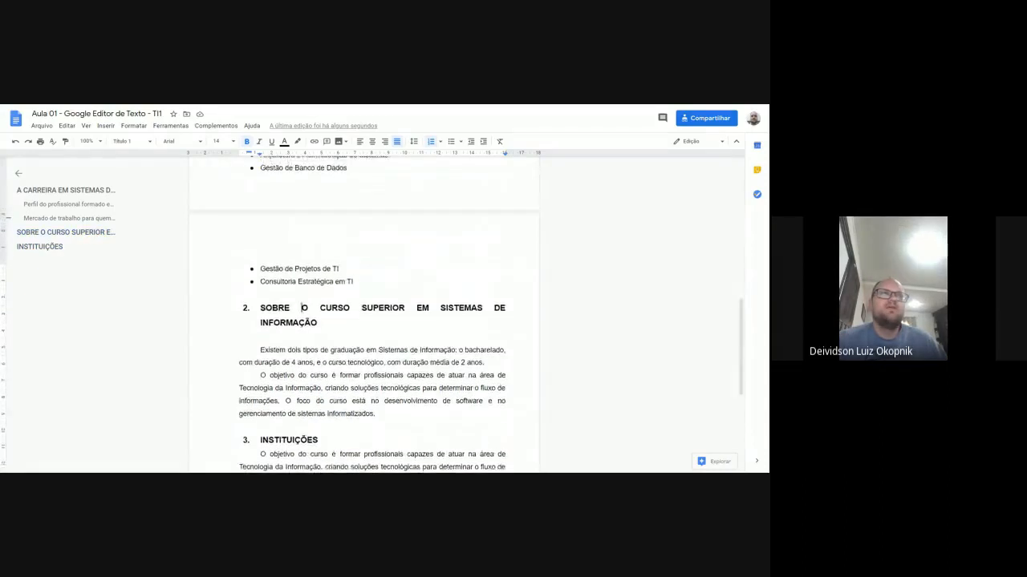
{"action": "left_click", "coordinate": [148, 144]}
{"action": "left_click", "coordinate": [149, 144]}
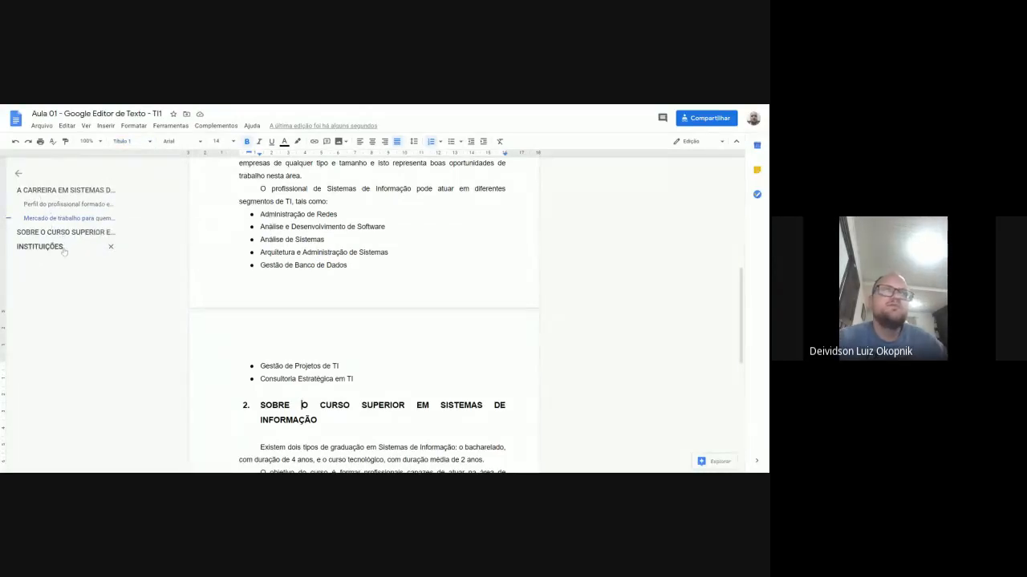
{"action": "scroll", "coordinate": [361, 321], "scroll_direction": "up", "scroll_amount": 8}
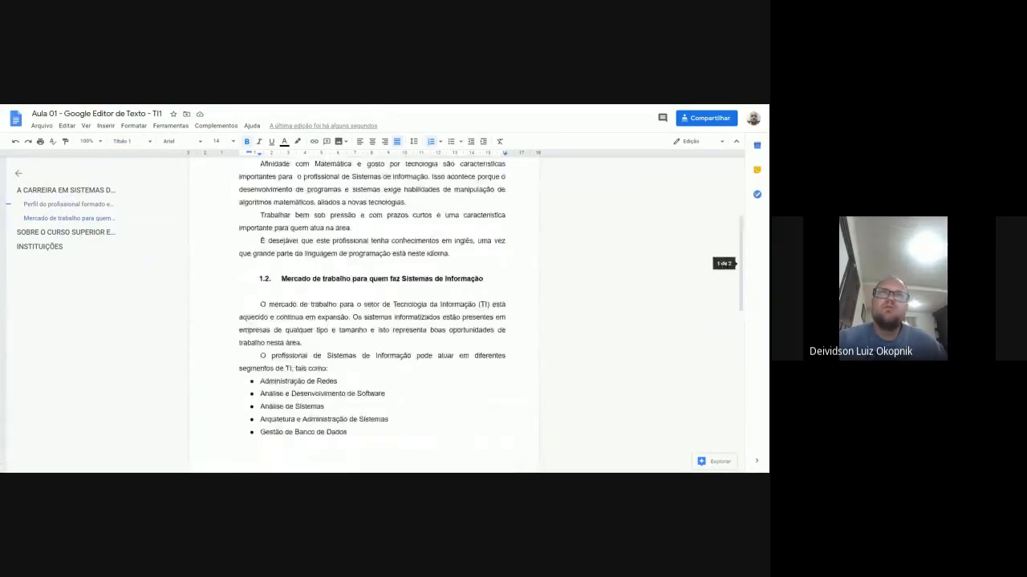
{"action": "scroll", "coordinate": [361, 321], "scroll_direction": "down", "scroll_amount": 15}
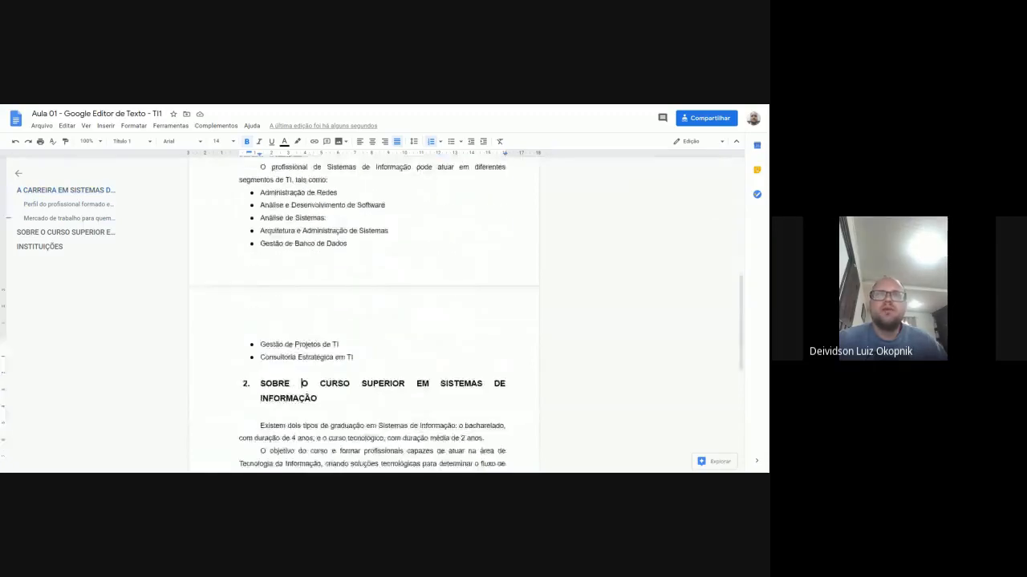
{"action": "scroll", "coordinate": [361, 321], "scroll_direction": "up", "scroll_amount": 15}
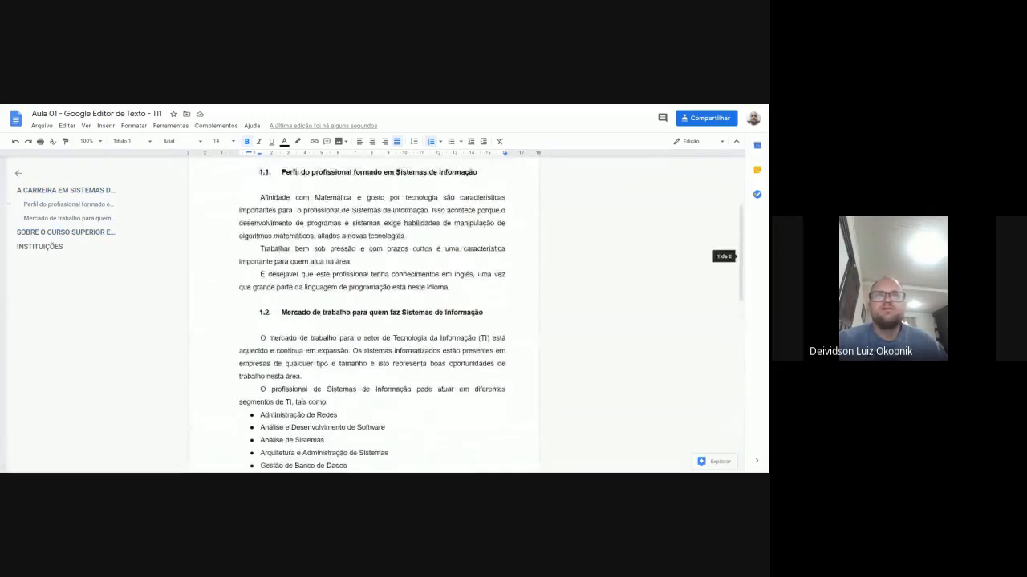
{"action": "scroll", "coordinate": [361, 321], "scroll_direction": "up", "scroll_amount": 1}
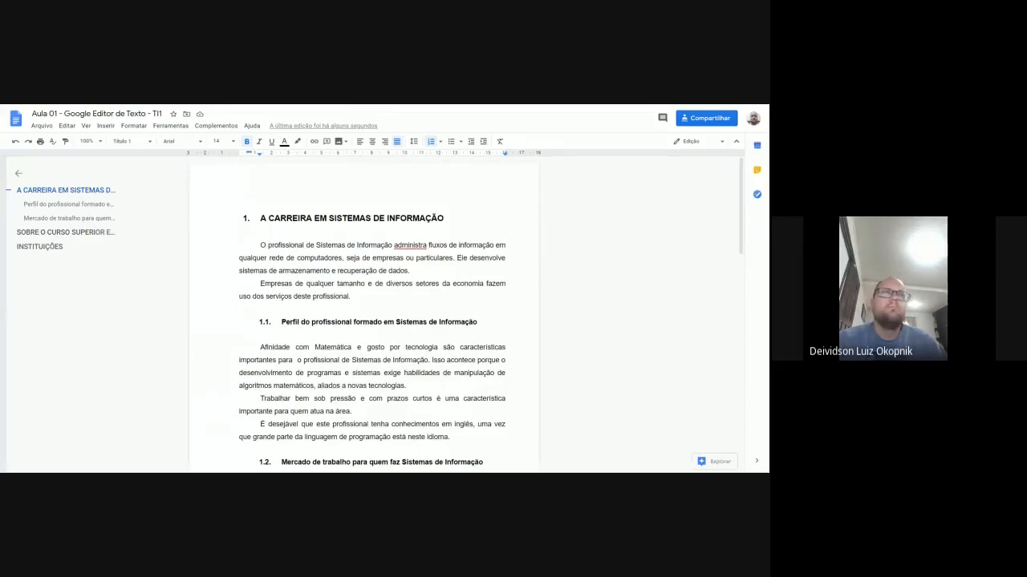
{"action": "scroll", "coordinate": [364, 313], "scroll_direction": "down", "scroll_amount": 2}
{"action": "scroll", "coordinate": [365, 313], "scroll_direction": "up", "scroll_amount": 2}
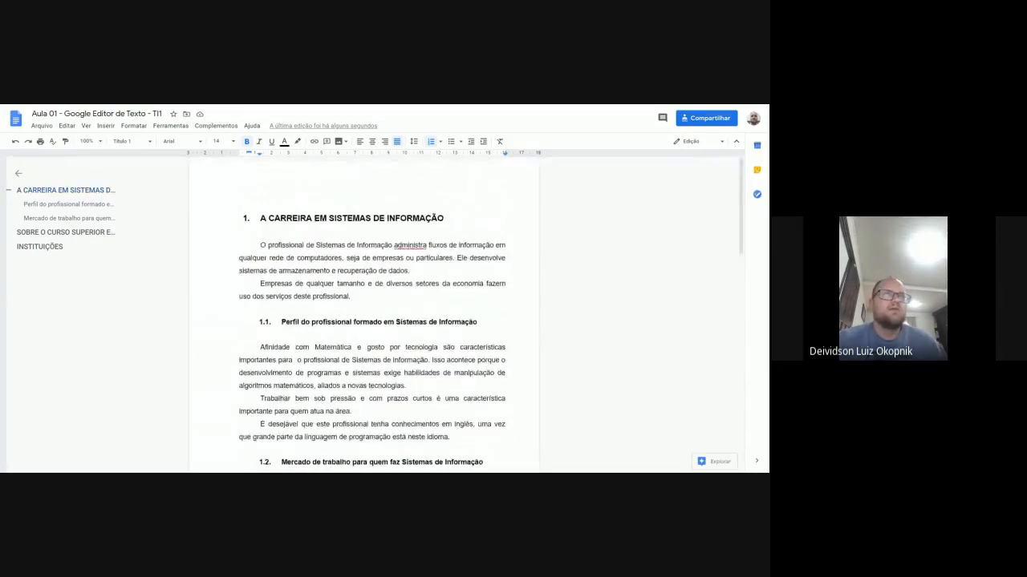
Navigate between the document's sections through the outline headings, finishing at "A CARREIRA EM SISTEMAS DE INFORMAÇÃO".
{"action": "left_click", "coordinate": [72, 205]}
{"action": "left_click", "coordinate": [69, 218]}
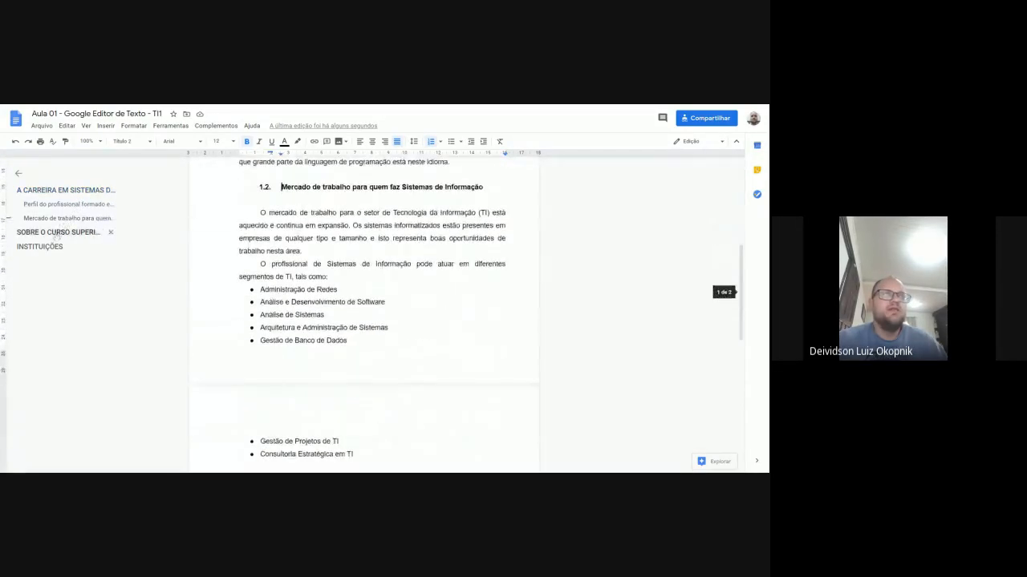
{"action": "left_click", "coordinate": [64, 232]}
{"action": "left_click", "coordinate": [44, 248]}
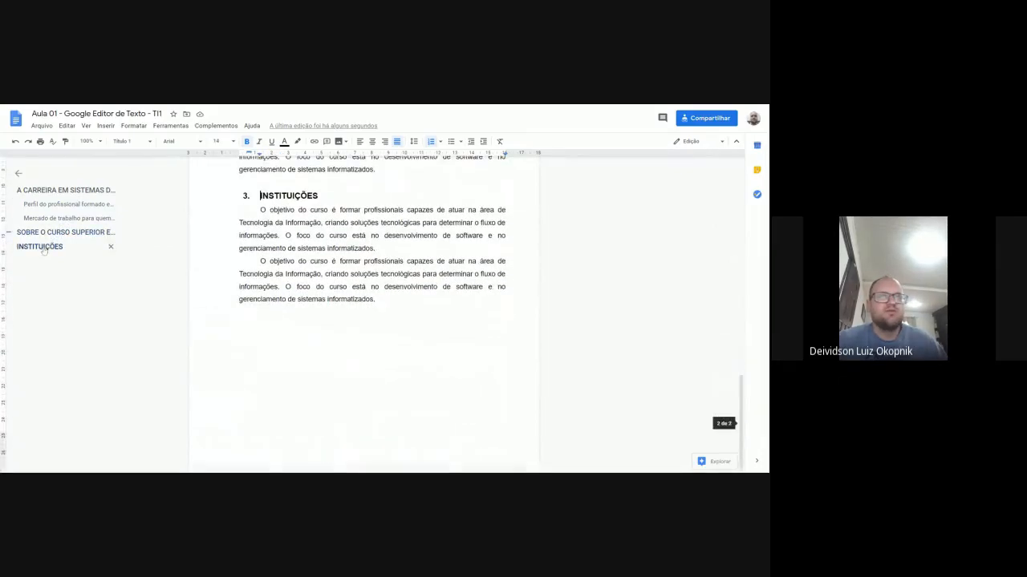
{"action": "left_click", "coordinate": [58, 232]}
{"action": "scroll", "coordinate": [64, 221], "scroll_direction": "up", "scroll_amount": 6}
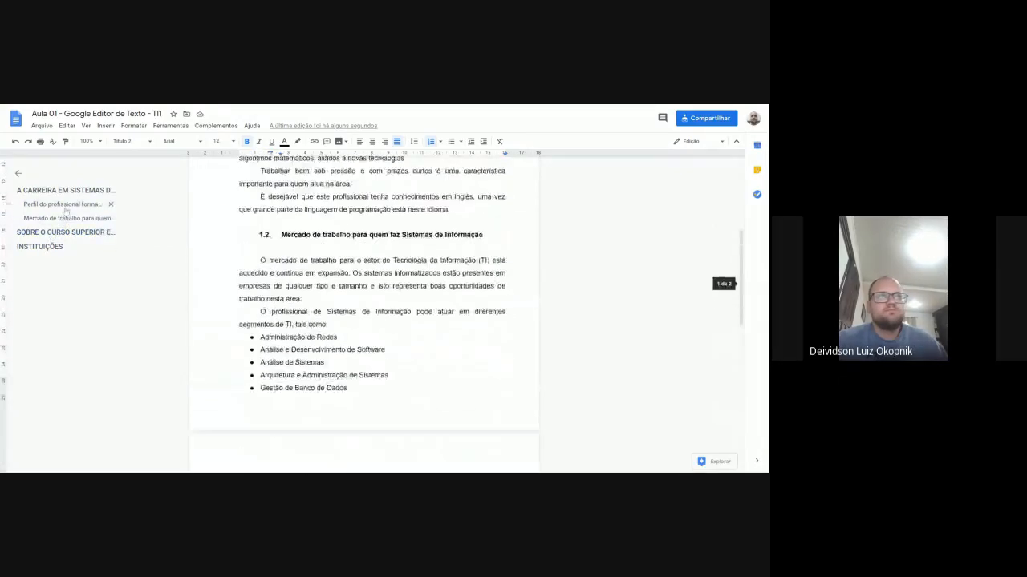
{"action": "left_click", "coordinate": [77, 207]}
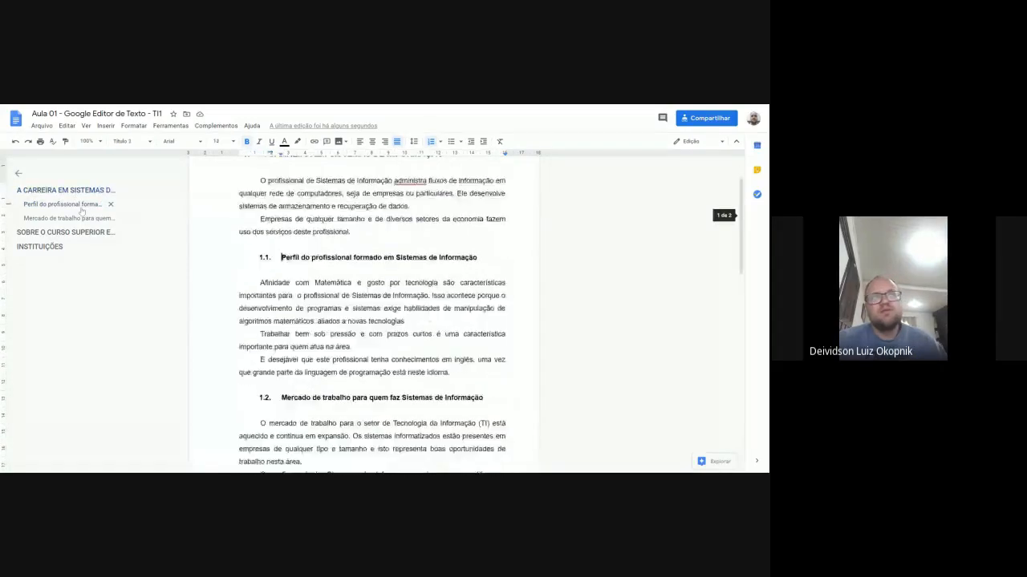
{"action": "left_click", "coordinate": [77, 222]}
{"action": "left_click", "coordinate": [55, 249]}
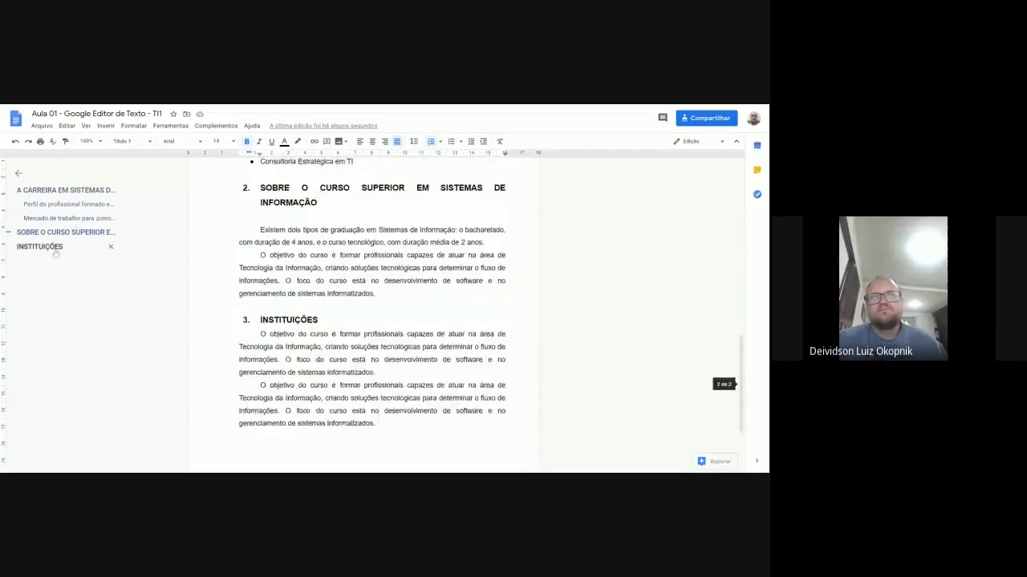
{"action": "left_click", "coordinate": [74, 219]}
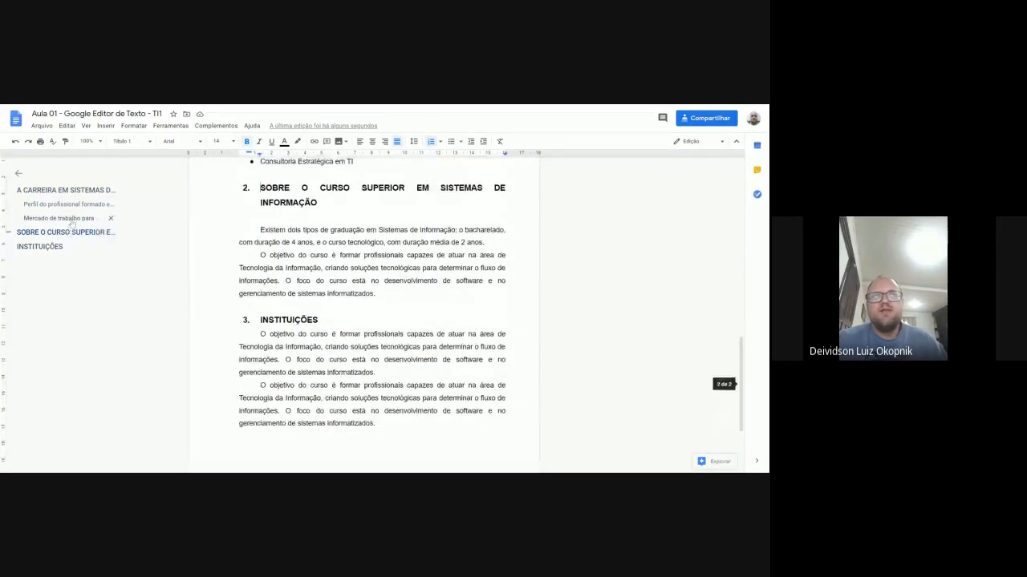
{"action": "left_click", "coordinate": [72, 193]}
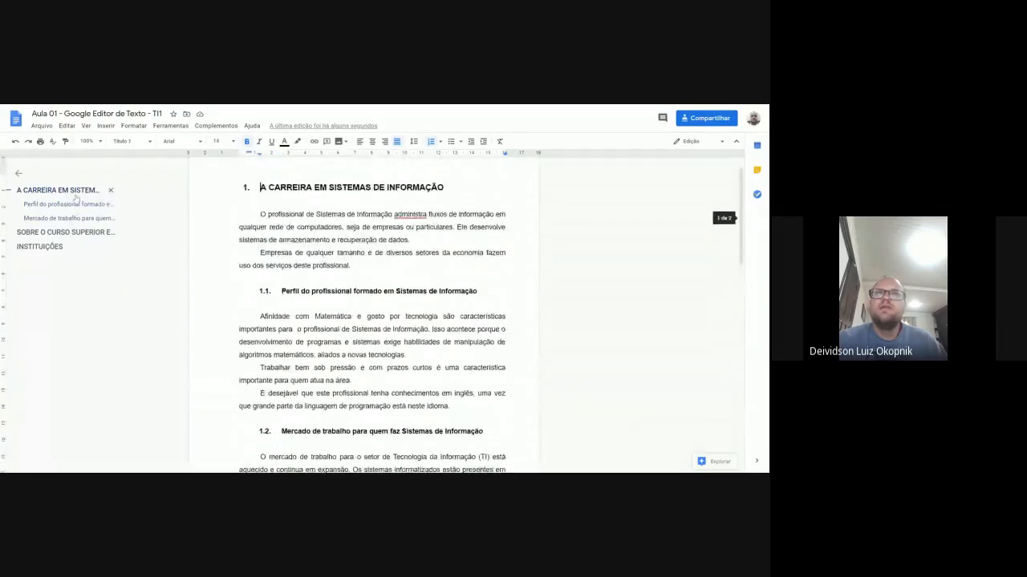
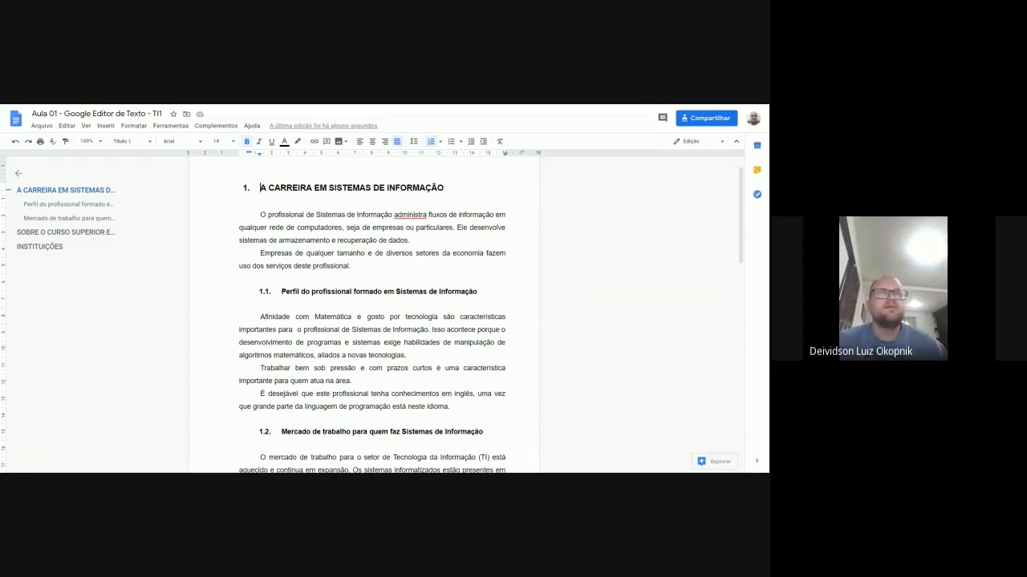
{"action": "left_click", "coordinate": [105, 126]}
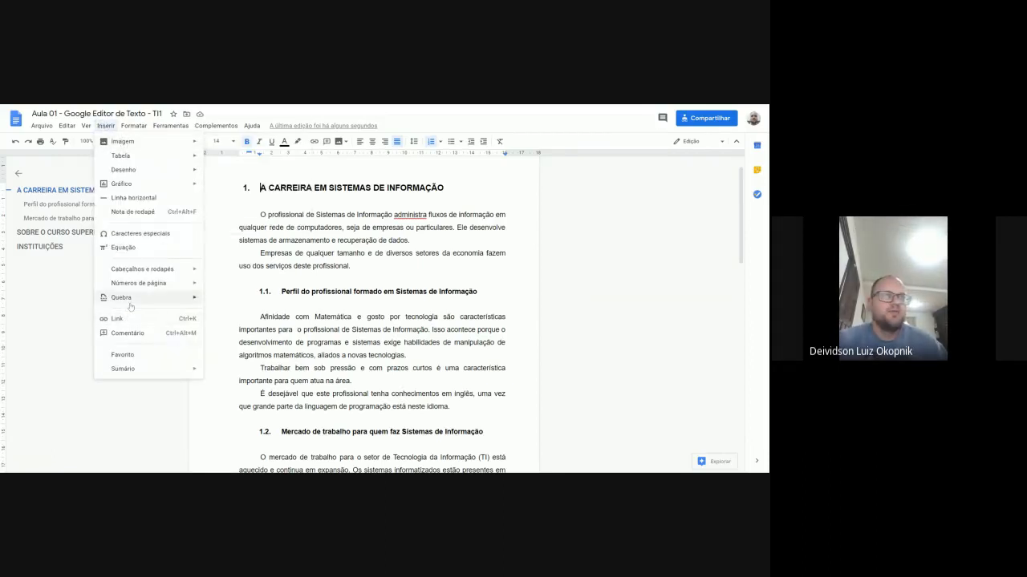
{"action": "mouse_move", "coordinate": [131, 306]}
{"action": "left_click", "coordinate": [377, 265]}
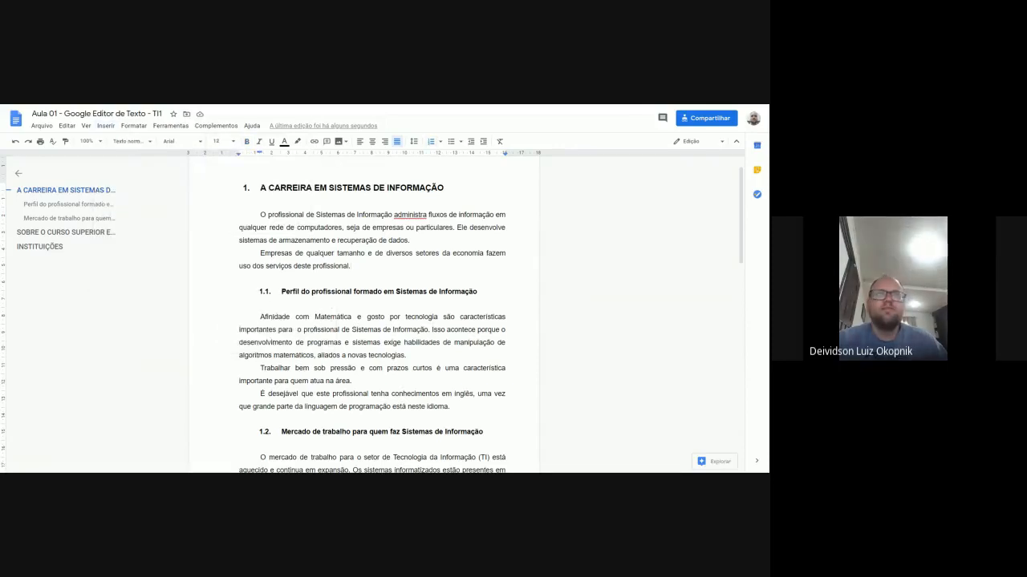
Insert three empty lines before the heading "SOBRE O CURSO SUPERIOR EM SISTEMAS DE INFORMAÇÃO".
{"action": "scroll", "coordinate": [377, 265], "scroll_direction": "down", "scroll_amount": 2}
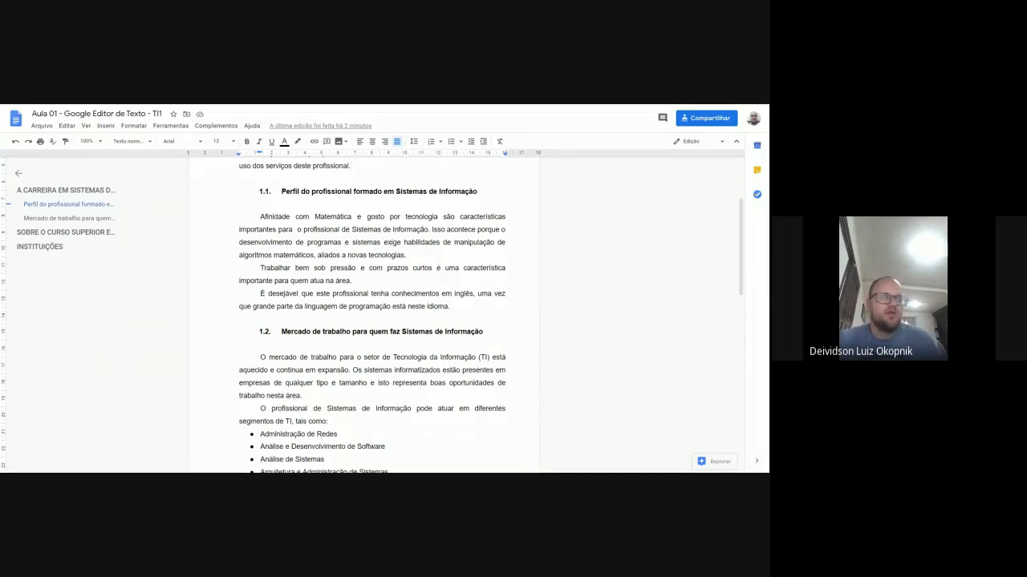
{"action": "scroll", "coordinate": [377, 312], "scroll_direction": "down", "scroll_amount": 3}
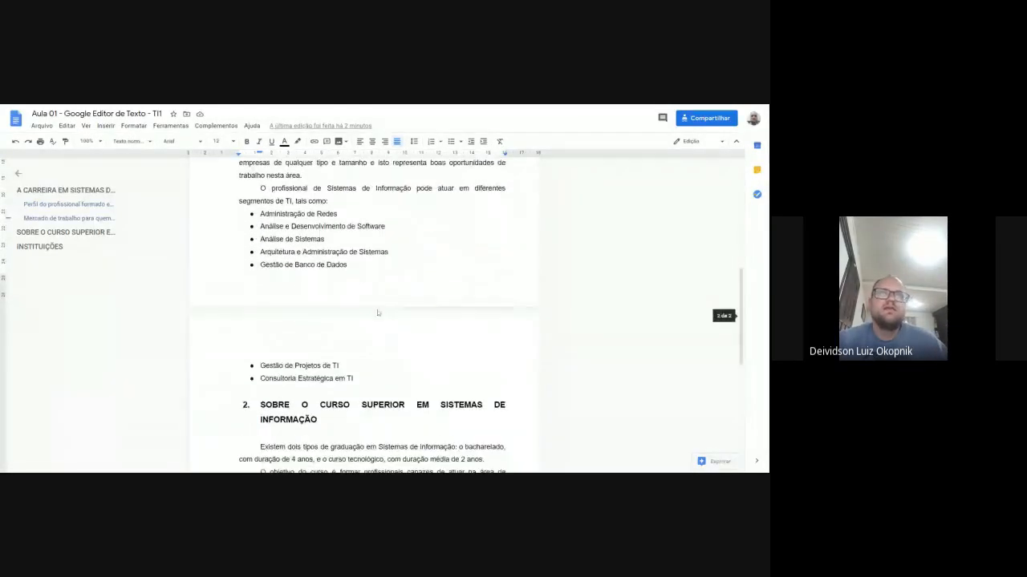
{"action": "scroll", "coordinate": [378, 312], "scroll_direction": "down", "scroll_amount": 1}
{"action": "scroll", "coordinate": [378, 312], "scroll_direction": "up", "scroll_amount": 5}
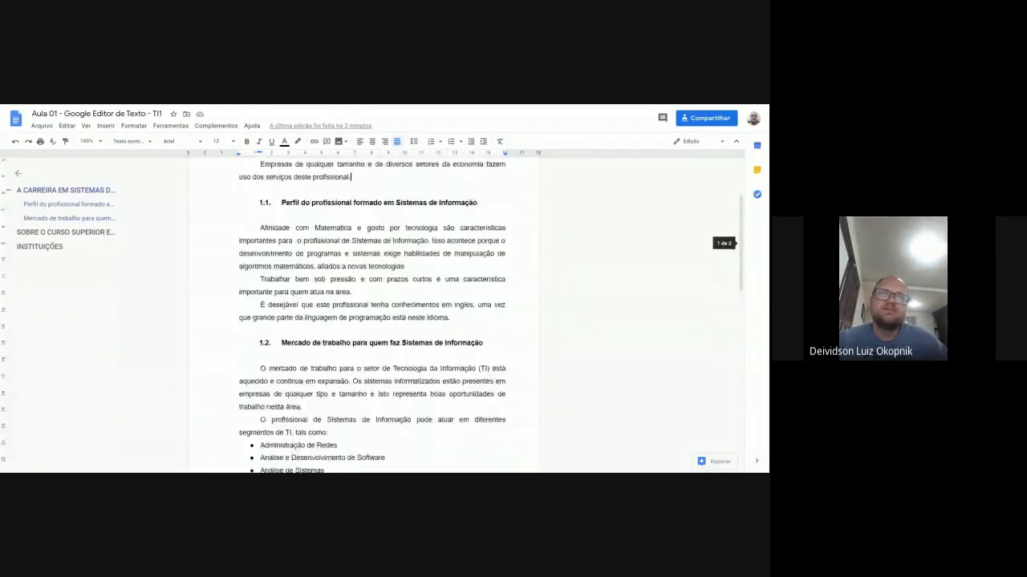
{"action": "scroll", "coordinate": [377, 312], "scroll_direction": "down", "scroll_amount": 5}
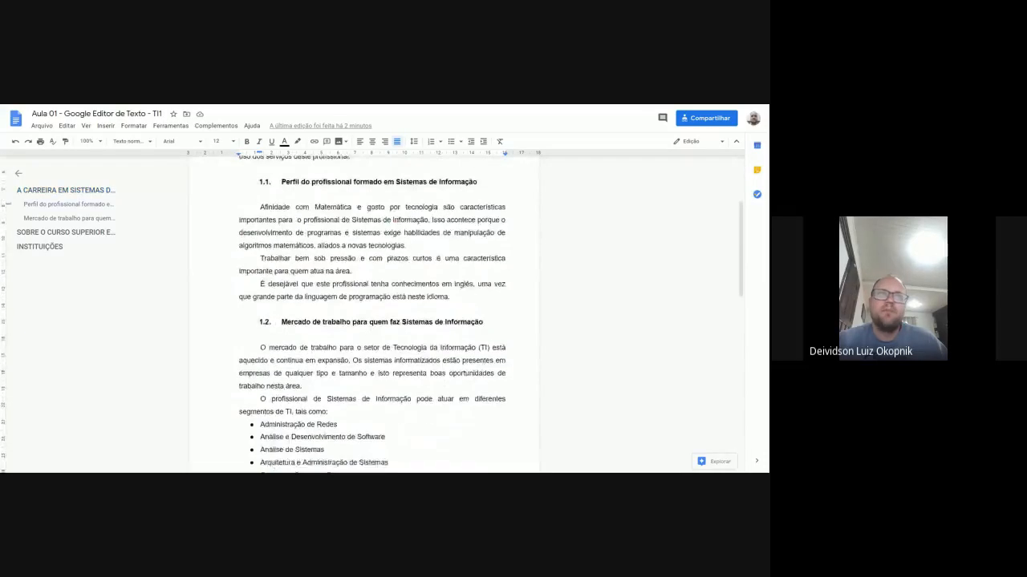
{"action": "scroll", "coordinate": [378, 312], "scroll_direction": "down", "scroll_amount": 4}
{"action": "left_click", "coordinate": [259, 234]}
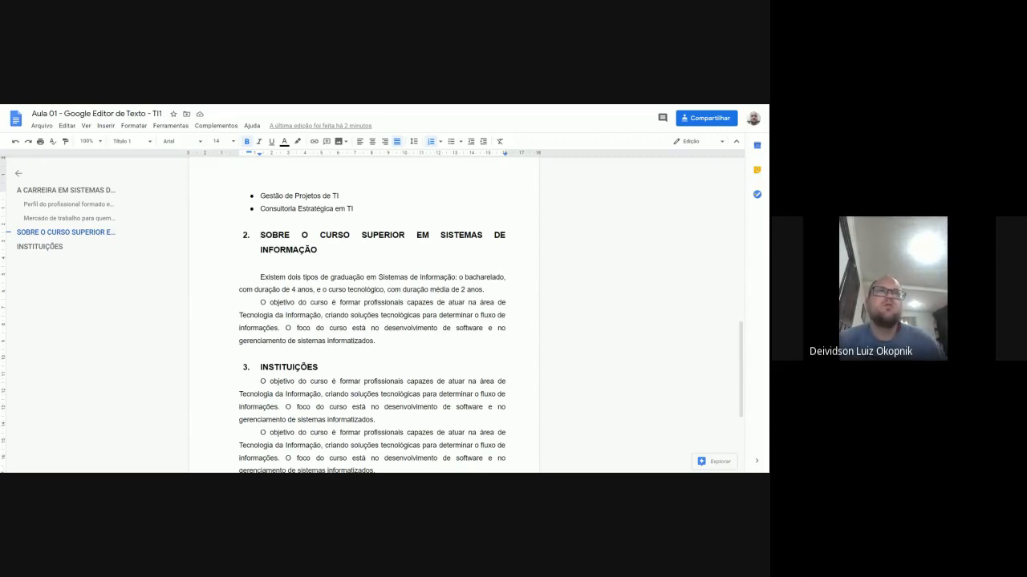
{"action": "key", "text": "Return"}
{"action": "key", "text": "Return"}
{"action": "key", "text": "Return"}
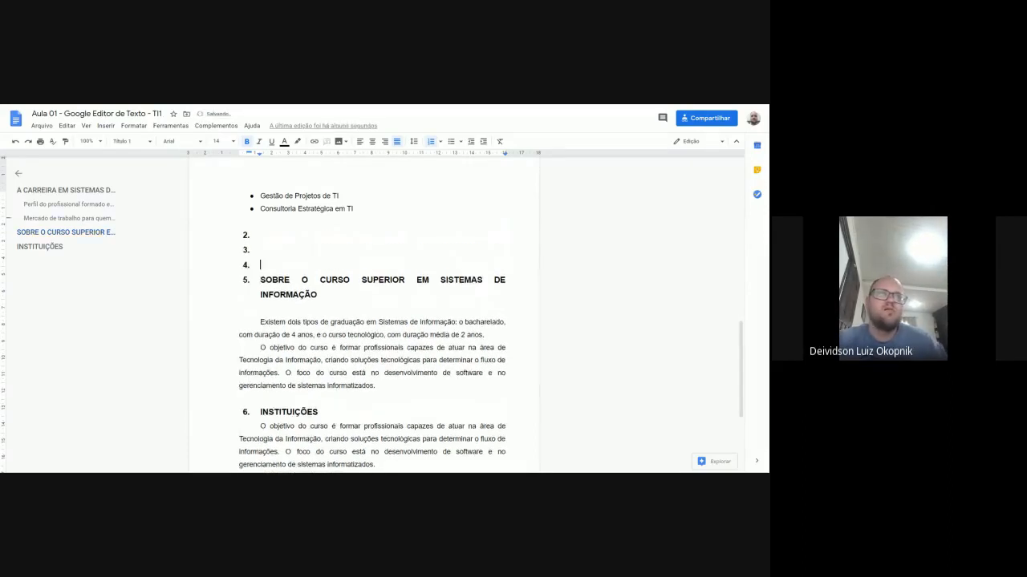
Remove the empty numbered lines above the heading "SOBRE O CURSO SUPERIOR EM SISTEMAS DE INFORMAÇÃO".
{"action": "key", "text": "BackSpace"}
{"action": "key", "text": "Up"}
{"action": "key", "text": "BackSpace"}
{"action": "key", "text": "Up"}
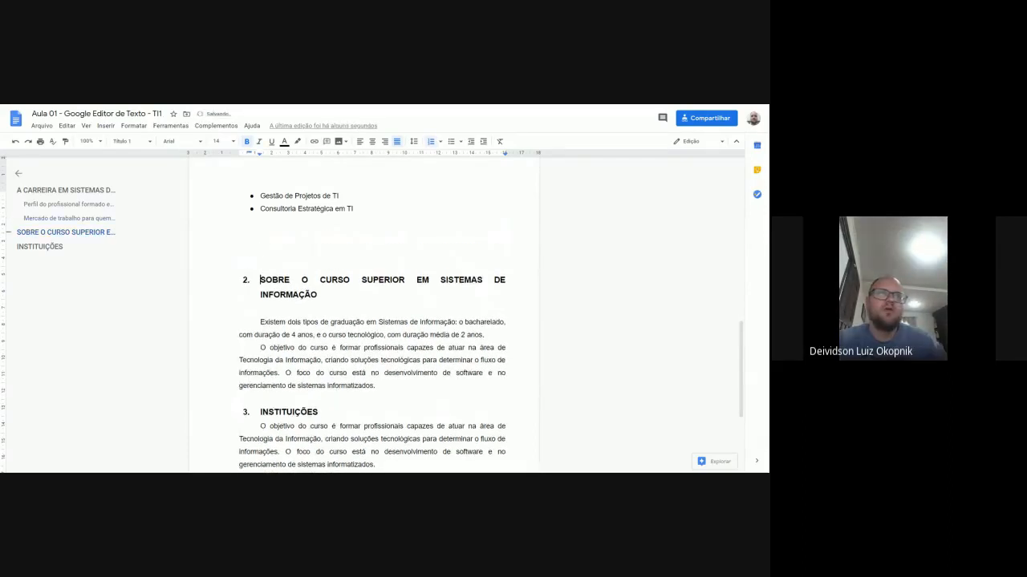
{"action": "key", "text": "Up"}
Push the heading "SOBRE O CURSO SUPERIOR EM SISTEMAS DE INFORMAÇÃO" onto the next page by adding empty lines above it.
{"action": "key", "text": "Return"}
{"action": "key", "text": "Return"}
{"action": "key", "text": "Return"}
{"action": "key", "text": "Return"}
{"action": "key", "text": "Return"}
{"action": "key", "text": "Return"}
{"action": "key", "text": "Return"}
{"action": "scroll", "coordinate": [364, 313], "scroll_direction": "down", "scroll_amount": 4}
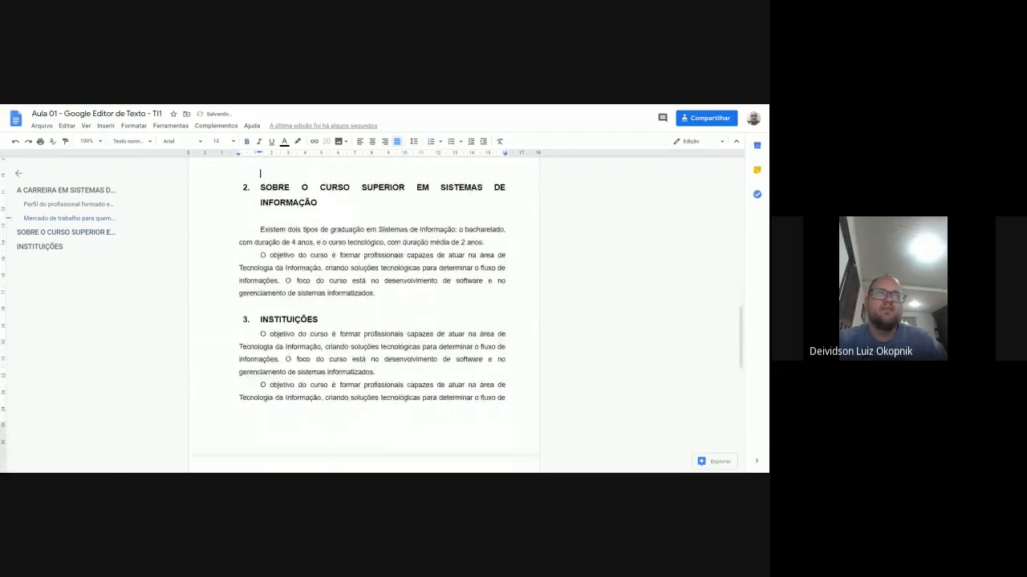
{"action": "key", "text": "Return"}
{"action": "key", "text": "Return"}
{"action": "key", "text": "Return"}
{"action": "key", "text": "Return"}
{"action": "key", "text": "Return"}
{"action": "key", "text": "Return"}
{"action": "key", "text": "Return"}
{"action": "scroll", "coordinate": [365, 312], "scroll_direction": "down", "scroll_amount": 4}
{"action": "scroll", "coordinate": [364, 313], "scroll_direction": "up", "scroll_amount": 3}
{"action": "key", "text": "Return"}
{"action": "key", "text": "Return"}
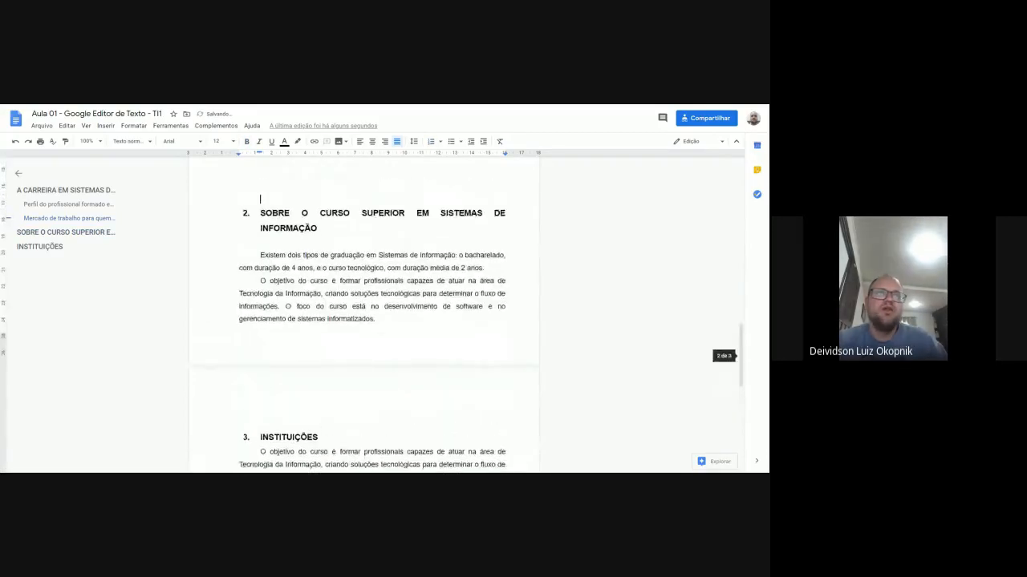
{"action": "key", "text": "Return"}
{"action": "key", "text": "Return"}
{"action": "key", "text": "Return"}
{"action": "key", "text": "Return"}
{"action": "key", "text": "Return"}
{"action": "key", "text": "Return"}
{"action": "key", "text": "Return"}
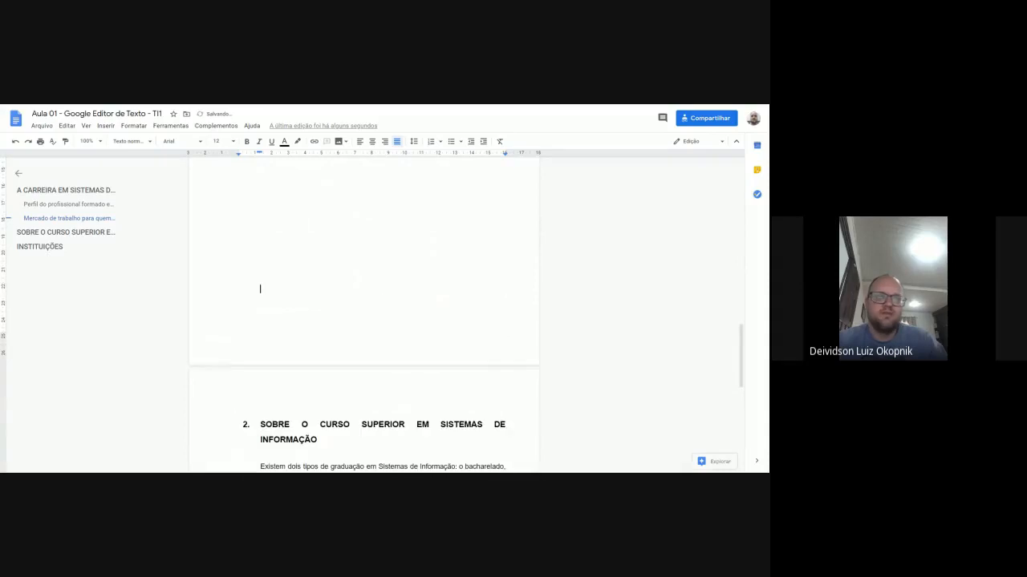
{"action": "scroll", "coordinate": [364, 313], "scroll_direction": "down", "scroll_amount": 3}
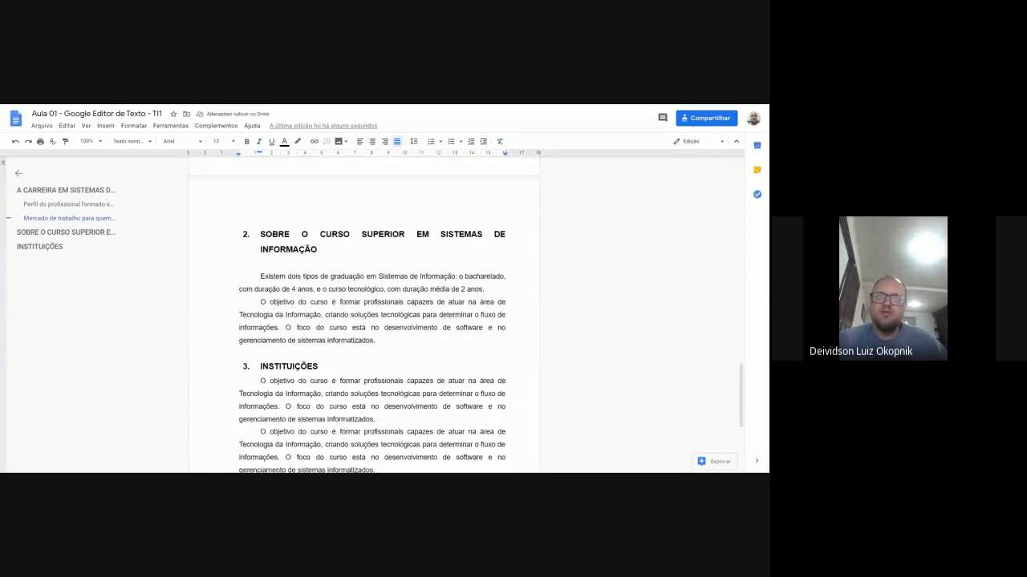
{"action": "scroll", "coordinate": [260, 335], "scroll_direction": "up", "scroll_amount": 10}
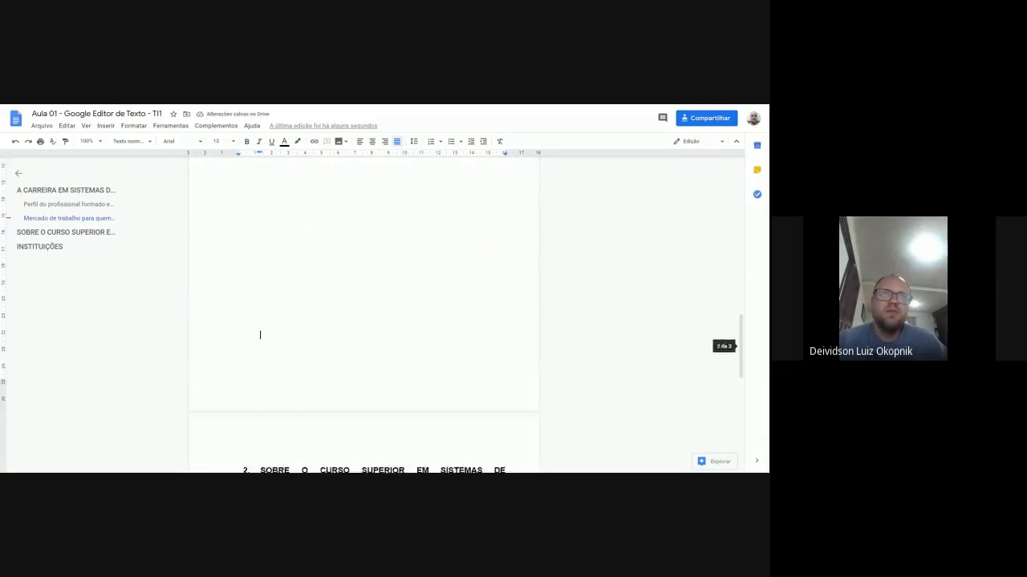
Copy the first paragraph of section 1.2 and paste it three times below "Consultoria Estratégica em TI", the third as a new paragraph.
{"action": "scroll", "coordinate": [364, 313], "scroll_direction": "up", "scroll_amount": 5}
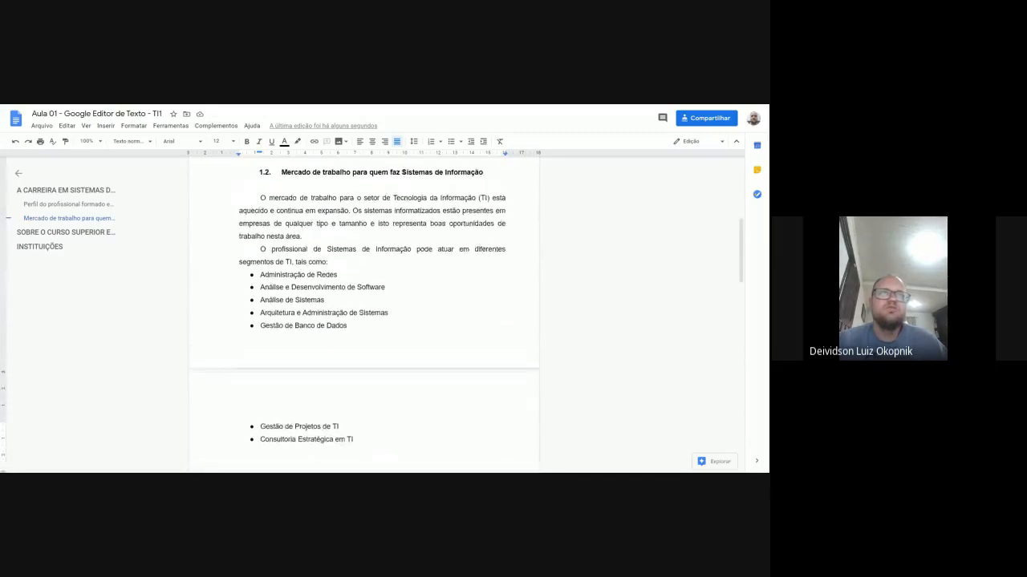
{"action": "left_click_drag", "start_coordinate": [304, 298], "coordinate": [260, 257]}
{"action": "key", "text": "ctrl+c"}
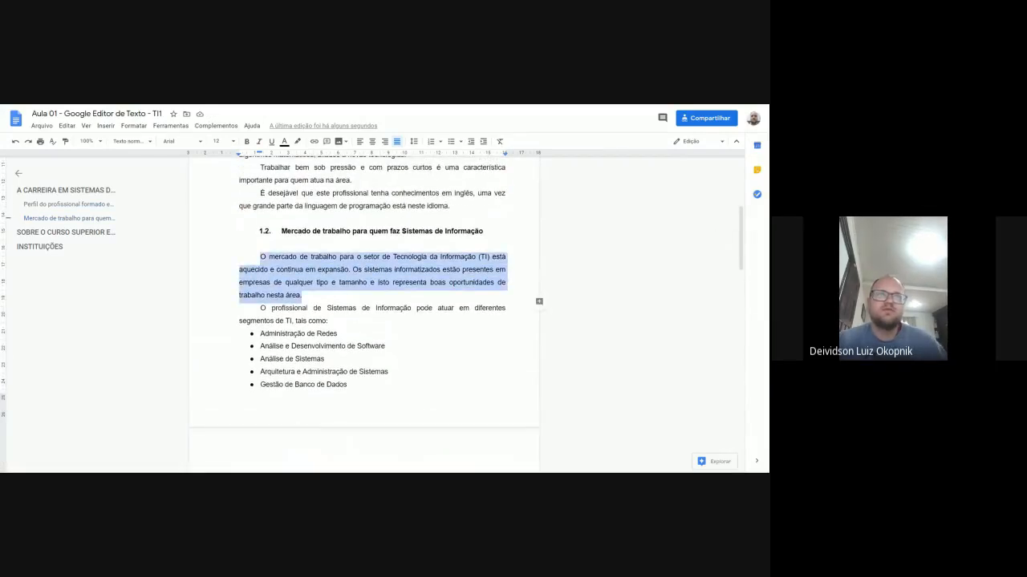
{"action": "scroll", "coordinate": [337, 346], "scroll_direction": "down", "scroll_amount": 4}
{"action": "scroll", "coordinate": [337, 346], "scroll_direction": "down", "scroll_amount": 1}
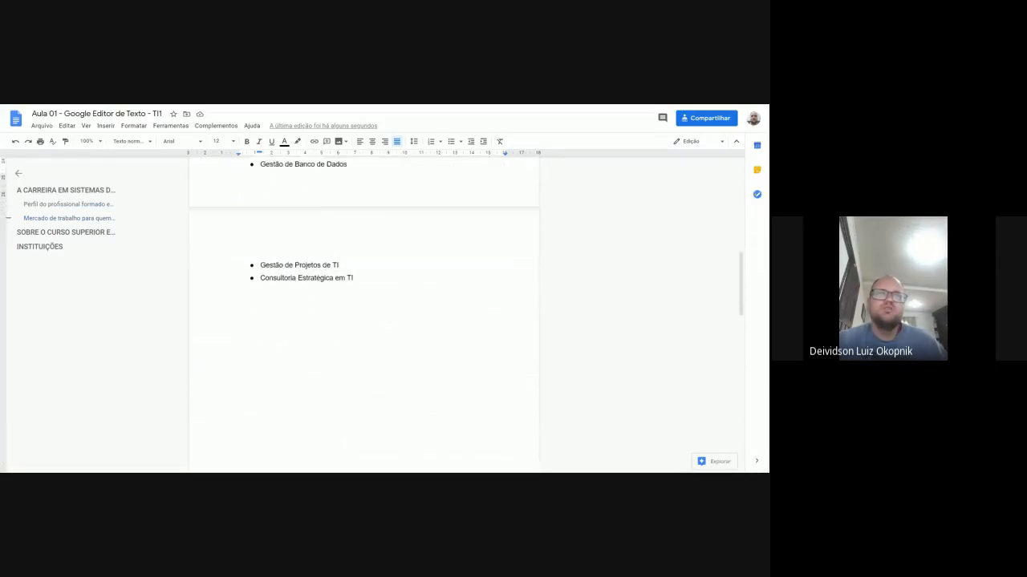
{"action": "left_click", "coordinate": [261, 292]}
{"action": "key", "text": "ctrl+v"}
{"action": "key", "text": "ctrl+v"}
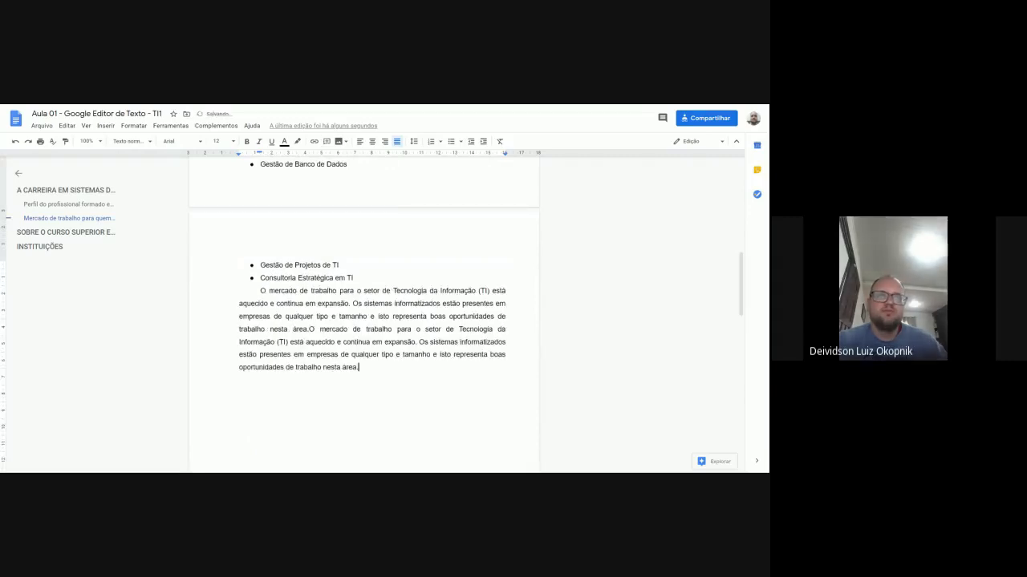
{"action": "key", "text": "Return"}
{"action": "key", "text": "ctrl+v"}
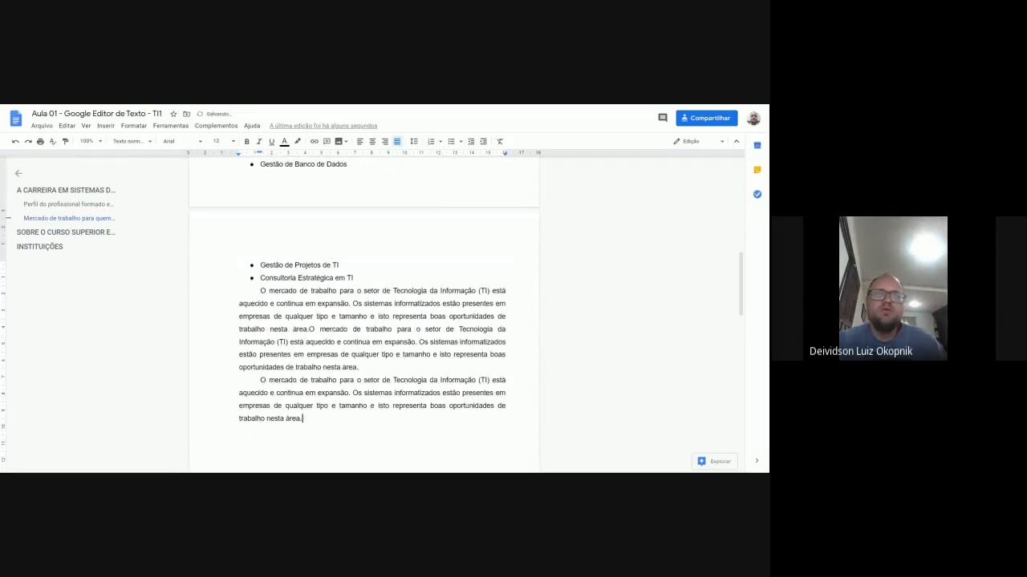
Delete the empty lines above the section 2 heading so that it starts at the top of its page.
{"action": "scroll", "coordinate": [363, 313], "scroll_direction": "down", "scroll_amount": 10}
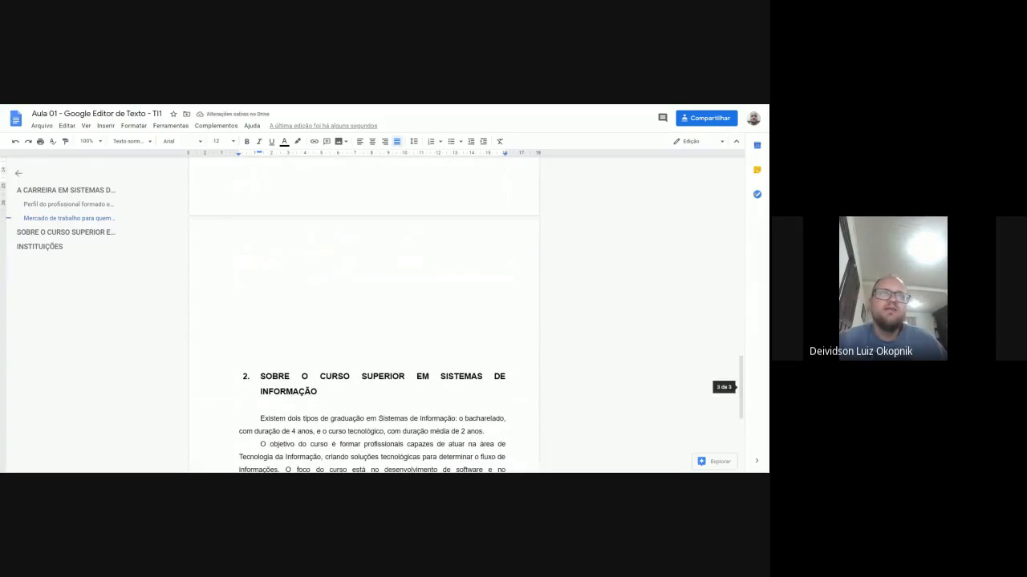
{"action": "left_click", "coordinate": [261, 273]}
{"action": "key", "text": "Down"}
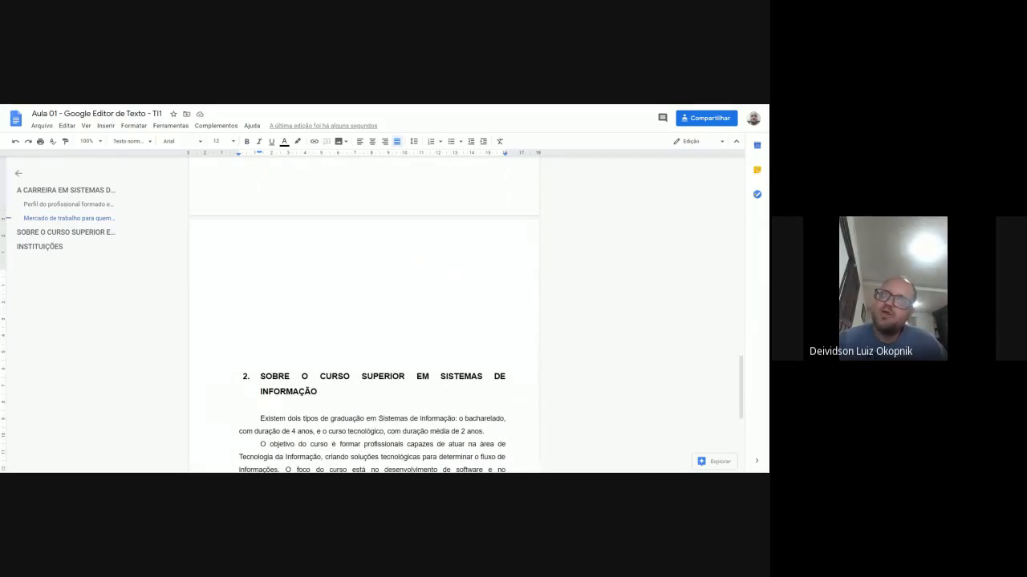
{"action": "key", "text": "Delete"}
{"action": "key", "text": "Delete"}
{"action": "key", "text": "Delete"}
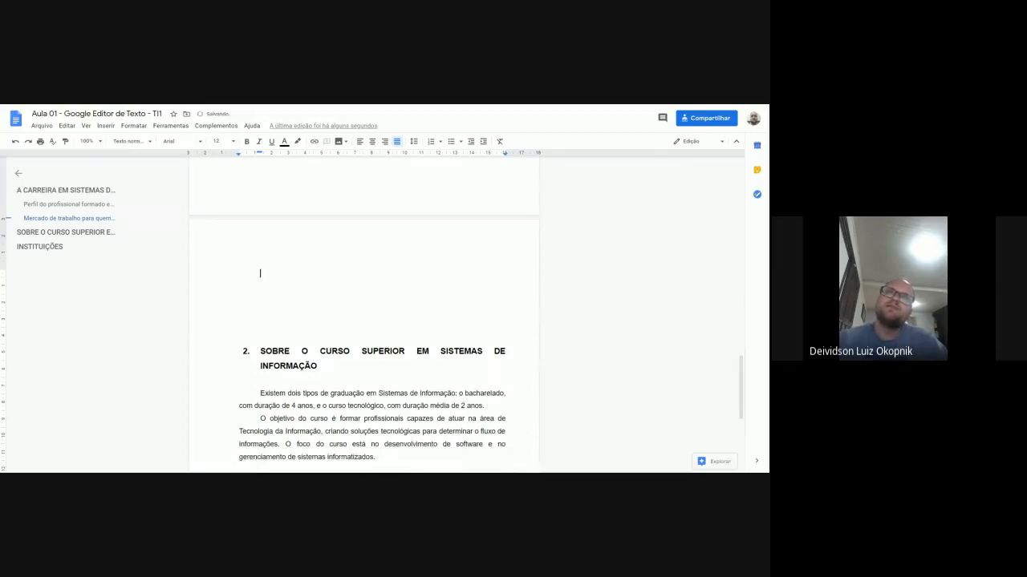
{"action": "key", "text": "BackSpace"}
{"action": "key", "text": "Delete"}
{"action": "key", "text": "Delete"}
{"action": "key", "text": "Delete"}
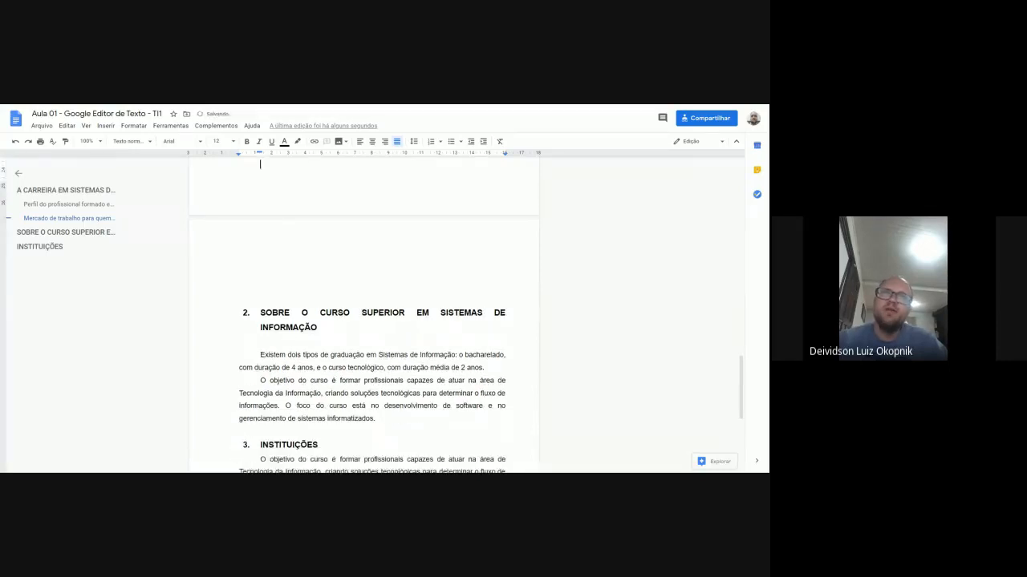
{"action": "key", "text": "Delete"}
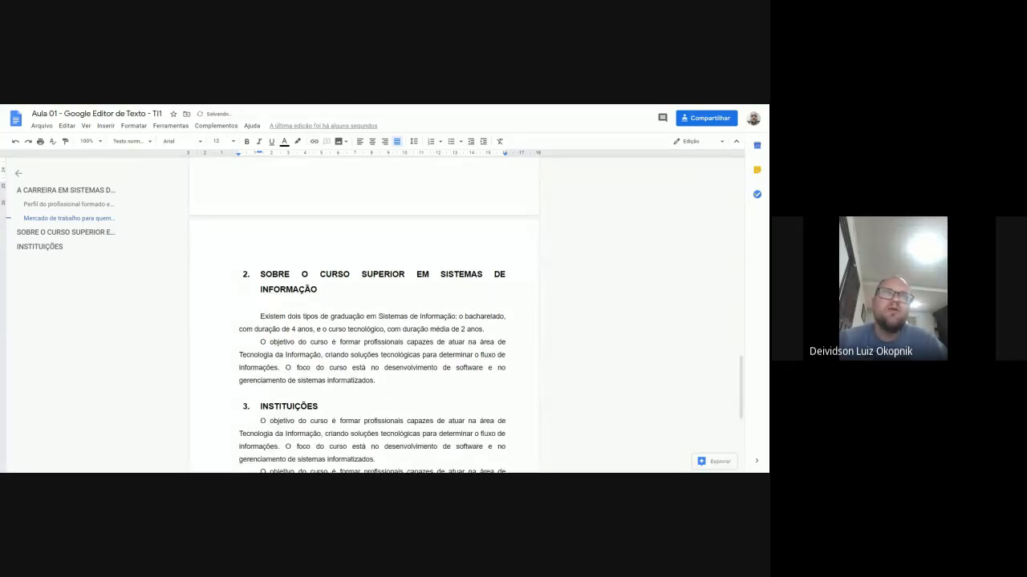
{"action": "key", "text": "Down"}
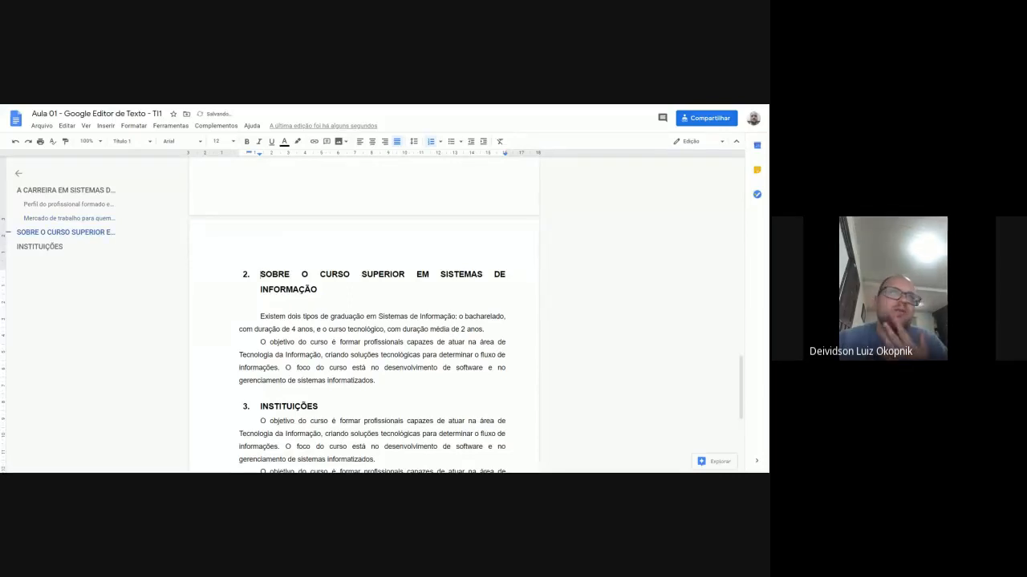
Delete the remaining empty lines between the pasted "O mercado de trabalho" text and the section 2 heading.
{"action": "key", "text": "Up"}
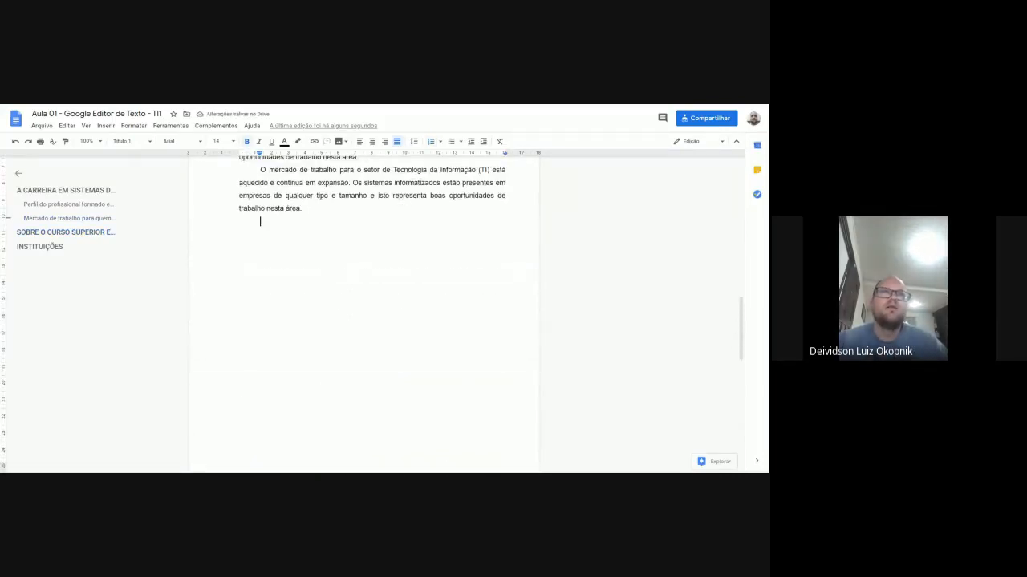
{"action": "key", "text": "Delete"}
{"action": "key", "text": "Delete"}
{"action": "key", "text": "Delete"}
{"action": "key", "text": "Delete"}
{"action": "key", "text": "Delete"}
{"action": "key", "text": "Delete"}
{"action": "key", "text": "Delete"}
{"action": "key", "text": "Delete"}
{"action": "key", "text": "Delete"}
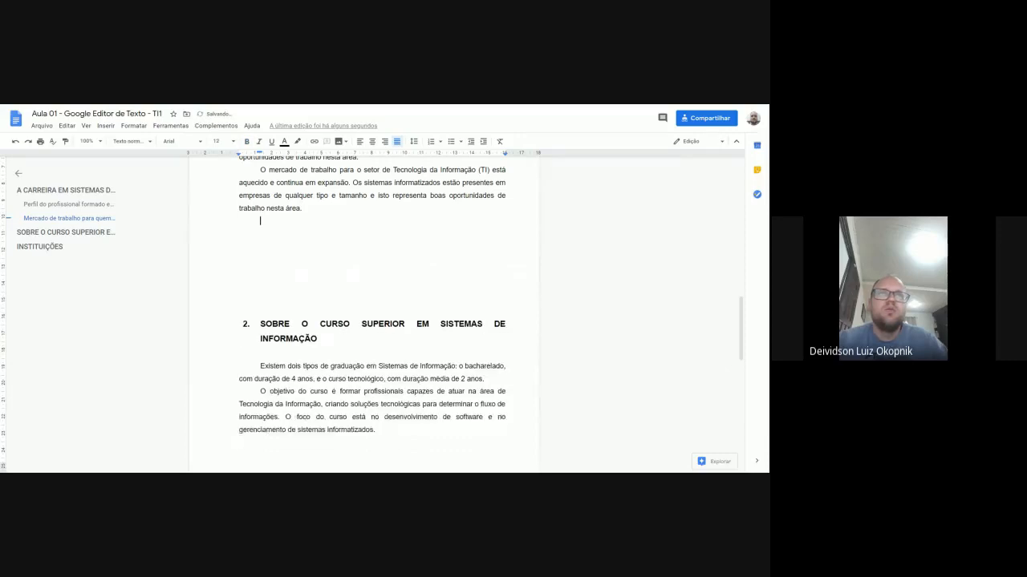
{"action": "key", "text": "Delete"}
{"action": "key", "text": "Delete"}
{"action": "key", "text": "Delete"}
{"action": "key", "text": "Delete"}
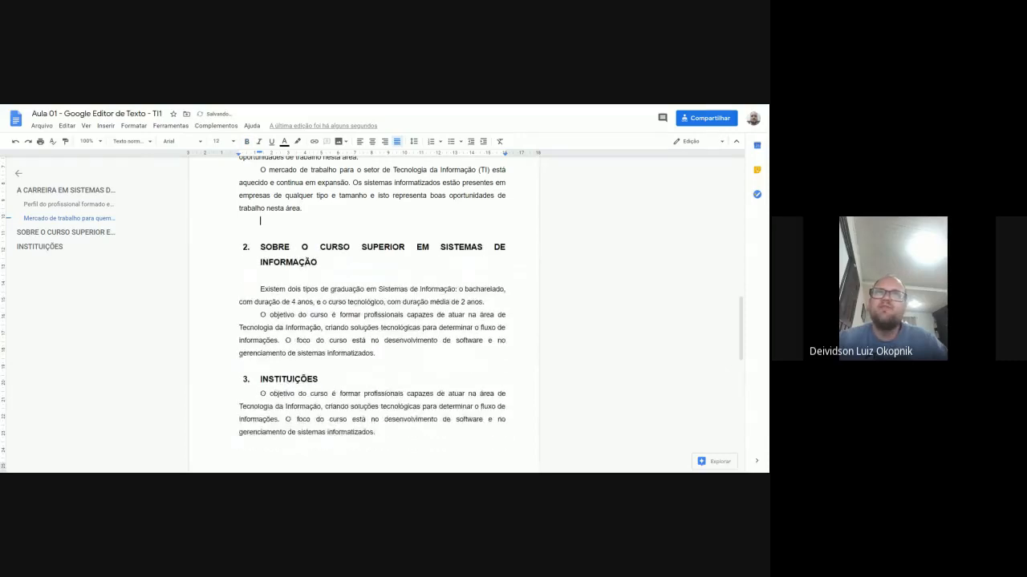
{"action": "key", "text": "Delete"}
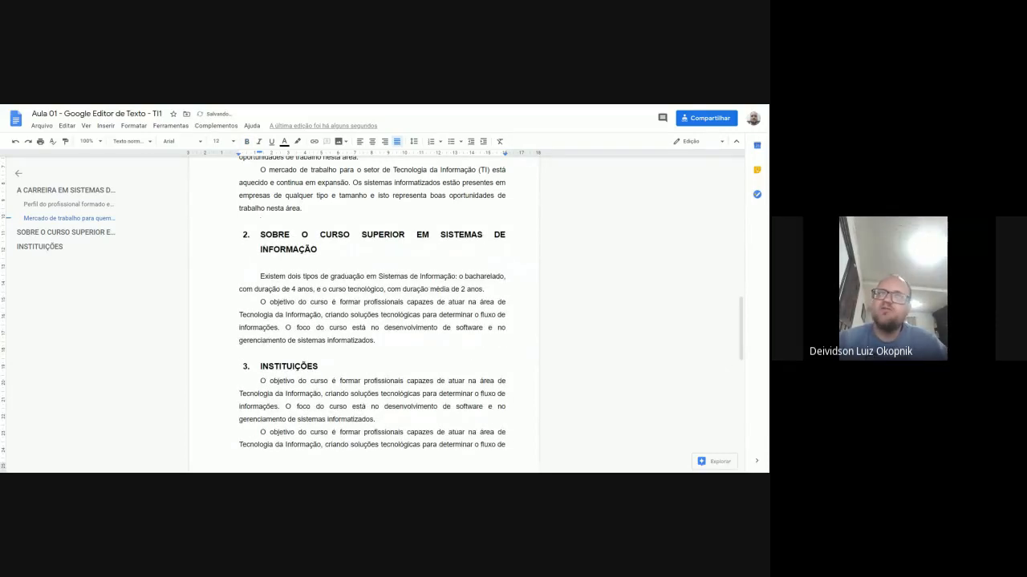
Insert a page break directly before the heading "SOBRE O CURSO SUPERIOR EM SISTEMAS DE INFORMAÇÃO" and check the following pages.
{"action": "left_click", "coordinate": [106, 127]}
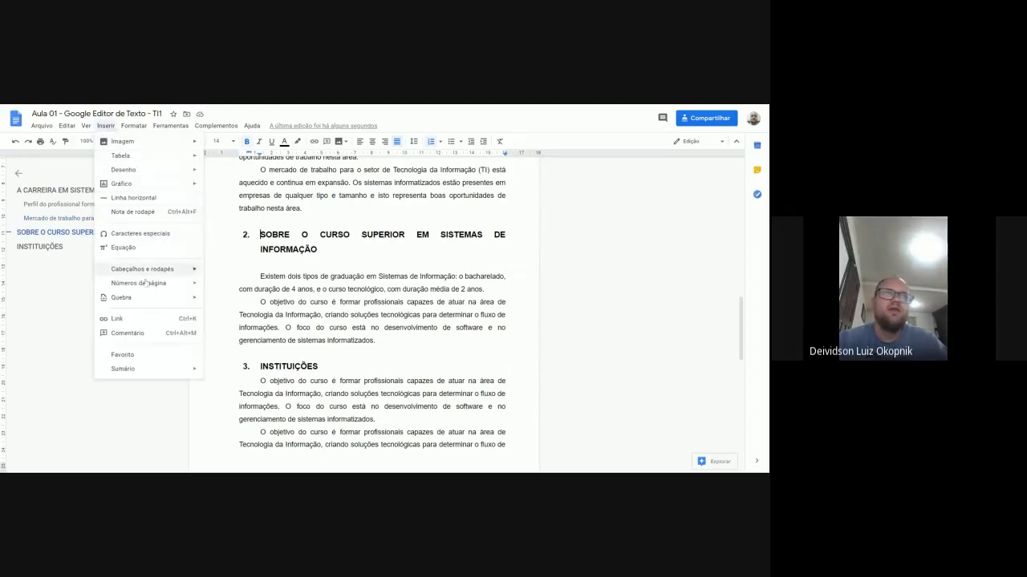
{"action": "mouse_move", "coordinate": [145, 300]}
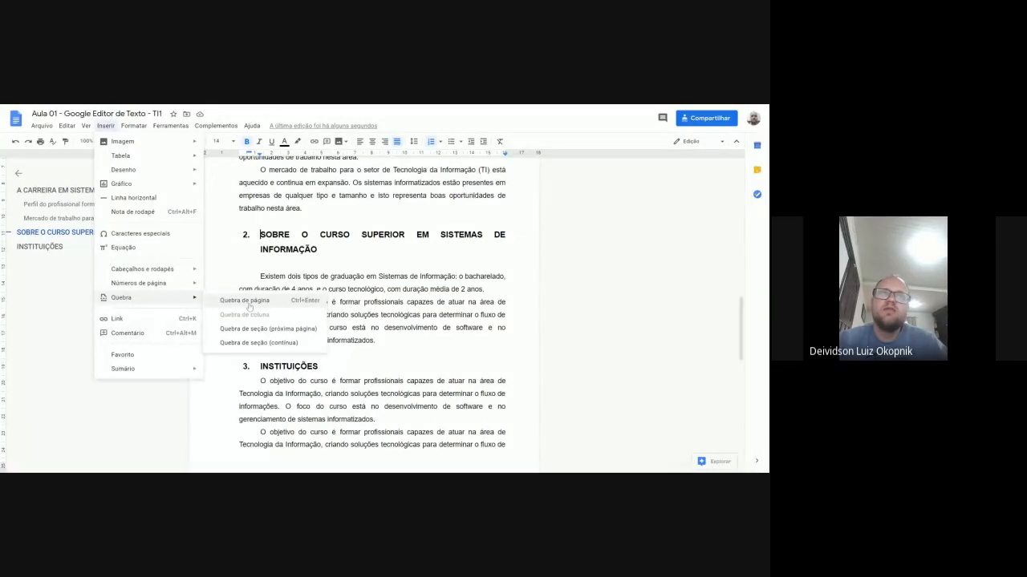
{"action": "left_click", "coordinate": [250, 308]}
{"action": "scroll", "coordinate": [364, 309], "scroll_direction": "up", "scroll_amount": 6}
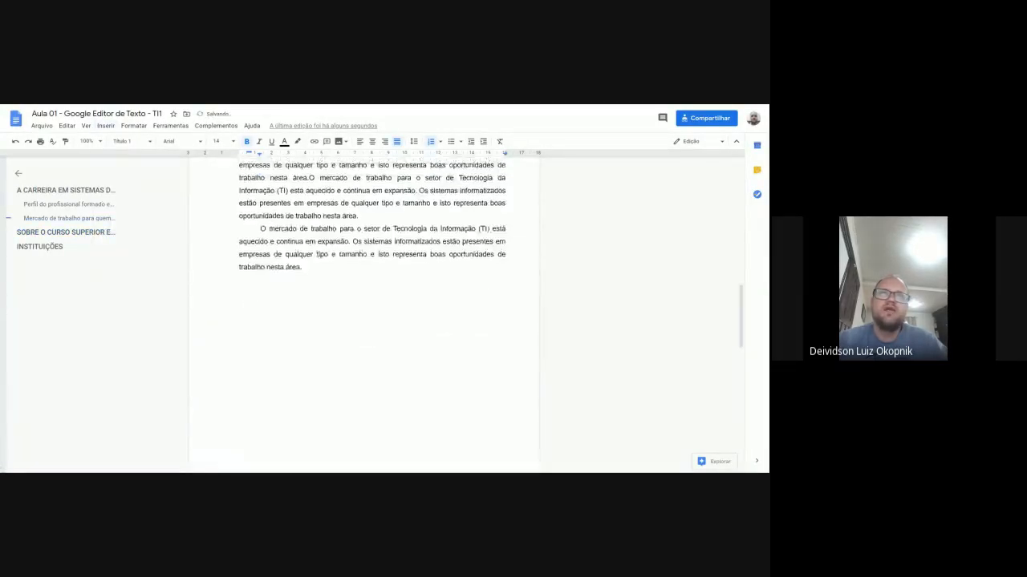
{"action": "scroll", "coordinate": [364, 309], "scroll_direction": "down", "scroll_amount": 9}
{"action": "scroll", "coordinate": [364, 321], "scroll_direction": "down", "scroll_amount": 3}
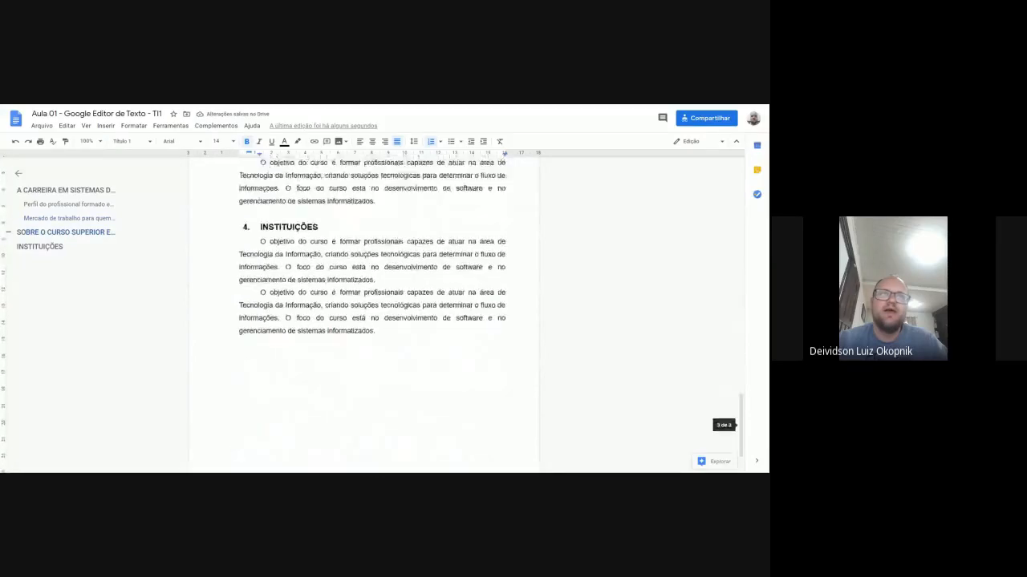
{"action": "scroll", "coordinate": [364, 321], "scroll_direction": "up", "scroll_amount": 7}
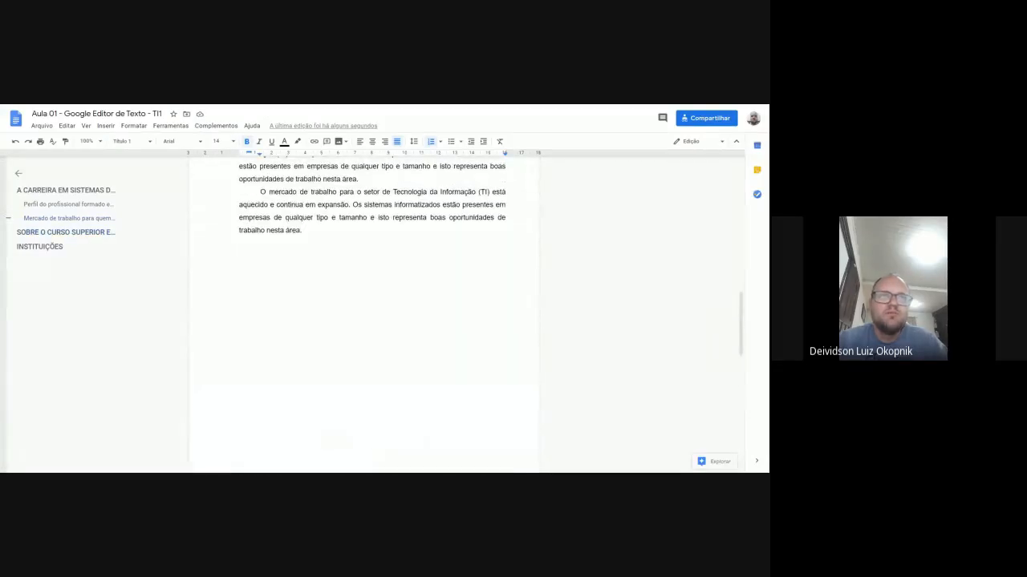
Remove the page break and the list numbering from the line above the section 2 heading.
{"action": "left_click", "coordinate": [304, 257]}
{"action": "key", "text": "BackSpace"}
{"action": "key", "text": "BackSpace"}
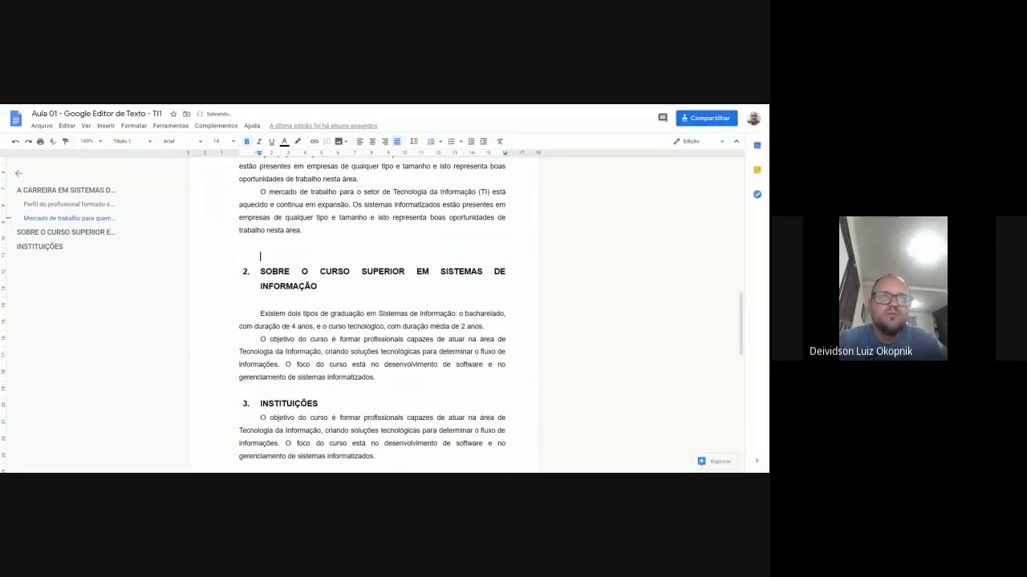
Insert a page break on the unnumbered line above the section 2 heading and delete the leftover empty line after it.
{"action": "left_click", "coordinate": [105, 125]}
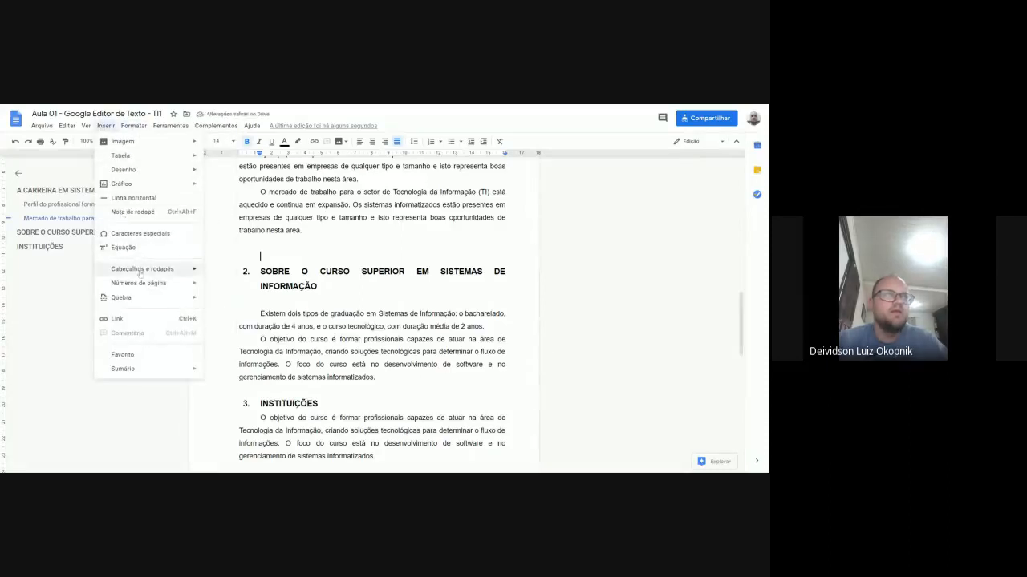
{"action": "mouse_move", "coordinate": [168, 298]}
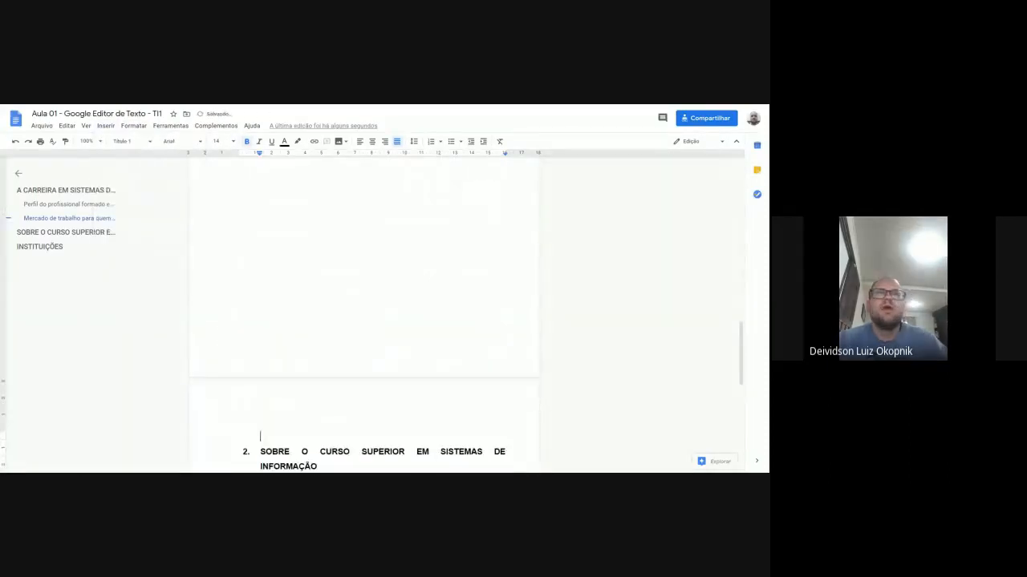
{"action": "scroll", "coordinate": [243, 308], "scroll_direction": "down", "scroll_amount": 3}
{"action": "key", "text": "Delete"}
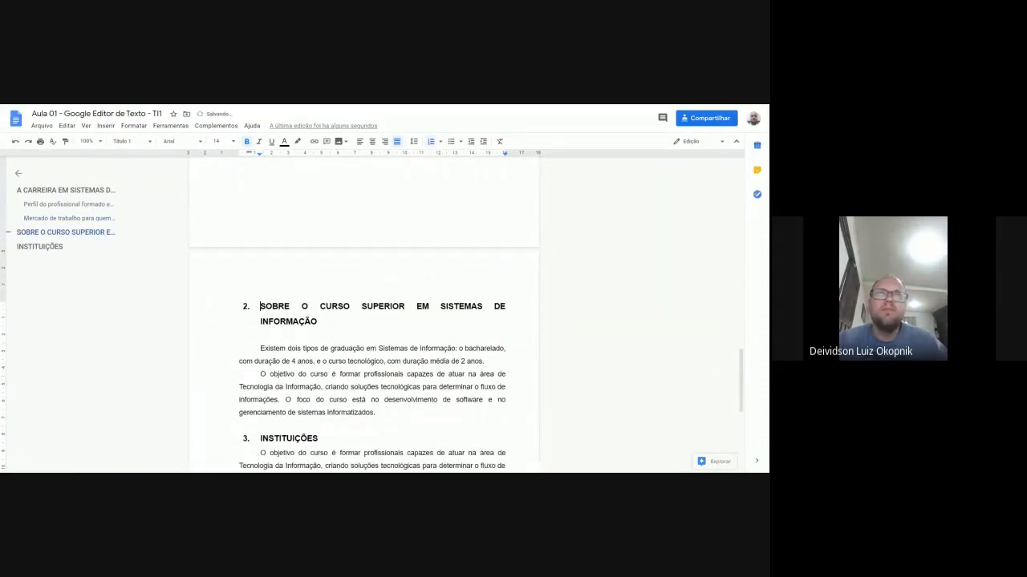
{"action": "scroll", "coordinate": [363, 313], "scroll_direction": "up", "scroll_amount": 5}
{"action": "scroll", "coordinate": [363, 313], "scroll_direction": "down", "scroll_amount": 5}
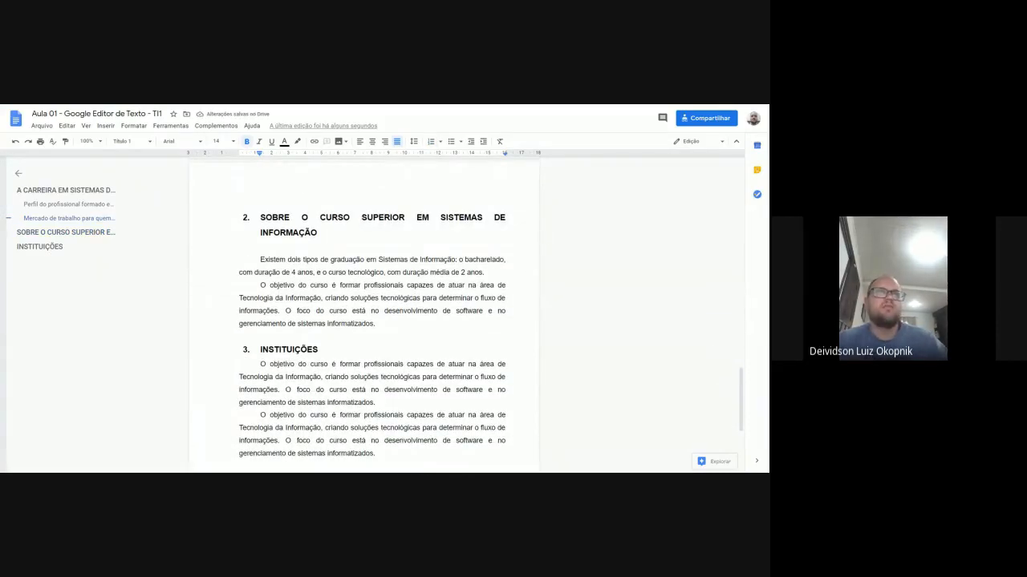
Duplicate the last "O mercado de trabalho" paragraph before the page break four times, twice within the same paragraph and twice as new paragraphs.
{"action": "scroll", "coordinate": [304, 266], "scroll_direction": "up", "scroll_amount": 5}
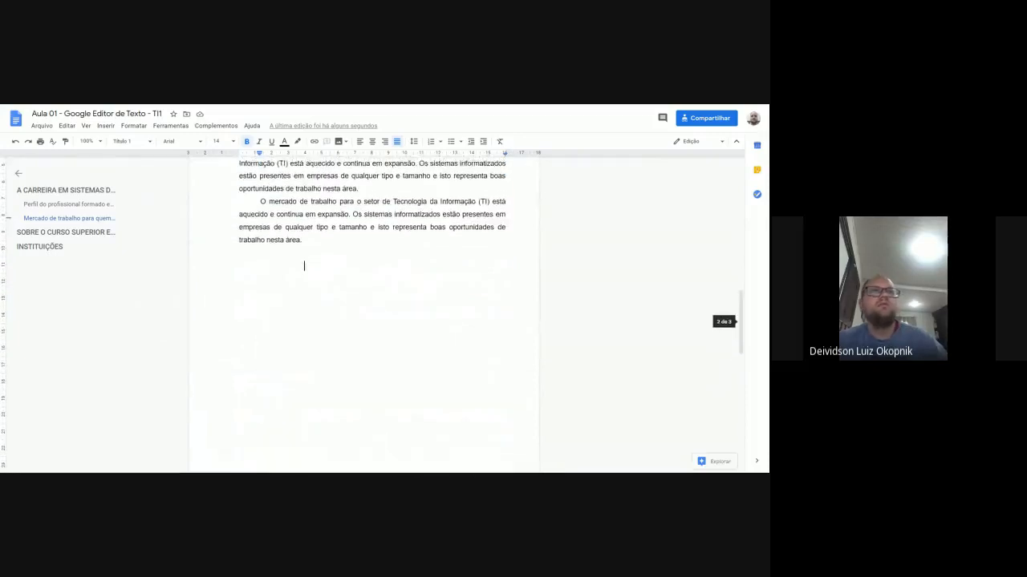
{"action": "left_click_drag", "start_coordinate": [303, 244], "coordinate": [260, 202]}
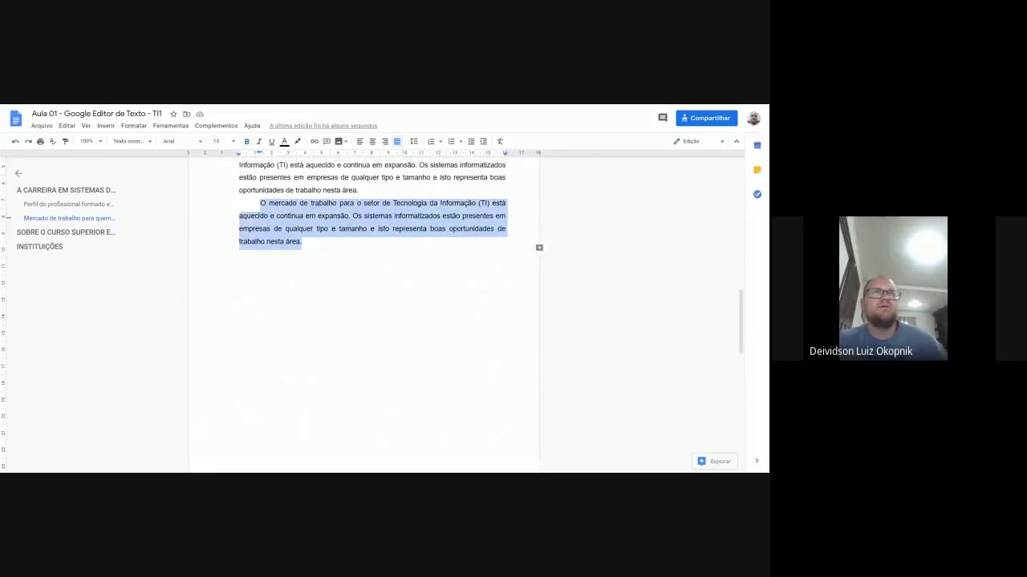
{"action": "key", "text": "ctrl+c"}
{"action": "key", "text": "Right"}
{"action": "key", "text": "ctrl+v"}
{"action": "key", "text": "ctrl+v"}
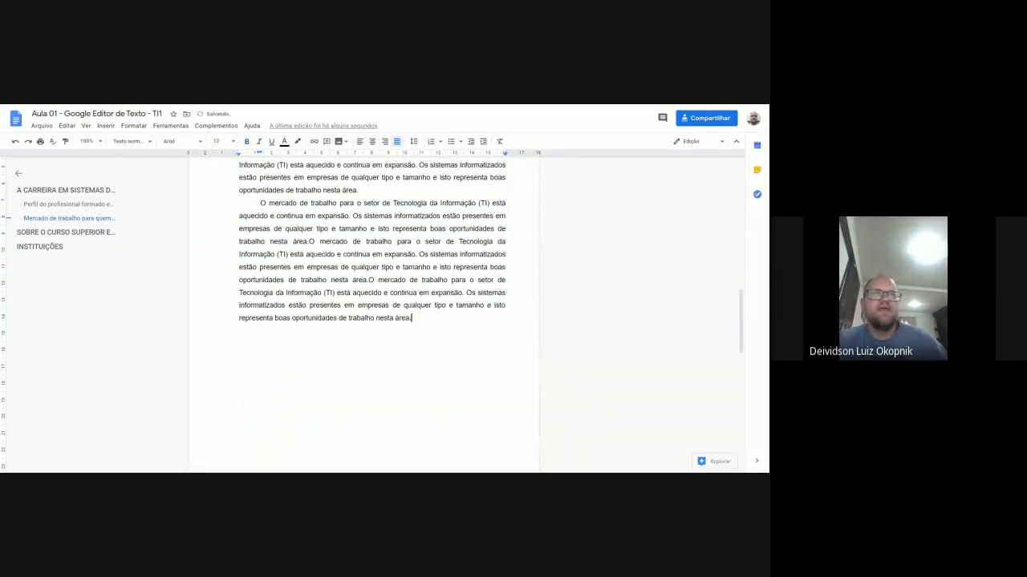
{"action": "key", "text": "Return"}
{"action": "key", "text": "ctrl+v"}
{"action": "key", "text": "Return"}
{"action": "key", "text": "ctrl+v"}
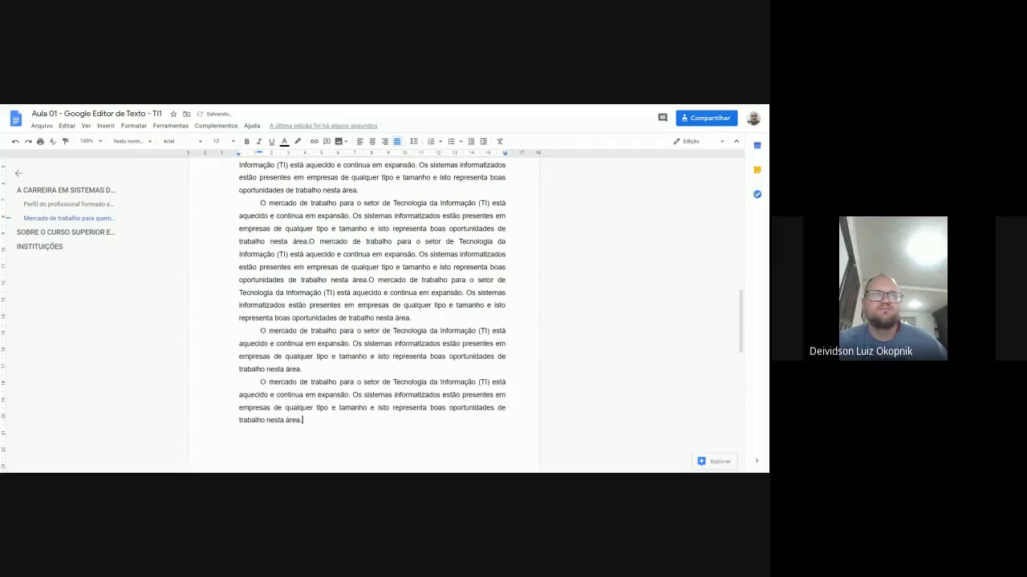
Paste the copied "O mercado de trabalho" text twice at the end of section 1's last paragraph and check where section 2 starts.
{"action": "scroll", "coordinate": [372, 313], "scroll_direction": "down", "scroll_amount": 4}
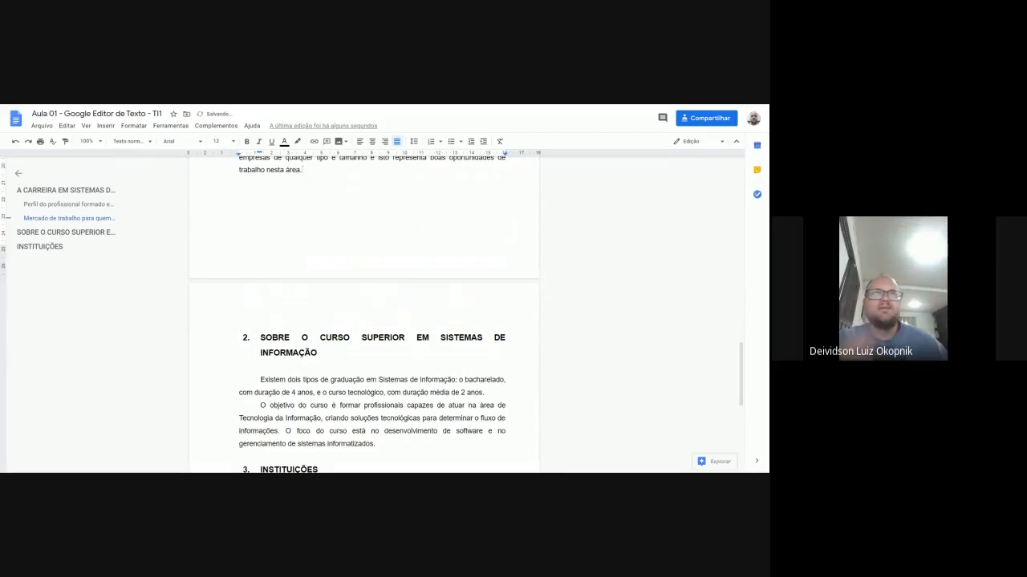
{"action": "left_click_drag", "start_coordinate": [270, 159], "coordinate": [304, 226]}
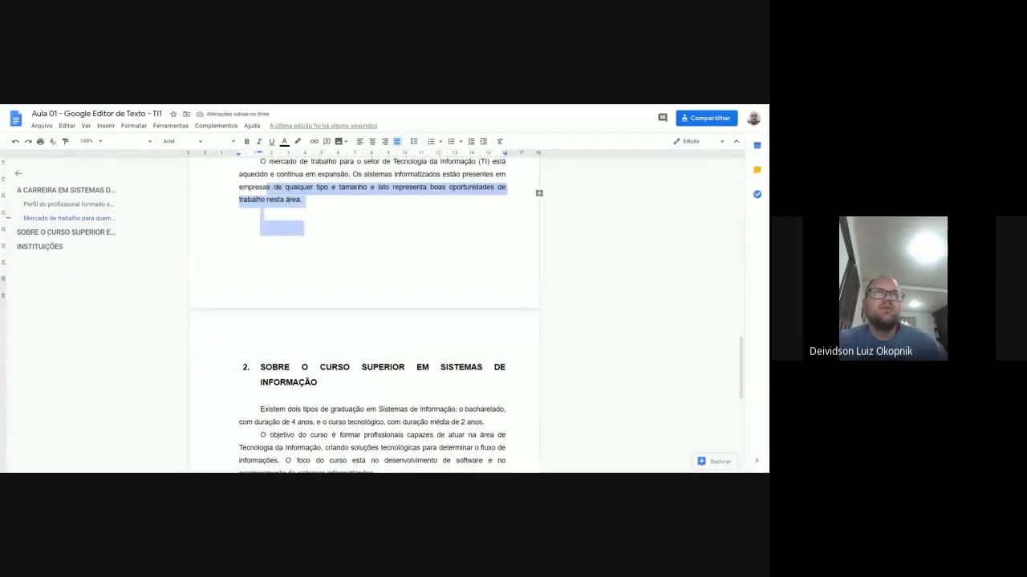
{"action": "left_click", "coordinate": [304, 225]}
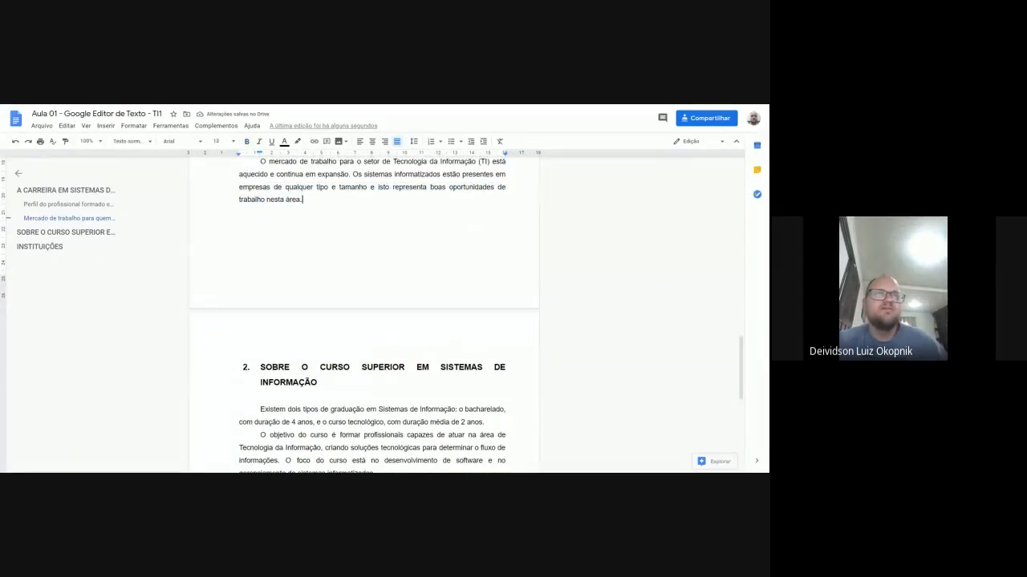
{"action": "key", "text": "ctrl+v"}
{"action": "key", "text": "ctrl+v"}
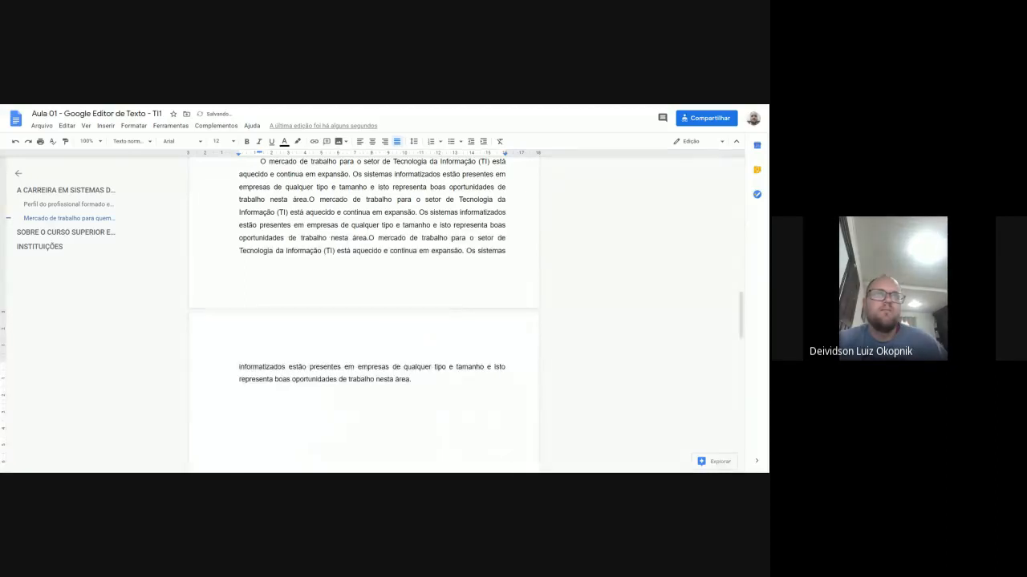
{"action": "scroll", "coordinate": [364, 313], "scroll_direction": "down", "scroll_amount": 2}
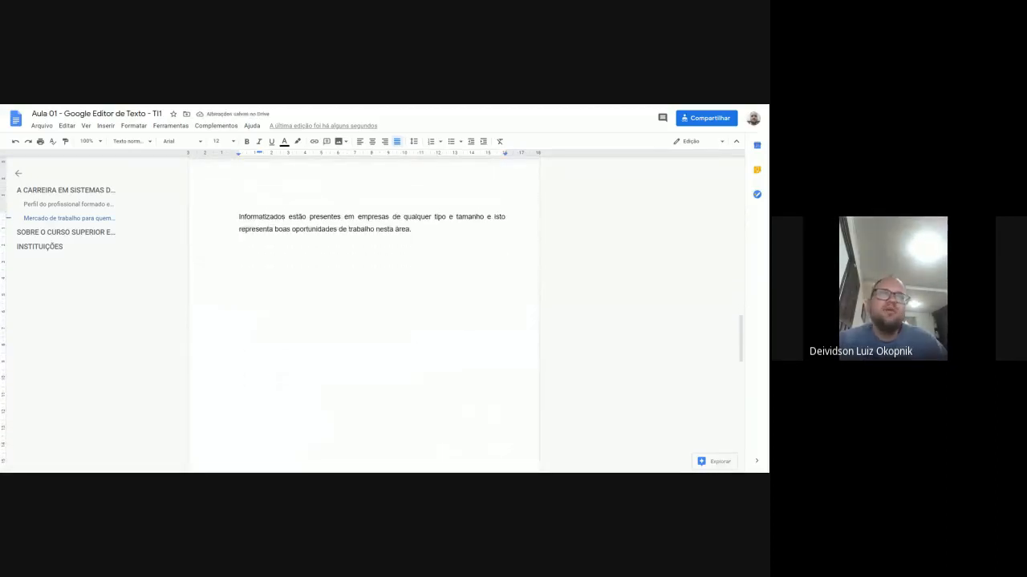
{"action": "scroll", "coordinate": [364, 313], "scroll_direction": "down", "scroll_amount": 10}
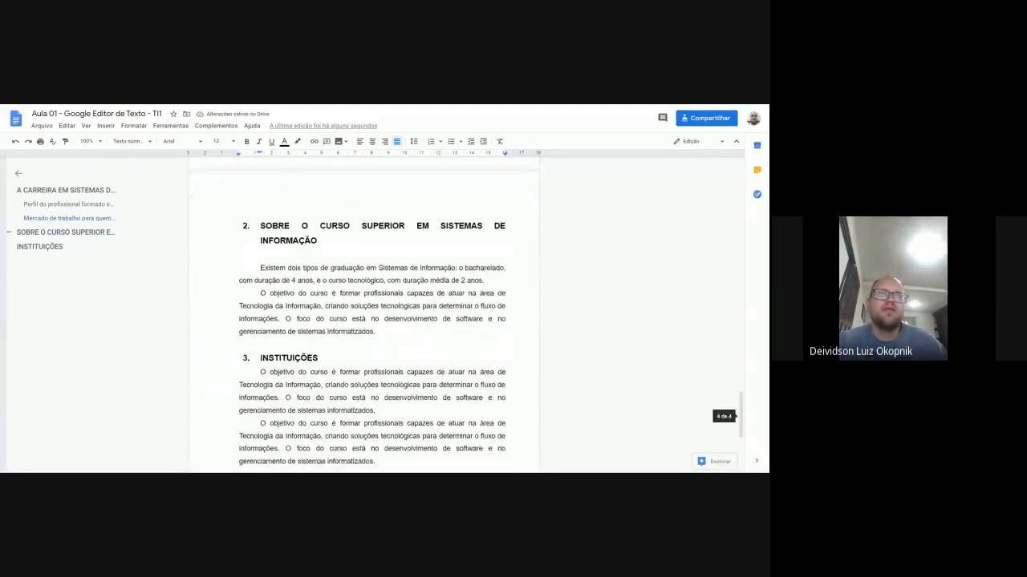
{"action": "scroll", "coordinate": [363, 312], "scroll_direction": "up", "scroll_amount": 5}
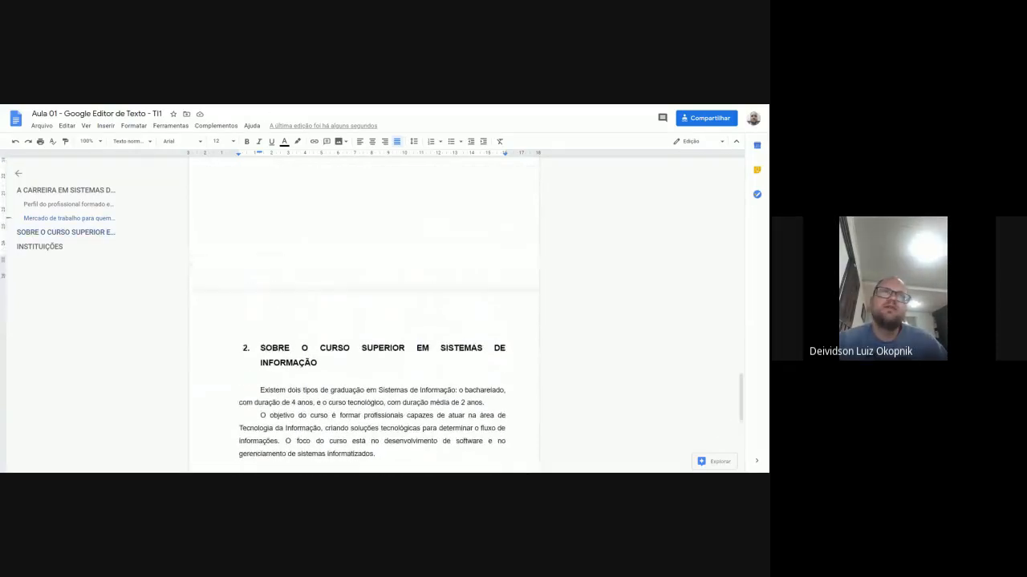
{"action": "scroll", "coordinate": [363, 313], "scroll_direction": "up", "scroll_amount": 1}
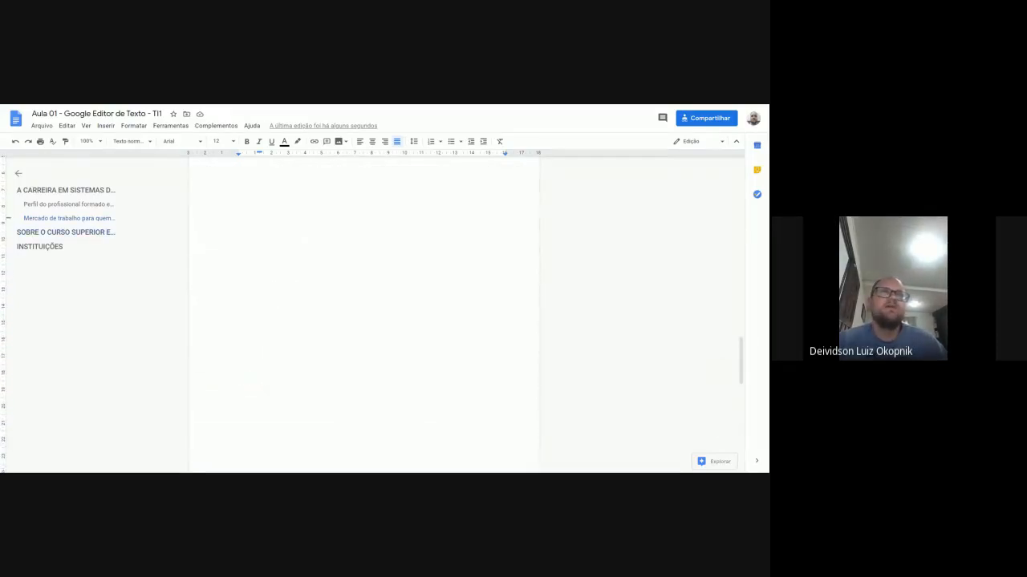
{"action": "scroll", "coordinate": [364, 313], "scroll_direction": "up", "scroll_amount": 2}
{"action": "scroll", "coordinate": [363, 312], "scroll_direction": "down", "scroll_amount": 5}
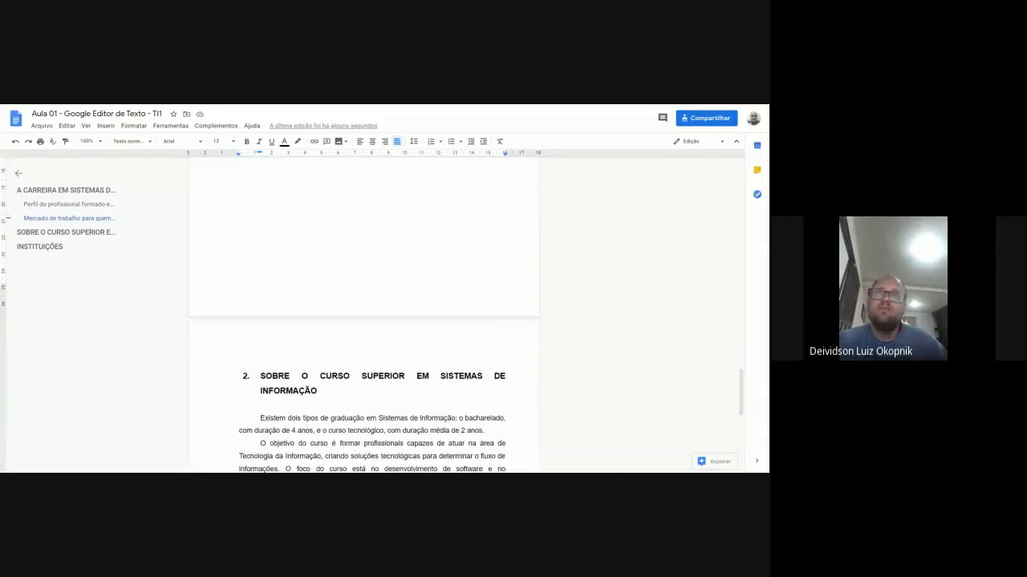
{"action": "left_click", "coordinate": [278, 376]}
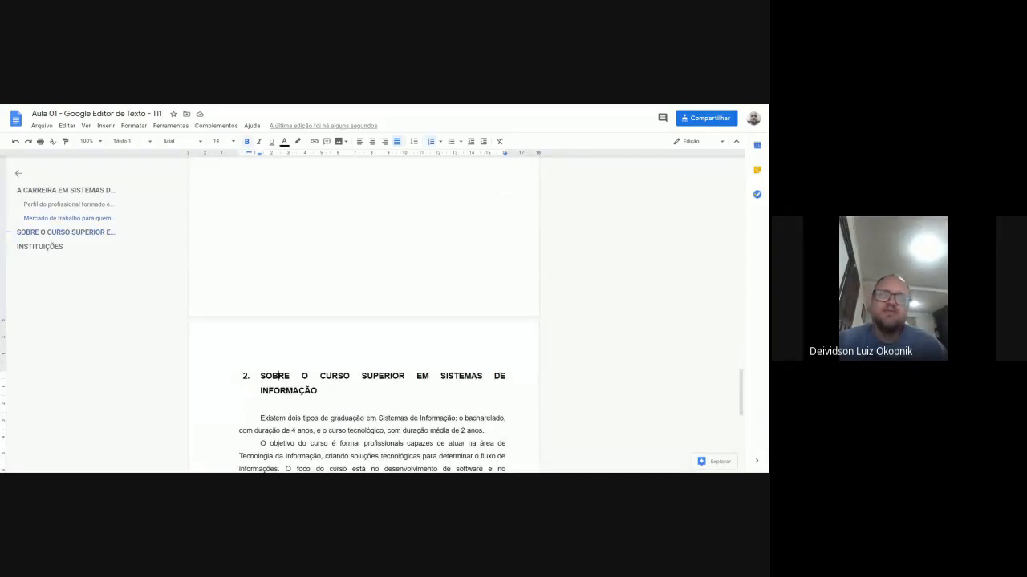
Insert a page break on the empty line above the heading "INSTITUIÇÕES" and delete the leftover empty line after the break.
{"action": "scroll", "coordinate": [278, 376], "scroll_direction": "down", "scroll_amount": 3}
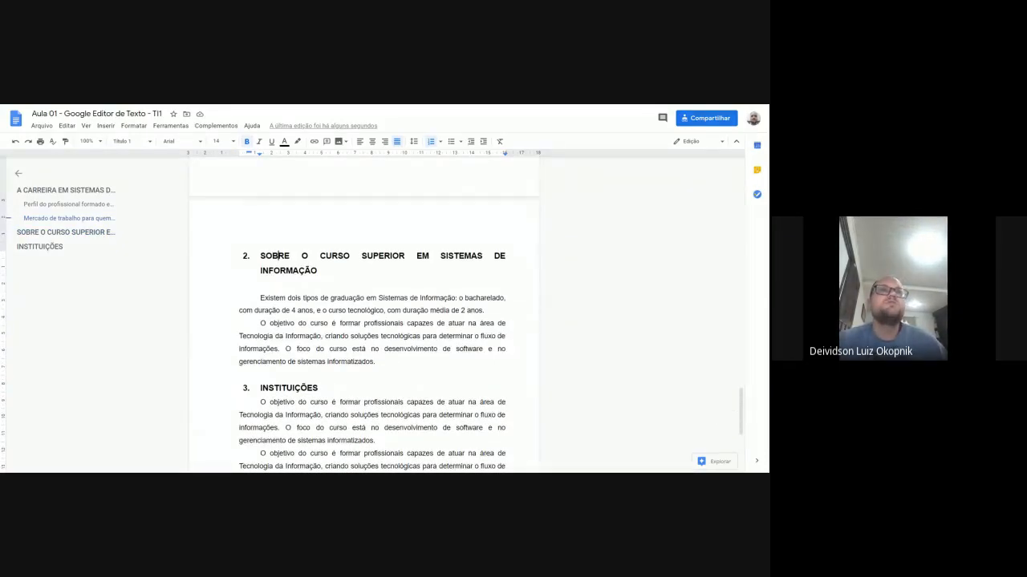
{"action": "left_click", "coordinate": [260, 374]}
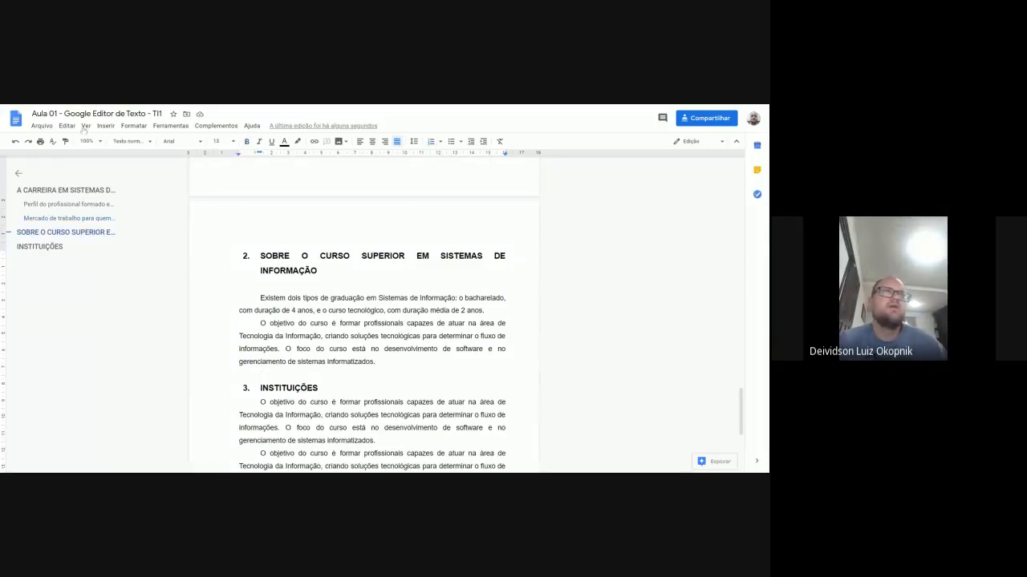
{"action": "left_click", "coordinate": [105, 126]}
{"action": "mouse_move", "coordinate": [156, 298]}
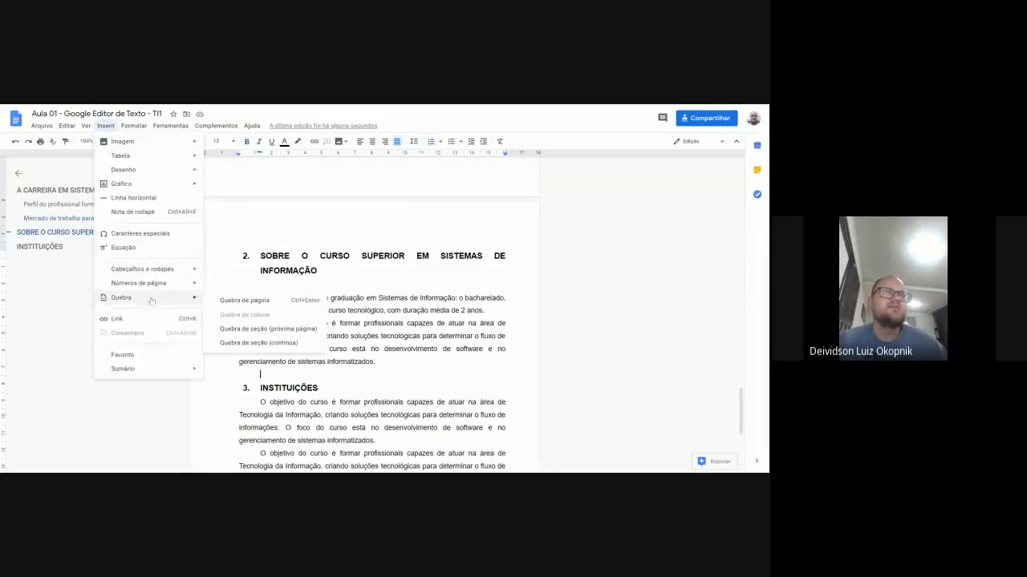
{"action": "left_click", "coordinate": [232, 298]}
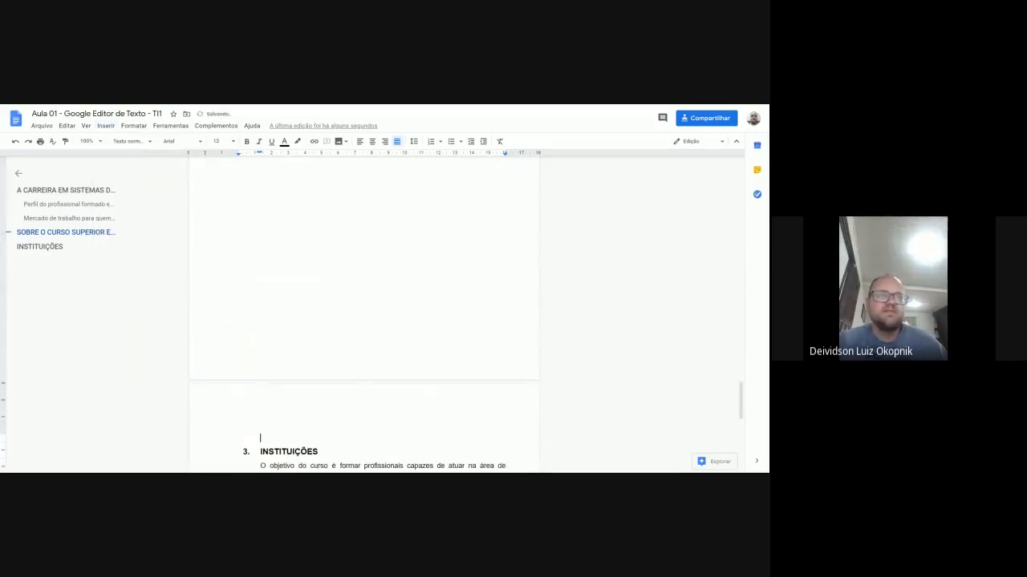
{"action": "key", "text": "Delete"}
{"action": "scroll", "coordinate": [363, 313], "scroll_direction": "up", "scroll_amount": 5}
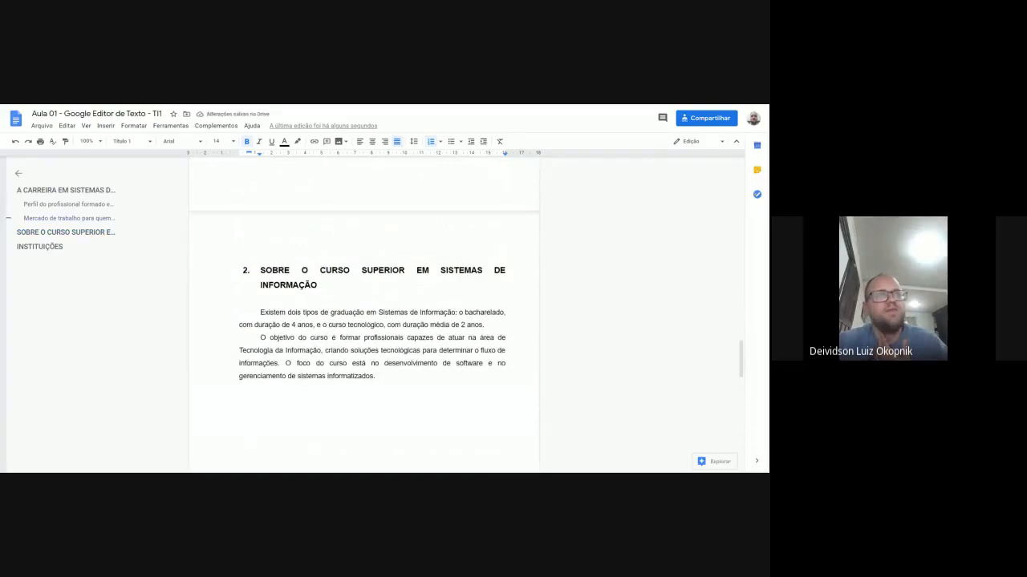
{"action": "scroll", "coordinate": [363, 312], "scroll_direction": "down", "scroll_amount": 5}
{"action": "scroll", "coordinate": [364, 312], "scroll_direction": "down", "scroll_amount": 4}
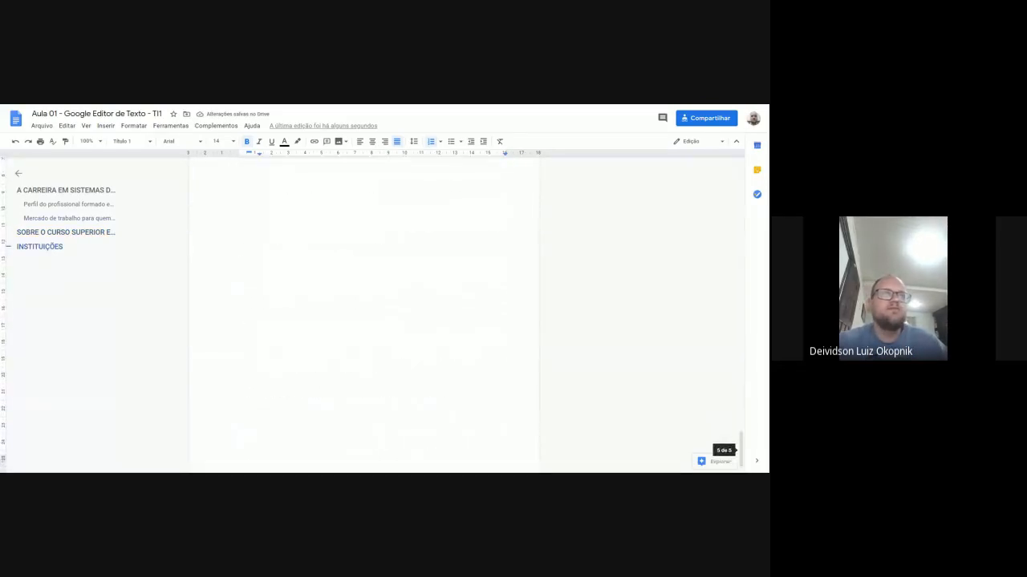
{"action": "scroll", "coordinate": [364, 313], "scroll_direction": "up", "scroll_amount": 6}
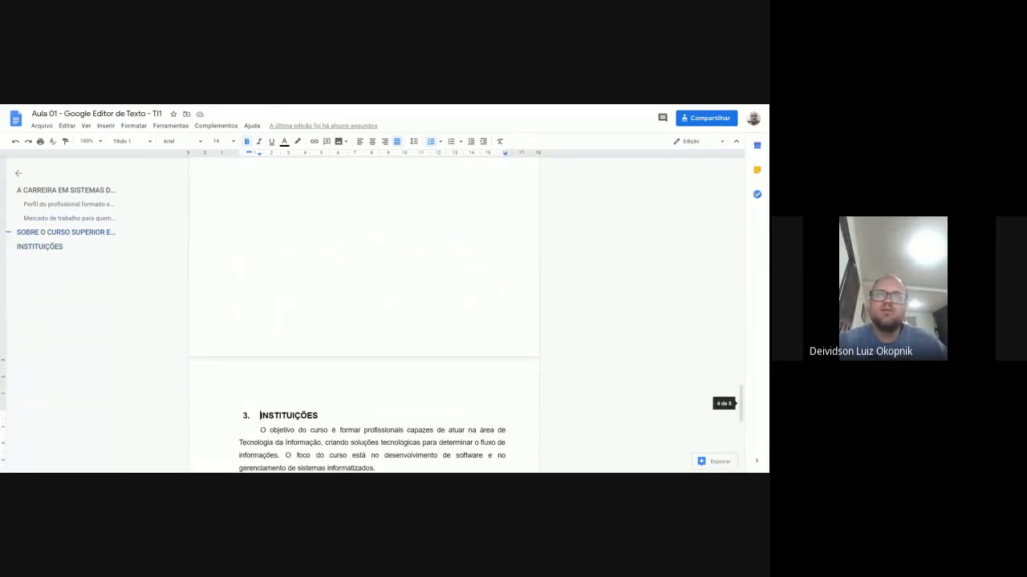
{"action": "type", "text": "O objetivo do curso é formar profissionais capazes de atuar na área de Tecnologia da Informação, criando soluções tecnológicas para determinar o fluxo de informações. O foco do curso está no desenvolvimento de software e no gerenciamento de sistemas informatizados."}
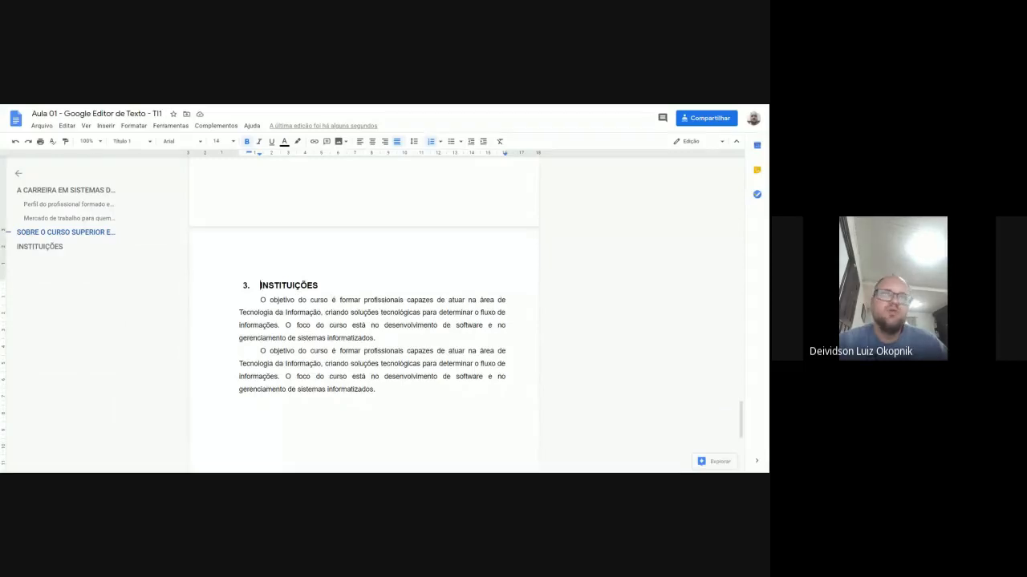
Extend the end of section 1 with six more "O mercado de trabalho" copies: two inline, then three new paragraphs, the last containing two copies.
{"action": "scroll", "coordinate": [364, 313], "scroll_direction": "up", "scroll_amount": 5}
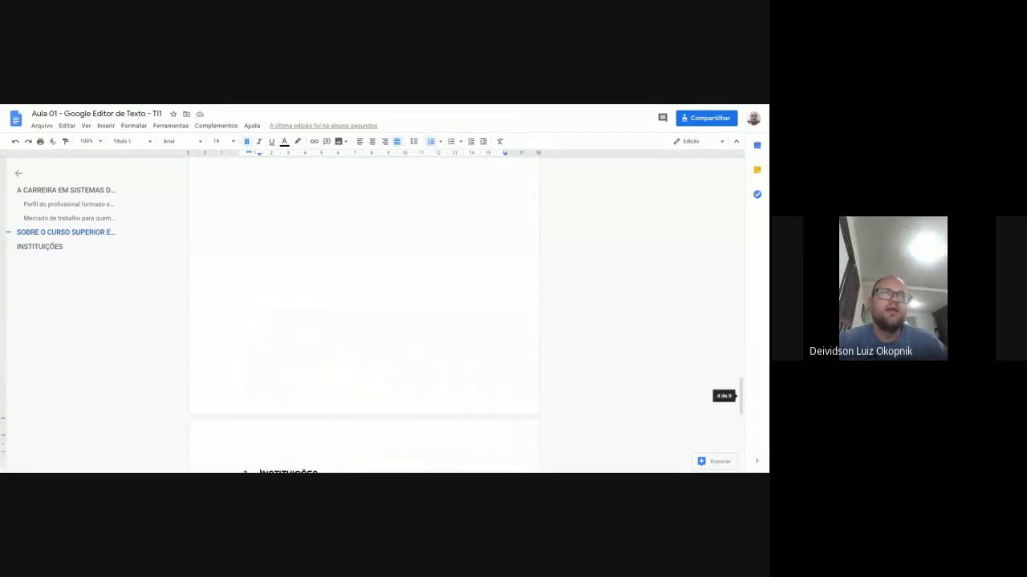
{"action": "scroll", "coordinate": [363, 313], "scroll_direction": "up", "scroll_amount": 6}
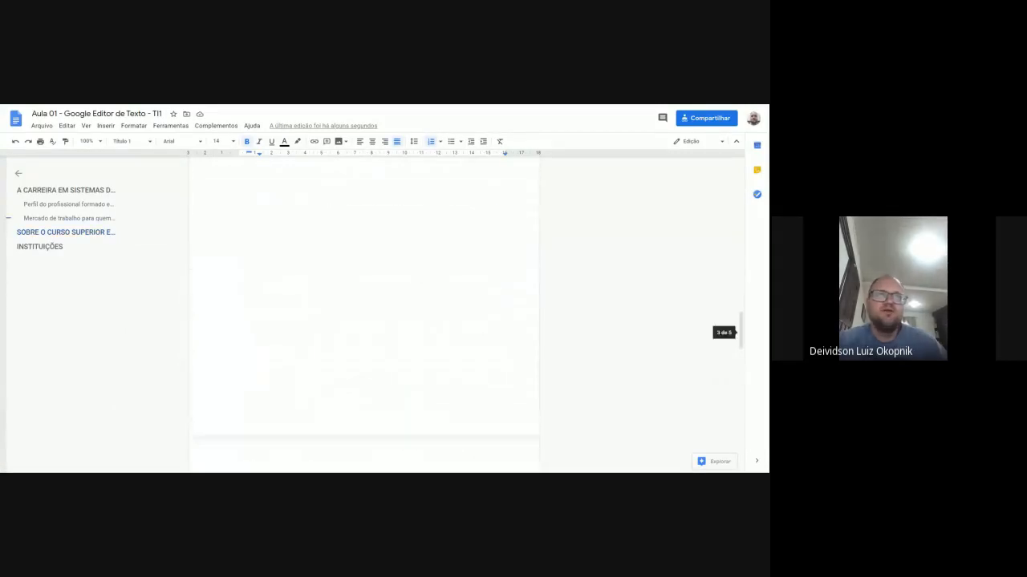
{"action": "scroll", "coordinate": [363, 313], "scroll_direction": "up", "scroll_amount": 2}
{"action": "left_click", "coordinate": [412, 200]}
{"action": "type", "text": "O mercado de trabalho para o setor de Tecnologia da Informação (TI) está aquecido e continua em expansão. Os sistemas informatizados estão presentes em empresas de qualquer tipo e tamanho e isto representa boas oportunidades de trabalho nesta área."}
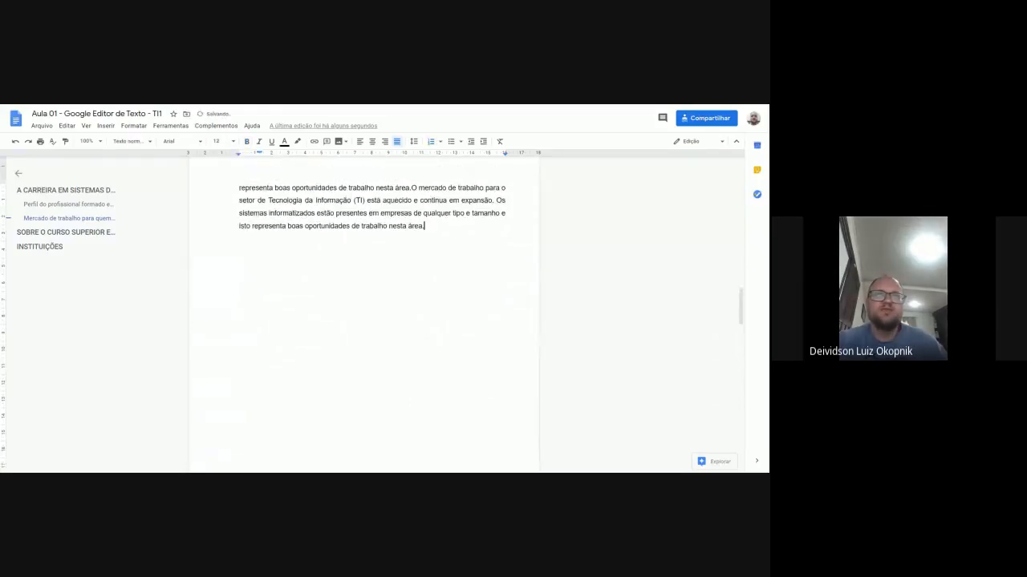
{"action": "type", "text": "O mercado de trabalho para o setor de Tecnologia da Informação (TI) está aquecido e continua em expansão. Os sistemas informatizados estão presentes em empresas de qualquer tipo e tamanho e isto representa boas oportunidades de trabalho nesta área."}
{"action": "key", "text": "Return"}
{"action": "type", "text": "O mercado de trabalho para o setor de Tecnologia da Informação (TI) está aquecido e continua em expansão. Os sistemas informatizados estão presentes em empresas de qualquer tipo e tamanho e isto representa boas oportunidades de trabalho nesta área."}
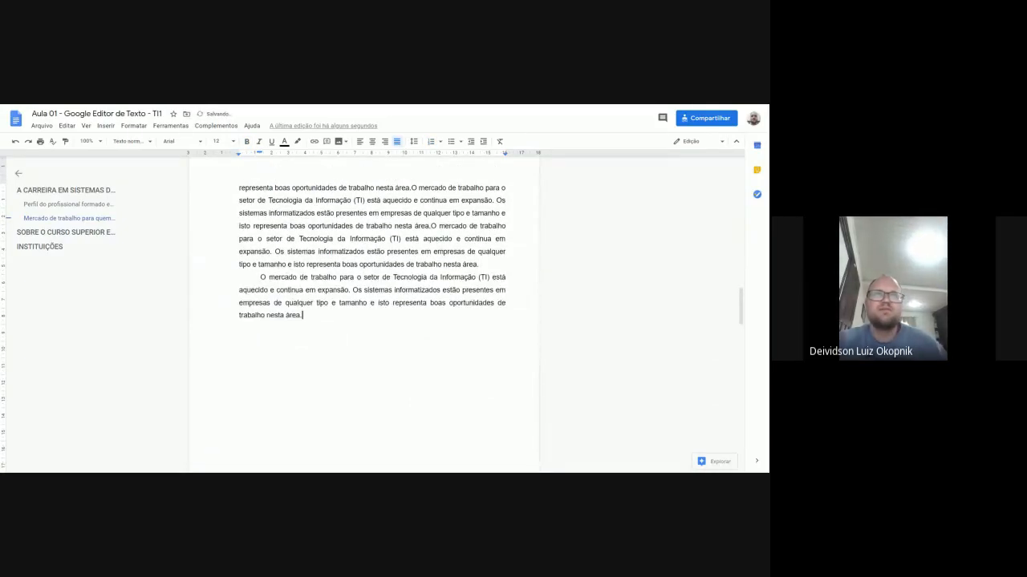
{"action": "key", "text": "ctrl+v"}
{"action": "key", "text": "Return"}
{"action": "key", "text": "ctrl+v"}
{"action": "type", "text": "O mercado de trabalho para o setor de Tecnologia da Informação (TI) está aquecido e continua em expansão. Os sistemas informatizados estão presentes em empresas de qualquer tipo e tamanho e isto representa boas oportunidades de trabalho nesta área."}
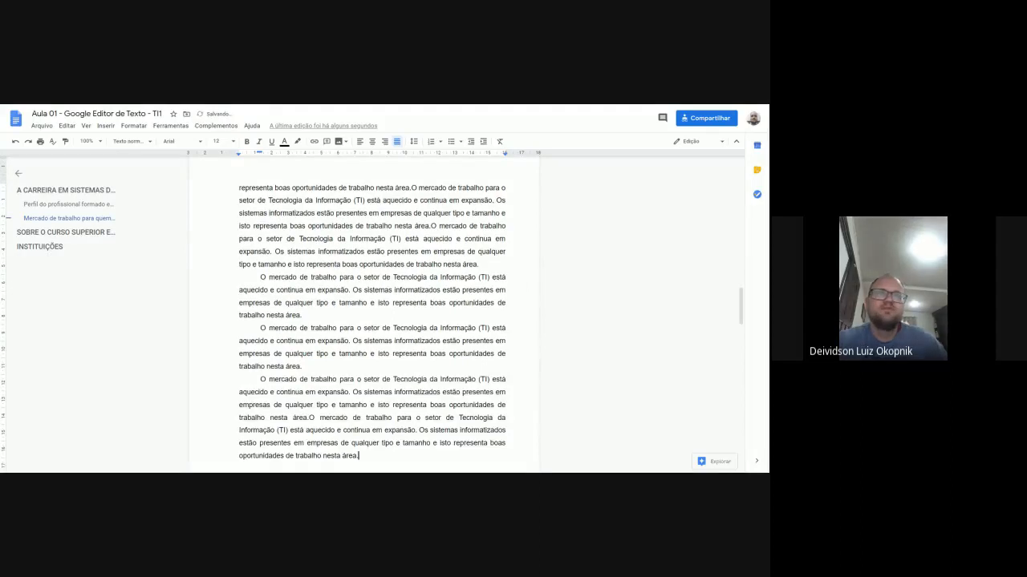
Check on which pages the headings of sections 2 and 3 start after the added text.
{"action": "scroll", "coordinate": [363, 313], "scroll_direction": "down", "scroll_amount": 8}
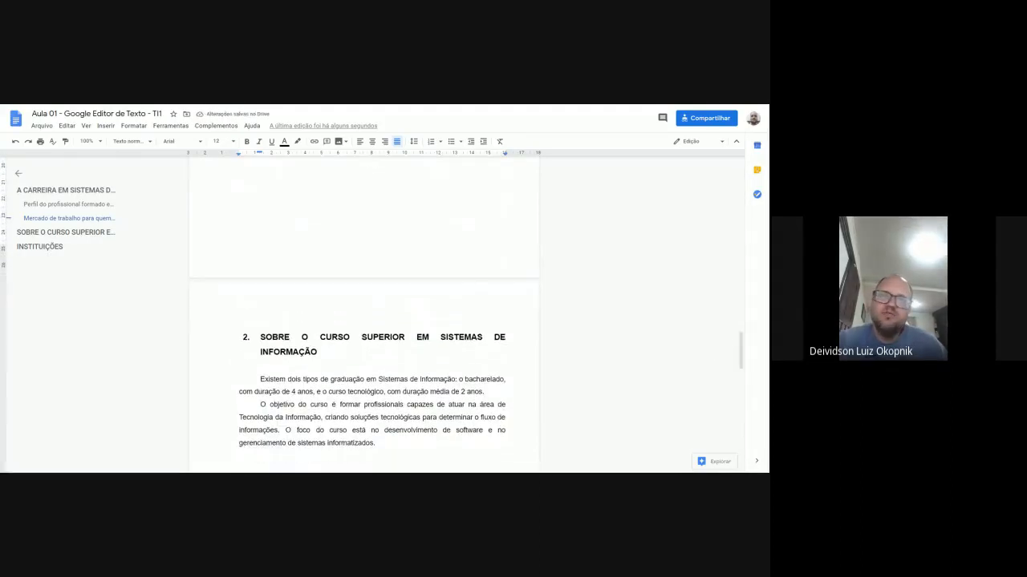
{"action": "left_click", "coordinate": [260, 338]}
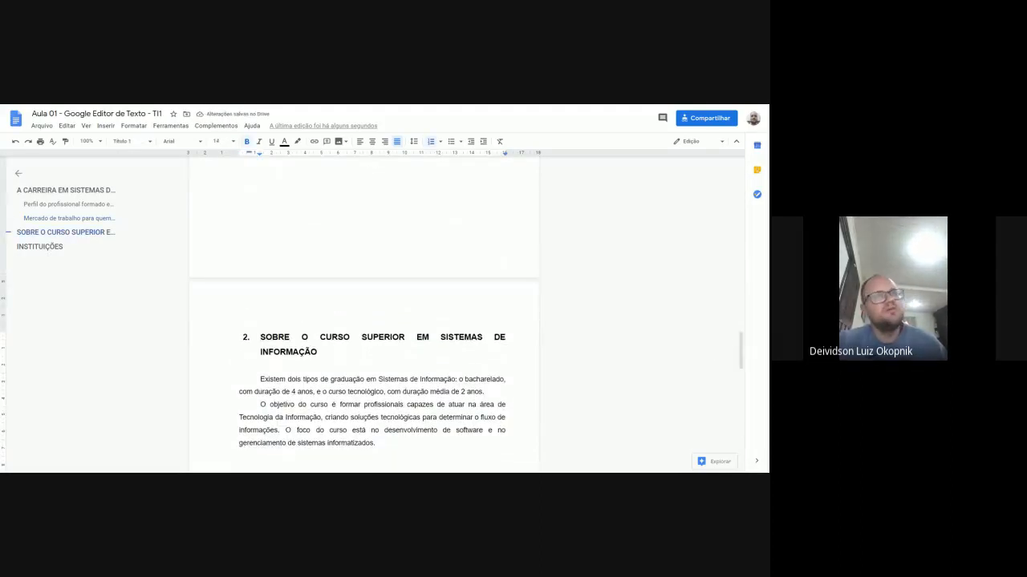
{"action": "scroll", "coordinate": [364, 312], "scroll_direction": "down", "scroll_amount": 10}
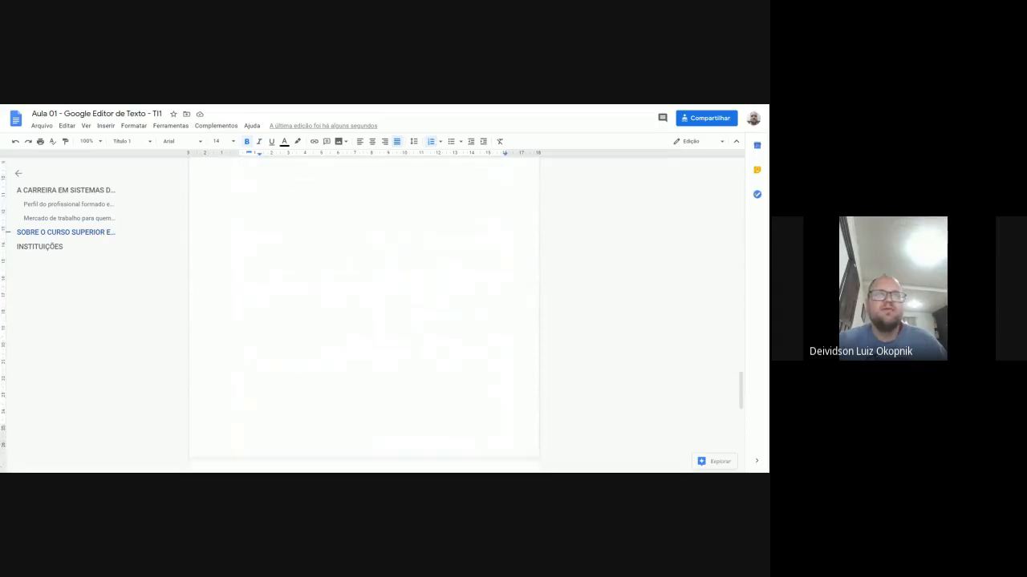
{"action": "scroll", "coordinate": [363, 313], "scroll_direction": "down", "scroll_amount": 5}
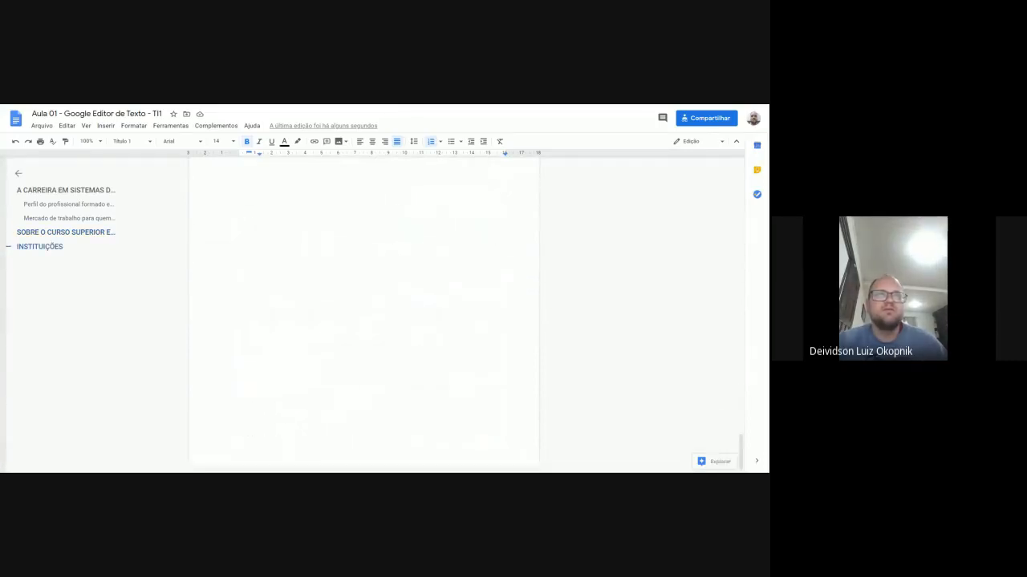
{"action": "scroll", "coordinate": [363, 313], "scroll_direction": "up", "scroll_amount": 15}
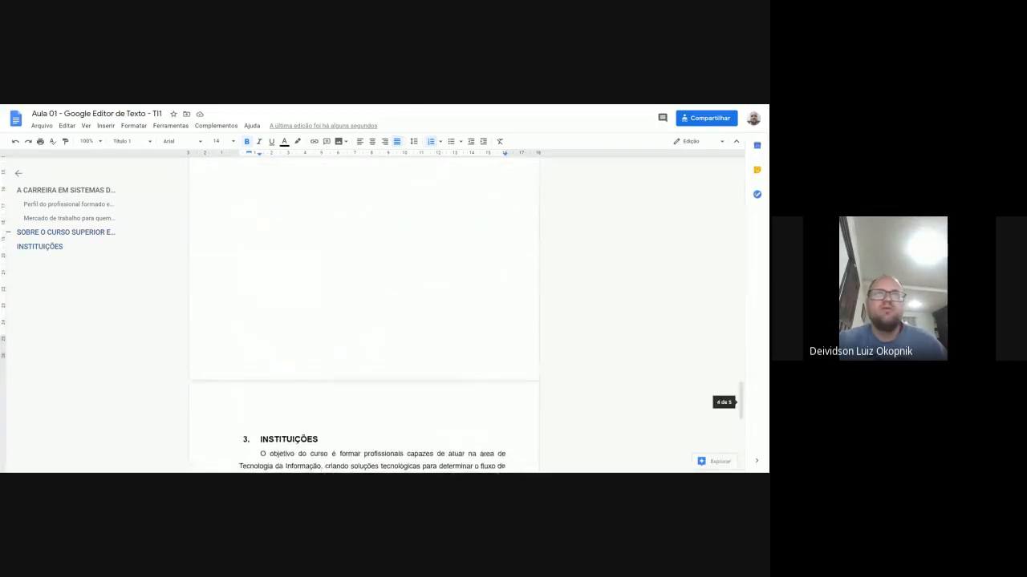
{"action": "scroll", "coordinate": [364, 313], "scroll_direction": "up", "scroll_amount": 10}
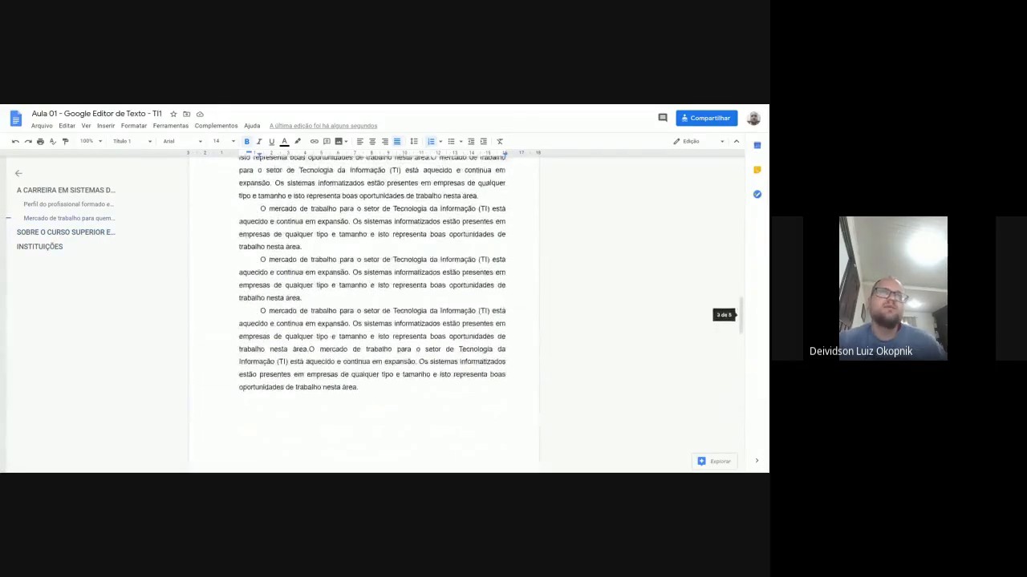
Try to paste the "O mercado de trabalho" paragraph between the end of section 2 and the section 3 heading, and undo it.
{"action": "scroll", "coordinate": [363, 313], "scroll_direction": "down", "scroll_amount": 6}
{"action": "scroll", "coordinate": [363, 313], "scroll_direction": "down", "scroll_amount": 2}
{"action": "left_click", "coordinate": [283, 336]}
{"action": "type", "text": "O mercado de trabalho para o setor de Tecnologia da Informação (TI) está aquecido e continua em expansão. Os sistemas informatizados estão presentes em empresas de qualquer tipo e tamanho e isto representa boas oportunidades de trabalho nesta área."}
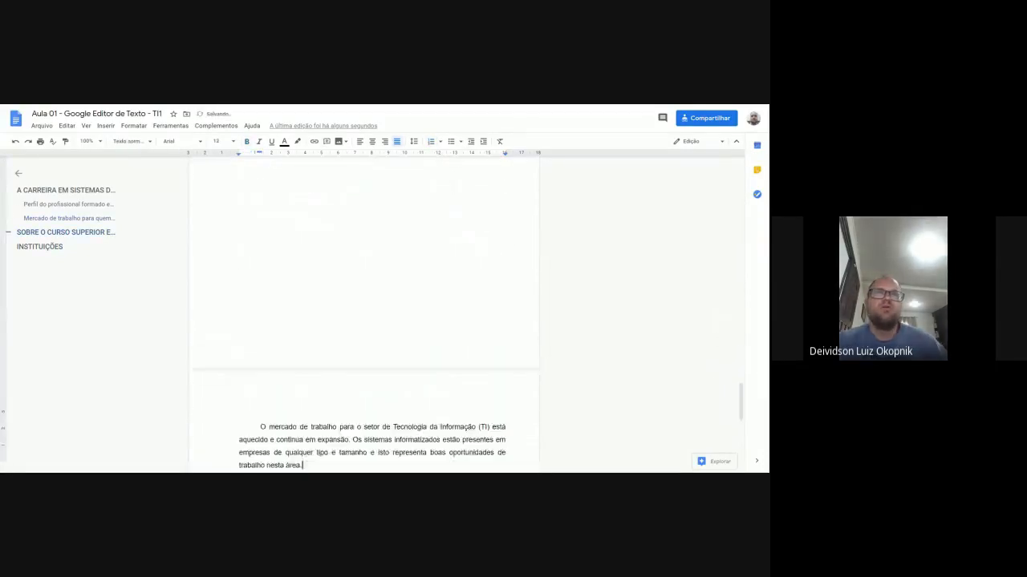
{"action": "key", "text": "ctrl+z"}
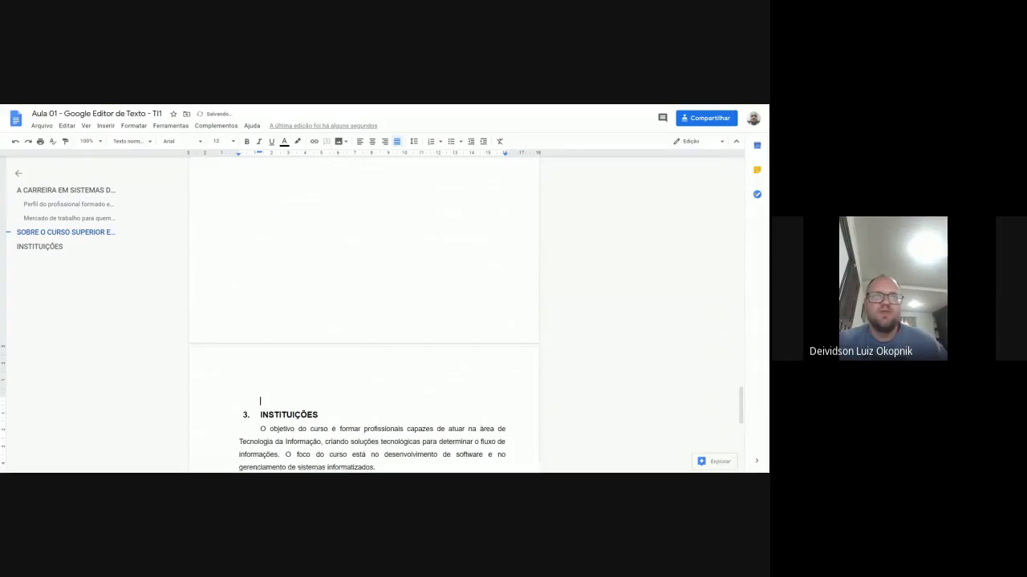
Add the "O mercado de trabalho" text as two new paragraphs after the last paragraph of section 2.
{"action": "scroll", "coordinate": [363, 313], "scroll_direction": "up", "scroll_amount": 2}
{"action": "scroll", "coordinate": [363, 313], "scroll_direction": "up", "scroll_amount": 2}
{"action": "left_click", "coordinate": [376, 248]}
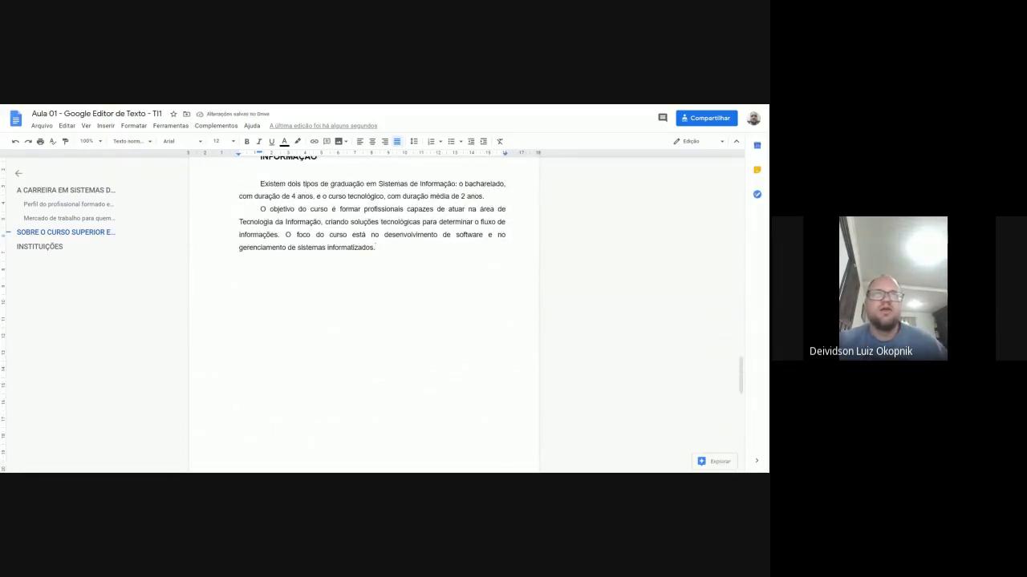
{"action": "key", "text": "Return"}
{"action": "type", "text": "O mercado de trabalho para o setor de Tecnologia da Informação (TI) está aquecido e continua em expansão. Os sistemas informatizados estão presentes em empresas de qualquer tipo e tamanho e isto representa boas oportunidades de trabalho nesta área."}
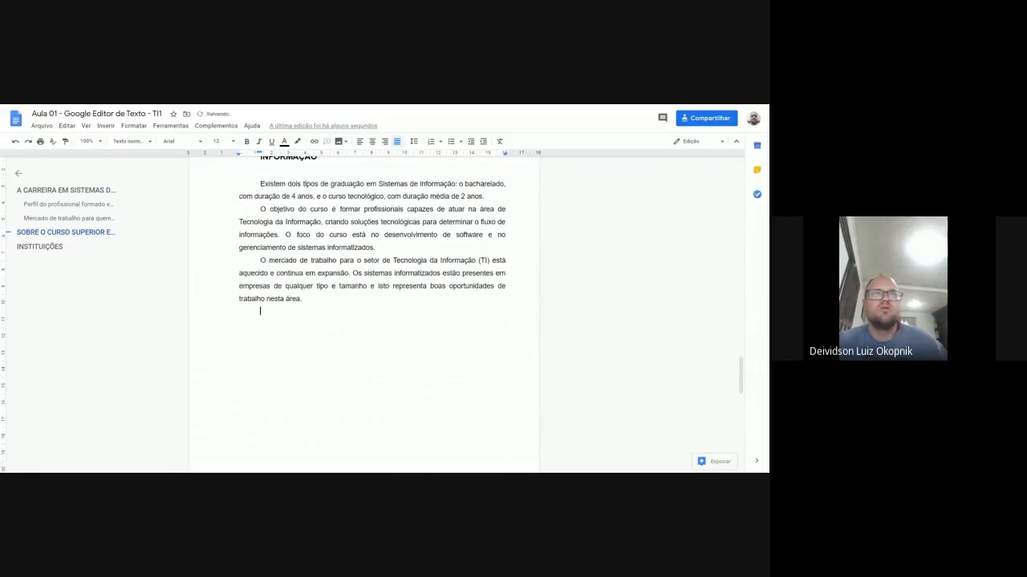
{"action": "type", "text": "O mercado de trabalho para o setor de Tecnologia da Informação (TI) está aquecido e continua em expansão. Os sistemas informatizados estão presentes em empresas de qualquer tipo e tamanho e isto representa boas oportunidades de trabalho nesta área."}
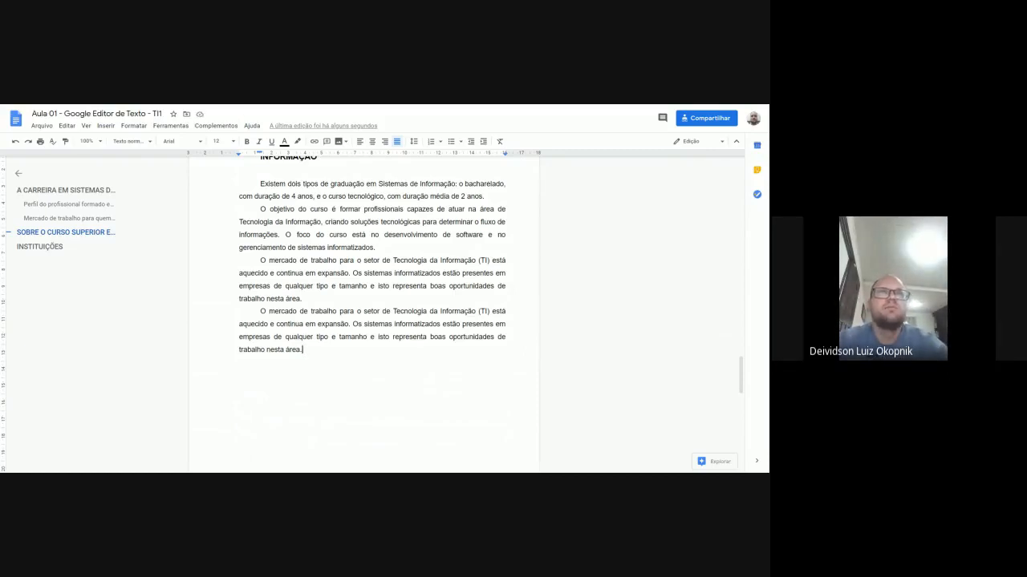
{"action": "scroll", "coordinate": [363, 313], "scroll_direction": "down", "scroll_amount": 5}
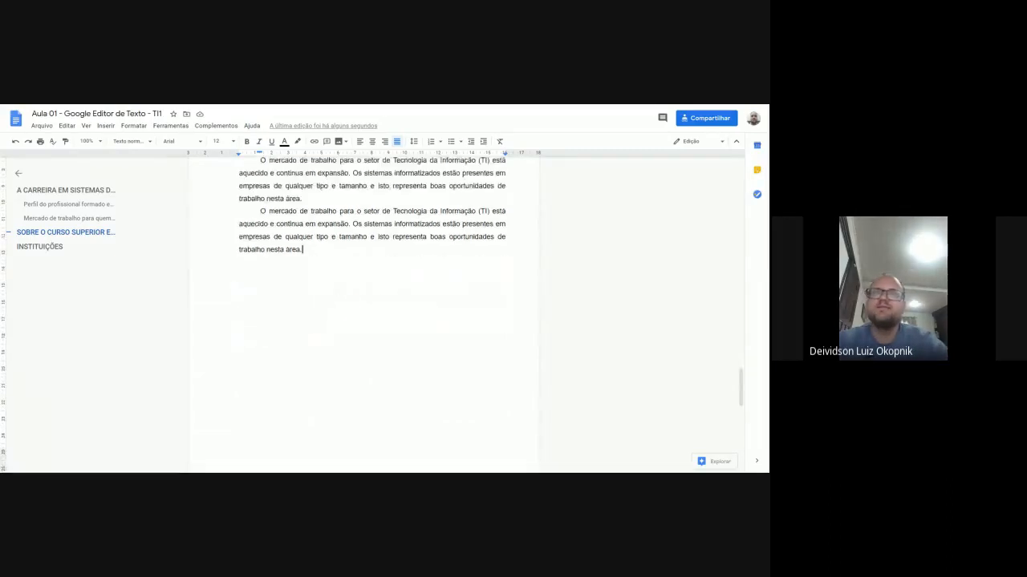
Remove the page break that separates the last paragraph of section 2 from the "INSTITUIÇÕES" heading.
{"action": "scroll", "coordinate": [364, 313], "scroll_direction": "down", "scroll_amount": 1}
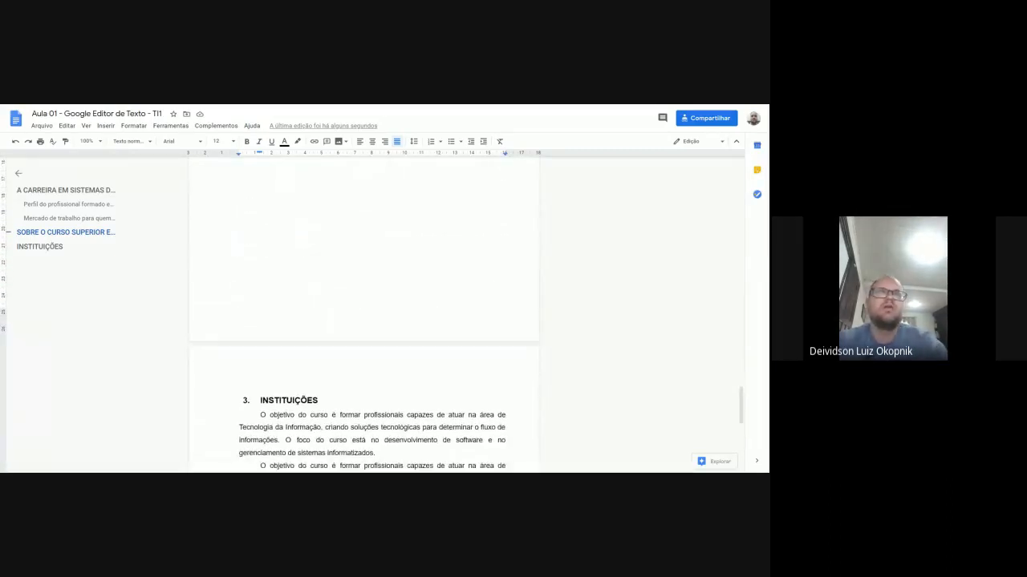
{"action": "left_click", "coordinate": [275, 399]}
{"action": "scroll", "coordinate": [284, 165], "scroll_direction": "up", "scroll_amount": 1}
{"action": "scroll", "coordinate": [283, 164], "scroll_direction": "up", "scroll_amount": 3}
{"action": "double_click", "coordinate": [337, 293]}
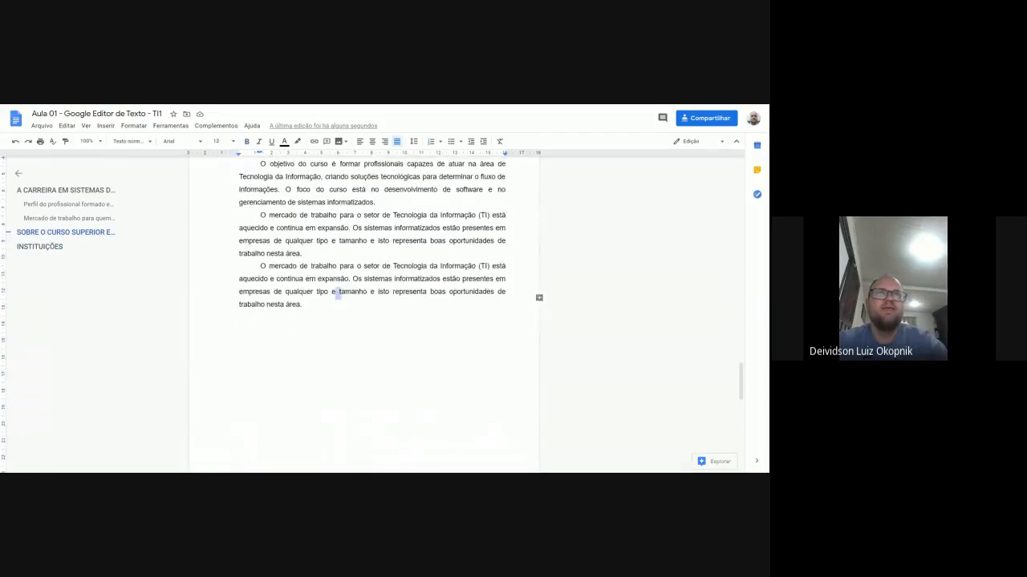
{"action": "left_click", "coordinate": [284, 319]}
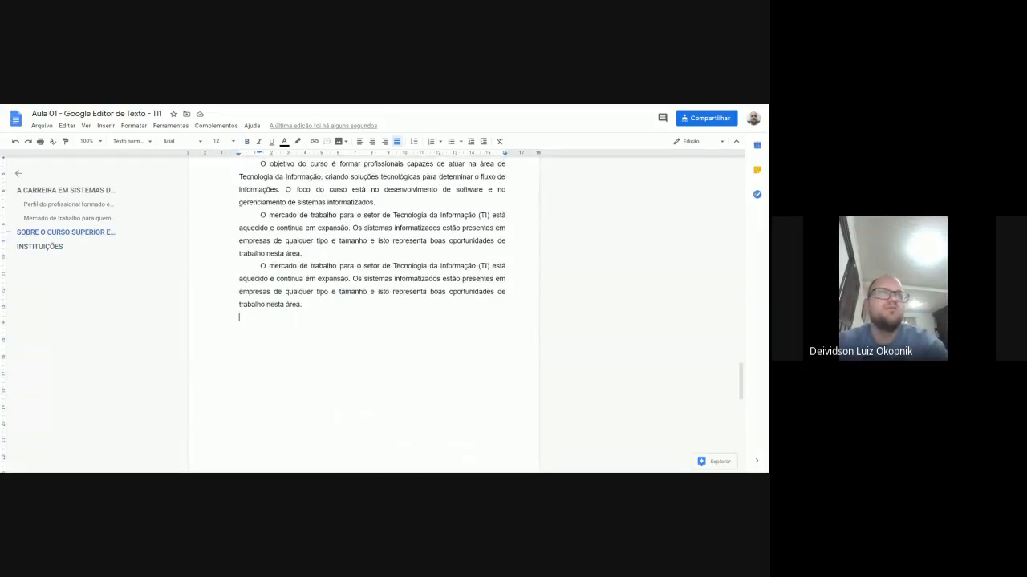
{"action": "triple_click", "coordinate": [284, 319]}
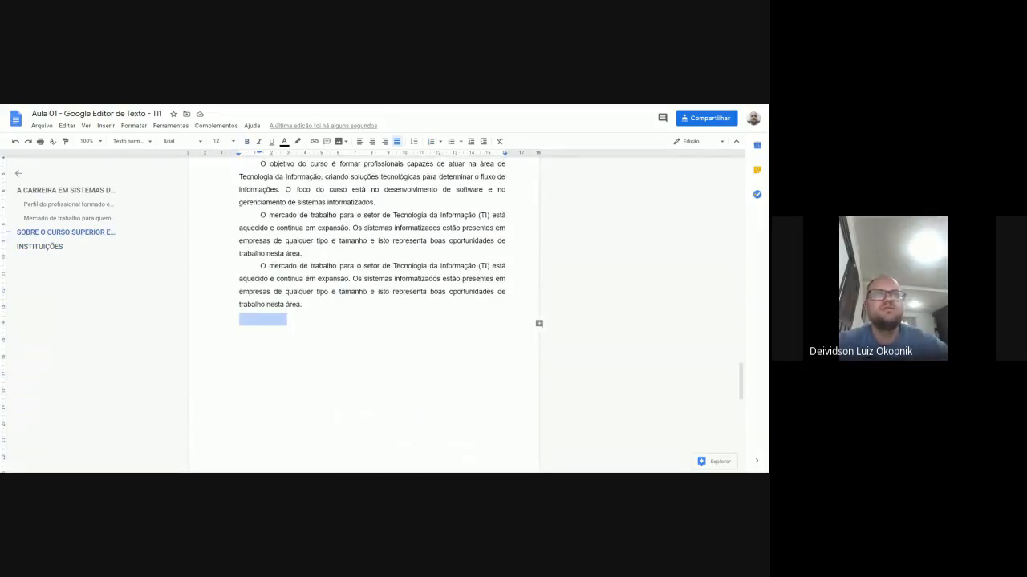
{"action": "key", "text": "BackSpace"}
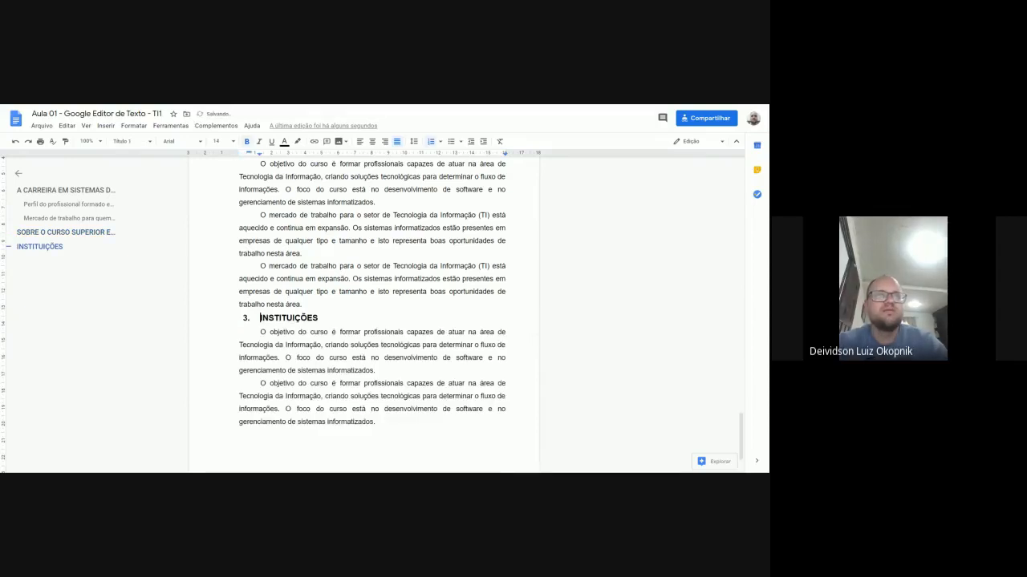
Add an empty line above the "INSTITUIÇÕES" heading and insert a page break directly before the heading text.
{"action": "key", "text": "Return"}
{"action": "key", "text": "Up"}
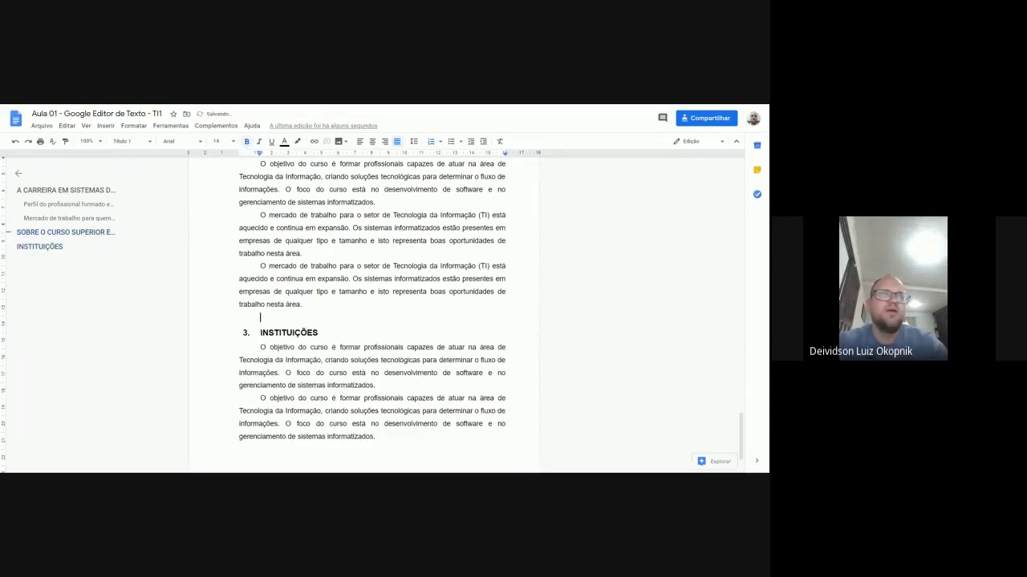
{"action": "left_click", "coordinate": [106, 126]}
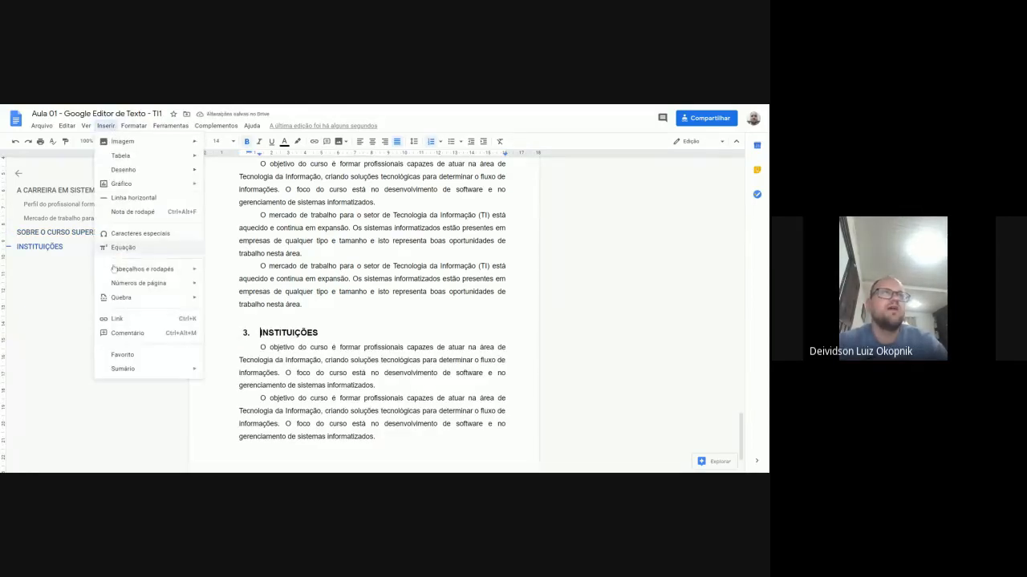
{"action": "mouse_move", "coordinate": [125, 301]}
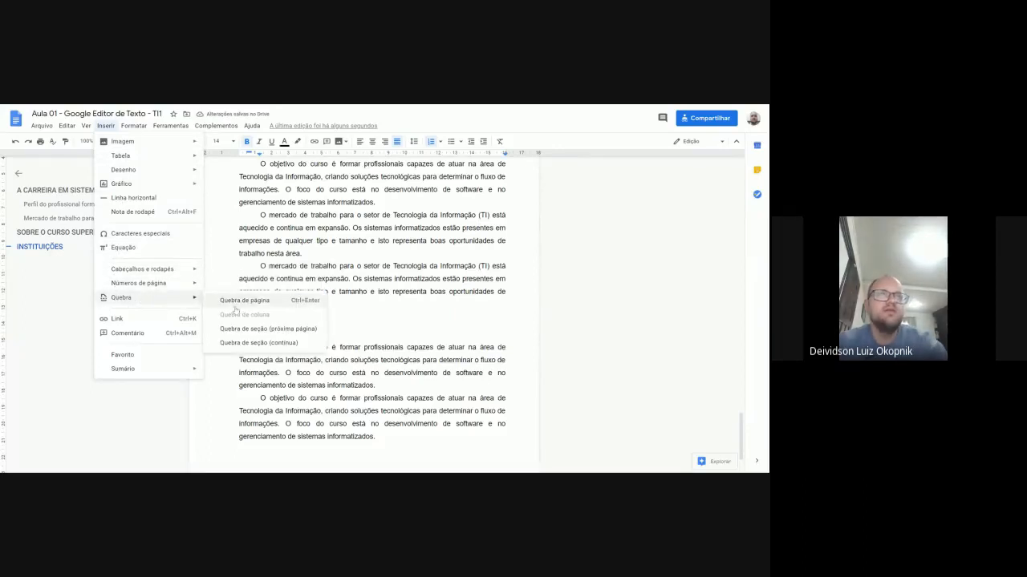
{"action": "left_click", "coordinate": [241, 301]}
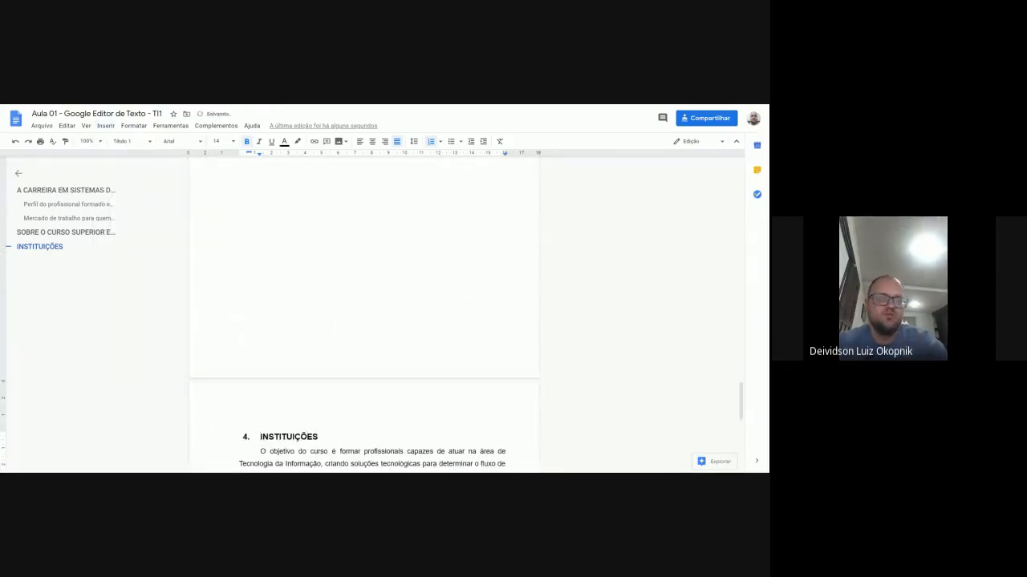
Delete the misplaced page break and clear the stray heading number, keeping unnumbered empty lines above "INSTITUIÇÕES".
{"action": "scroll", "coordinate": [363, 313], "scroll_direction": "up", "scroll_amount": 10}
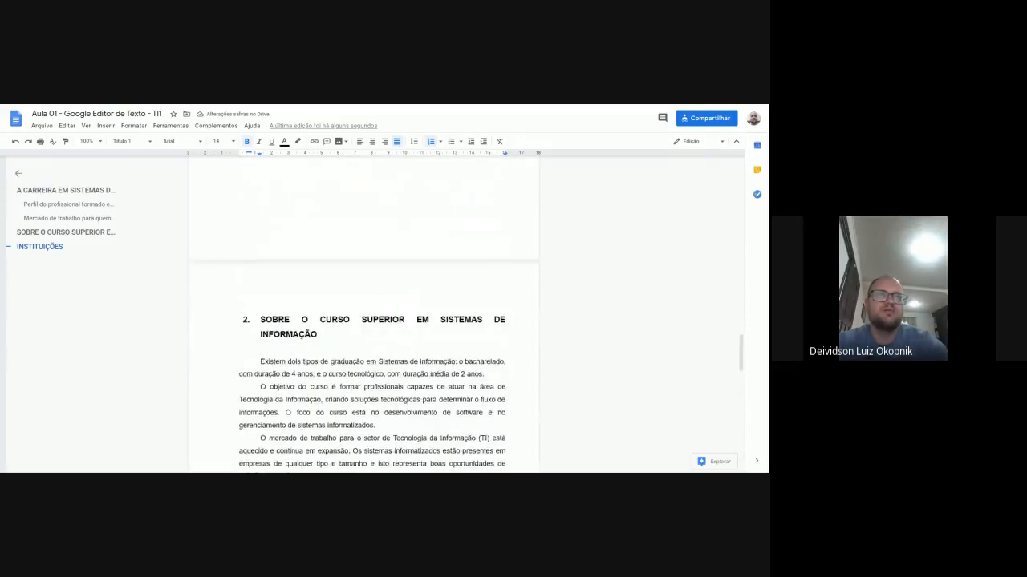
{"action": "scroll", "coordinate": [364, 312], "scroll_direction": "down", "scroll_amount": 3}
{"action": "left_click", "coordinate": [303, 364]}
{"action": "key", "text": "Delete"}
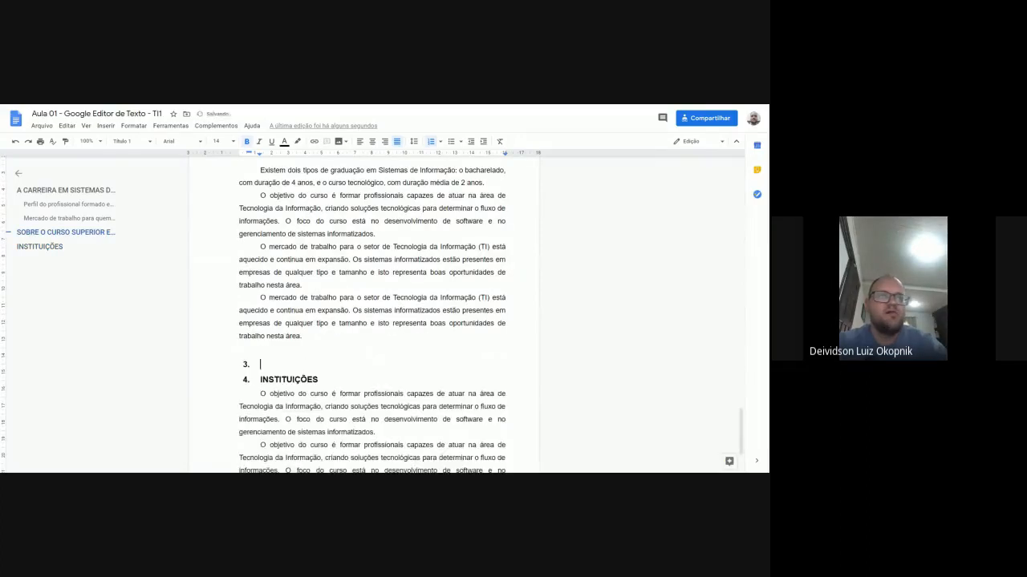
{"action": "key", "text": "BackSpace"}
{"action": "key", "text": "Return"}
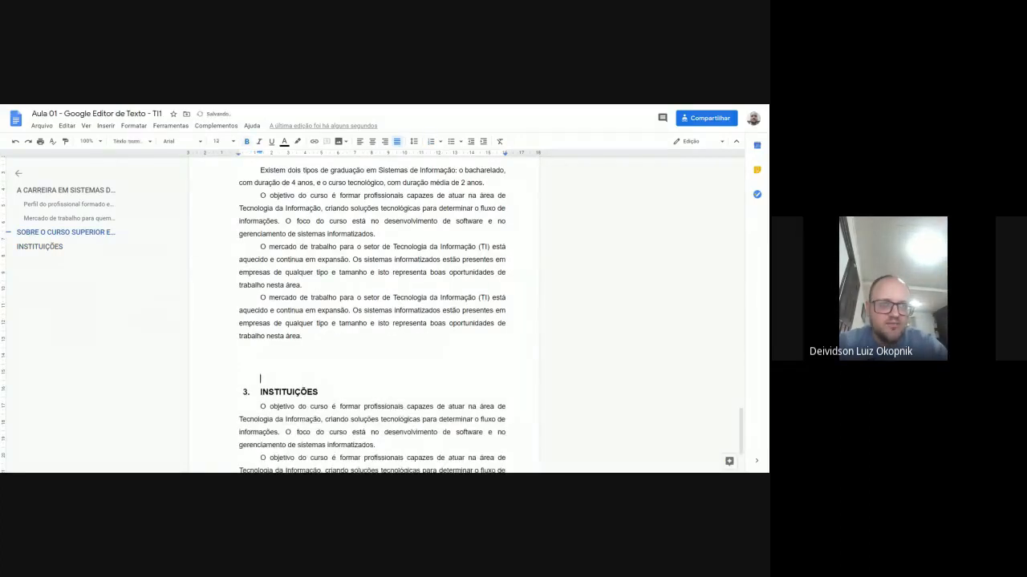
Insert a page break on the unnumbered empty line before the "INSTITUIÇÕES" heading.
{"action": "left_click", "coordinate": [105, 126]}
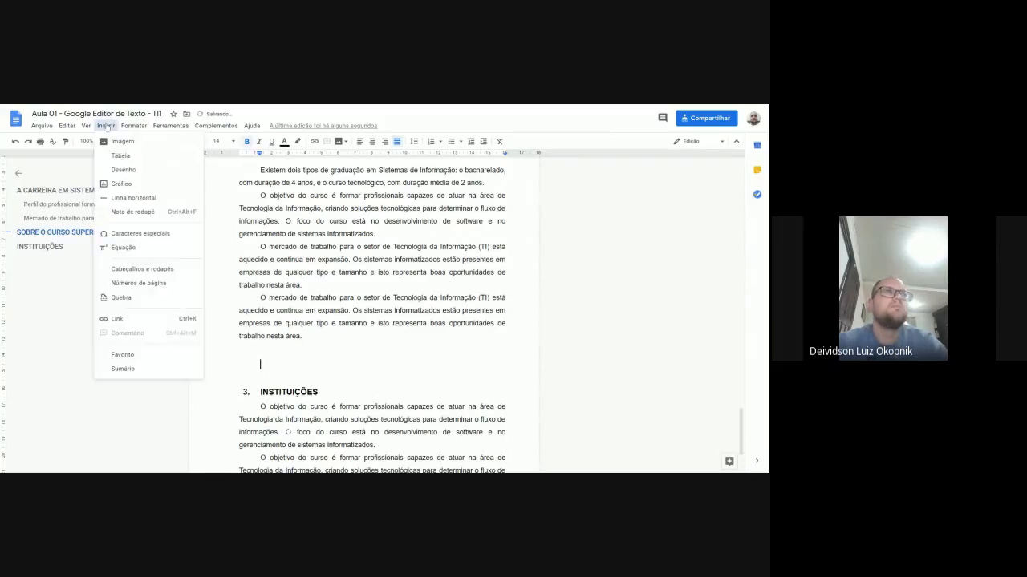
{"action": "mouse_move", "coordinate": [203, 304]}
{"action": "left_click", "coordinate": [244, 300]}
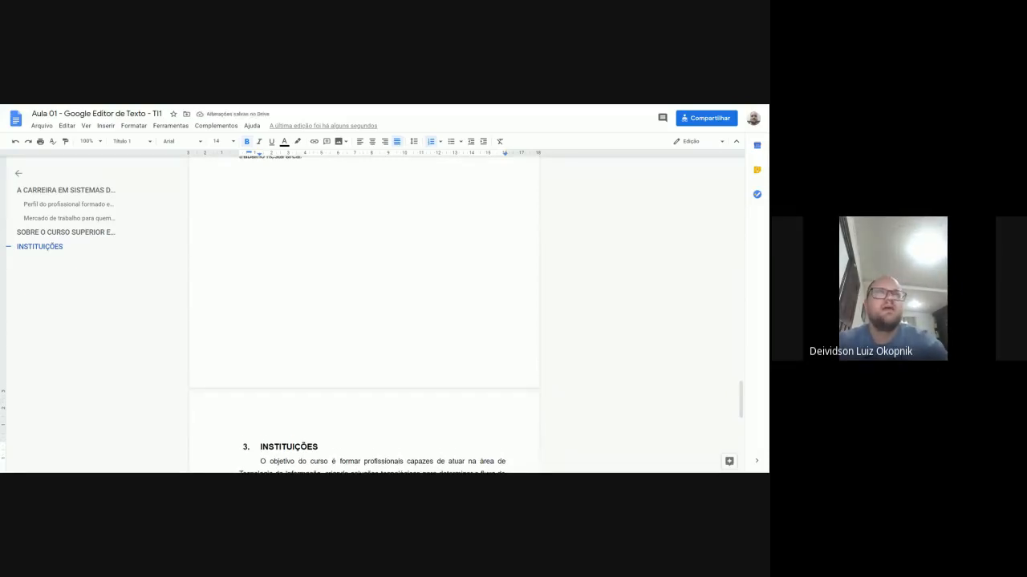
{"action": "scroll", "coordinate": [319, 389], "scroll_direction": "up", "scroll_amount": 2}
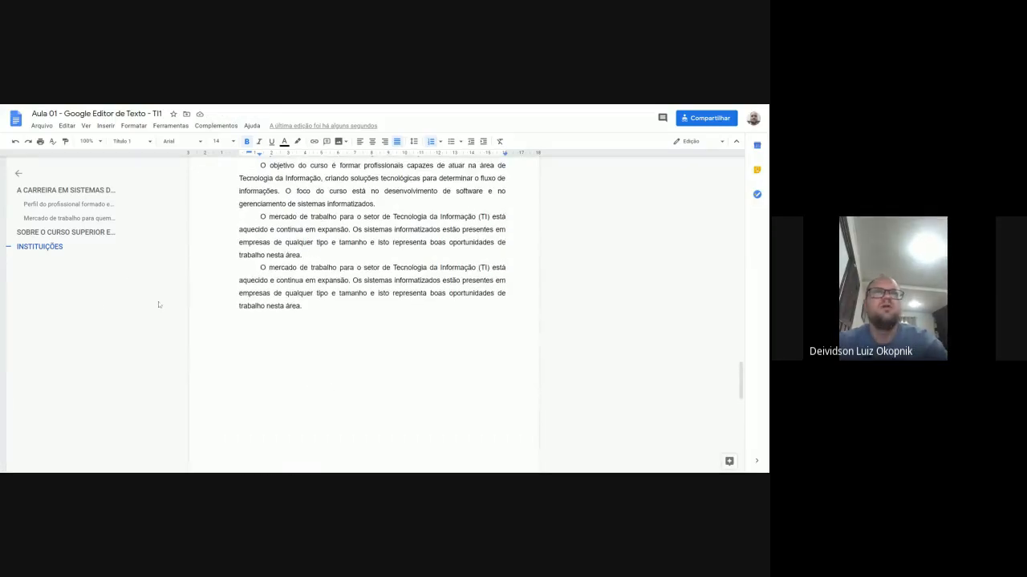
{"action": "scroll", "coordinate": [371, 313], "scroll_direction": "up", "scroll_amount": 2}
{"action": "scroll", "coordinate": [372, 313], "scroll_direction": "up", "scroll_amount": 3}
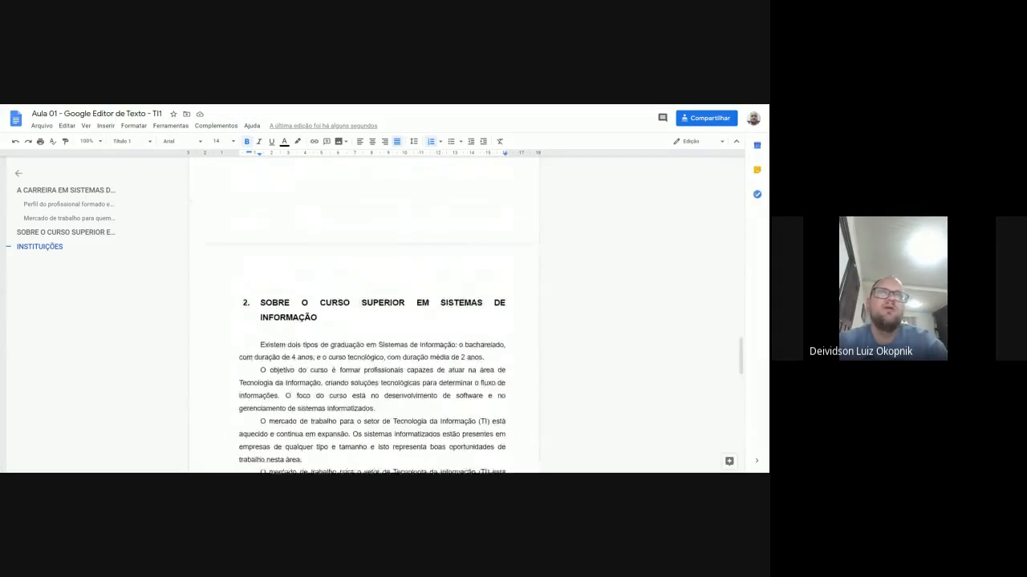
{"action": "scroll", "coordinate": [372, 312], "scroll_direction": "up", "scroll_amount": 10}
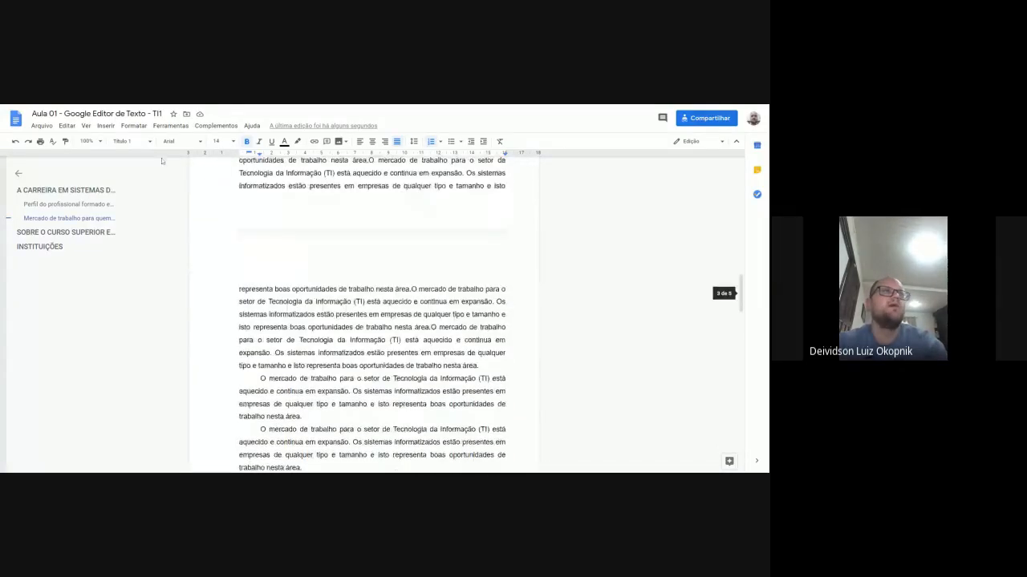
{"action": "left_click", "coordinate": [106, 126]}
{"action": "mouse_move", "coordinate": [145, 301]}
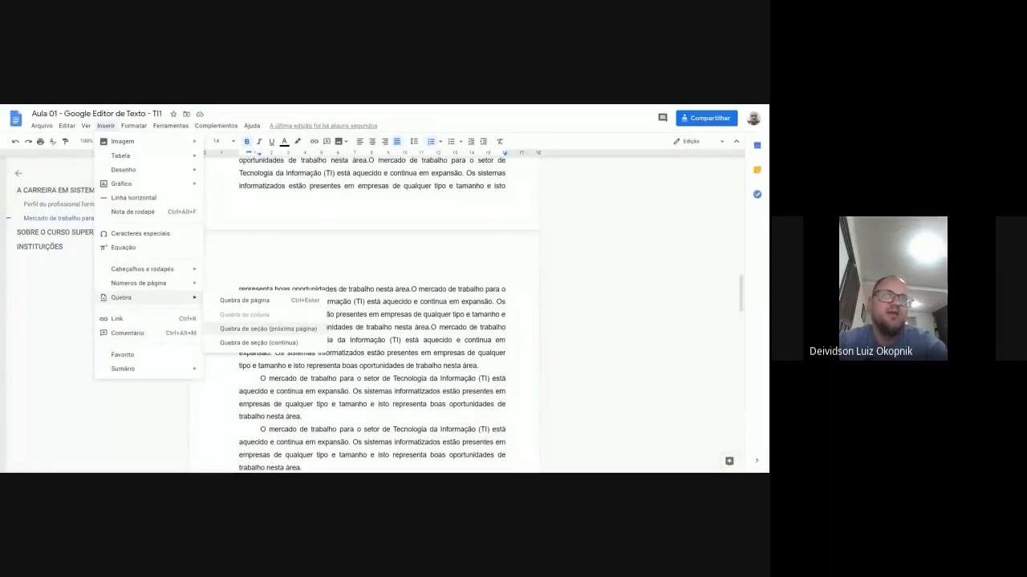
{"action": "left_click", "coordinate": [405, 315]}
Add page numbers in the upper-right corner of the header on every page, including the first, and check them through the document.
{"action": "left_click", "coordinate": [105, 126]}
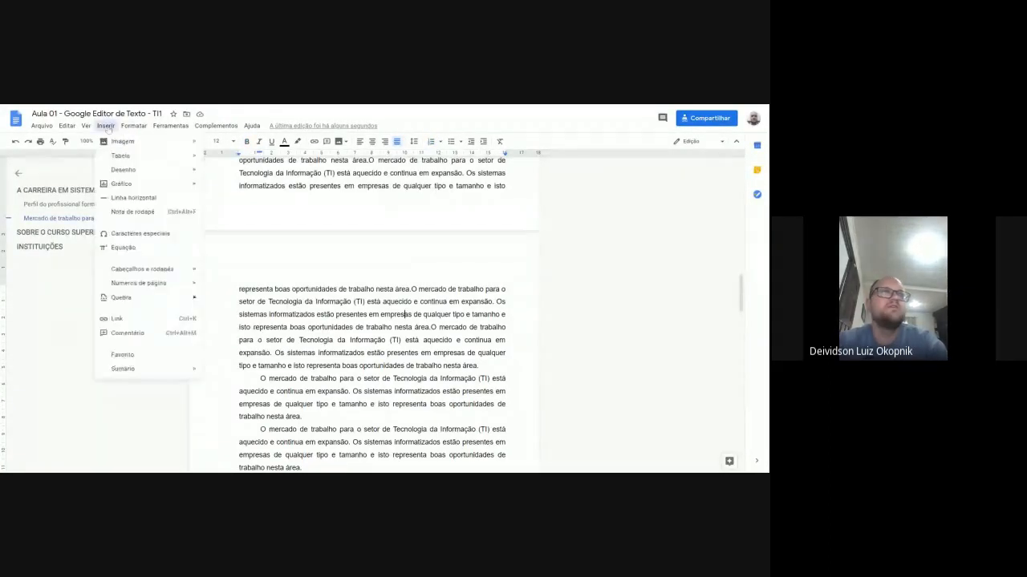
{"action": "mouse_move", "coordinate": [129, 175]}
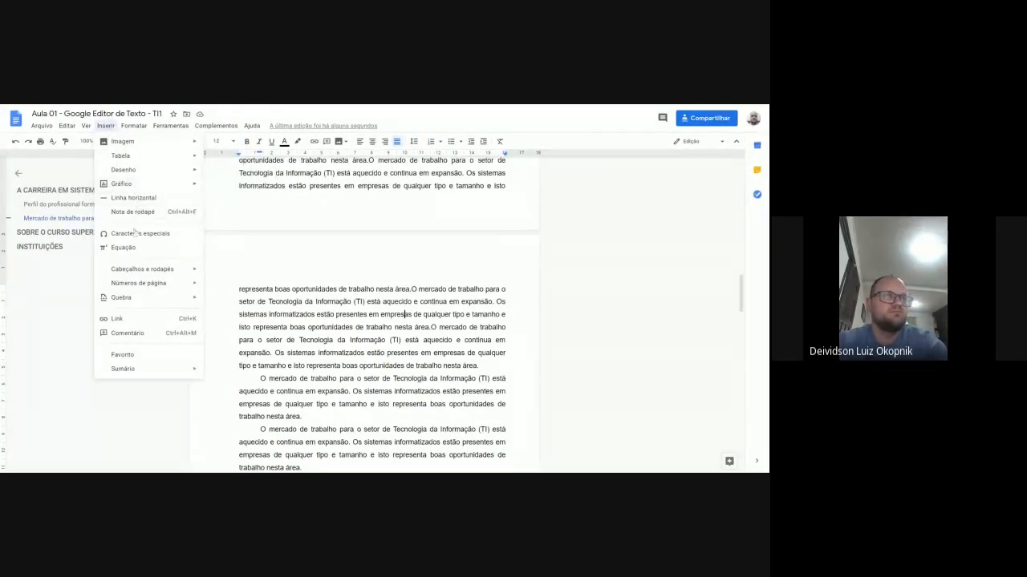
{"action": "mouse_move", "coordinate": [148, 275]}
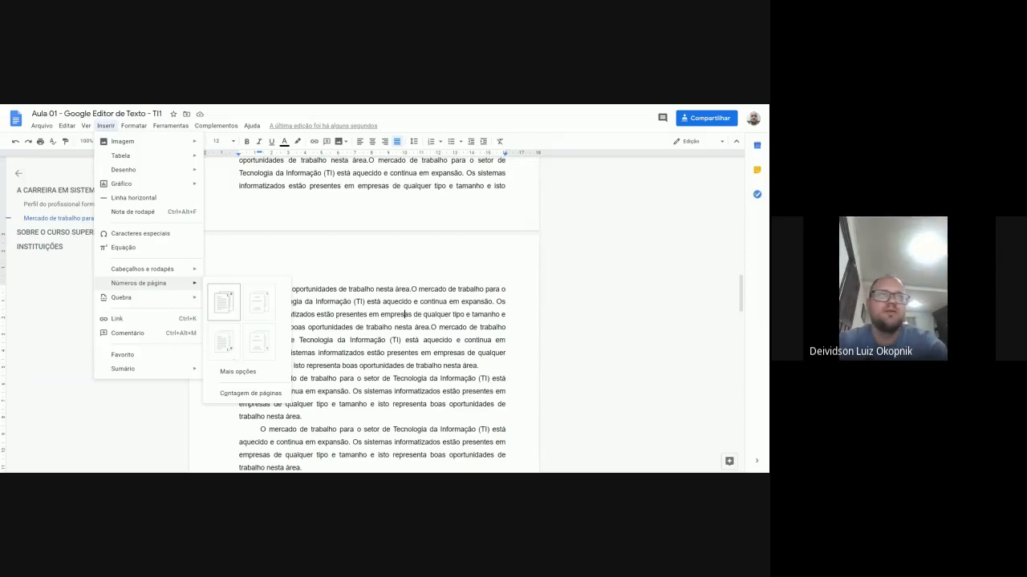
{"action": "left_click", "coordinate": [225, 304]}
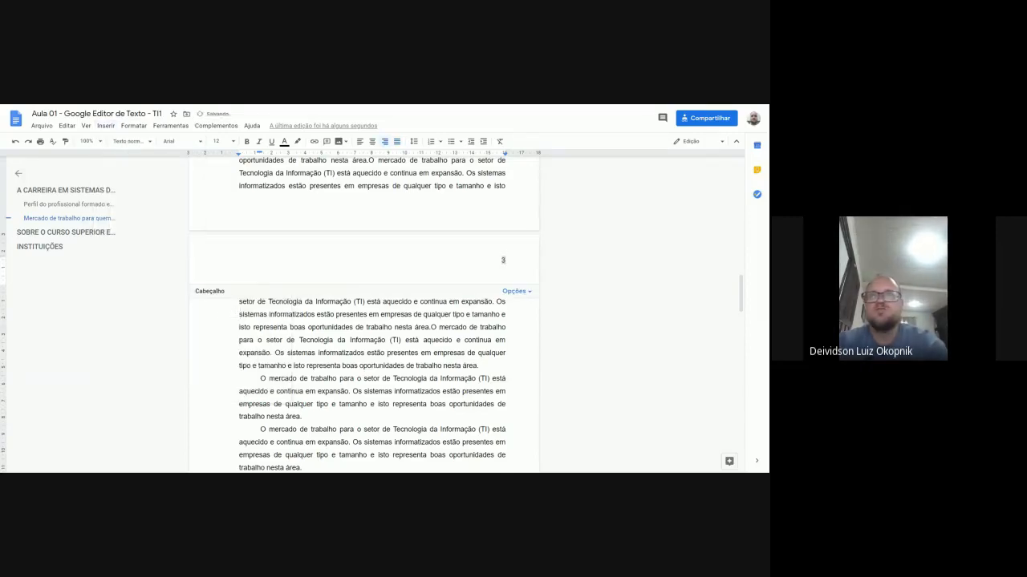
{"action": "scroll", "coordinate": [372, 313], "scroll_direction": "up", "scroll_amount": 10}
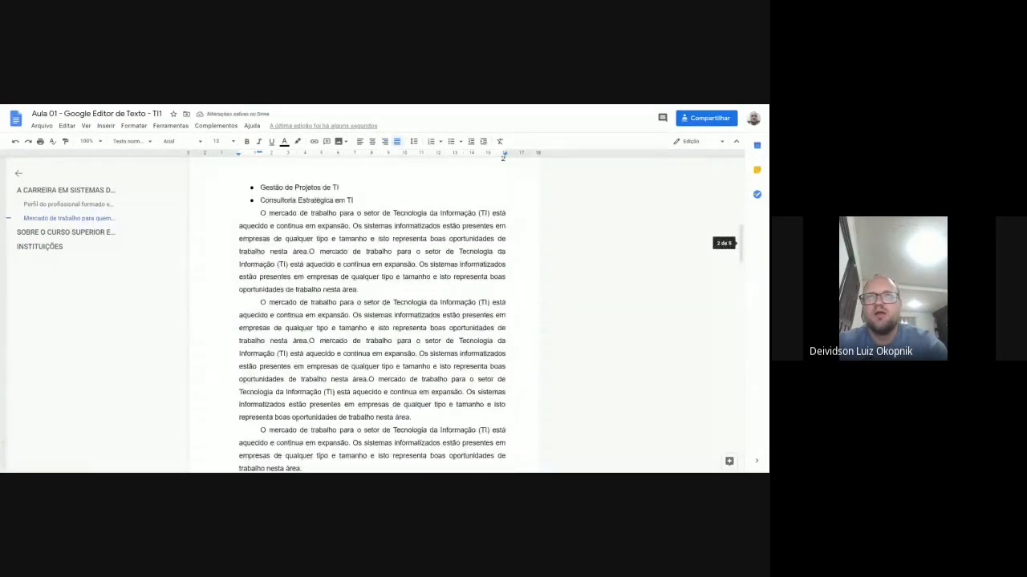
{"action": "scroll", "coordinate": [372, 313], "scroll_direction": "up", "scroll_amount": 8}
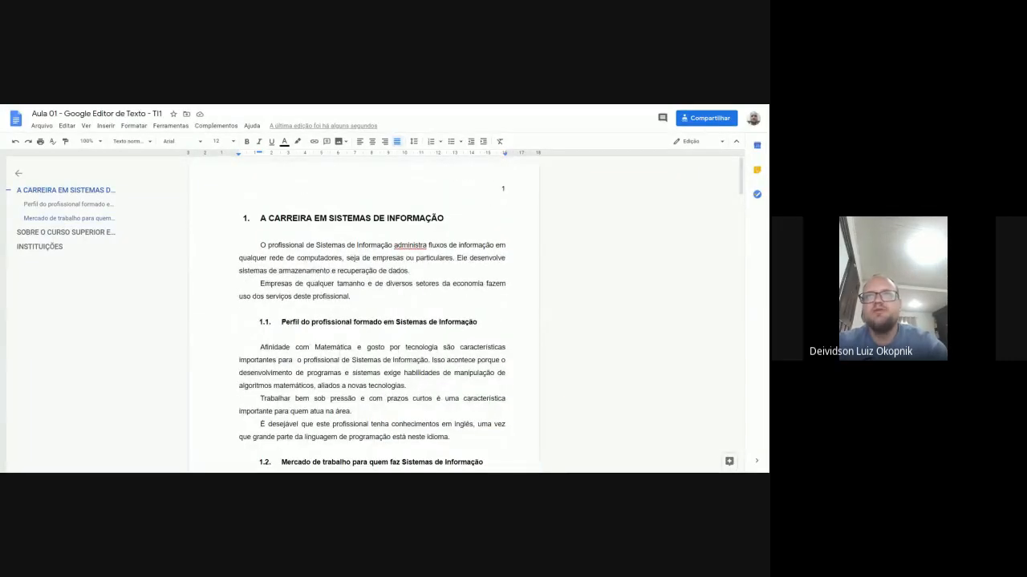
{"action": "scroll", "coordinate": [484, 415], "scroll_direction": "down", "scroll_amount": 15}
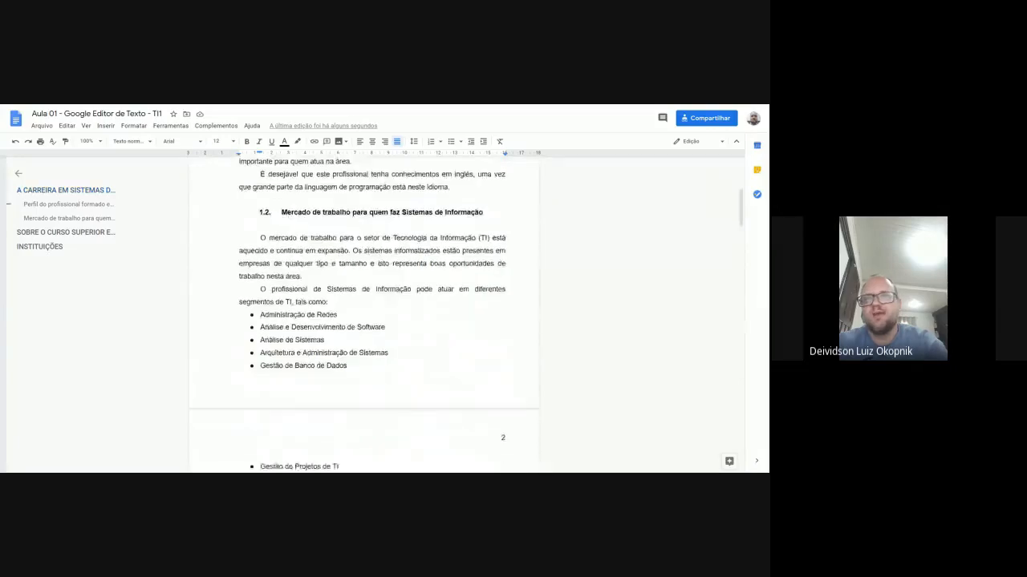
{"action": "scroll", "coordinate": [485, 415], "scroll_direction": "down", "scroll_amount": 8}
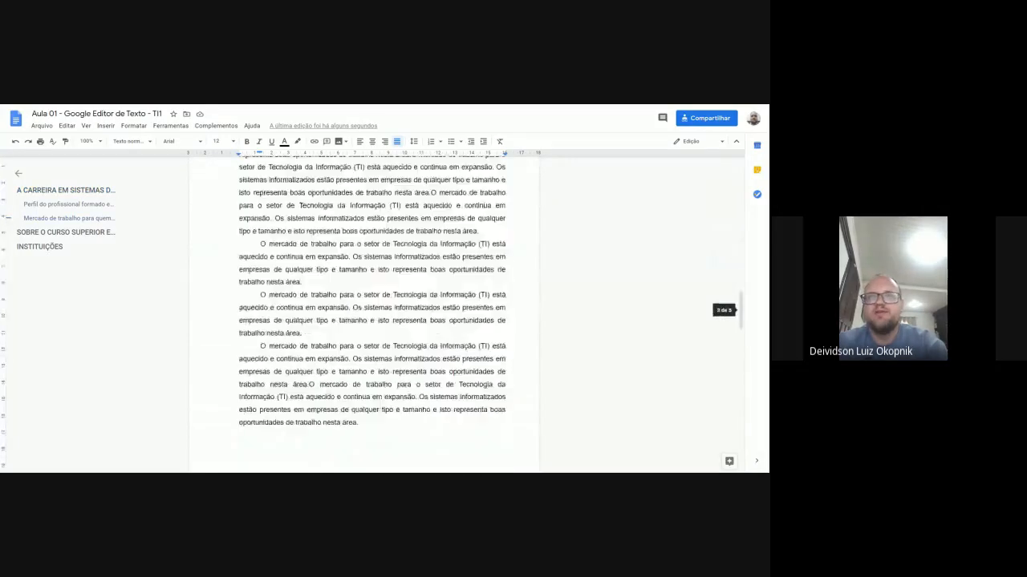
Remove the number from the first page's header and check the following page's header.
{"action": "scroll", "coordinate": [484, 416], "scroll_direction": "up", "scroll_amount": 9}
{"action": "scroll", "coordinate": [373, 313], "scroll_direction": "up", "scroll_amount": 15}
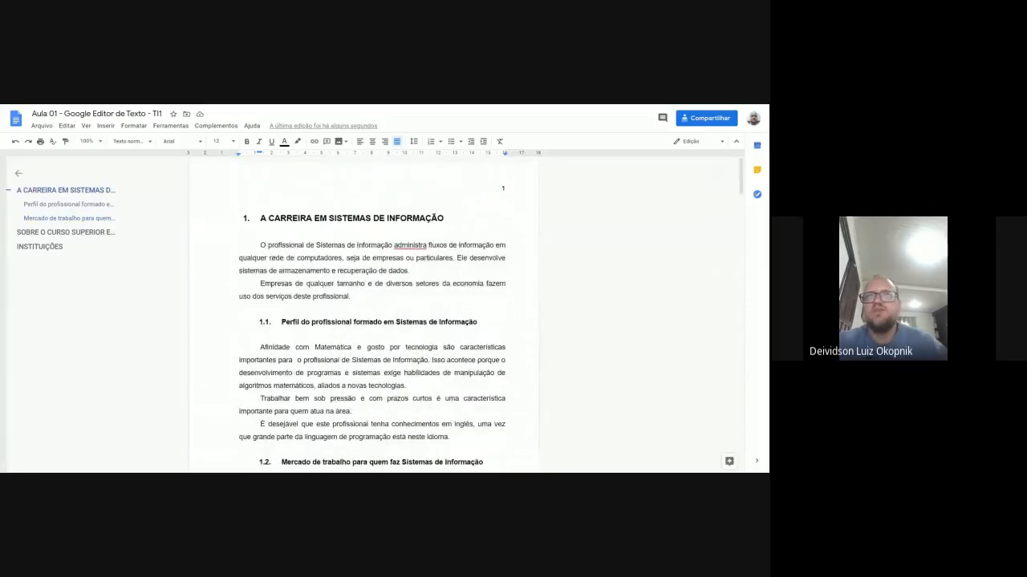
{"action": "double_click", "coordinate": [502, 188]}
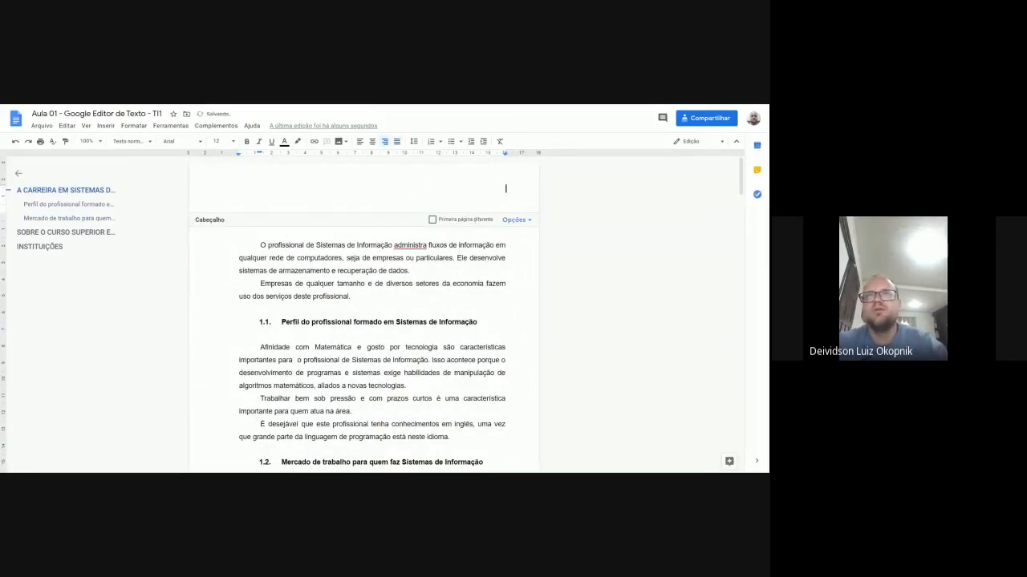
{"action": "left_click", "coordinate": [470, 246]}
{"action": "scroll", "coordinate": [470, 245], "scroll_direction": "down", "scroll_amount": 11}
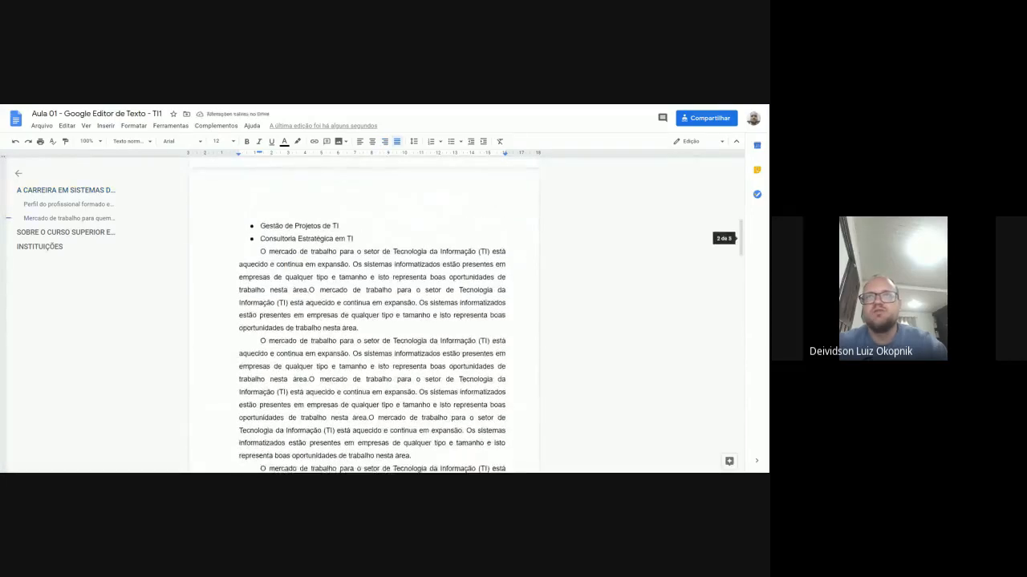
{"action": "scroll", "coordinate": [363, 316], "scroll_direction": "up", "scroll_amount": 12}
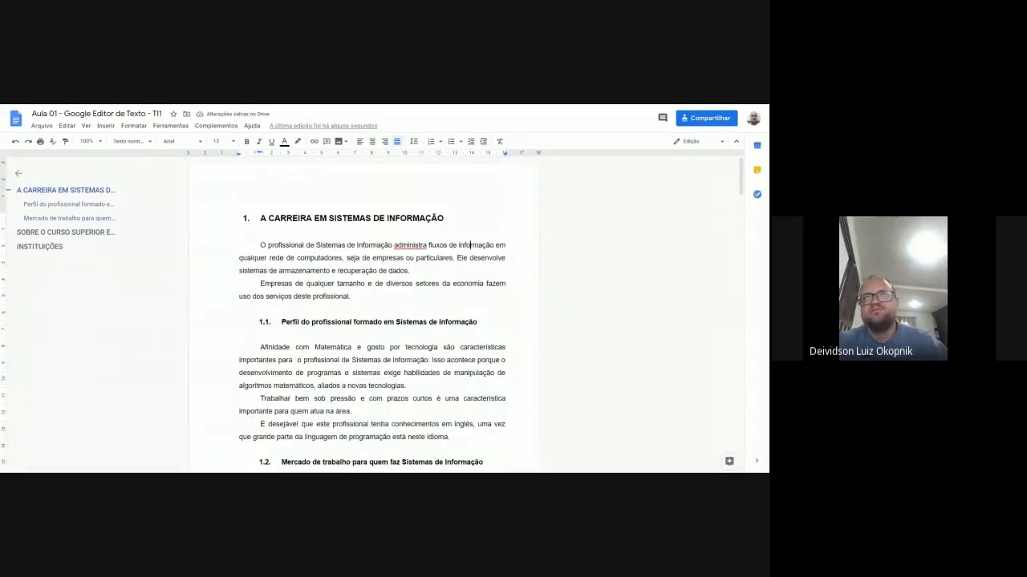
Enter 1 in the first page's header and check that header across the following pages.
{"action": "double_click", "coordinate": [504, 188]}
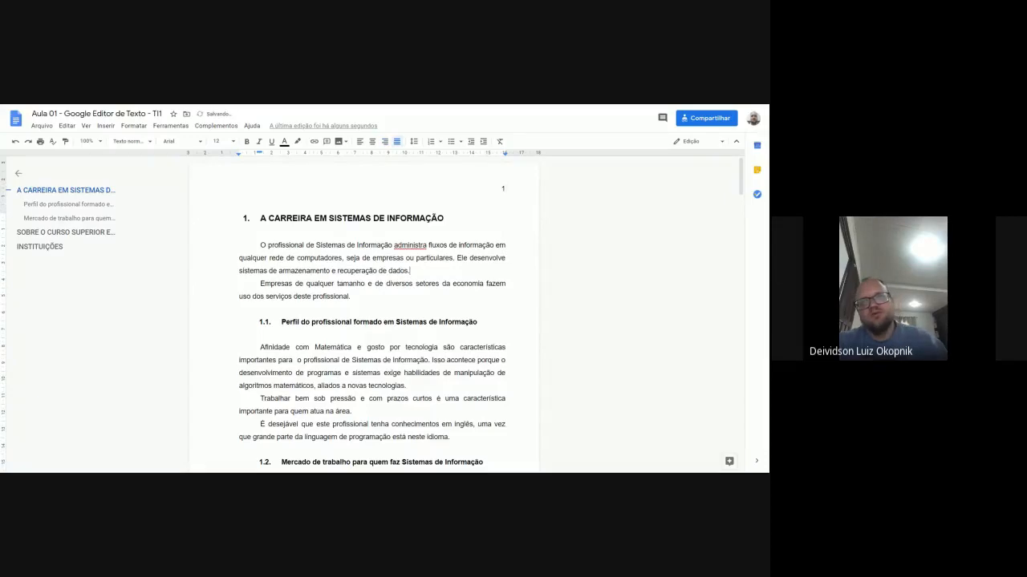
{"action": "scroll", "coordinate": [363, 313], "scroll_direction": "down", "scroll_amount": 10}
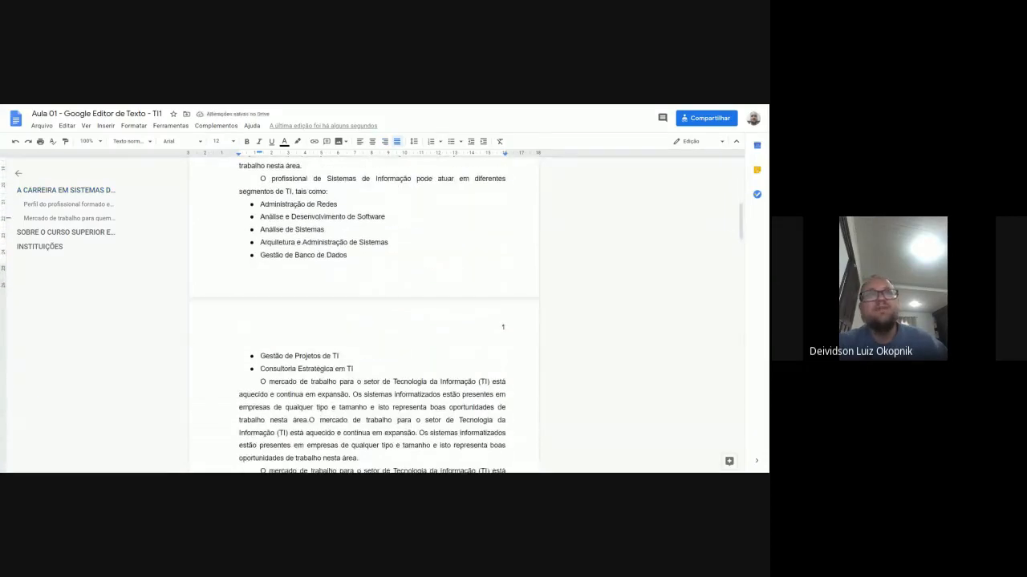
{"action": "scroll", "coordinate": [363, 313], "scroll_direction": "down", "scroll_amount": 15}
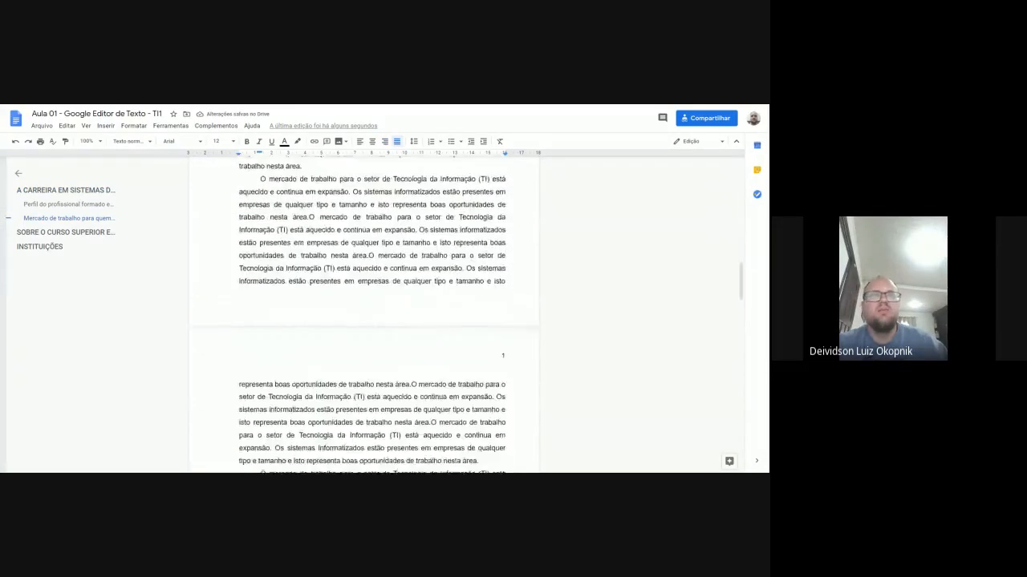
{"action": "scroll", "coordinate": [363, 312], "scroll_direction": "down", "scroll_amount": 3}
{"action": "scroll", "coordinate": [363, 313], "scroll_direction": "up", "scroll_amount": 9}
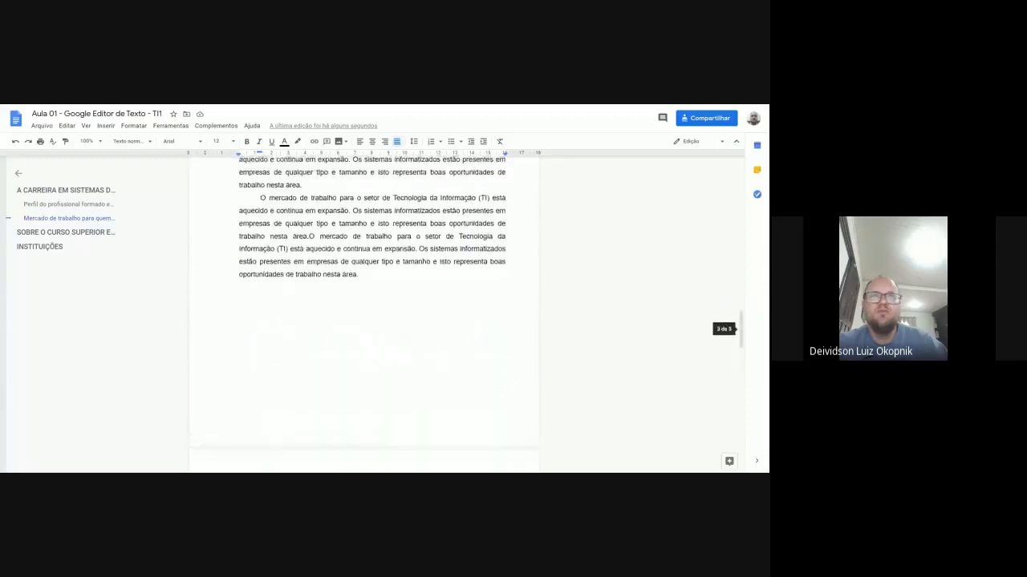
{"action": "scroll", "coordinate": [364, 313], "scroll_direction": "up", "scroll_amount": 6}
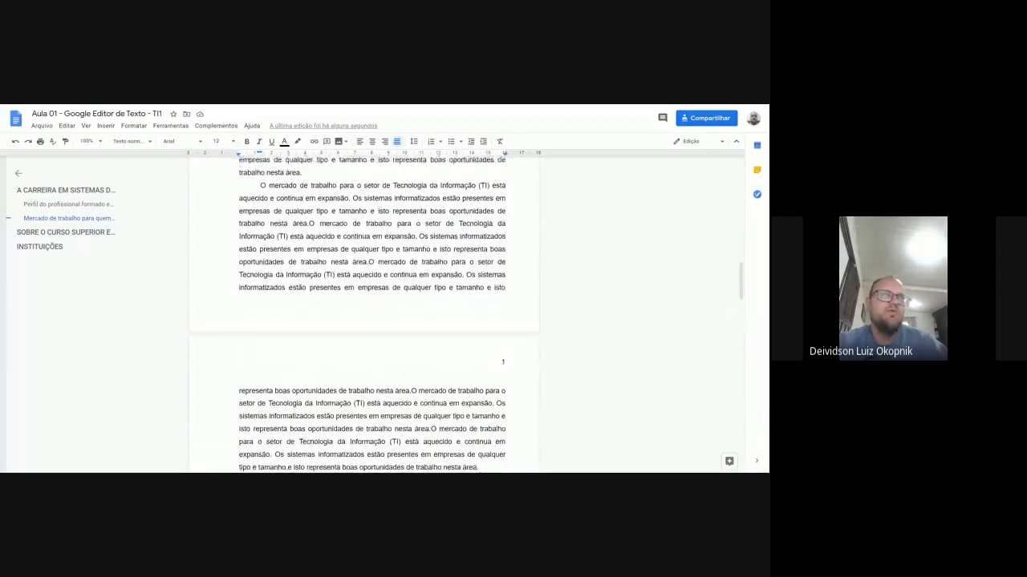
{"action": "scroll", "coordinate": [364, 313], "scroll_direction": "up", "scroll_amount": 20}
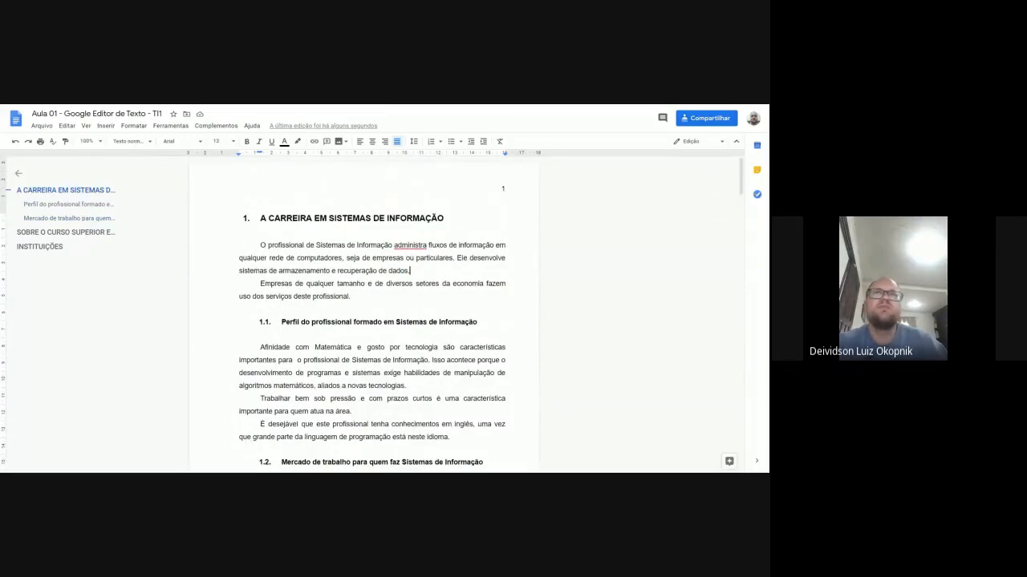
Replace the header number with 2 on the second page and compare it with the first page's header.
{"action": "double_click", "coordinate": [502, 188]}
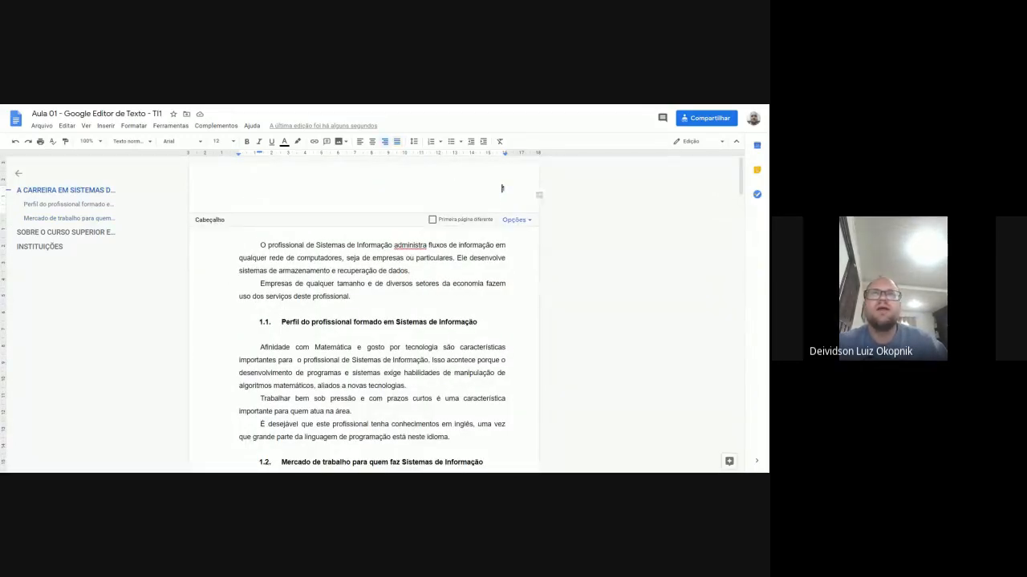
{"action": "scroll", "coordinate": [363, 313], "scroll_direction": "down", "scroll_amount": 10}
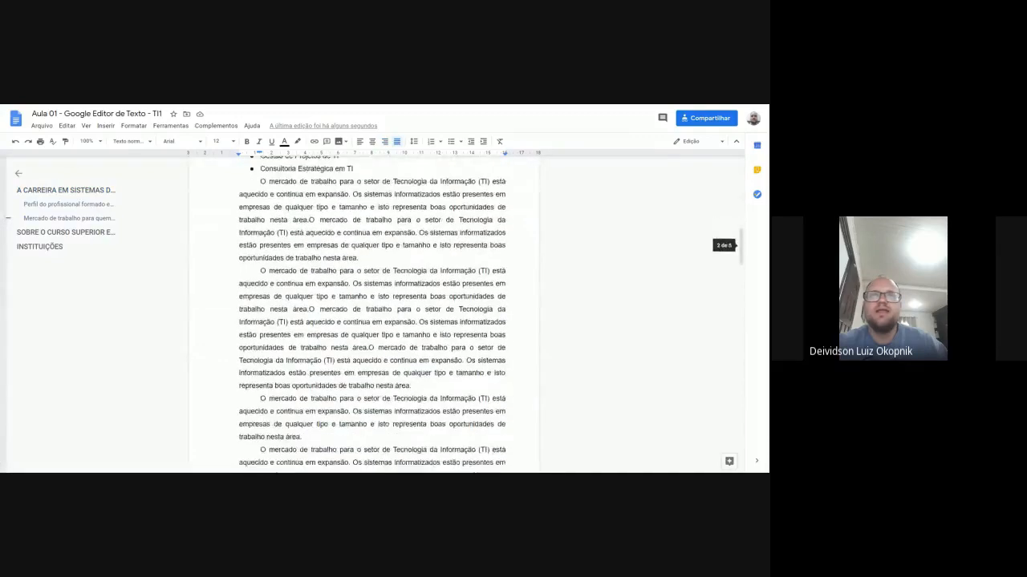
{"action": "scroll", "coordinate": [363, 313], "scroll_direction": "up", "scroll_amount": 3}
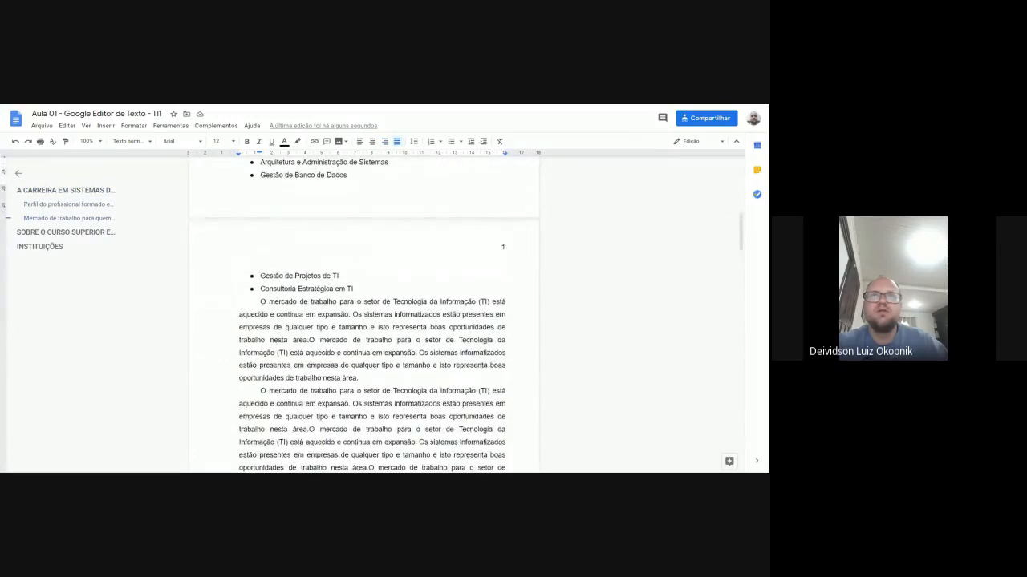
{"action": "scroll", "coordinate": [449, 187], "scroll_direction": "up", "scroll_amount": 6}
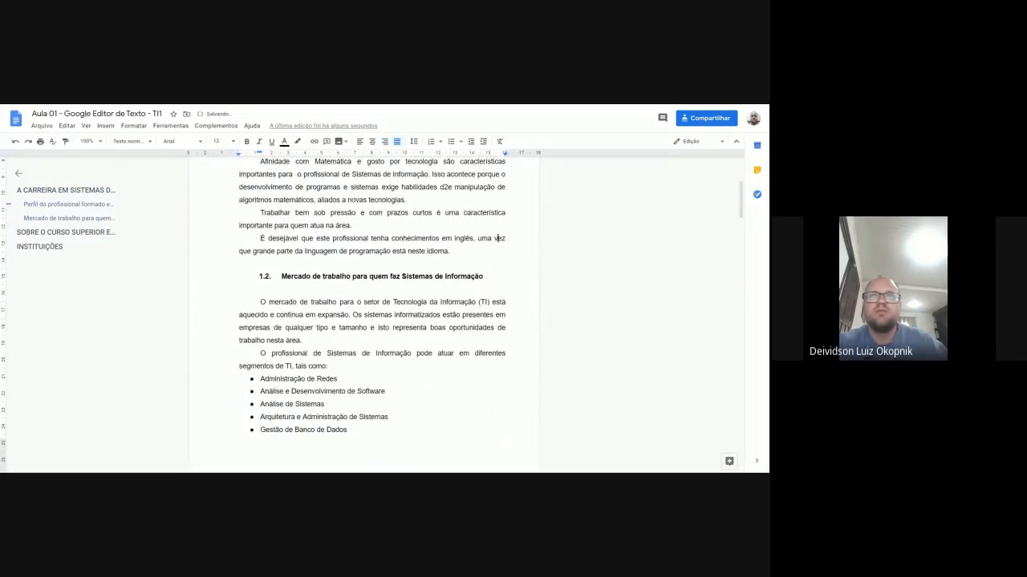
{"action": "scroll", "coordinate": [497, 239], "scroll_direction": "down", "scroll_amount": 10}
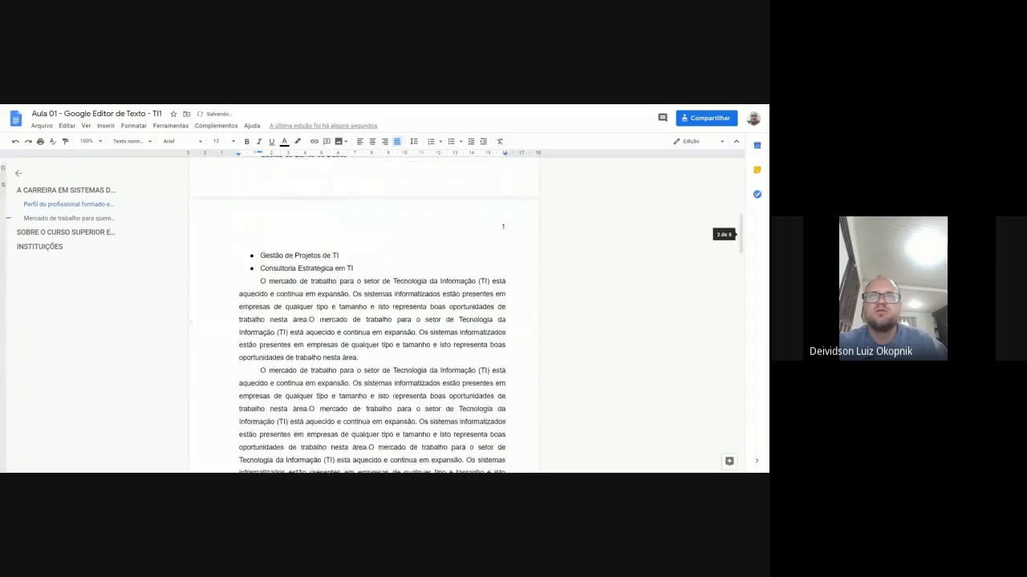
{"action": "double_click", "coordinate": [503, 182]}
{"action": "left_click", "coordinate": [472, 248]}
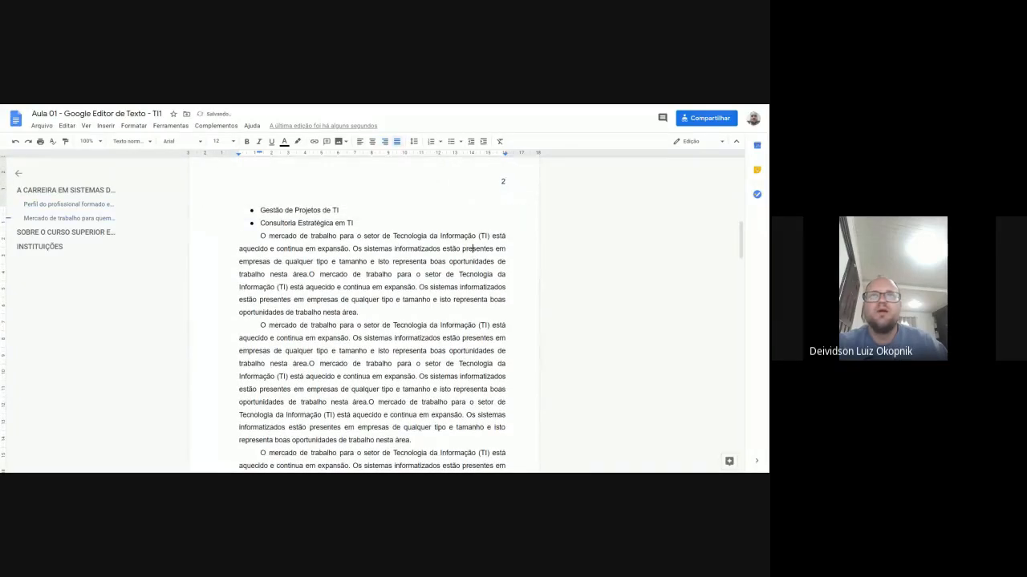
{"action": "scroll", "coordinate": [473, 247], "scroll_direction": "up", "scroll_amount": 5}
{"action": "scroll", "coordinate": [472, 248], "scroll_direction": "up", "scroll_amount": 4}
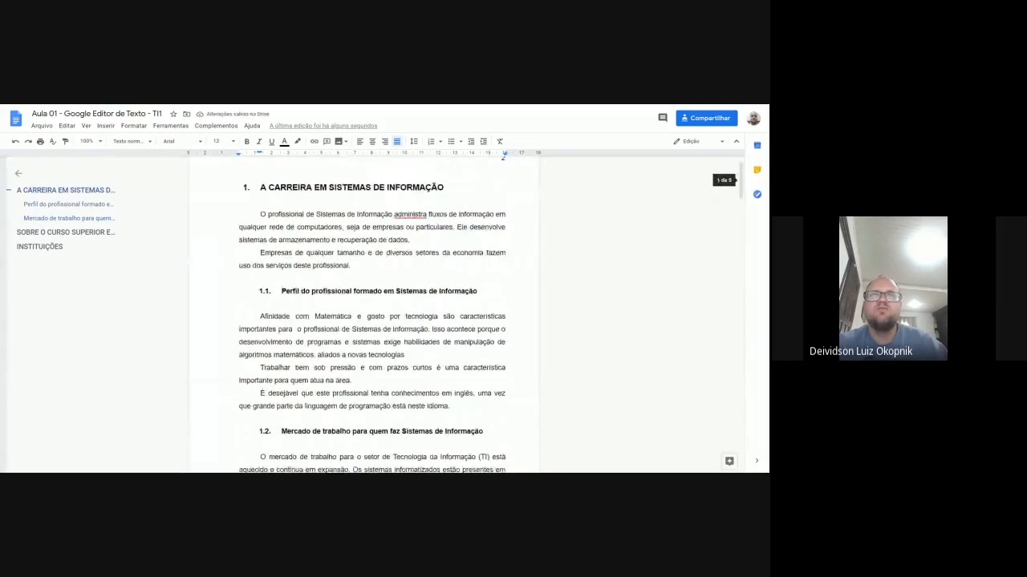
{"action": "scroll", "coordinate": [363, 313], "scroll_direction": "down", "scroll_amount": 8}
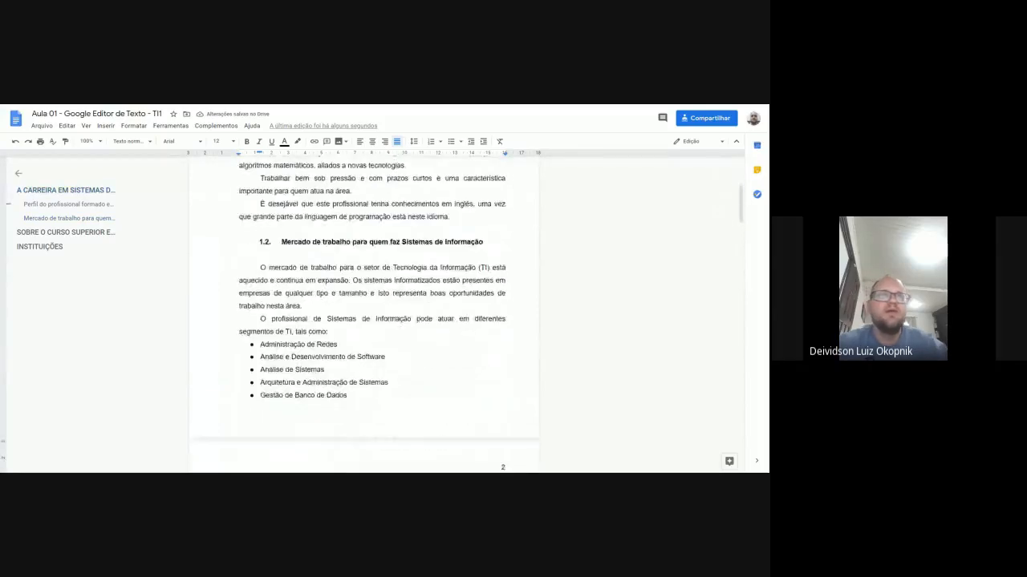
Add a blank line without a bullet below the "Consultoria Estratégica em TI" list item.
{"action": "key", "text": "Return"}
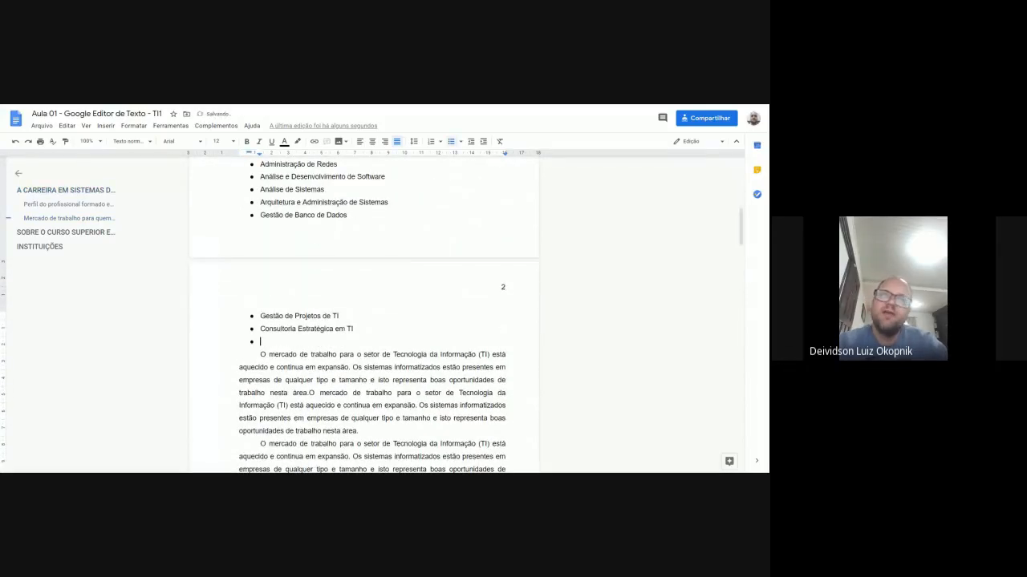
{"action": "scroll", "coordinate": [363, 313], "scroll_direction": "up", "scroll_amount": 10}
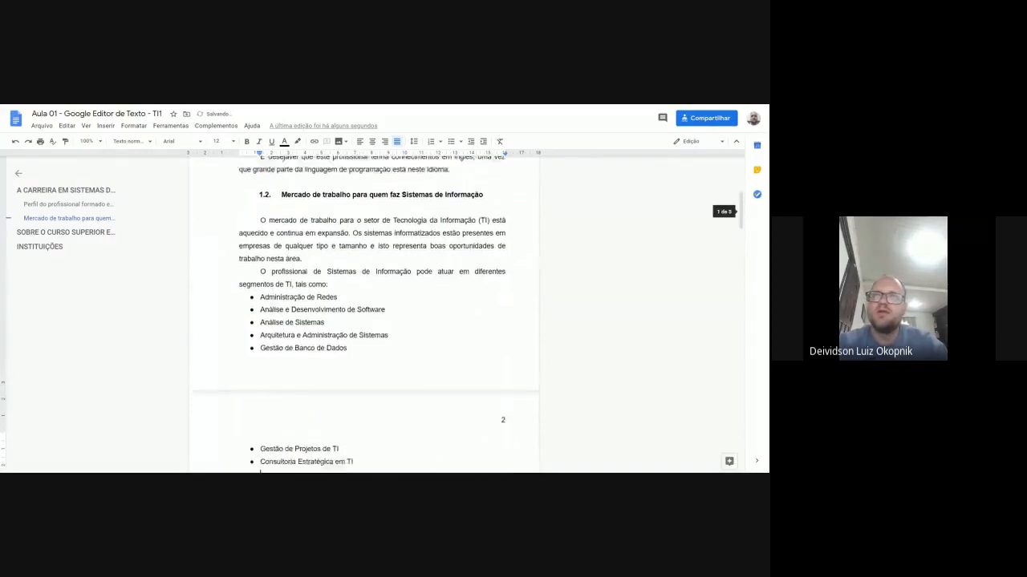
{"action": "scroll", "coordinate": [364, 312], "scroll_direction": "down", "scroll_amount": 15}
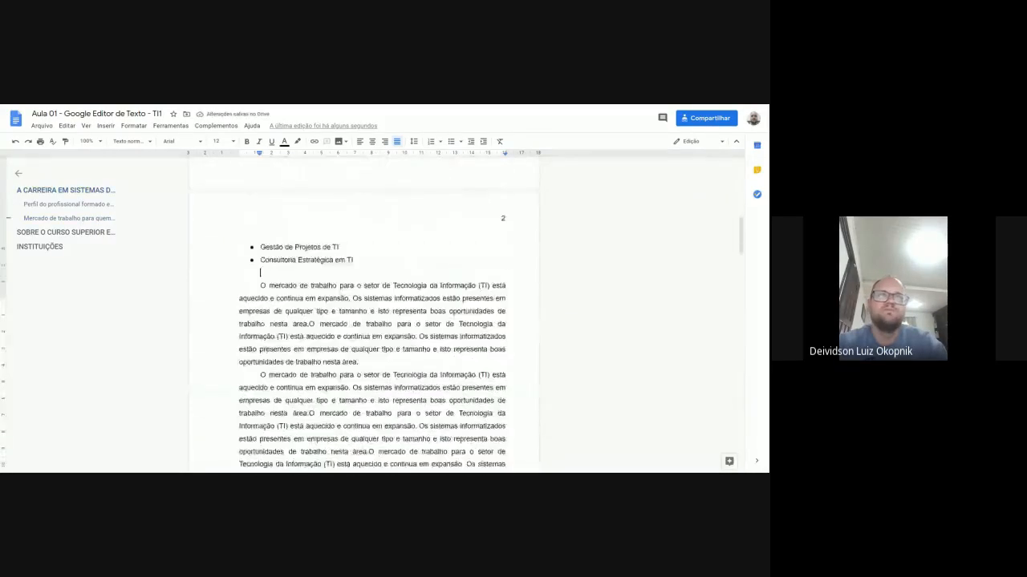
Insert a next-page section break on a new line after the last paragraph of the INSTITUIÇÕES chapter.
{"action": "scroll", "coordinate": [363, 312], "scroll_direction": "down", "scroll_amount": 6}
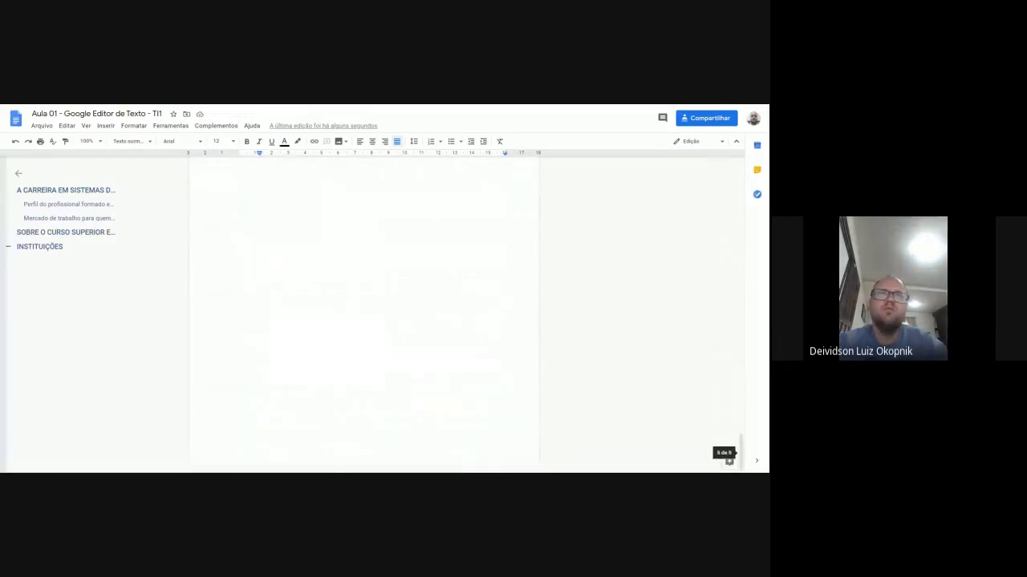
{"action": "left_click", "coordinate": [375, 310]}
{"action": "key", "text": "Return"}
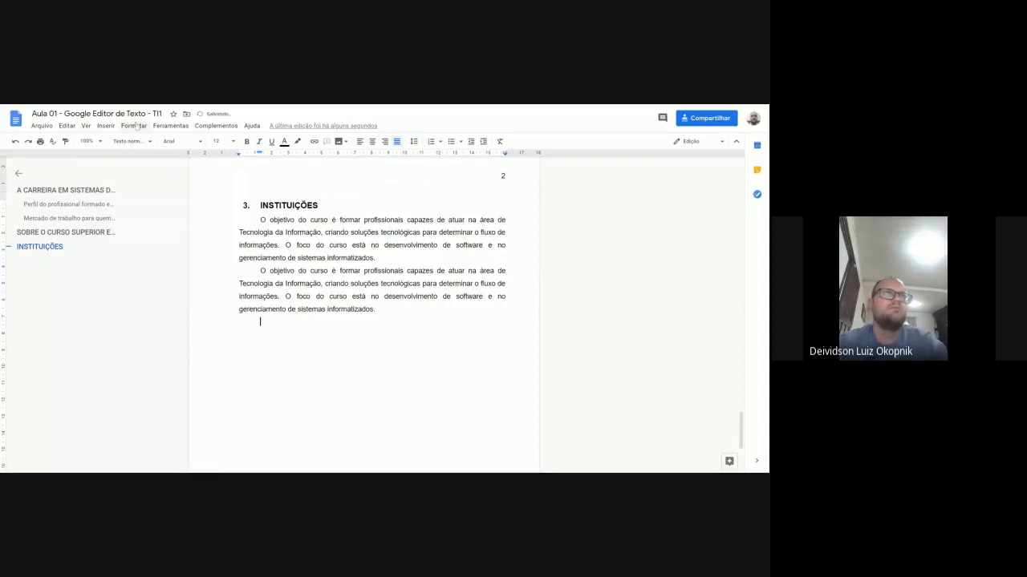
{"action": "left_click", "coordinate": [105, 126]}
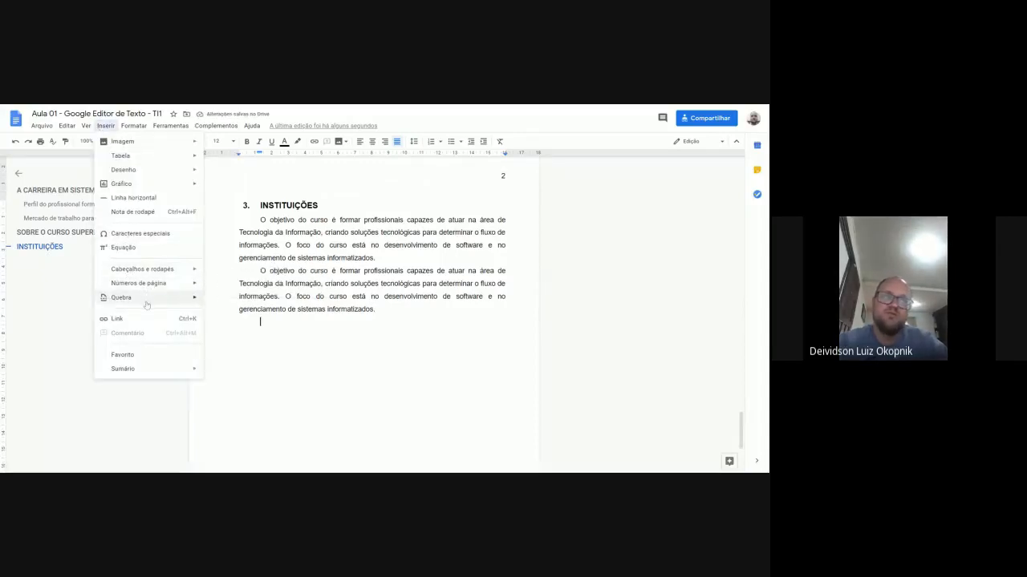
{"action": "mouse_move", "coordinate": [147, 298]}
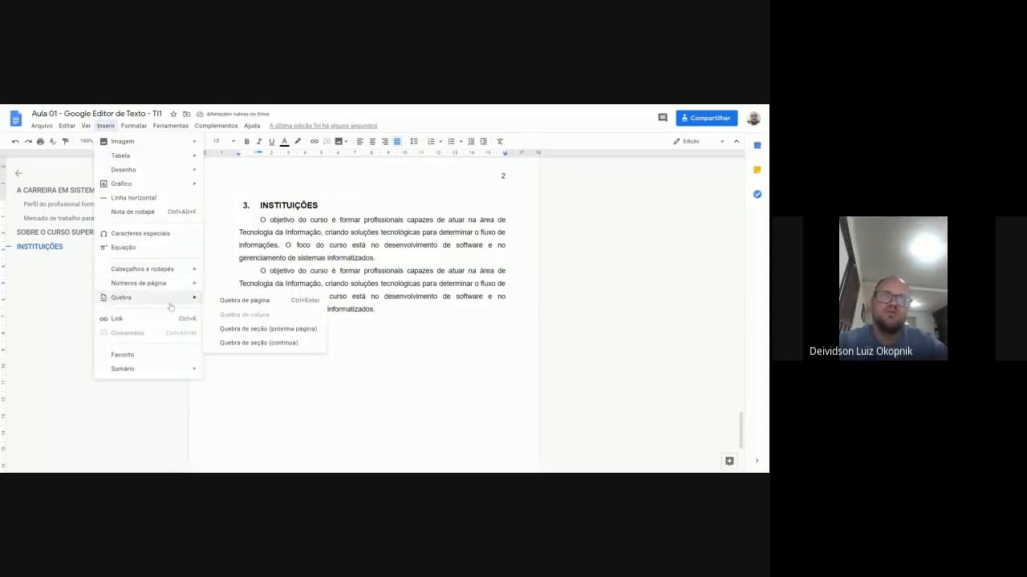
{"action": "left_click", "coordinate": [289, 328]}
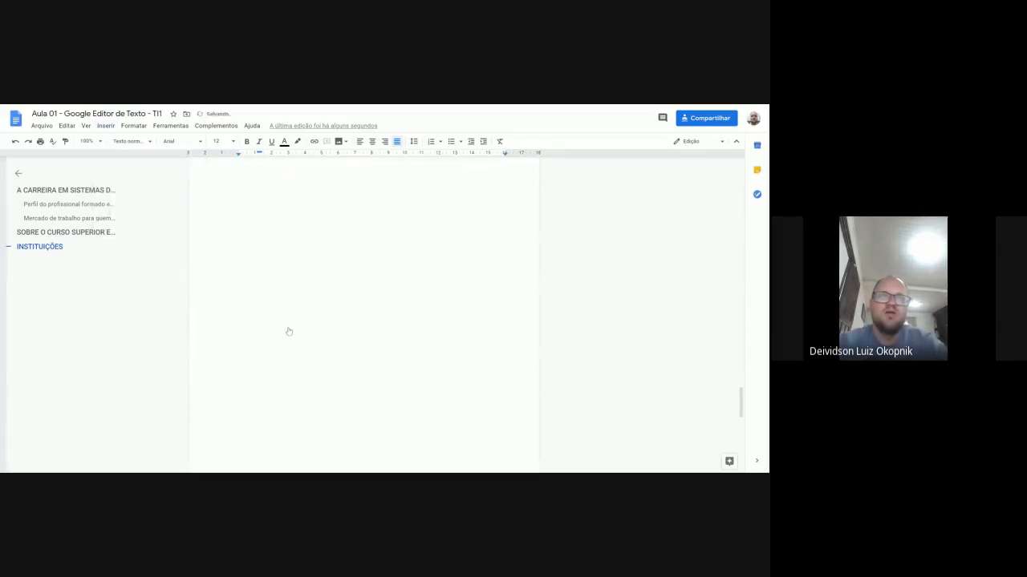
Delete the number from the Section 2 header while it is linked, and check the preceding pages.
{"action": "left_click", "coordinate": [502, 409]}
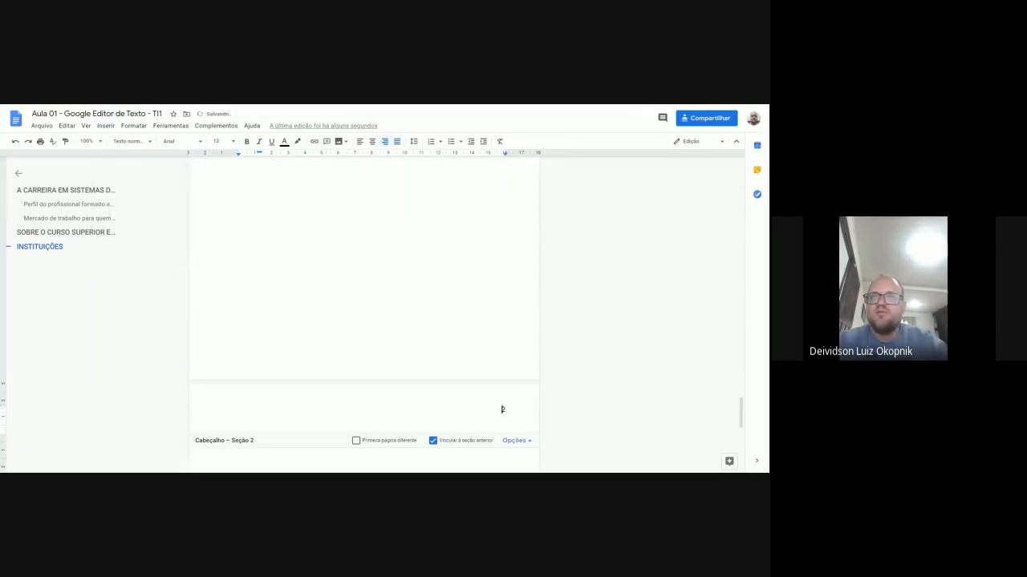
{"action": "left_click", "coordinate": [262, 440]}
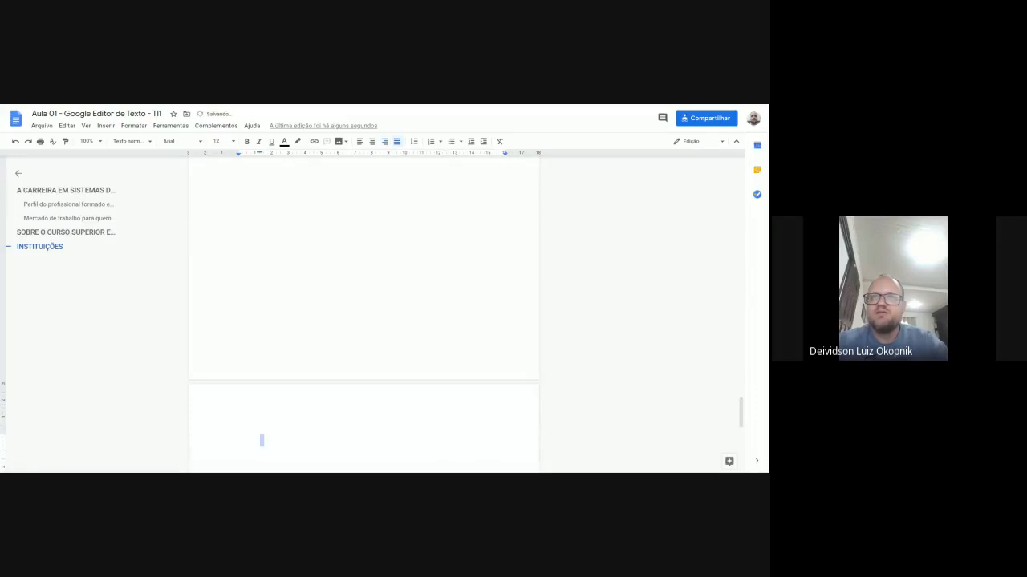
{"action": "scroll", "coordinate": [364, 321], "scroll_direction": "up", "scroll_amount": 9}
{"action": "scroll", "coordinate": [363, 321], "scroll_direction": "down", "scroll_amount": 6}
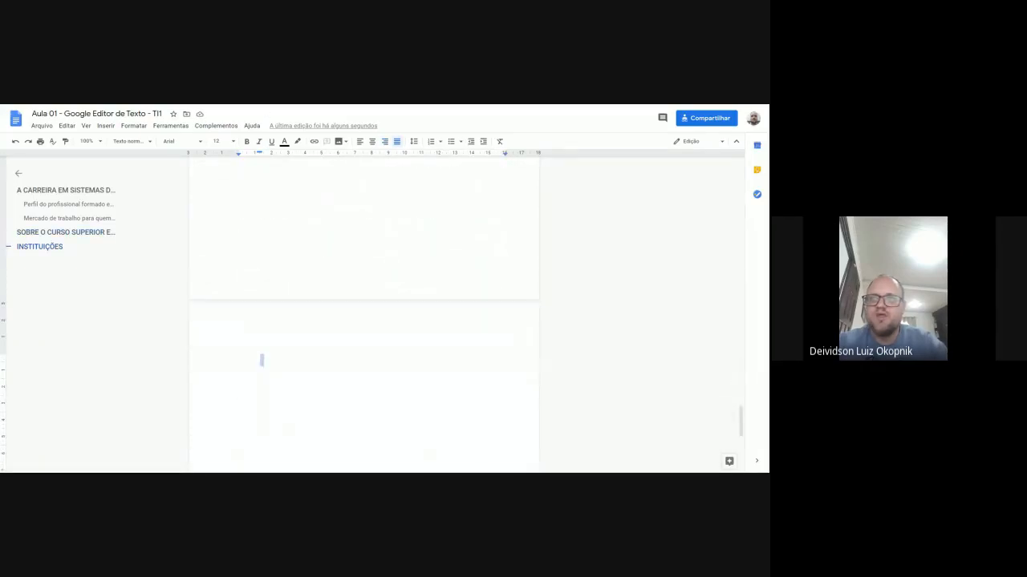
Unlink the Section 2 header from the previous section, enter 2 in it, and compare it with the preceding section's header.
{"action": "left_click", "coordinate": [505, 329]}
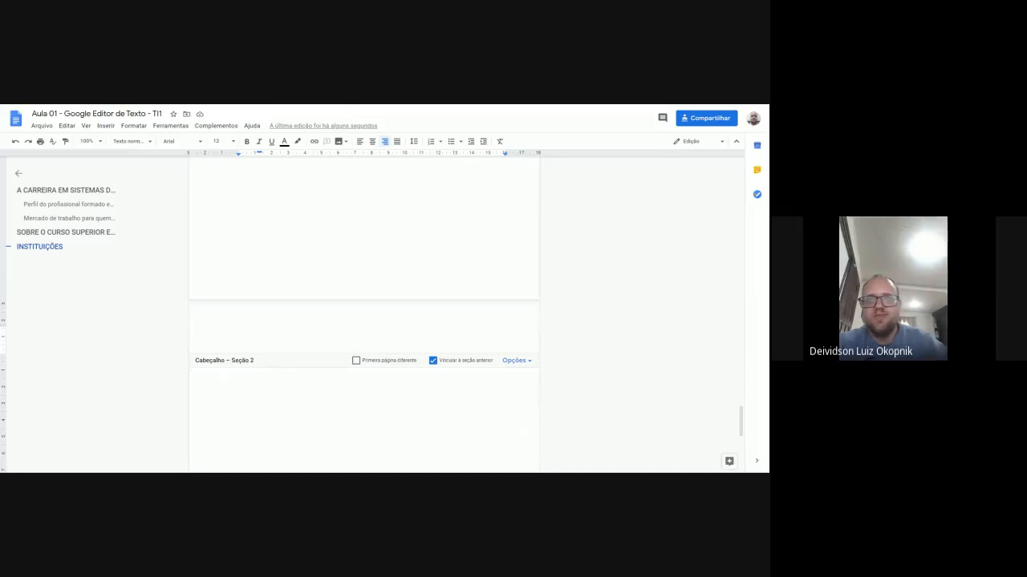
{"action": "left_click", "coordinate": [433, 362]}
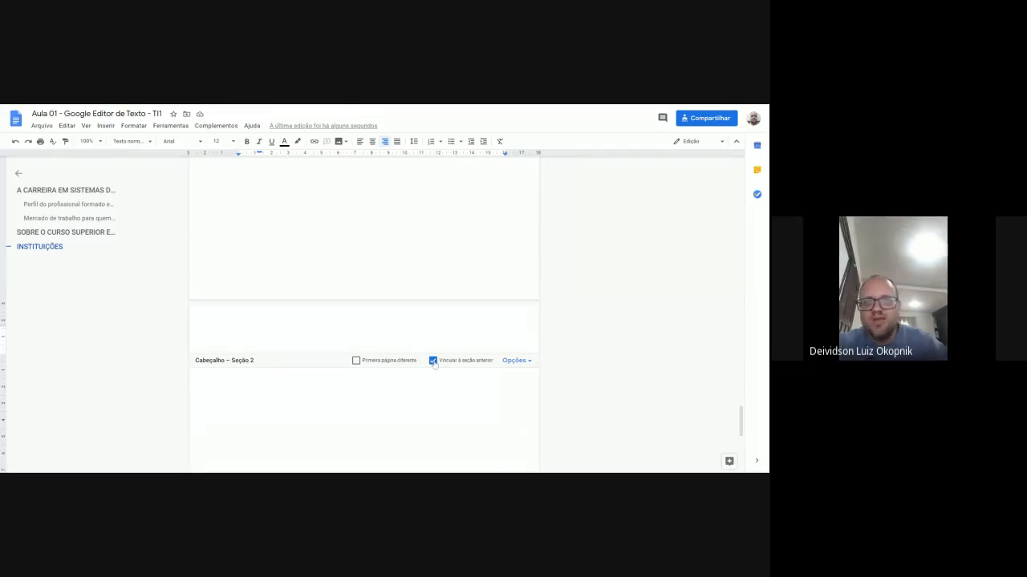
{"action": "left_click", "coordinate": [260, 359]}
{"action": "double_click", "coordinate": [260, 330]}
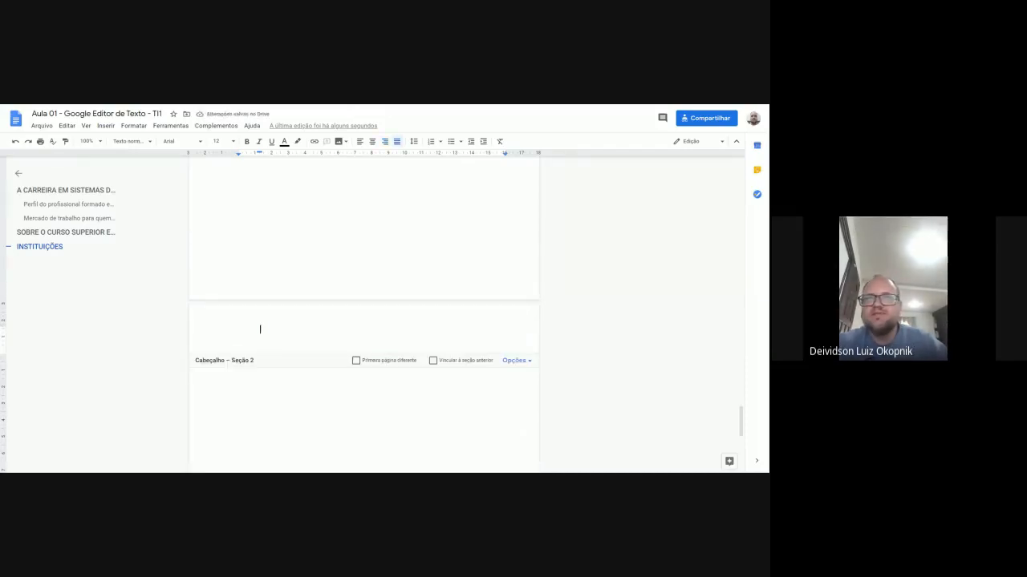
{"action": "type", "text": "2"}
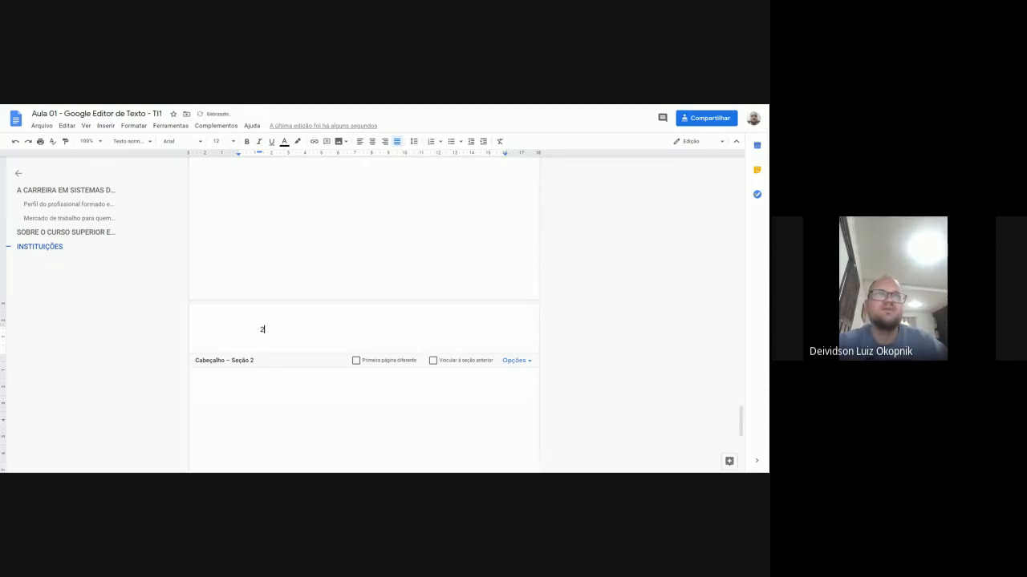
{"action": "left_click", "coordinate": [261, 360]}
{"action": "scroll", "coordinate": [364, 315], "scroll_direction": "up", "scroll_amount": 9}
{"action": "scroll", "coordinate": [364, 315], "scroll_direction": "up", "scroll_amount": 3}
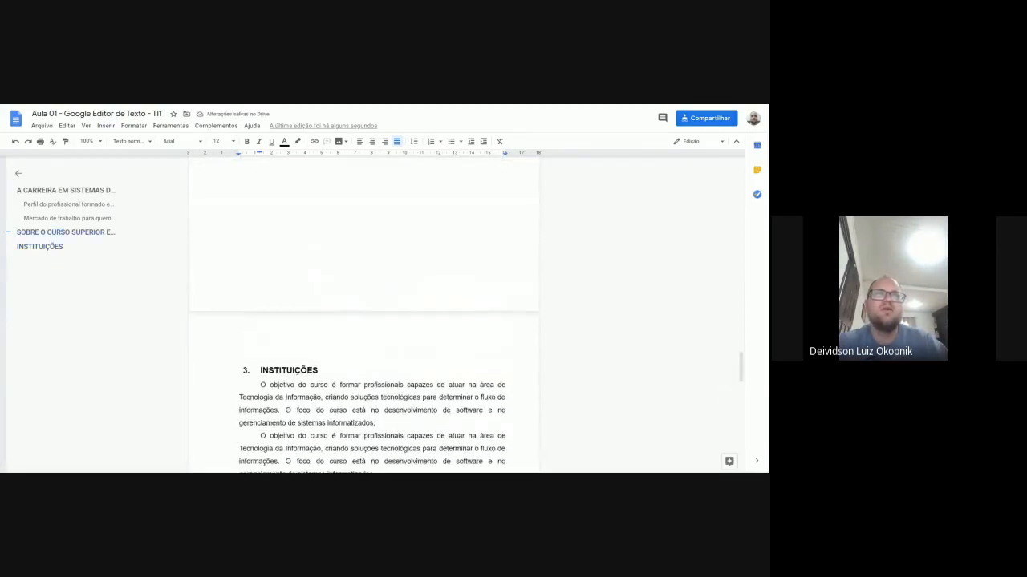
{"action": "scroll", "coordinate": [364, 315], "scroll_direction": "down", "scroll_amount": 6}
{"action": "scroll", "coordinate": [294, 360], "scroll_direction": "down", "scroll_amount": 6}
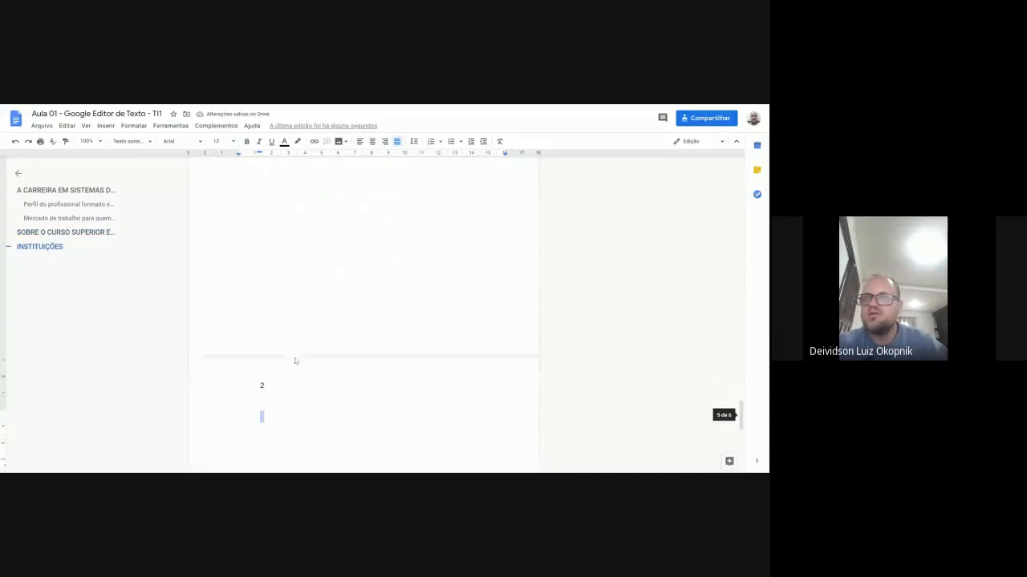
Undo the Section 2 header changes and remove the section break after the INSTITUIÇÕES chapter.
{"action": "key", "text": "ctrl+z"}
{"action": "key", "text": "ctrl+z"}
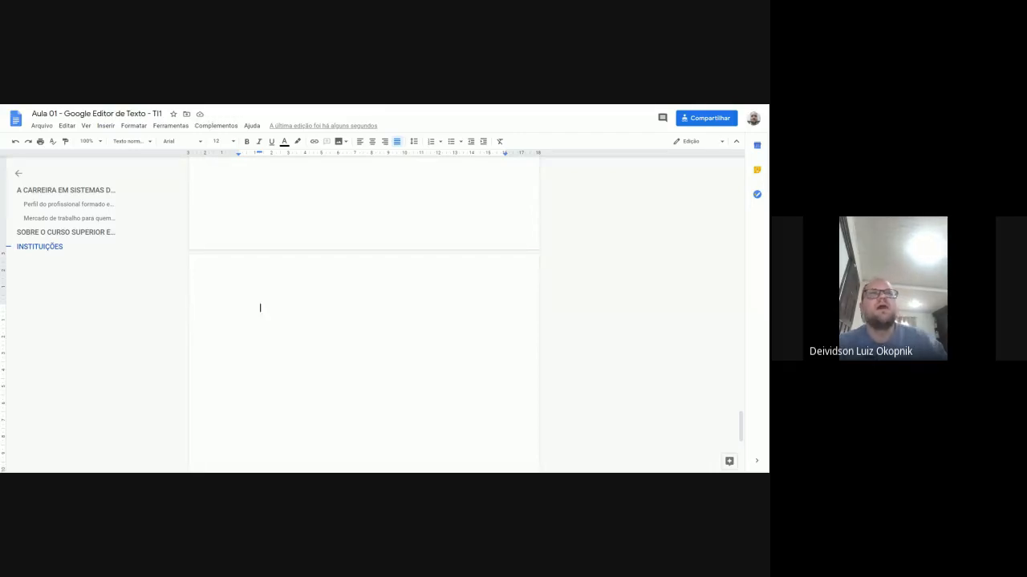
{"action": "double_click", "coordinate": [505, 279]}
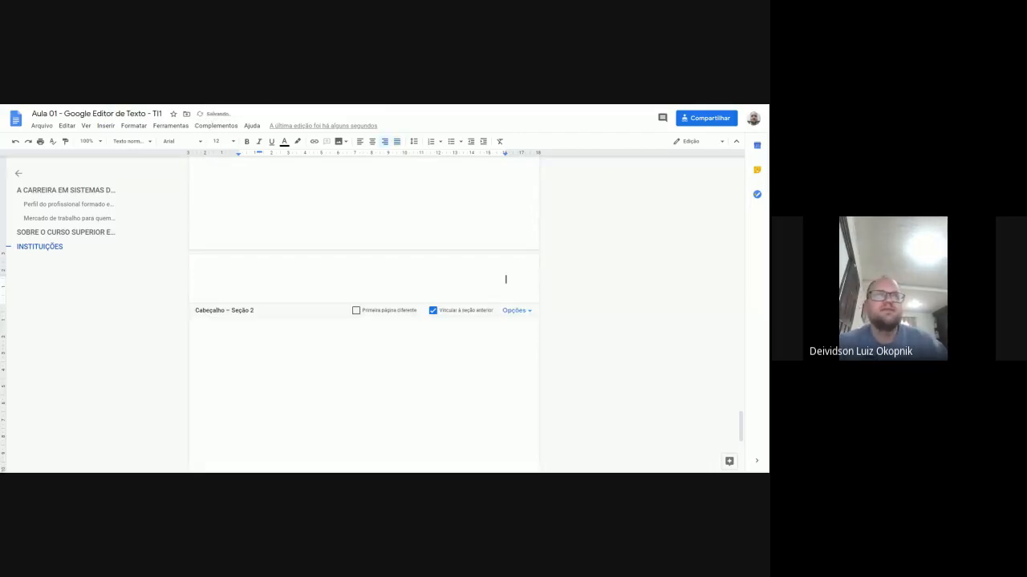
{"action": "left_click", "coordinate": [255, 321]}
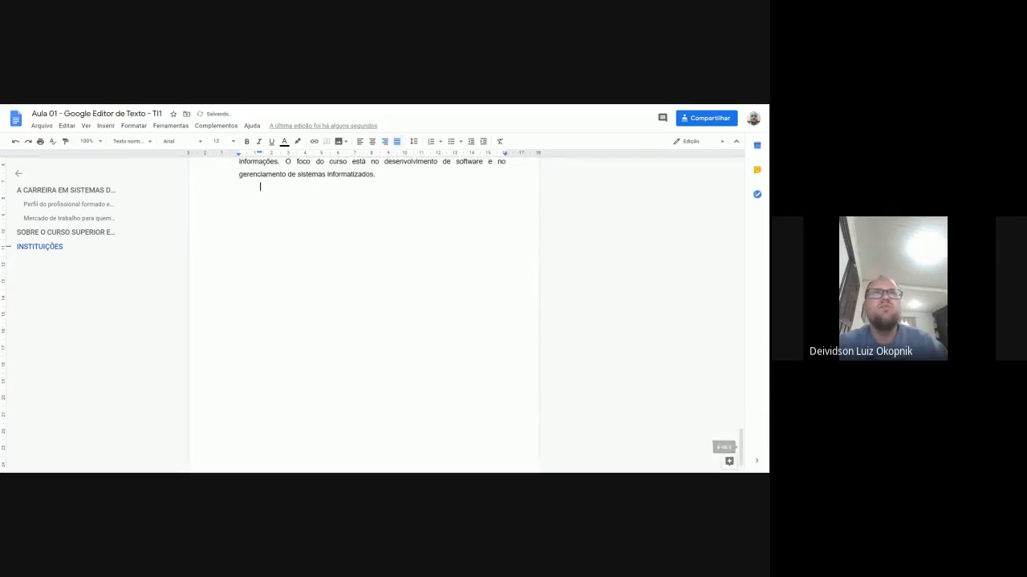
{"action": "type", "text": "O objetivo do curso é formar profissionais capazes de atuar na área de Tecnologia da Informação, criando soluções tecnológicas para determinar o fluxo de informações. O foco do curso está no desenvolvimento de software e no gerenciamento de sistemas informatizados."}
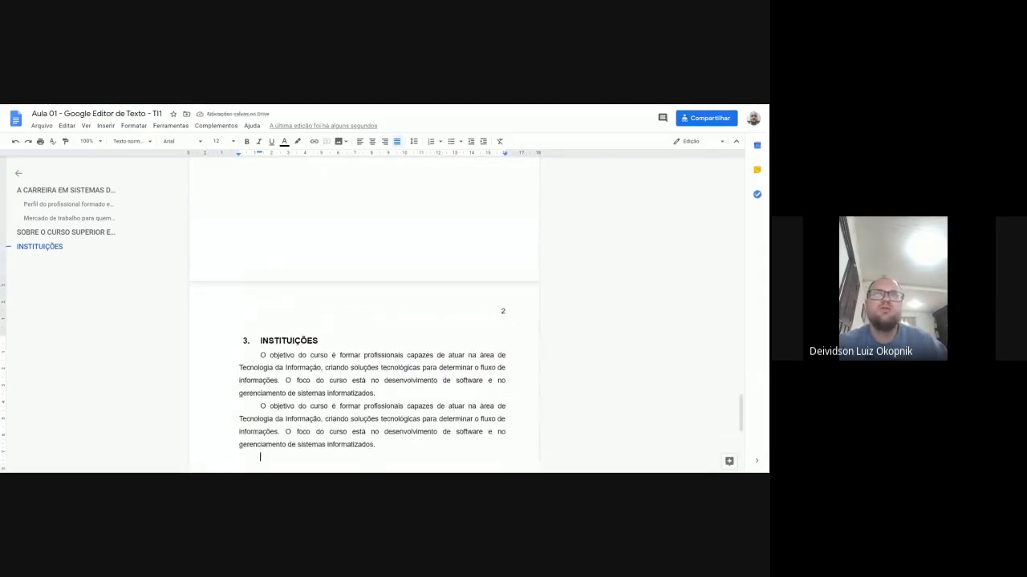
Delete the manually typed number from the header and check the preceding pages.
{"action": "double_click", "coordinate": [502, 311]}
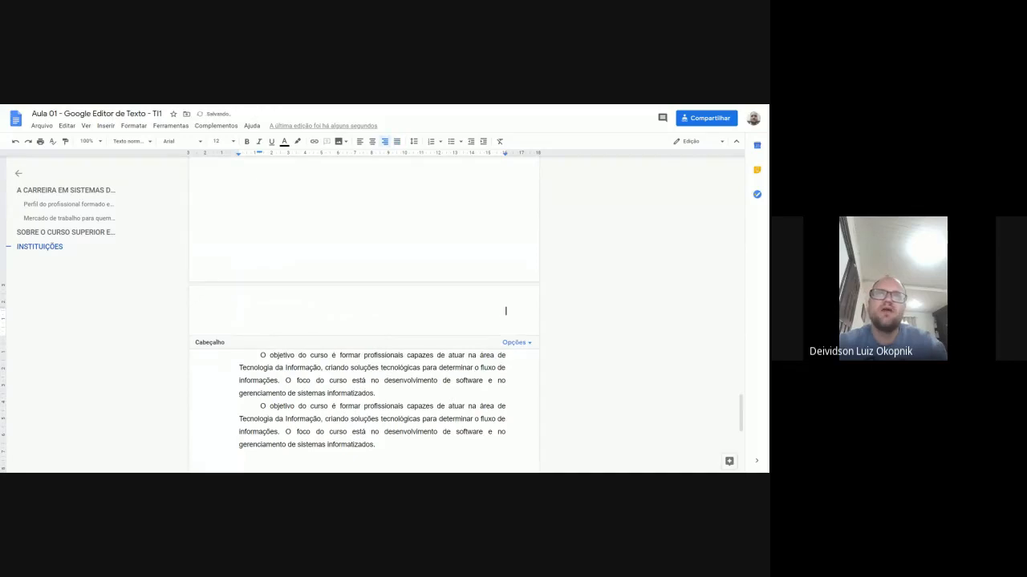
{"action": "double_click", "coordinate": [442, 221]}
{"action": "scroll", "coordinate": [441, 265], "scroll_direction": "up", "scroll_amount": 12}
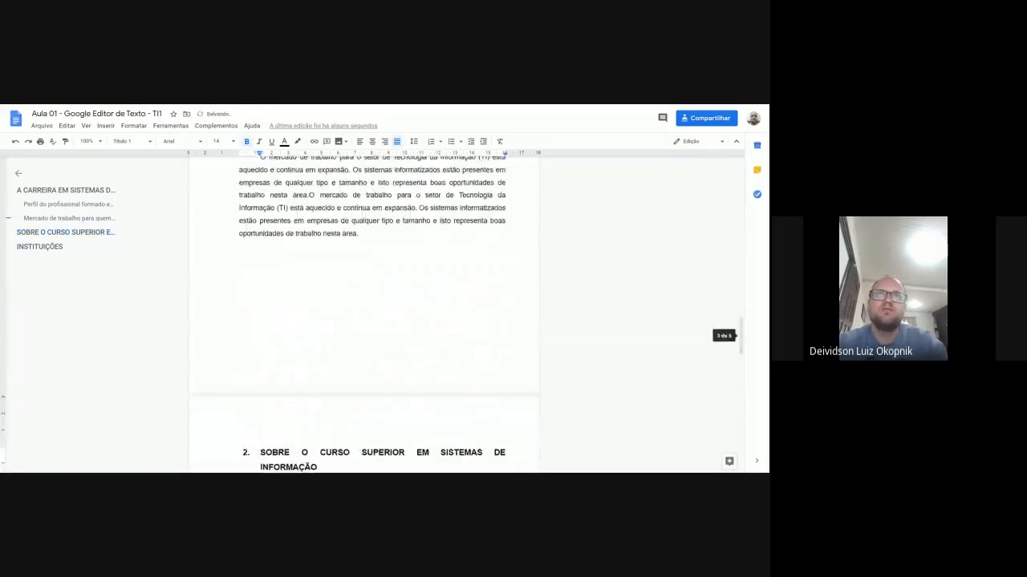
Insert automatic page numbers in the header of all pages, including the first, and check the numbering across the document.
{"action": "scroll", "coordinate": [371, 321], "scroll_direction": "down", "scroll_amount": 3}
{"action": "left_click", "coordinate": [106, 126]}
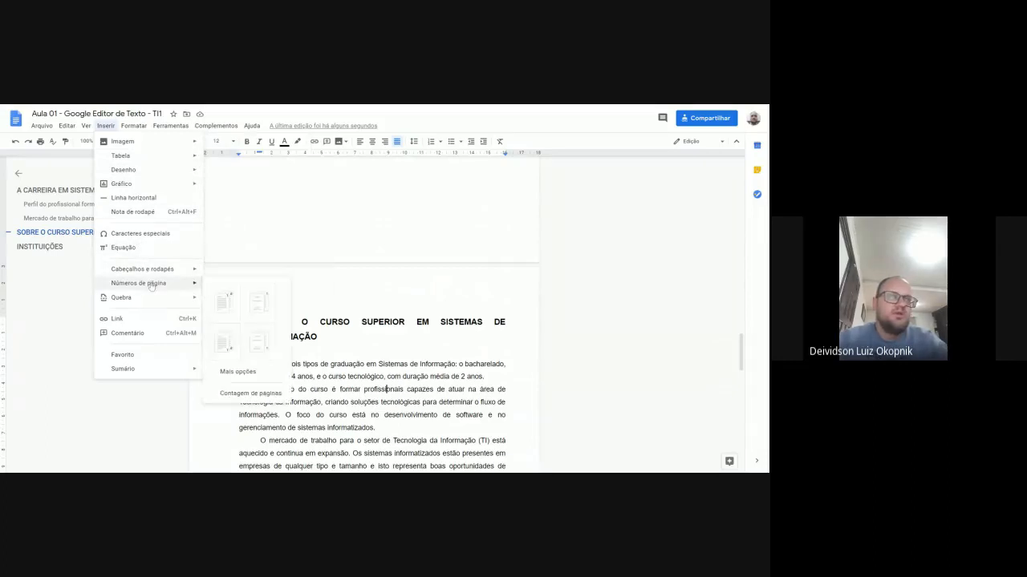
{"action": "mouse_move", "coordinate": [178, 290]}
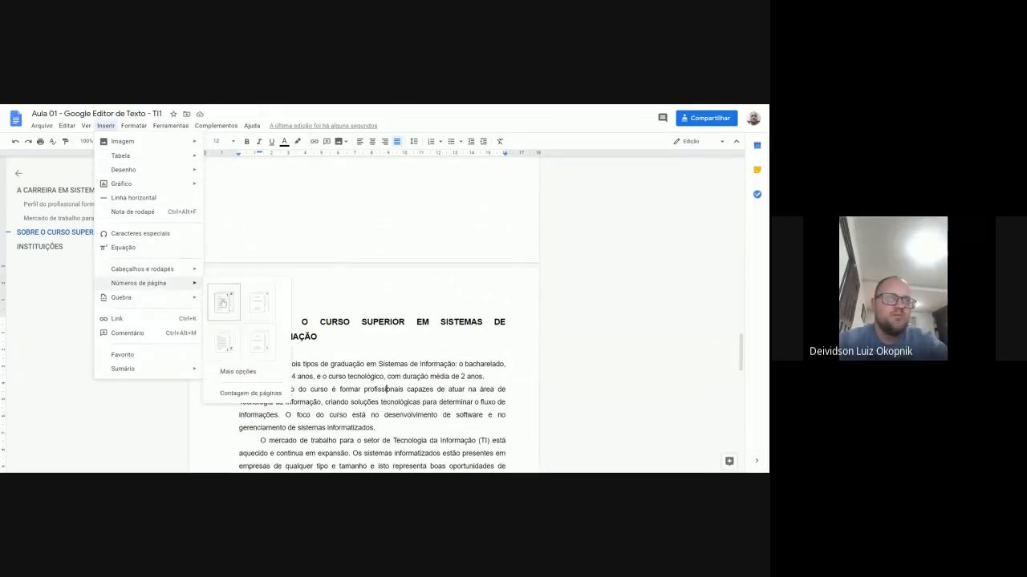
{"action": "left_click", "coordinate": [224, 303]}
{"action": "left_click", "coordinate": [385, 377]}
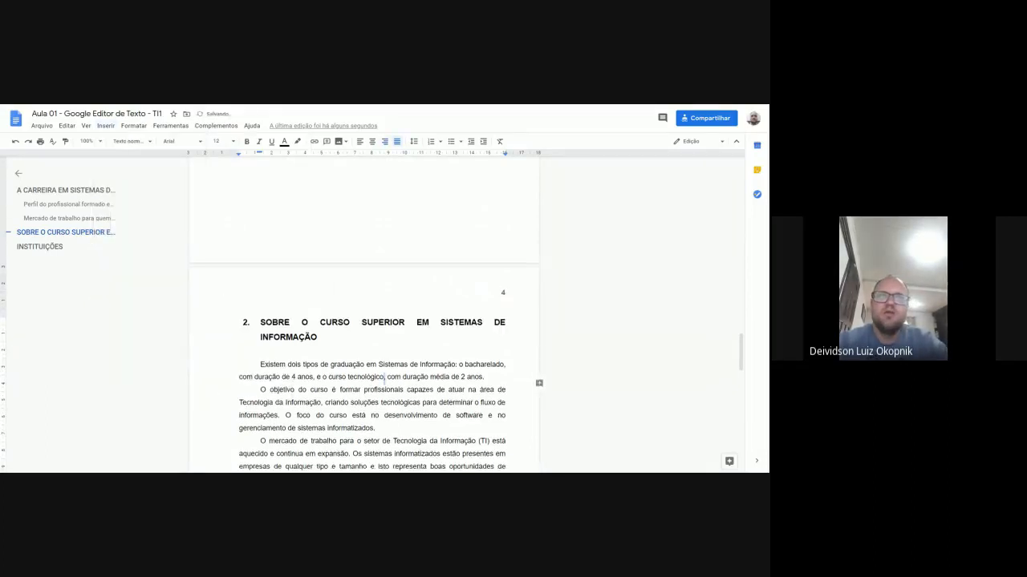
{"action": "scroll", "coordinate": [539, 383], "scroll_direction": "up", "scroll_amount": 10}
{"action": "scroll", "coordinate": [371, 313], "scroll_direction": "up", "scroll_amount": 15}
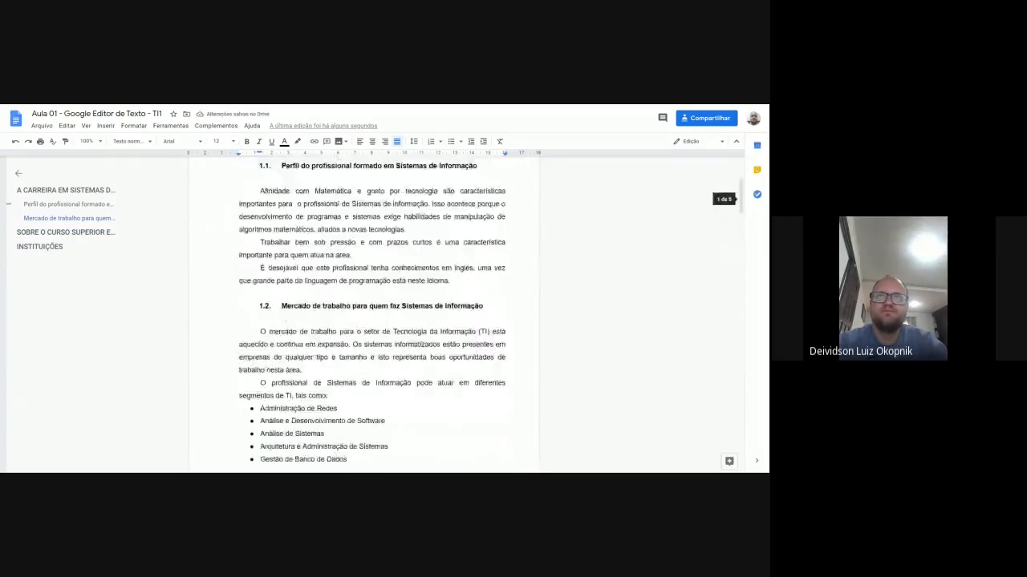
{"action": "scroll", "coordinate": [372, 313], "scroll_direction": "down", "scroll_amount": 20}
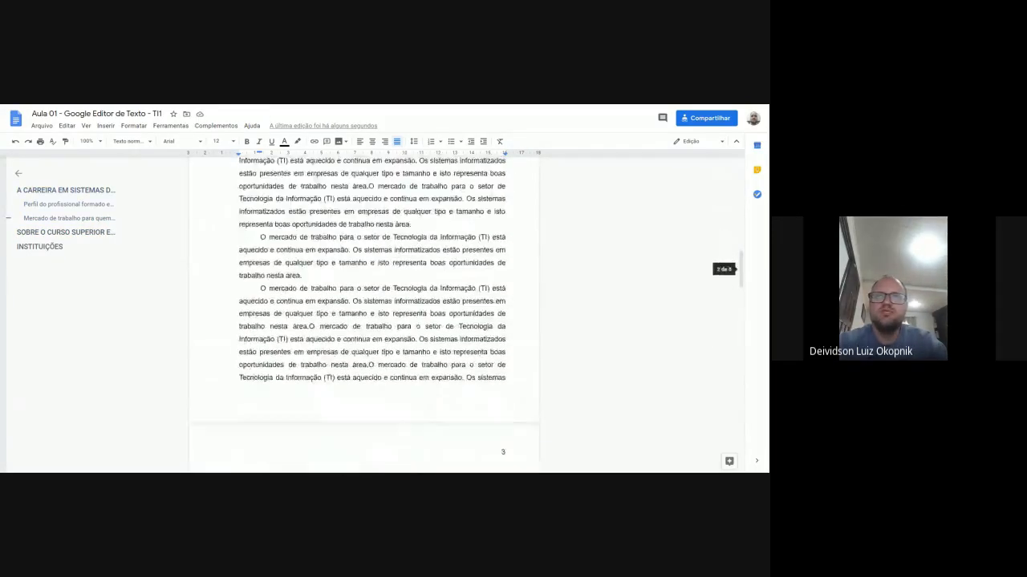
{"action": "scroll", "coordinate": [371, 313], "scroll_direction": "up", "scroll_amount": 20}
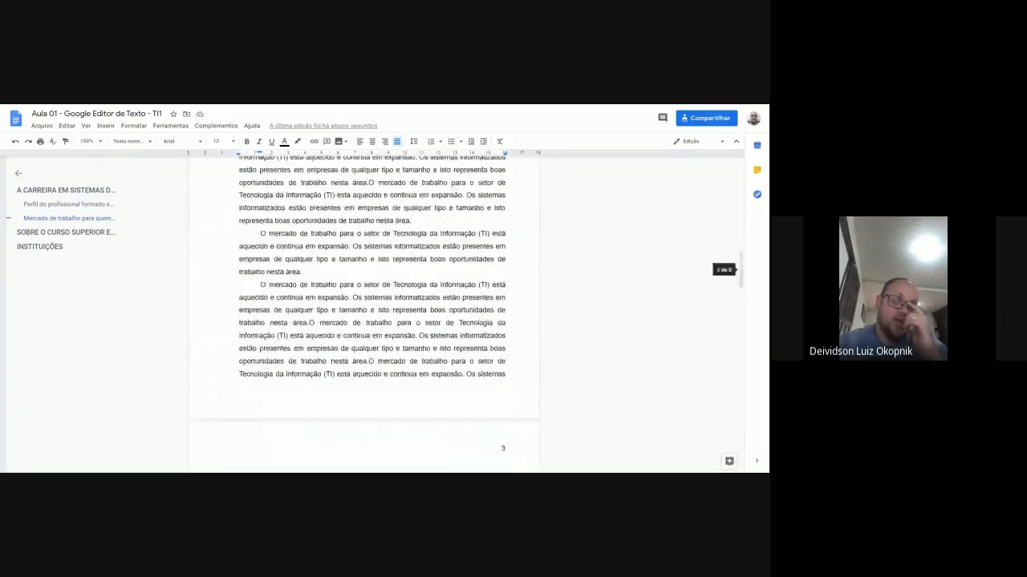
{"action": "scroll", "coordinate": [371, 313], "scroll_direction": "up", "scroll_amount": 3}
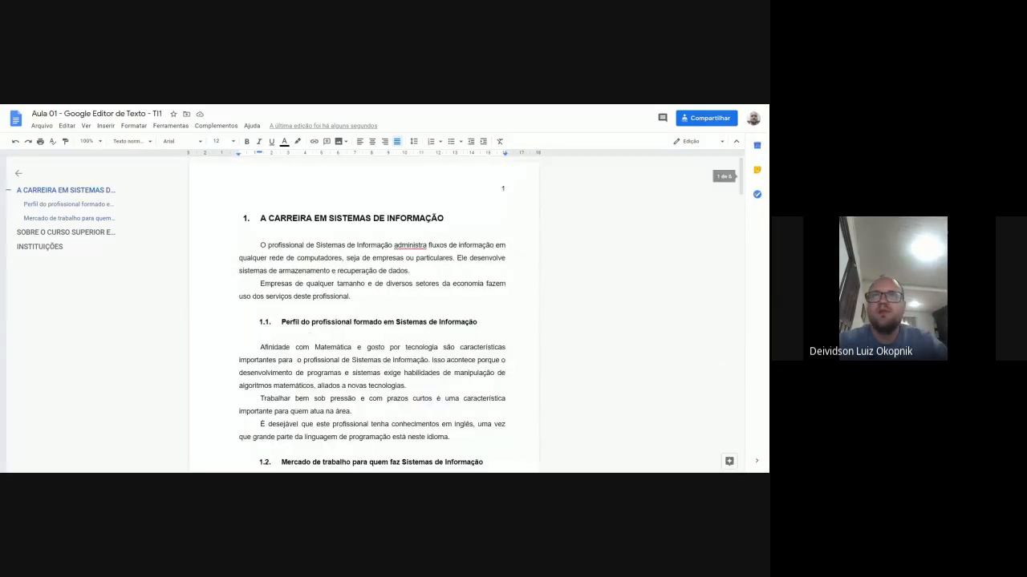
Hide the page number on the first page through the page number options, and compare the headers of the first two pages.
{"action": "right_click", "coordinate": [504, 188]}
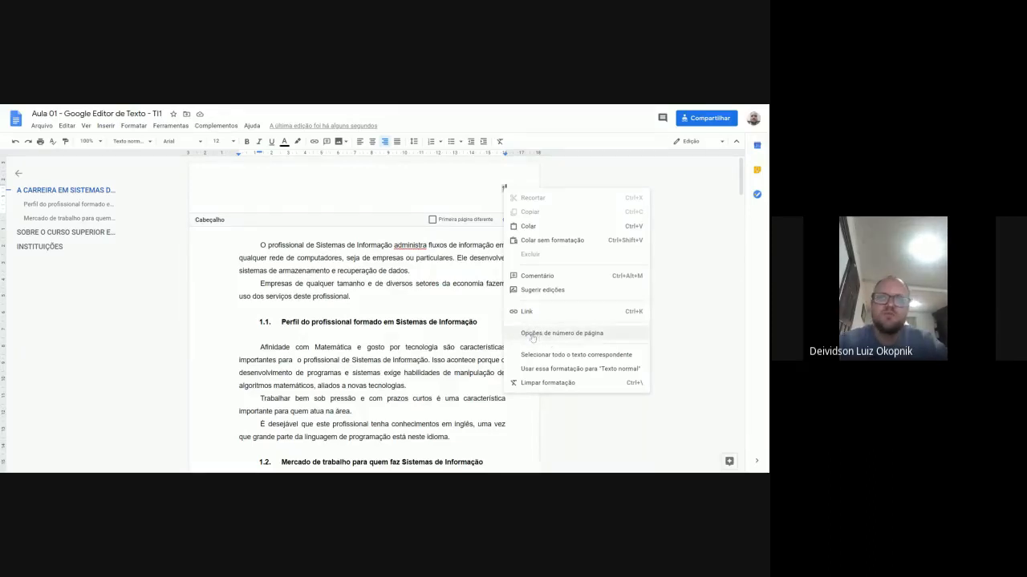
{"action": "left_click", "coordinate": [566, 334]}
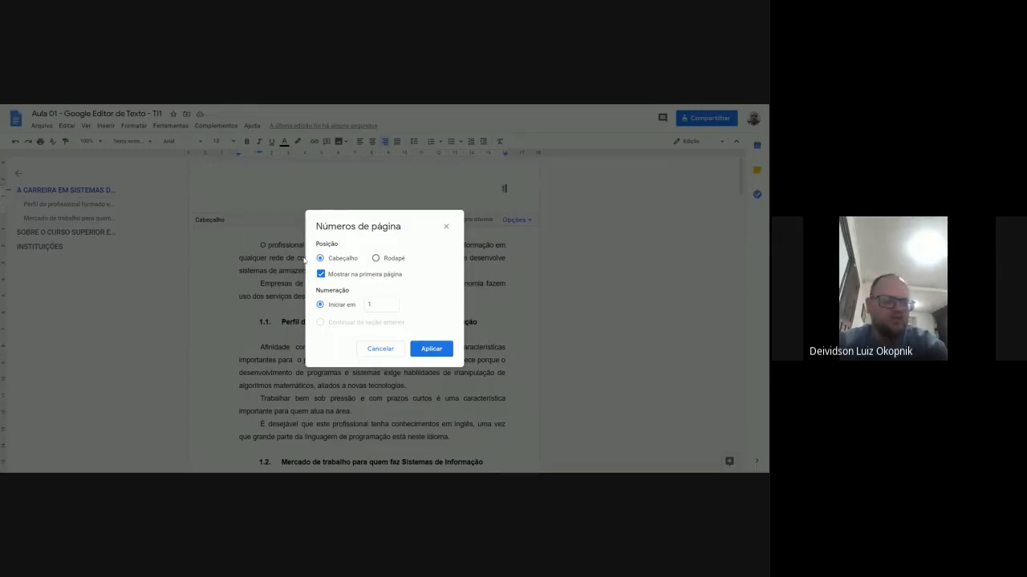
{"action": "left_click", "coordinate": [342, 275]}
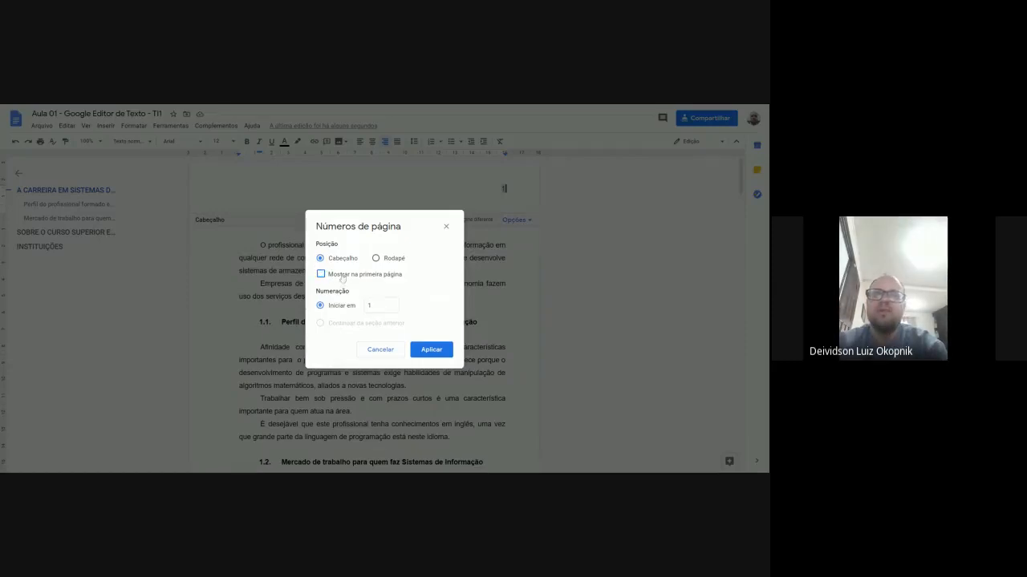
{"action": "left_click", "coordinate": [431, 350]}
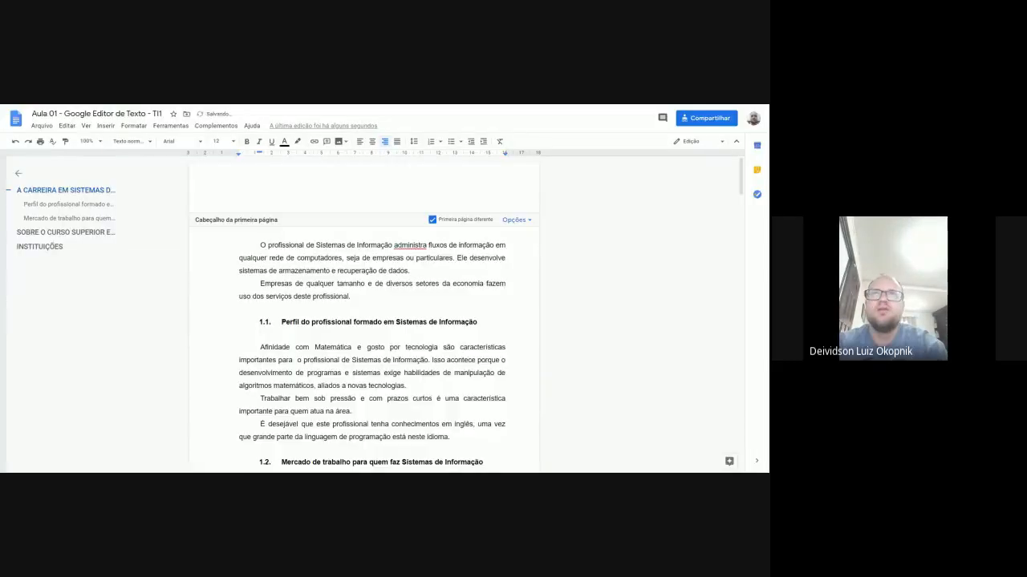
{"action": "scroll", "coordinate": [369, 321], "scroll_direction": "down", "scroll_amount": 5}
{"action": "scroll", "coordinate": [369, 321], "scroll_direction": "down", "scroll_amount": 5}
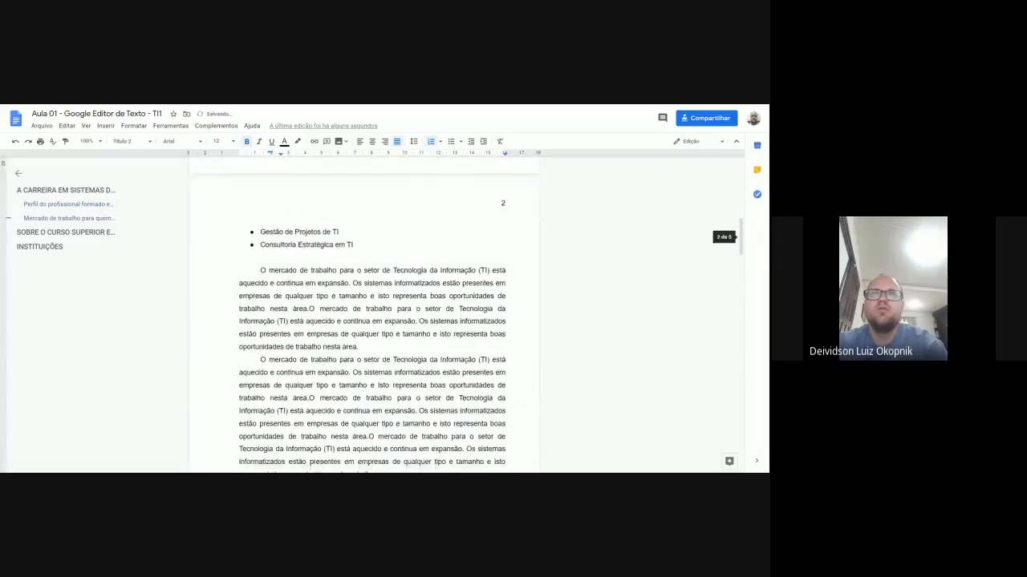
{"action": "scroll", "coordinate": [369, 320], "scroll_direction": "up", "scroll_amount": 4}
{"action": "scroll", "coordinate": [369, 321], "scroll_direction": "down", "scroll_amount": 2}
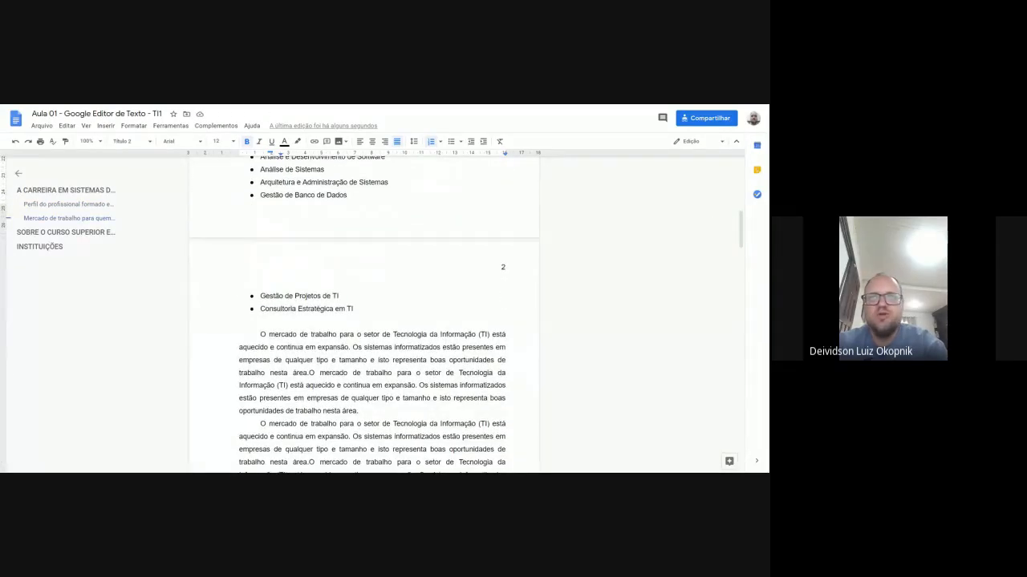
{"action": "scroll", "coordinate": [369, 320], "scroll_direction": "up", "scroll_amount": 10}
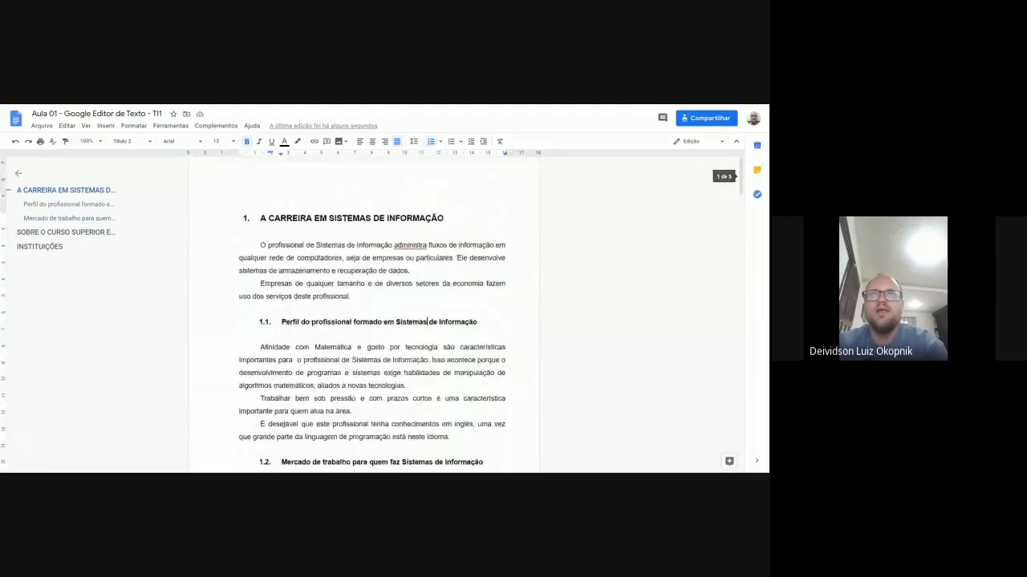
{"action": "scroll", "coordinate": [502, 377], "scroll_direction": "down", "scroll_amount": 8}
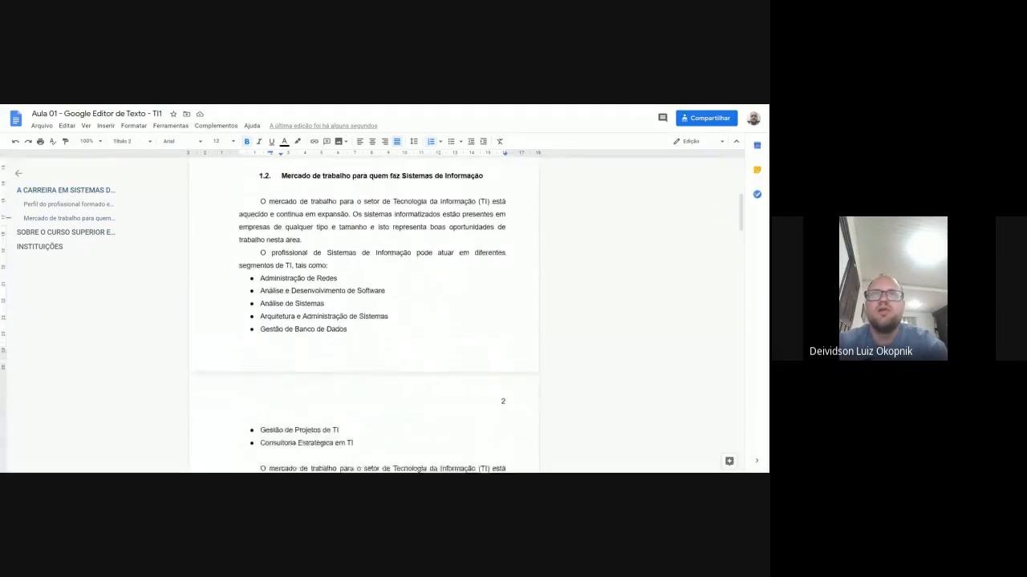
Set the header page numbering to start at 5, shown on the first page, and check the numbers on the following pages.
{"action": "left_click", "coordinate": [503, 376]}
{"action": "right_click", "coordinate": [503, 377]}
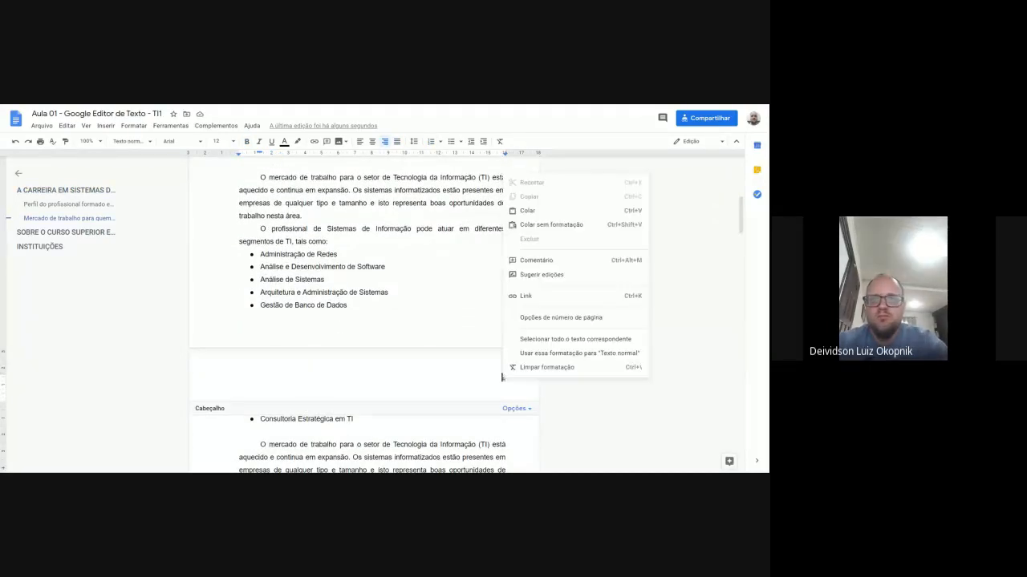
{"action": "left_click", "coordinate": [545, 319]}
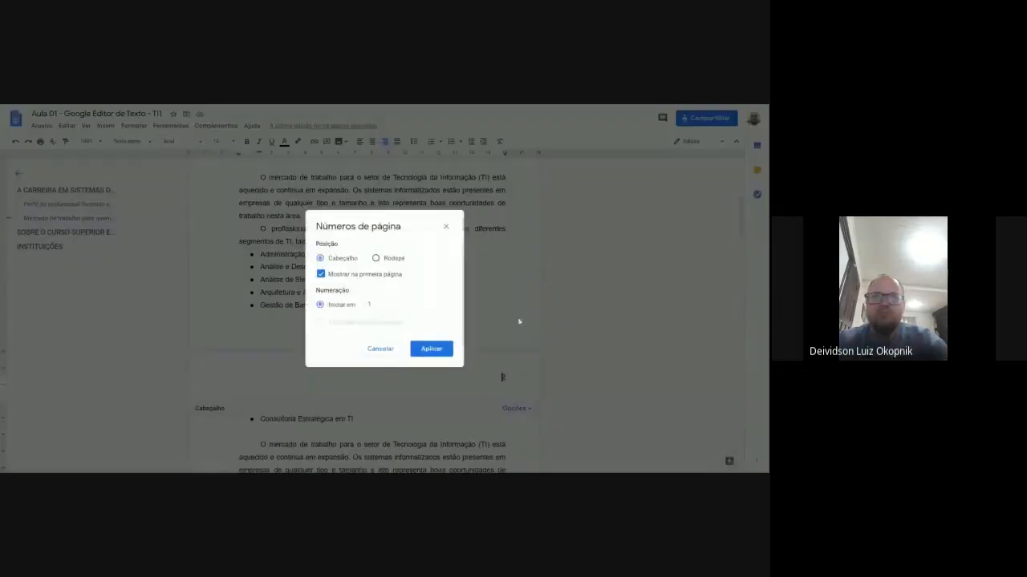
{"action": "left_click", "coordinate": [353, 309]}
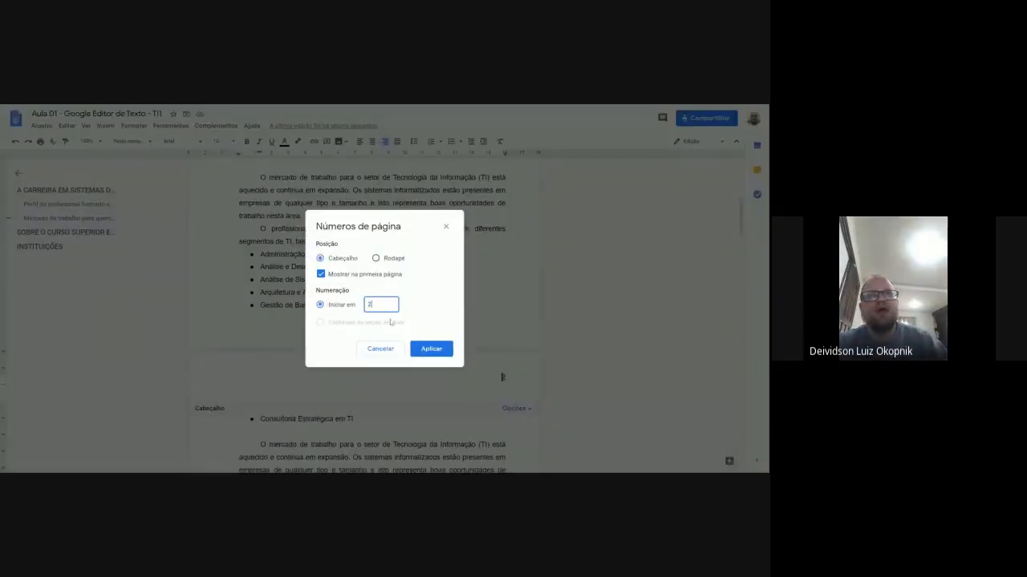
{"action": "type", "text": "5"}
{"action": "left_click", "coordinate": [446, 354]}
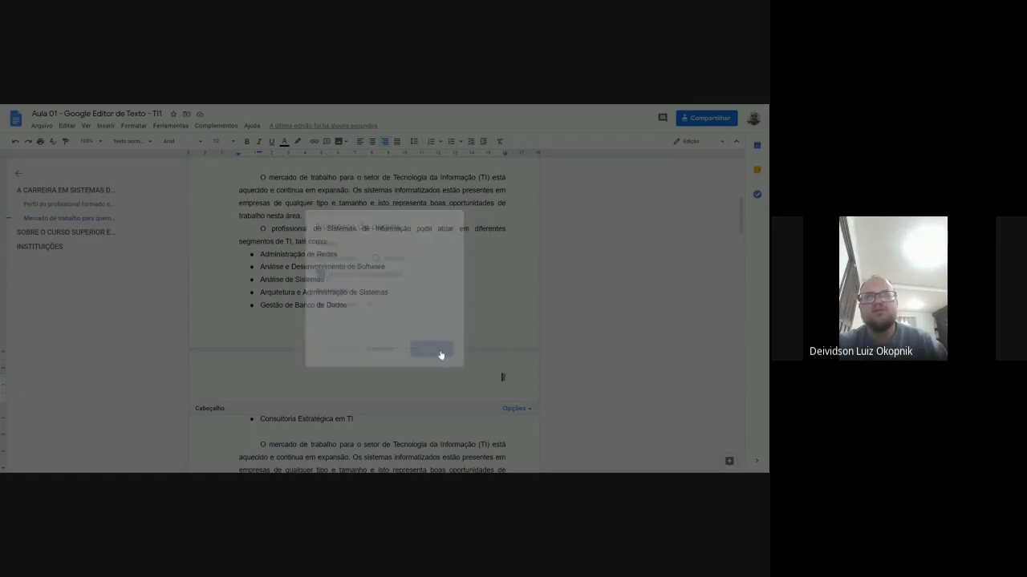
{"action": "scroll", "coordinate": [385, 321], "scroll_direction": "up", "scroll_amount": 5}
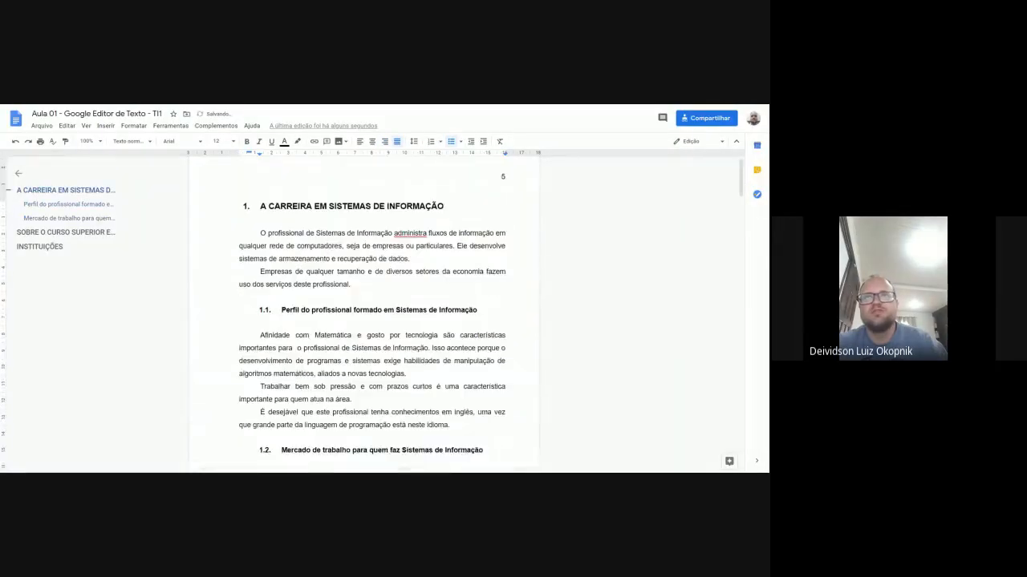
{"action": "scroll", "coordinate": [385, 320], "scroll_direction": "down", "scroll_amount": 5}
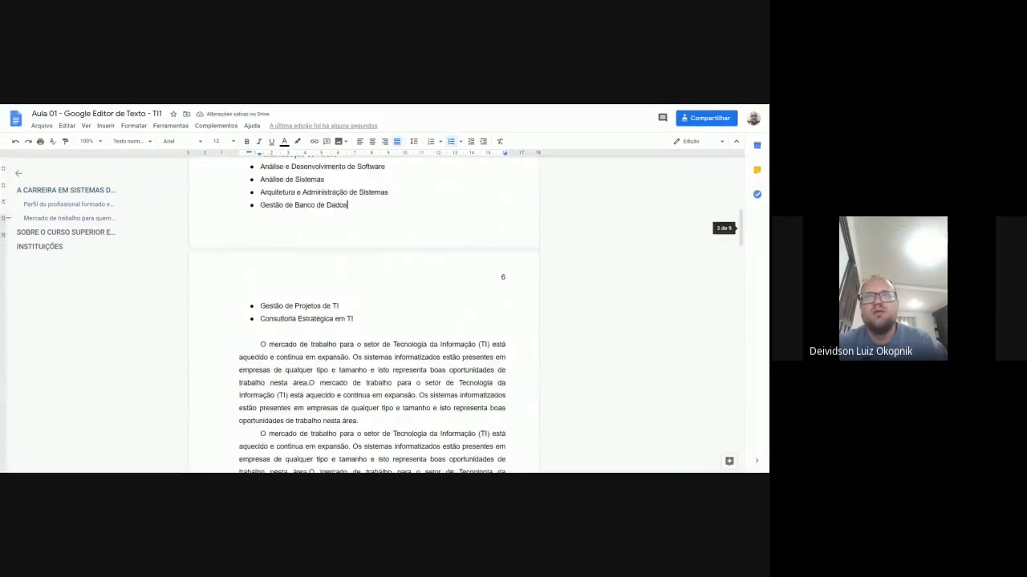
{"action": "scroll", "coordinate": [385, 321], "scroll_direction": "down", "scroll_amount": 8}
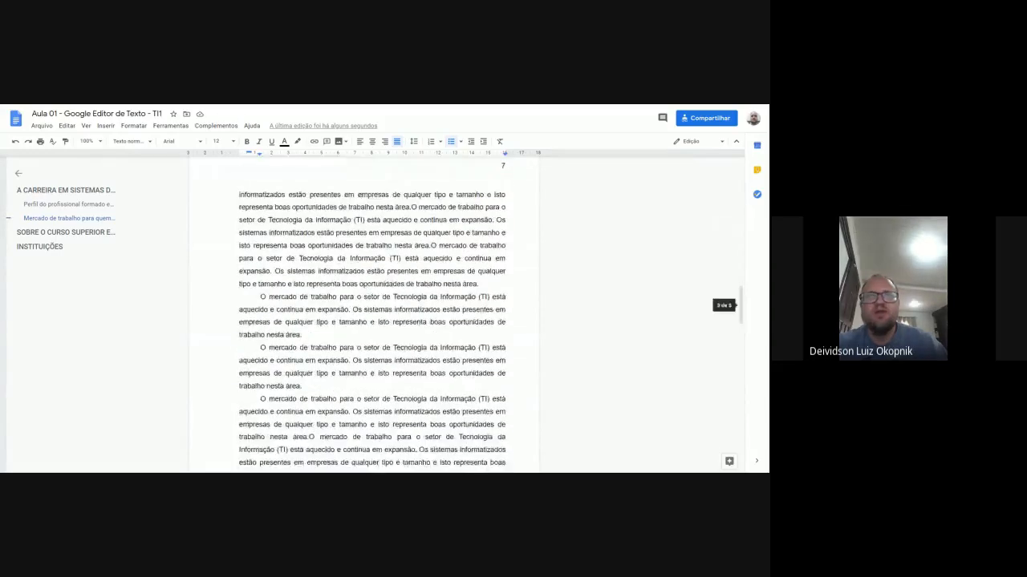
{"action": "scroll", "coordinate": [385, 321], "scroll_direction": "up", "scroll_amount": 12}
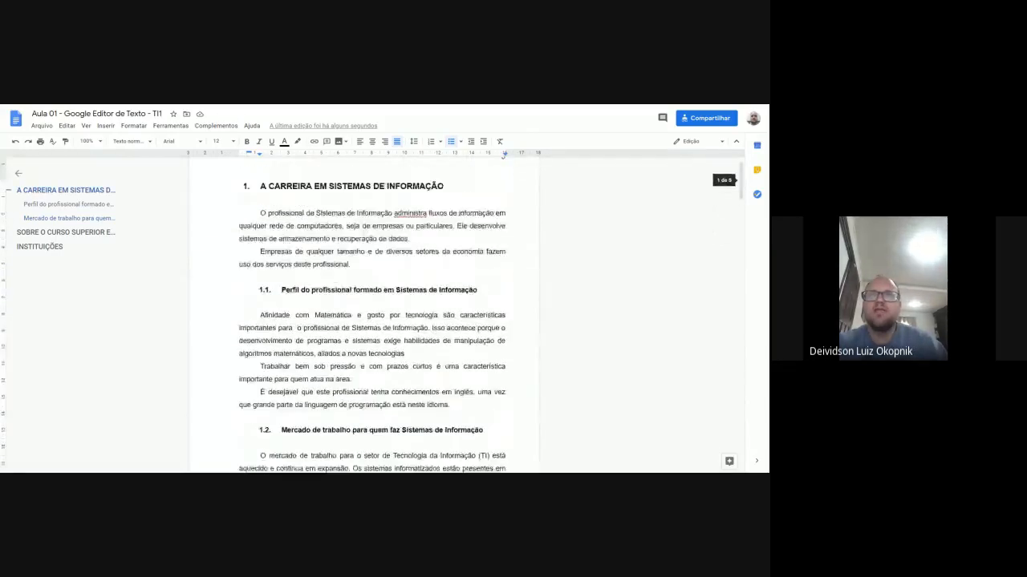
Undo the starting number change and apply header page numbering that starts at 1 and shows on the first page.
{"action": "scroll", "coordinate": [502, 438], "scroll_direction": "down", "scroll_amount": 3}
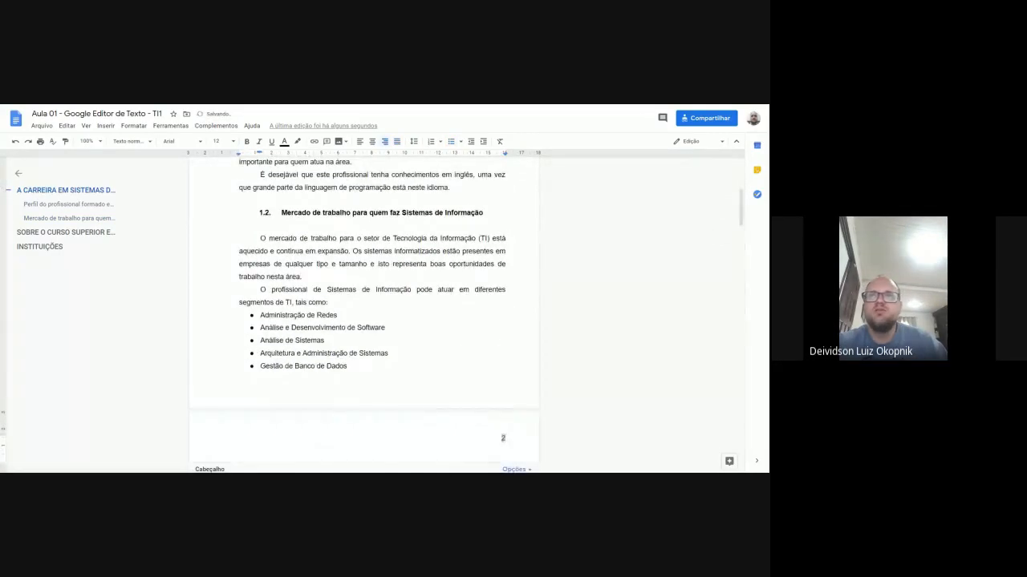
{"action": "scroll", "coordinate": [502, 438], "scroll_direction": "up", "scroll_amount": 4}
{"action": "scroll", "coordinate": [502, 438], "scroll_direction": "down", "scroll_amount": 3}
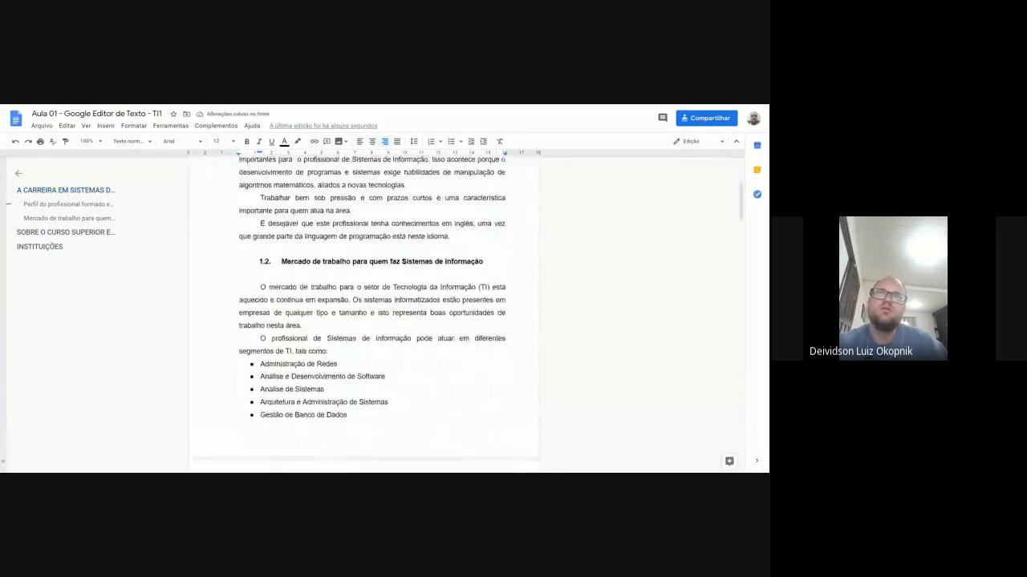
{"action": "scroll", "coordinate": [502, 286], "scroll_direction": "down", "scroll_amount": 2}
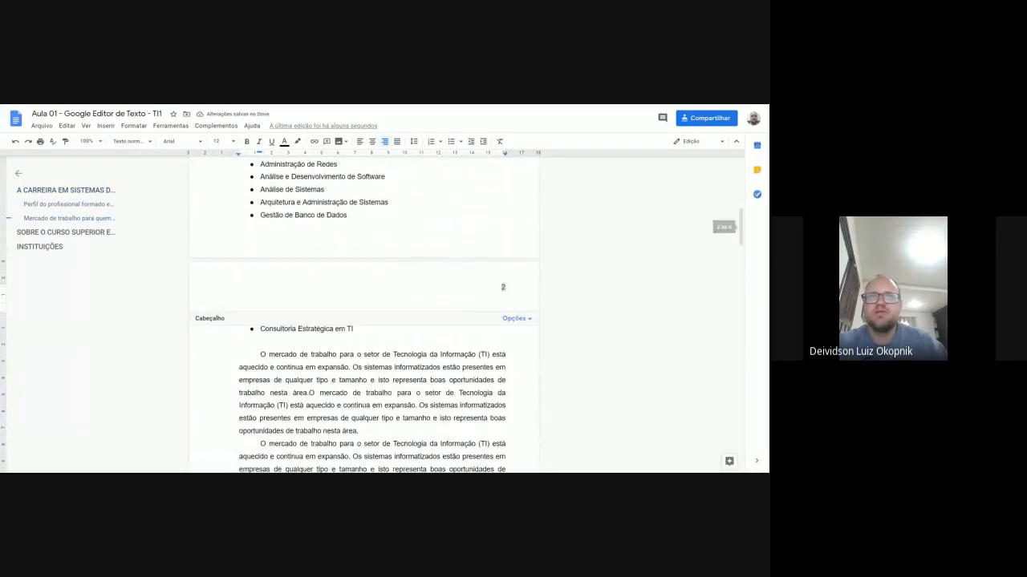
{"action": "right_click", "coordinate": [503, 286]}
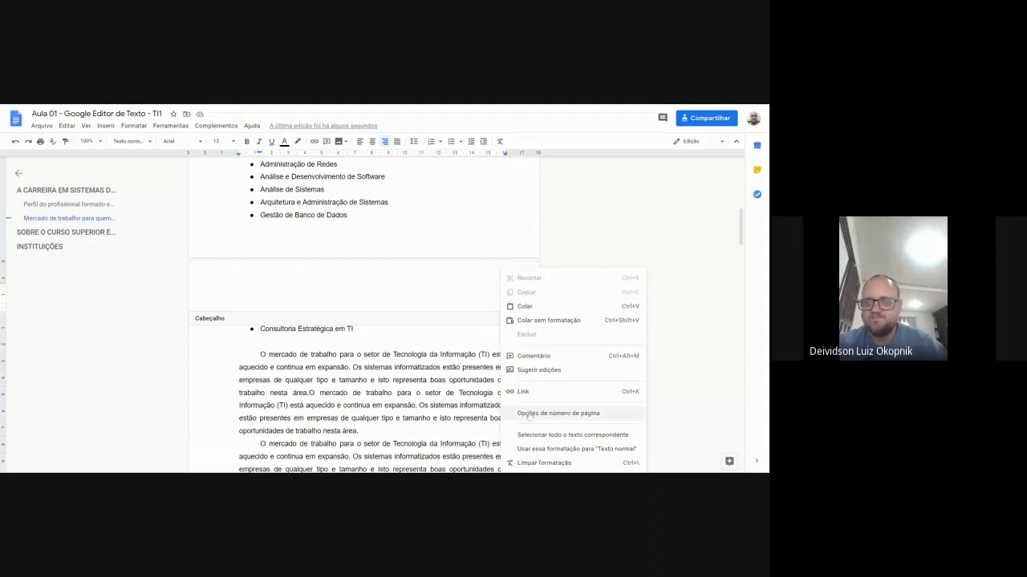
{"action": "left_click", "coordinate": [562, 413]}
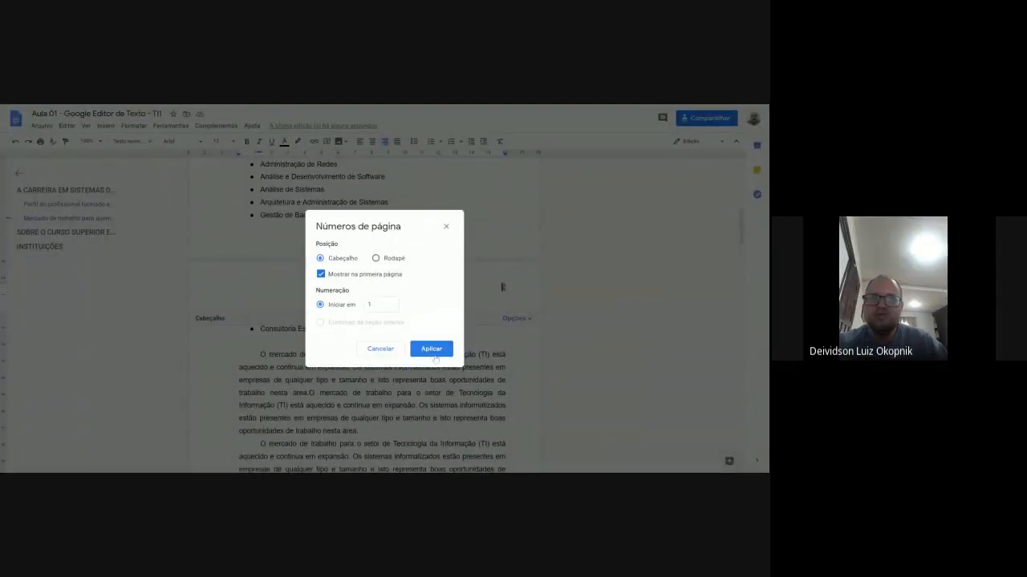
{"action": "left_click", "coordinate": [350, 277]}
{"action": "left_click", "coordinate": [433, 350]}
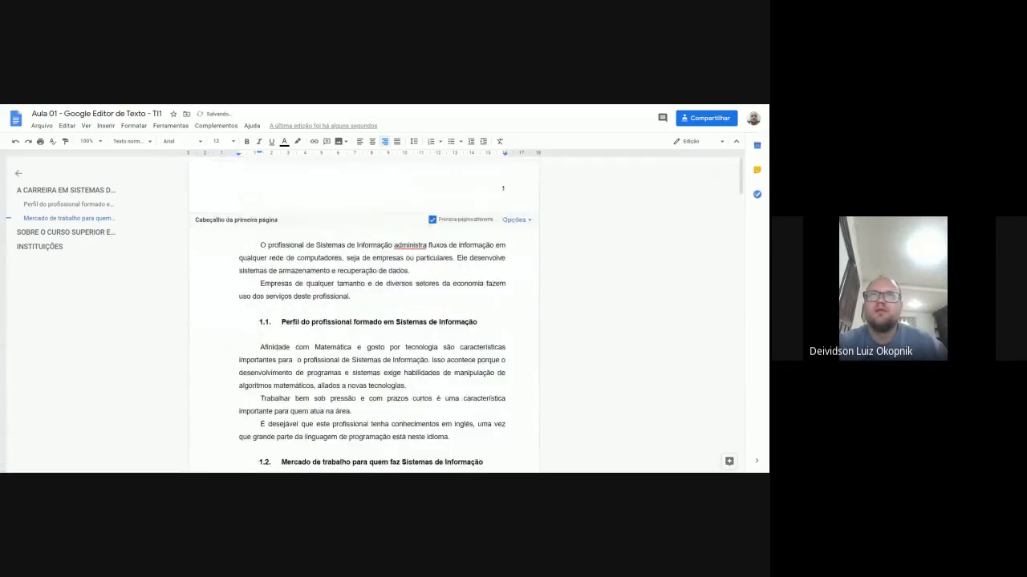
Leave the header and add an empty paragraph between two body paragraphs on the second page.
{"action": "left_click", "coordinate": [410, 271]}
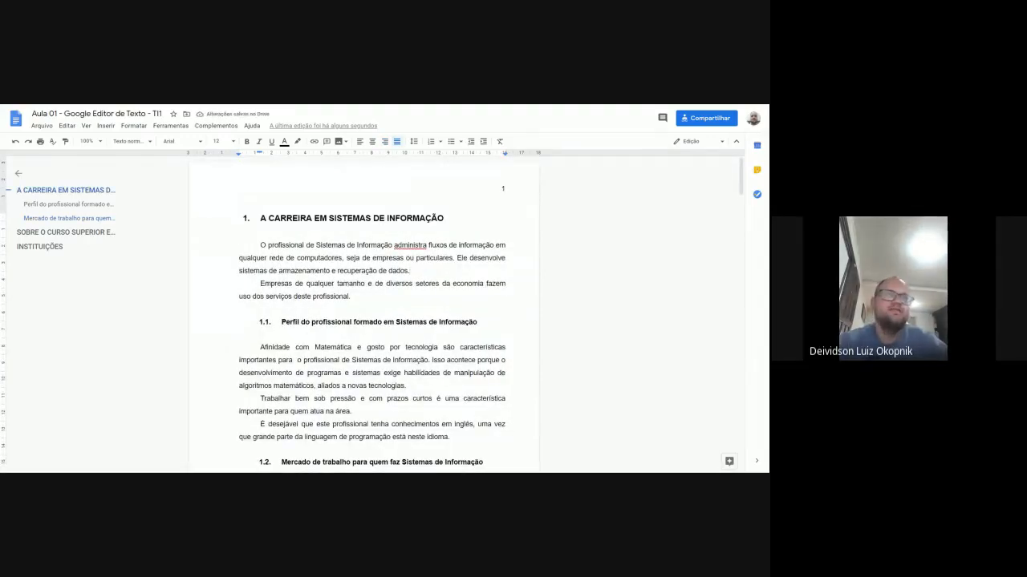
{"action": "scroll", "coordinate": [364, 320], "scroll_direction": "down", "scroll_amount": 5}
{"action": "scroll", "coordinate": [373, 313], "scroll_direction": "down", "scroll_amount": 6}
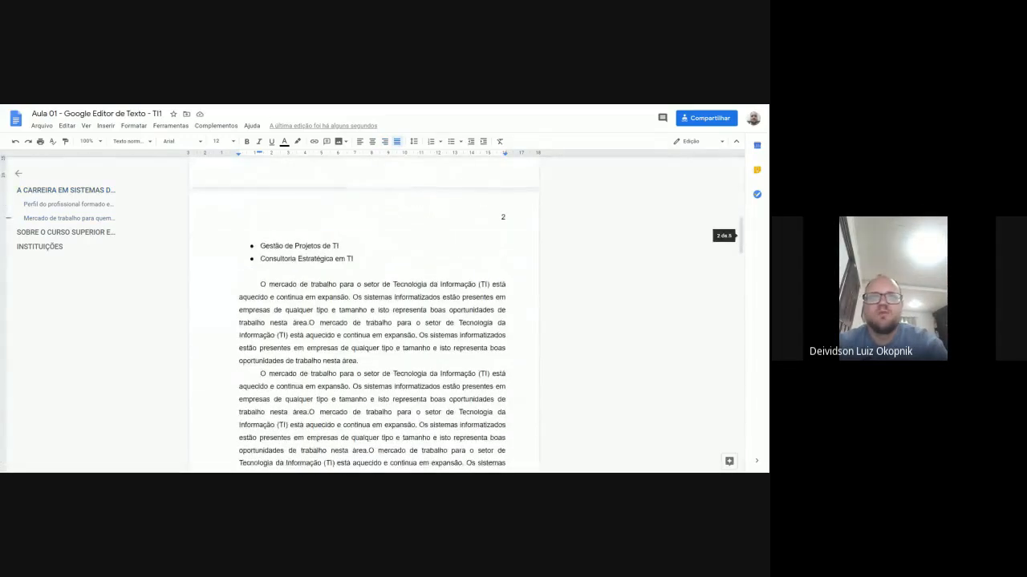
{"action": "scroll", "coordinate": [372, 313], "scroll_direction": "up", "scroll_amount": 8}
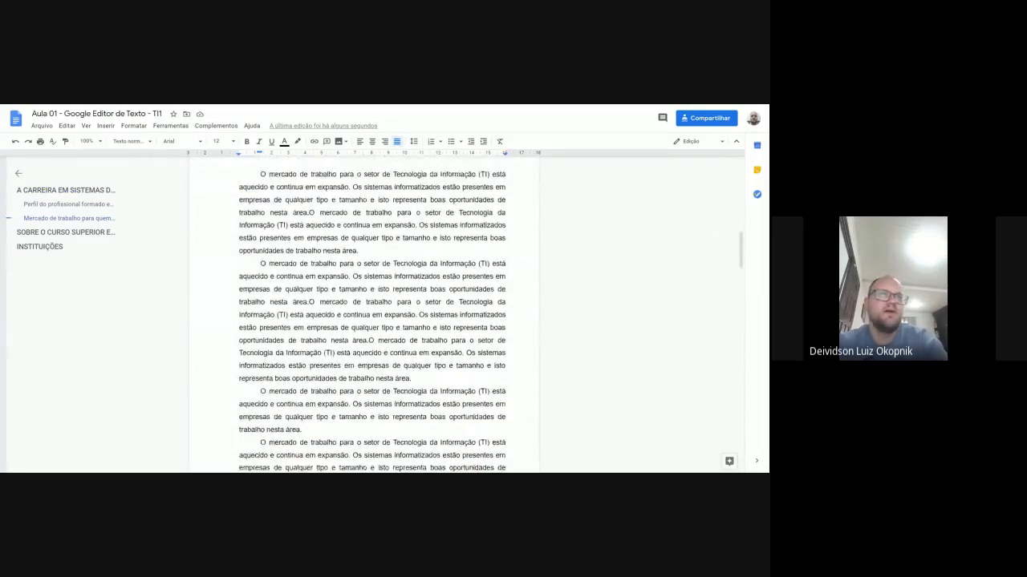
{"action": "scroll", "coordinate": [372, 313], "scroll_direction": "down", "scroll_amount": 5}
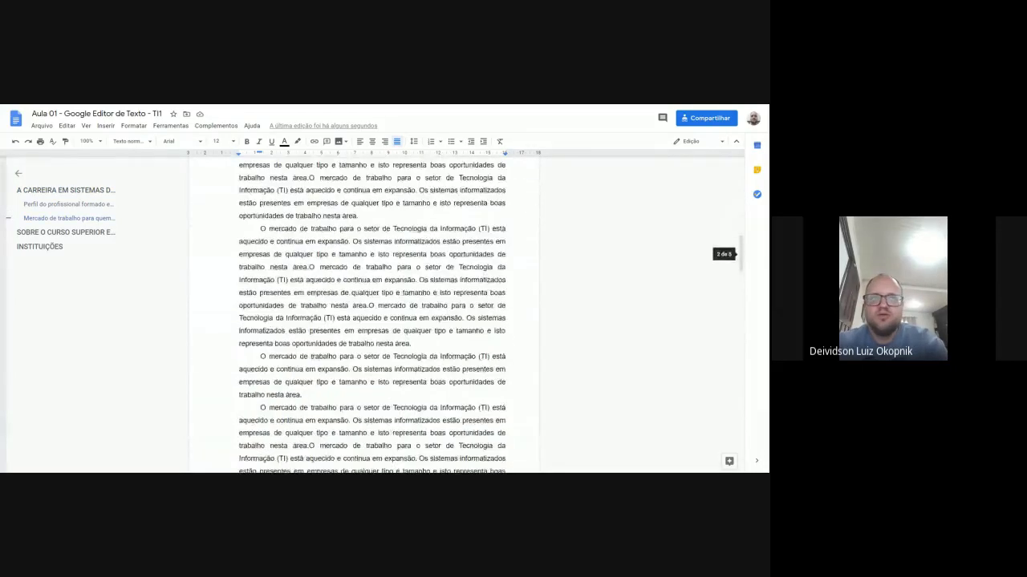
{"action": "key", "text": "Return"}
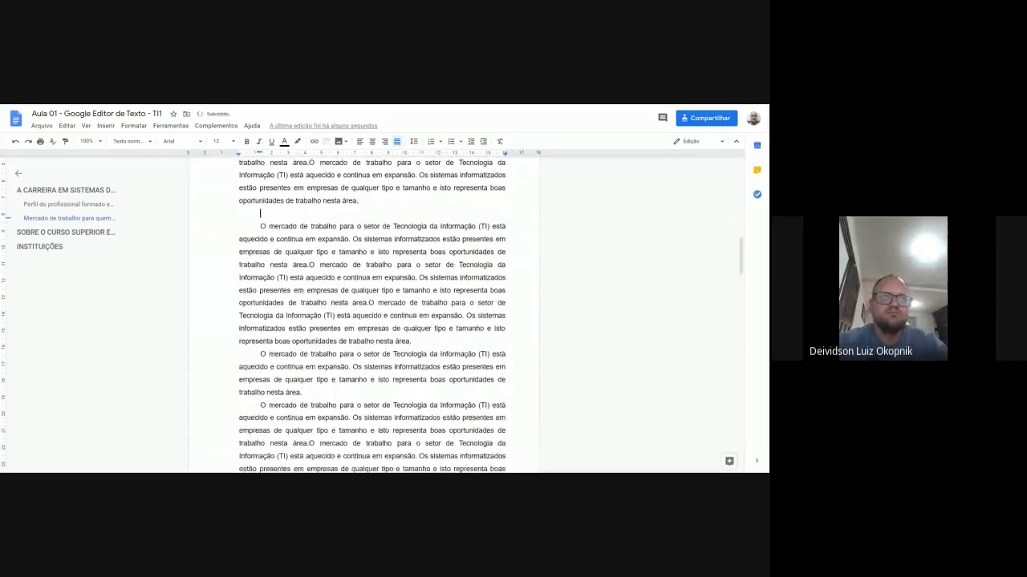
Search the web for images of "computador" to insert at the empty paragraph.
{"action": "left_click", "coordinate": [106, 126]}
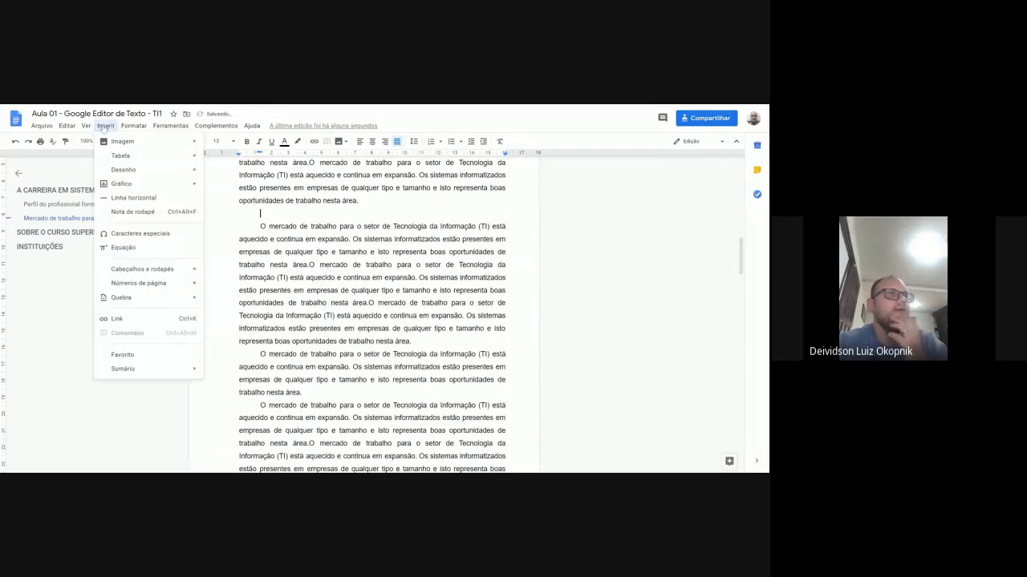
{"action": "mouse_move", "coordinate": [118, 142]}
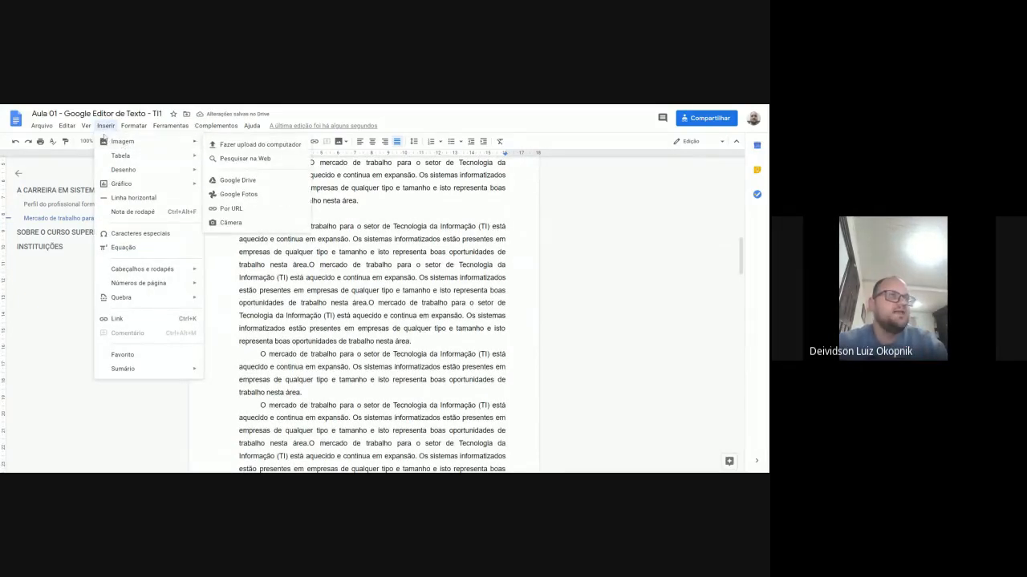
{"action": "mouse_move", "coordinate": [70, 129]}
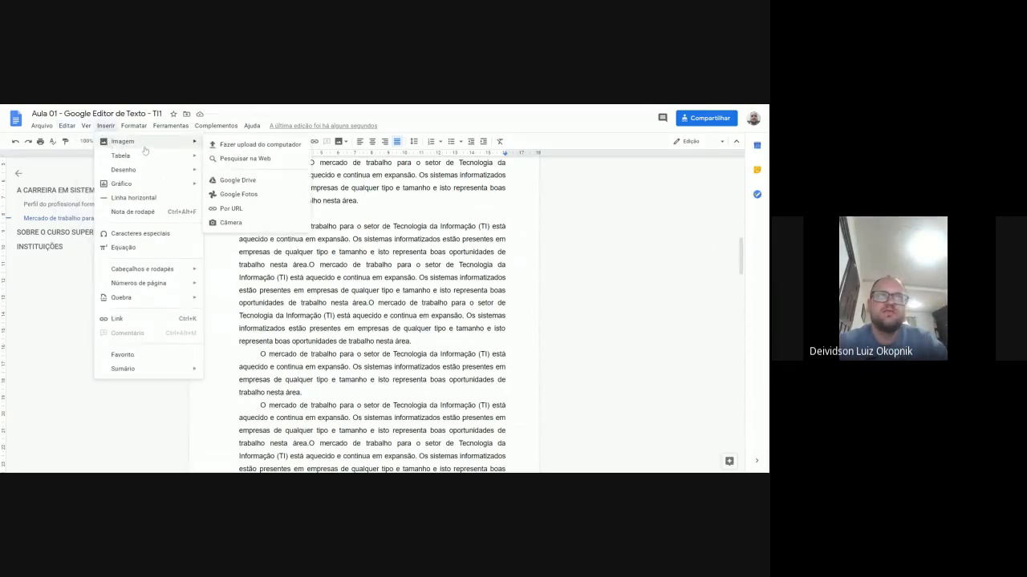
{"action": "mouse_move", "coordinate": [148, 160]}
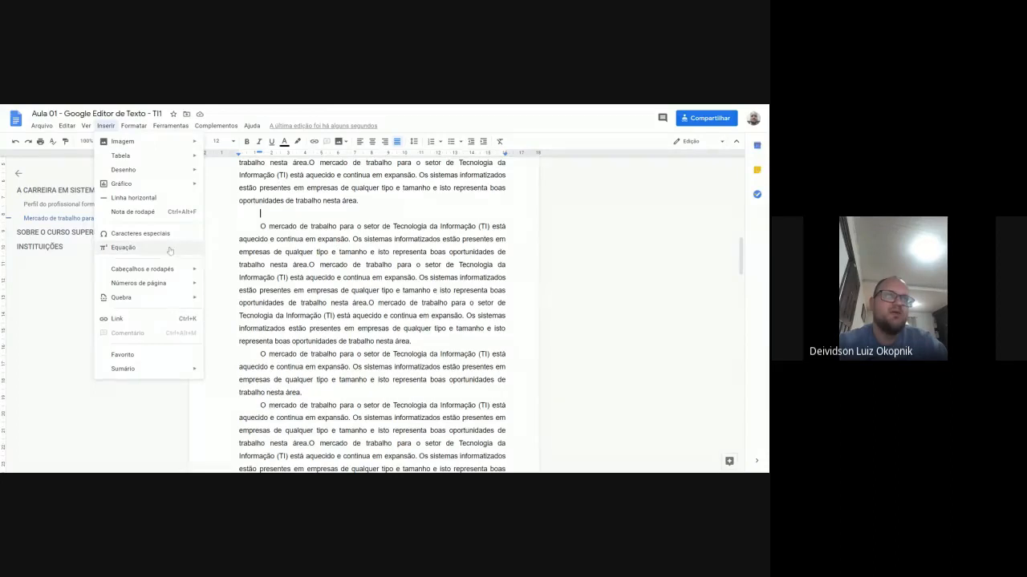
{"action": "mouse_move", "coordinate": [164, 274]}
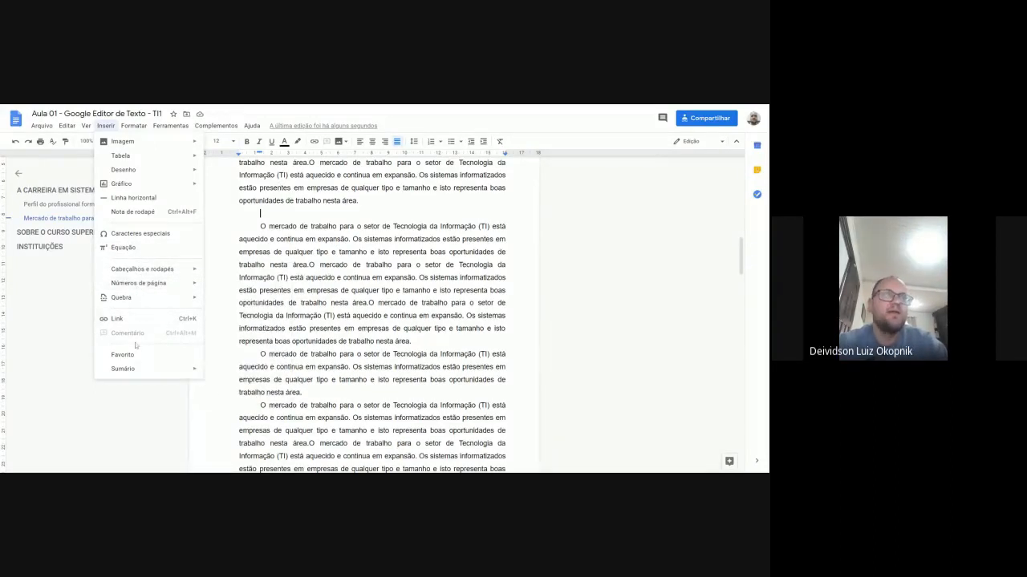
{"action": "mouse_move", "coordinate": [138, 372]}
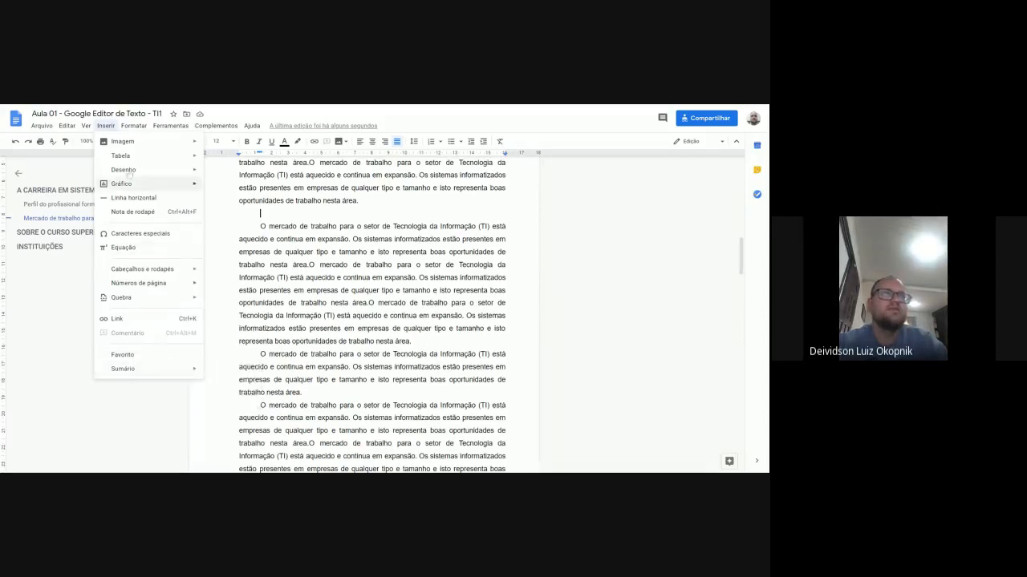
{"action": "mouse_move", "coordinate": [133, 146]}
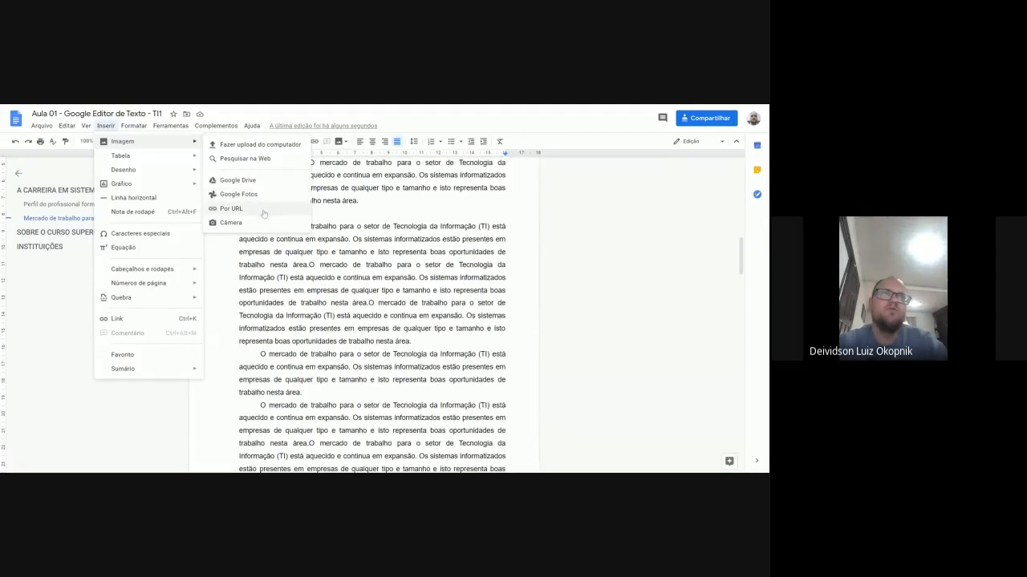
{"action": "left_click", "coordinate": [243, 158]}
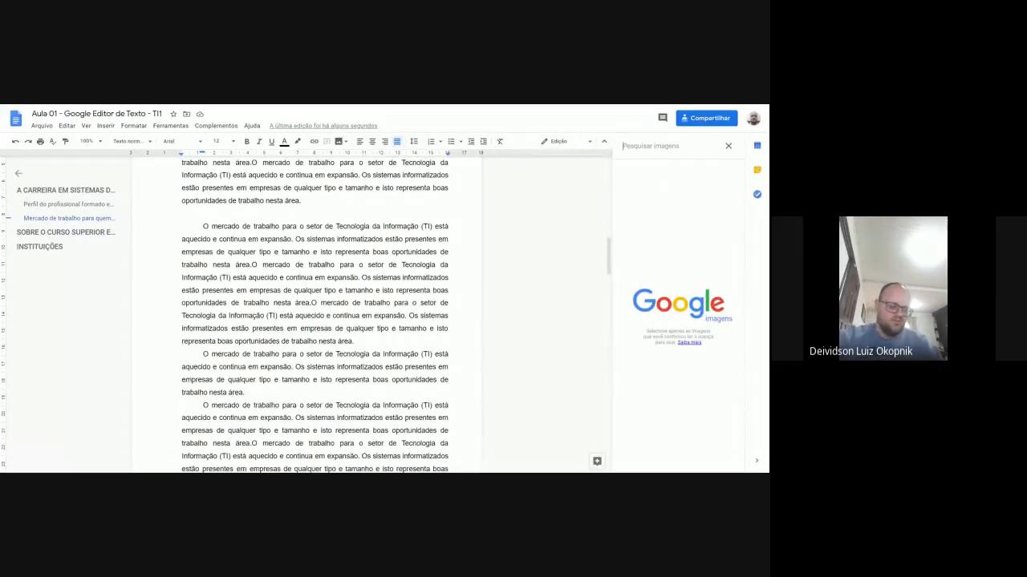
{"action": "type", "text": "computa"}
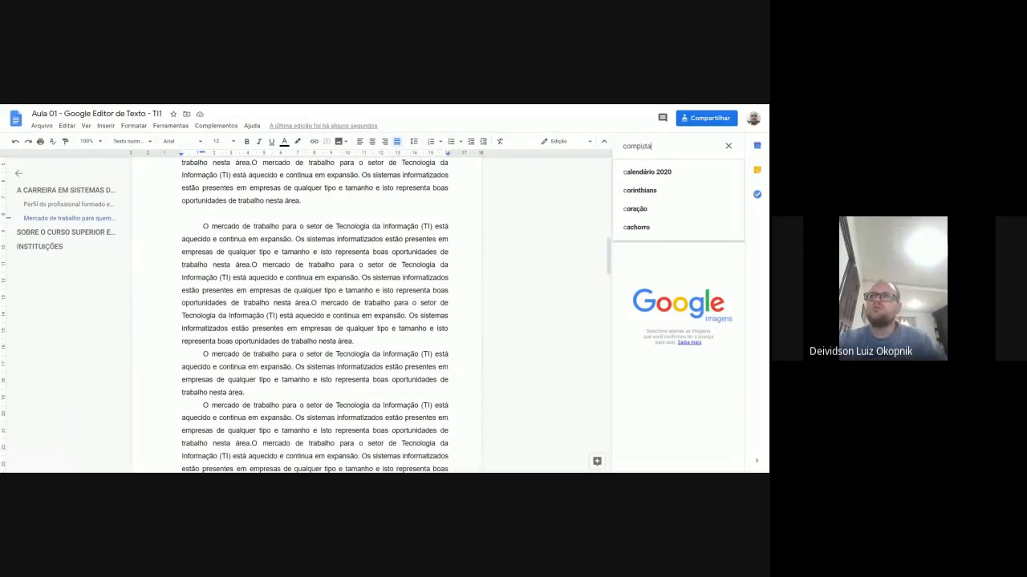
{"action": "type", "text": "dor"}
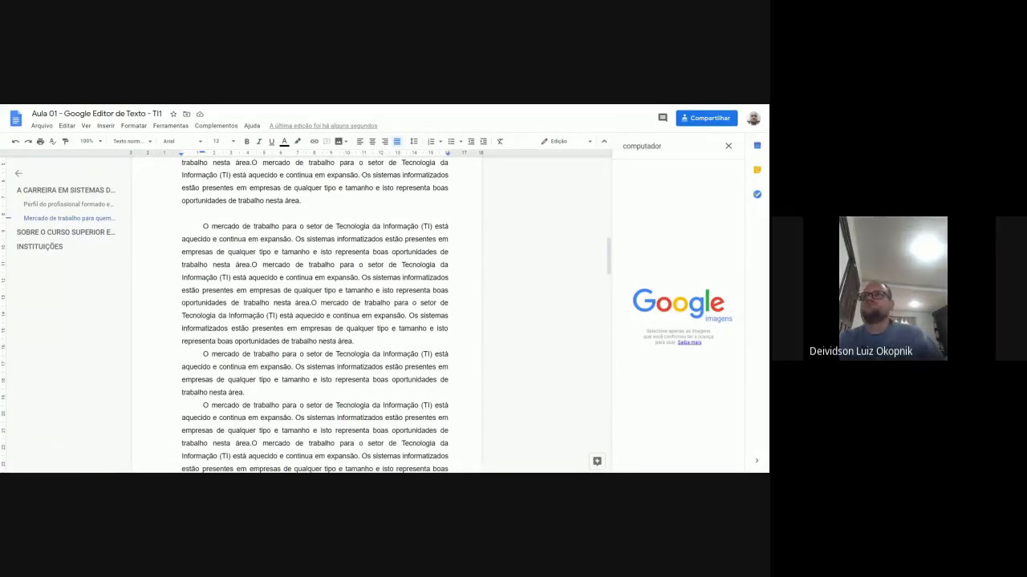
{"action": "key", "text": "Return"}
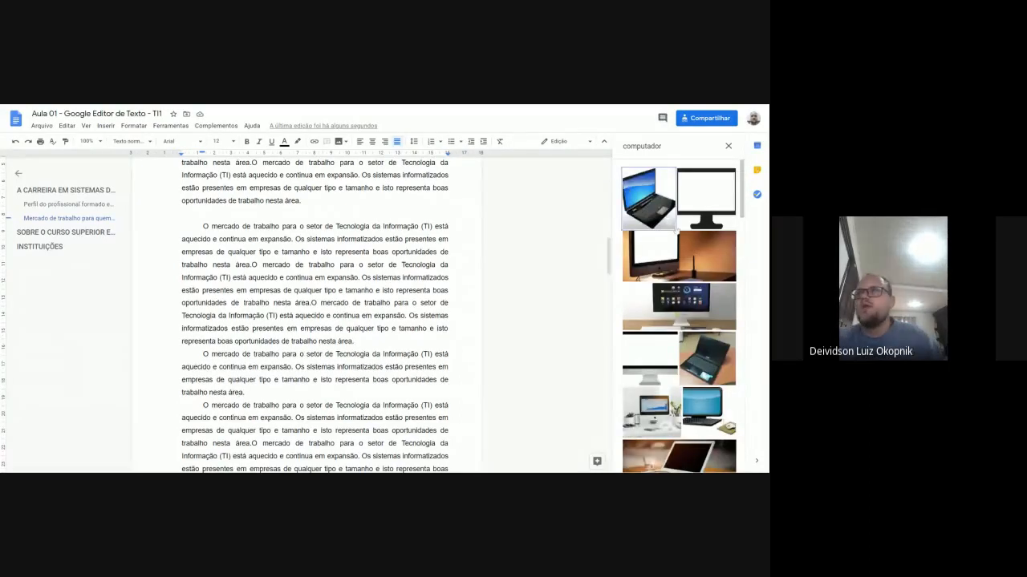
Insert the black laptop picture with the blue screen from the image results into the document.
{"action": "left_click", "coordinate": [648, 199]}
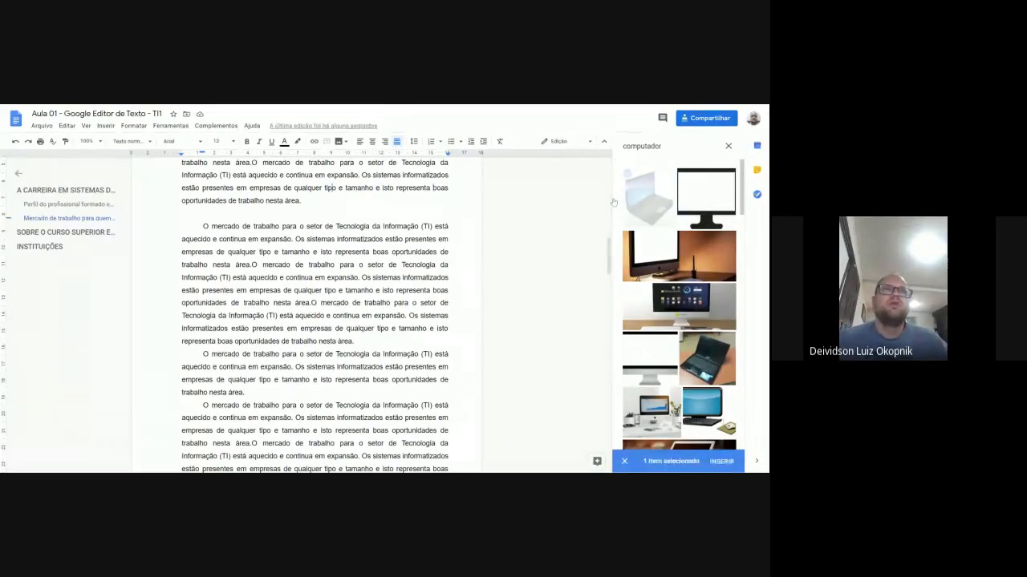
{"action": "left_click", "coordinate": [721, 462]}
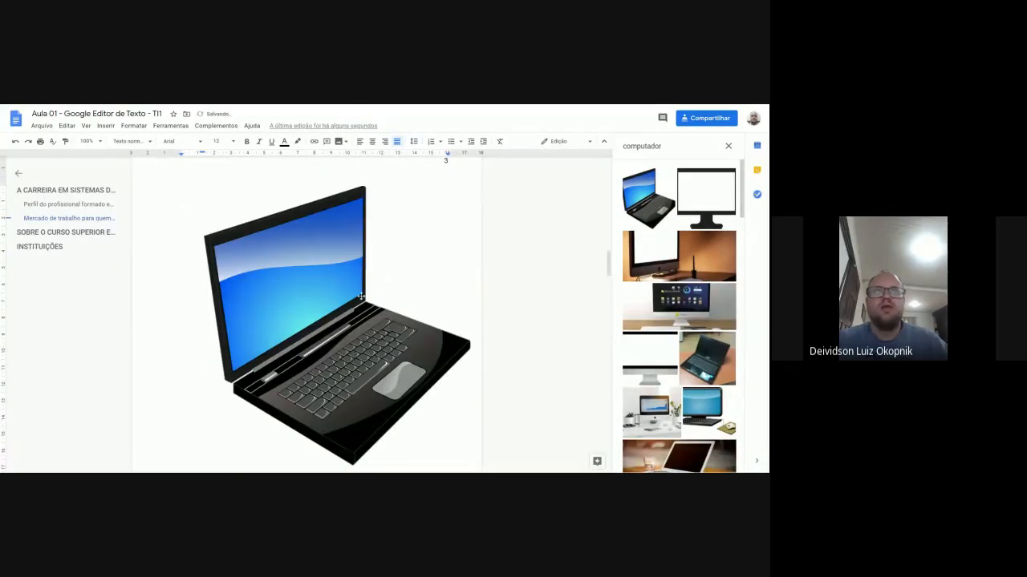
{"action": "scroll", "coordinate": [373, 299], "scroll_direction": "up", "scroll_amount": 3}
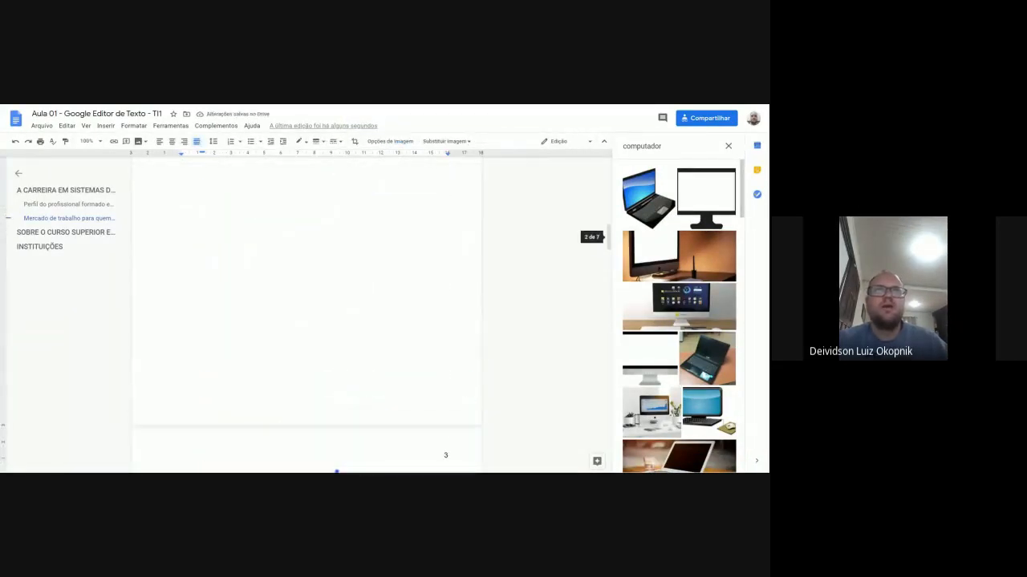
{"action": "scroll", "coordinate": [375, 299], "scroll_direction": "down", "scroll_amount": 2}
{"action": "scroll", "coordinate": [377, 300], "scroll_direction": "down", "scroll_amount": 5}
Shrink the laptop picture proportionally to about 6 cm wide and center it between the paragraphs.
{"action": "right_click", "coordinate": [463, 358]}
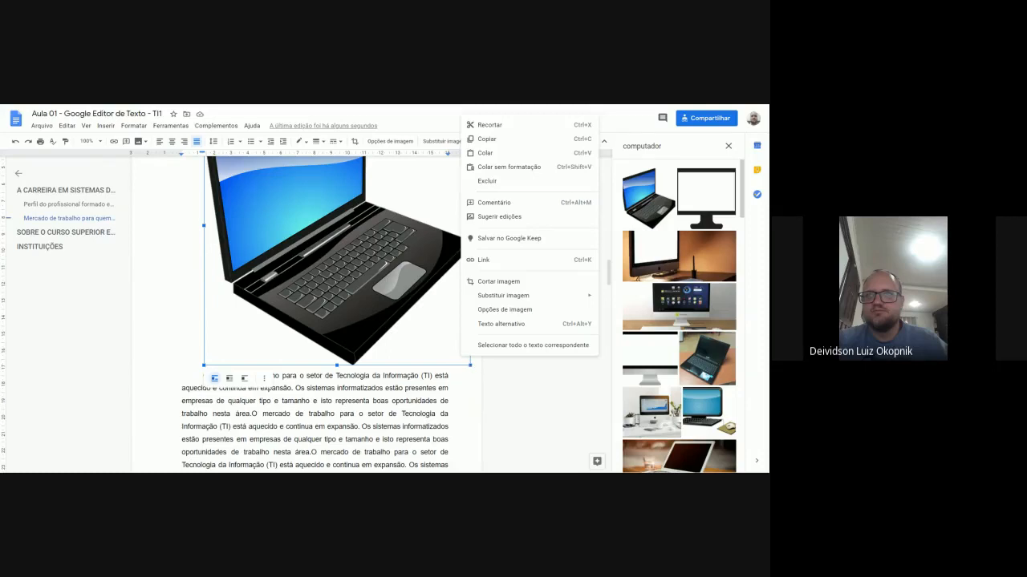
{"action": "left_click_drag", "start_coordinate": [471, 366], "coordinate": [364, 238]}
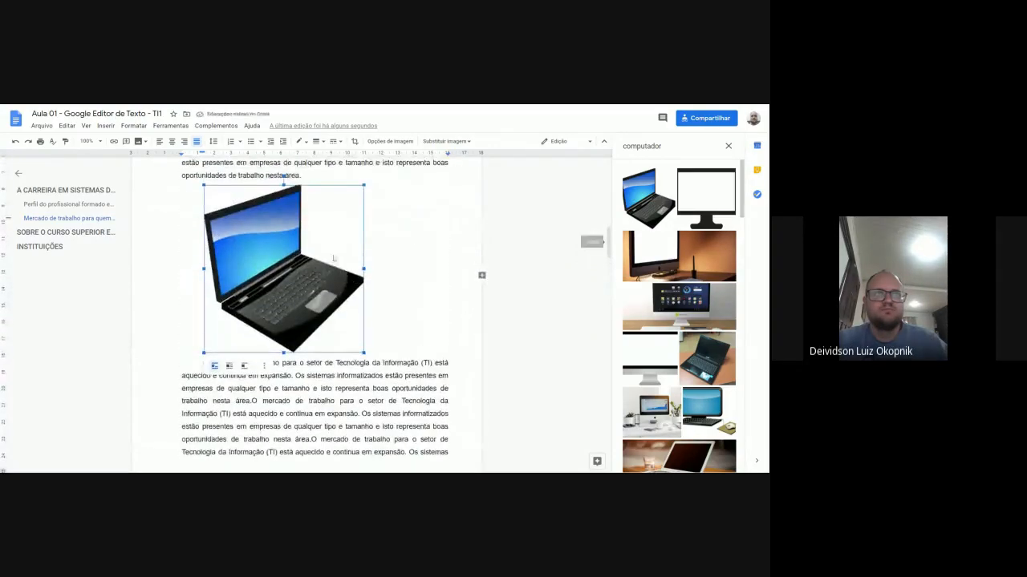
{"action": "left_click_drag", "start_coordinate": [364, 351], "coordinate": [308, 287]}
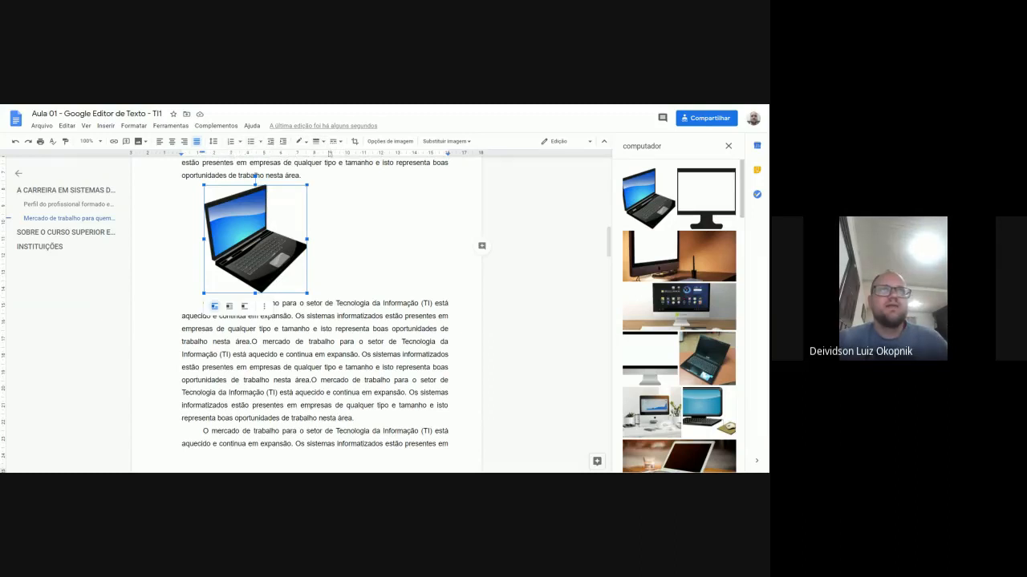
{"action": "left_click", "coordinate": [170, 141]}
Add a centered line directly below the laptop picture and set its font size to 10.
{"action": "left_click", "coordinate": [378, 291]}
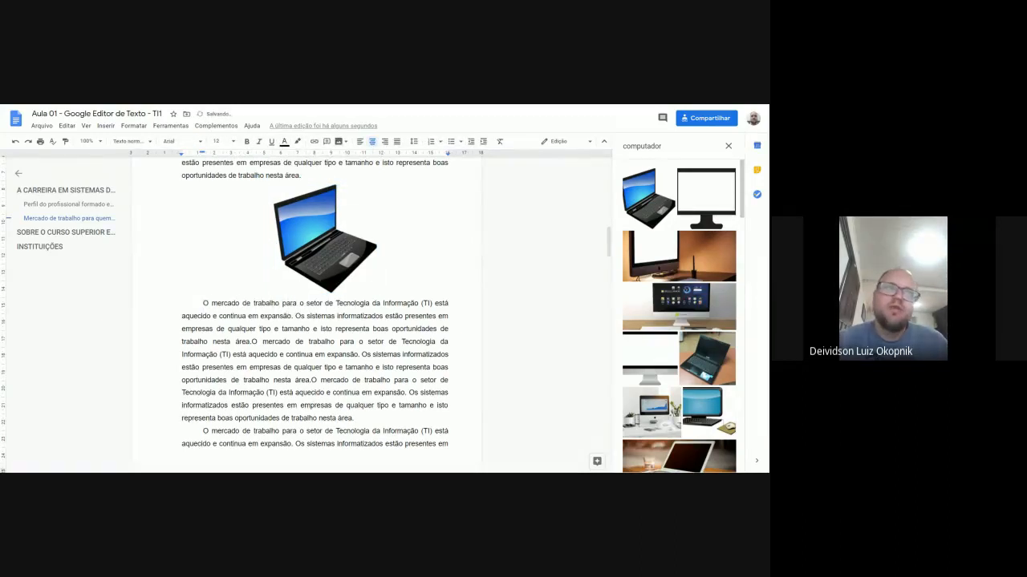
{"action": "key", "text": "Return"}
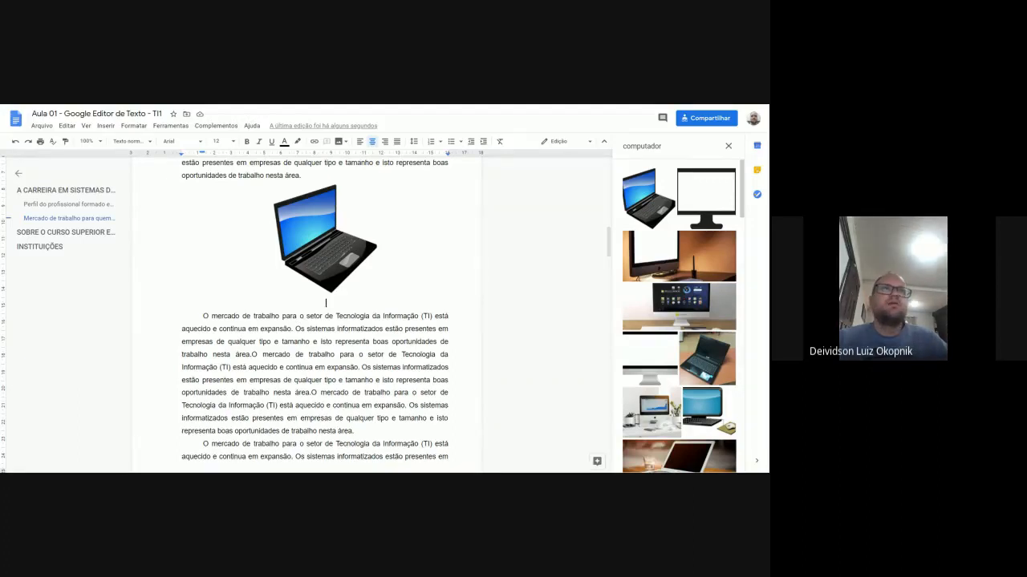
{"action": "left_click", "coordinate": [199, 142]}
{"action": "left_click", "coordinate": [200, 144]}
{"action": "left_click", "coordinate": [149, 143]}
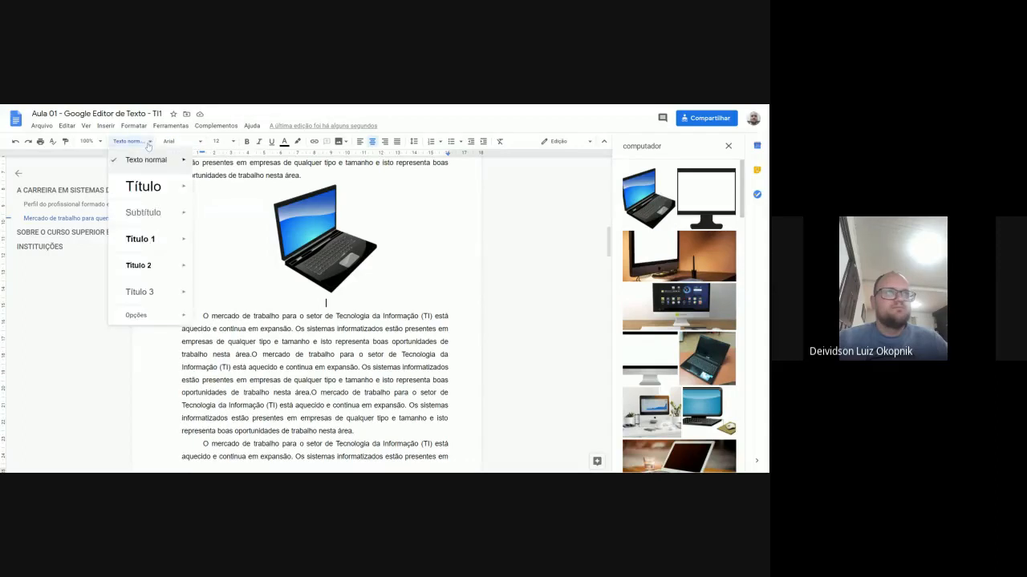
{"action": "left_click", "coordinate": [149, 142]}
{"action": "left_click", "coordinate": [218, 142]}
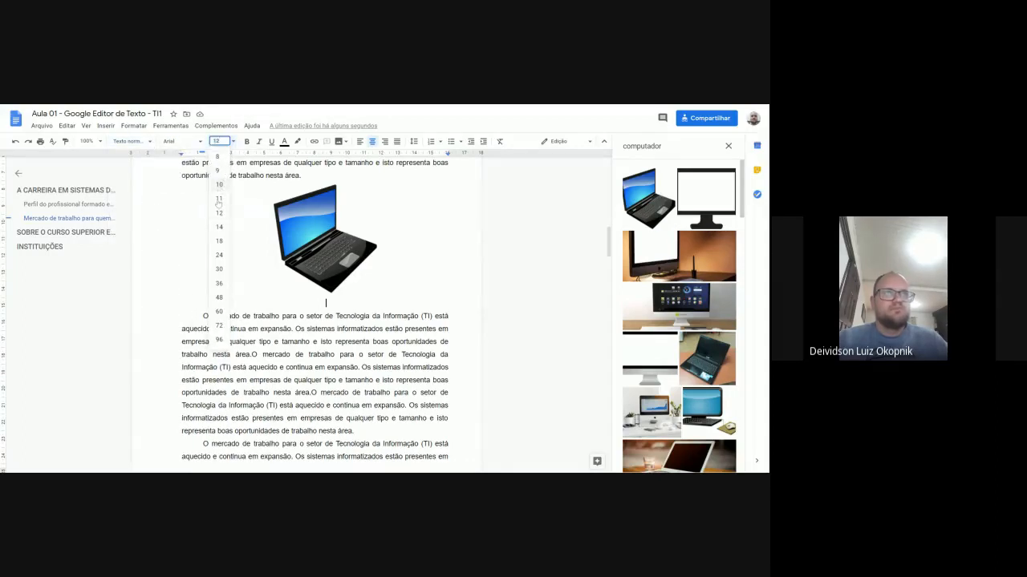
{"action": "left_click", "coordinate": [218, 187]}
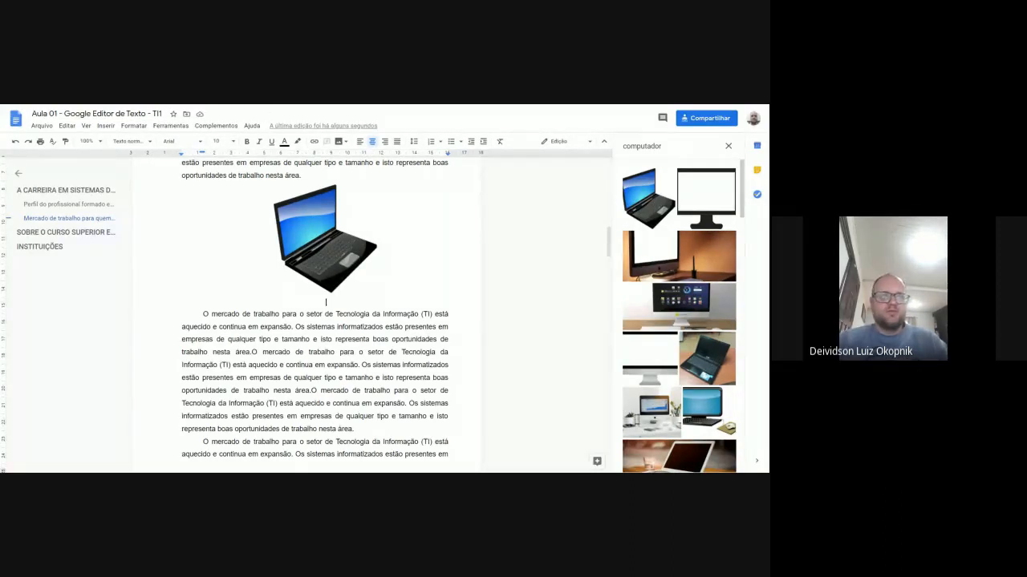
Write the caption "Figura 01 - Notebook" below the picture and add an empty line after it.
{"action": "left_click", "coordinate": [326, 302]}
{"action": "type", "text": "Fi"}
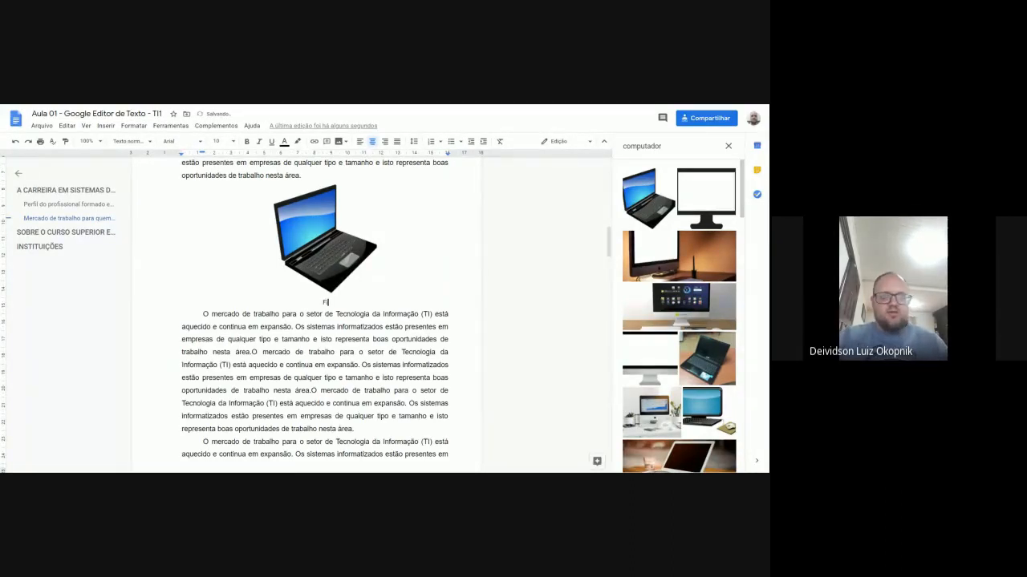
{"action": "type", "text": "gura 01"}
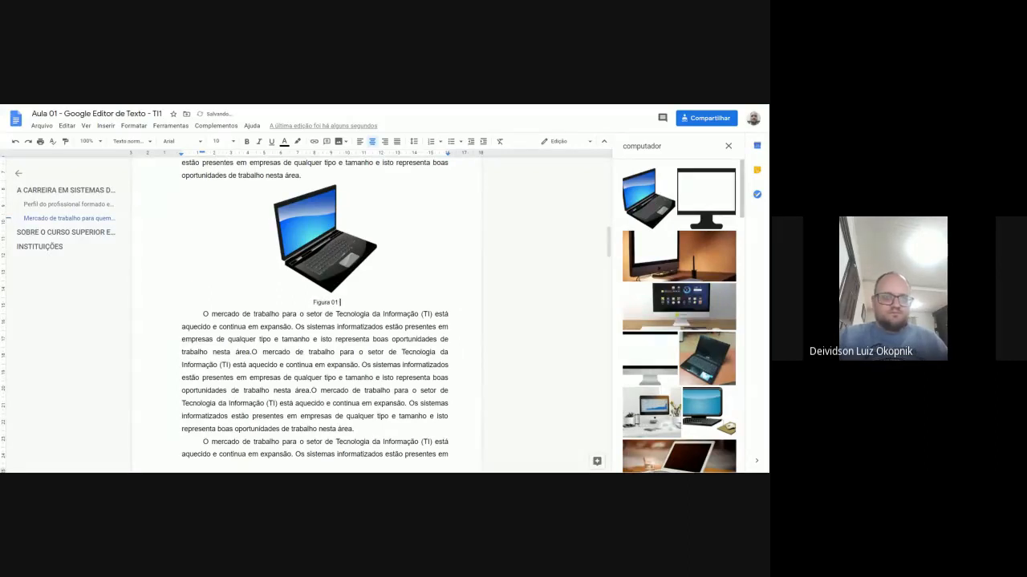
{"action": "type", "text": " - Notebook"}
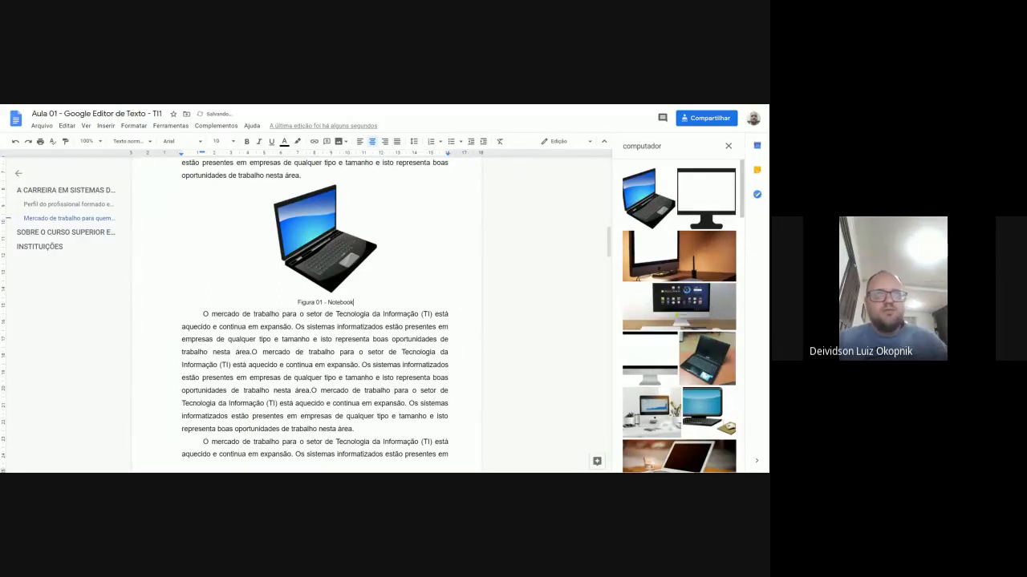
{"action": "key", "text": "Return"}
Make the caption "Figura 01 - Notebook" bold, close the image search, and return to the body text.
{"action": "triple_click", "coordinate": [307, 303]}
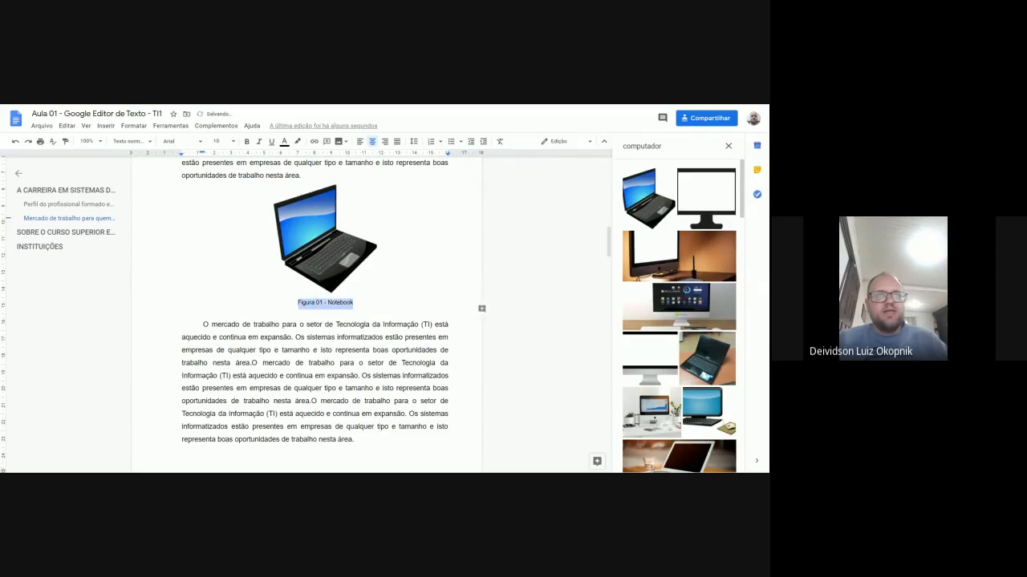
{"action": "key", "text": "ctrl+b"}
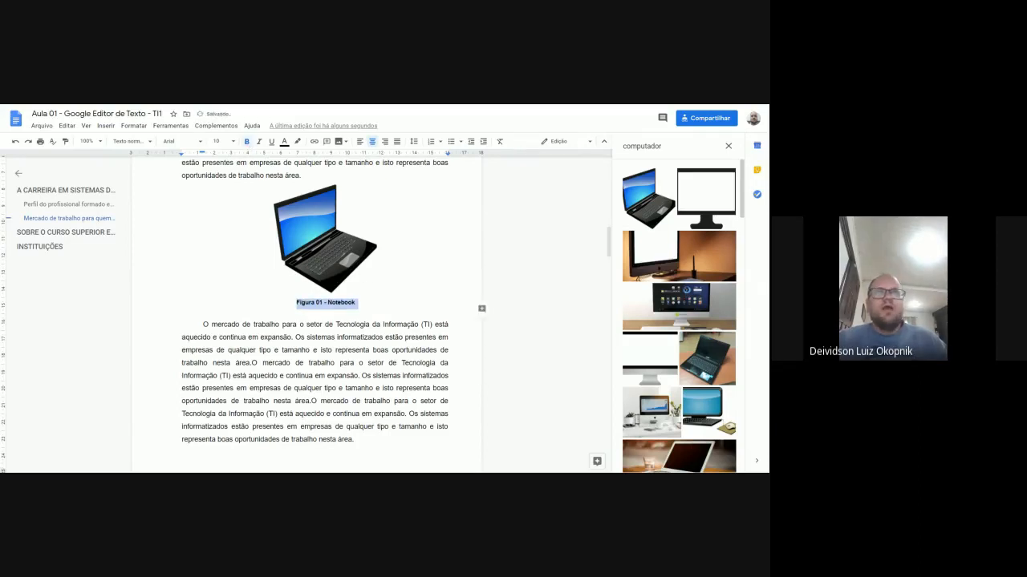
{"action": "key", "text": "Right"}
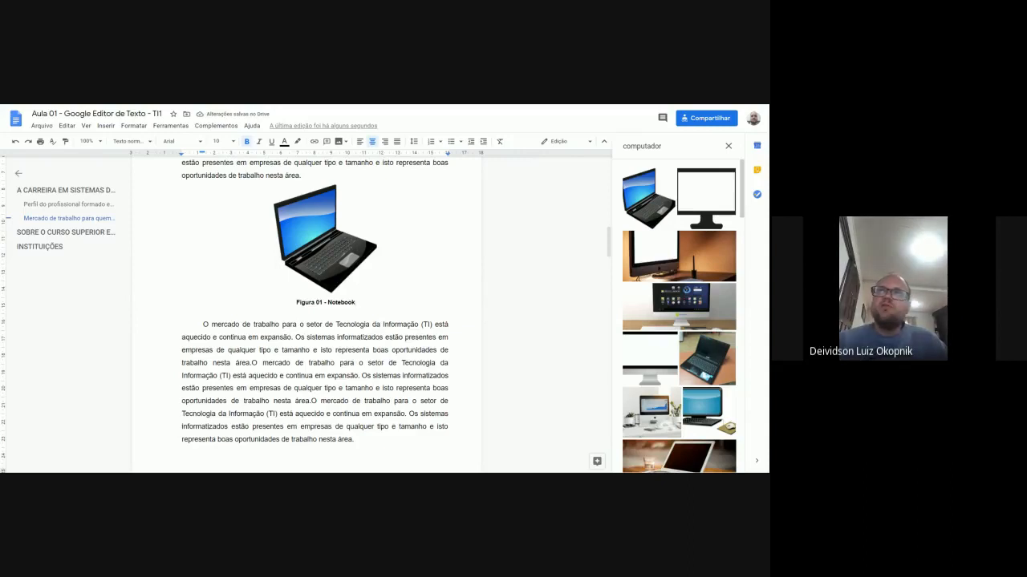
{"action": "left_click", "coordinate": [728, 146]}
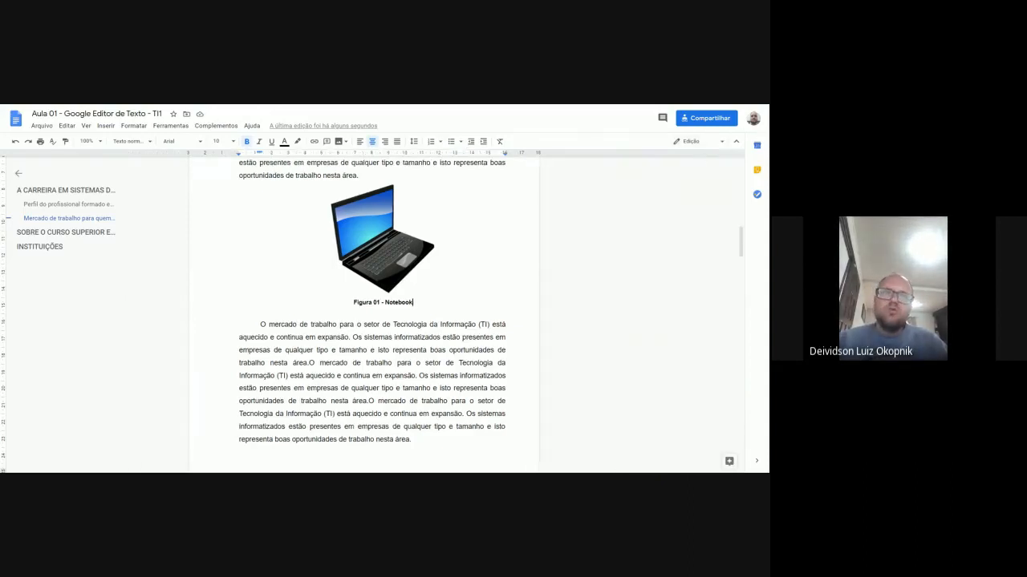
{"action": "left_click", "coordinate": [394, 324]}
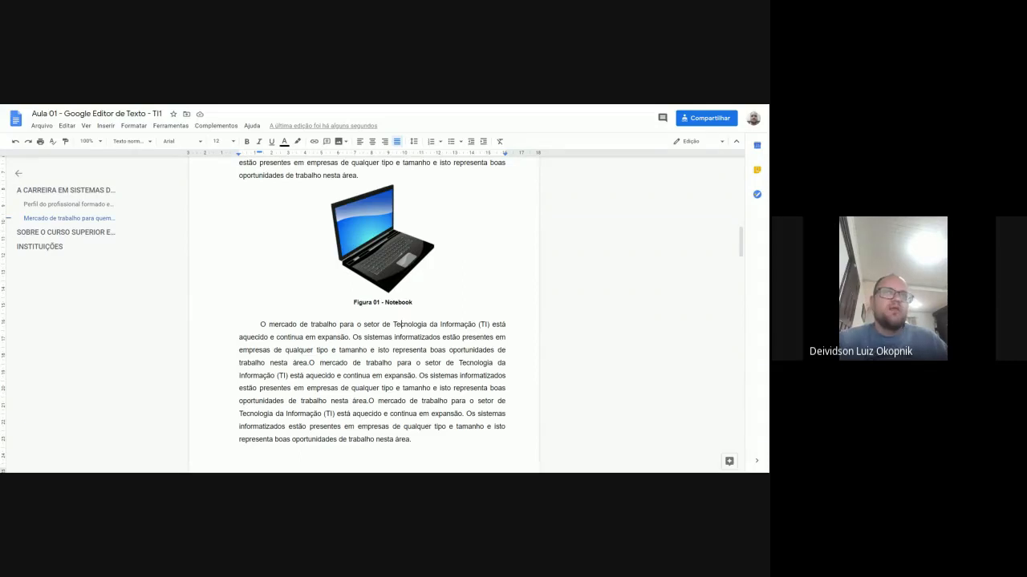
Check the laptop picture's replacement options, then dismiss them without replacing the picture.
{"action": "right_click", "coordinate": [353, 229]}
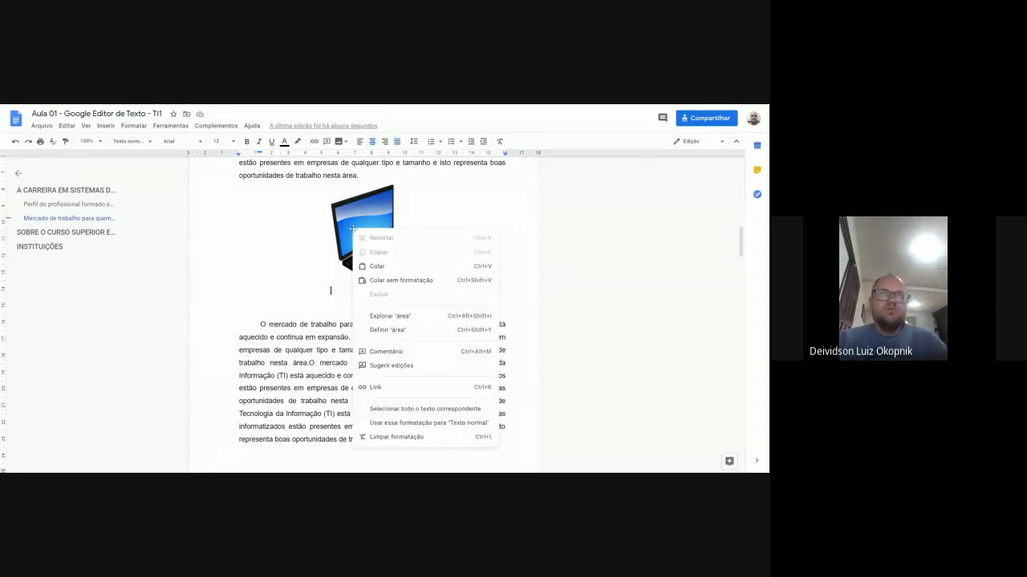
{"action": "left_click", "coordinate": [353, 230]}
{"action": "right_click", "coordinate": [356, 215]}
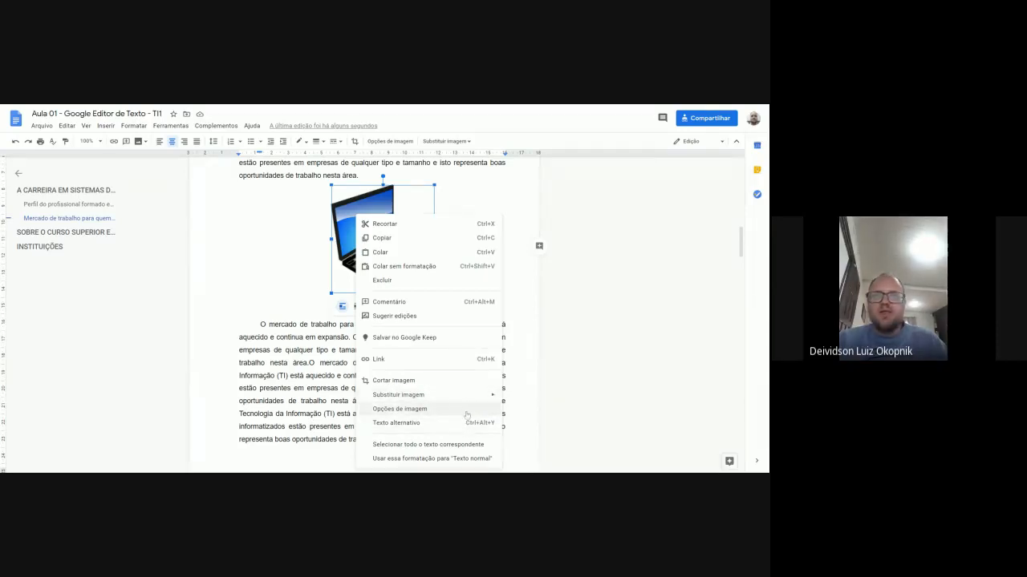
{"action": "mouse_move", "coordinate": [415, 397]}
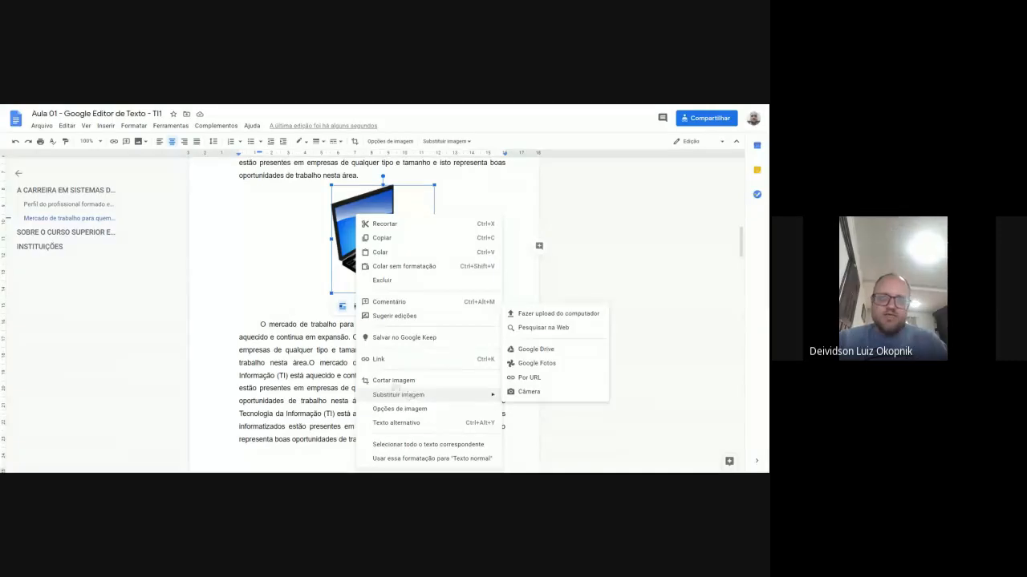
{"action": "left_click", "coordinate": [328, 325]}
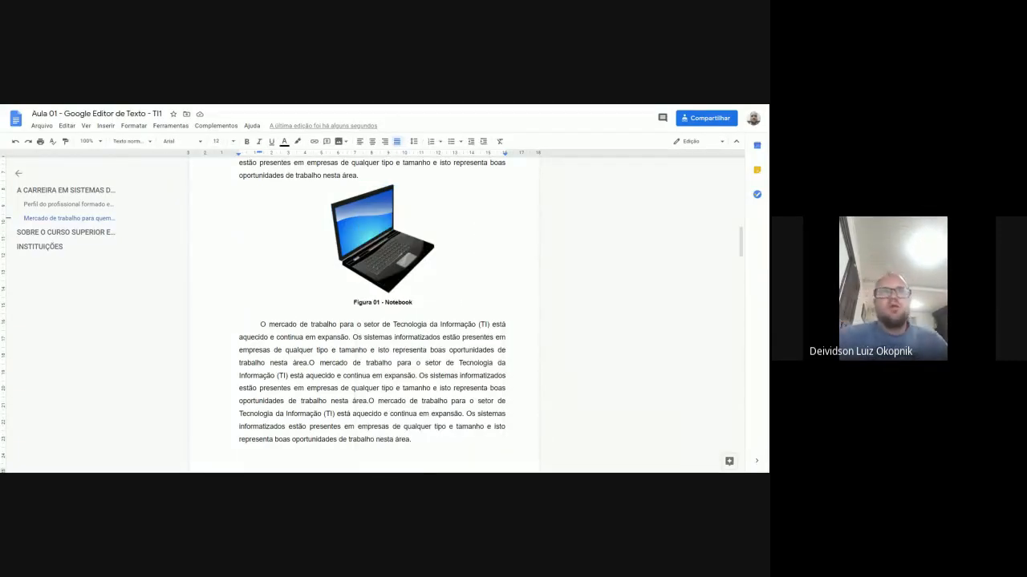
Examine the figure caption and the body text on the pages around the laptop picture.
{"action": "left_click", "coordinate": [375, 302]}
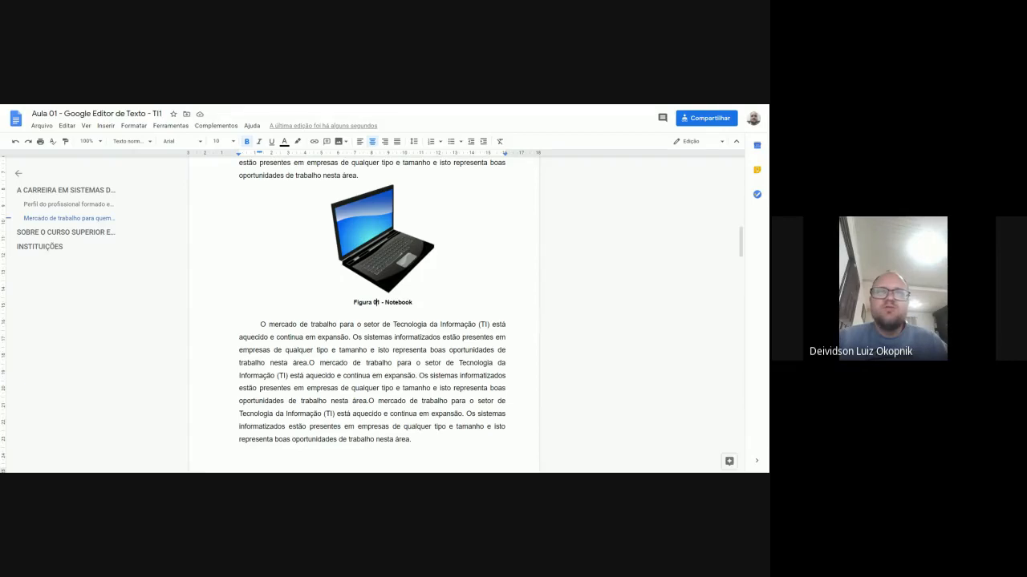
{"action": "scroll", "coordinate": [373, 313], "scroll_direction": "down", "scroll_amount": 10}
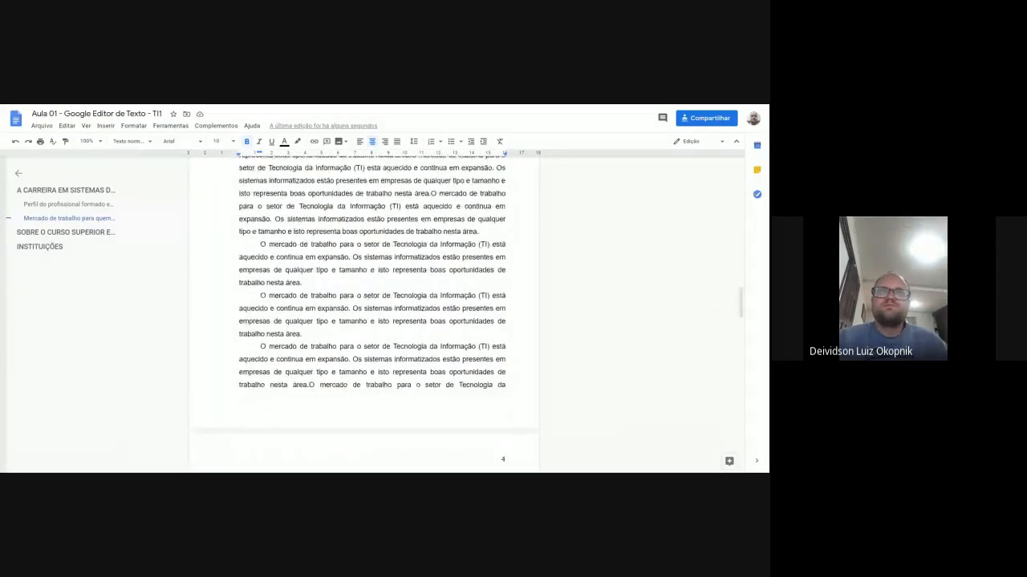
{"action": "left_click", "coordinate": [303, 283]}
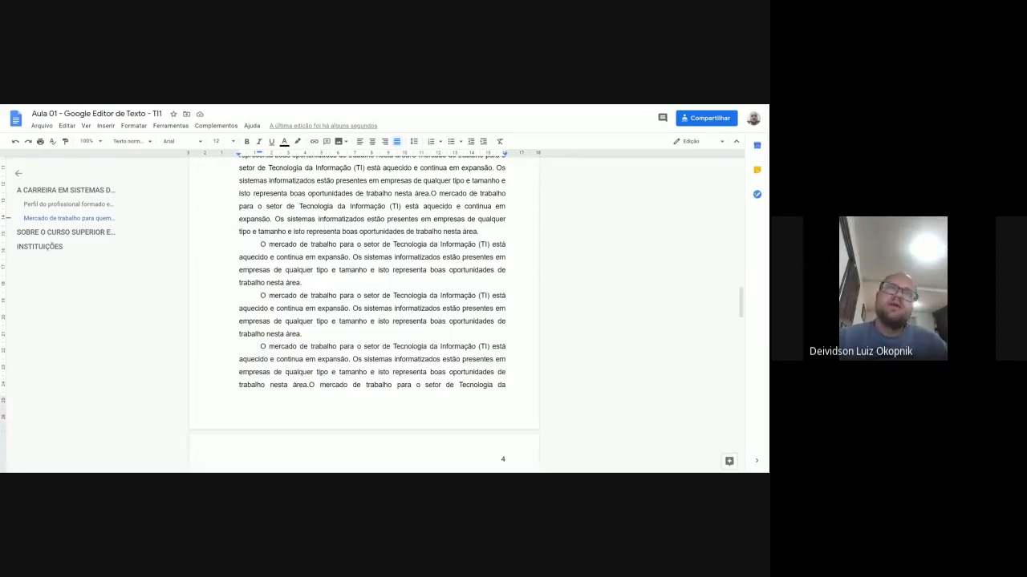
{"action": "scroll", "coordinate": [341, 322], "scroll_direction": "up", "scroll_amount": 15}
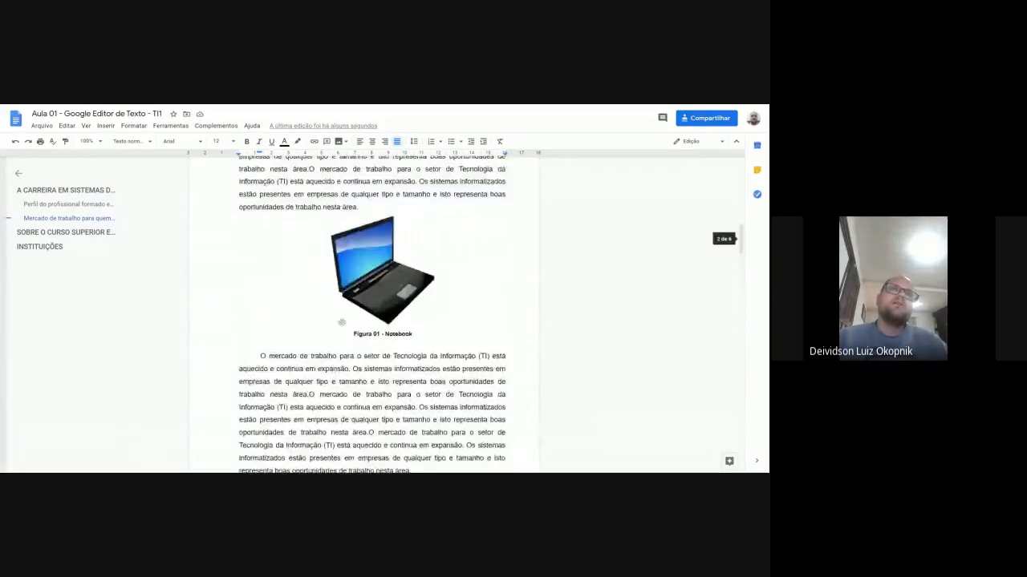
{"action": "scroll", "coordinate": [341, 323], "scroll_direction": "up", "scroll_amount": 5}
{"action": "scroll", "coordinate": [341, 323], "scroll_direction": "down", "scroll_amount": 3}
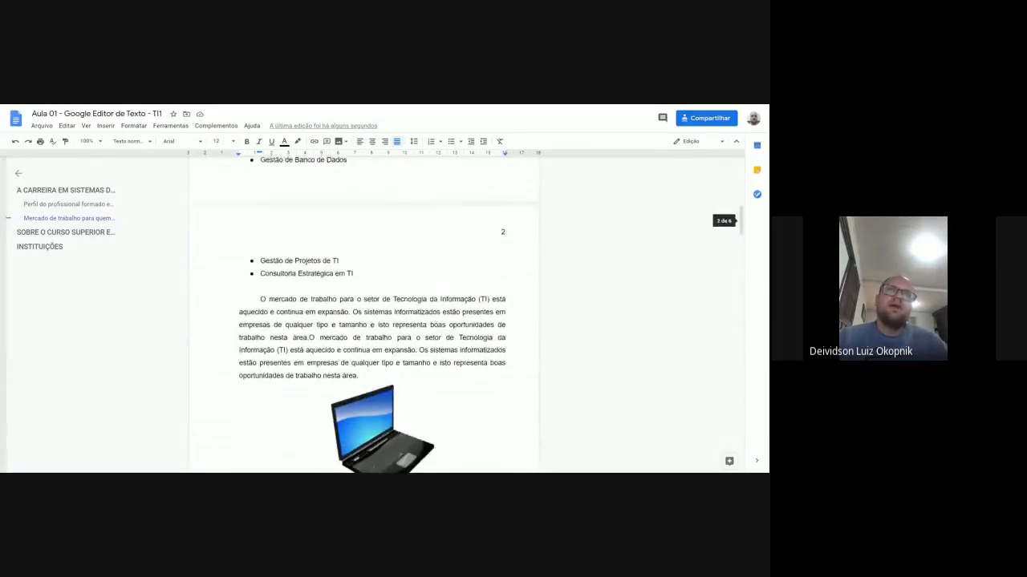
{"action": "scroll", "coordinate": [372, 313], "scroll_direction": "up", "scroll_amount": 2}
{"action": "scroll", "coordinate": [373, 312], "scroll_direction": "down", "scroll_amount": 4}
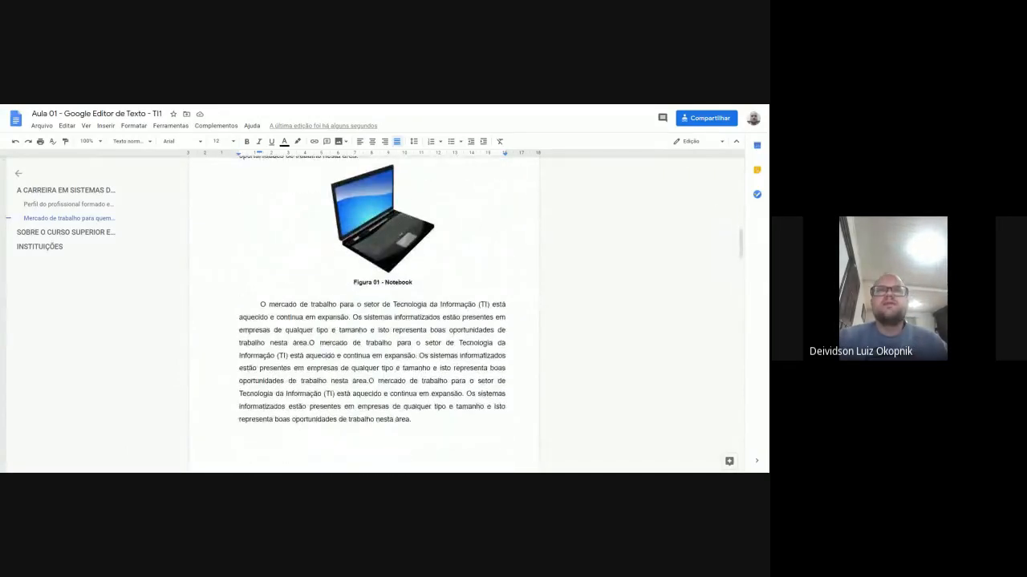
{"action": "left_click", "coordinate": [378, 282]}
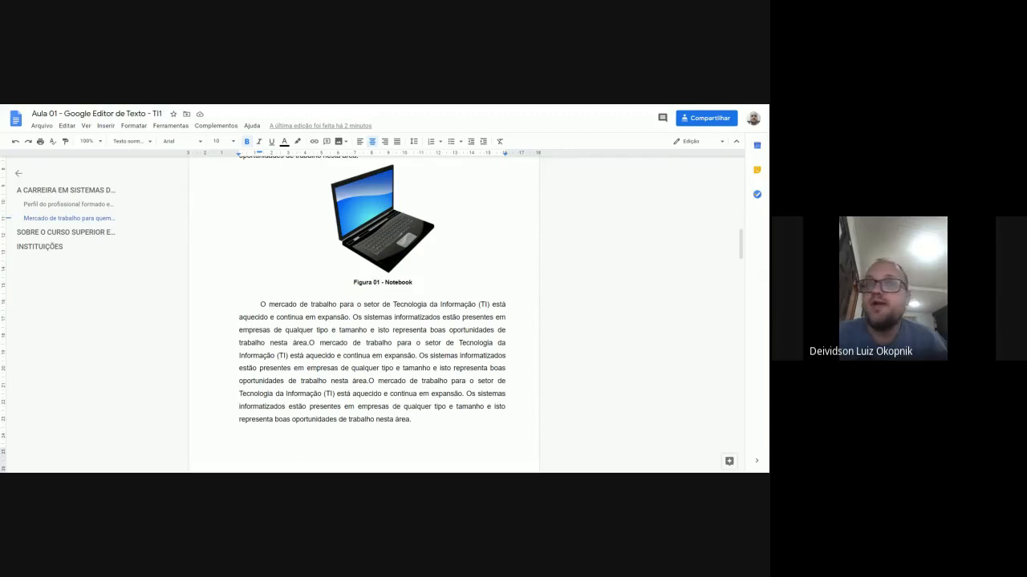
{"action": "scroll", "coordinate": [361, 313], "scroll_direction": "up", "scroll_amount": 2}
{"action": "scroll", "coordinate": [372, 313], "scroll_direction": "down", "scroll_amount": 1}
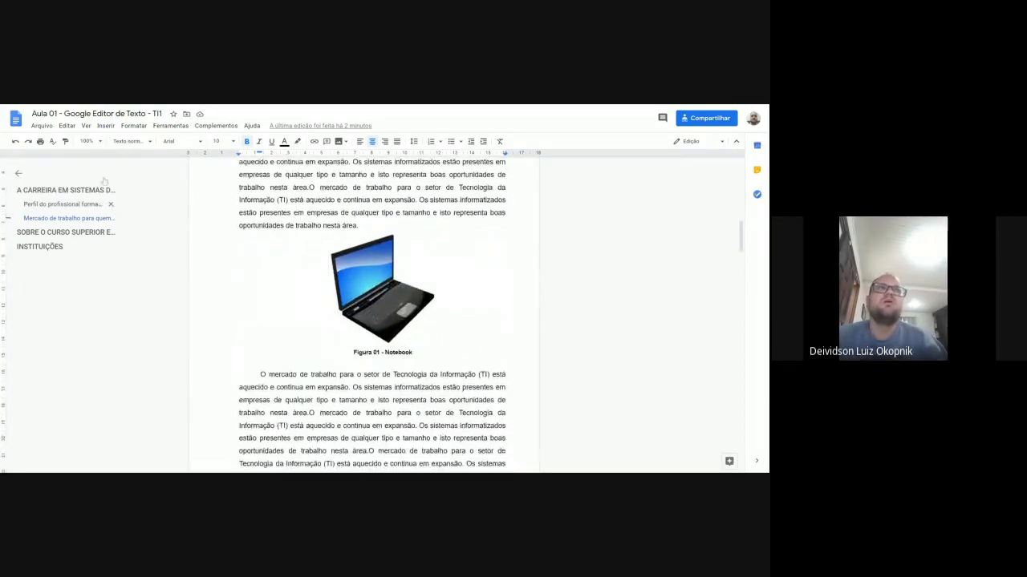
{"action": "left_click", "coordinate": [105, 126]}
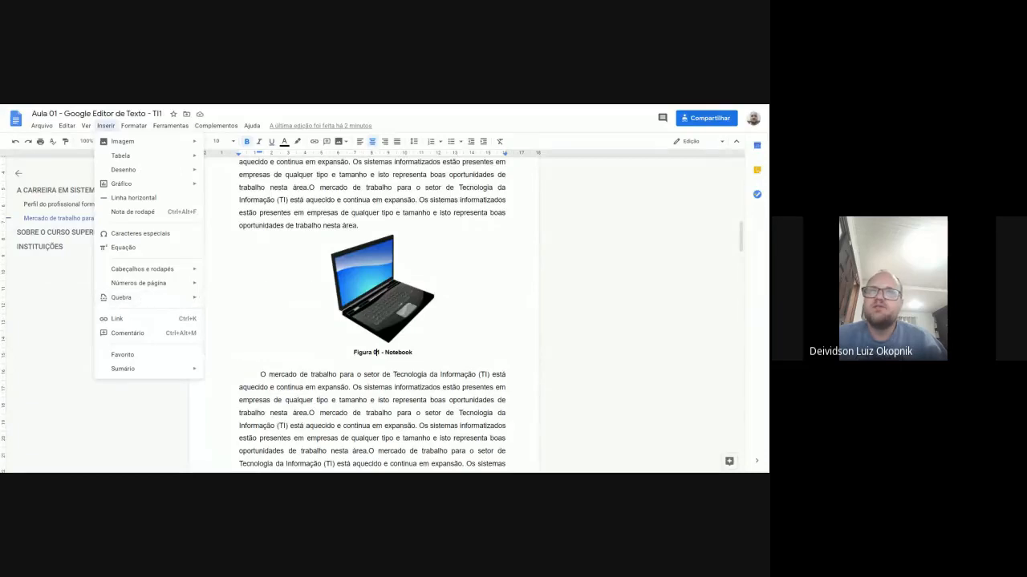
{"action": "left_click", "coordinate": [312, 212]}
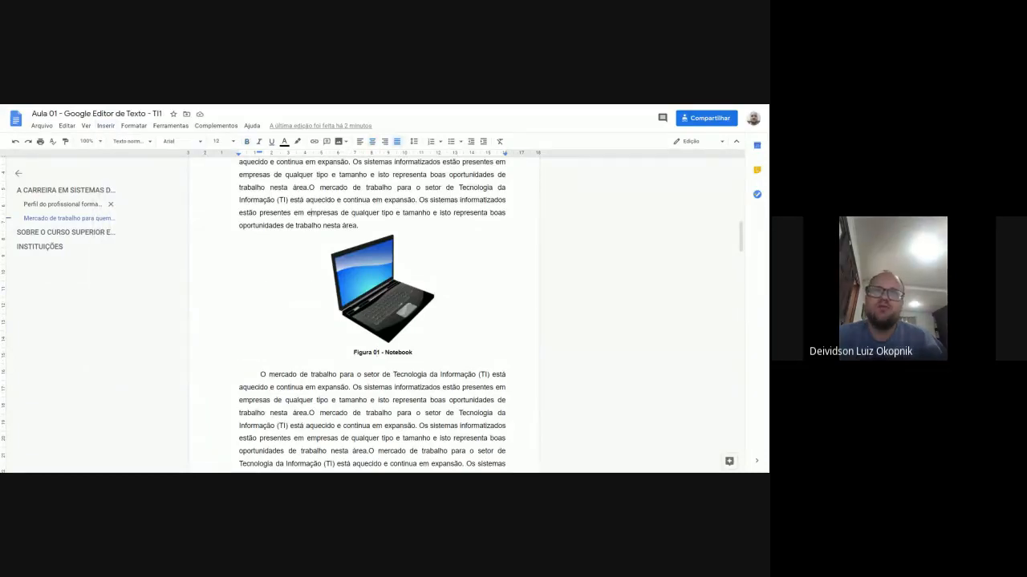
{"action": "left_click", "coordinate": [360, 226]}
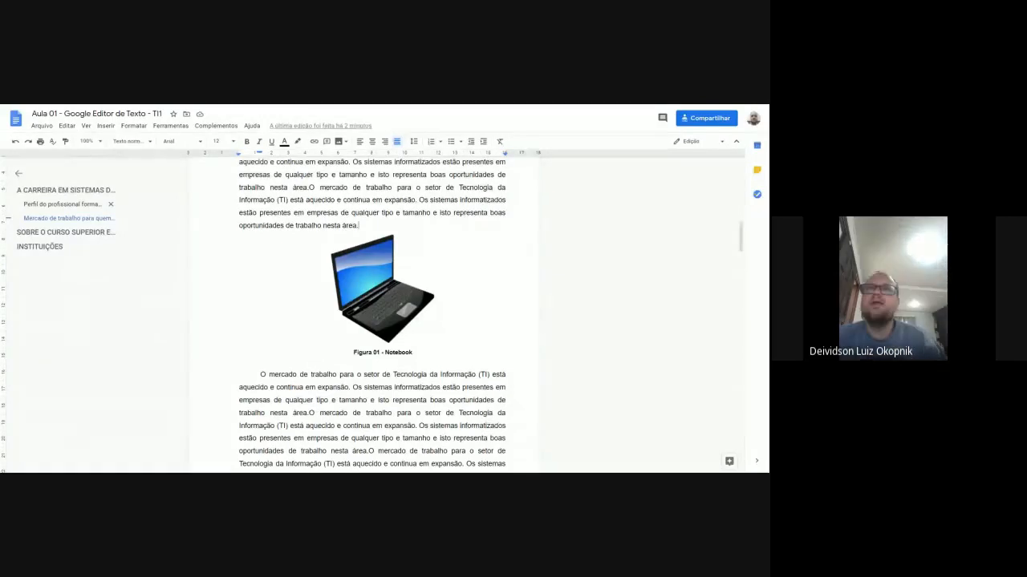
Open the add-on marketplace for the document and search it for "Cross Reference".
{"action": "left_click", "coordinate": [211, 127]}
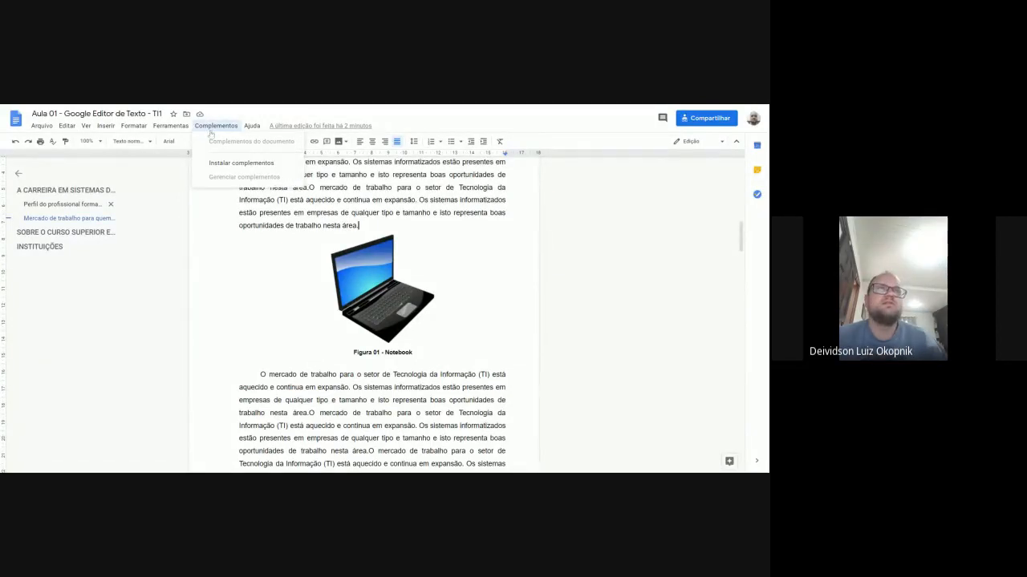
{"action": "left_click", "coordinate": [241, 163]}
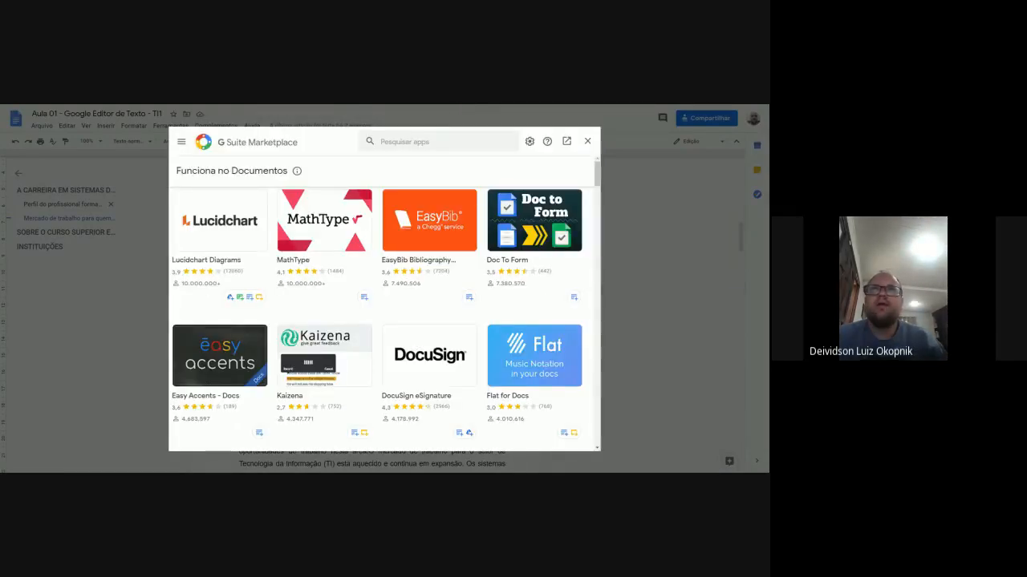
{"action": "left_click", "coordinate": [401, 142]}
{"action": "type", "text": "c"}
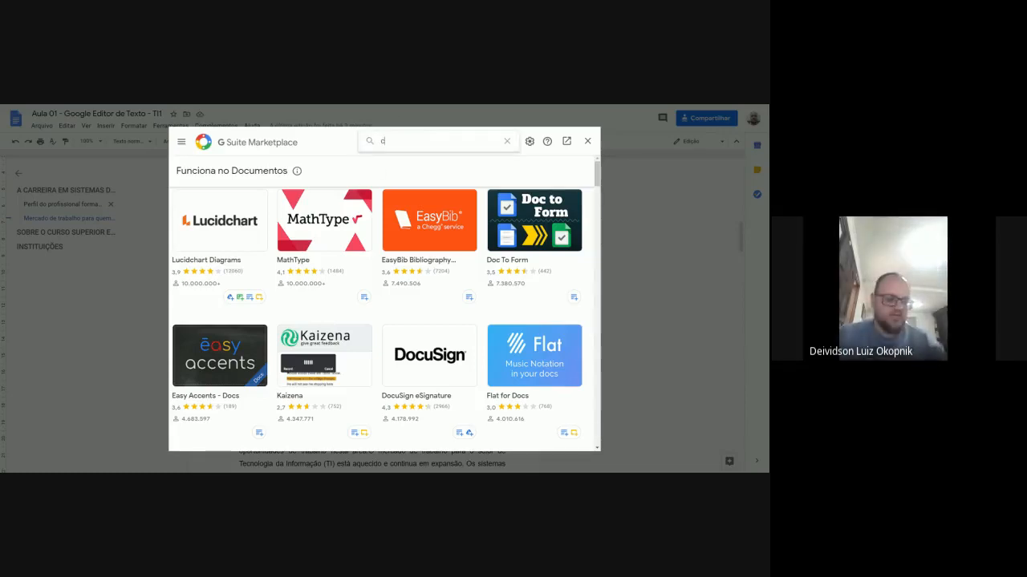
{"action": "type", "text": "ros"}
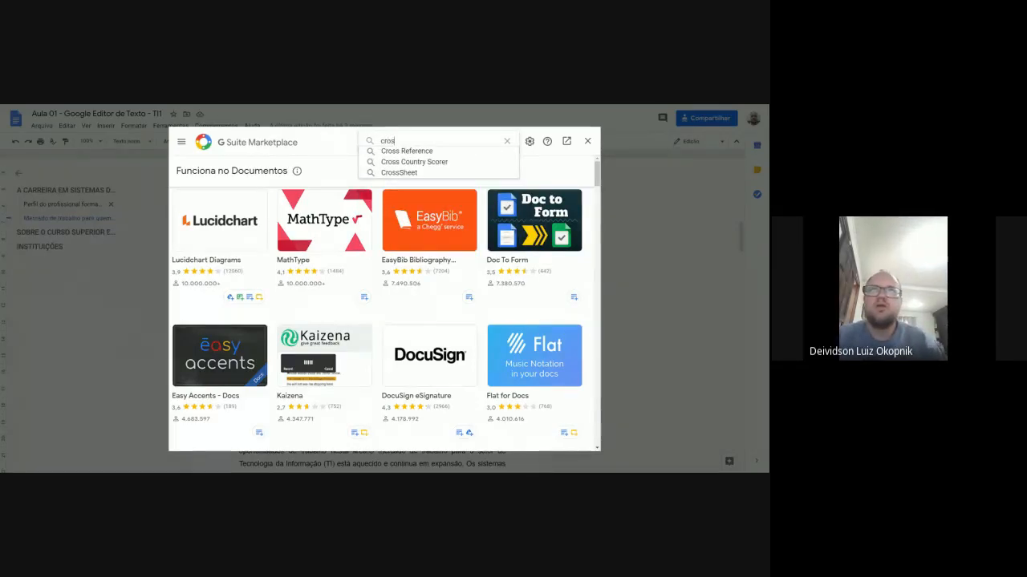
{"action": "left_click", "coordinate": [415, 152]}
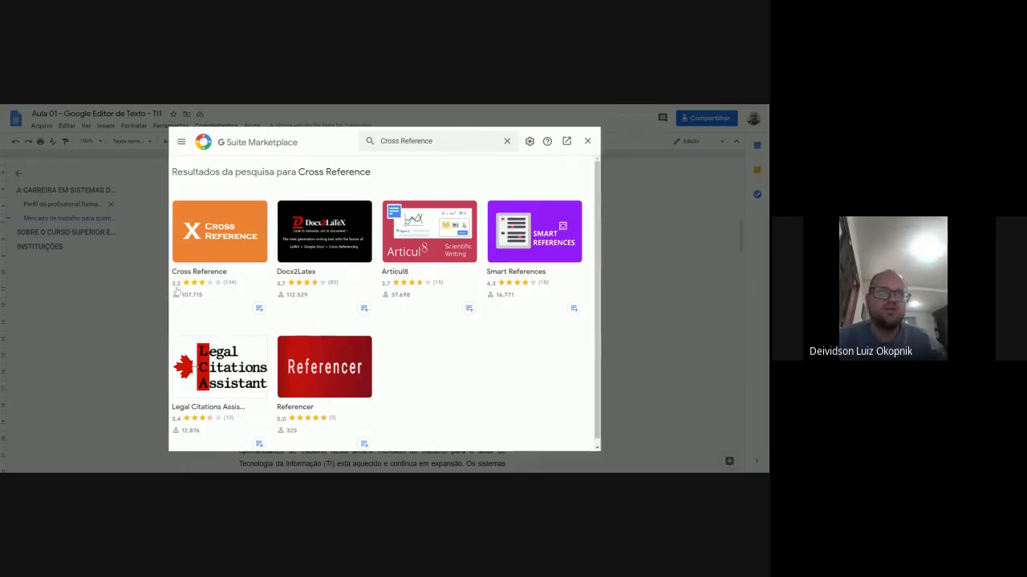
Search the add-on marketplace for "Caption Maker".
{"action": "left_click", "coordinate": [433, 141]}
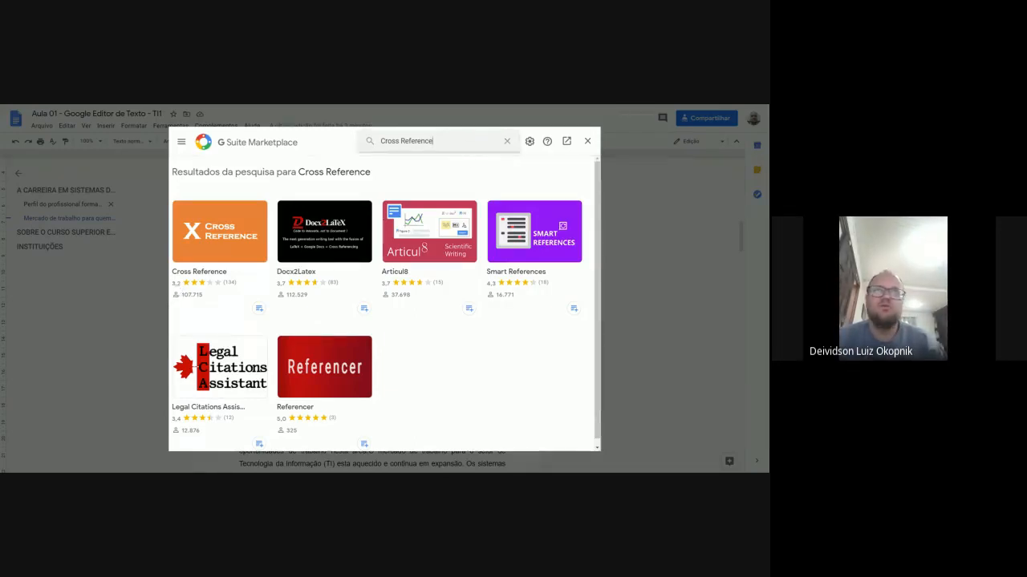
{"action": "key", "text": "ctrl+a"}
{"action": "type", "text": "caption"}
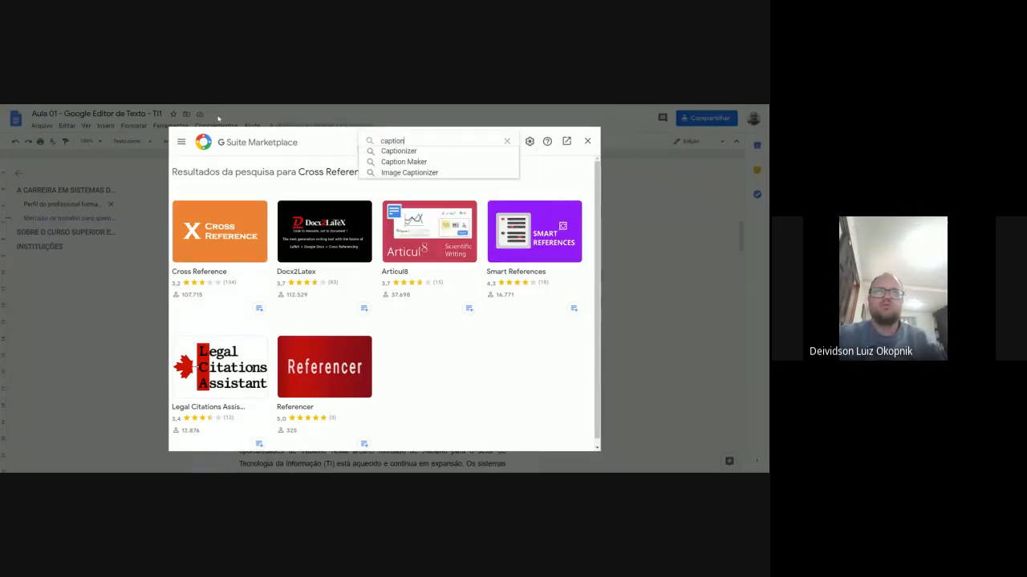
{"action": "left_click", "coordinate": [404, 162]}
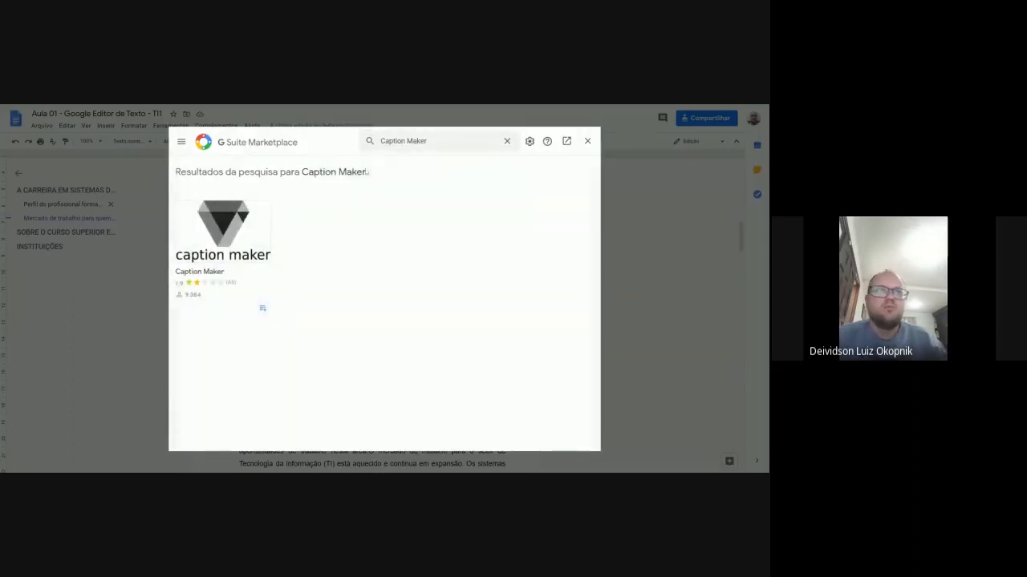
Search the marketplace for "Cross Reference" again and close it without installing an add-on.
{"action": "left_click_drag", "start_coordinate": [440, 142], "coordinate": [339, 144]}
{"action": "type", "text": "cross"}
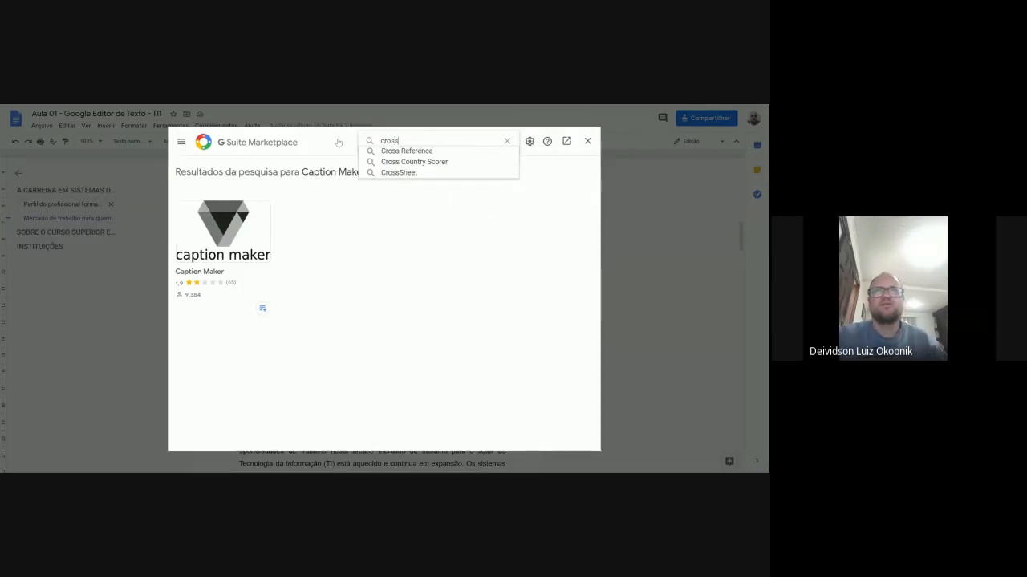
{"action": "left_click", "coordinate": [401, 151]}
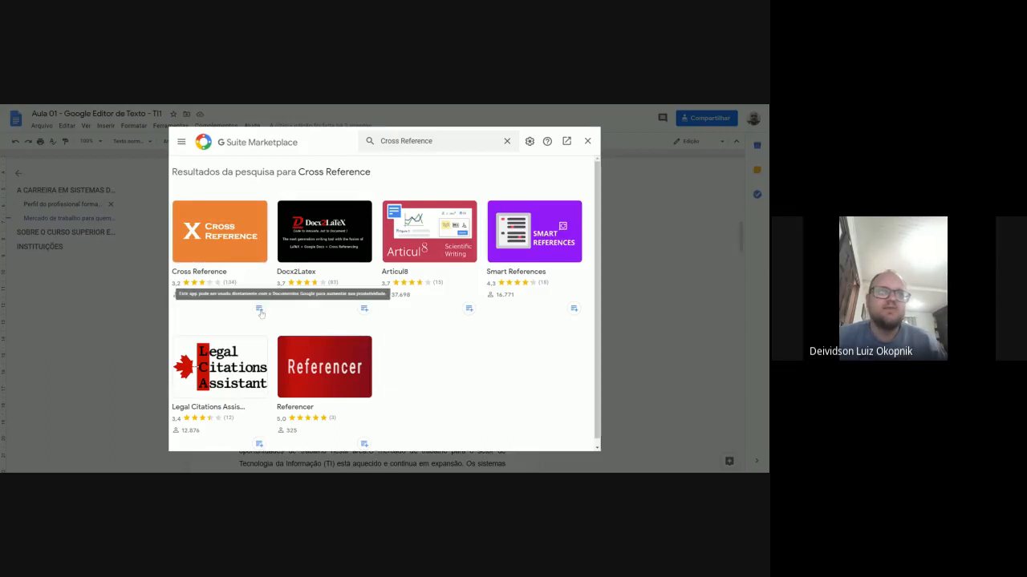
{"action": "left_click", "coordinate": [587, 141]}
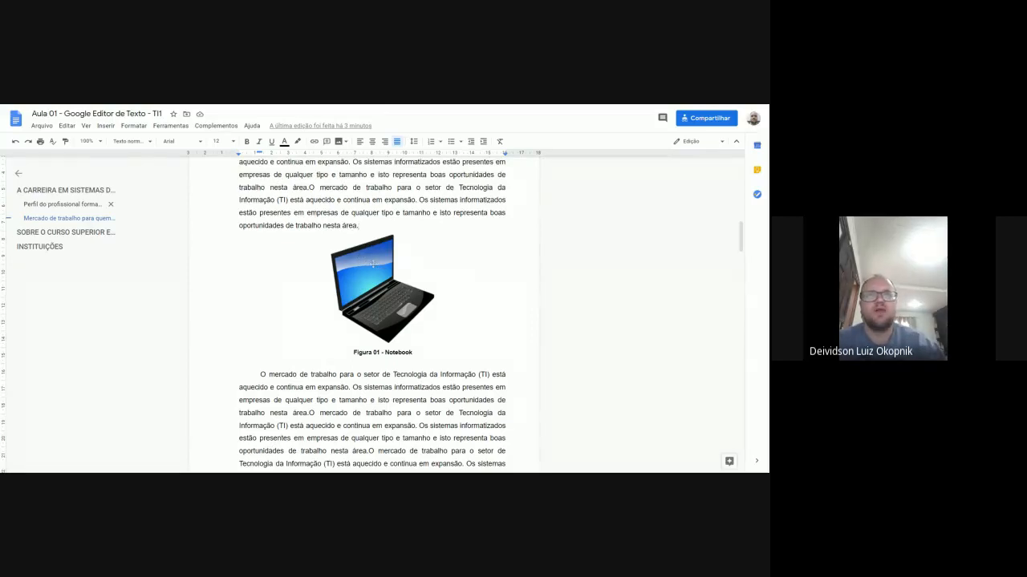
Review the laptop picture, its caption "Figura 01 - Notebook" and the following pages, and place the cursor right after the picture.
{"action": "scroll", "coordinate": [402, 288], "scroll_direction": "down", "scroll_amount": 5}
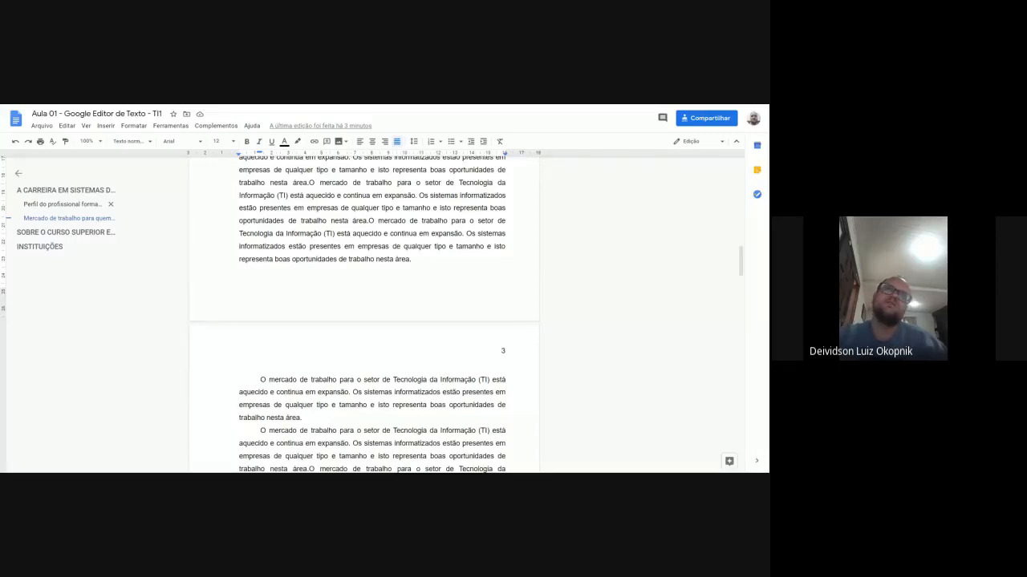
{"action": "scroll", "coordinate": [364, 313], "scroll_direction": "down", "scroll_amount": 3}
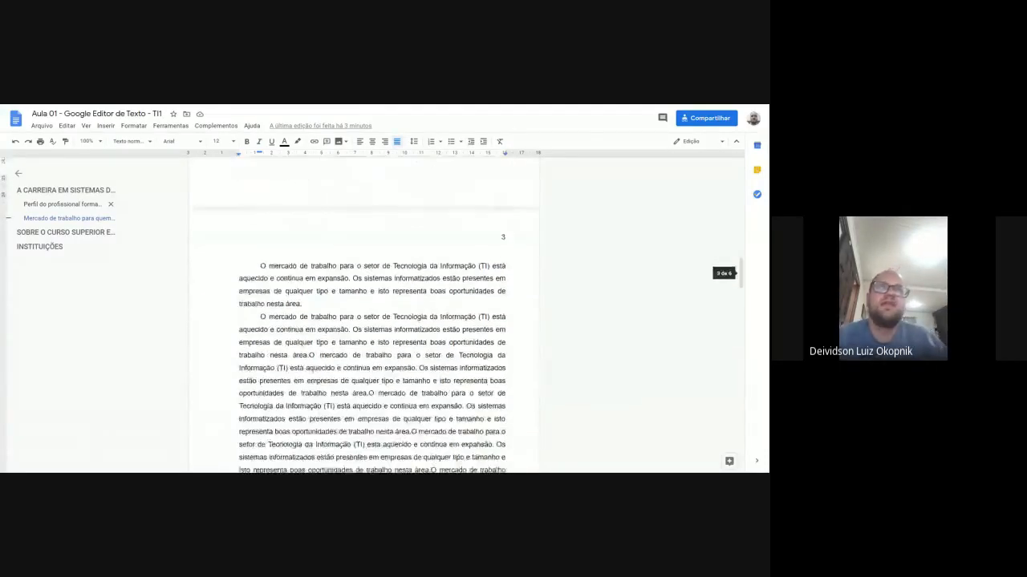
{"action": "scroll", "coordinate": [363, 313], "scroll_direction": "up", "scroll_amount": 7}
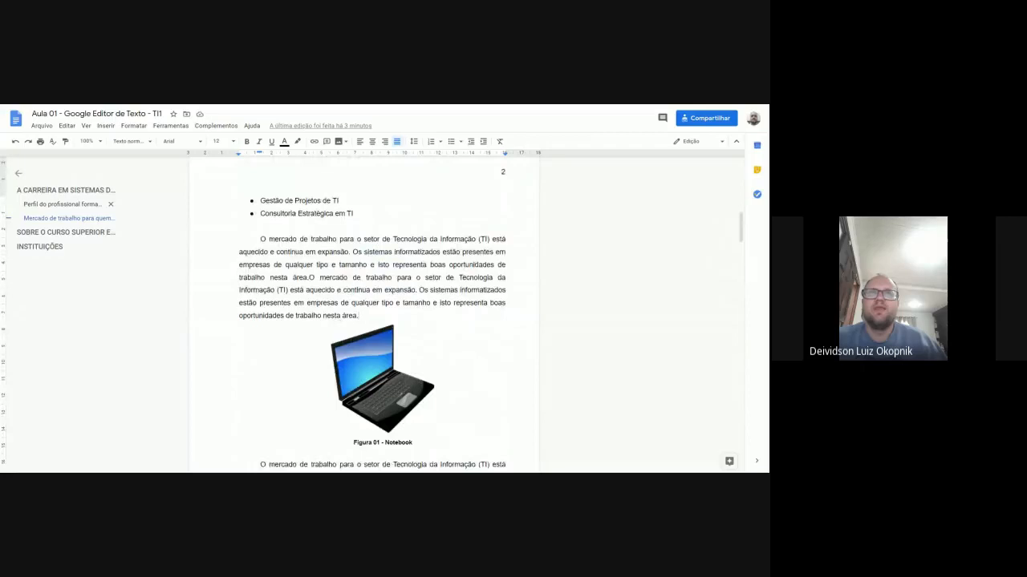
{"action": "scroll", "coordinate": [356, 202], "scroll_direction": "down", "scroll_amount": 3}
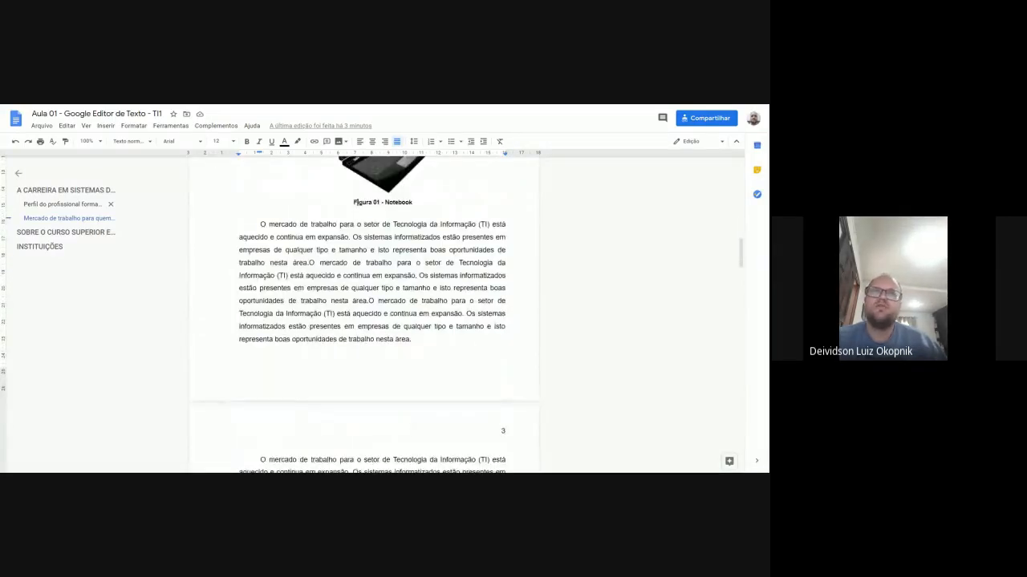
{"action": "left_click_drag", "start_coordinate": [355, 202], "coordinate": [411, 202]}
{"action": "left_click", "coordinate": [412, 202]}
{"action": "scroll", "coordinate": [417, 261], "scroll_direction": "up", "scroll_amount": 3}
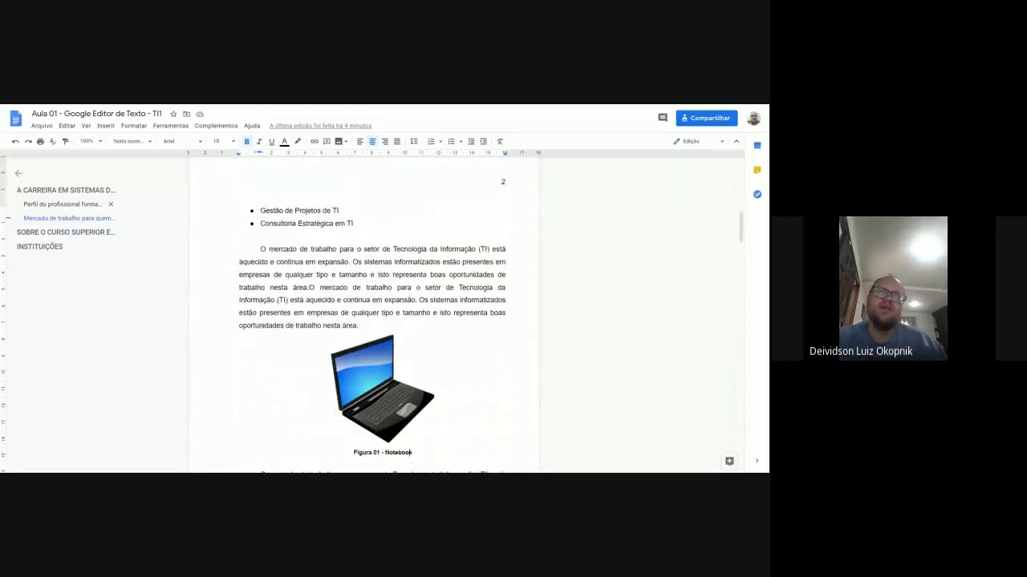
{"action": "scroll", "coordinate": [372, 312], "scroll_direction": "down", "scroll_amount": 4}
{"action": "scroll", "coordinate": [372, 313], "scroll_direction": "down", "scroll_amount": 8}
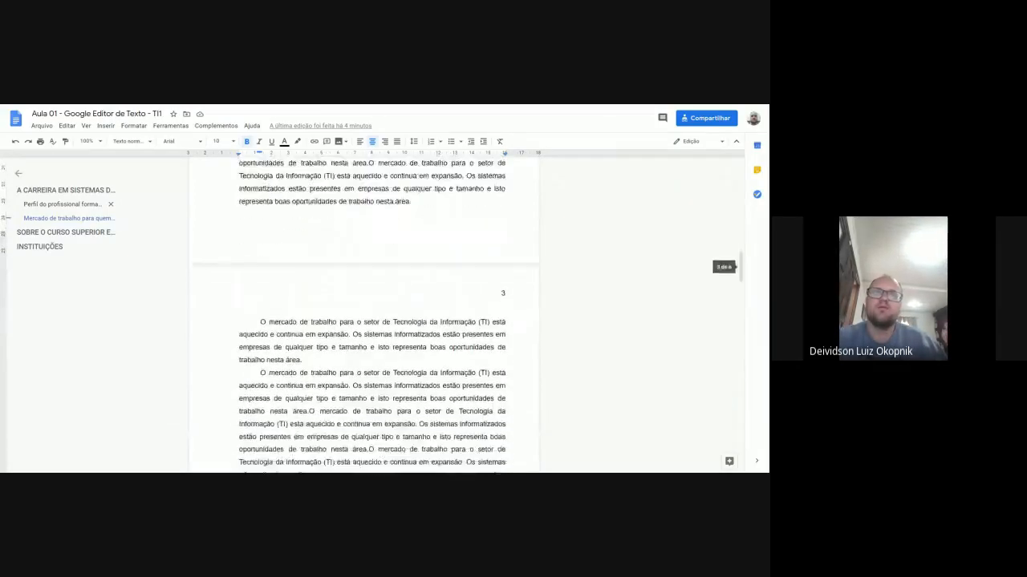
{"action": "scroll", "coordinate": [373, 312], "scroll_direction": "up", "scroll_amount": 8}
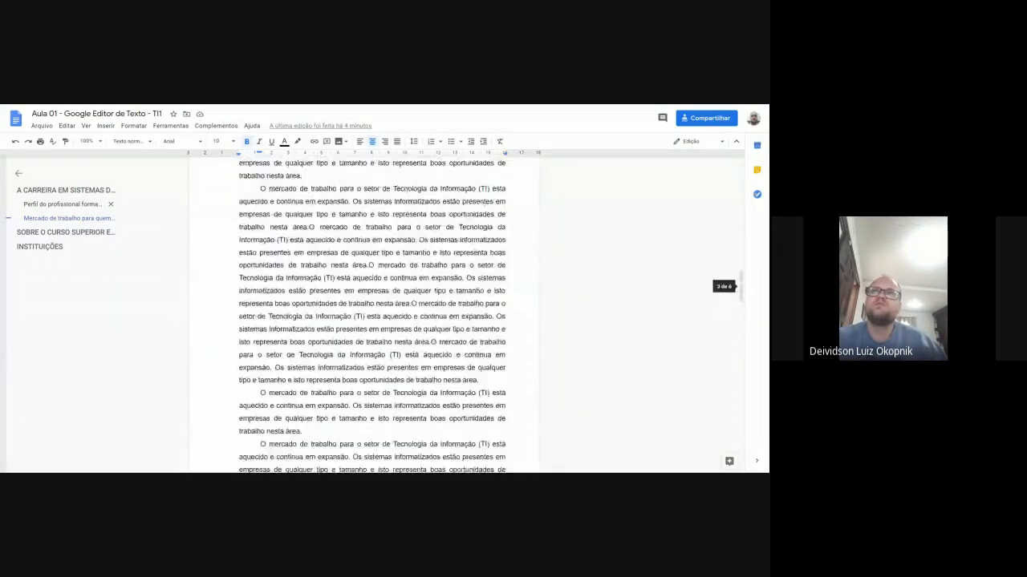
{"action": "scroll", "coordinate": [411, 302], "scroll_direction": "up", "scroll_amount": 1}
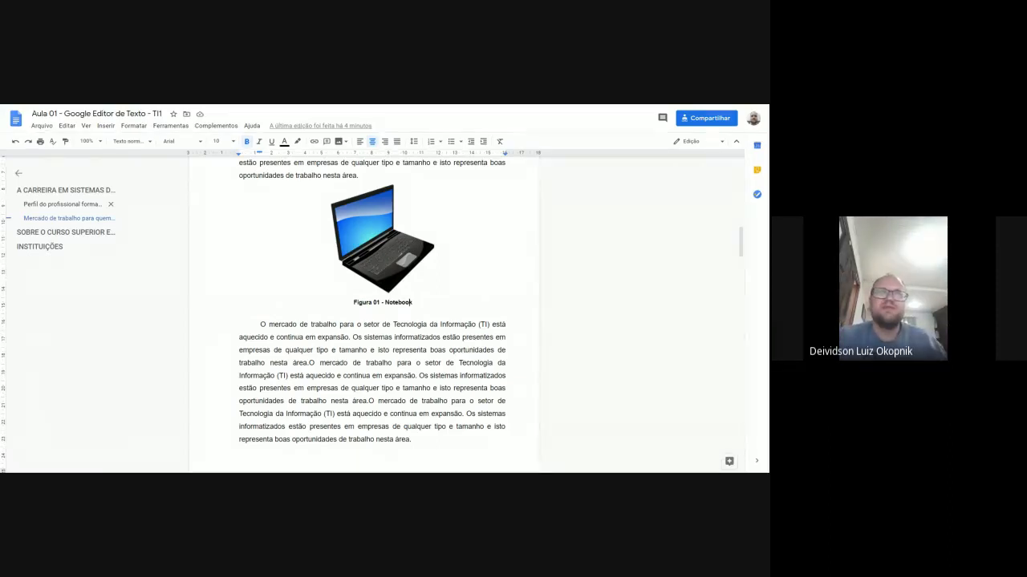
{"action": "left_click", "coordinate": [397, 278]}
{"action": "left_click", "coordinate": [436, 291]}
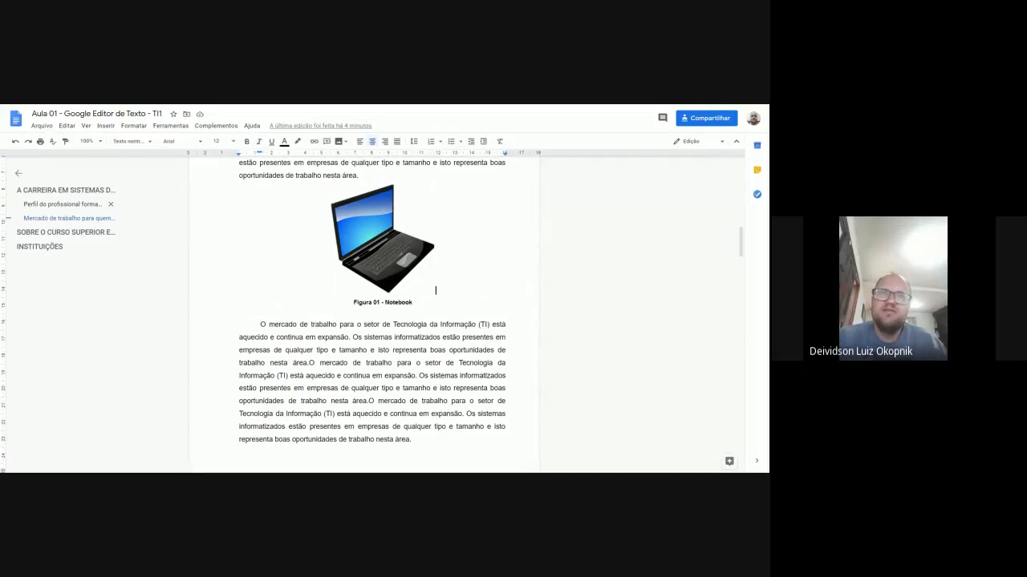
Insert a table of two columns and four rows on a new line after the first paragraph of page 3.
{"action": "scroll", "coordinate": [436, 291], "scroll_direction": "down", "scroll_amount": 5}
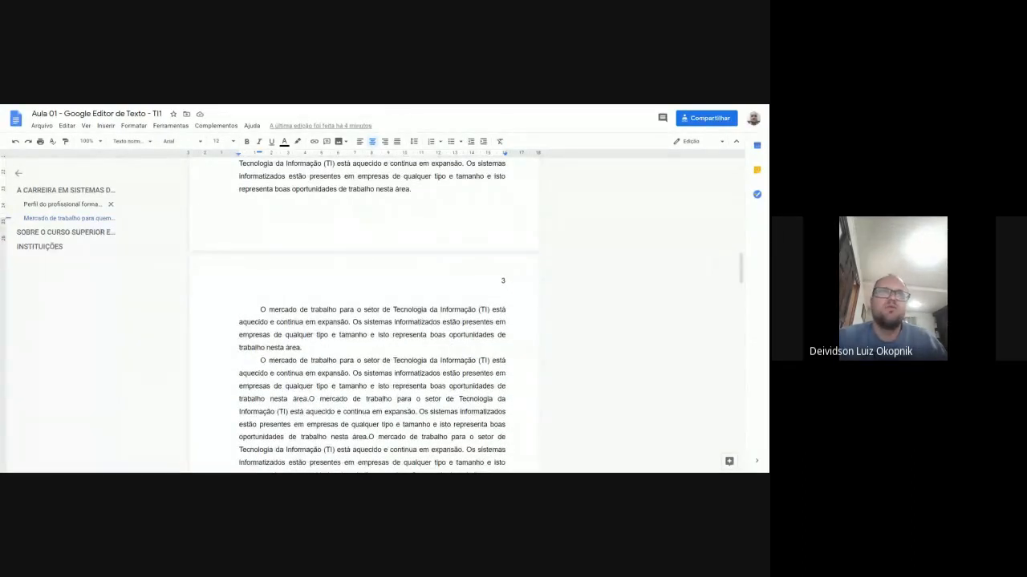
{"action": "left_click", "coordinate": [304, 348]}
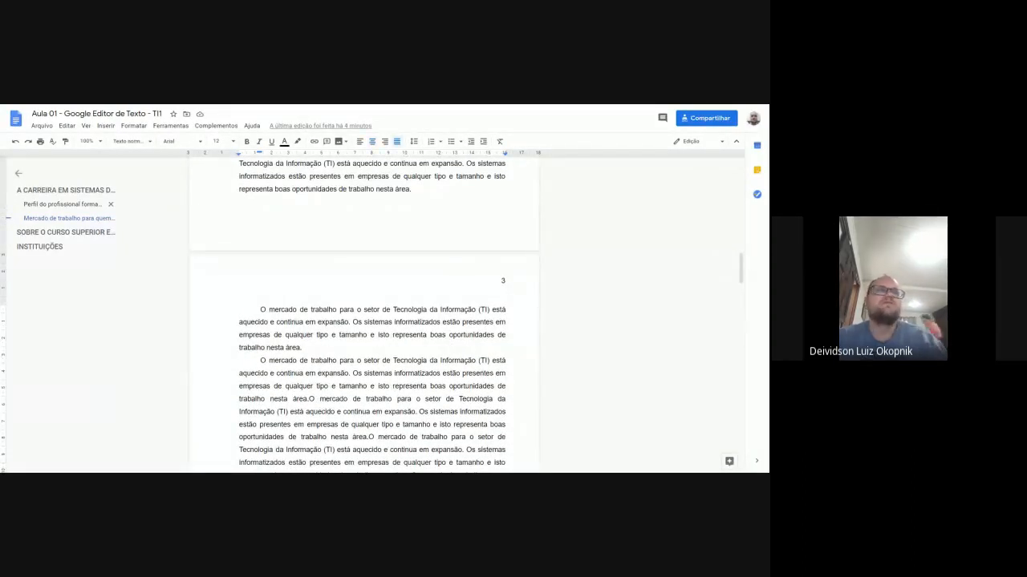
{"action": "key", "text": "Return"}
{"action": "left_click", "coordinate": [105, 126]}
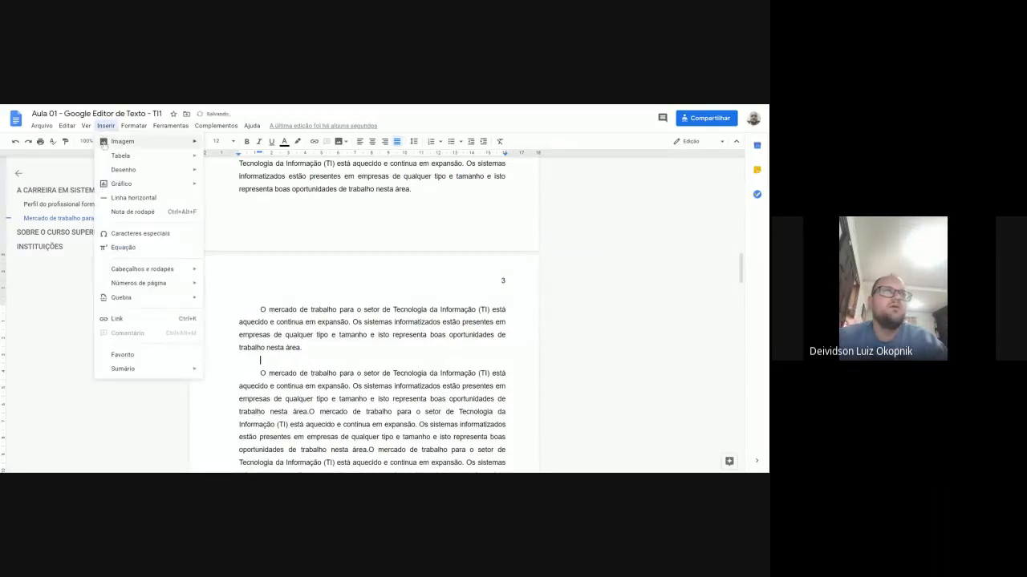
{"action": "mouse_move", "coordinate": [120, 156]}
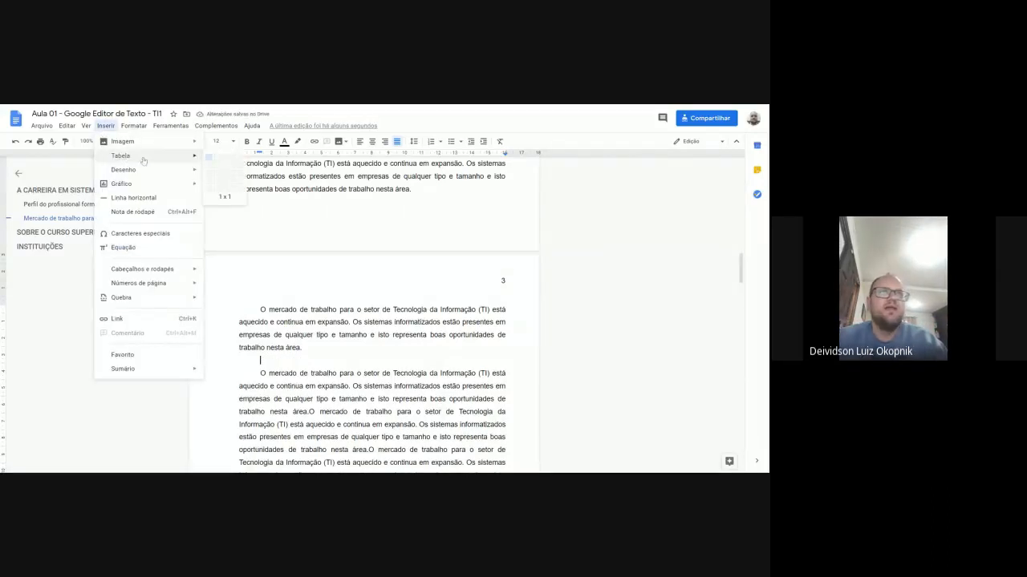
{"action": "left_click", "coordinate": [218, 182]}
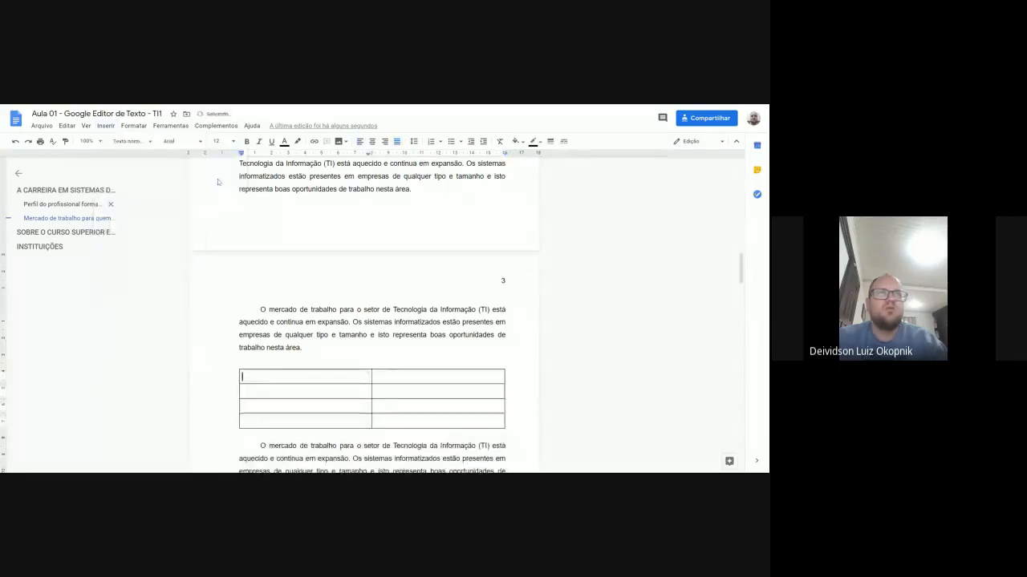
Fill the table's first row with the column headings "Aplicativo" and "Função".
{"action": "type", "text": "F"}
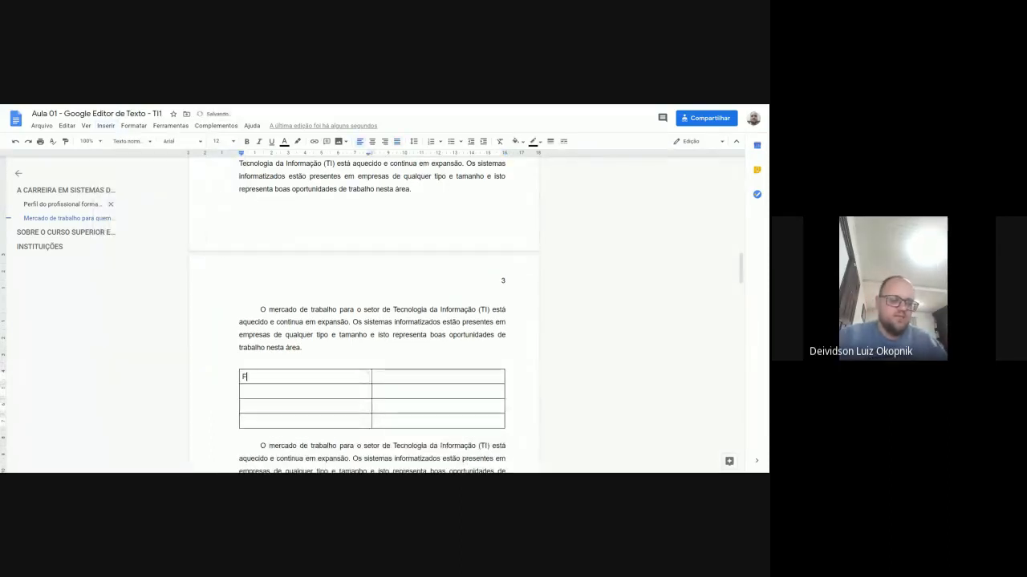
{"action": "key", "text": "BackSpace"}
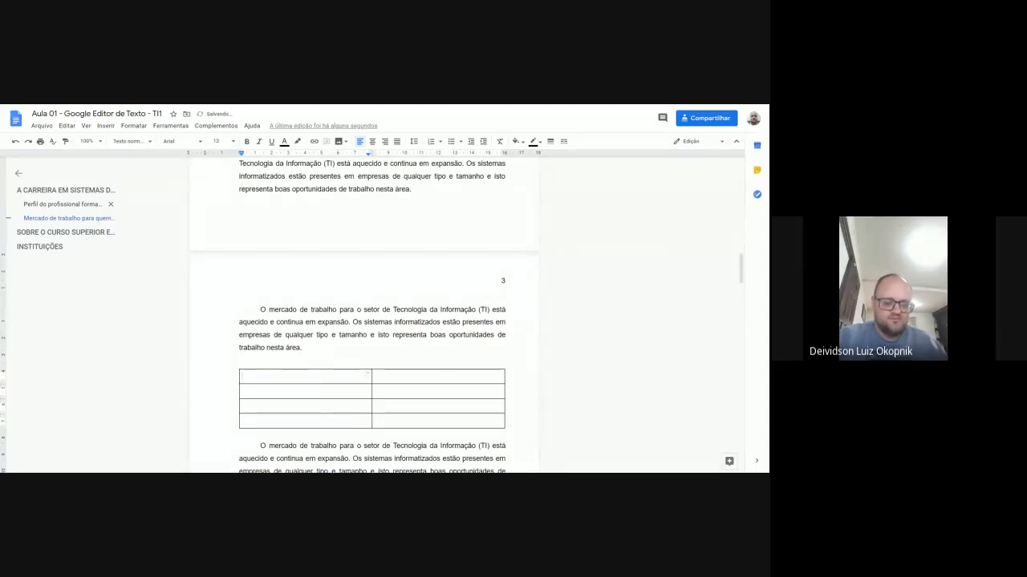
{"action": "type", "text": "Aplicativo"}
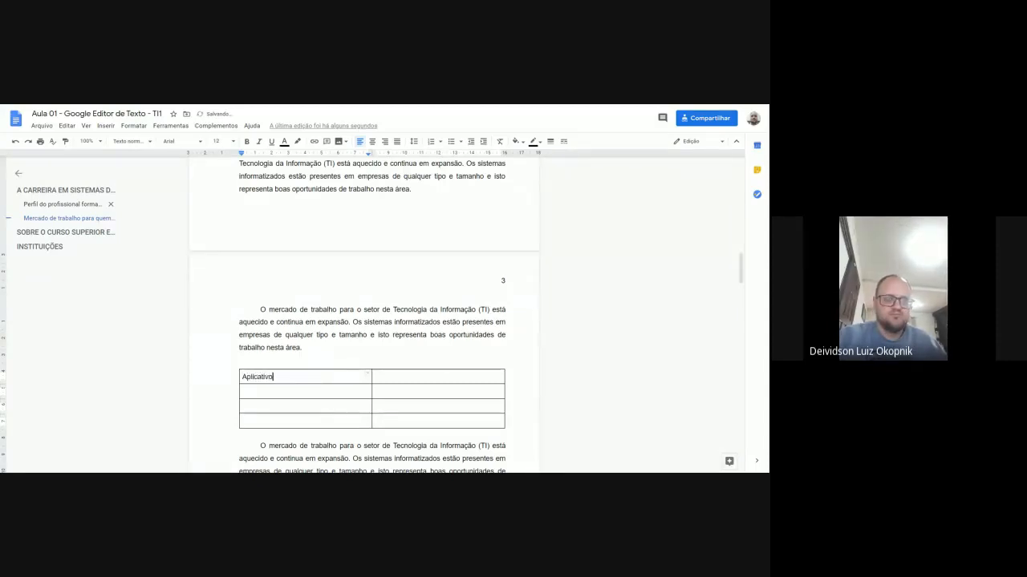
{"action": "key", "text": "Tab"}
{"action": "type", "text": "Função"}
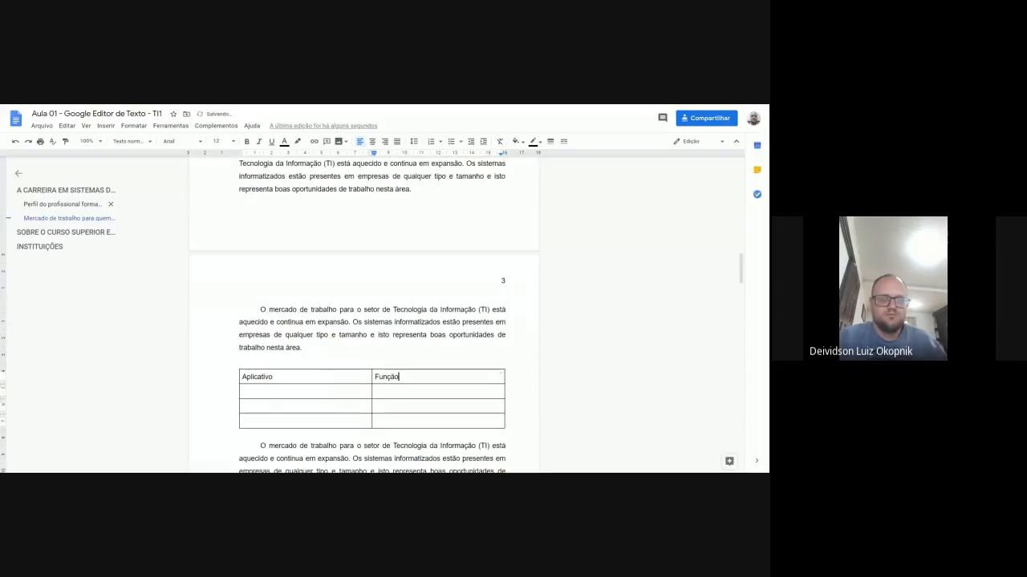
{"action": "key", "text": "Tab"}
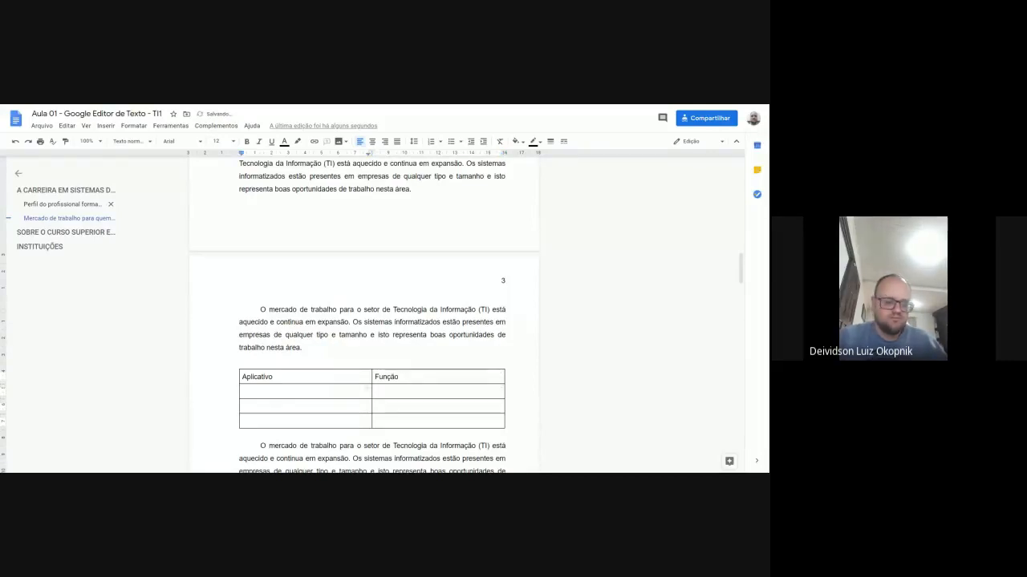
Fill the table's second row with "Chrome" and "Navegador".
{"action": "type", "text": "Chr"}
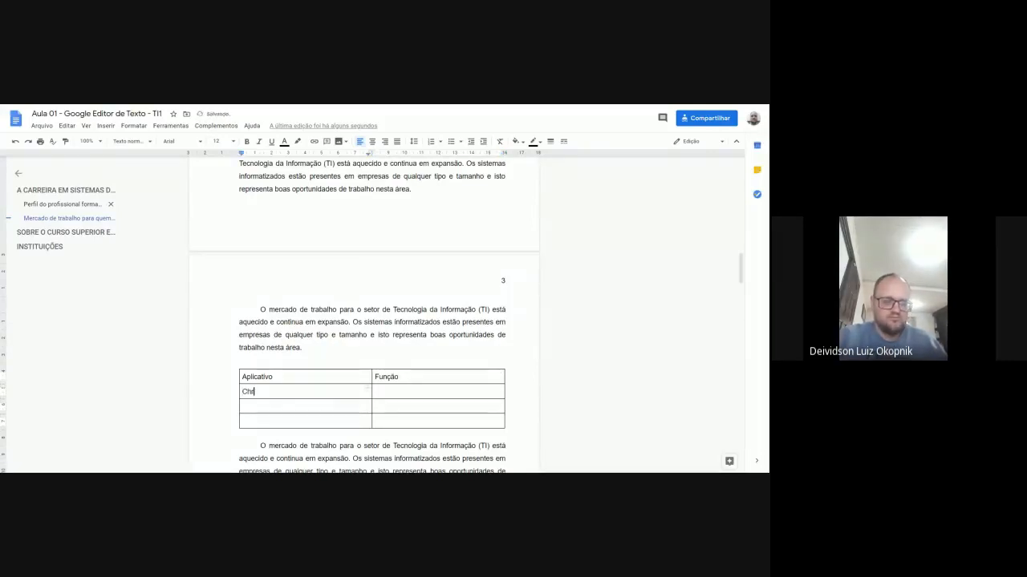
{"action": "type", "text": "ome"}
{"action": "key", "text": "Tab"}
{"action": "type", "text": "Navega"}
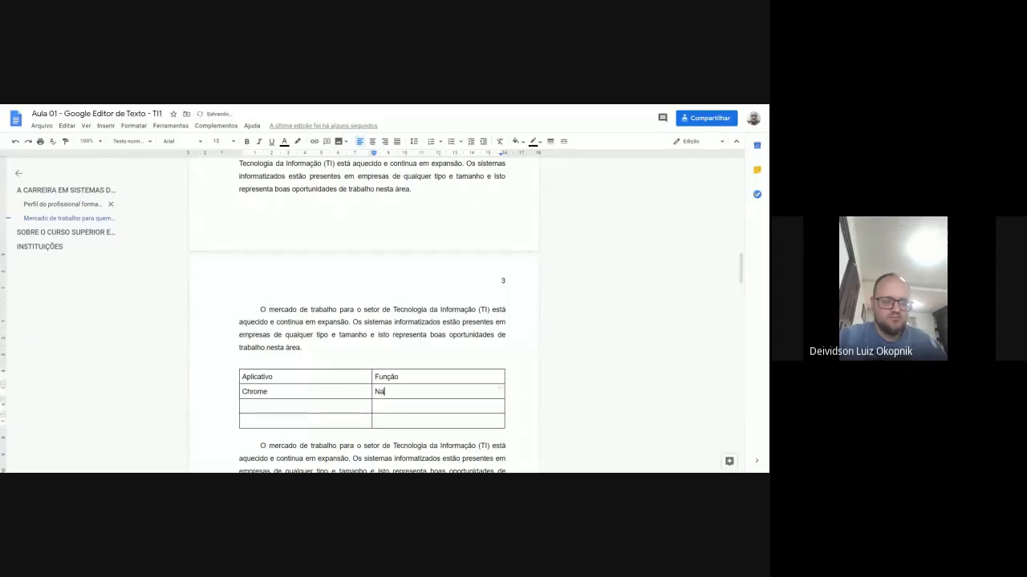
{"action": "key", "text": "shift+Tab"}
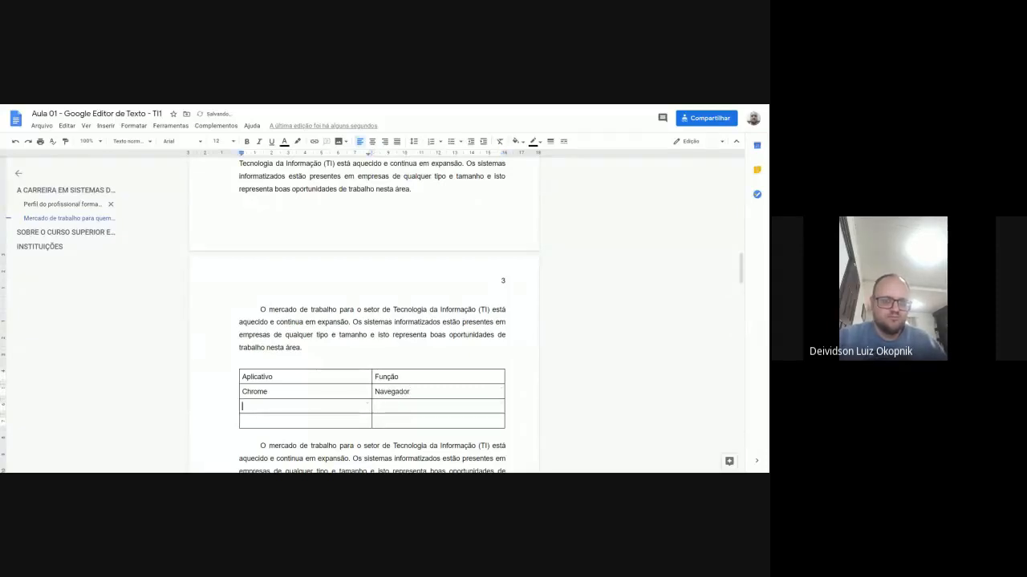
Fill the table's third row with "Steam" and "Gerenciador de Jogos".
{"action": "type", "text": "Steam"}
{"action": "key", "text": "Tab"}
{"action": "type", "text": "Ge"}
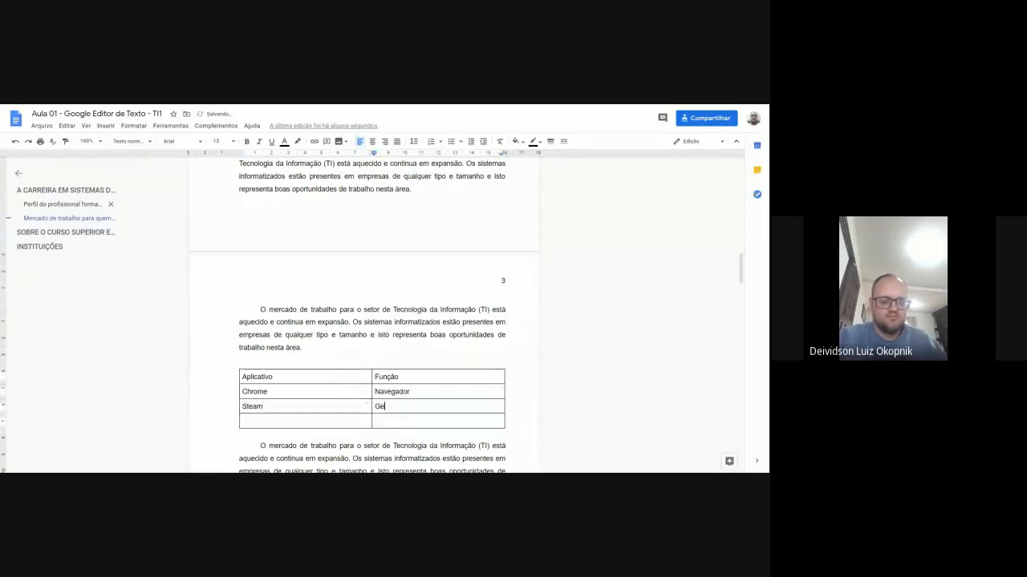
{"action": "type", "text": "renciador de Jogos"}
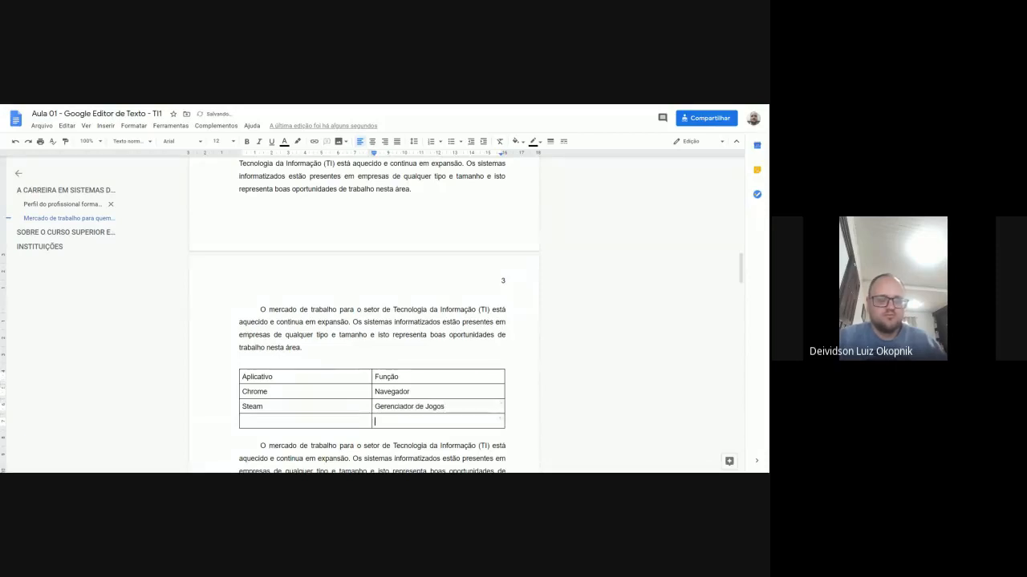
{"action": "key", "text": "shift+Tab"}
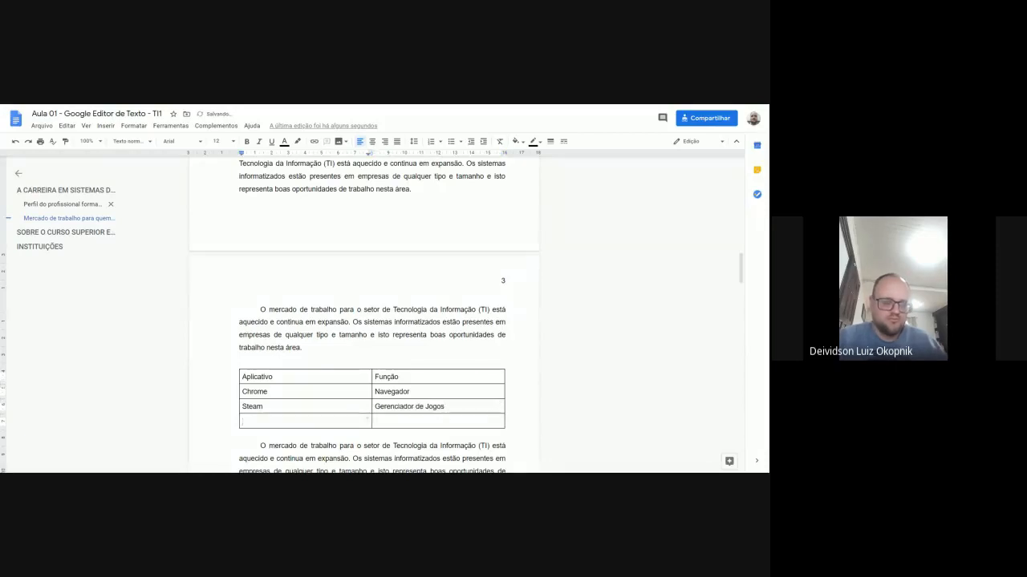
Fill the table's last row with "Audacity" and "Editor de Audio".
{"action": "type", "text": "Audacit"}
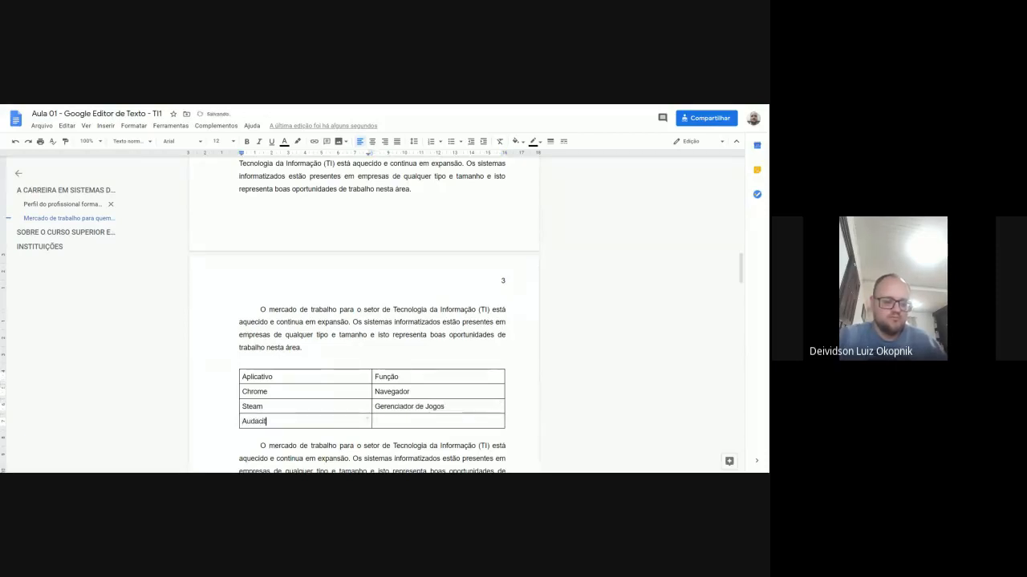
{"action": "type", "text": "y"}
{"action": "key", "text": "Tab"}
{"action": "type", "text": "Editor d"}
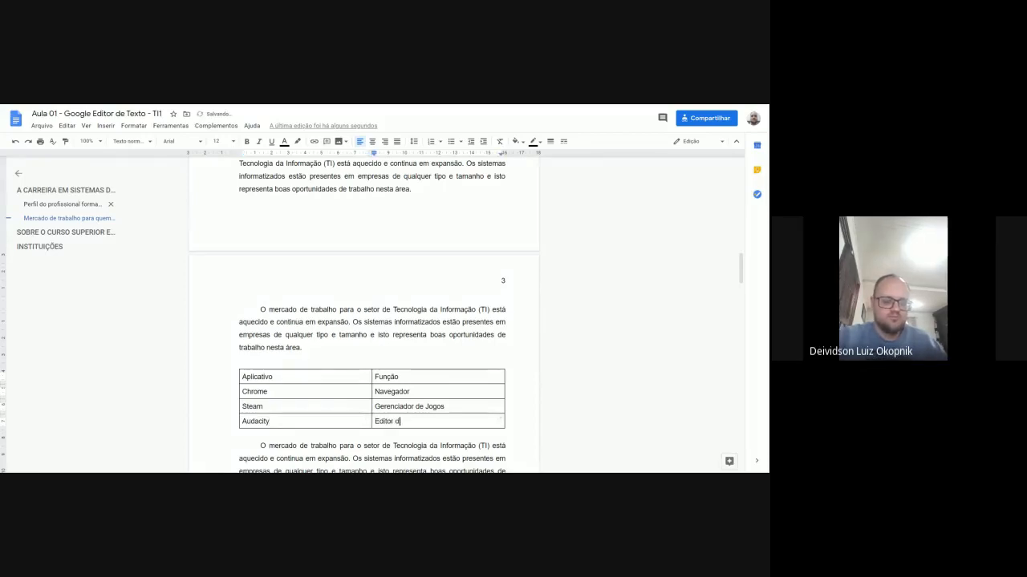
{"action": "type", "text": "e Audio"}
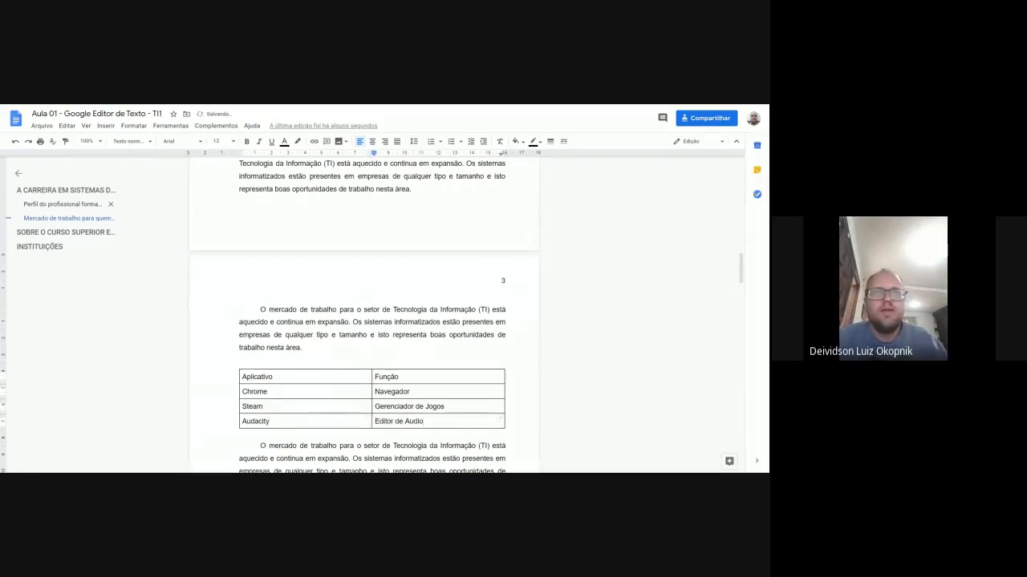
Make the table's heading row, "Aplicativo" and "Função", bold.
{"action": "left_click_drag", "start_coordinate": [257, 377], "coordinate": [418, 378]}
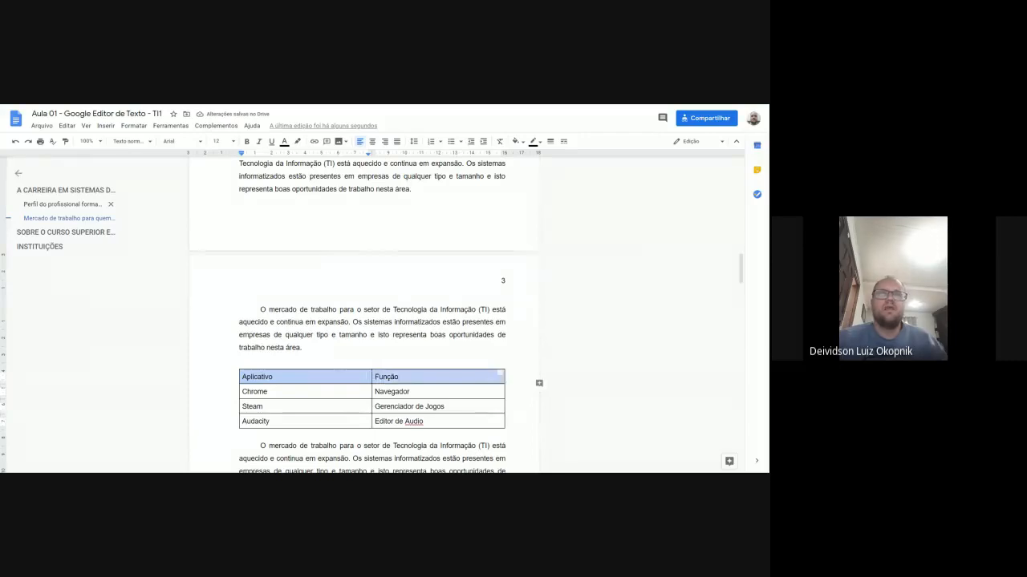
{"action": "key", "text": "ctrl+b"}
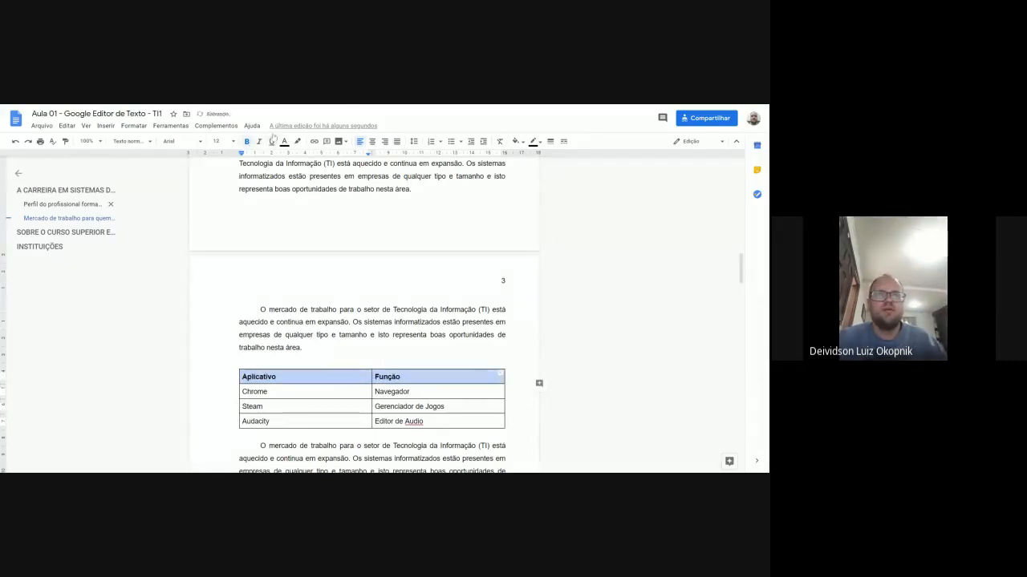
{"action": "left_click", "coordinate": [277, 377]}
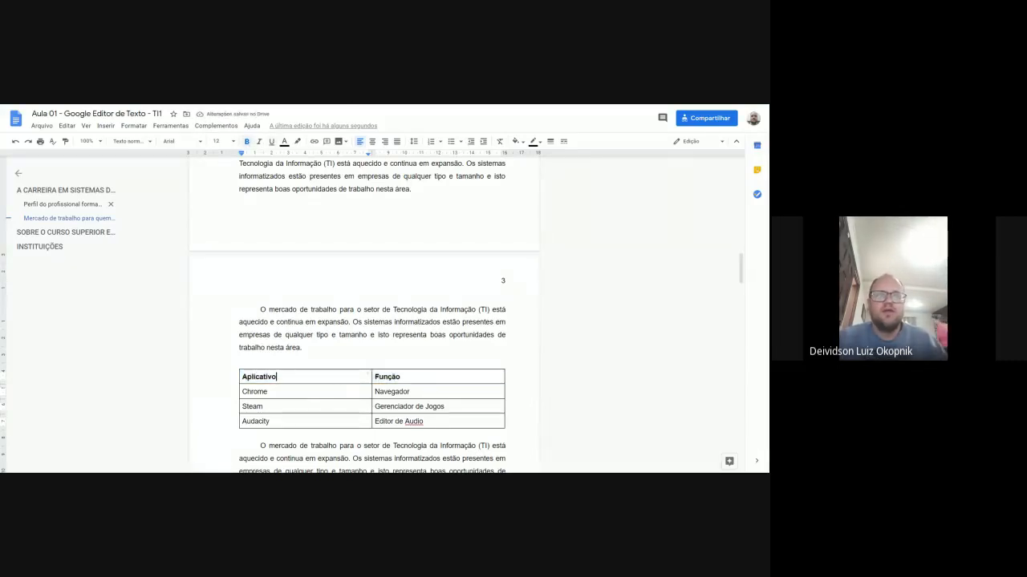
{"action": "left_click_drag", "start_coordinate": [424, 422], "coordinate": [405, 422]}
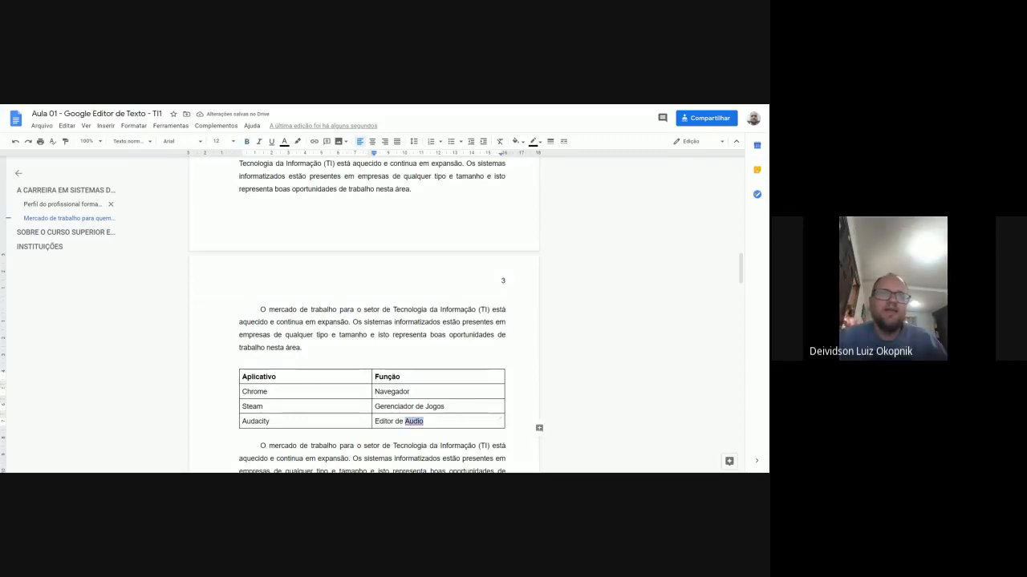
Add the caption "Tabela 01 - Aplicativos e seus Usos" in font size 10 on its own line directly below the table.
{"action": "left_click", "coordinate": [259, 433]}
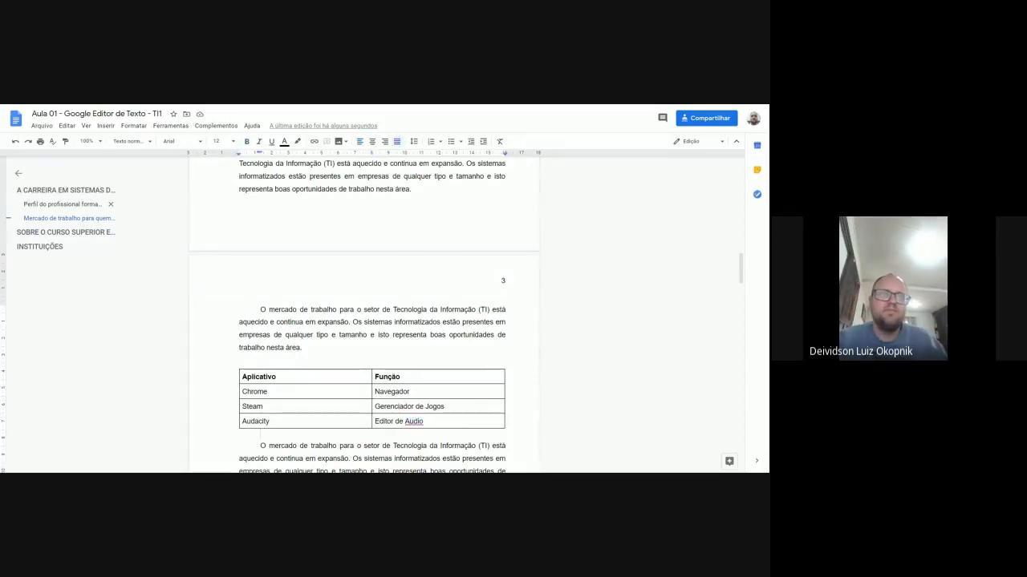
{"action": "key", "text": "Return"}
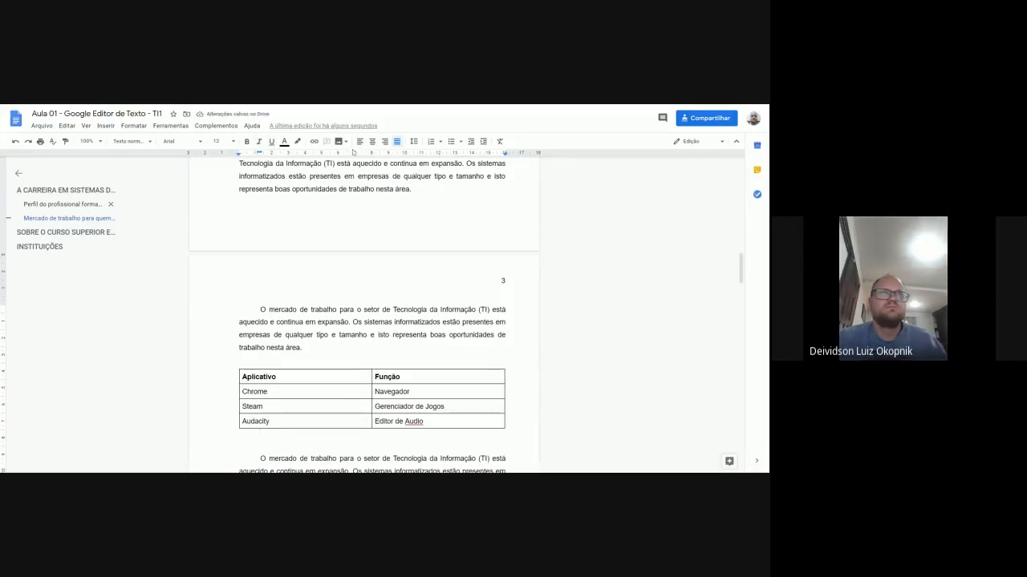
{"action": "left_click", "coordinate": [232, 142]}
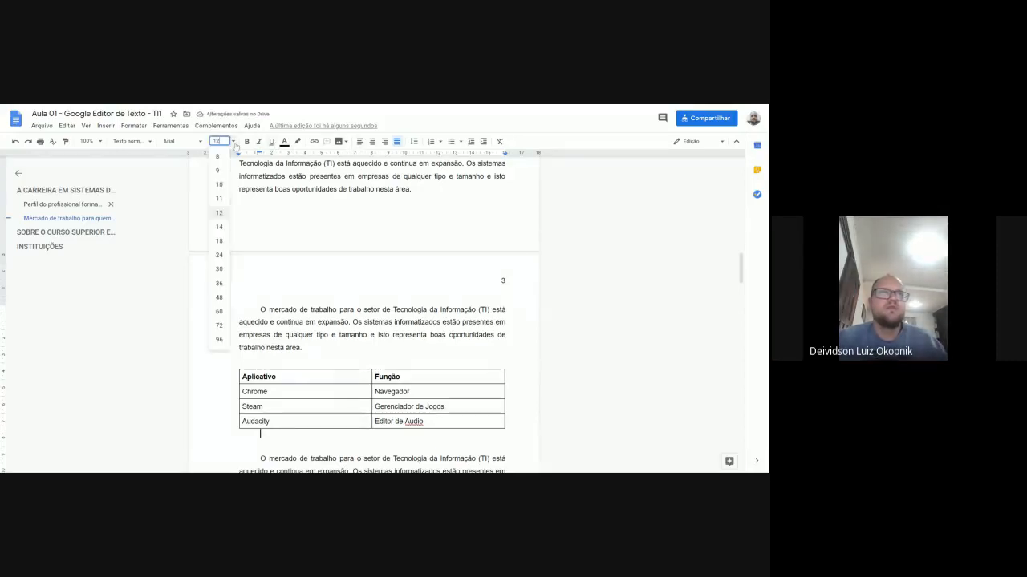
{"action": "left_click", "coordinate": [219, 187]}
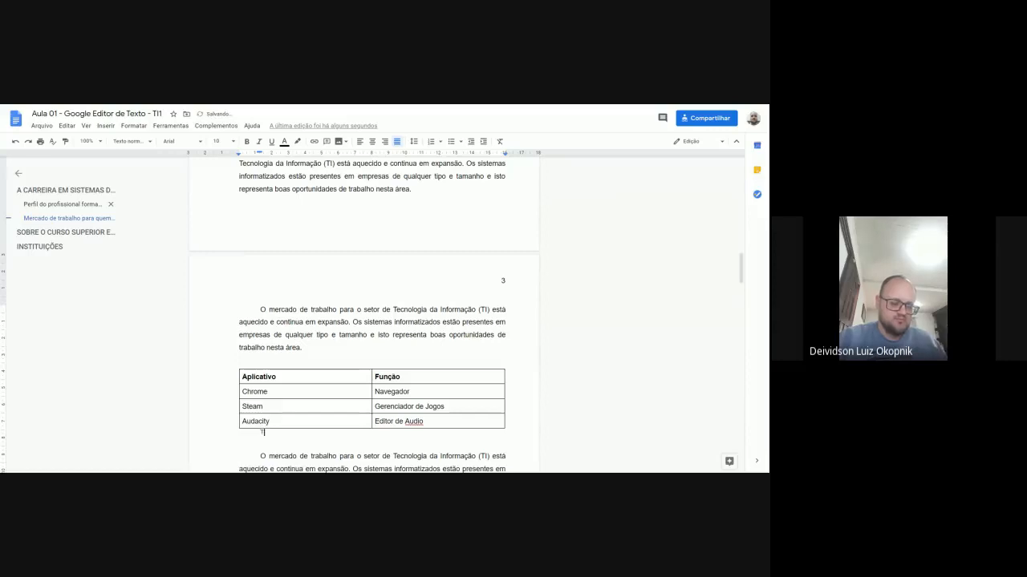
{"action": "type", "text": "abela 01"}
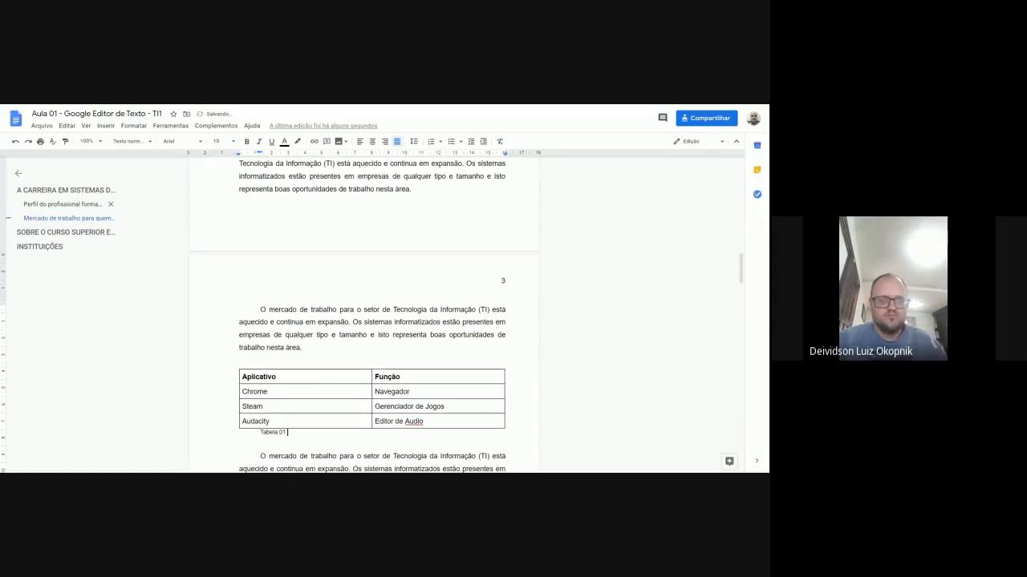
{"action": "type", "text": " - Ap"}
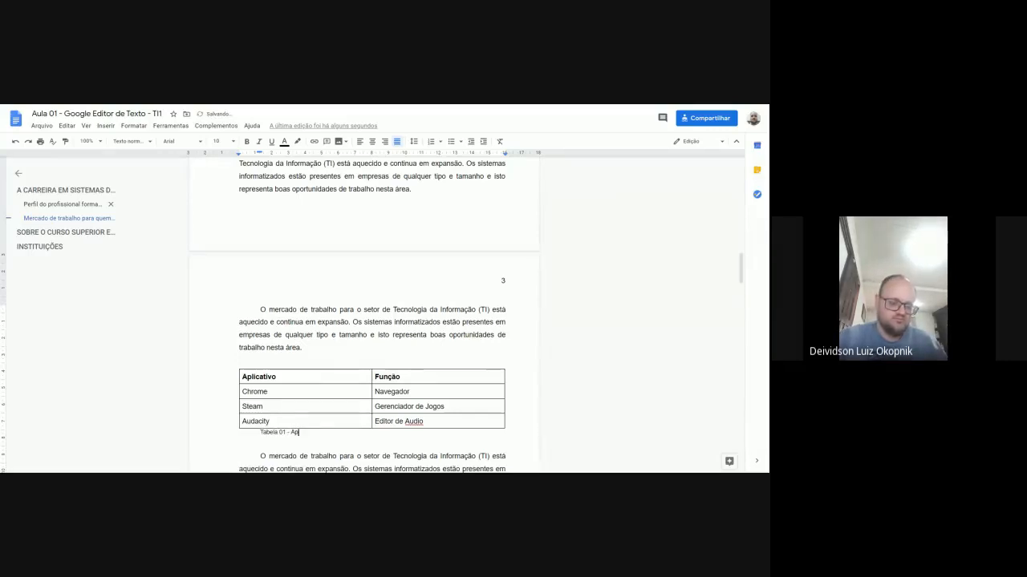
{"action": "type", "text": "licativos e se"}
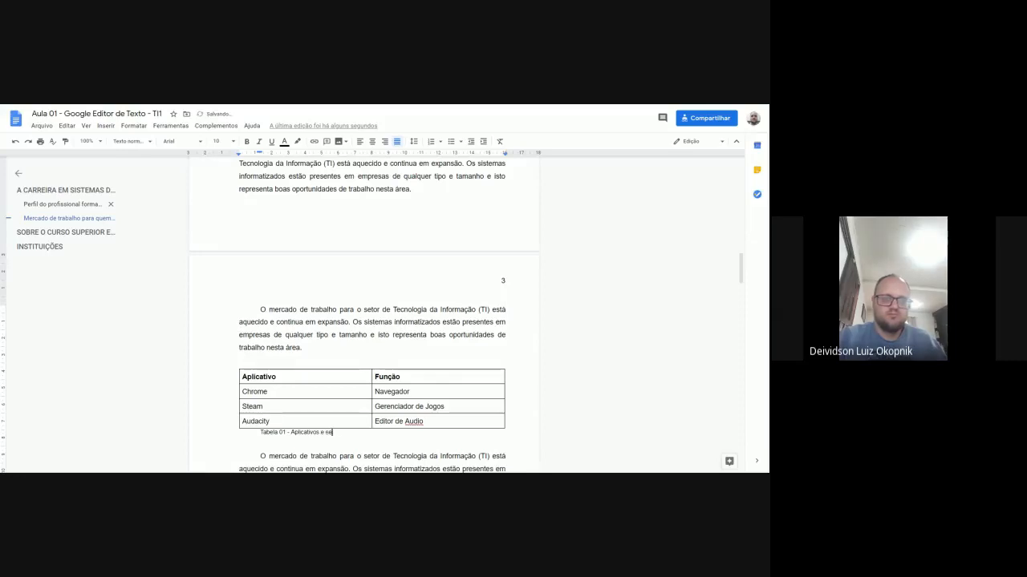
{"action": "type", "text": "us Usos"}
Make the whole table caption below the table bold.
{"action": "key", "text": "shift+Home"}
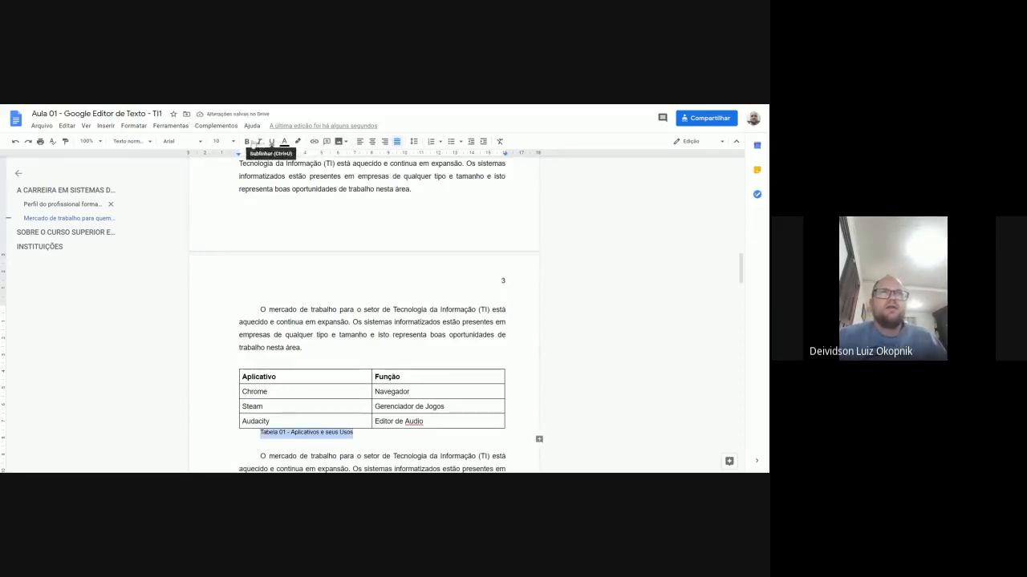
{"action": "left_click", "coordinate": [246, 141]}
{"action": "left_click", "coordinate": [303, 348]}
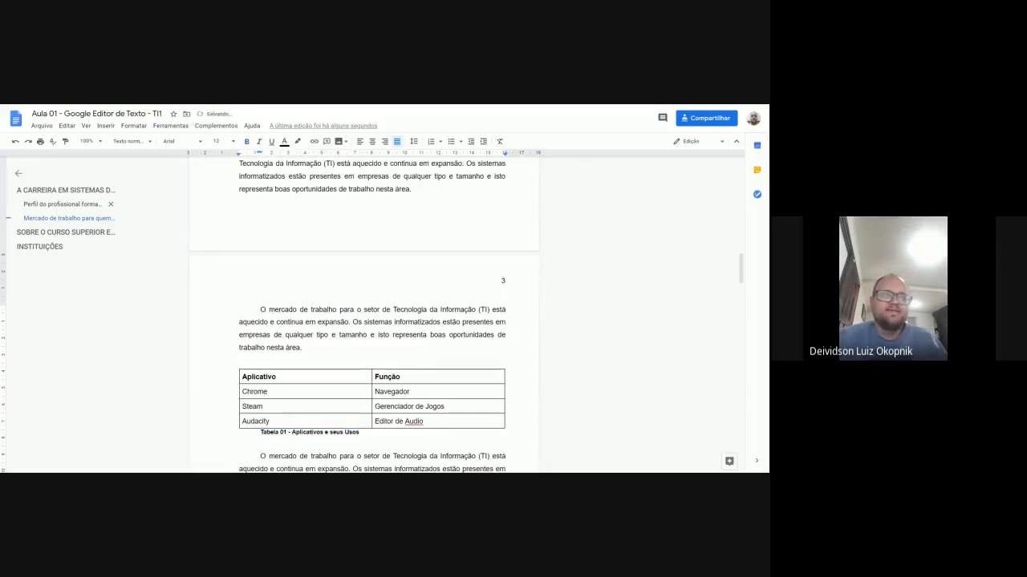
{"action": "left_click", "coordinate": [271, 432]}
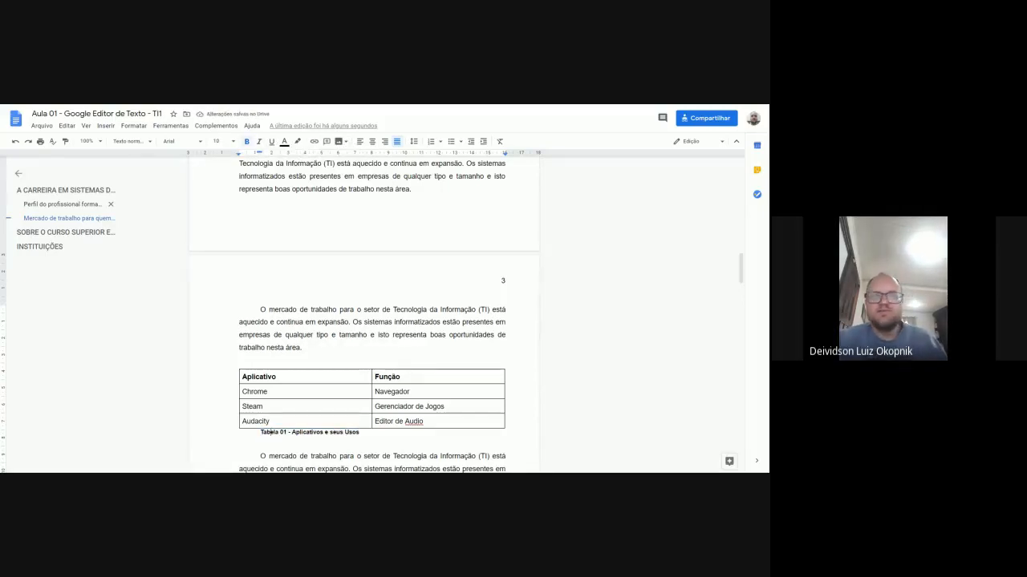
{"action": "left_click", "coordinate": [270, 422]}
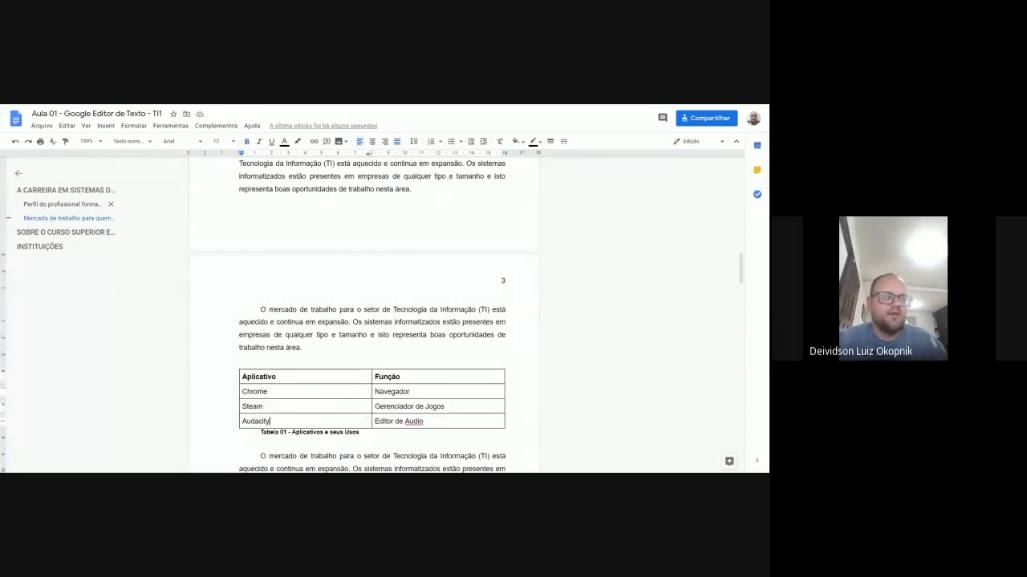
{"action": "right_click", "coordinate": [295, 422]}
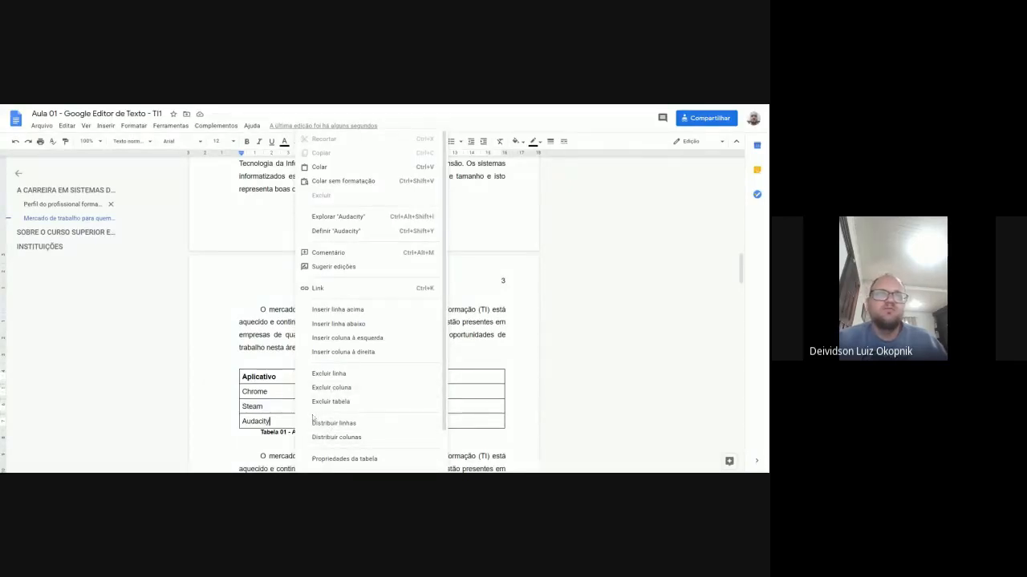
{"action": "double_click", "coordinate": [283, 421]}
{"action": "left_click_drag", "start_coordinate": [260, 433], "coordinate": [366, 435]}
{"action": "left_click", "coordinate": [366, 434]}
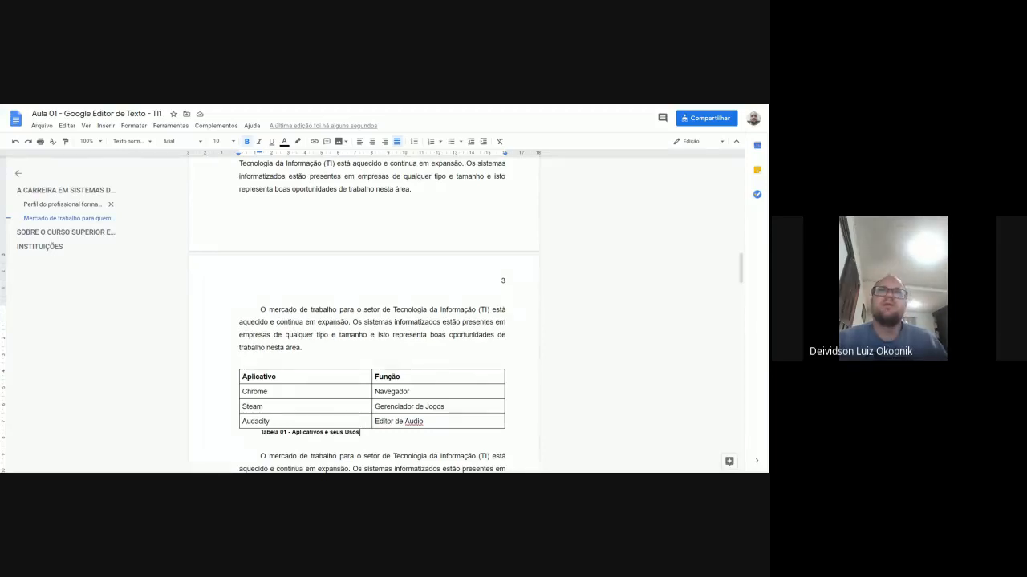
Look through the document's pages, from the numbered headings to the captioned notebook figure, the captioned table and the text after it.
{"action": "scroll", "coordinate": [540, 329], "scroll_direction": "up", "scroll_amount": 4}
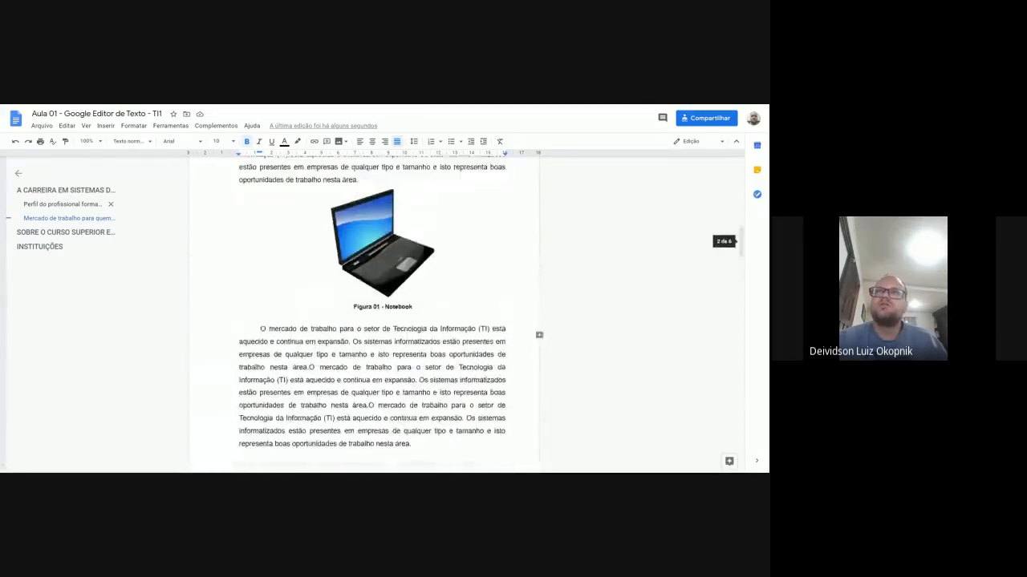
{"action": "scroll", "coordinate": [540, 328], "scroll_direction": "down", "scroll_amount": 3}
{"action": "scroll", "coordinate": [372, 321], "scroll_direction": "down", "scroll_amount": 3}
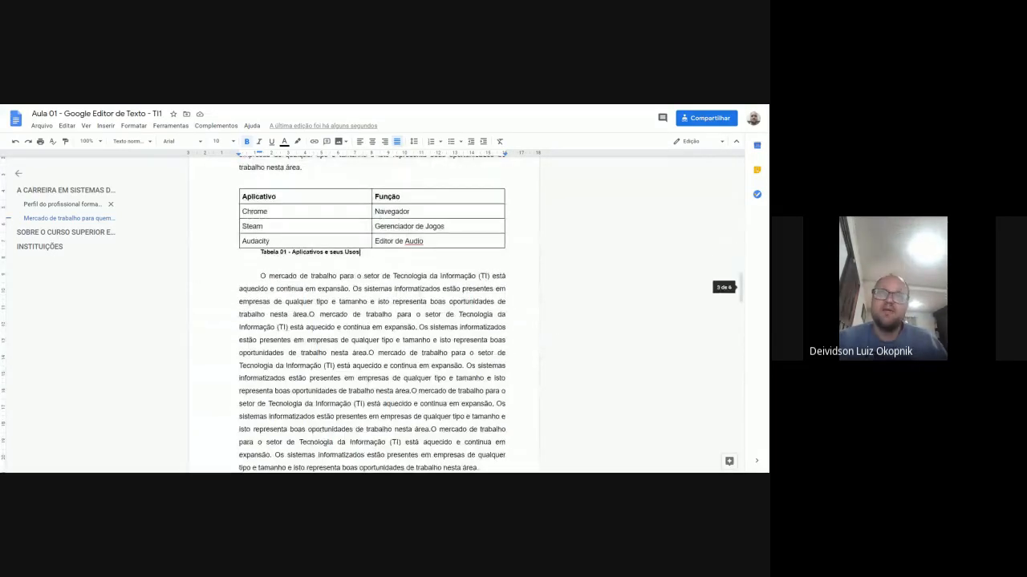
{"action": "scroll", "coordinate": [371, 321], "scroll_direction": "down", "scroll_amount": 3}
{"action": "scroll", "coordinate": [371, 321], "scroll_direction": "up", "scroll_amount": 9}
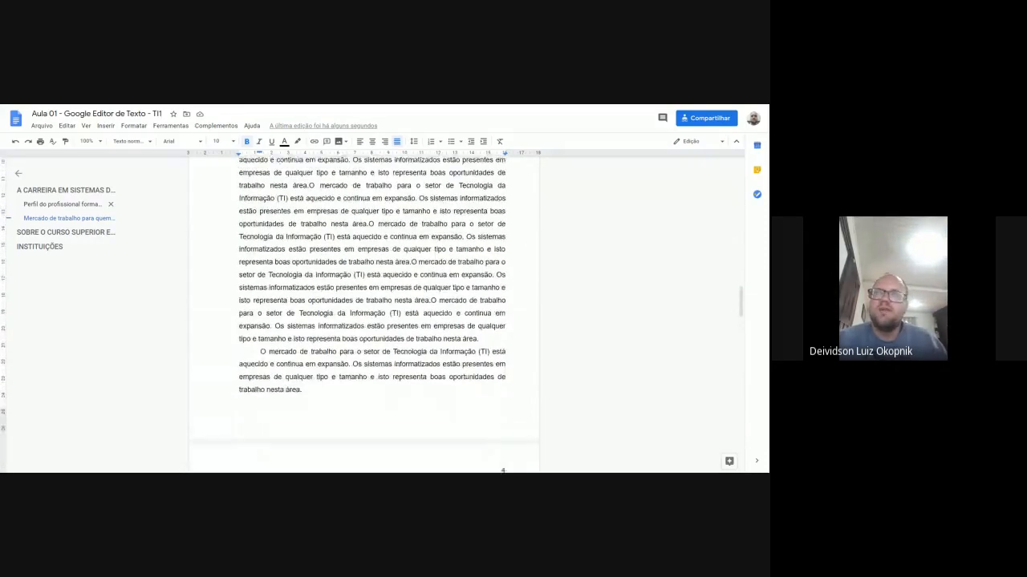
{"action": "scroll", "coordinate": [371, 313], "scroll_direction": "up", "scroll_amount": 10}
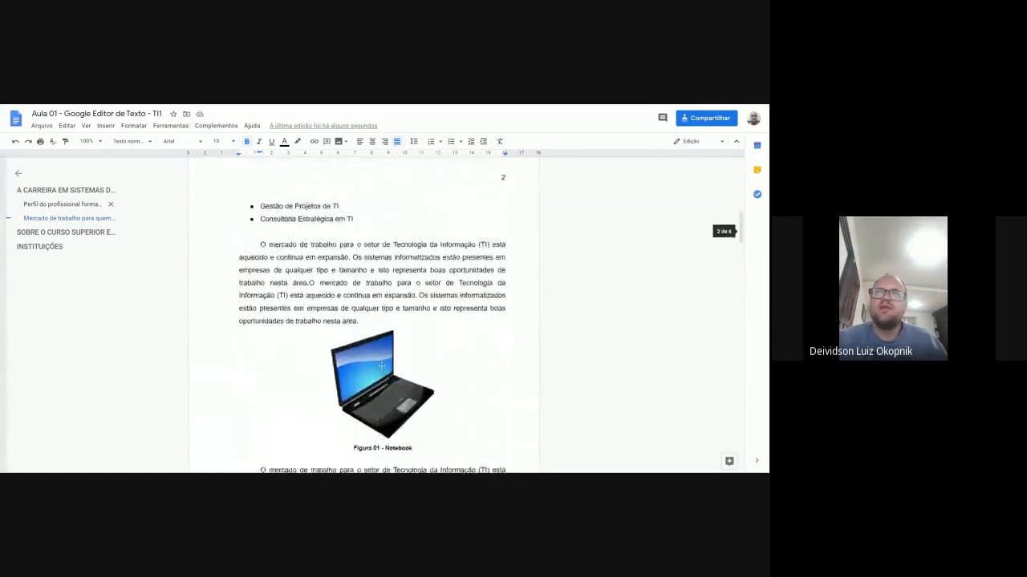
{"action": "scroll", "coordinate": [372, 320], "scroll_direction": "up", "scroll_amount": 4}
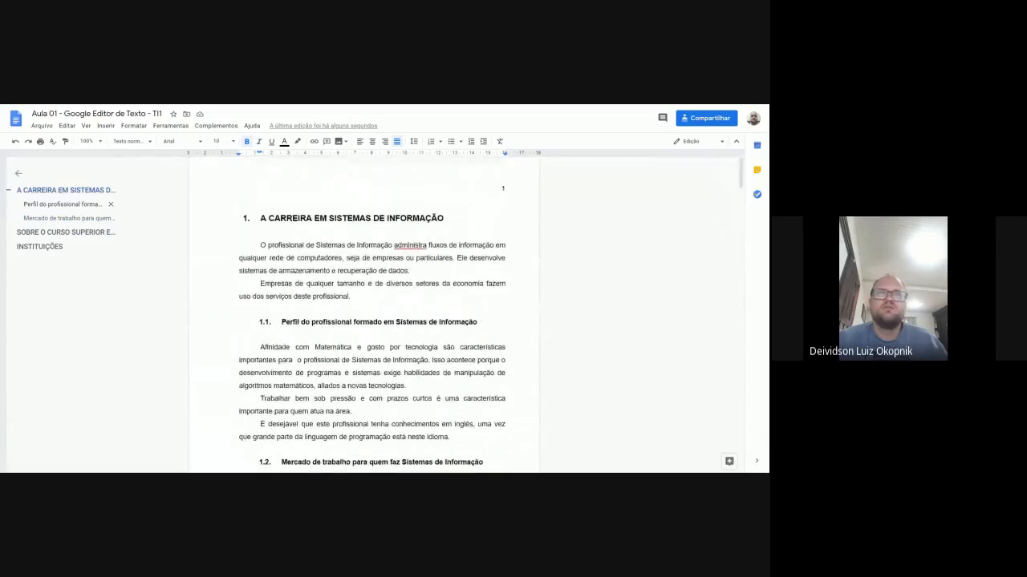
{"action": "scroll", "coordinate": [371, 313], "scroll_direction": "down", "scroll_amount": 10}
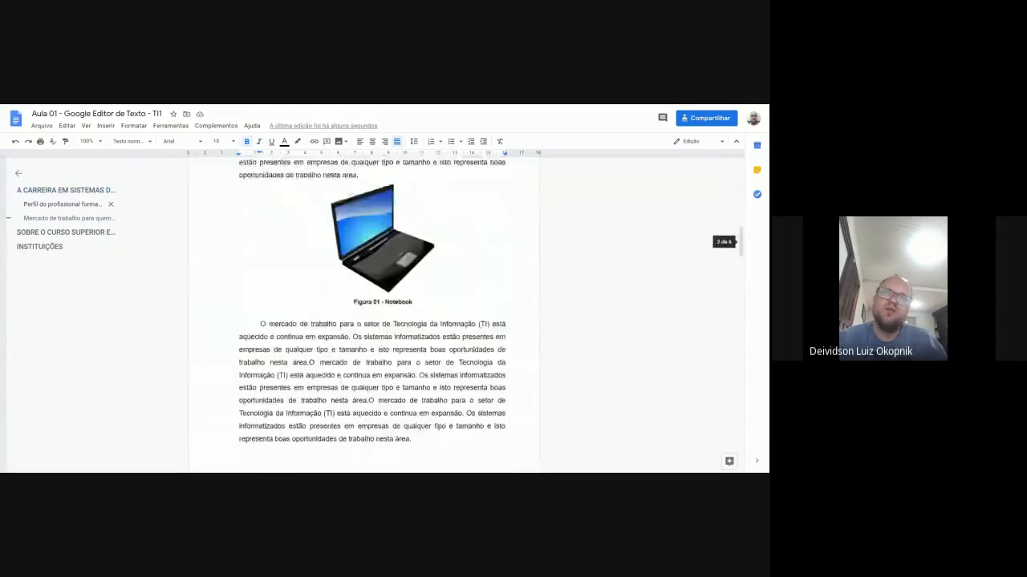
{"action": "scroll", "coordinate": [371, 313], "scroll_direction": "down", "scroll_amount": 10}
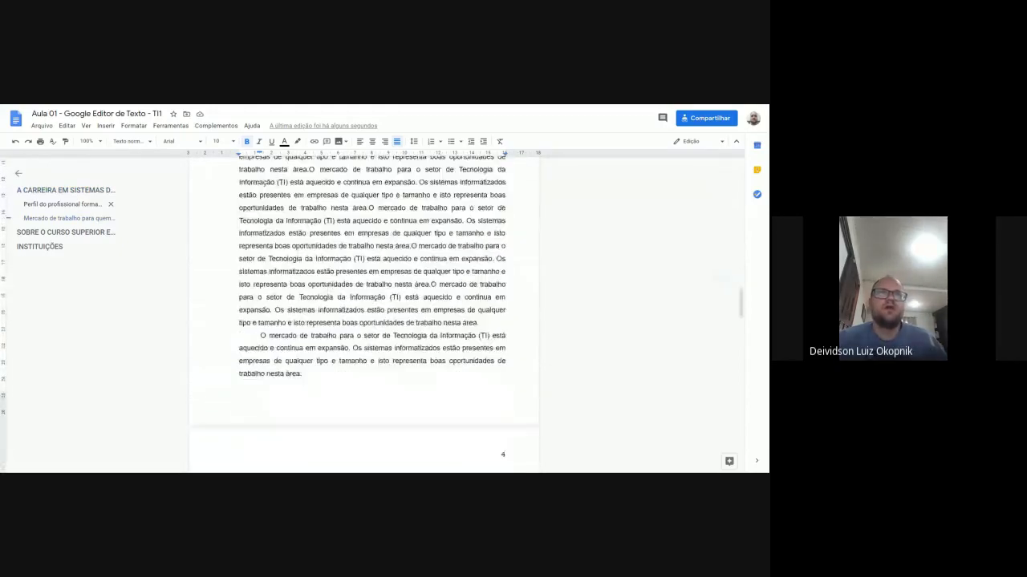
{"action": "left_click", "coordinate": [105, 125]}
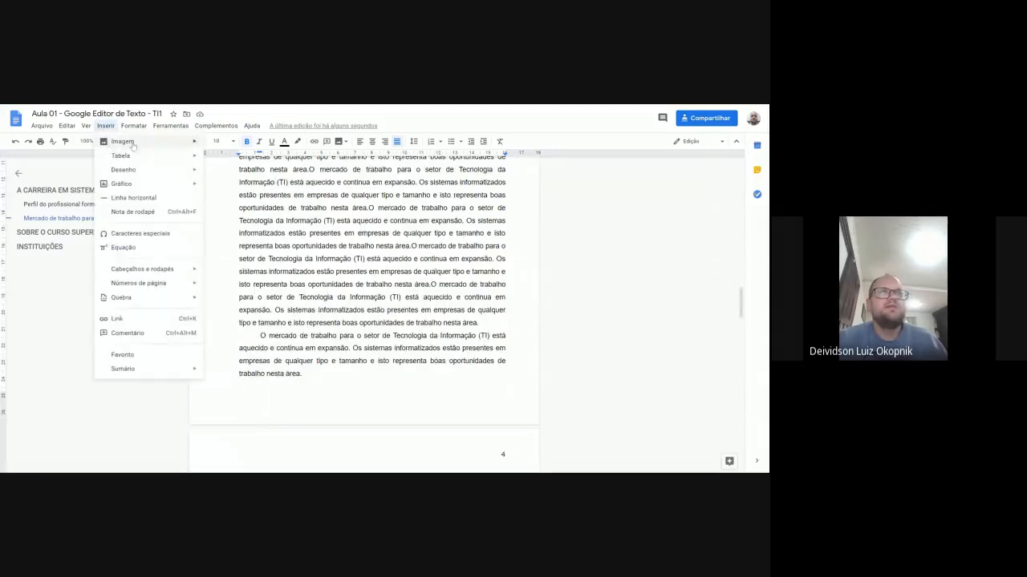
{"action": "mouse_move", "coordinate": [167, 149]}
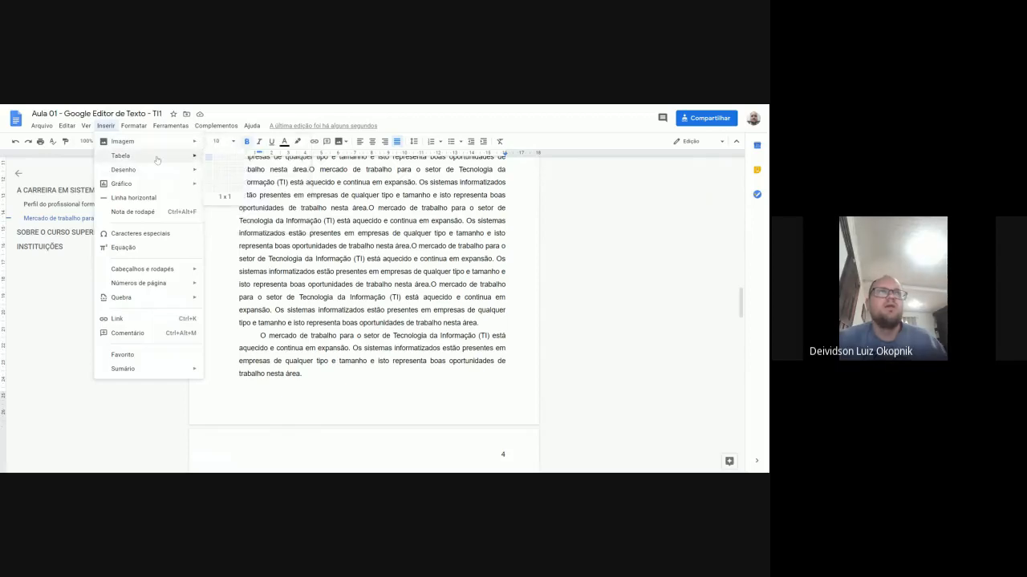
{"action": "left_click", "coordinate": [395, 245]}
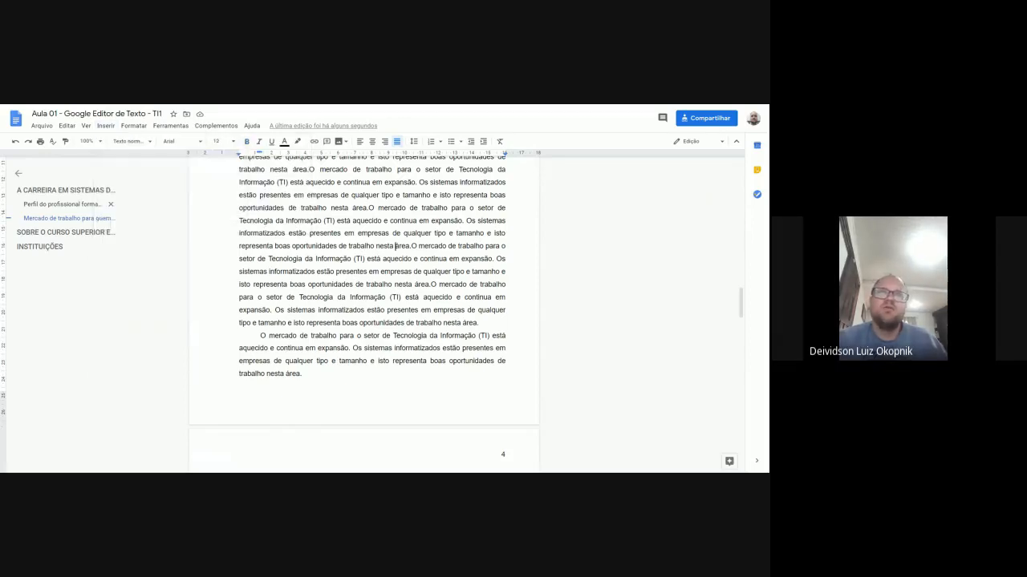
Add a new line with "Fonte:" directly below the caption "Figura 01 - Notebook" on page 2.
{"action": "scroll", "coordinate": [395, 246], "scroll_direction": "up", "scroll_amount": 2}
{"action": "scroll", "coordinate": [331, 289], "scroll_direction": "up", "scroll_amount": 10}
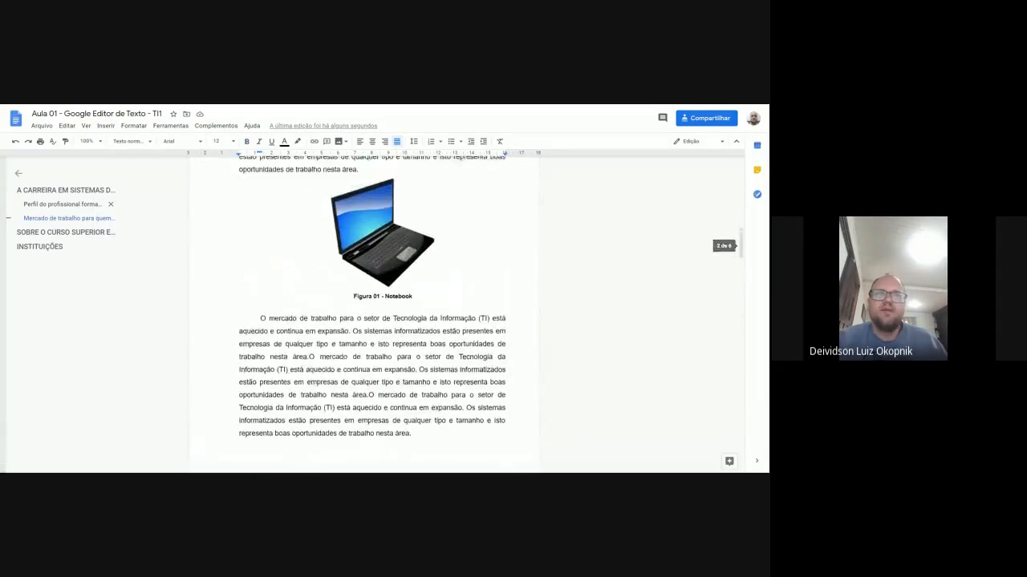
{"action": "left_click", "coordinate": [597, 269]}
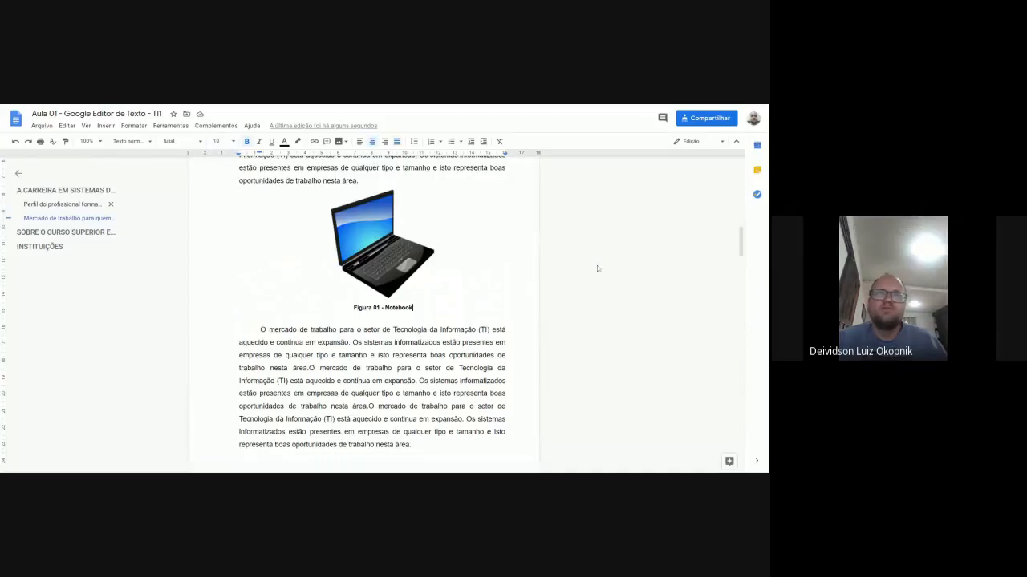
{"action": "key", "text": "Return"}
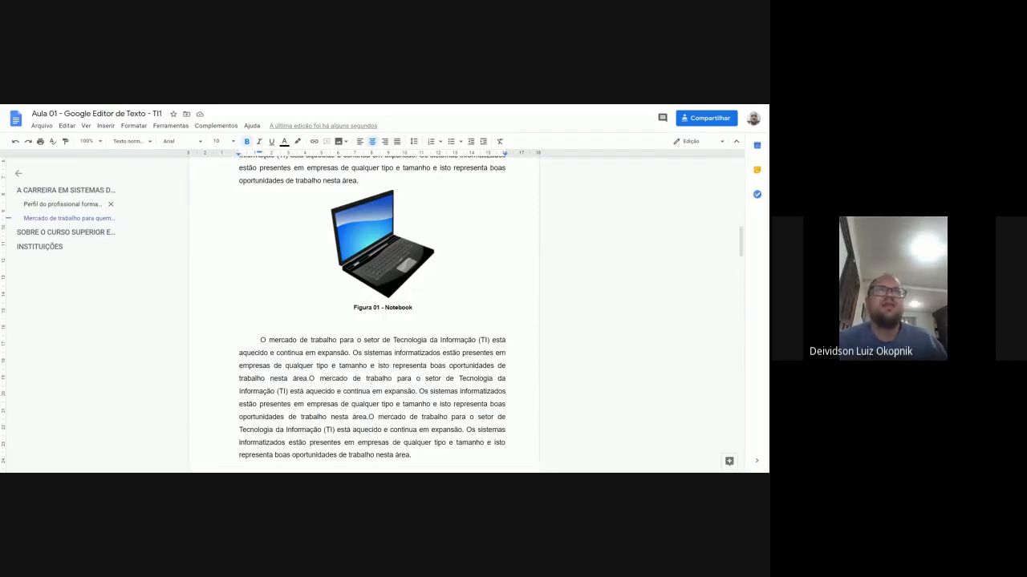
{"action": "type", "text": "Fonte:"}
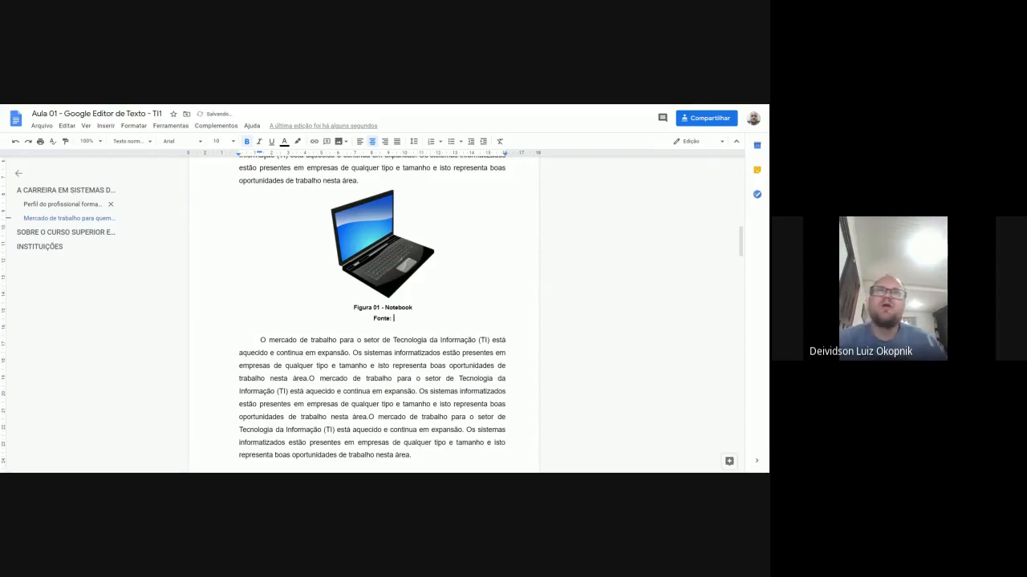
Set the line spacing of the figure caption and its "Fonte:" line to single (Simples).
{"action": "left_click_drag", "start_coordinate": [394, 319], "coordinate": [354, 308]}
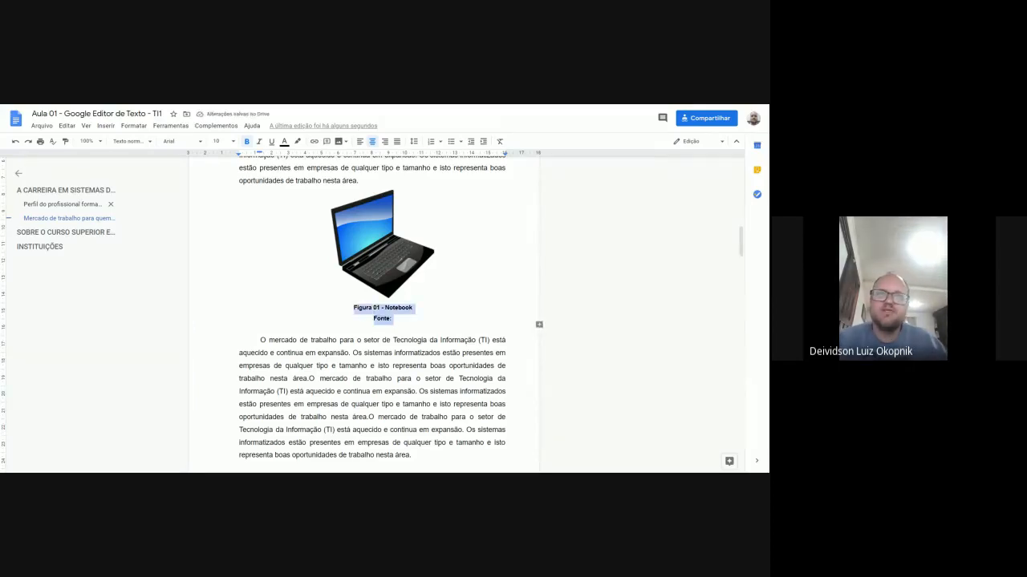
{"action": "left_click", "coordinate": [413, 141]}
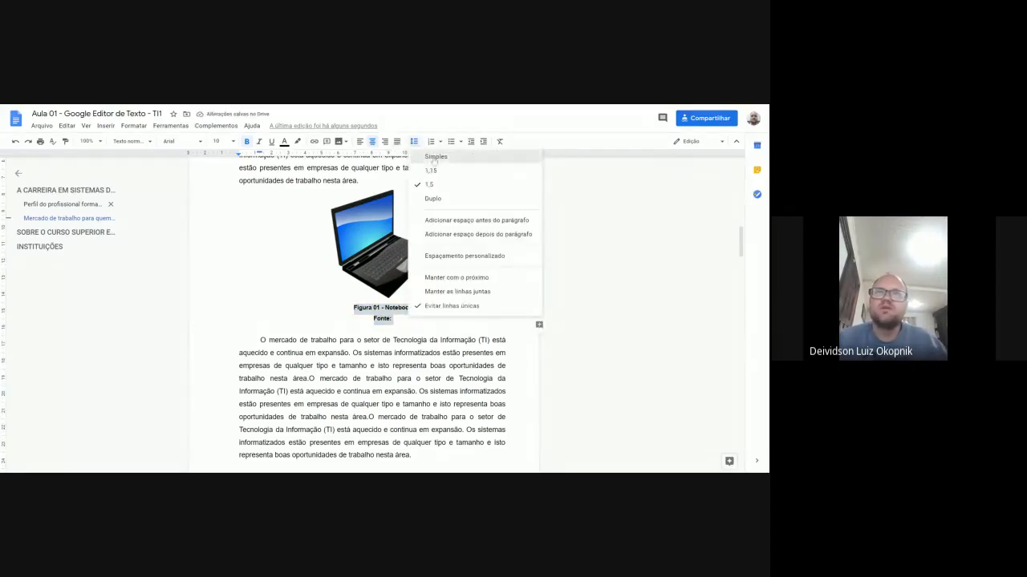
{"action": "left_click", "coordinate": [433, 157]}
{"action": "left_click", "coordinate": [393, 315]}
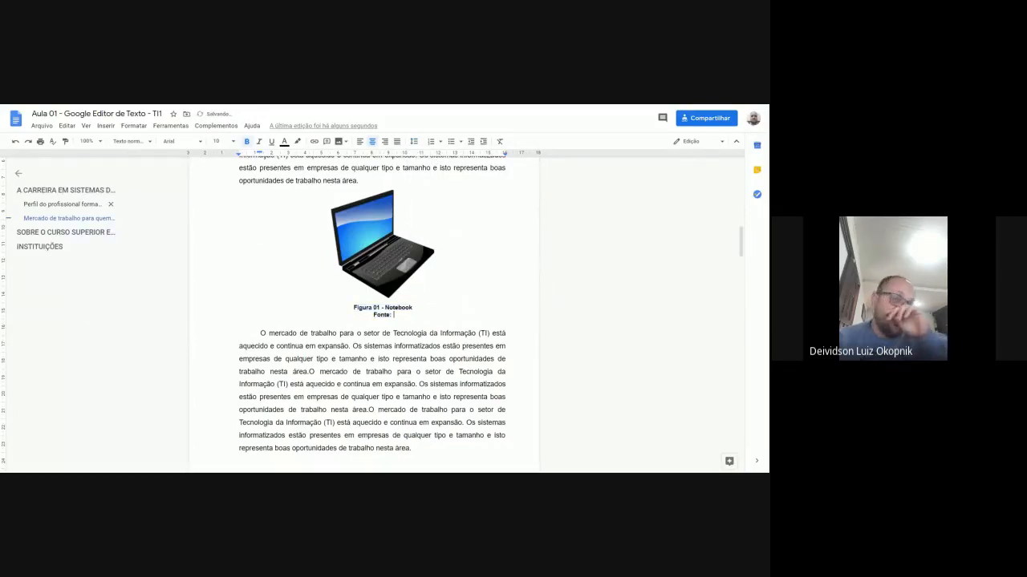
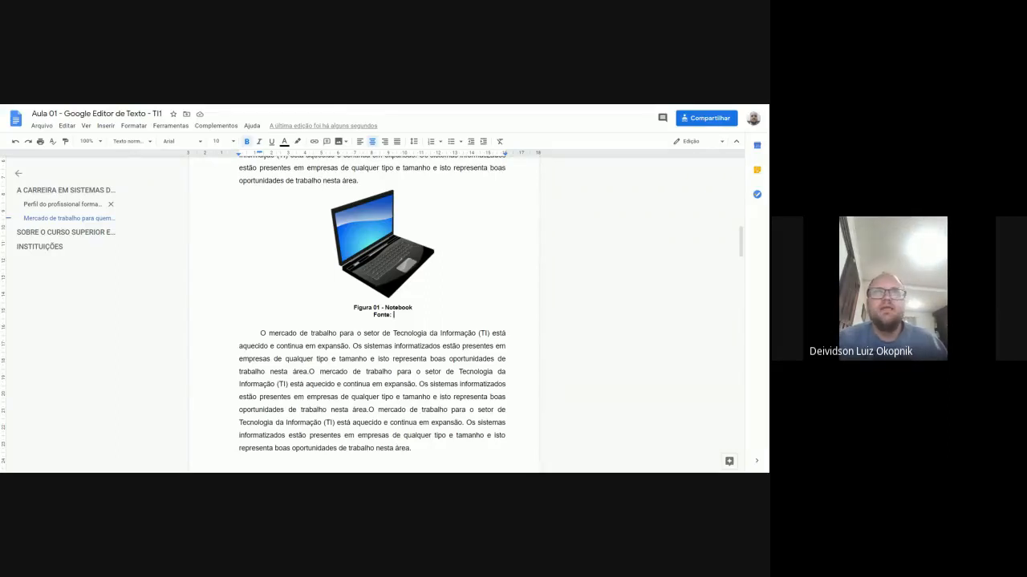
{"action": "type", "text": "https://conteudo.imguol.com.br/p/pp/2013/assistencia-tecnica/dicas/thumb_windows_531x306.jpg"}
{"action": "key", "text": "ctrl+z"}
{"action": "type", "text": "https://conteudo.imguol.com.br/p/pp/2013/assistencia-tecnica/dicas/thumb_windows_531x306.jpg"}
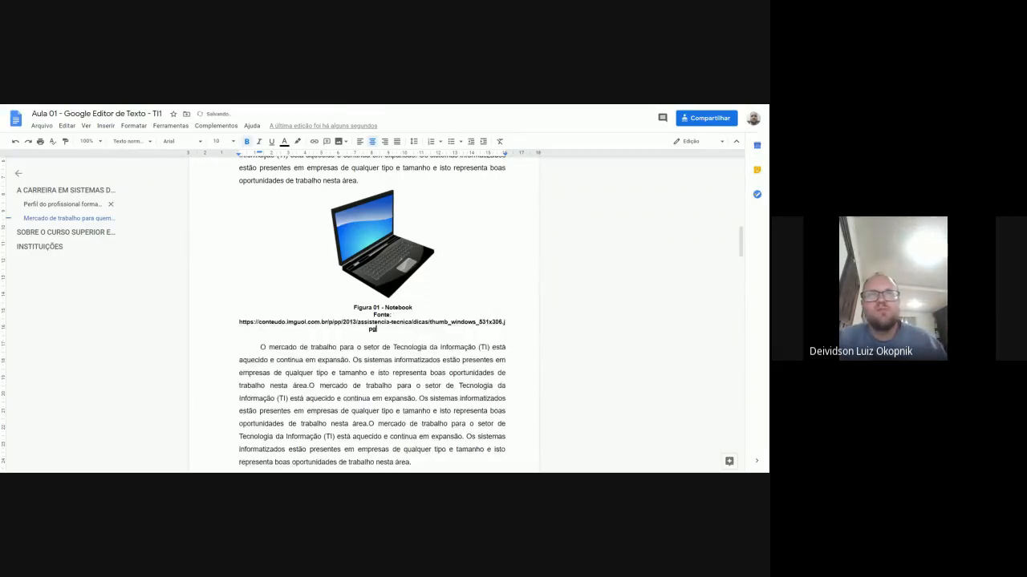
{"action": "left_click", "coordinate": [394, 315]}
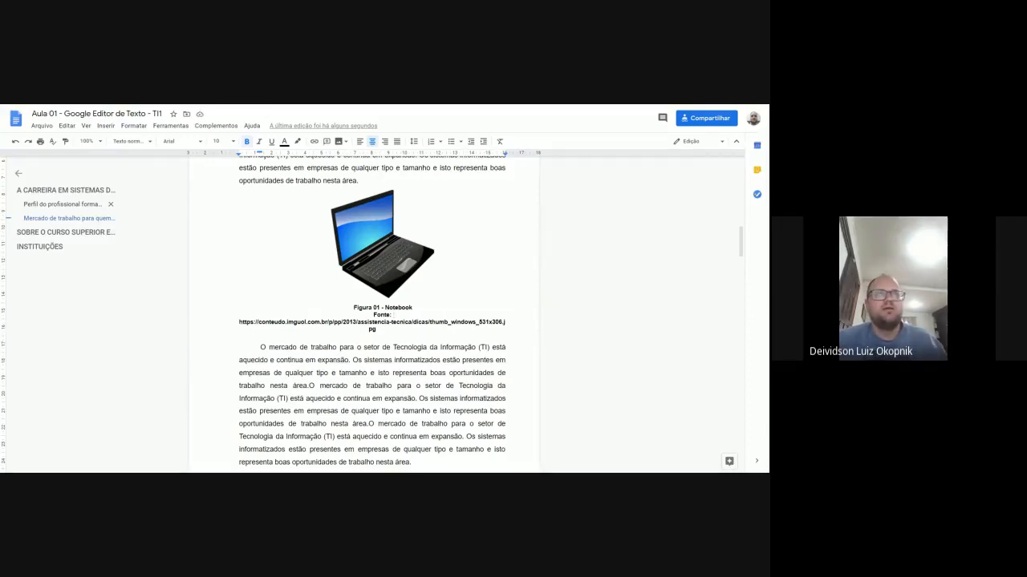
{"action": "left_click_drag", "start_coordinate": [374, 315], "coordinate": [392, 309]}
{"action": "left_click", "coordinate": [385, 315]}
{"action": "key", "text": "ctrl+z"}
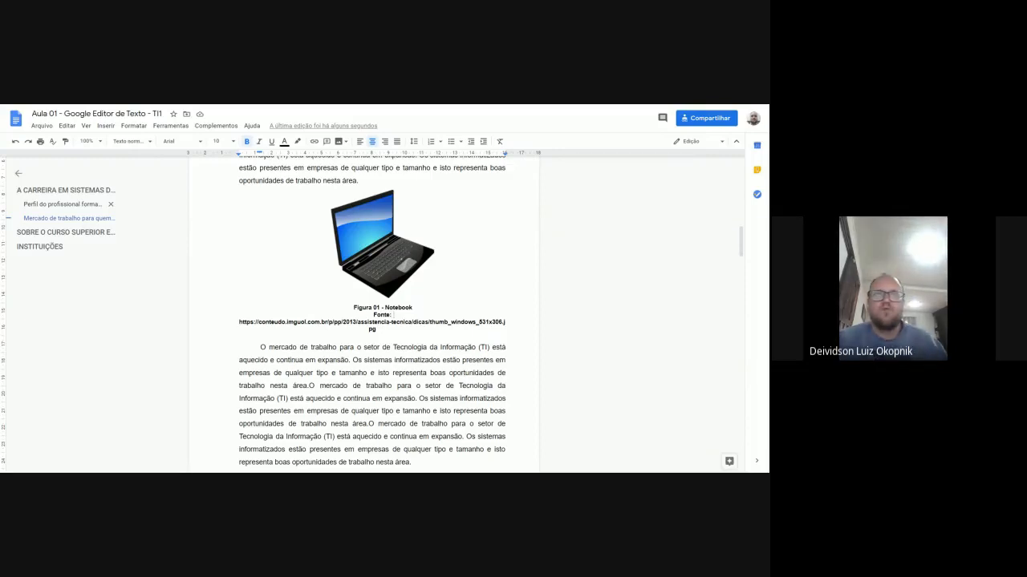
Replace the web address after "Fonte:" below the figure caption with "Assistência Técnica UOL".
{"action": "key", "text": "shift+Up"}
{"action": "key", "text": "shift+Home"}
{"action": "type", "text": "Assist"}
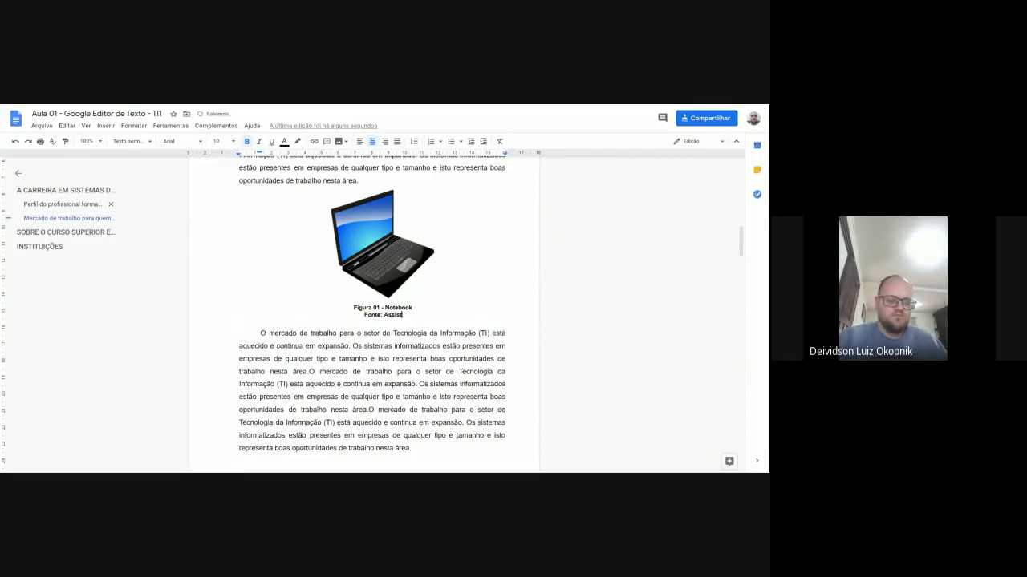
{"action": "type", "text": "ência Té"}
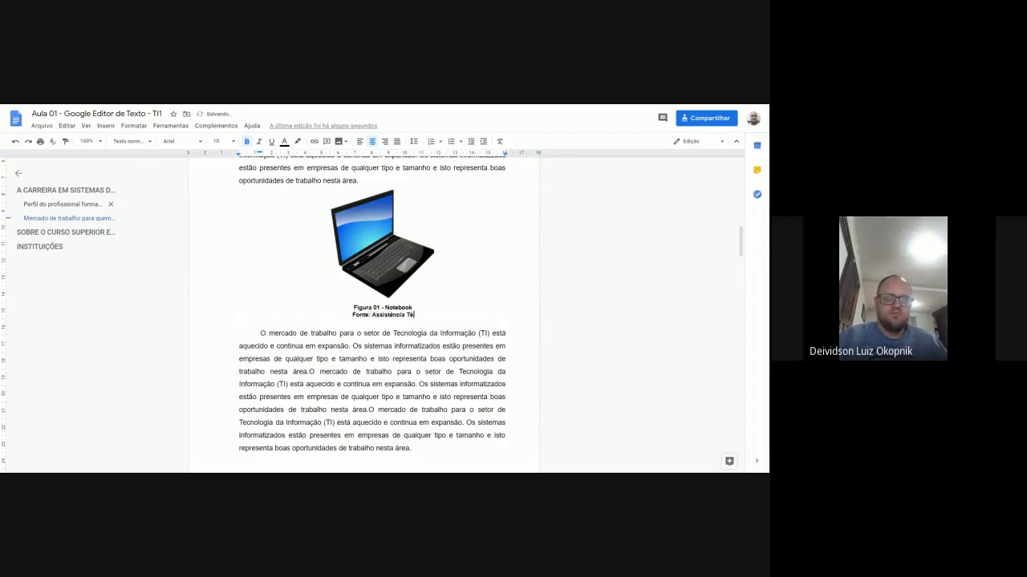
{"action": "type", "text": "cnica UOL"}
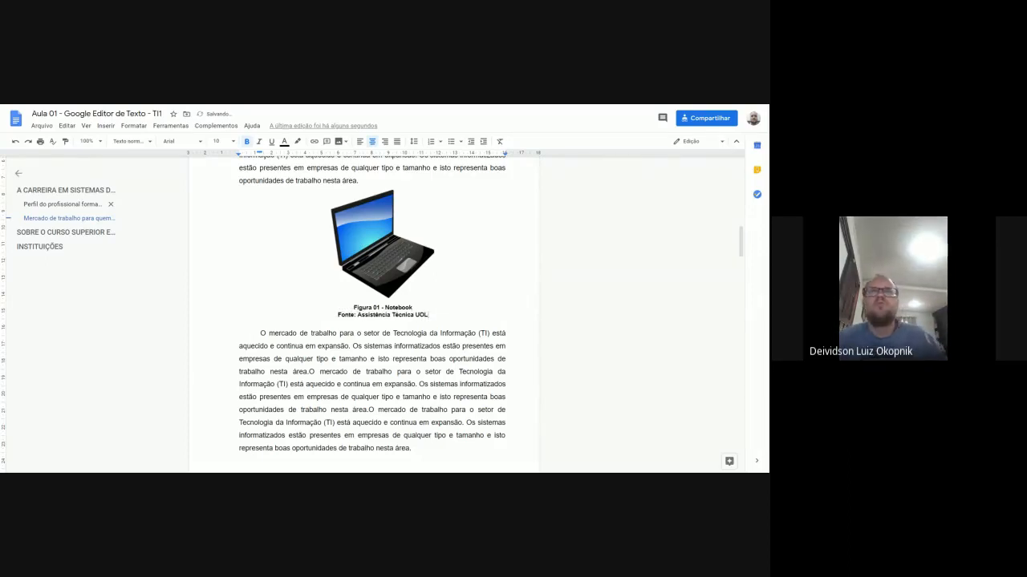
{"action": "left_click_drag", "start_coordinate": [358, 316], "coordinate": [414, 315]}
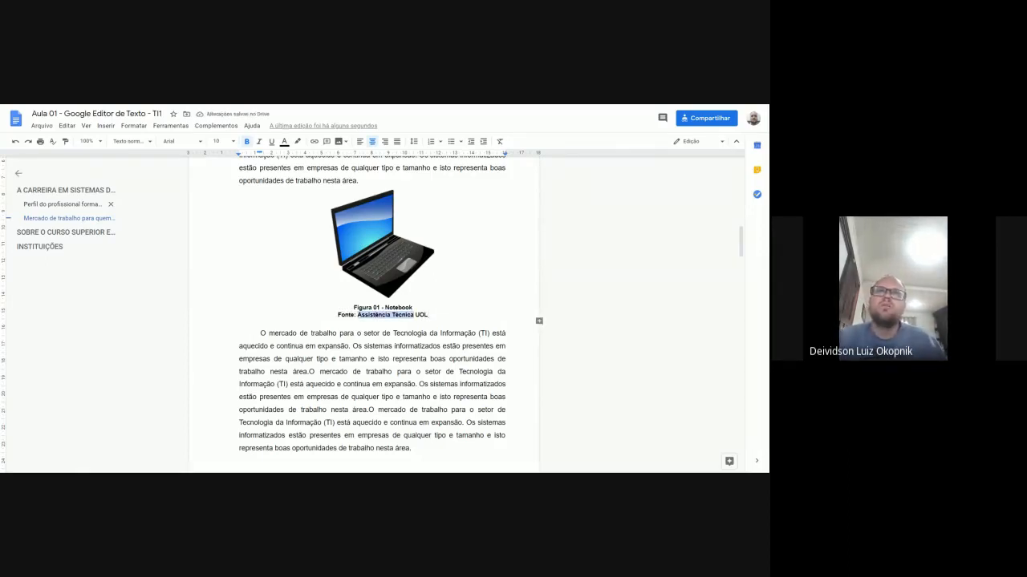
{"action": "left_click", "coordinate": [427, 315]}
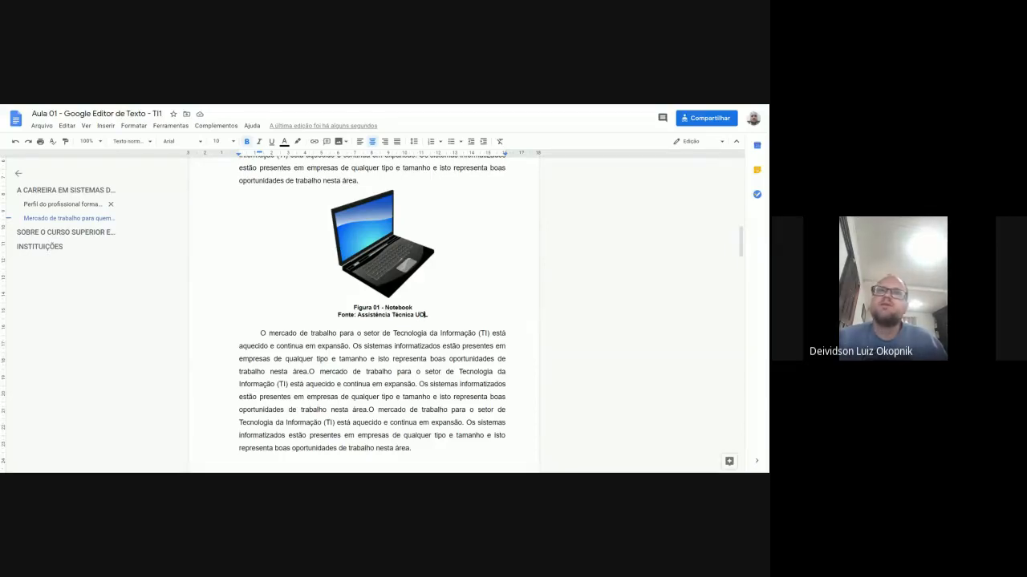
{"action": "left_click_drag", "start_coordinate": [357, 314], "coordinate": [408, 314]}
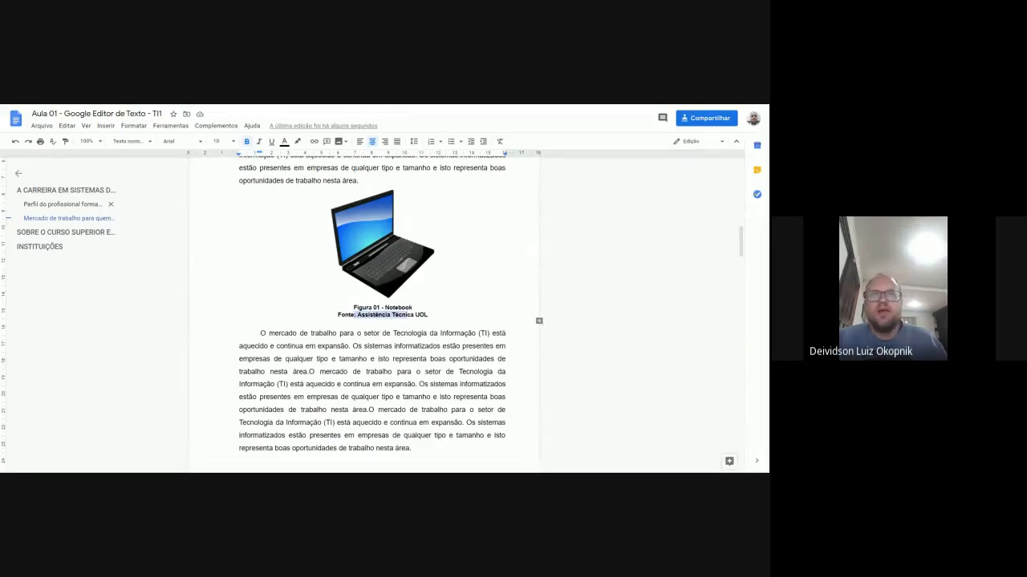
{"action": "left_click", "coordinate": [429, 315]}
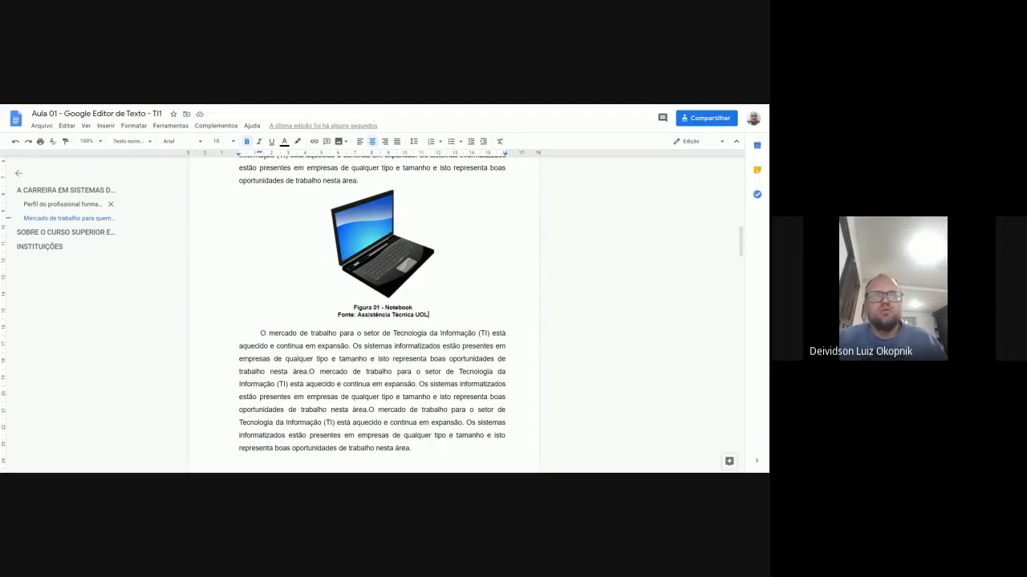
{"action": "type", "text": "."}
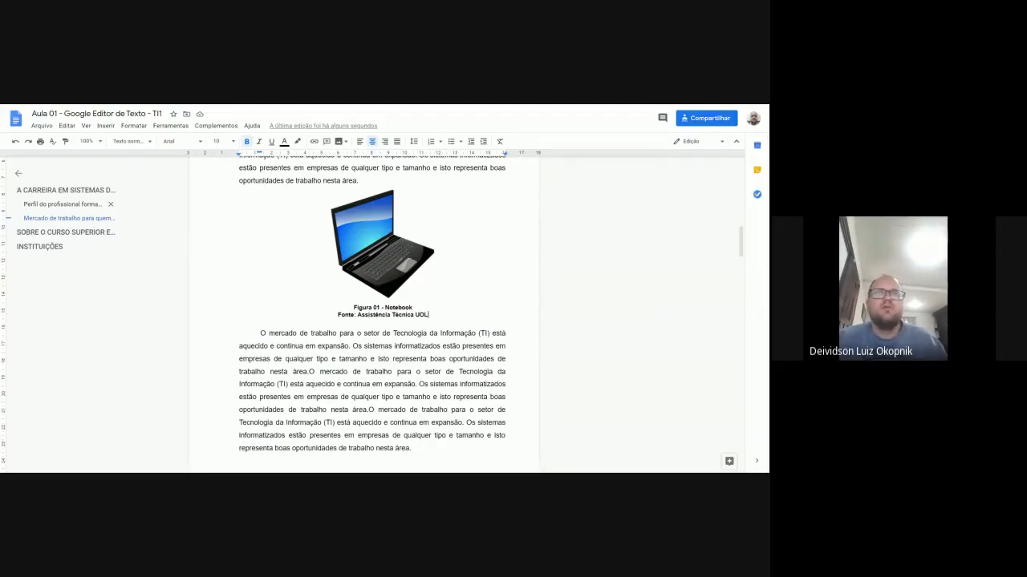
{"action": "double_click", "coordinate": [403, 315]}
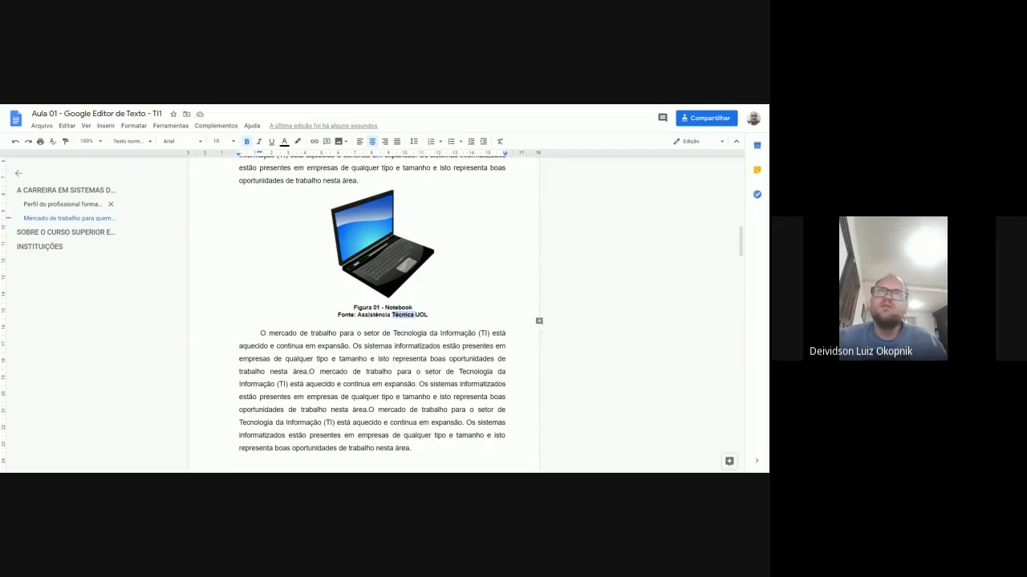
{"action": "left_click", "coordinate": [425, 314]}
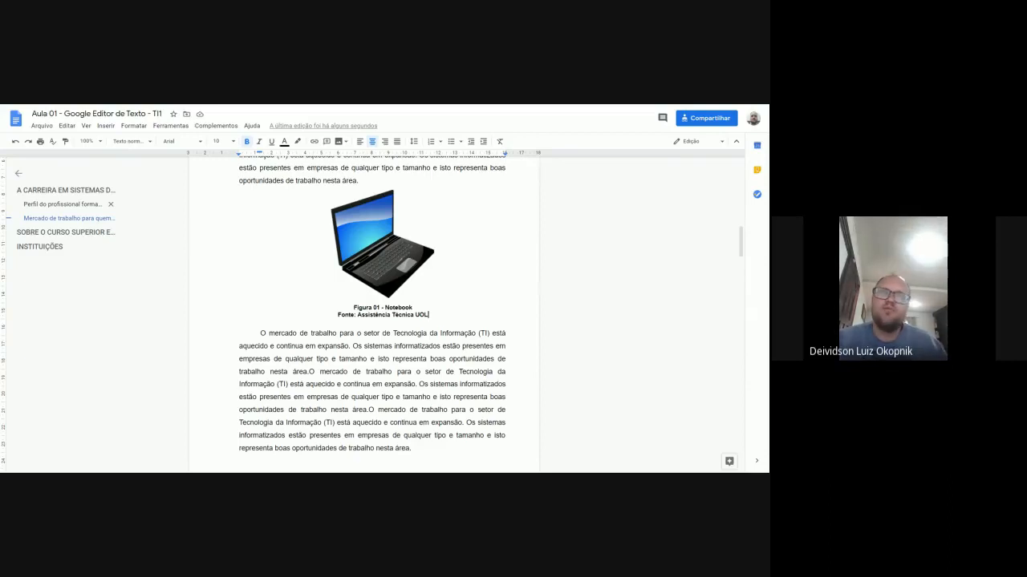
{"action": "left_click_drag", "start_coordinate": [345, 315], "coordinate": [396, 316]}
{"action": "left_click", "coordinate": [411, 315]}
{"action": "left_click", "coordinate": [415, 314]}
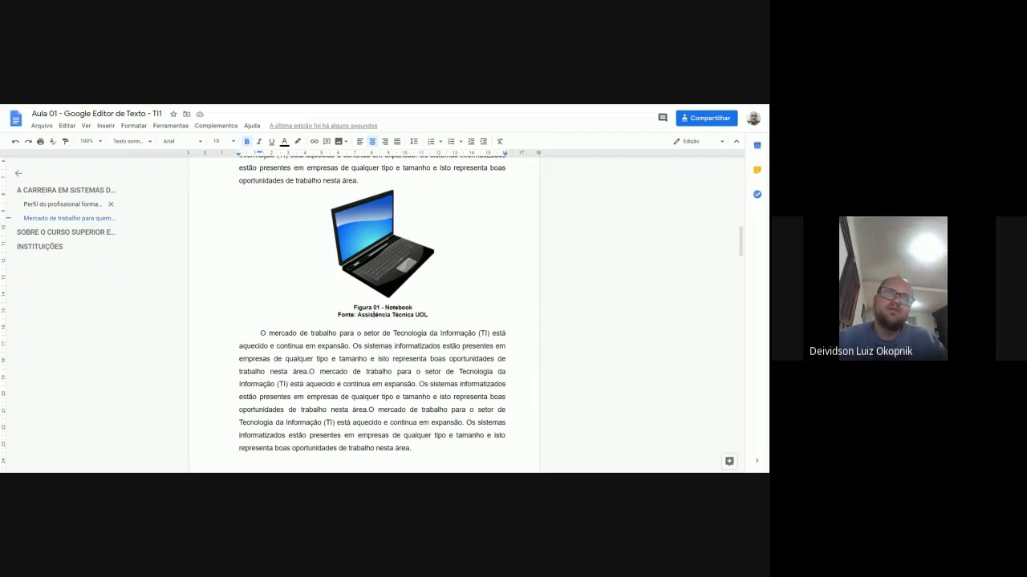
Try "G1" as the source after "Fonte:" below the figure caption, and undo the replacement.
{"action": "key", "text": "ctrl+shift+Right"}
{"action": "key", "text": "ctrl+shift+Right"}
{"action": "key", "text": "ctrl+shift+Right"}
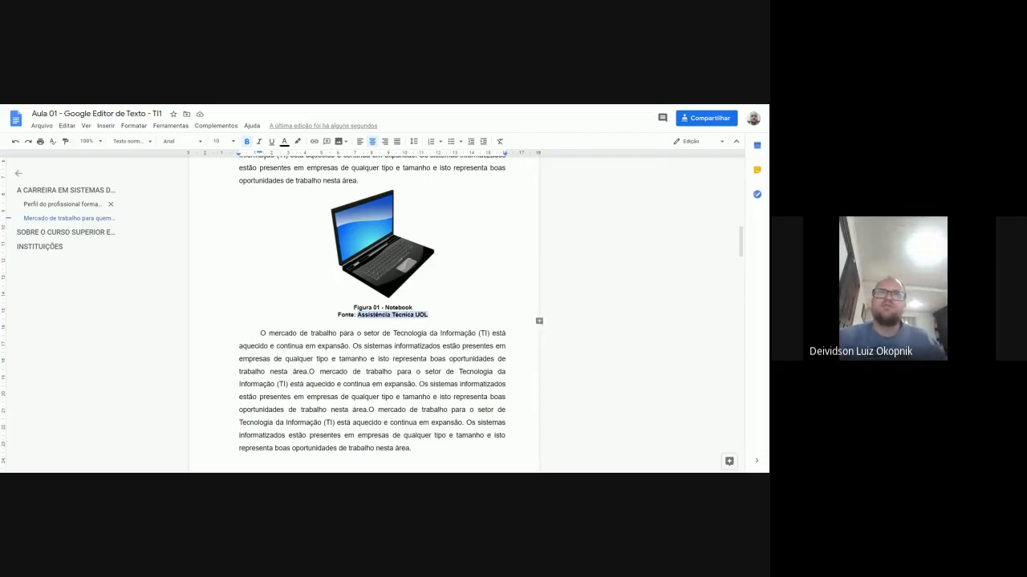
{"action": "type", "text": "G1"}
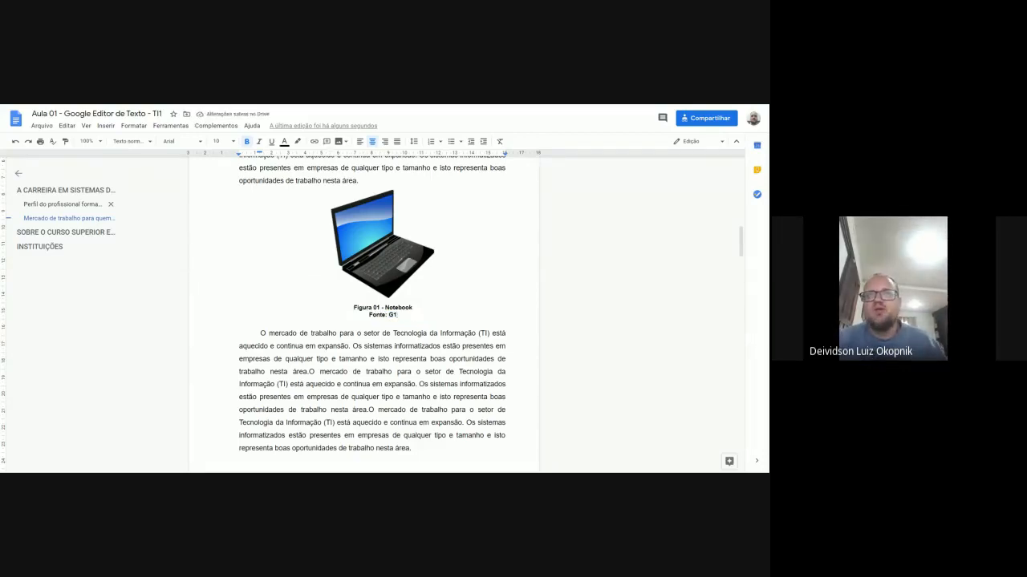
{"action": "key", "text": "ctrl+z"}
{"action": "left_click", "coordinate": [382, 321]}
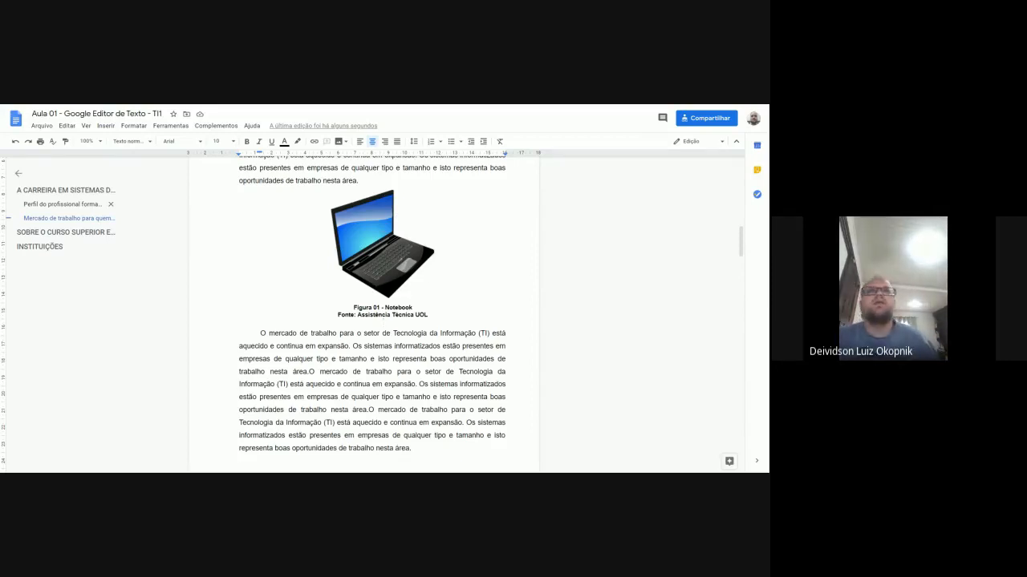
Replace "Assistência Técnica UOL" after "Fonte:" below the figure caption with "O Autor".
{"action": "double_click", "coordinate": [374, 314]}
{"action": "left_click_drag", "start_coordinate": [377, 314], "coordinate": [427, 314]}
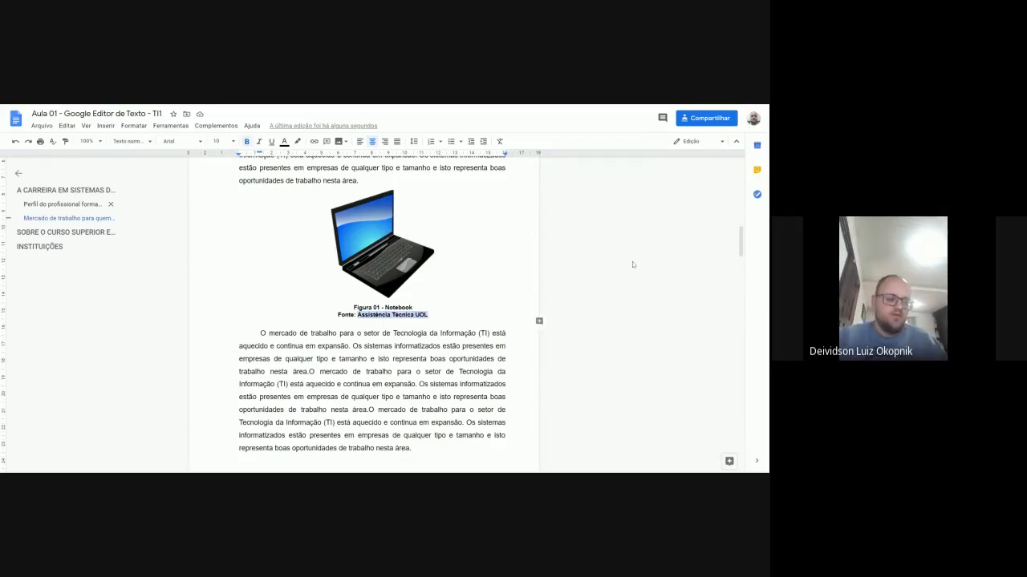
{"action": "type", "text": "O Autor"}
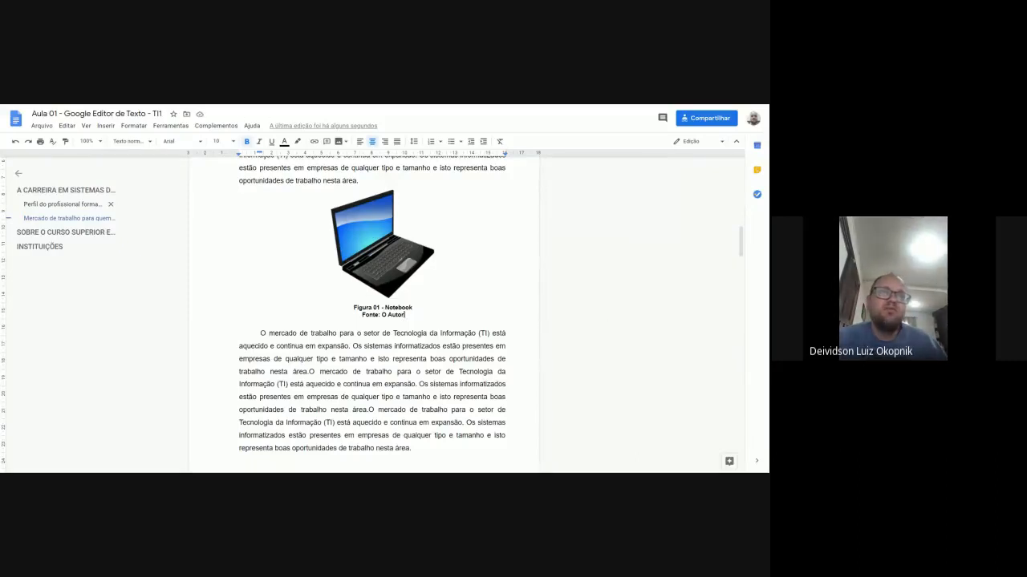
Try the author's full name as the figure source after "Fonte:", and change it back to "O Autor".
{"action": "left_click_drag", "start_coordinate": [382, 315], "coordinate": [405, 315]}
{"action": "type", "text": "Deividson"}
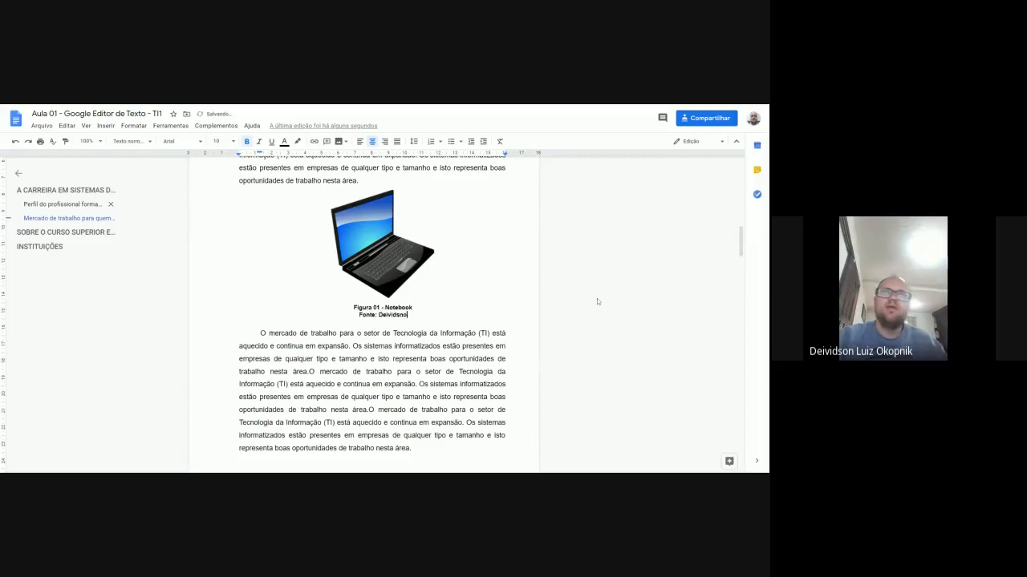
{"action": "type", "text": " Luiz Okopnik"}
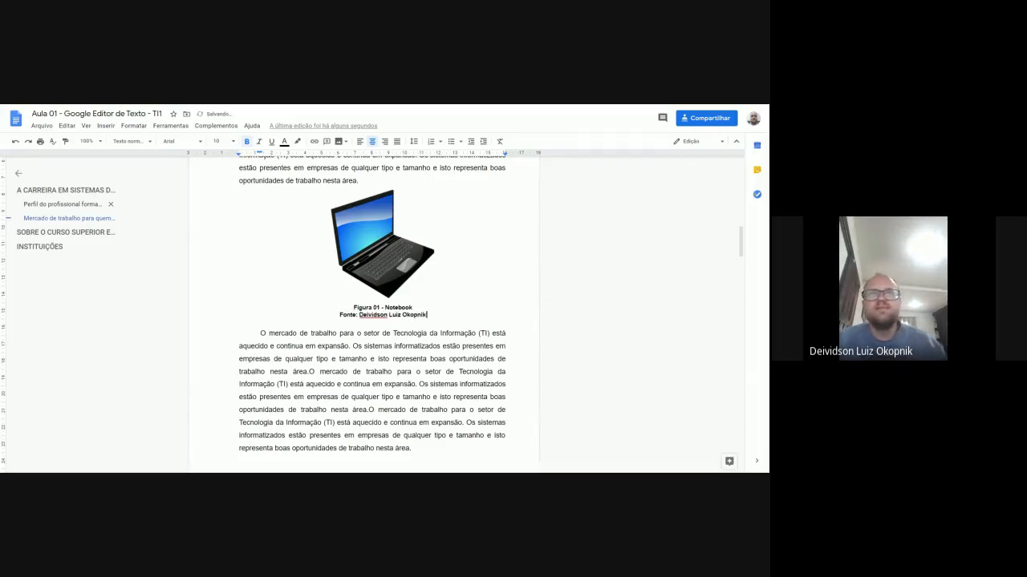
{"action": "key", "text": "ctrl+shift+Left"}
{"action": "key", "text": "ctrl+shift+Left"}
{"action": "key", "text": "ctrl+shift+Left"}
{"action": "type", "text": "O Autor"}
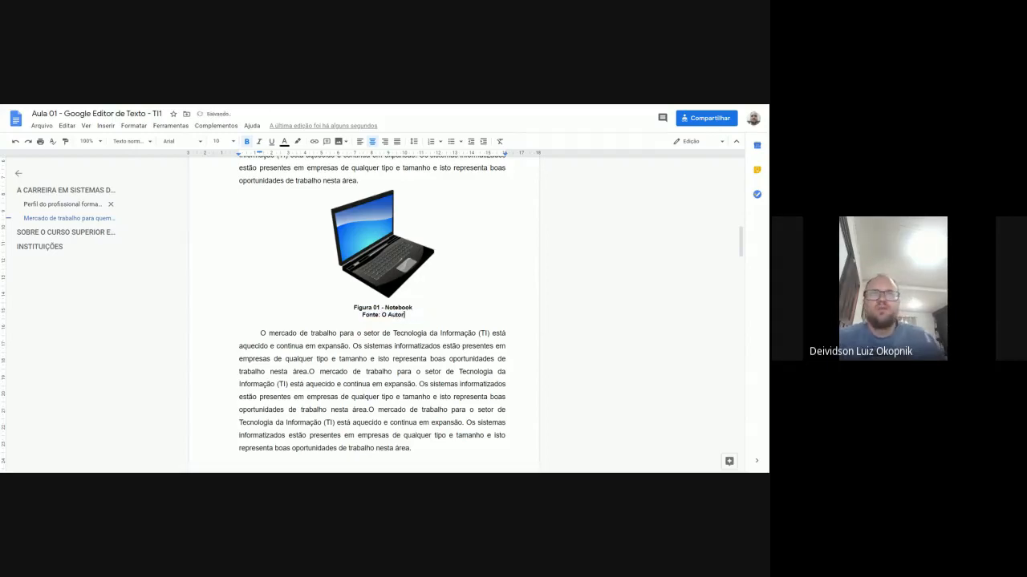
Examine the notebook image on page 2 with its caption and "Fonte:" line.
{"action": "scroll", "coordinate": [372, 313], "scroll_direction": "up", "scroll_amount": 3}
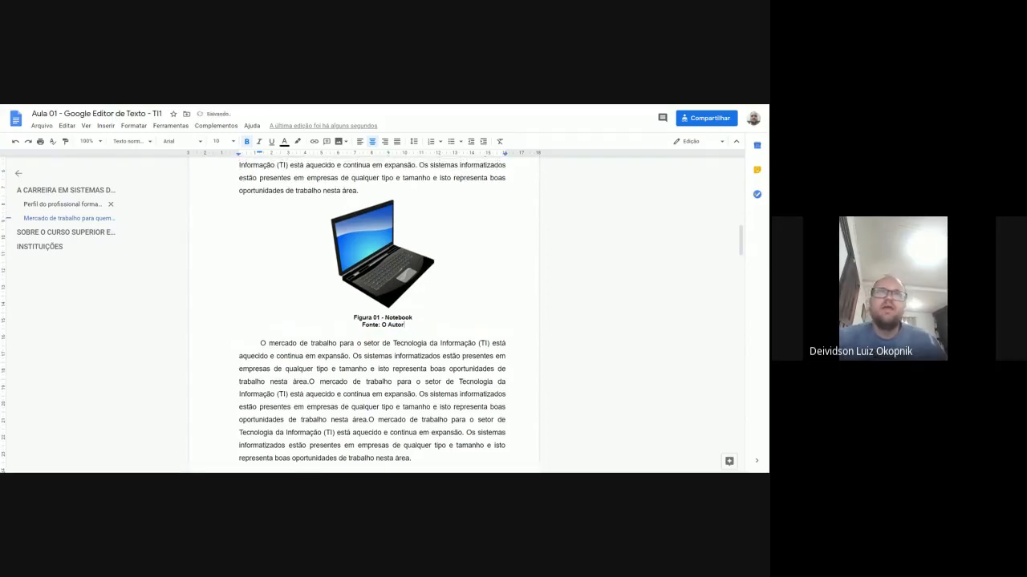
{"action": "scroll", "coordinate": [372, 313], "scroll_direction": "down", "scroll_amount": 5}
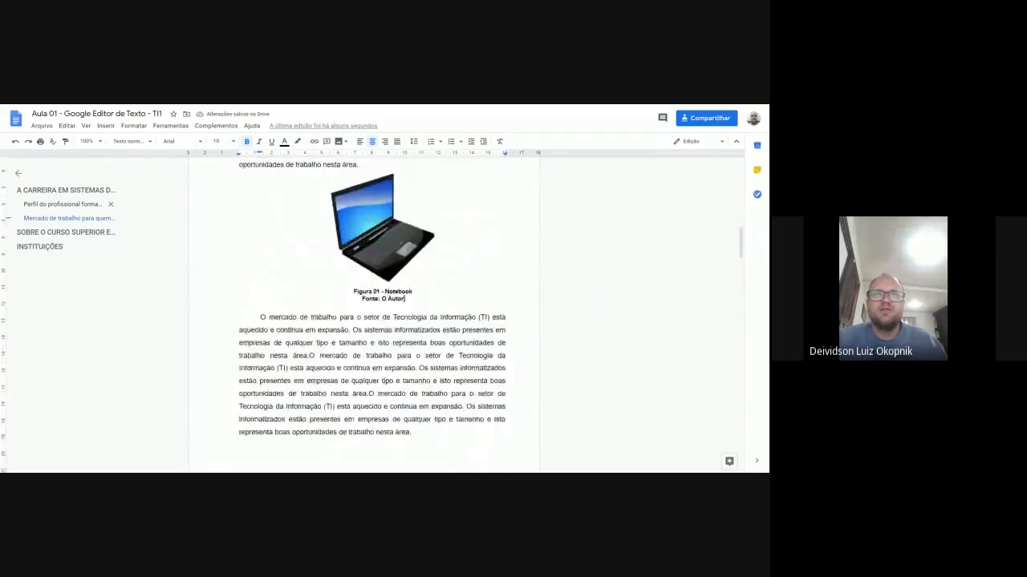
{"action": "scroll", "coordinate": [372, 313], "scroll_direction": "up", "scroll_amount": 2}
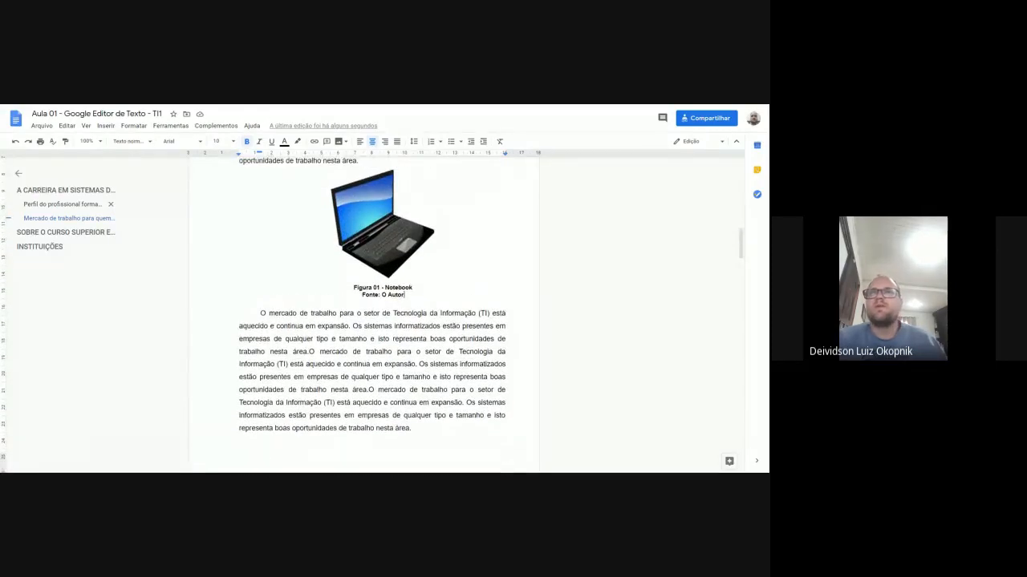
{"action": "scroll", "coordinate": [372, 313], "scroll_direction": "up", "scroll_amount": 2}
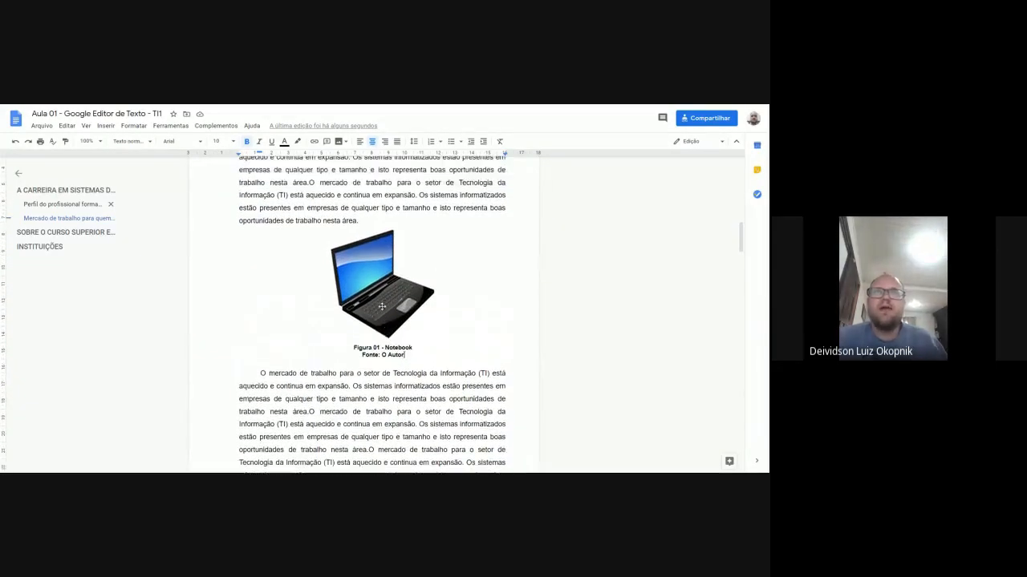
{"action": "left_click_drag", "start_coordinate": [379, 348], "coordinate": [409, 348]}
{"action": "left_click", "coordinate": [410, 348]}
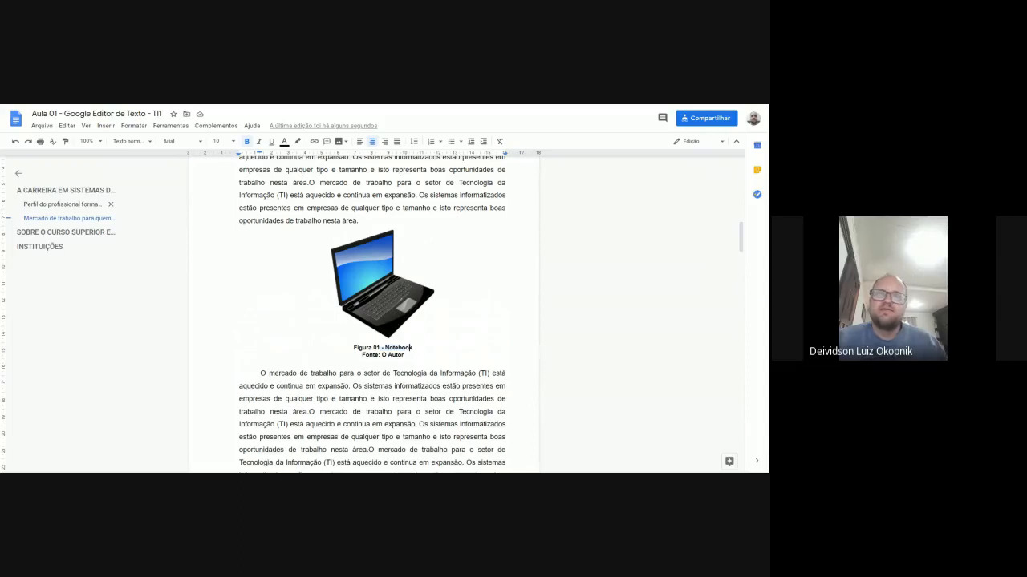
{"action": "double_click", "coordinate": [371, 355]}
{"action": "left_click", "coordinate": [393, 355]}
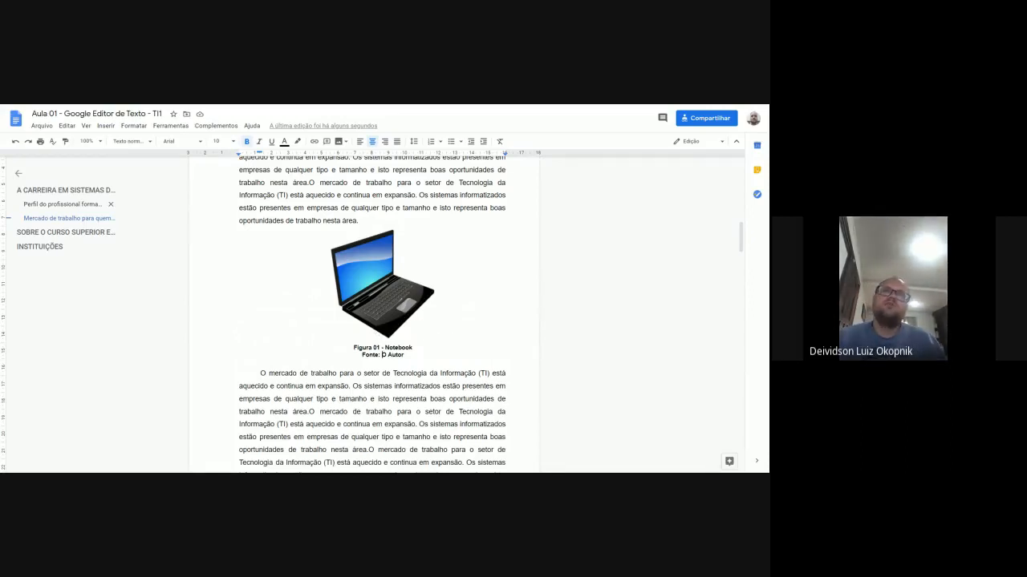
{"action": "left_click", "coordinate": [364, 320]}
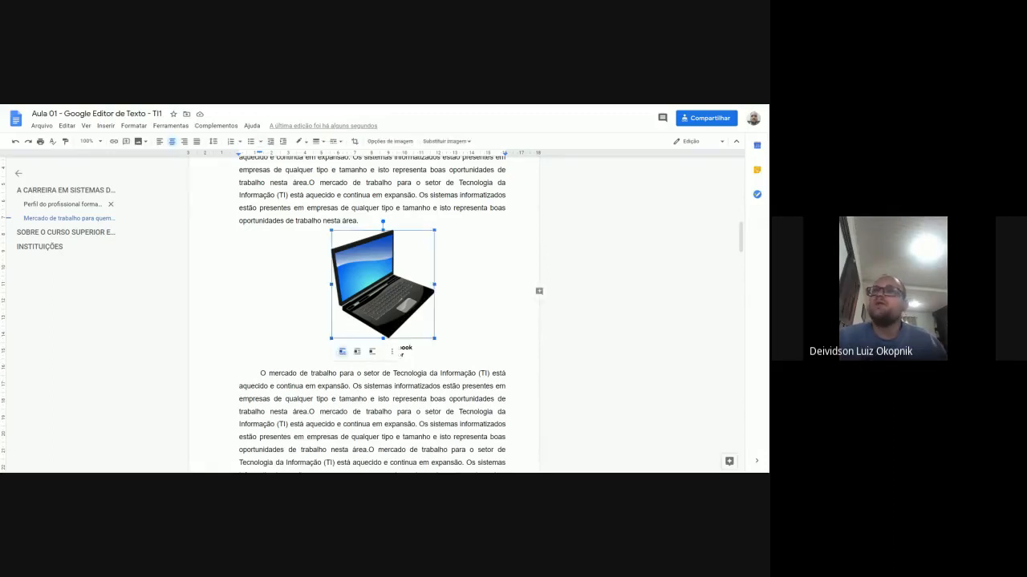
{"action": "left_click", "coordinate": [435, 335]}
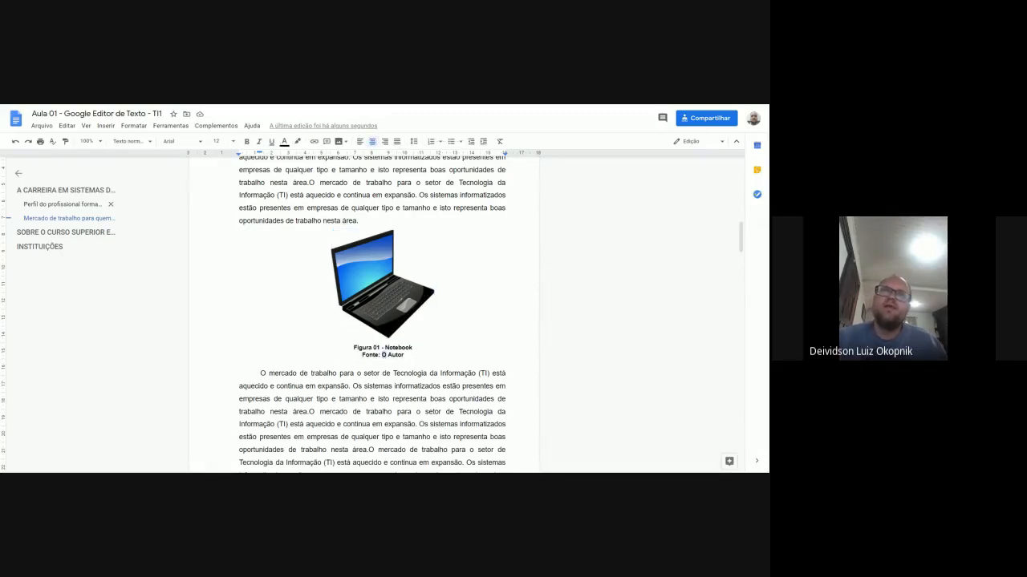
{"action": "left_click_drag", "start_coordinate": [386, 354], "coordinate": [404, 355]}
{"action": "left_click", "coordinate": [402, 354]}
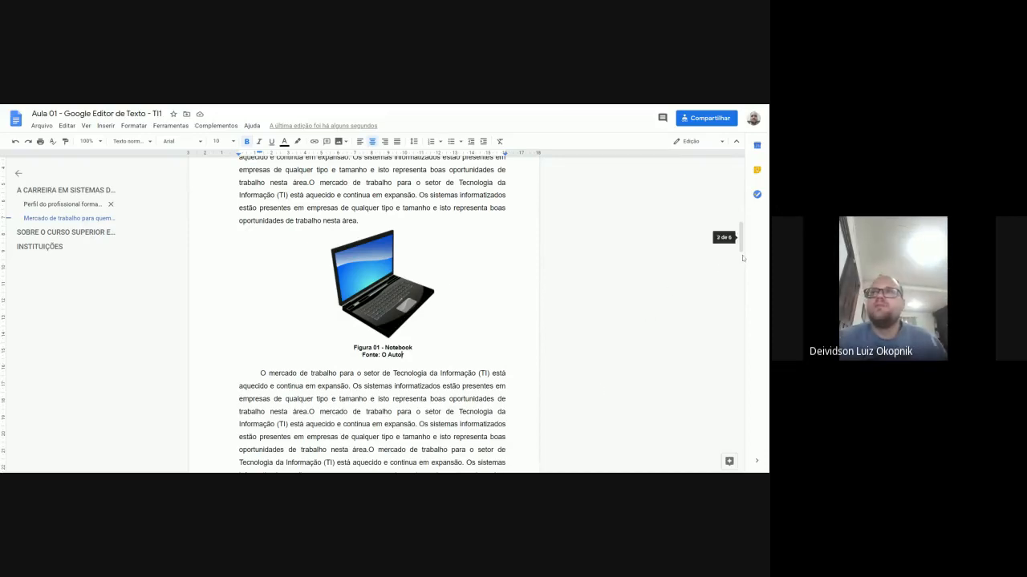
{"action": "mouse_move", "coordinate": [743, 258]}
{"action": "left_mouse_down"}
{"action": "mouse_move", "coordinate": [748, 460]}
{"action": "mouse_move", "coordinate": [741, 238]}
{"action": "left_mouse_up"}
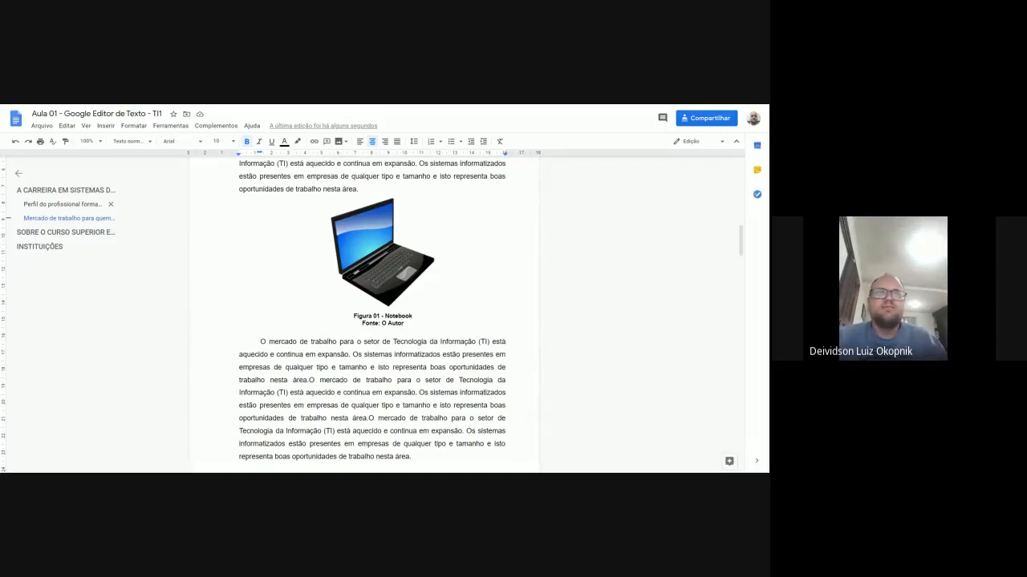
Add the line "Fonte: O Autor" directly below the table caption "Tabela 01 - Aplicativos e seus Usos".
{"action": "scroll", "coordinate": [402, 324], "scroll_direction": "down", "scroll_amount": 5}
{"action": "scroll", "coordinate": [372, 311], "scroll_direction": "up", "scroll_amount": 1}
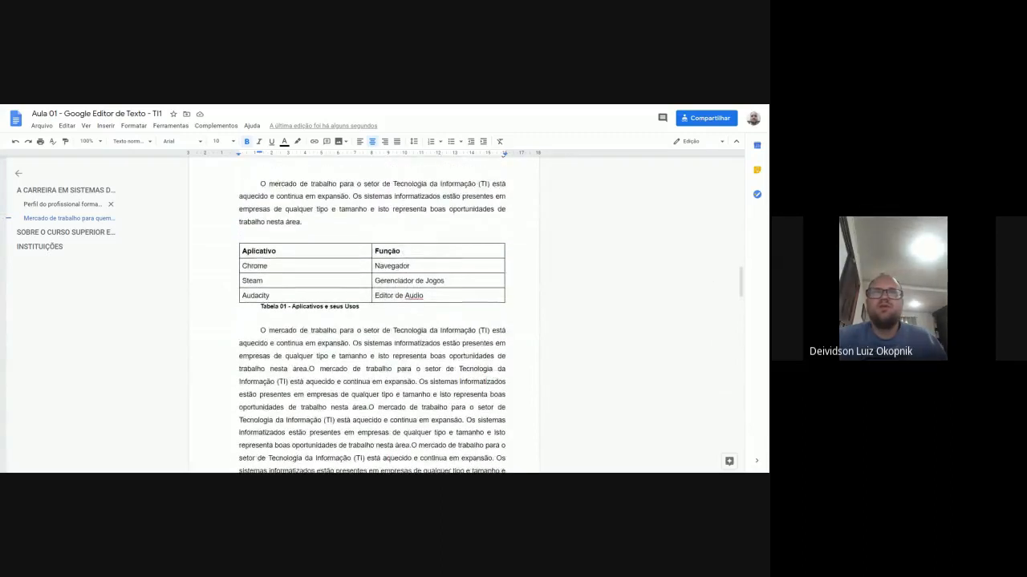
{"action": "left_click", "coordinate": [362, 307]}
{"action": "key", "text": "Return"}
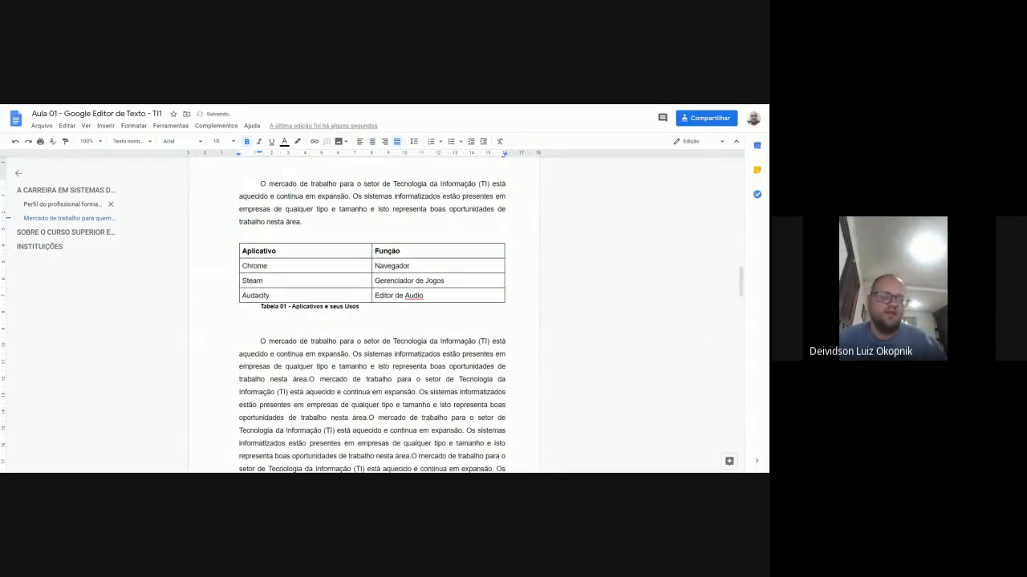
{"action": "type", "text": "Fonte: O Autor"}
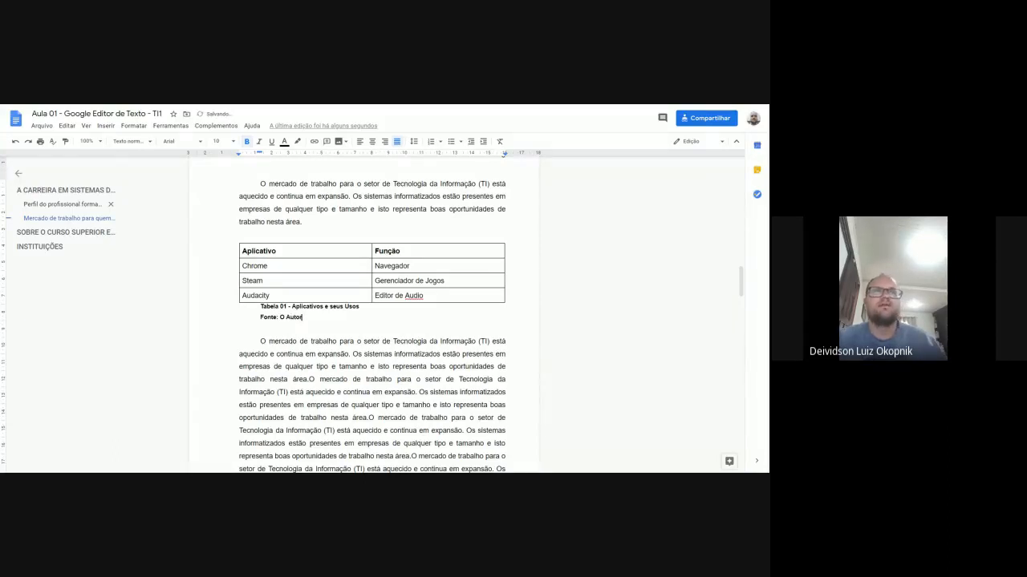
Set the line spacing of the table caption and its source line to single (Simples).
{"action": "left_click_drag", "start_coordinate": [302, 317], "coordinate": [260, 307]}
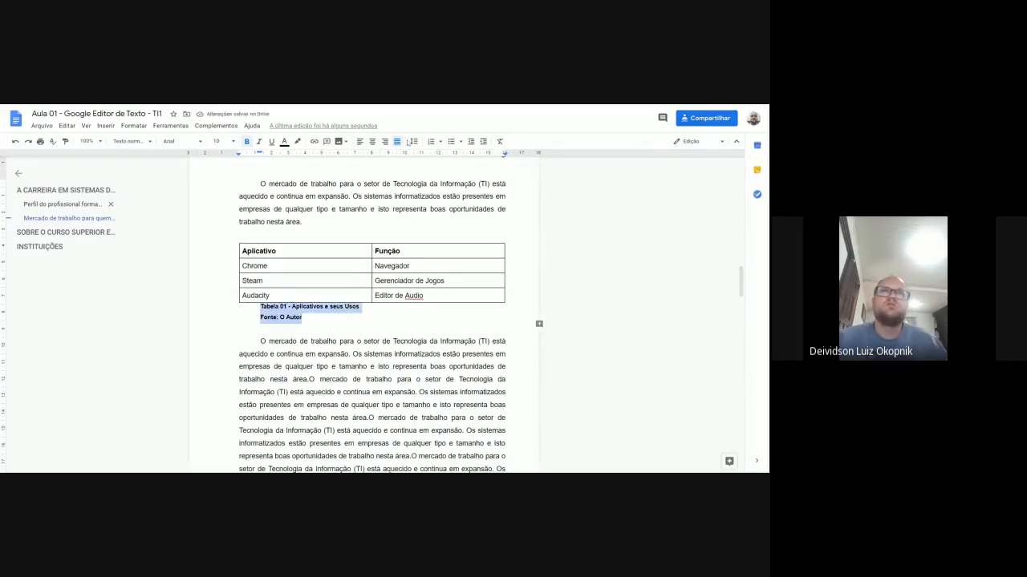
{"action": "left_click", "coordinate": [414, 141]}
{"action": "left_click", "coordinate": [425, 160]}
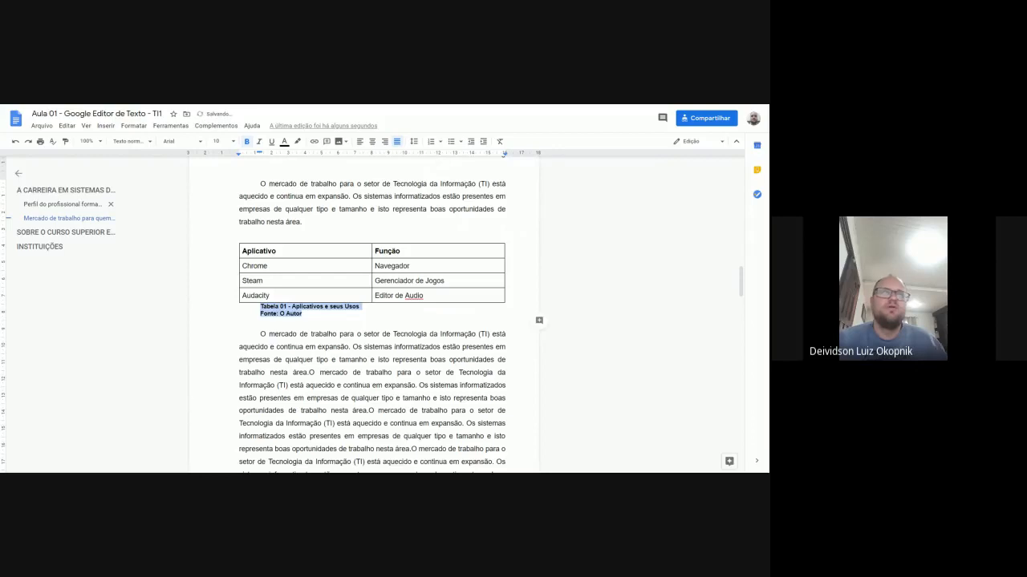
{"action": "left_click", "coordinate": [303, 314]}
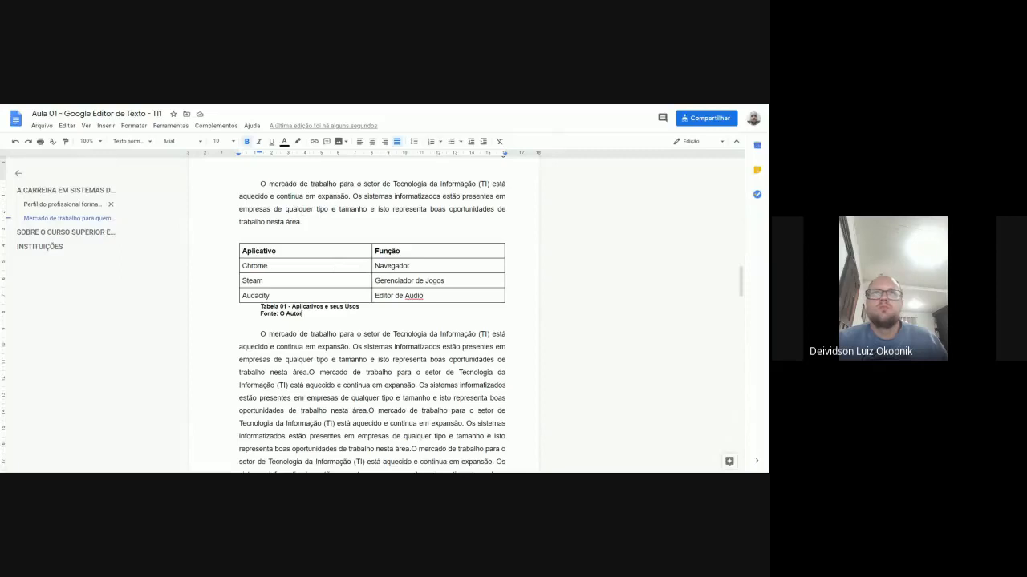
Join the source line to the table caption with a hyphen, making "Tabela 01 - Aplicativos e seus Usos - Fonte: O Autor".
{"action": "key", "text": "shift+Down"}
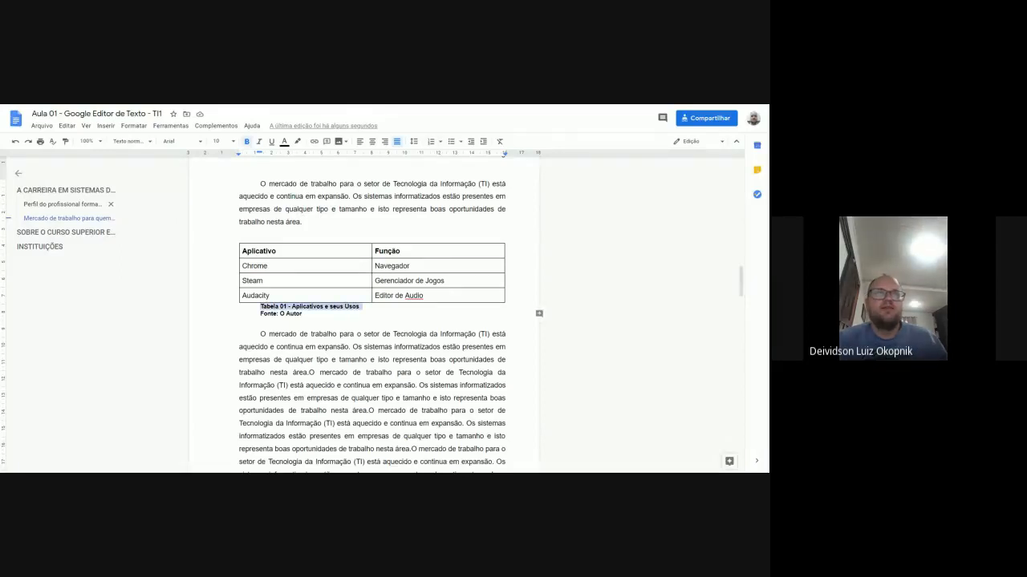
{"action": "key", "text": "Right"}
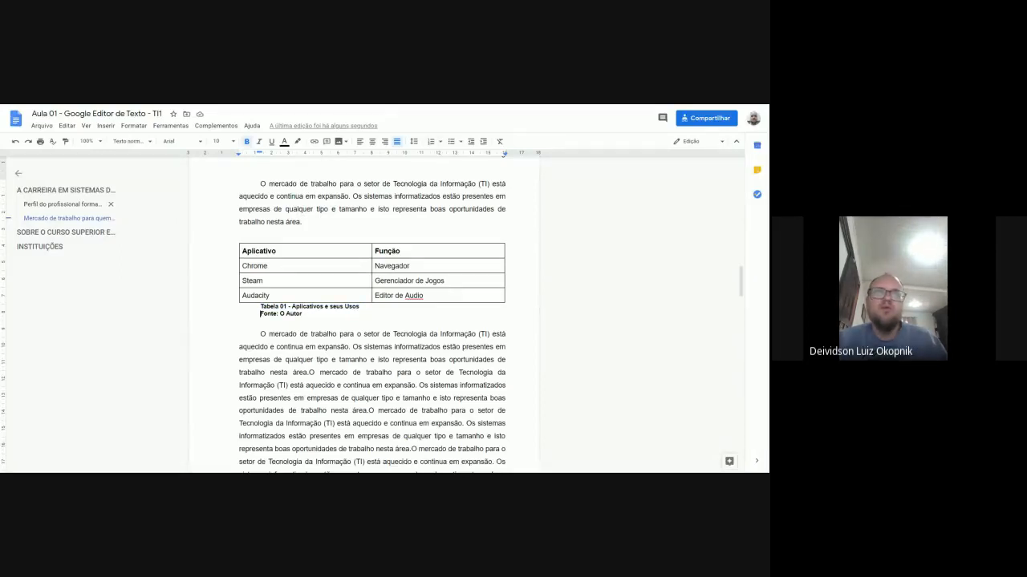
{"action": "key", "text": "Left"}
{"action": "type", "text": "-"}
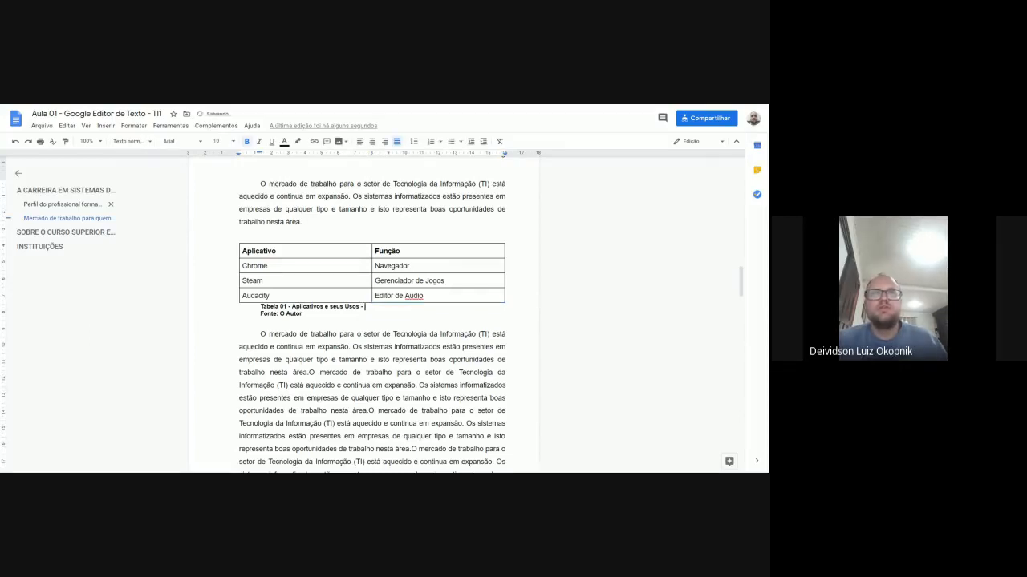
{"action": "key", "text": "Delete"}
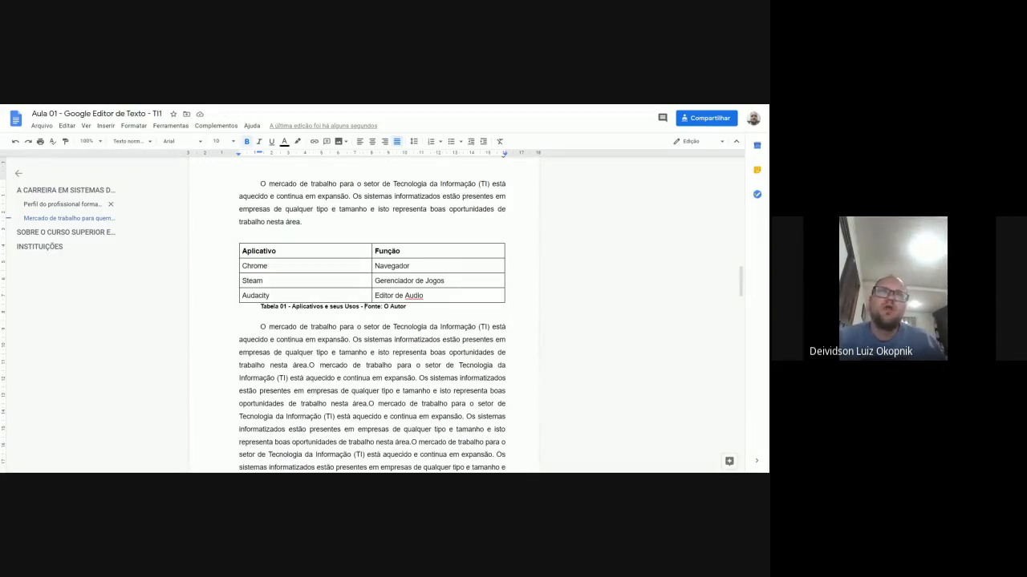
Split "Fonte: O Autor" onto its own line below the table caption, and rejoin it after the hyphen.
{"action": "key", "text": "Return"}
{"action": "key", "text": "Up"}
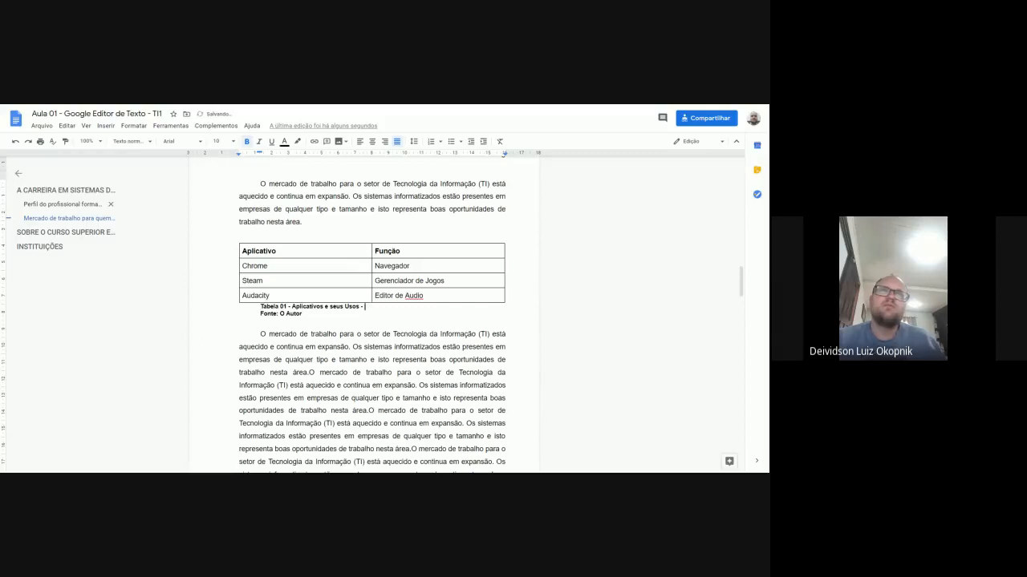
{"action": "type", "text": "-"}
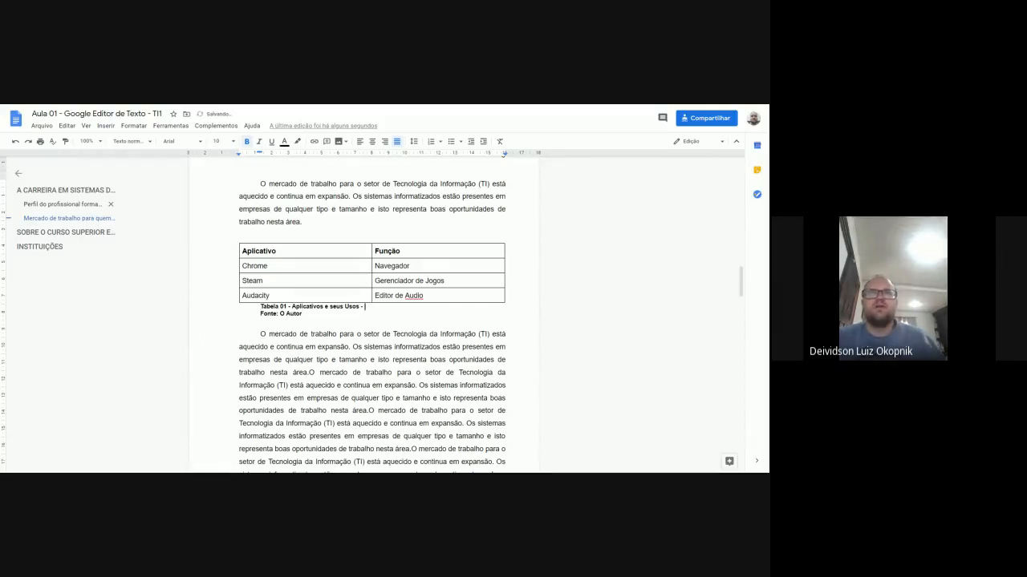
{"action": "key", "text": "Delete"}
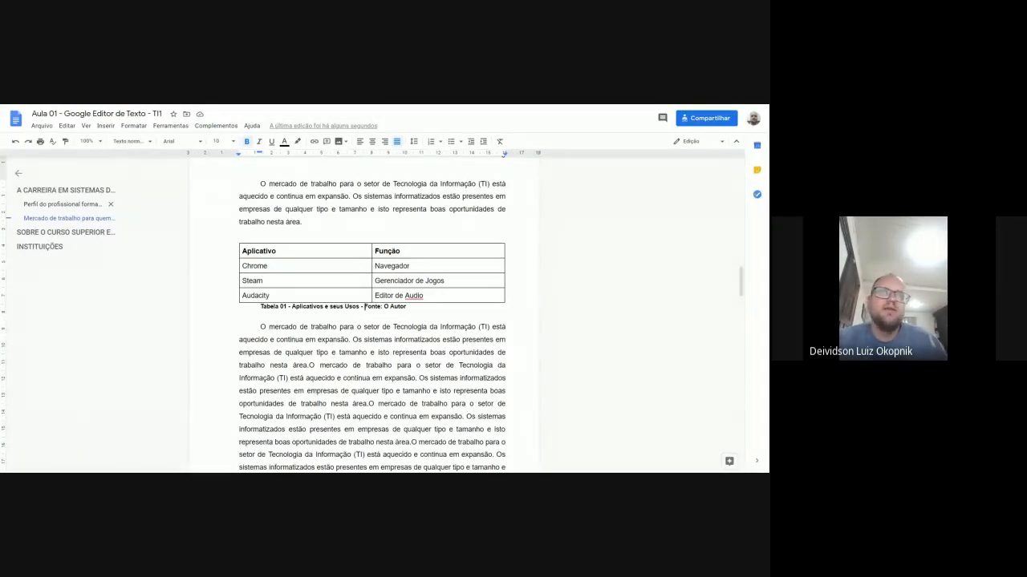
Examine the one-line table caption and its "Fonte: O Autor" source part.
{"action": "key", "text": "shift+Up"}
{"action": "left_click_drag", "start_coordinate": [292, 306], "coordinate": [408, 307]}
{"action": "left_click", "coordinate": [263, 307]}
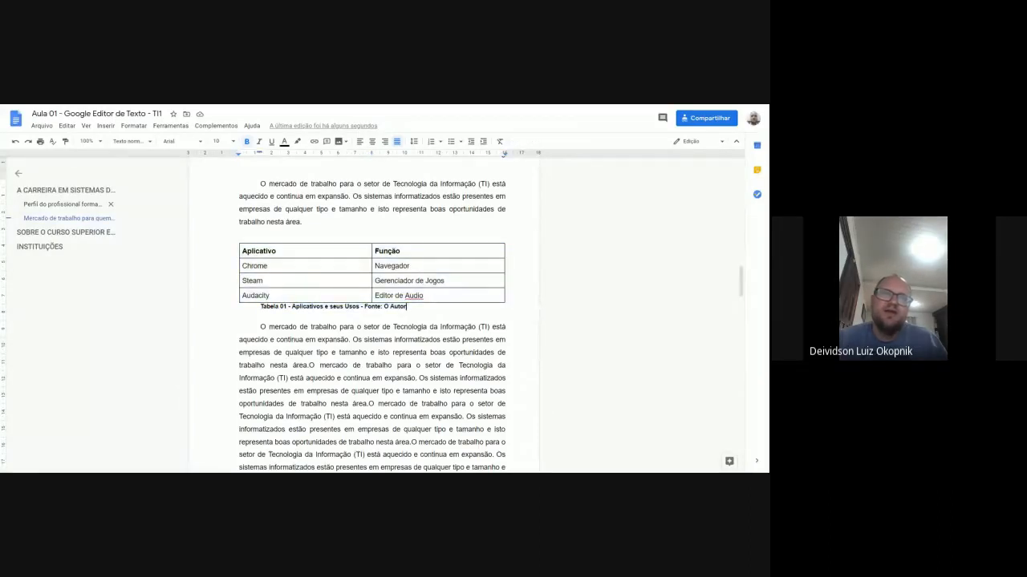
{"action": "left_click_drag", "start_coordinate": [263, 307], "coordinate": [408, 308]}
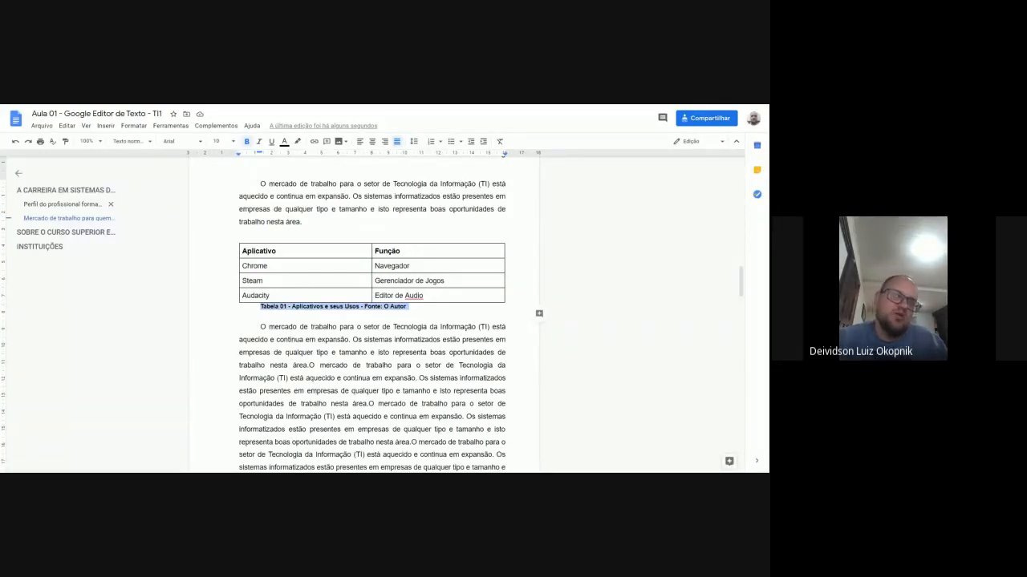
{"action": "double_click", "coordinate": [372, 306]}
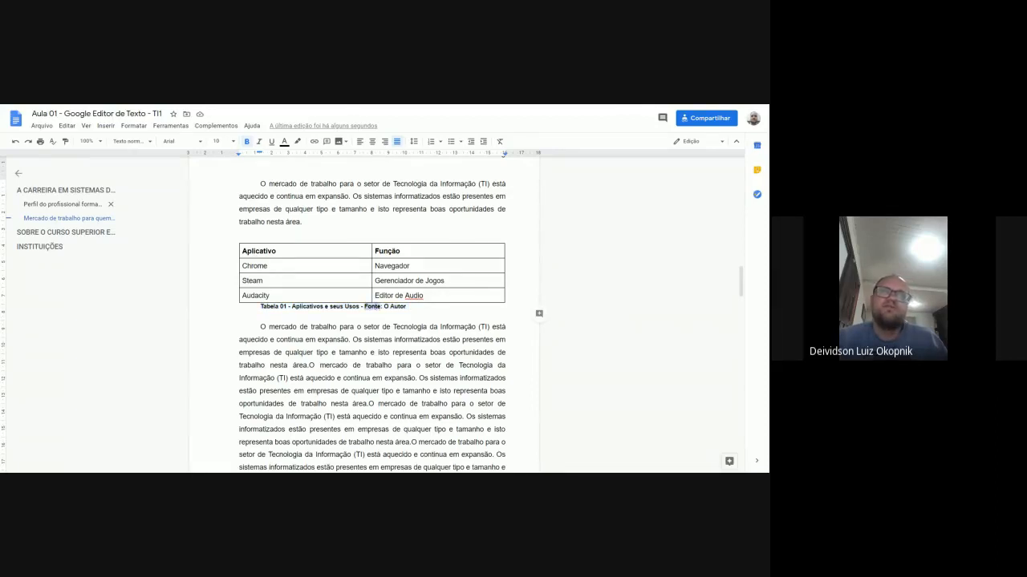
{"action": "double_click", "coordinate": [398, 307]}
{"action": "left_click", "coordinate": [365, 307]}
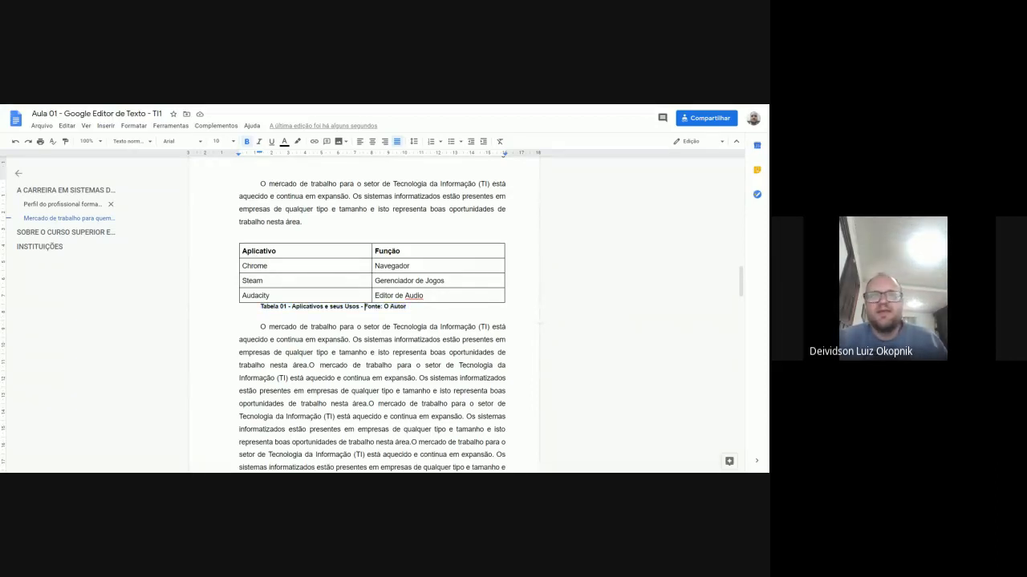
Put "Fonte: O Autor" on its own line below the table caption, without the joining hyphen, and select that source line.
{"action": "key", "text": "Return"}
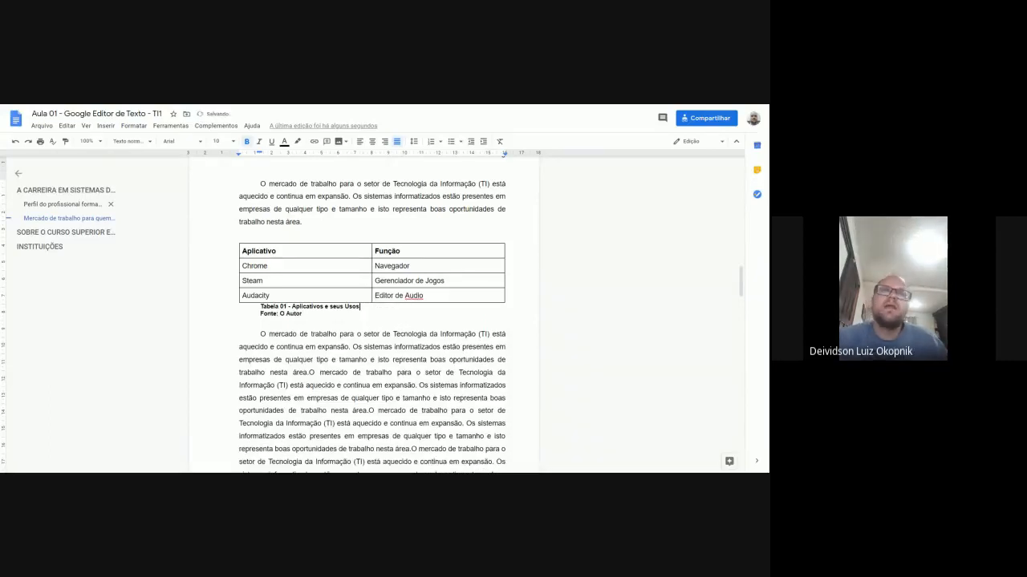
{"action": "left_click_drag", "start_coordinate": [304, 314], "coordinate": [260, 314]}
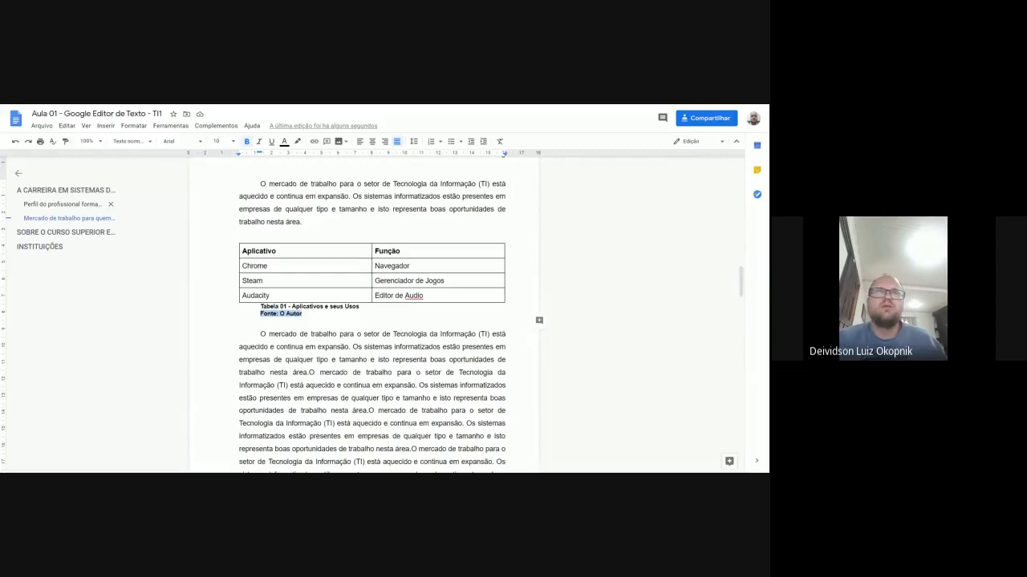
Add an empty paragraph after the long paragraph that follows the table and start a new drawing there.
{"action": "scroll", "coordinate": [372, 313], "scroll_direction": "down", "scroll_amount": 6}
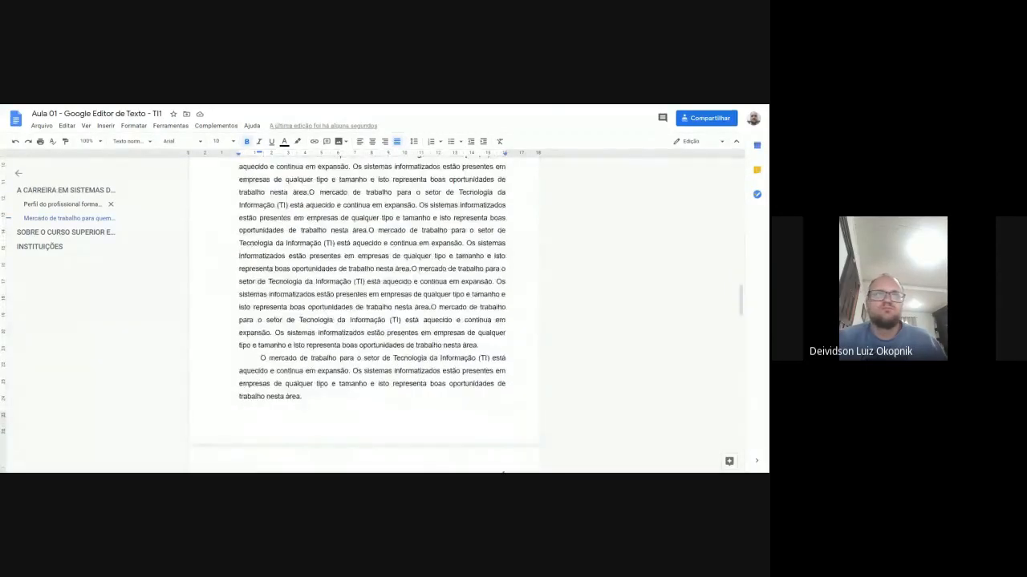
{"action": "scroll", "coordinate": [372, 313], "scroll_direction": "up", "scroll_amount": 5}
{"action": "left_click", "coordinate": [106, 125]}
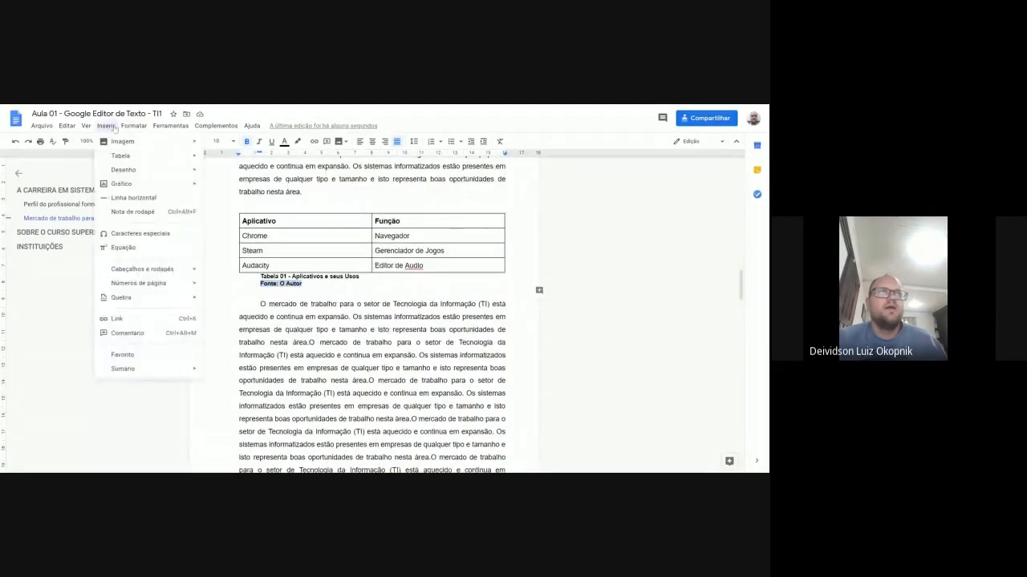
{"action": "mouse_move", "coordinate": [125, 172]}
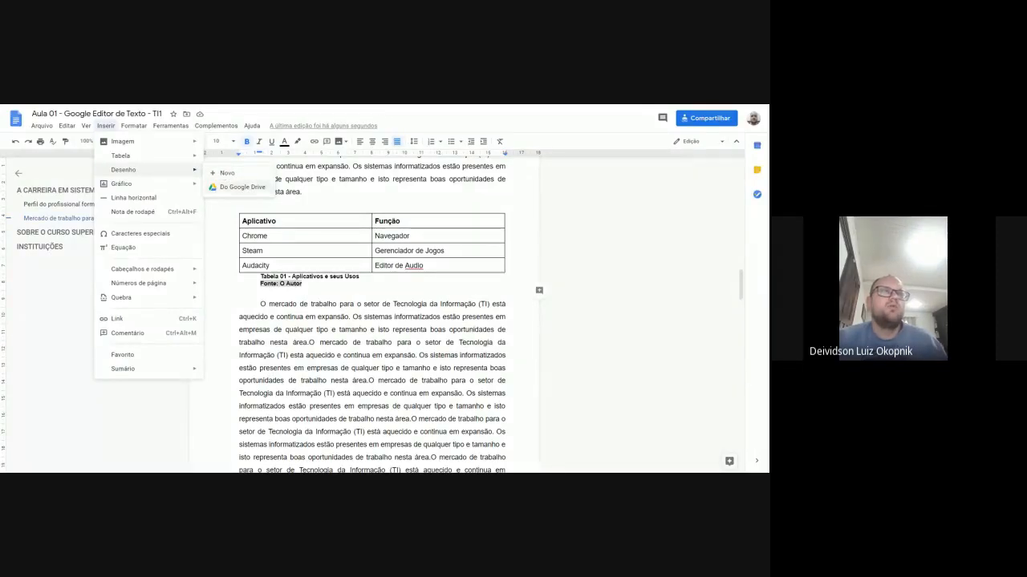
{"action": "left_click", "coordinate": [262, 292]}
{"action": "scroll", "coordinate": [372, 321], "scroll_direction": "down", "scroll_amount": 3}
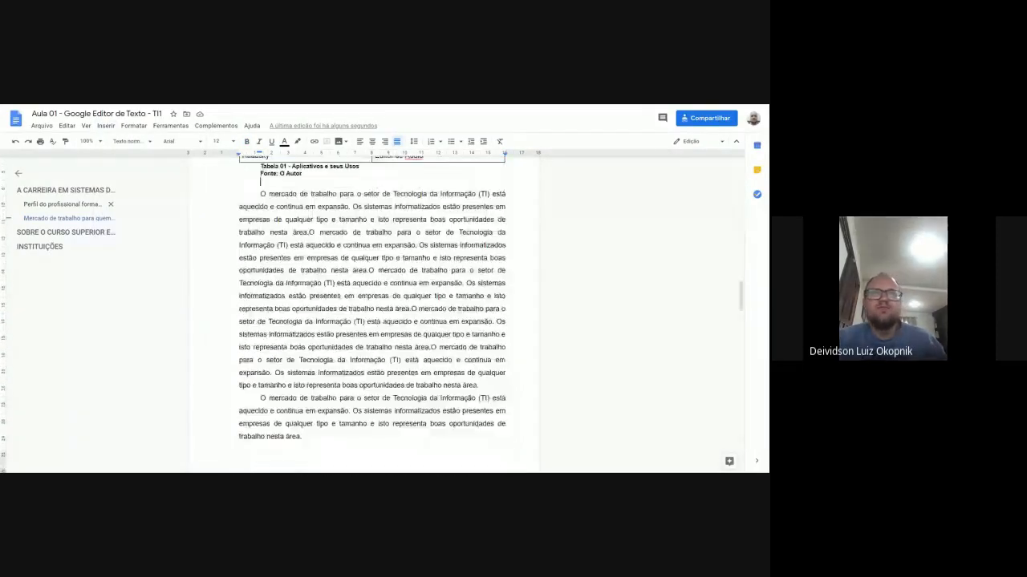
{"action": "left_click", "coordinate": [303, 376]}
{"action": "key", "text": "Return"}
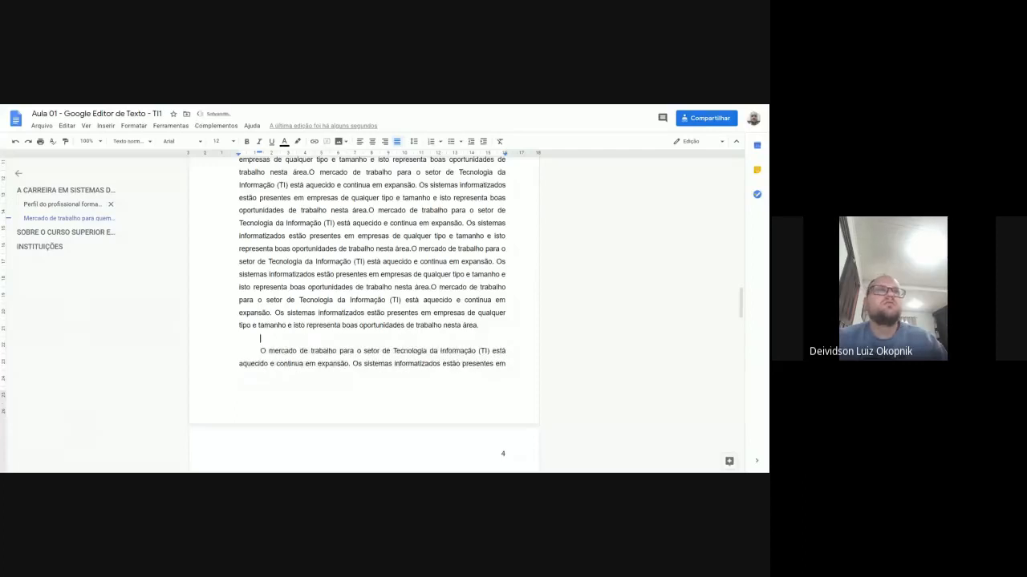
{"action": "left_click", "coordinate": [105, 126]}
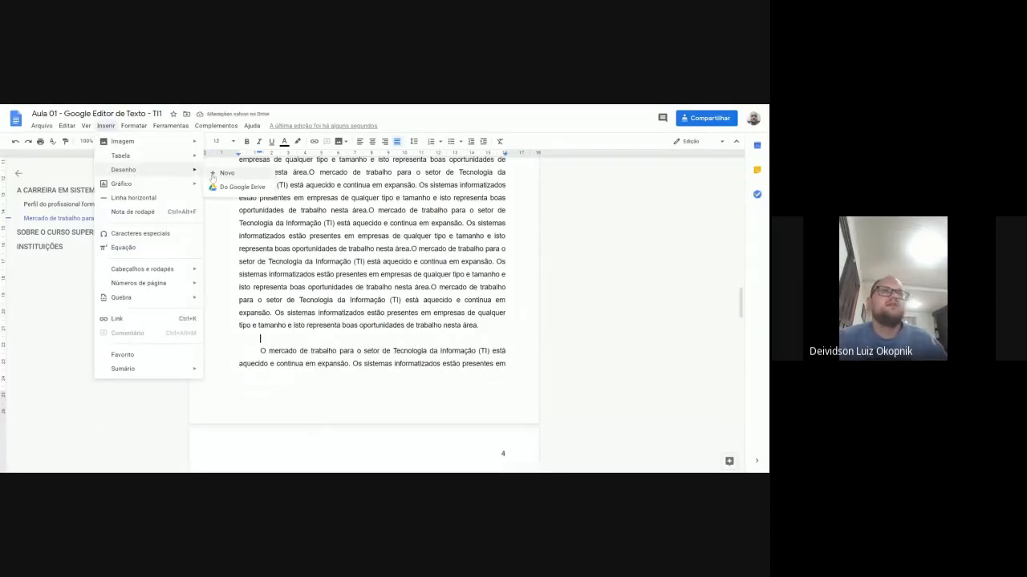
{"action": "left_click", "coordinate": [235, 174]}
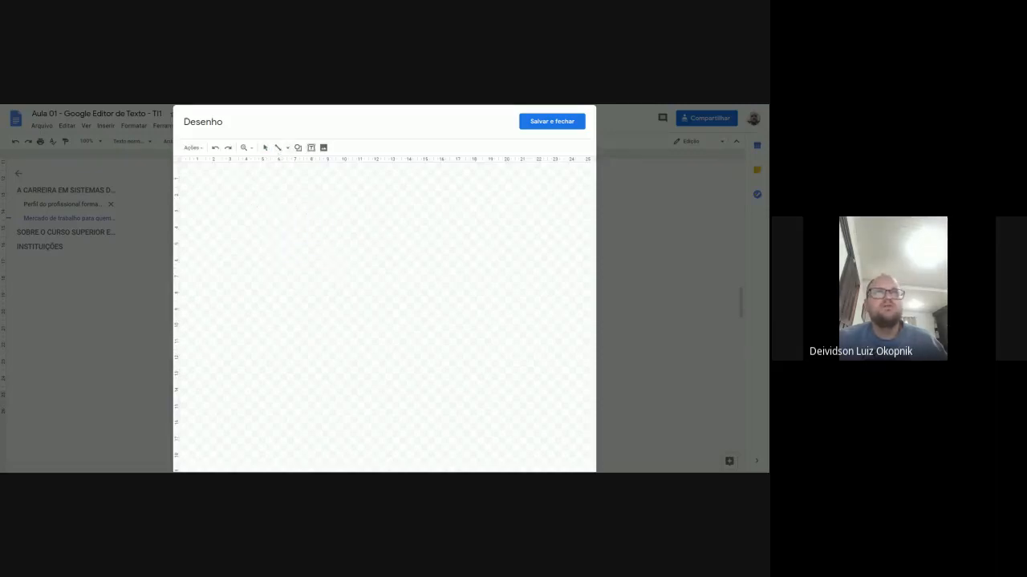
Draw two crossing lines in the upper part of the drawing canvas and a third diagonal line beside them.
{"action": "left_click_drag", "start_coordinate": [265, 218], "coordinate": [380, 281]}
{"action": "left_click_drag", "start_coordinate": [381, 214], "coordinate": [279, 301]}
{"action": "left_click_drag", "start_coordinate": [333, 328], "coordinate": [448, 254]}
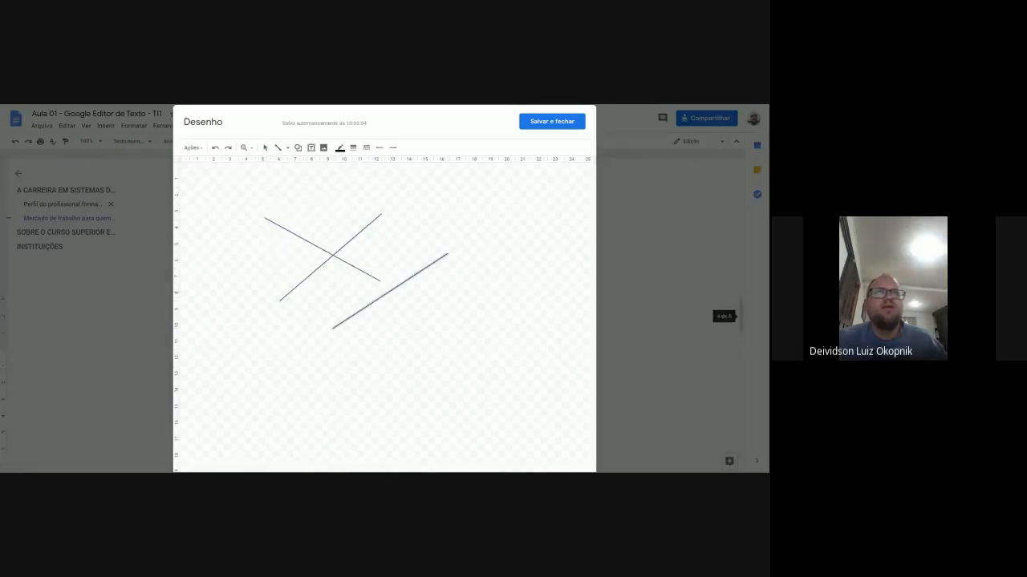
Draw a rectangle about 8.5 by 6.5 cm over the lines in the drawing.
{"action": "left_click", "coordinate": [297, 148]}
{"action": "mouse_move", "coordinate": [321, 185]}
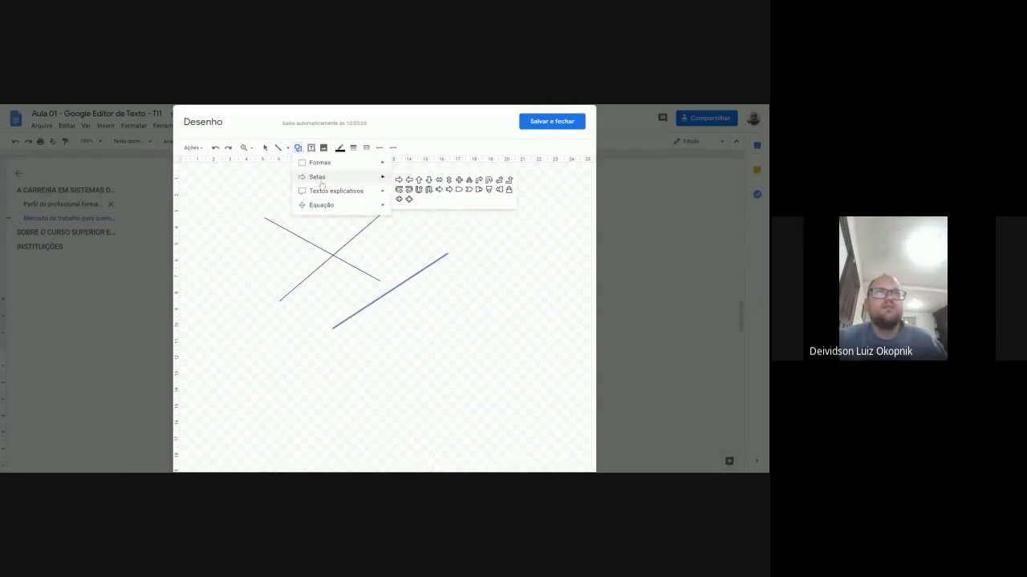
{"action": "mouse_move", "coordinate": [341, 169]}
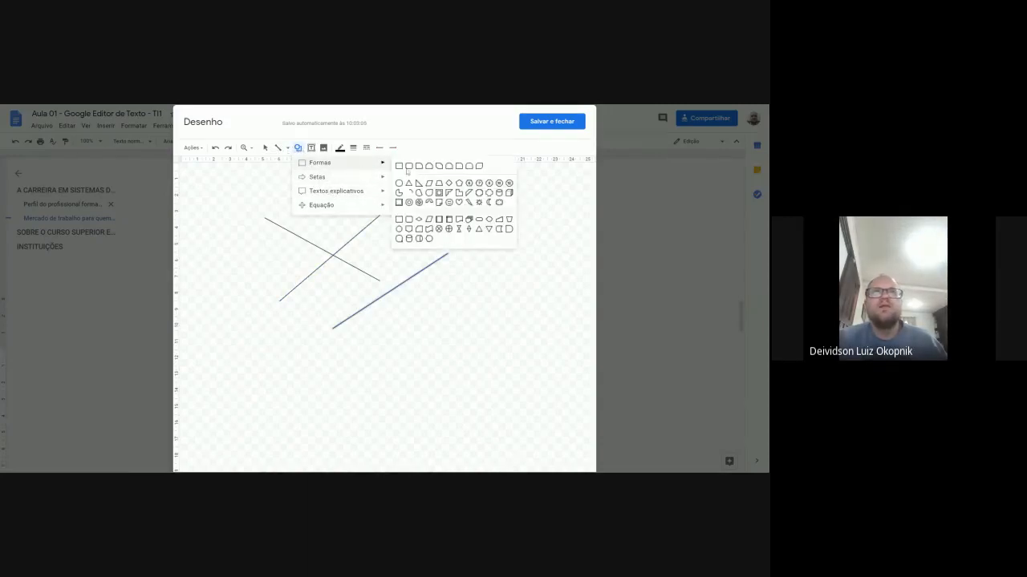
{"action": "left_click", "coordinate": [399, 166]}
{"action": "left_click_drag", "start_coordinate": [302, 235], "coordinate": [439, 342]}
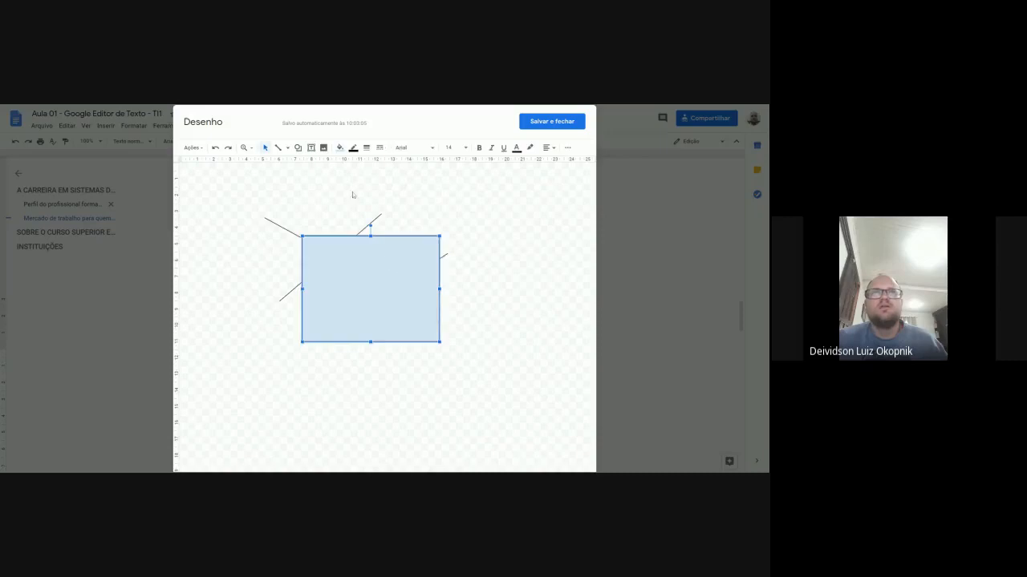
{"action": "left_click", "coordinate": [324, 148]}
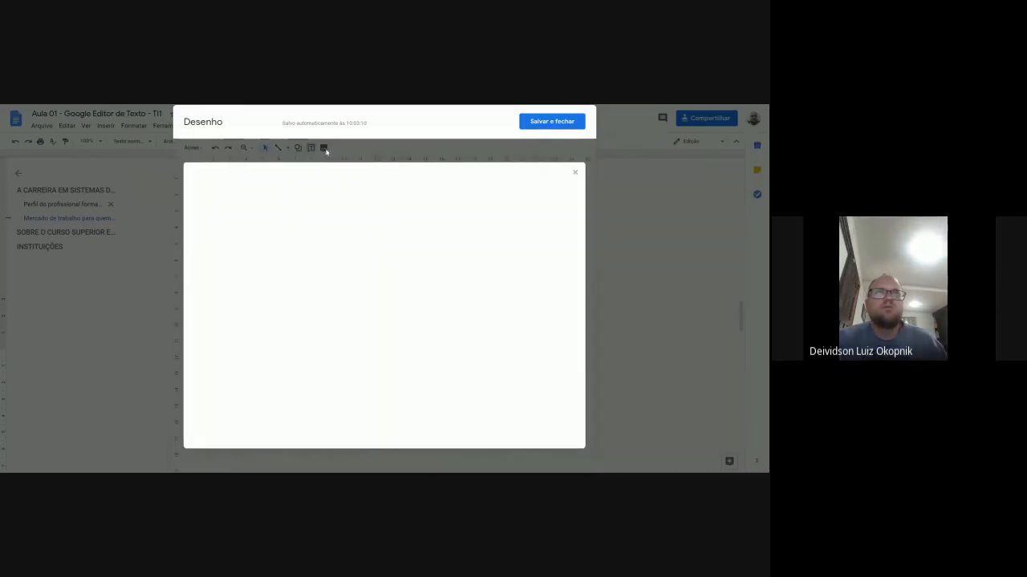
{"action": "left_click", "coordinate": [575, 173]}
Draw an ellipse about 5.4 by 4.6 cm over the rectangle's lower-right corner and save the drawing into the document.
{"action": "left_click", "coordinate": [297, 149]}
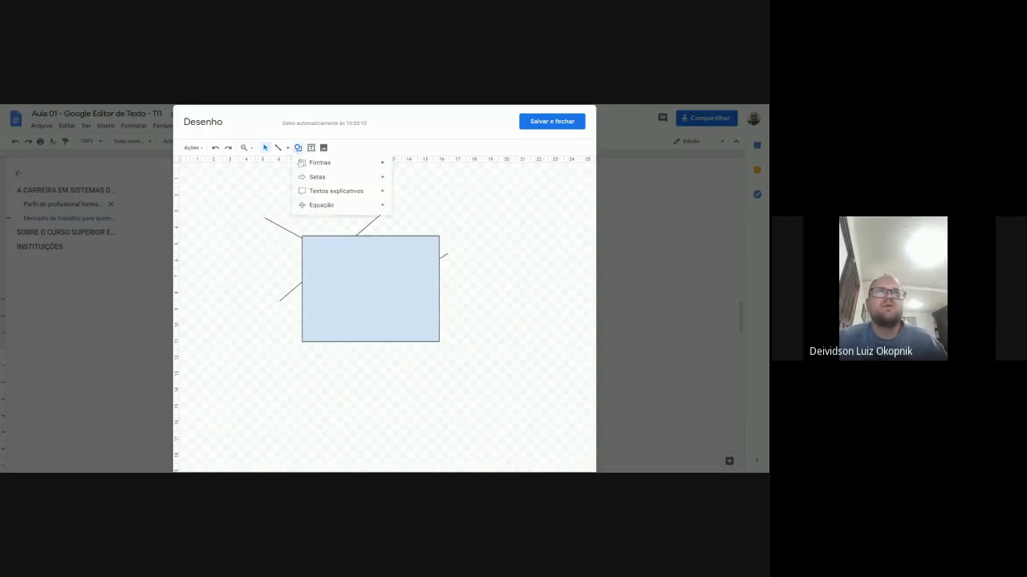
{"action": "mouse_move", "coordinate": [361, 166]}
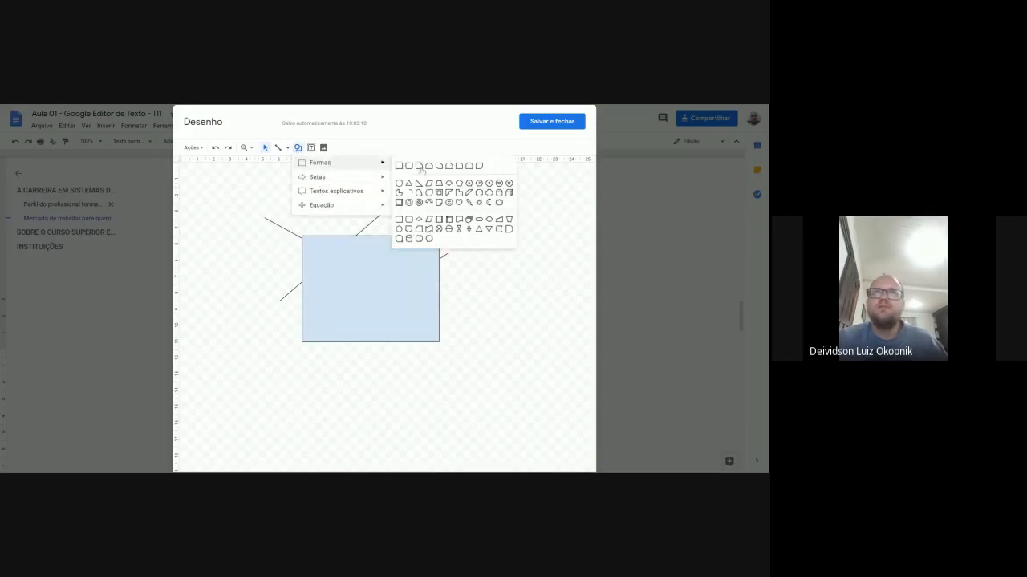
{"action": "left_click", "coordinate": [399, 184]}
{"action": "left_click_drag", "start_coordinate": [381, 302], "coordinate": [466, 373]}
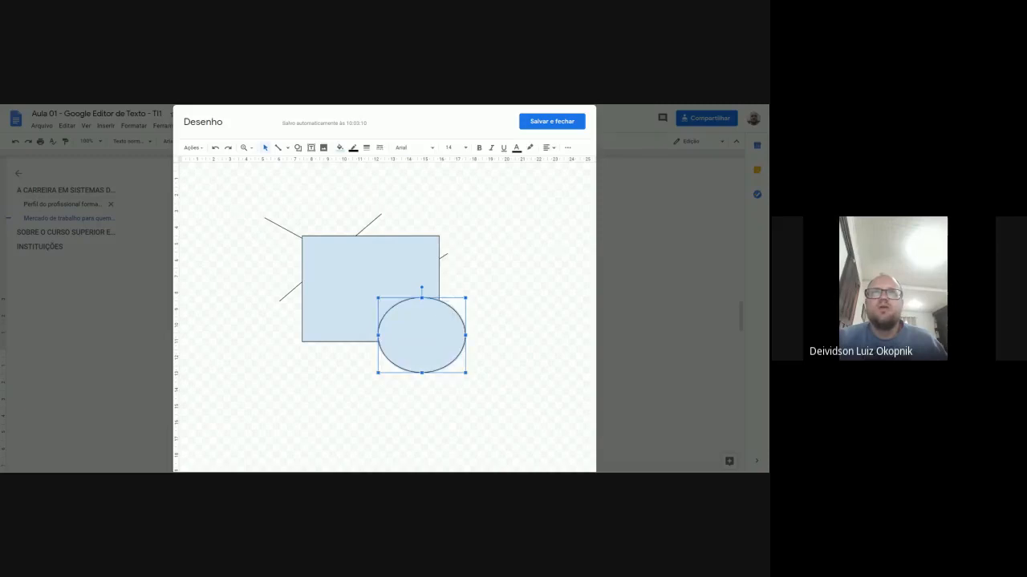
{"action": "left_click", "coordinate": [539, 125]}
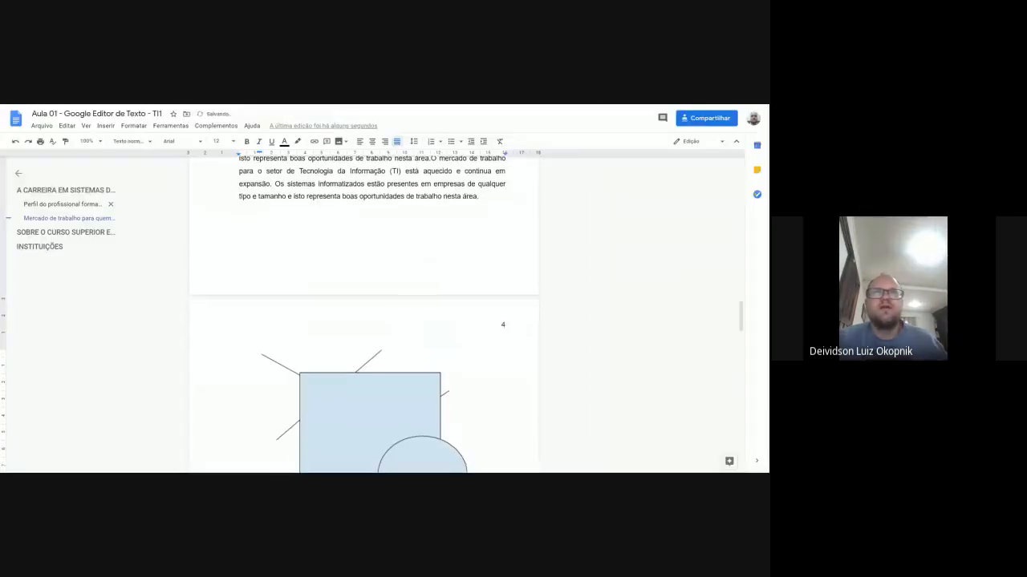
Add an empty line directly below the inserted drawing on page 4.
{"action": "scroll", "coordinate": [399, 312], "scroll_direction": "down", "scroll_amount": 2}
{"action": "left_click", "coordinate": [374, 271]}
{"action": "left_click", "coordinate": [468, 351]}
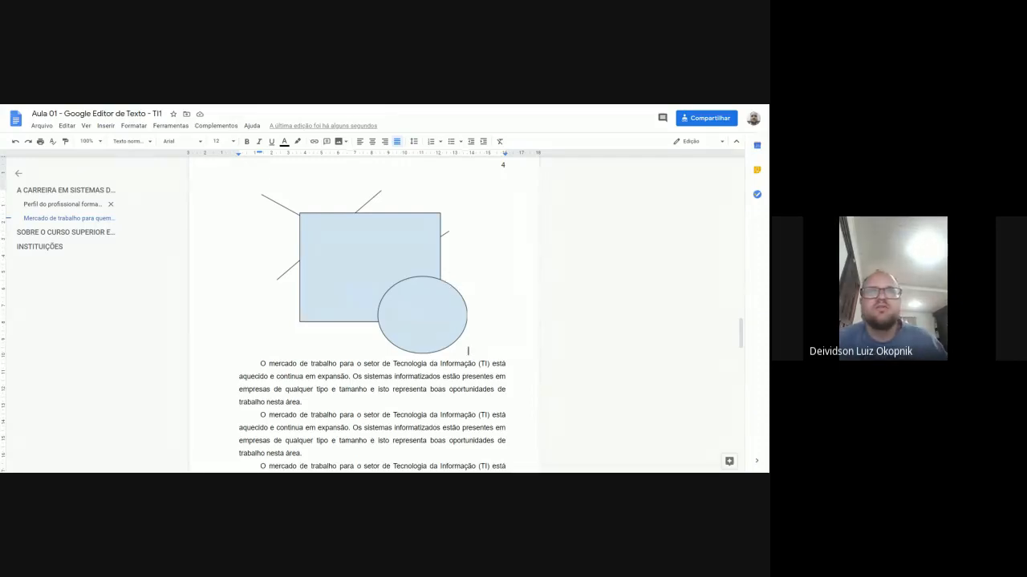
{"action": "key", "text": "Return"}
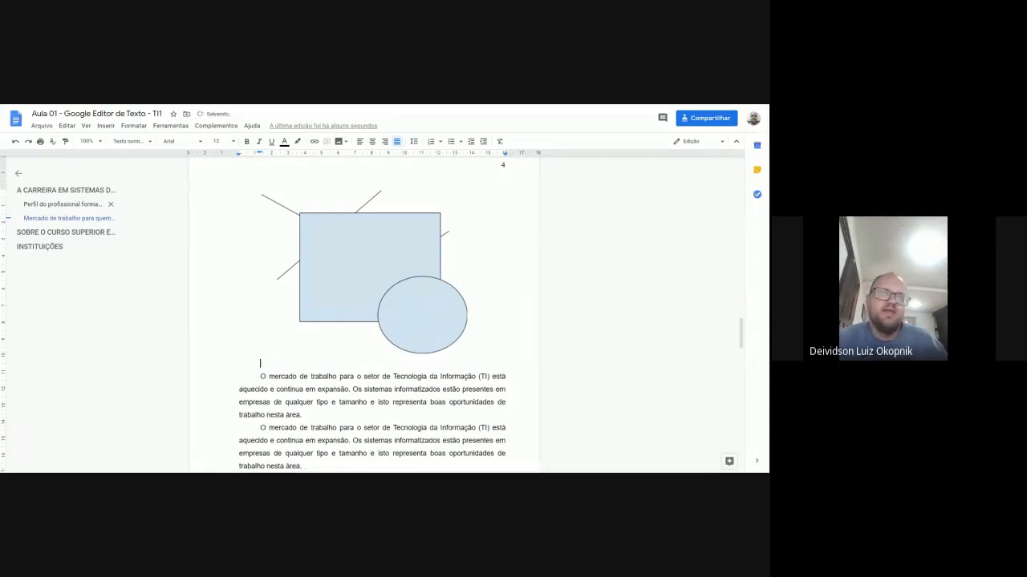
{"action": "left_click", "coordinate": [443, 350]}
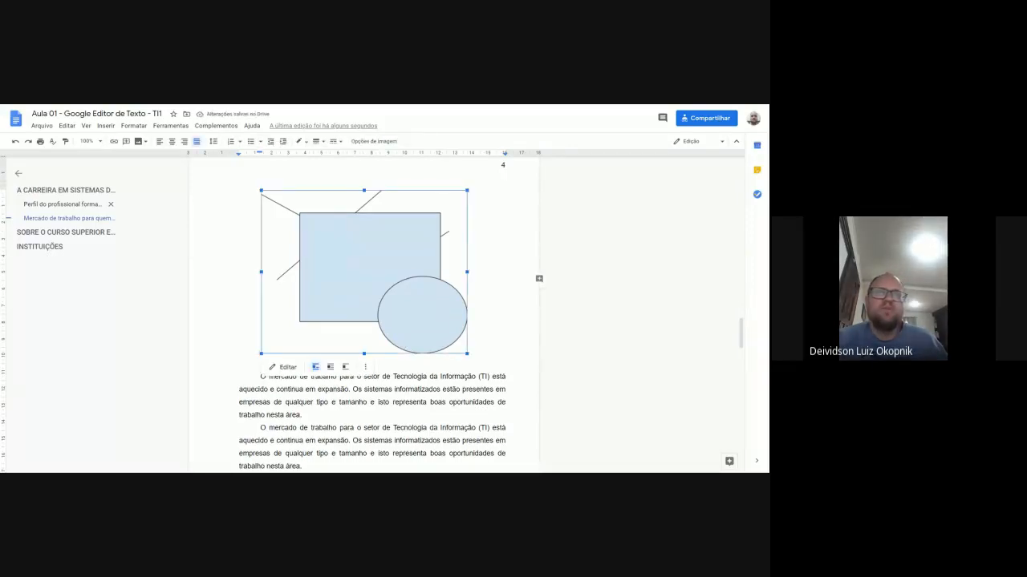
{"action": "left_click", "coordinate": [260, 364]}
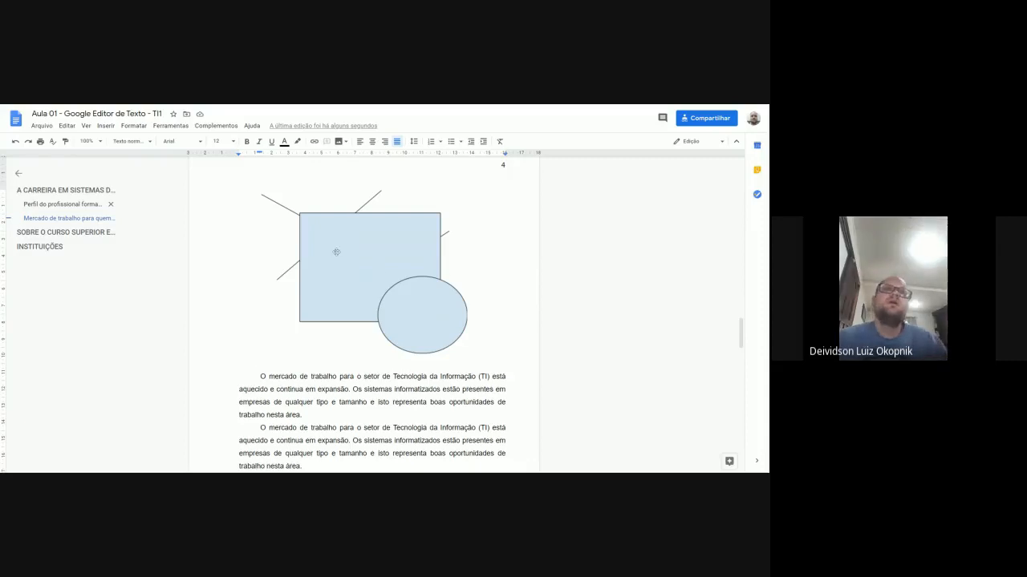
Reopen the drawing for editing, look over its available actions and tools, and save and close it without edits.
{"action": "double_click", "coordinate": [360, 277]}
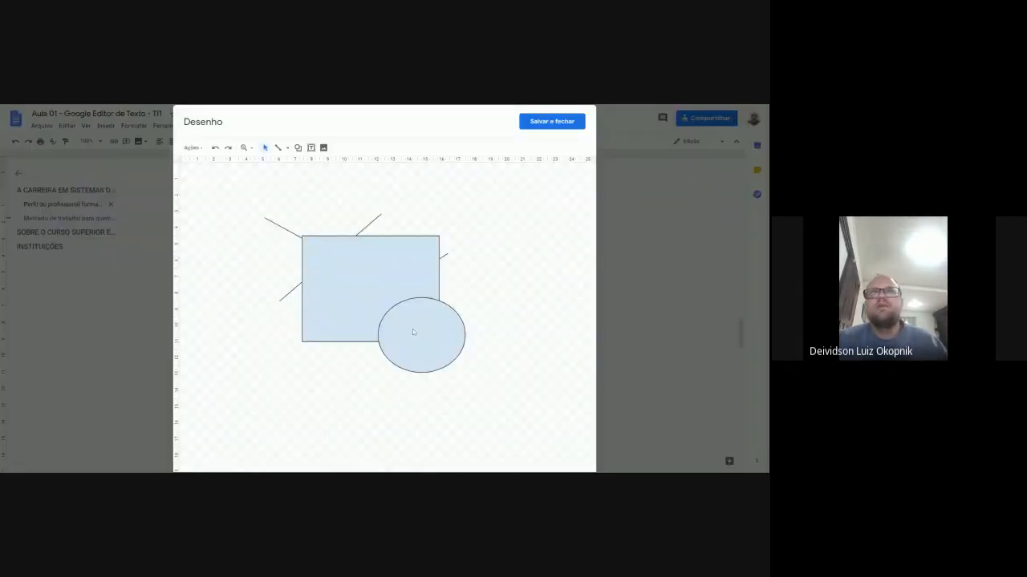
{"action": "left_click", "coordinate": [198, 149]}
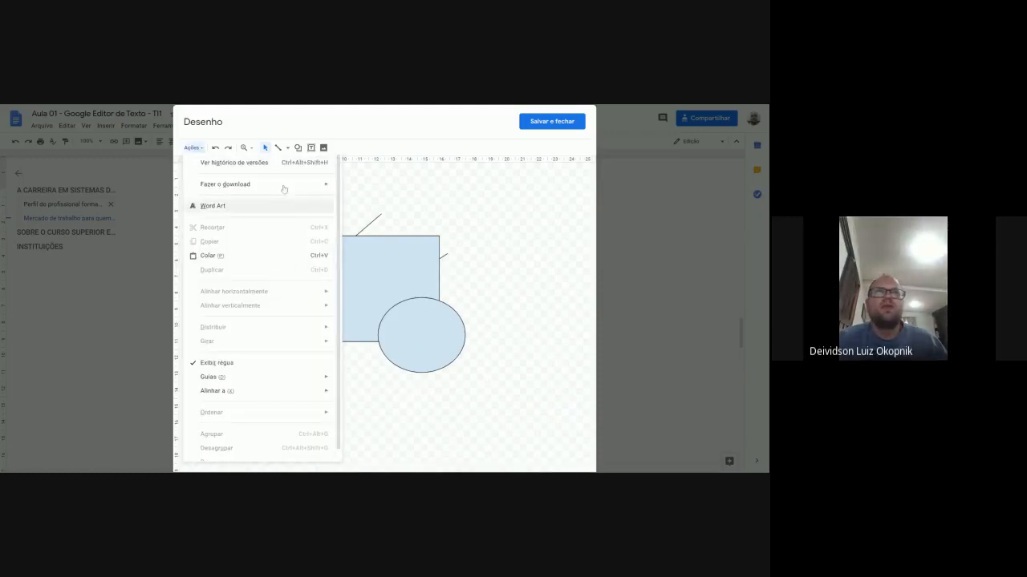
{"action": "mouse_move", "coordinate": [294, 189]}
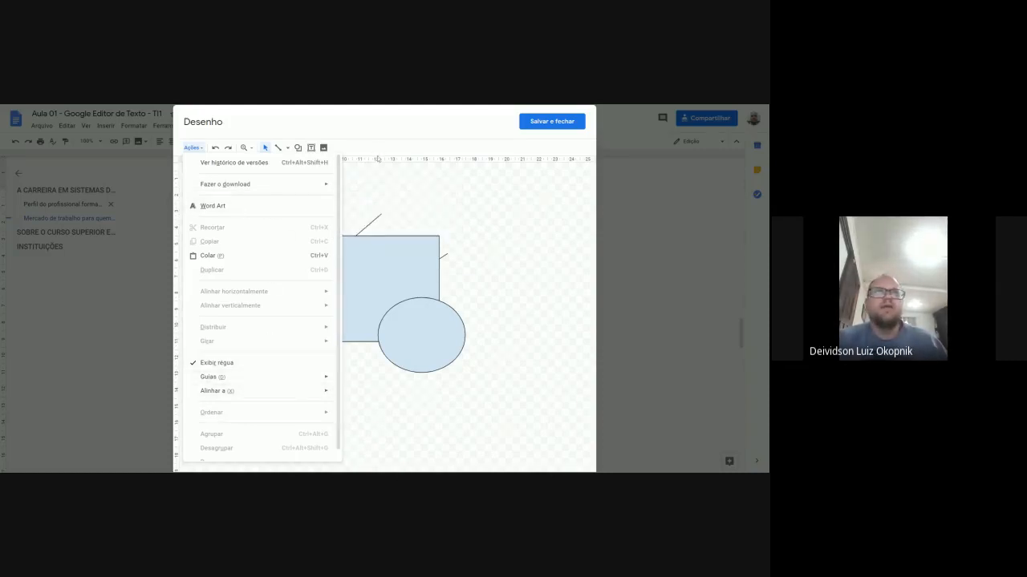
{"action": "left_click", "coordinate": [375, 175]}
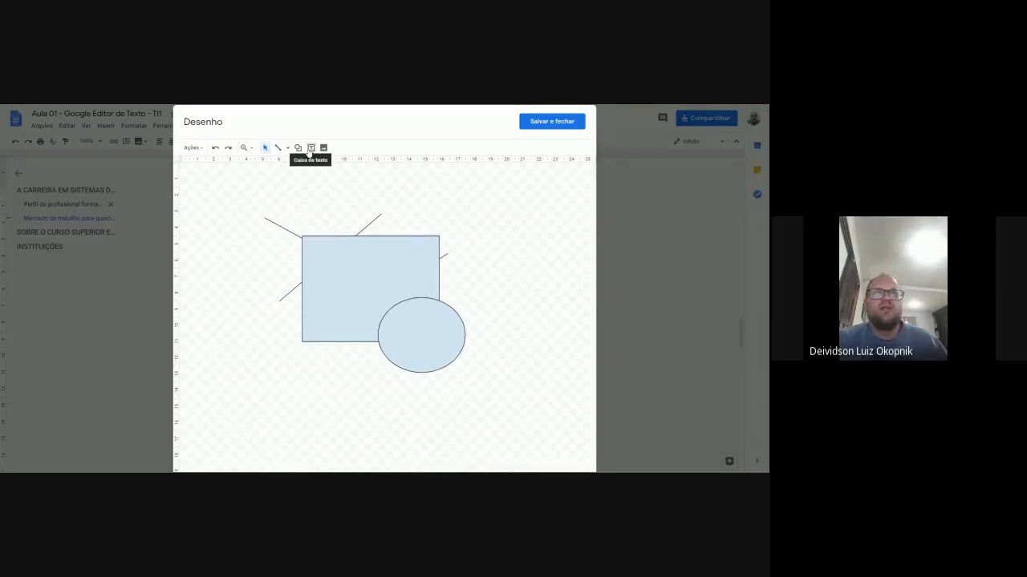
{"action": "left_click", "coordinate": [550, 123]}
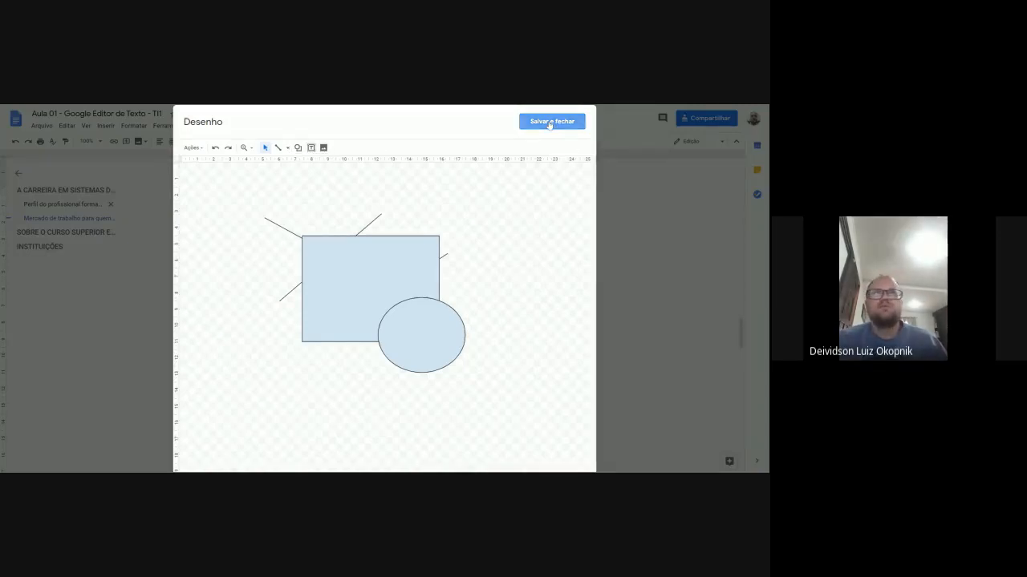
{"action": "left_click", "coordinate": [490, 319]}
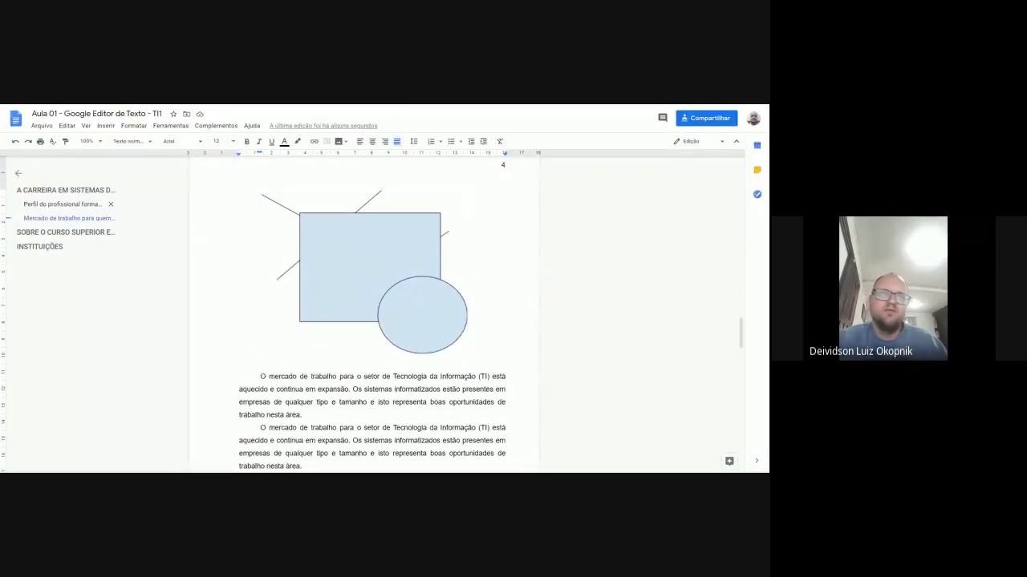
Enter the caption "Figura 02 - Gráfico Bola e Retângulo" on the empty line below the drawing.
{"action": "left_click", "coordinate": [377, 276]}
{"action": "left_click", "coordinate": [260, 364]}
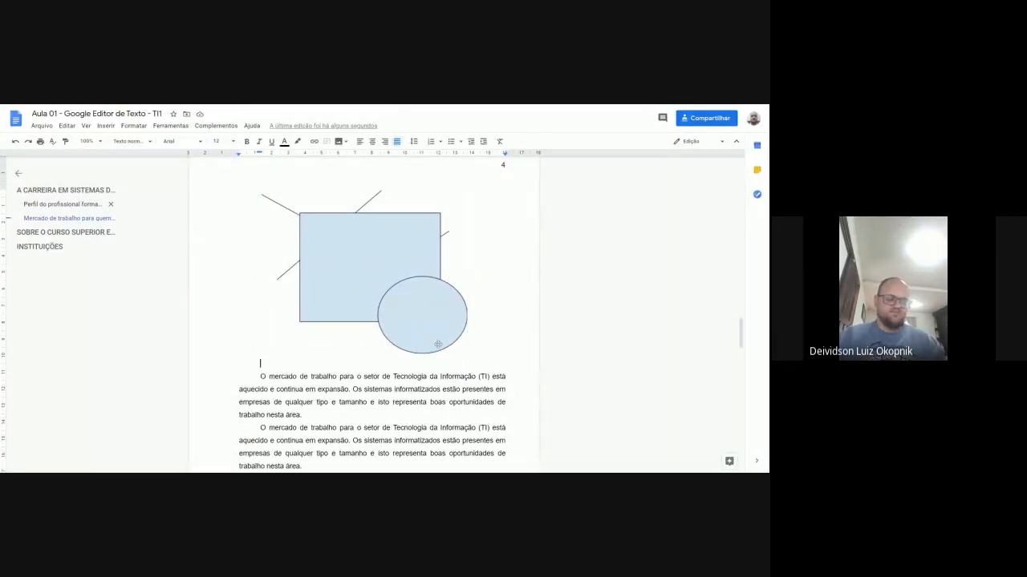
{"action": "type", "text": "Figura 0"}
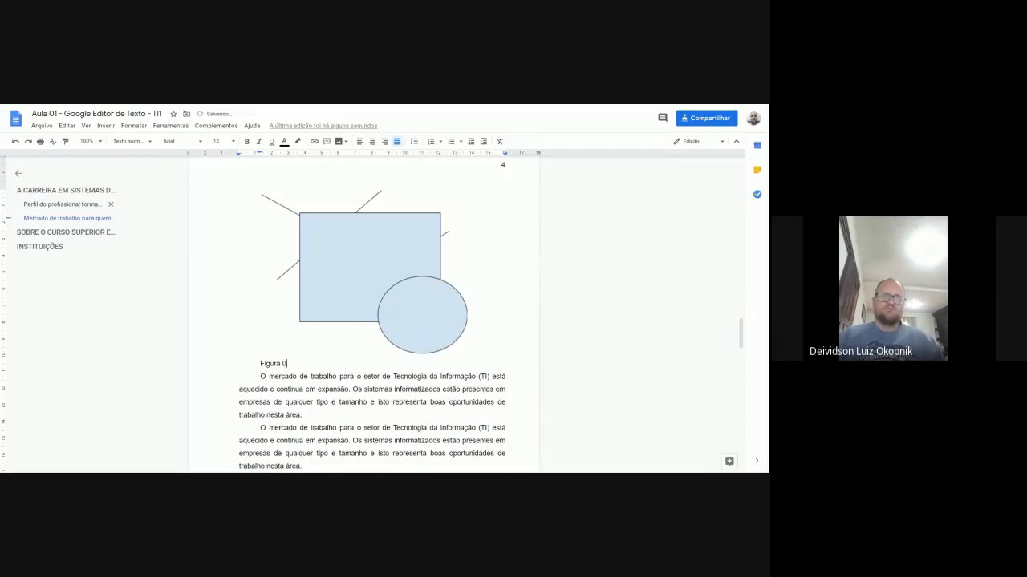
{"action": "type", "text": "2 - Gr"}
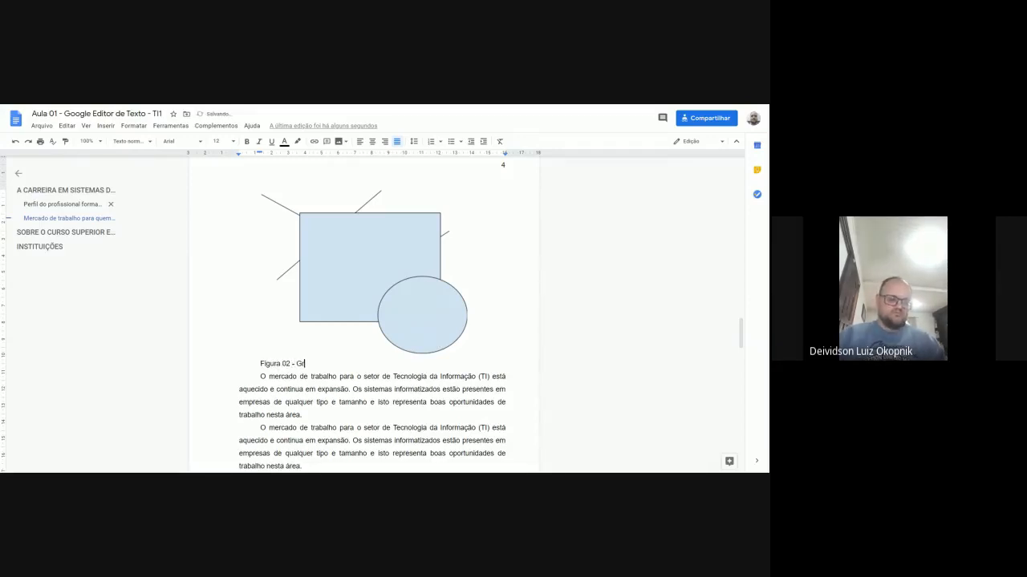
{"action": "type", "text": "áfico Bi"}
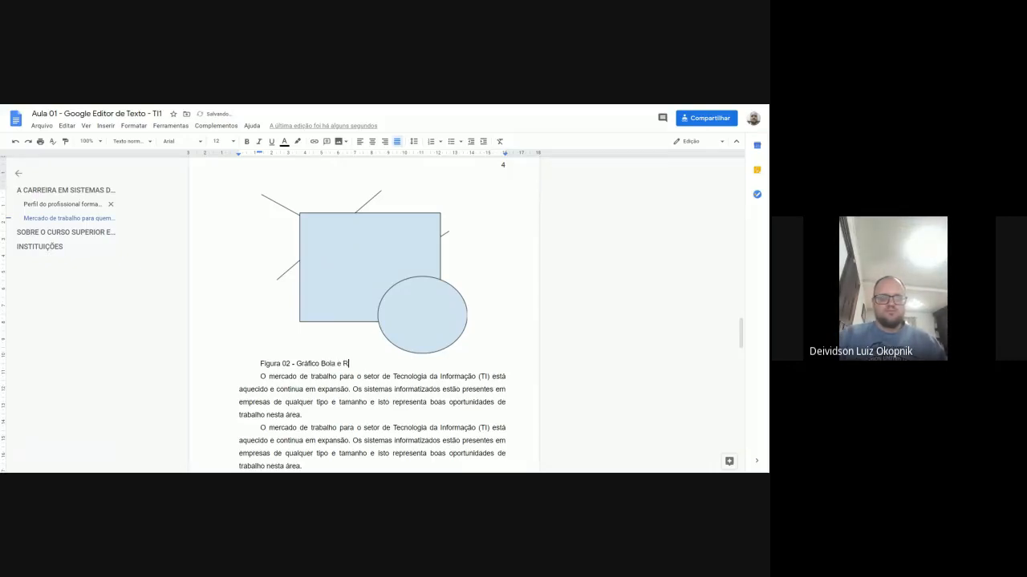
{"action": "type", "text": "la e Retângu"}
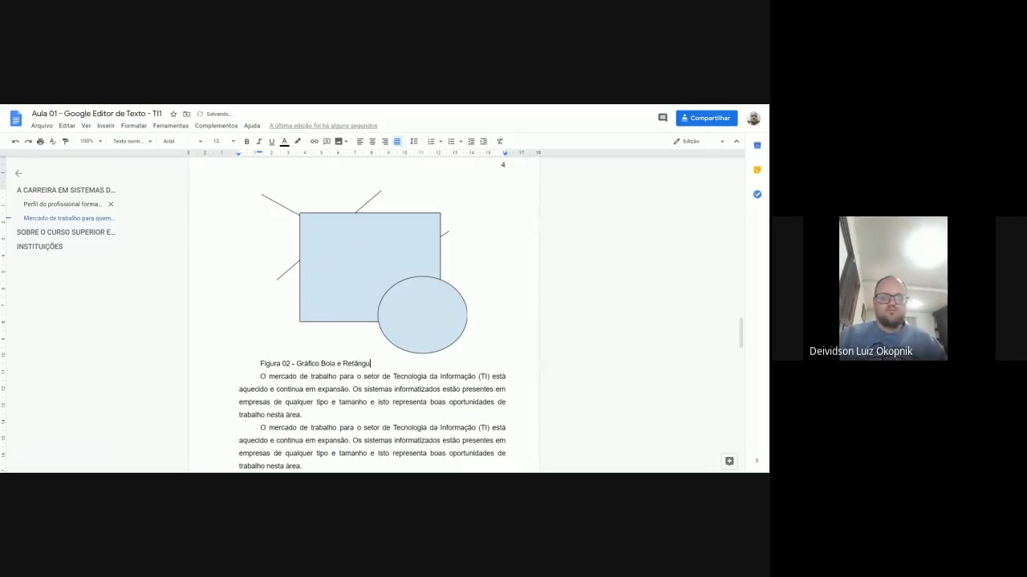
{"action": "type", "text": "o"}
{"action": "type", "text": "o"}
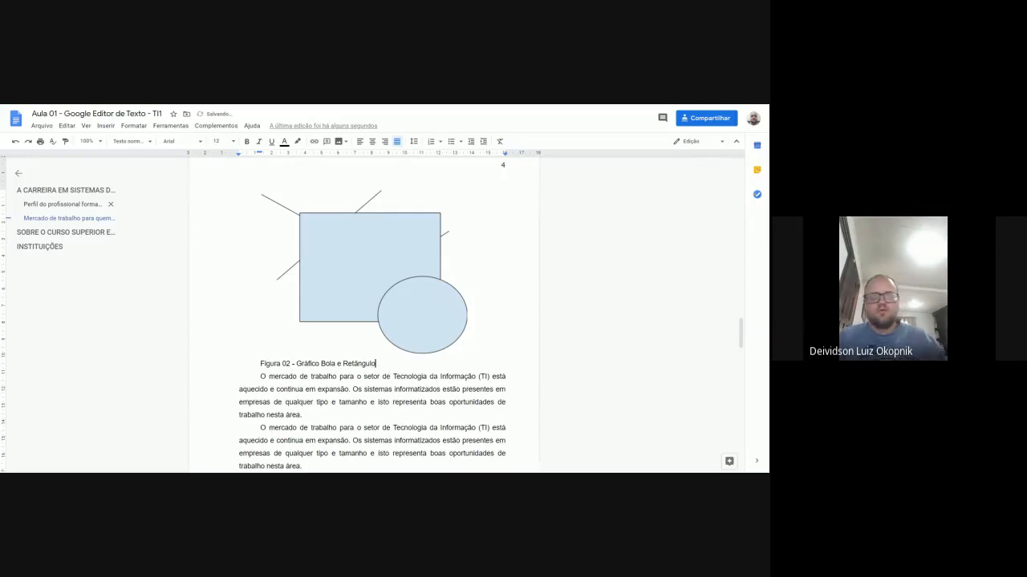
Add an empty line below the "Figura 02 - Gráfico Bola e Retângulo" caption and format the caption as bold 10 pt.
{"action": "key", "text": "Return"}
{"action": "key", "text": "shift+Up"}
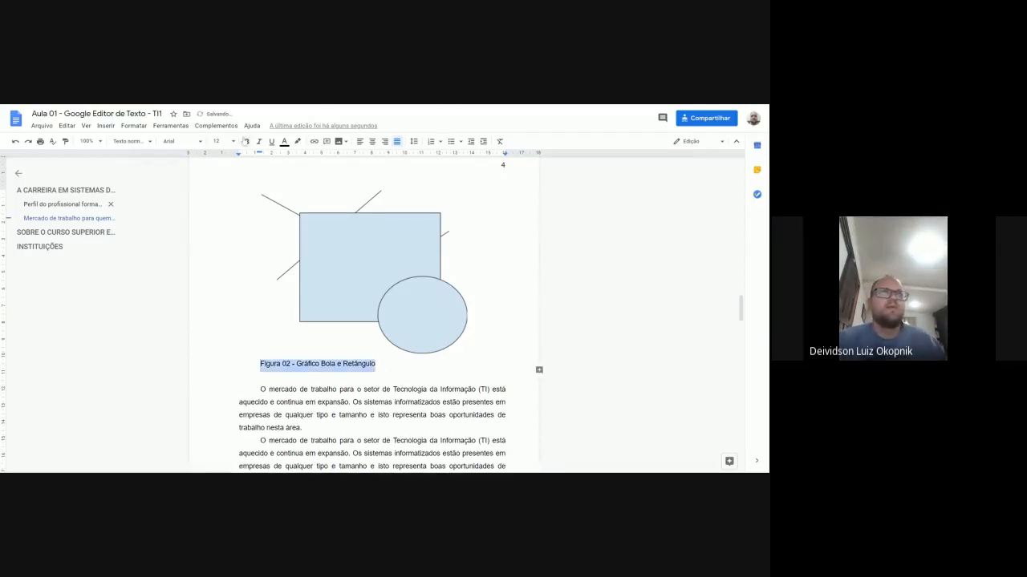
{"action": "left_click", "coordinate": [218, 141]}
{"action": "type", "text": "10"}
{"action": "key", "text": "Return"}
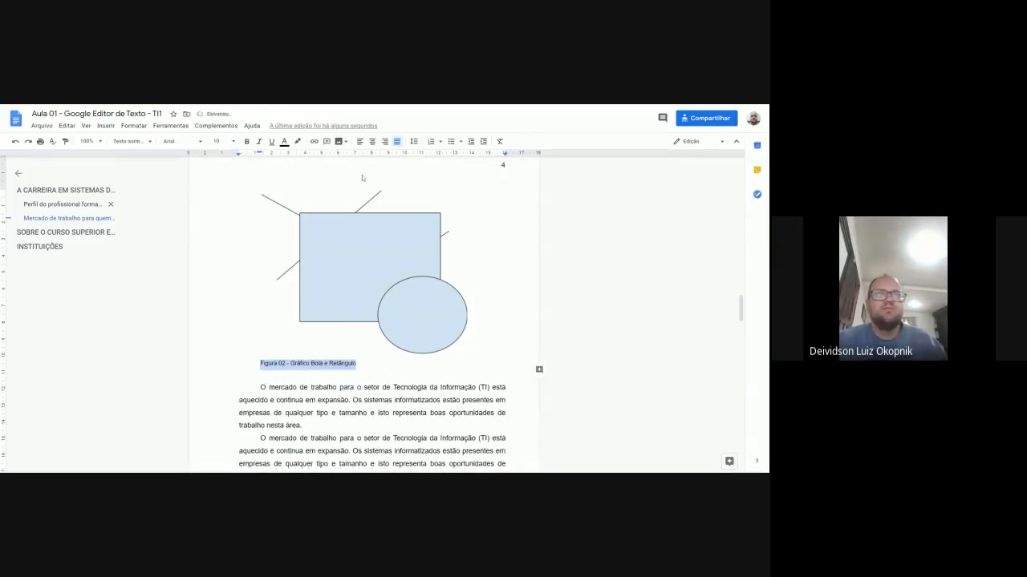
{"action": "left_click", "coordinate": [247, 142]}
{"action": "left_click", "coordinate": [385, 364]}
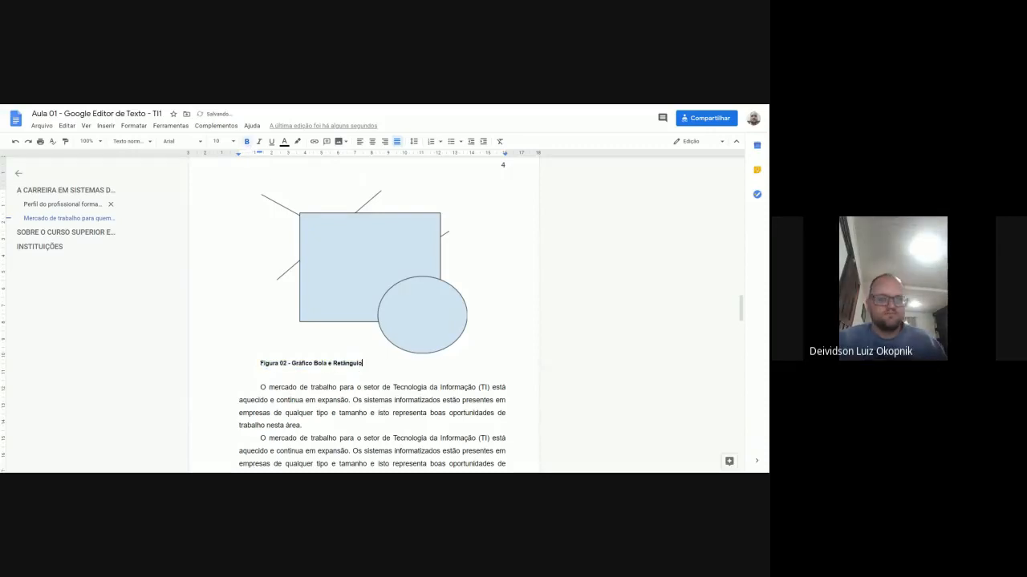
Add the source line "Fonte: O Autor" directly below the drawing's caption.
{"action": "key", "text": "Return"}
{"action": "type", "text": "Fonte: "}
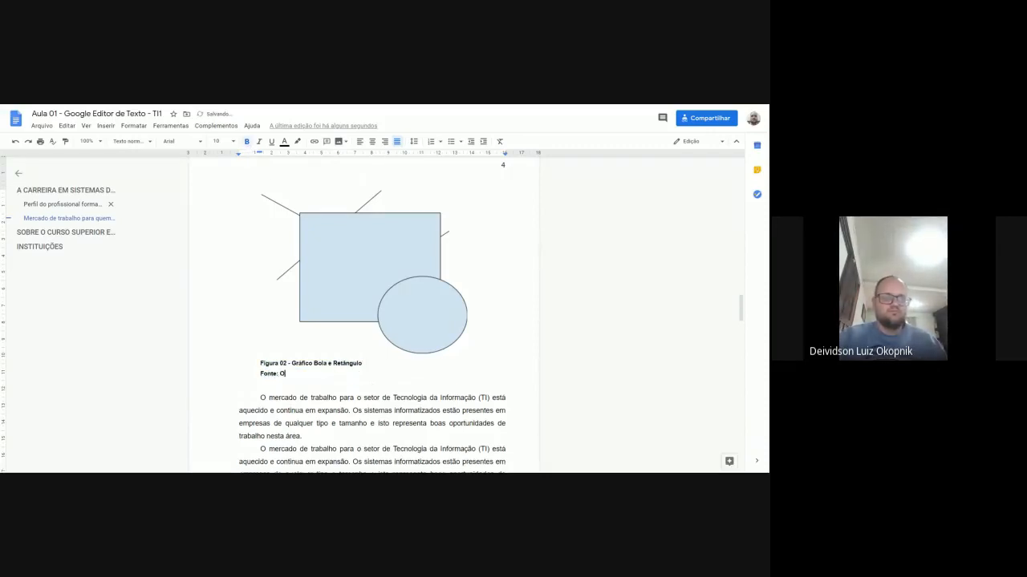
{"action": "type", "text": "O Autor"}
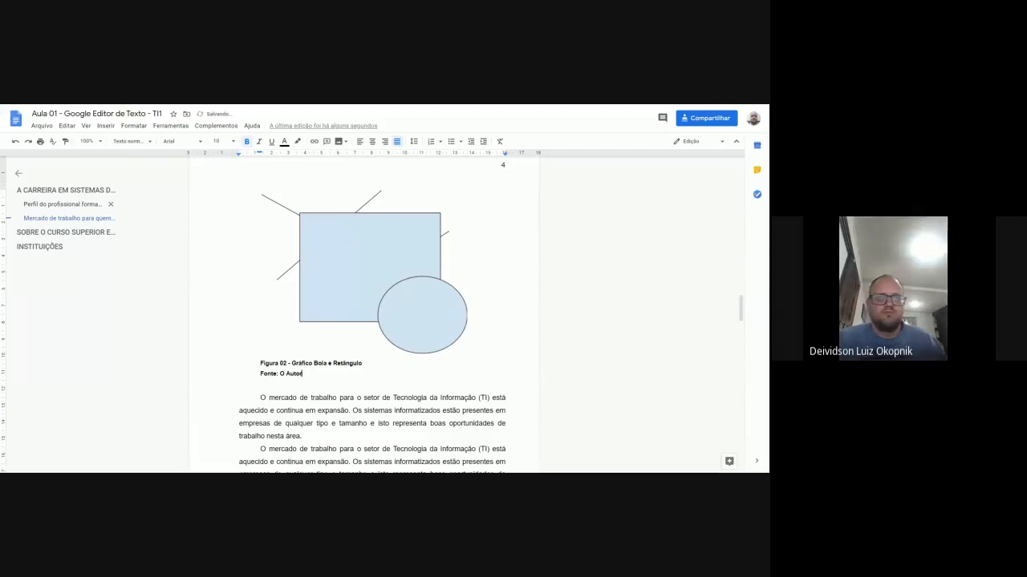
Set the line spacing of the drawing's caption and source line to single (Simples).
{"action": "key", "text": "shift+Home"}
{"action": "key", "text": "shift+Up"}
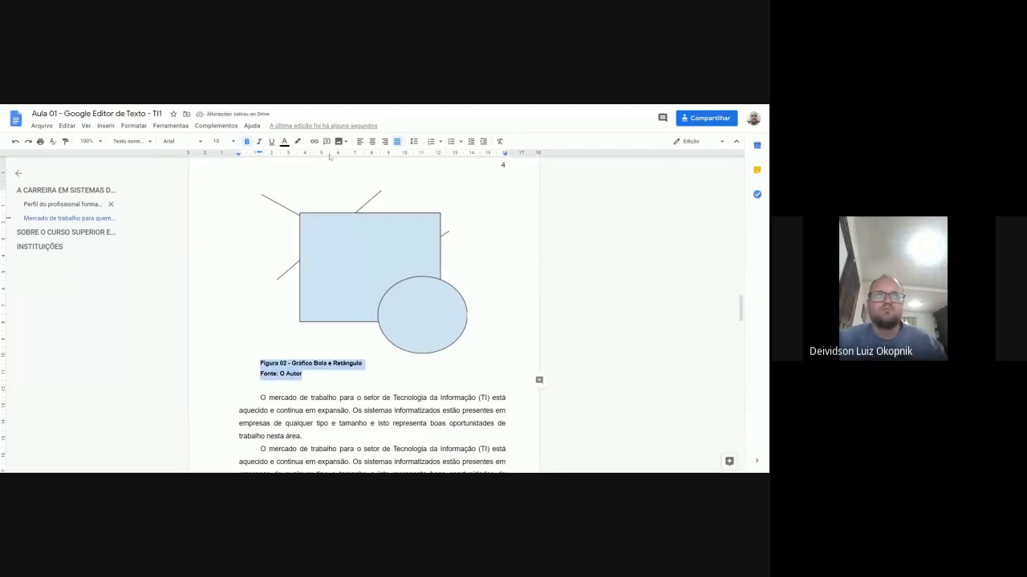
{"action": "left_click", "coordinate": [411, 142]}
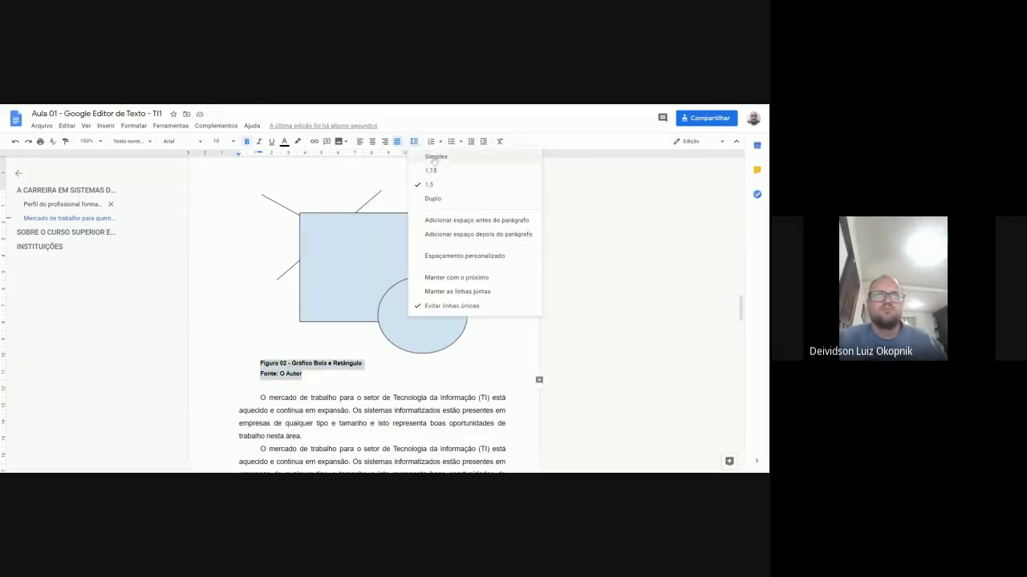
{"action": "left_click", "coordinate": [436, 157]}
{"action": "left_click", "coordinate": [261, 378]}
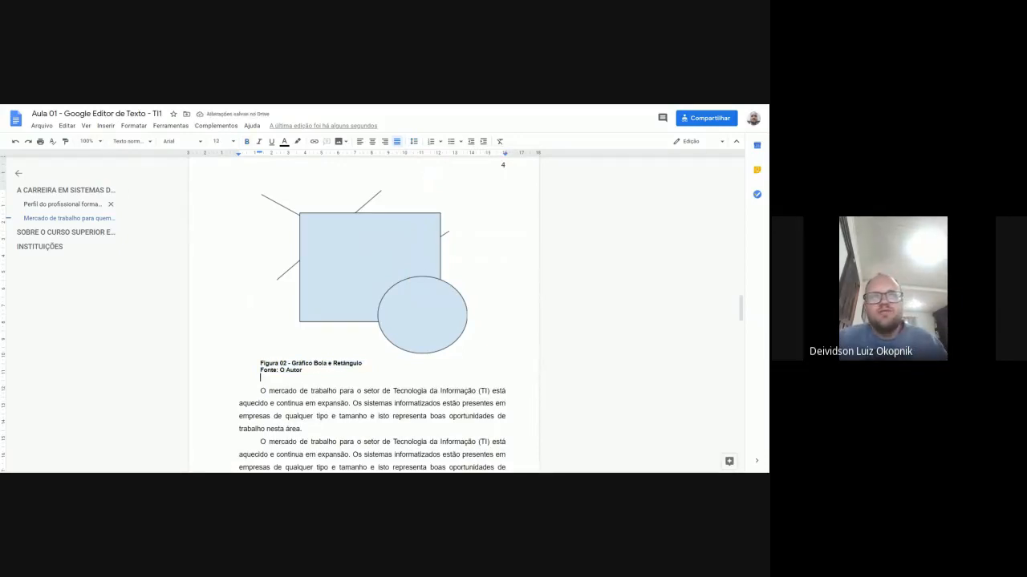
Select the drawing's caption and source line and look over the available paragraph styles and style options.
{"action": "key", "text": "shift+Up"}
{"action": "key", "text": "shift+Up"}
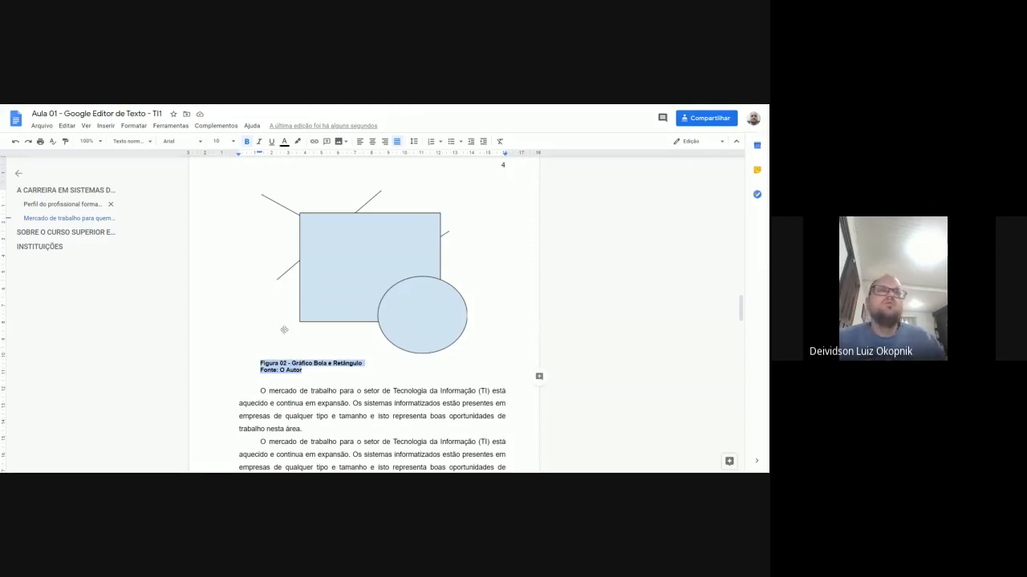
{"action": "left_click", "coordinate": [150, 142]}
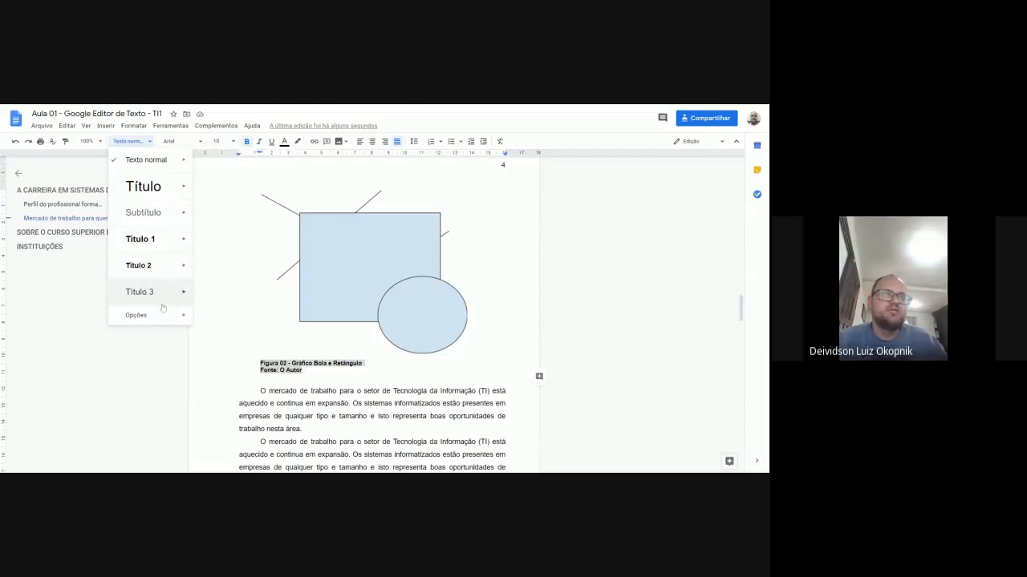
{"action": "mouse_move", "coordinate": [168, 213]}
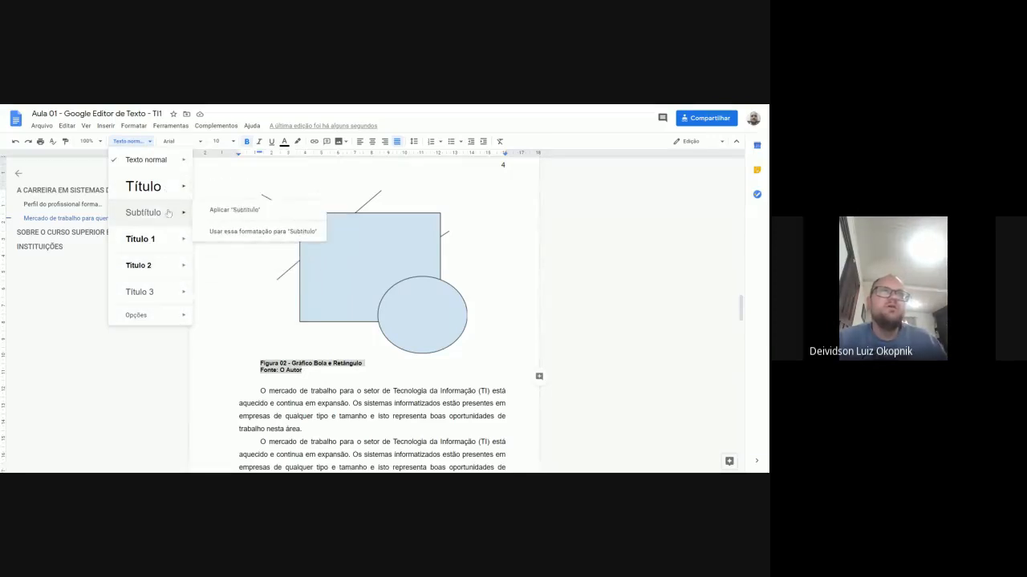
{"action": "mouse_move", "coordinate": [149, 319]}
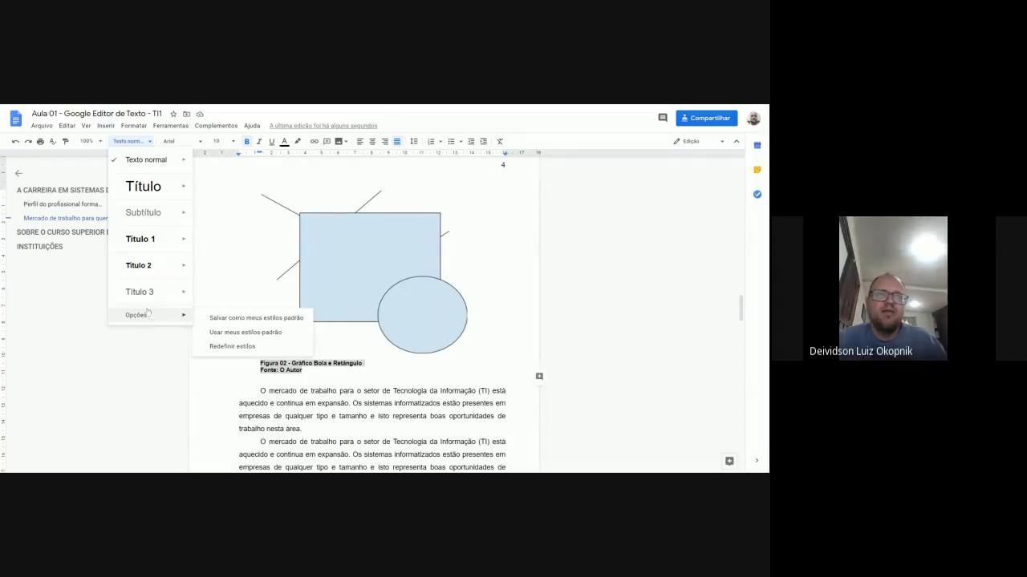
{"action": "mouse_move", "coordinate": [153, 243]}
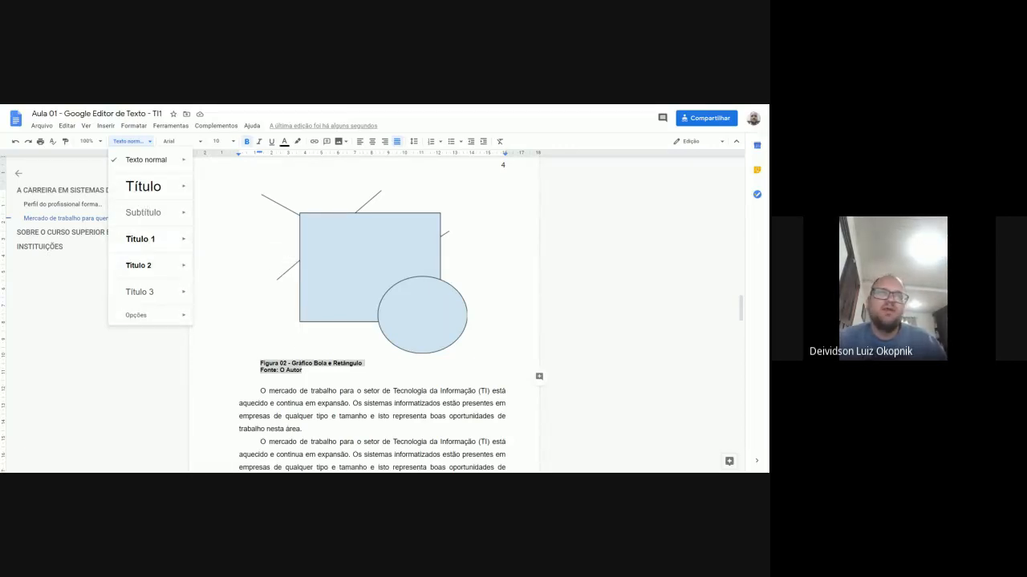
{"action": "key", "text": "Escape"}
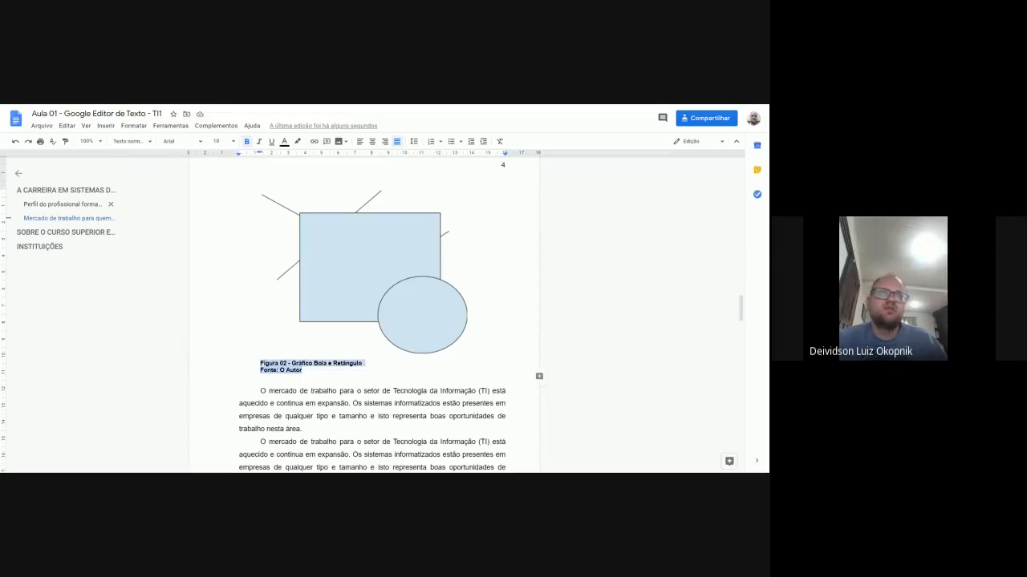
Try resetting the document's styles and using the default styles, restoring the previous styles after each attempt.
{"action": "left_click", "coordinate": [132, 142]}
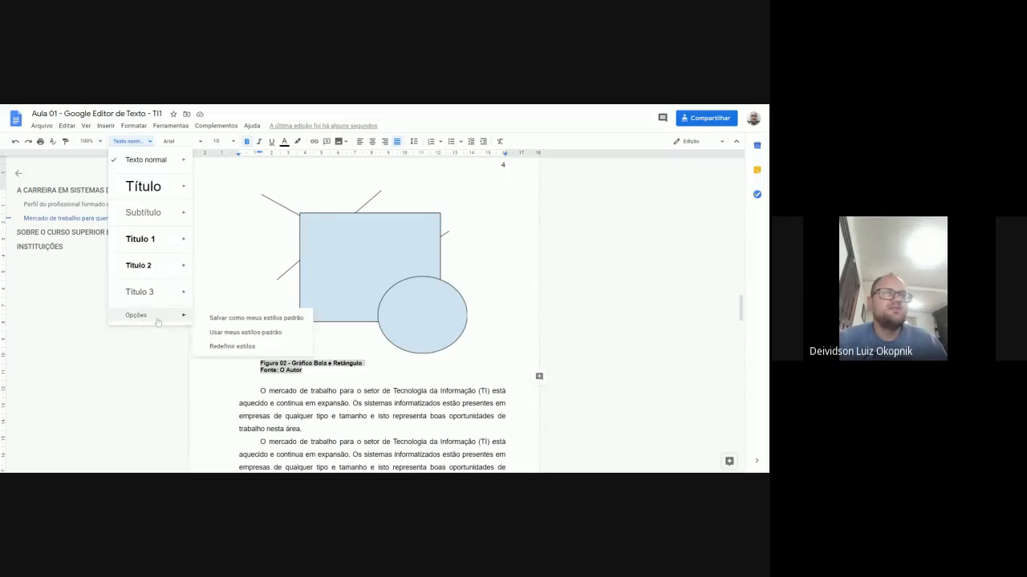
{"action": "left_click", "coordinate": [234, 347]}
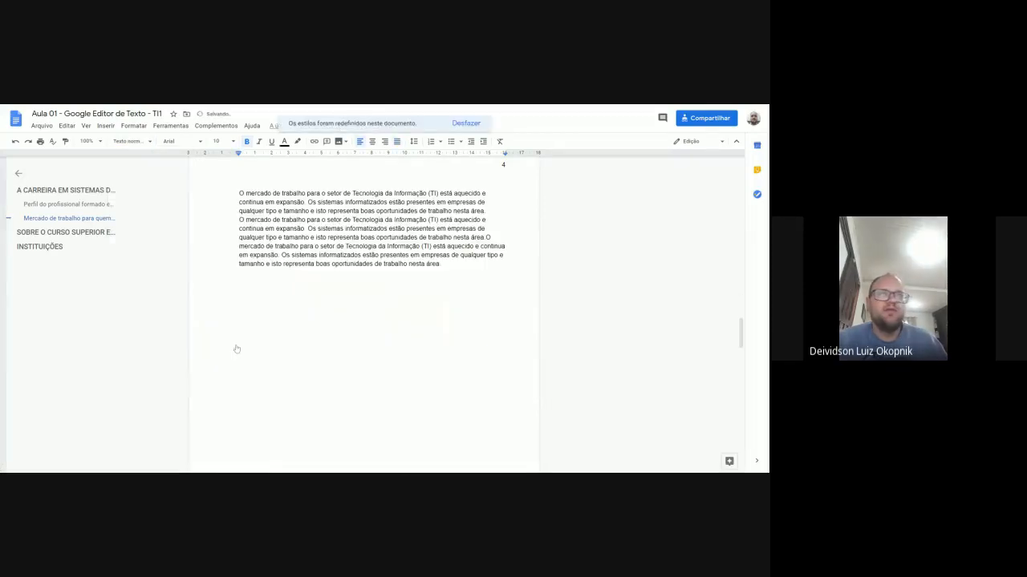
{"action": "left_click", "coordinate": [466, 123]}
{"action": "left_click", "coordinate": [131, 141]}
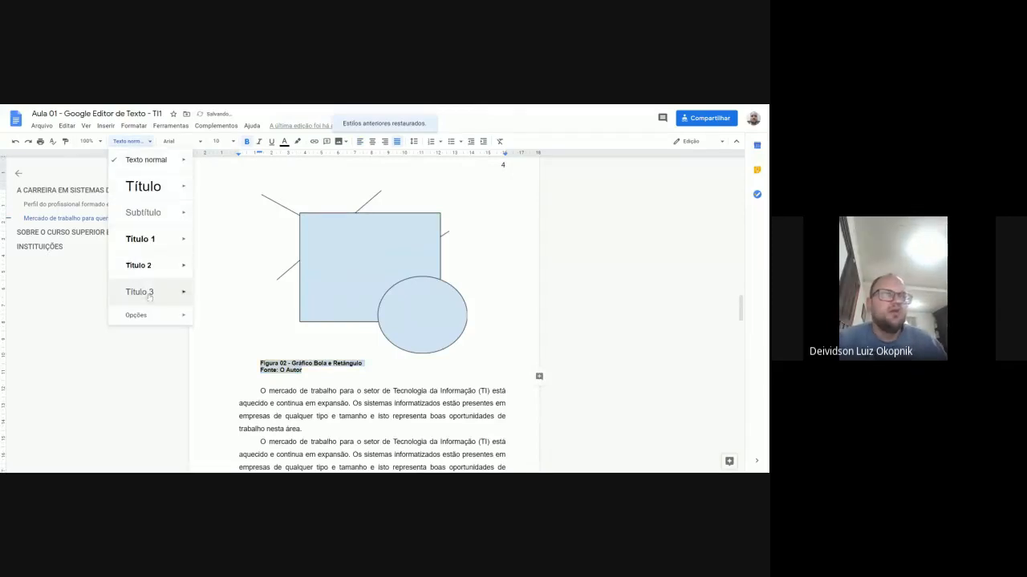
{"action": "mouse_move", "coordinate": [183, 315]}
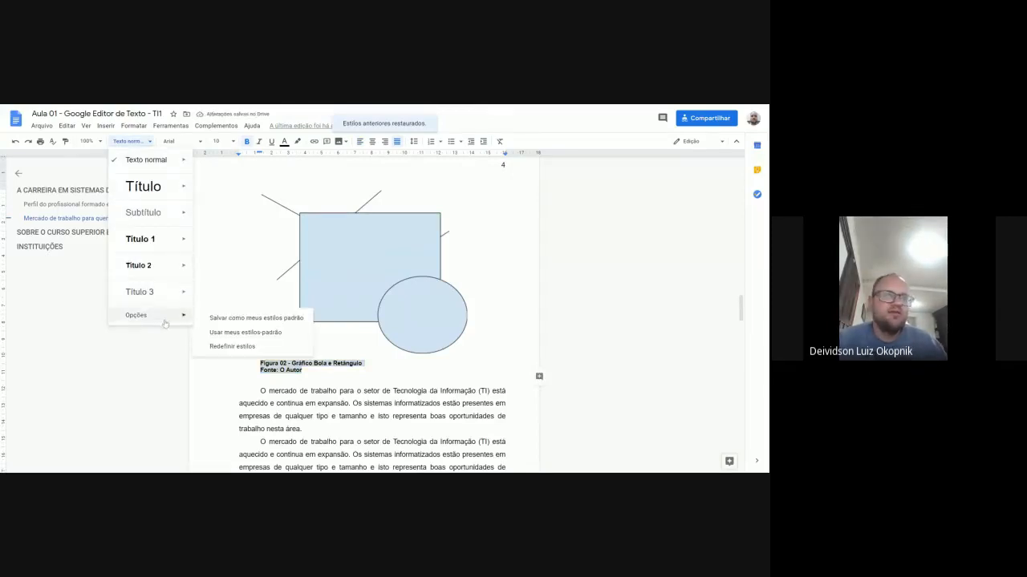
{"action": "left_click", "coordinate": [232, 333]}
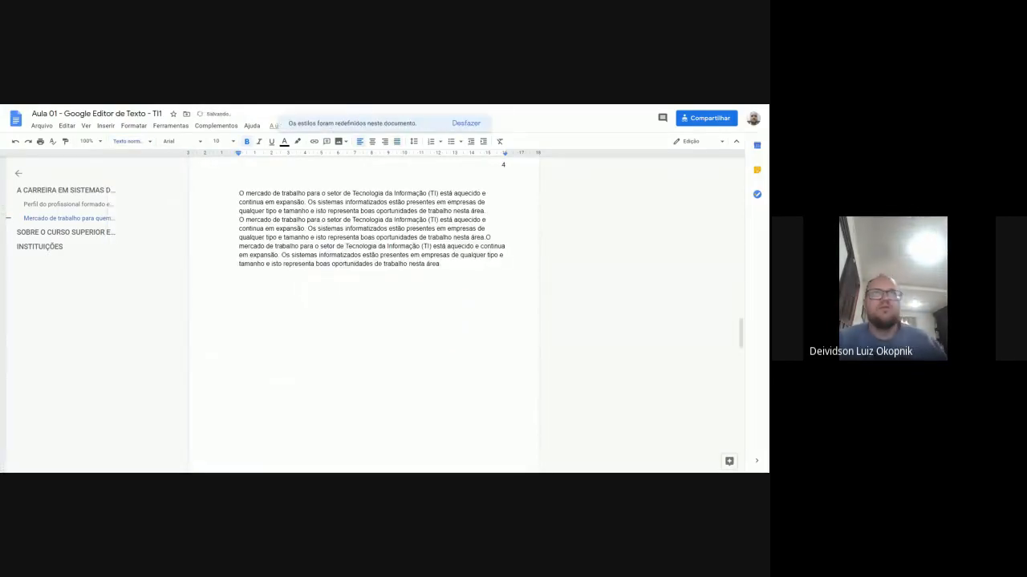
{"action": "left_click", "coordinate": [457, 124]}
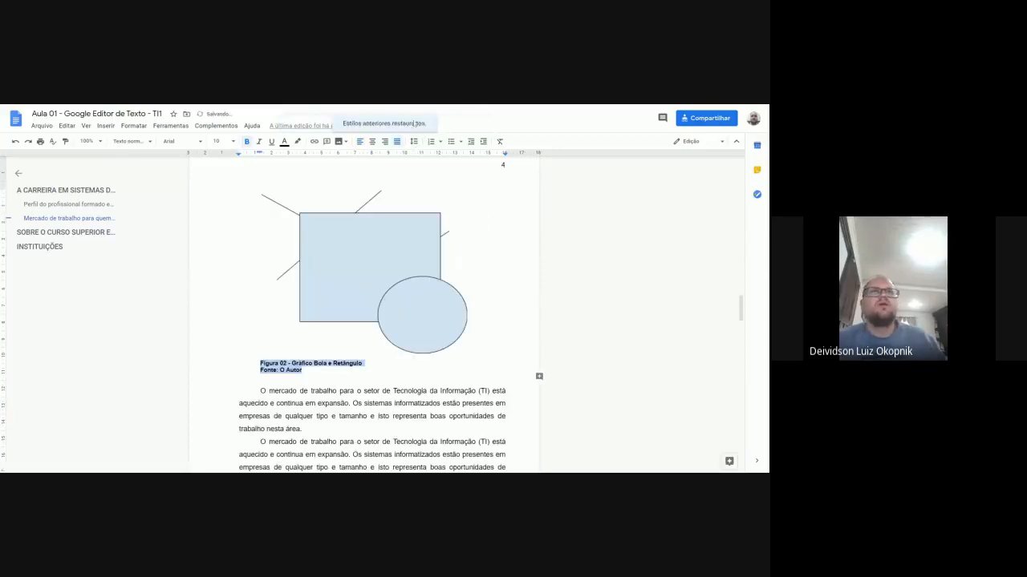
Check the paragraph style list and its options again for a caption style, and leave without applying any.
{"action": "left_click", "coordinate": [127, 141]}
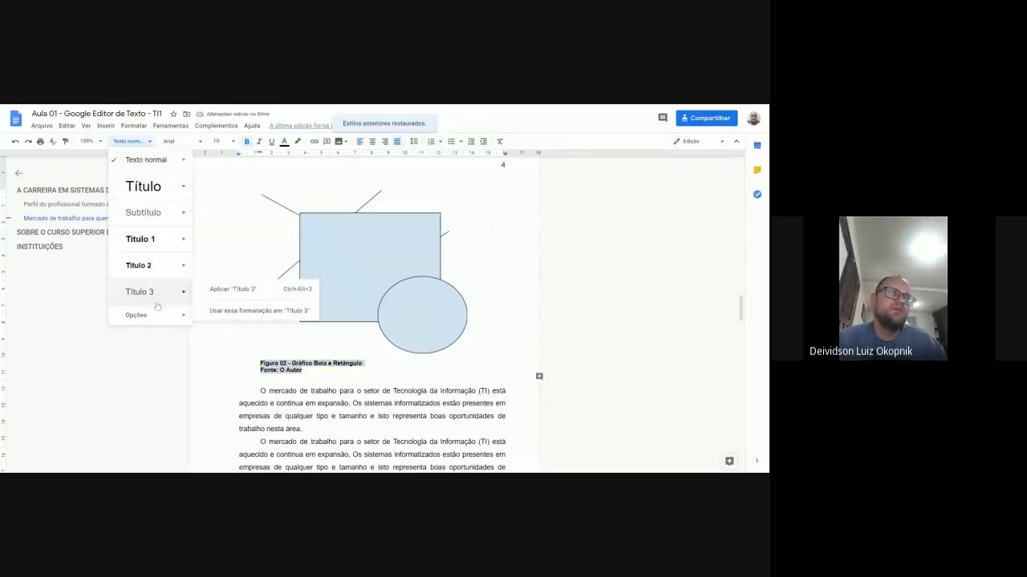
{"action": "mouse_move", "coordinate": [162, 322]}
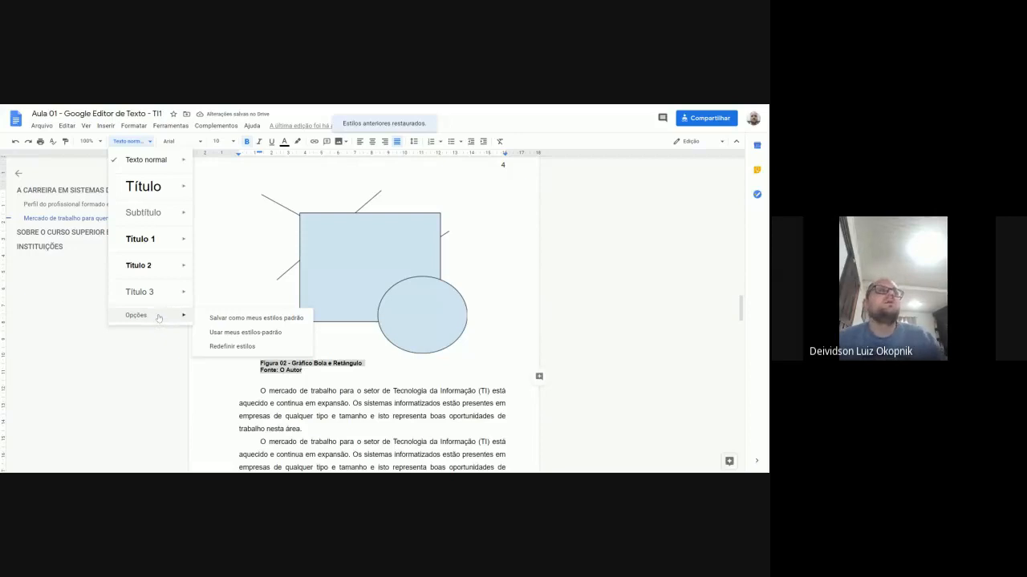
{"action": "mouse_move", "coordinate": [156, 261]}
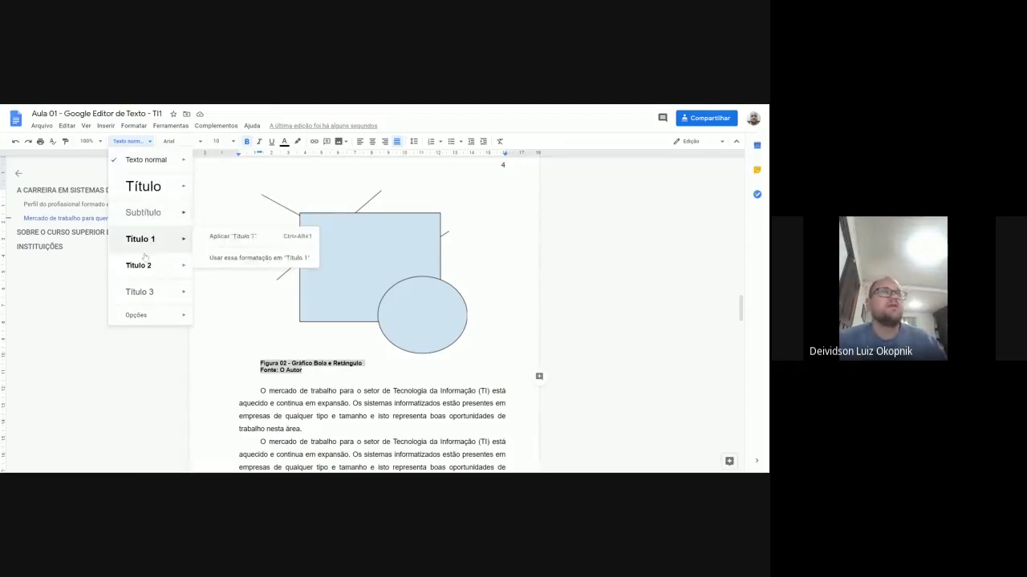
{"action": "mouse_move", "coordinate": [156, 167]}
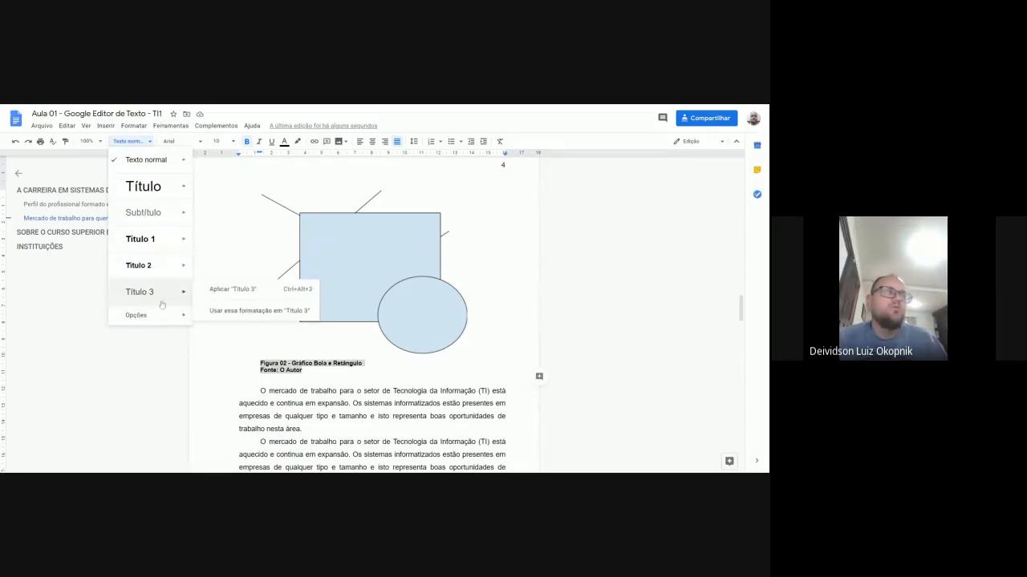
{"action": "left_click", "coordinate": [262, 390]}
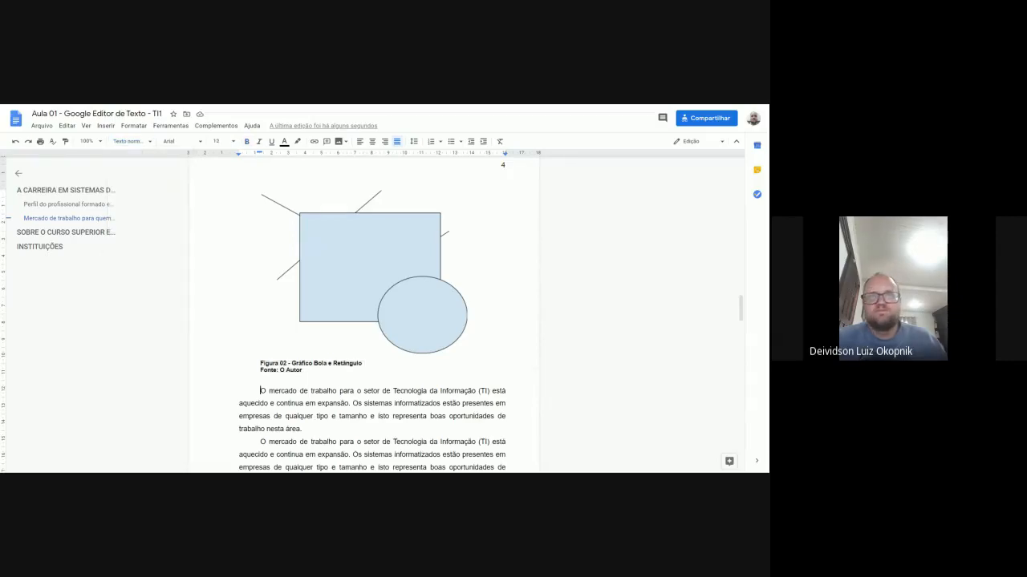
Review the document's pages from the drawing on page 4 back to the first heading on page 1.
{"action": "scroll", "coordinate": [364, 321], "scroll_direction": "down", "scroll_amount": 15}
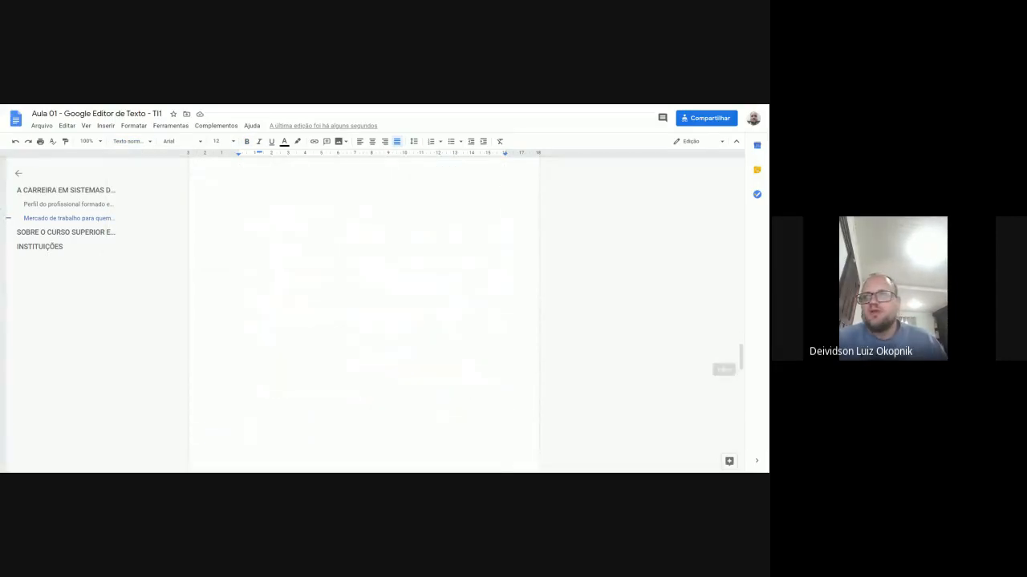
{"action": "scroll", "coordinate": [307, 337], "scroll_direction": "up", "scroll_amount": 10}
{"action": "scroll", "coordinate": [307, 338], "scroll_direction": "up", "scroll_amount": 10}
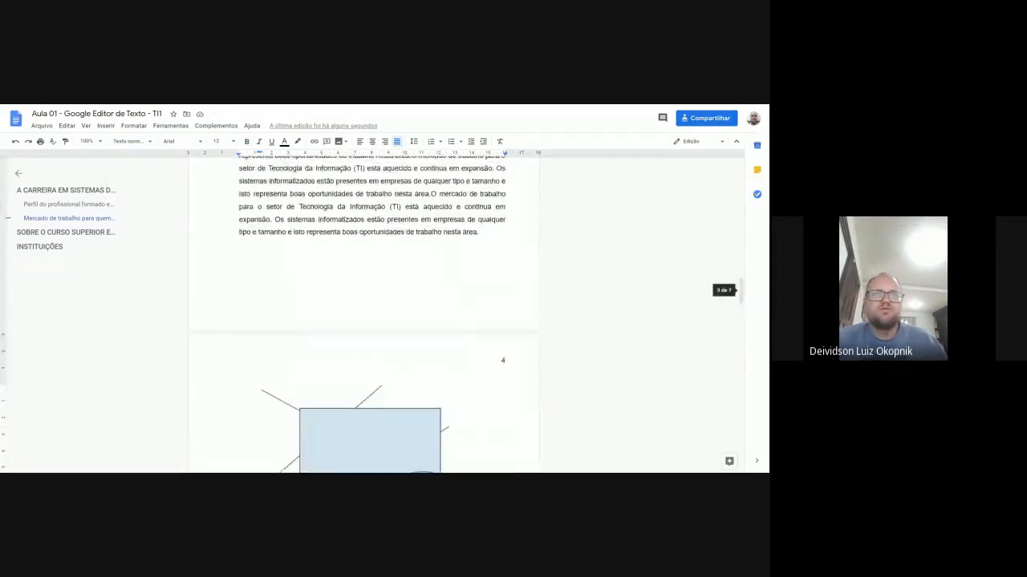
{"action": "scroll", "coordinate": [364, 313], "scroll_direction": "up", "scroll_amount": 10}
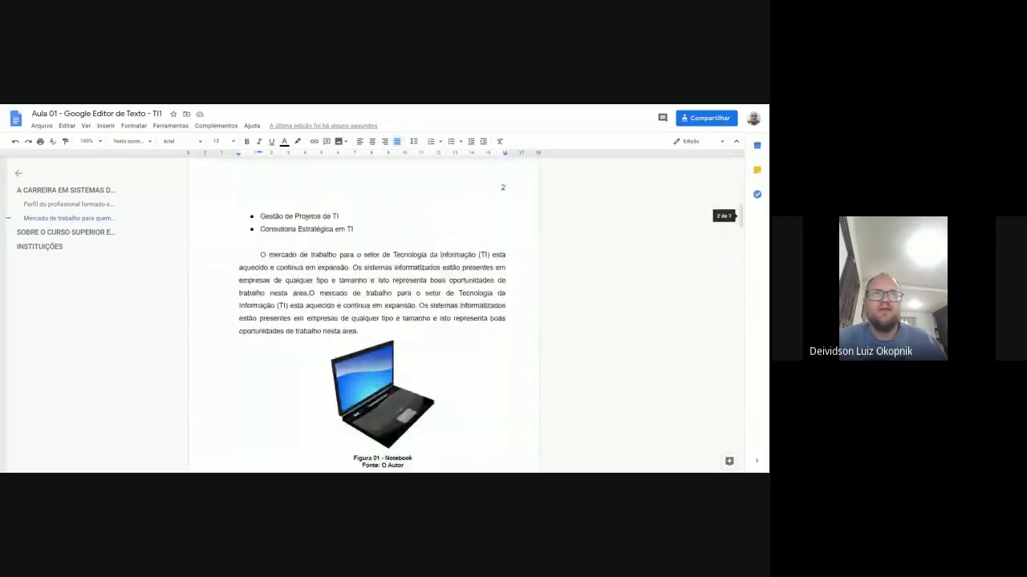
{"action": "scroll", "coordinate": [364, 312], "scroll_direction": "up", "scroll_amount": 3}
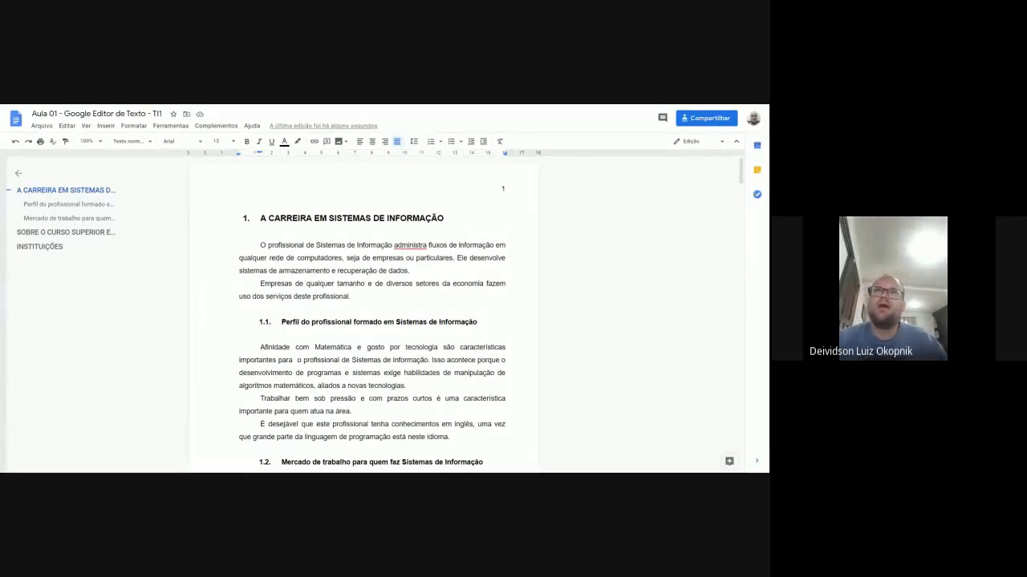
Examine the notebook image on page 2 with its caption "Figura 01 - Notebook" and its source line.
{"action": "scroll", "coordinate": [374, 304], "scroll_direction": "down", "scroll_amount": 15}
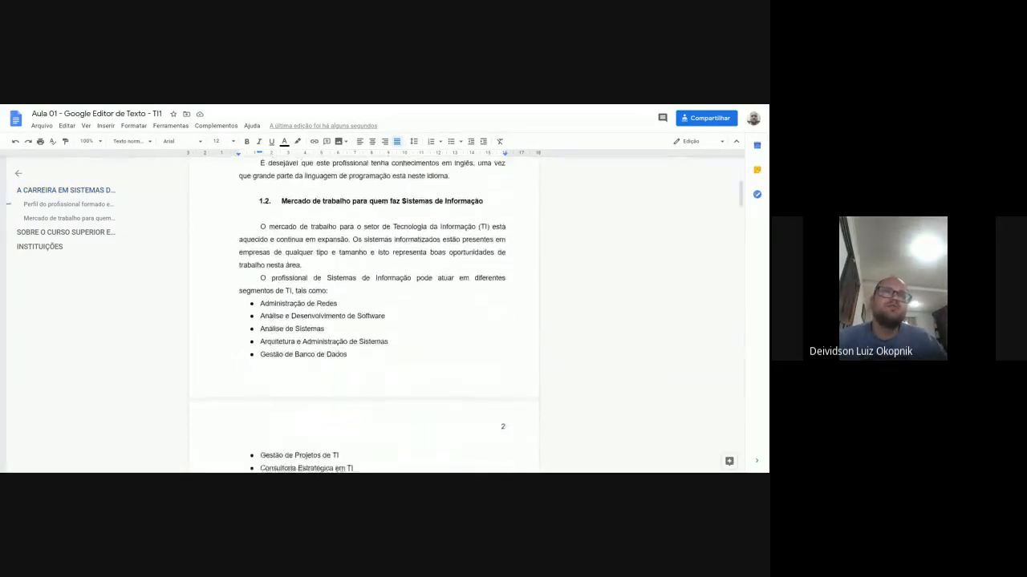
{"action": "left_click", "coordinate": [374, 305]}
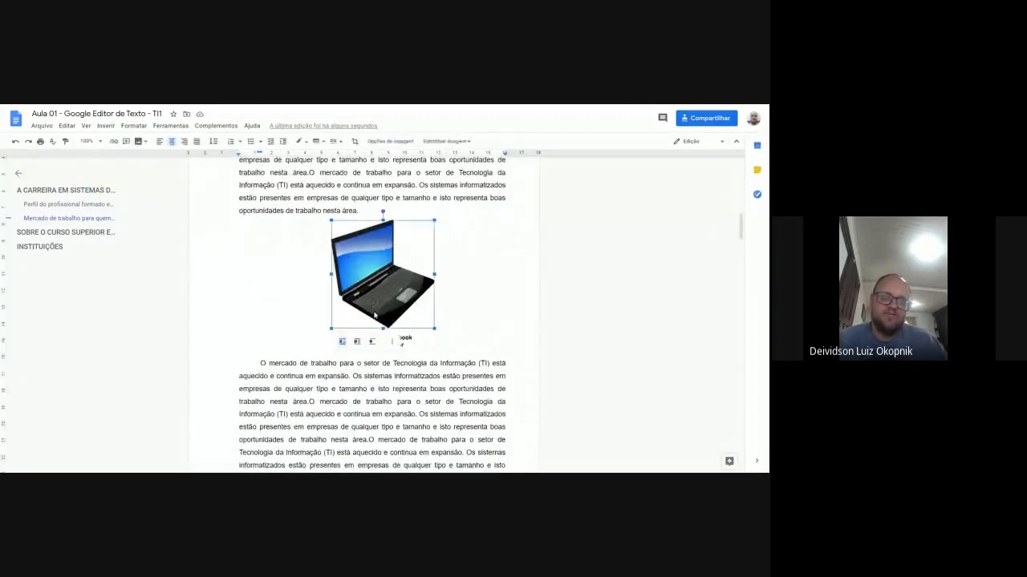
{"action": "left_click", "coordinate": [409, 345]}
{"action": "left_click_drag", "start_coordinate": [405, 345], "coordinate": [354, 337]}
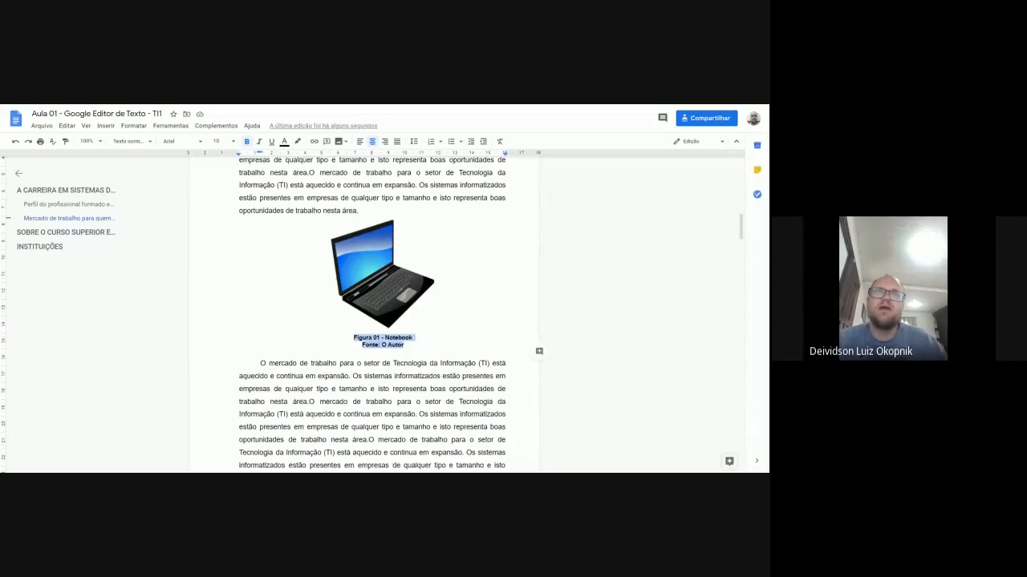
{"action": "left_click", "coordinate": [363, 344]}
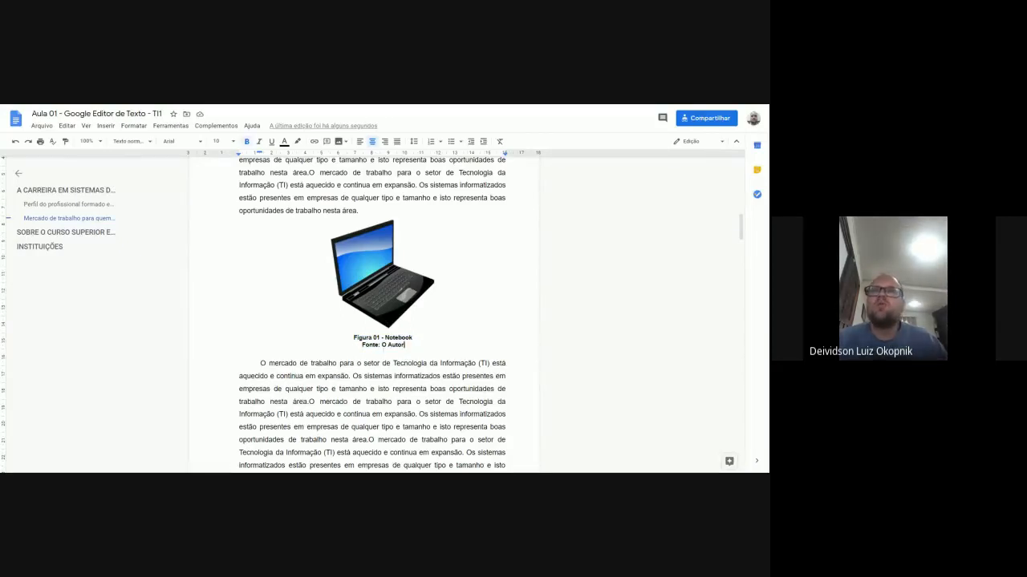
{"action": "left_click_drag", "start_coordinate": [385, 337], "coordinate": [412, 338]}
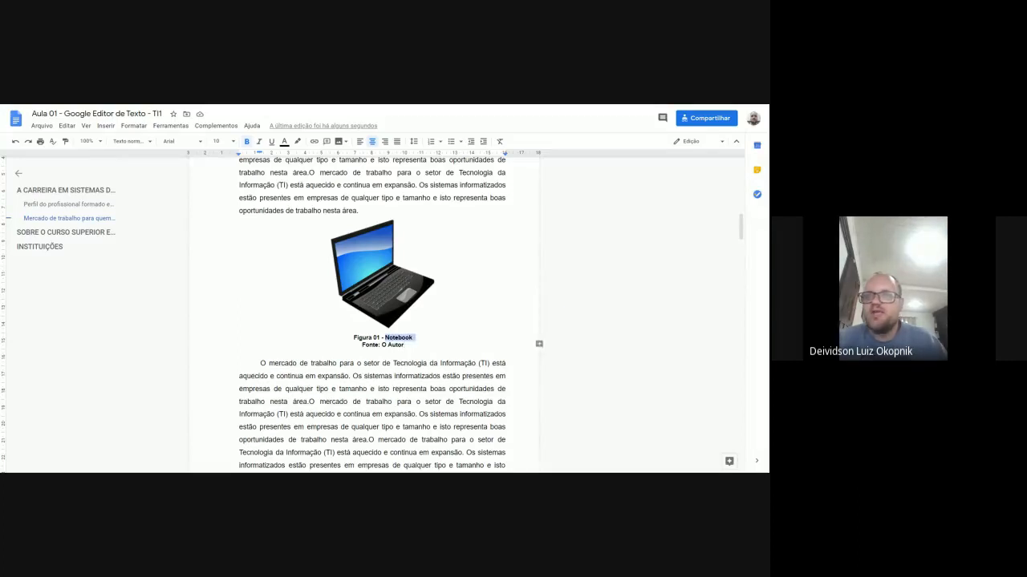
{"action": "left_click", "coordinate": [413, 337]}
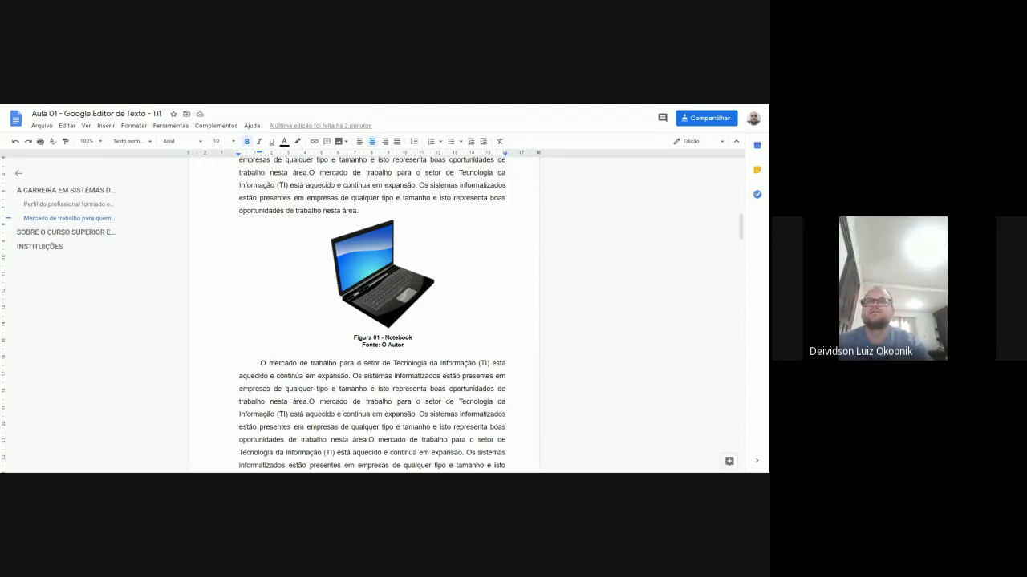
Check the paragraph styles of the heading "A CARREIRA EM SISTEMAS DE INFORMAÇÃO" and of subheading 1.1 without applying another style.
{"action": "left_click", "coordinate": [48, 190]}
{"action": "left_click", "coordinate": [274, 188]}
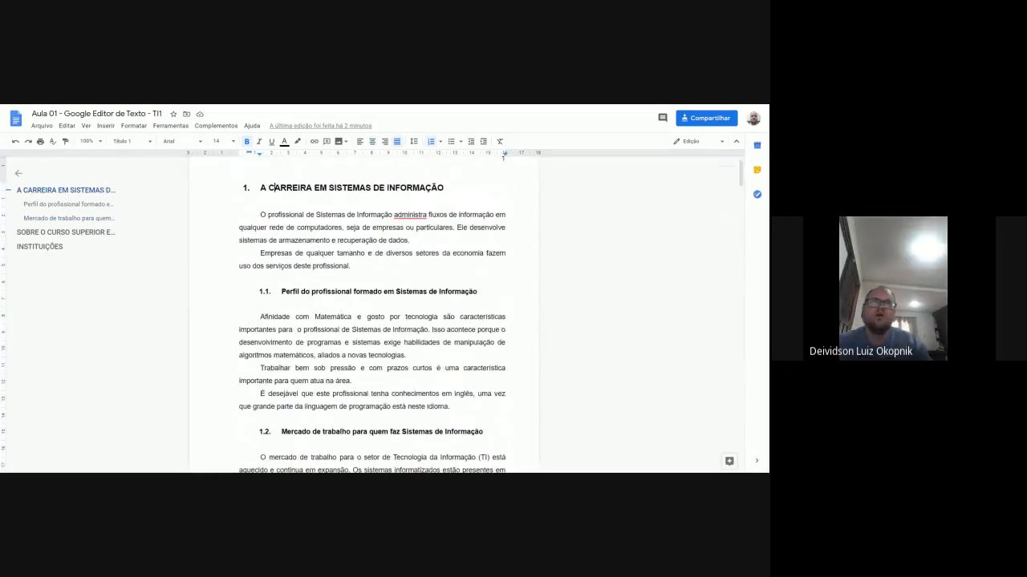
{"action": "left_click", "coordinate": [145, 142]}
{"action": "left_click", "coordinate": [337, 188]}
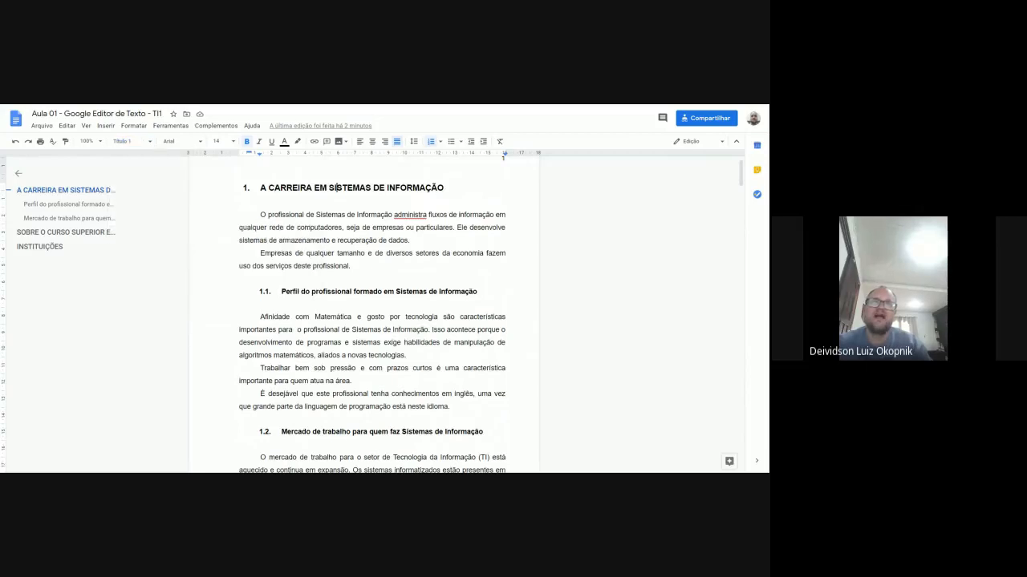
{"action": "left_click_drag", "start_coordinate": [260, 188], "coordinate": [446, 188]}
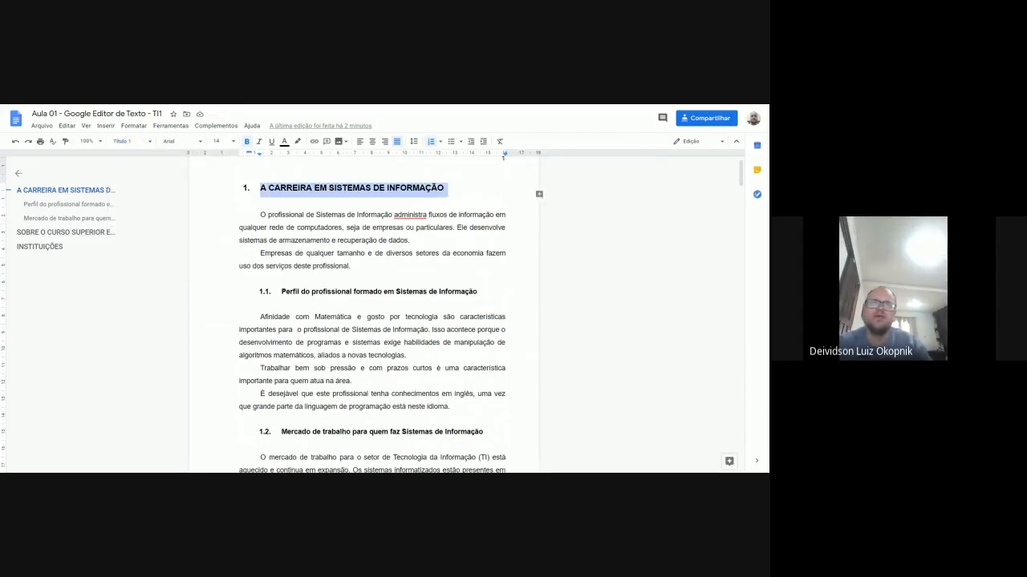
{"action": "left_click_drag", "start_coordinate": [281, 292], "coordinate": [480, 291]}
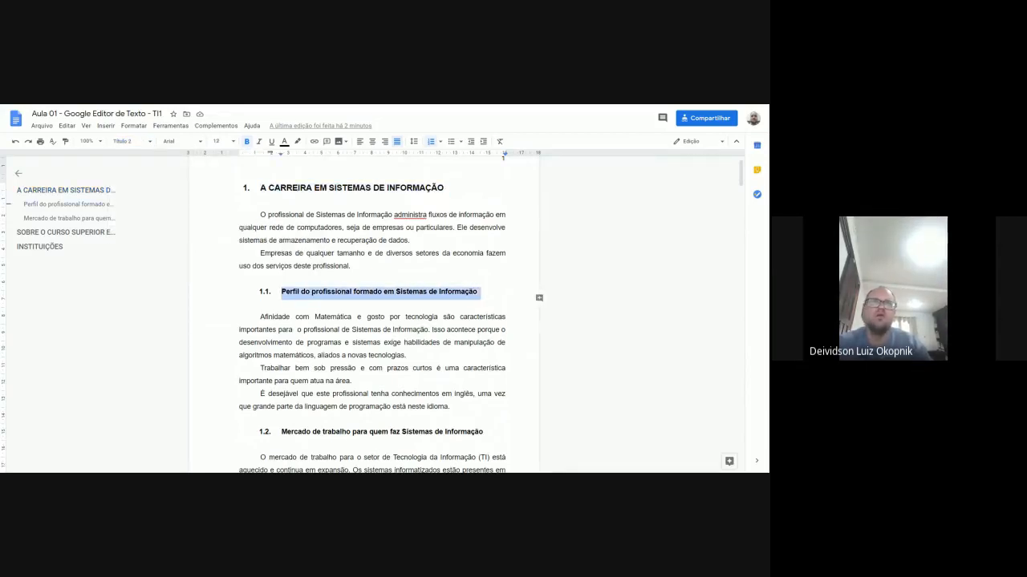
{"action": "left_click", "coordinate": [414, 292]}
{"action": "left_click", "coordinate": [132, 141]}
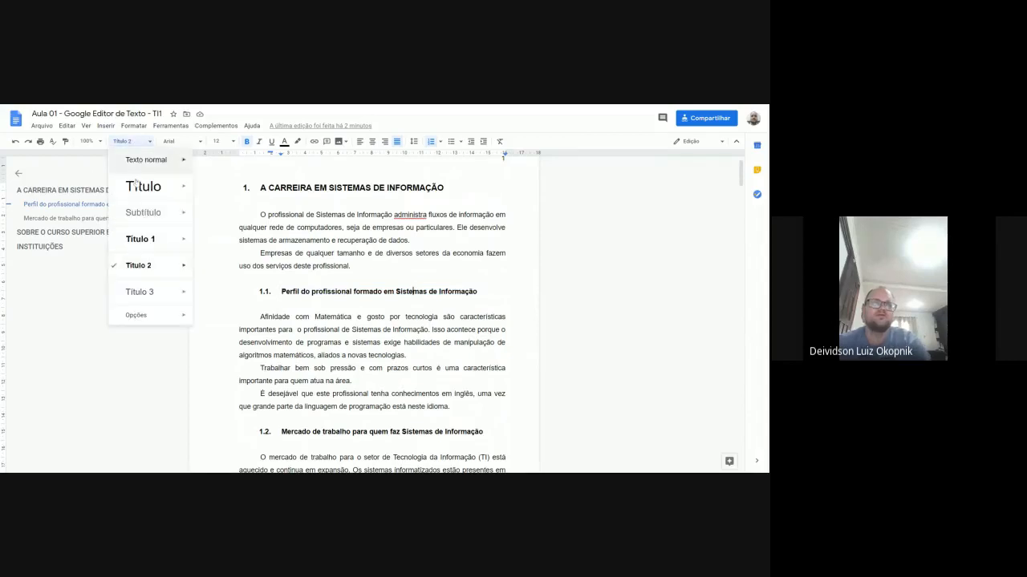
{"action": "left_click", "coordinate": [479, 268]}
Return to the notebook image on page 2 and highlight it together with its caption and source line.
{"action": "scroll", "coordinate": [479, 272], "scroll_direction": "down", "scroll_amount": 1}
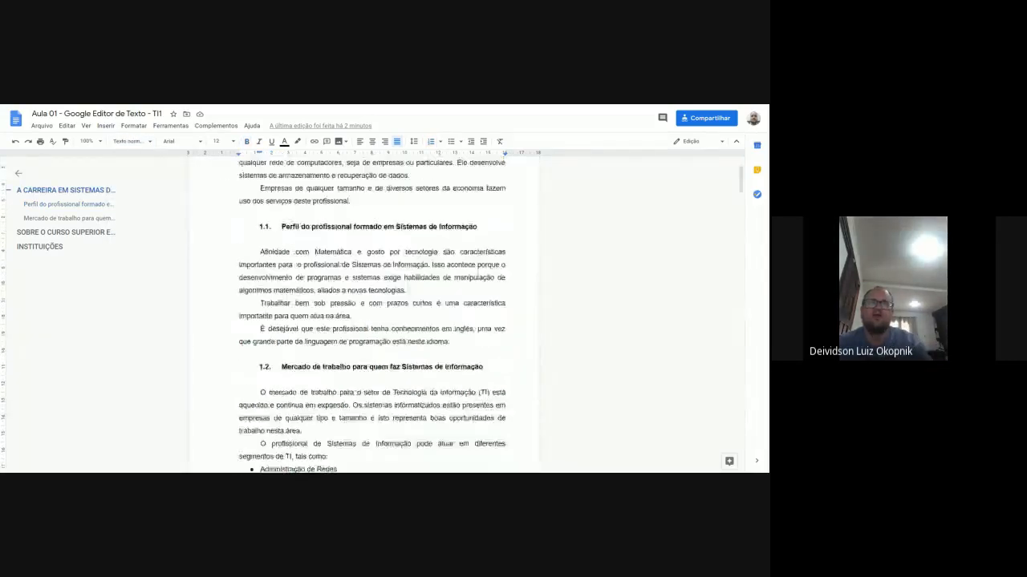
{"action": "scroll", "coordinate": [479, 272], "scroll_direction": "down", "scroll_amount": 10}
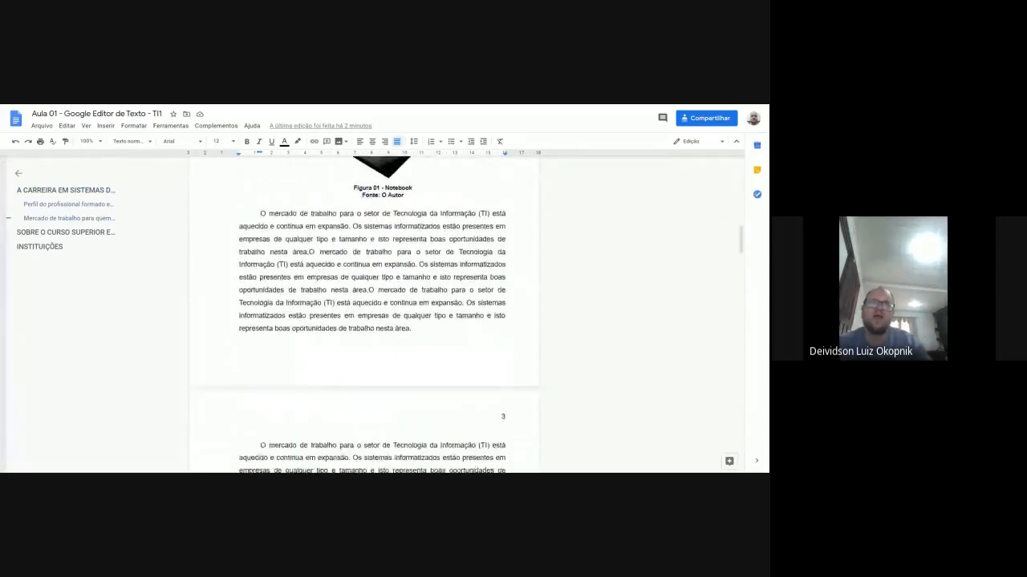
{"action": "scroll", "coordinate": [405, 294], "scroll_direction": "up", "scroll_amount": 3}
{"action": "left_click_drag", "start_coordinate": [405, 295], "coordinate": [334, 269]}
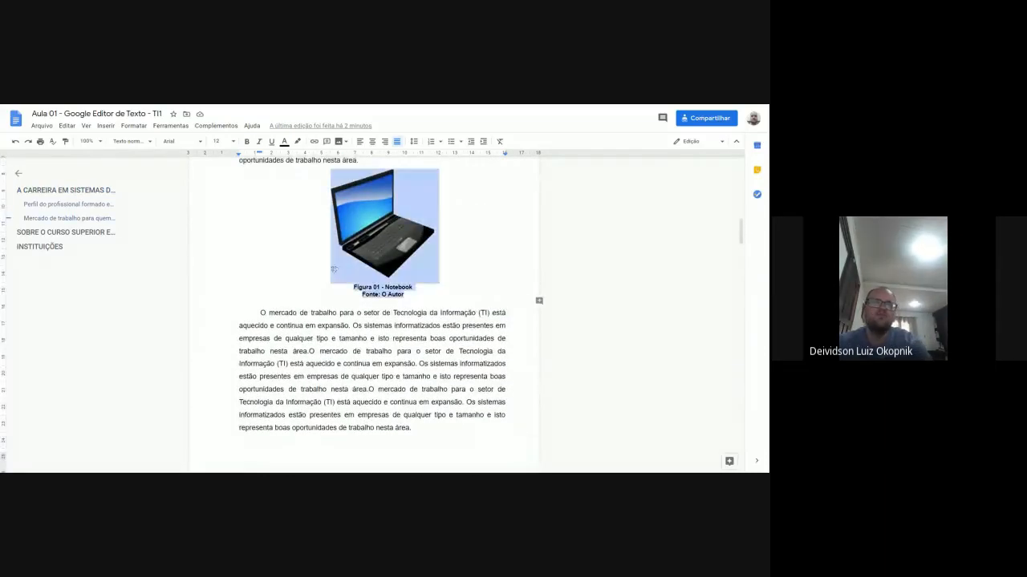
{"action": "left_click", "coordinate": [361, 241]}
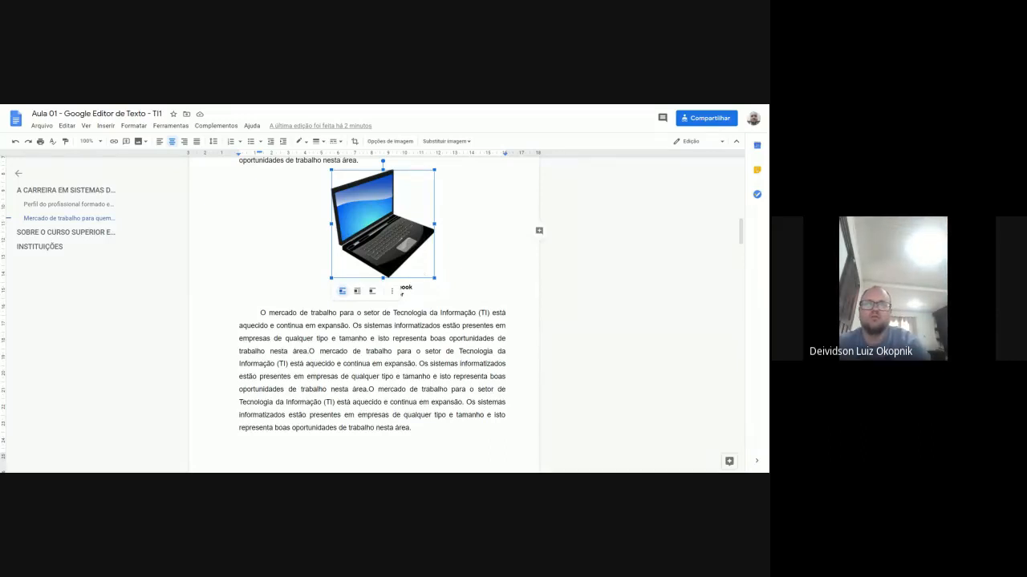
{"action": "left_click", "coordinate": [417, 288]}
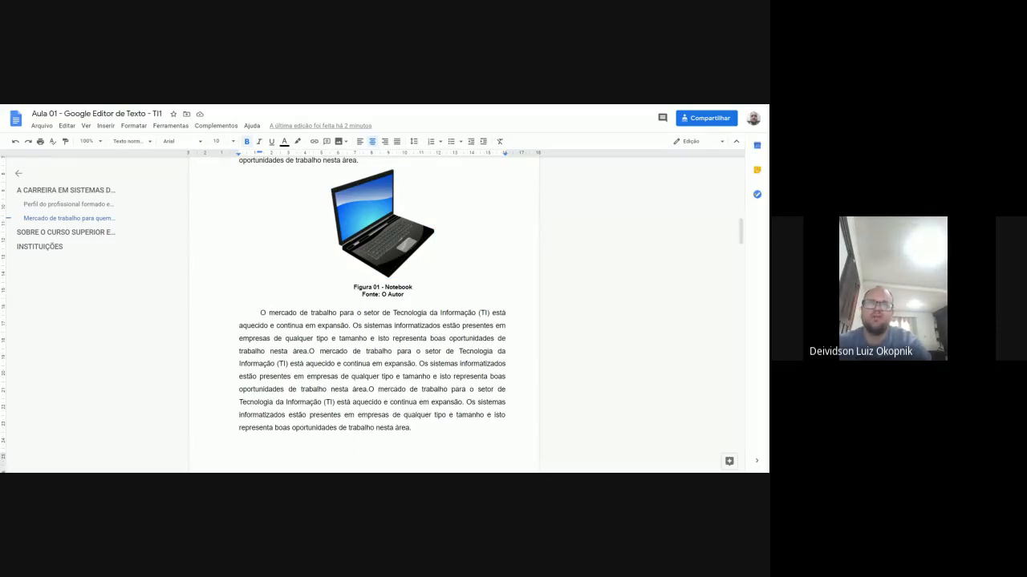
Highlight the caption "Figura 01 - Notebook", including together with the image above it, and clear the selection.
{"action": "left_click_drag", "start_coordinate": [354, 287], "coordinate": [399, 287]}
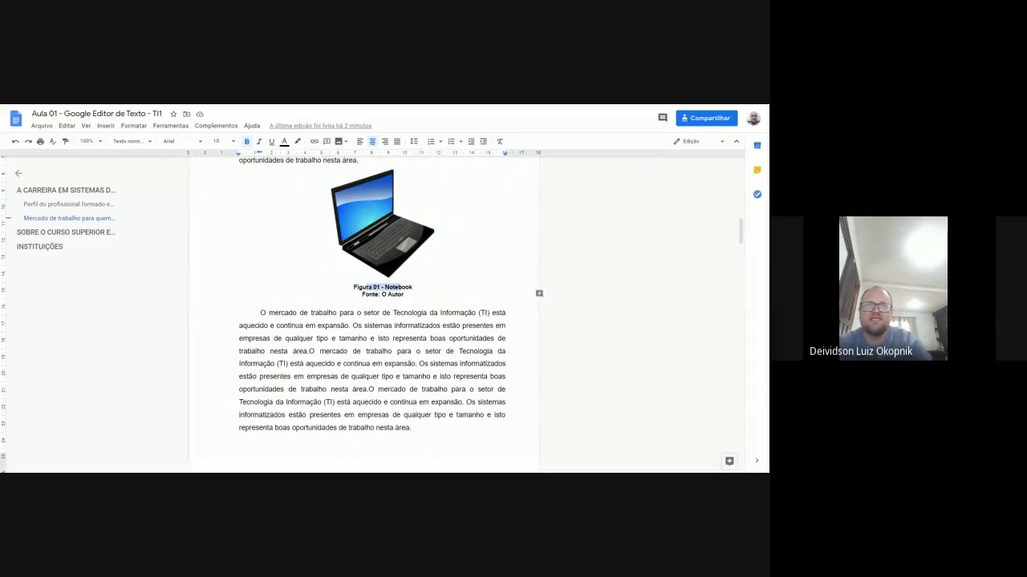
{"action": "left_click", "coordinate": [366, 253]}
{"action": "left_click", "coordinate": [413, 288]}
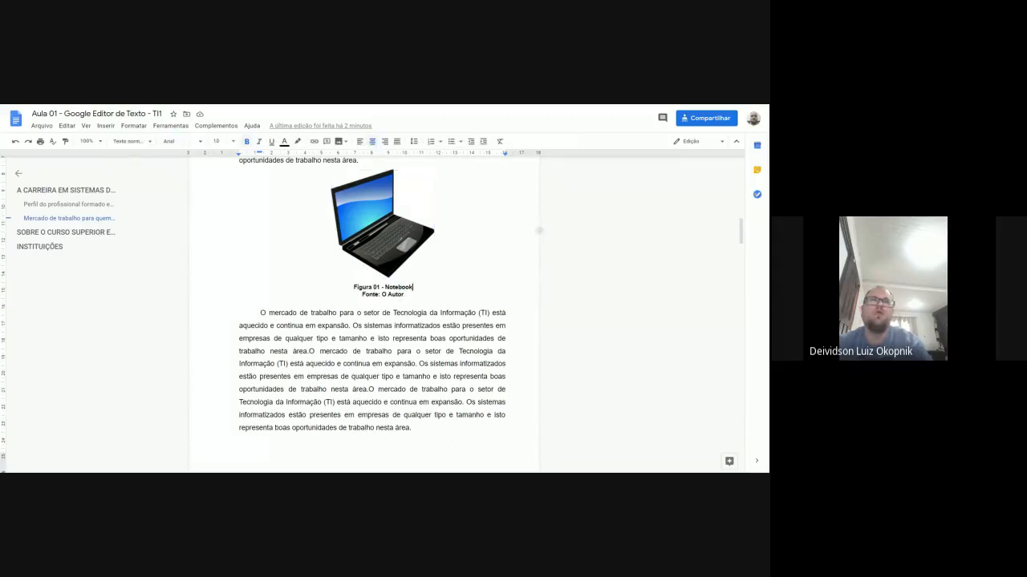
{"action": "left_click_drag", "start_coordinate": [413, 288], "coordinate": [359, 261]}
{"action": "left_click", "coordinate": [414, 288]}
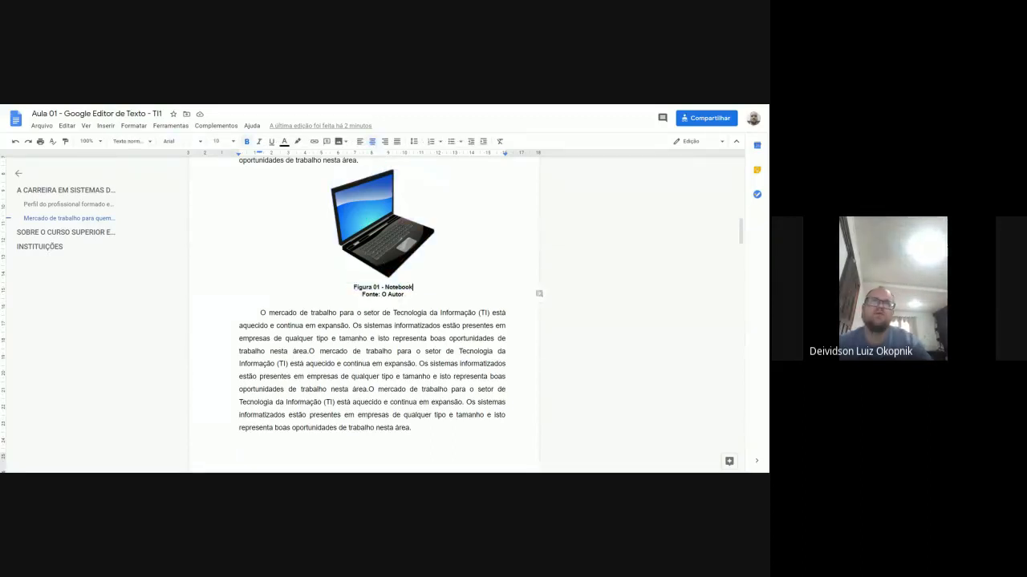
{"action": "left_click_drag", "start_coordinate": [353, 287], "coordinate": [359, 256]}
{"action": "left_click", "coordinate": [413, 287]}
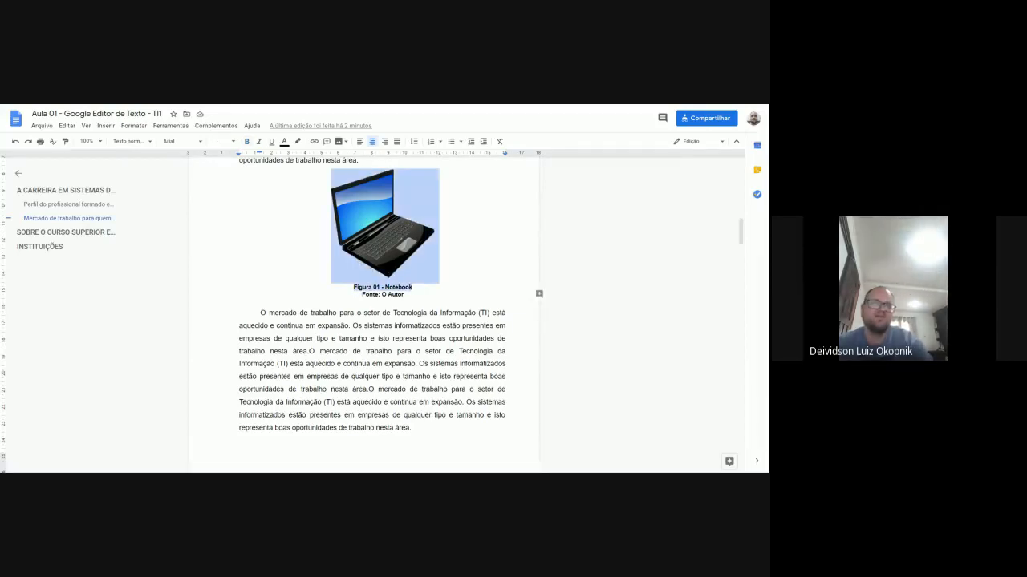
{"action": "left_click", "coordinate": [413, 287]}
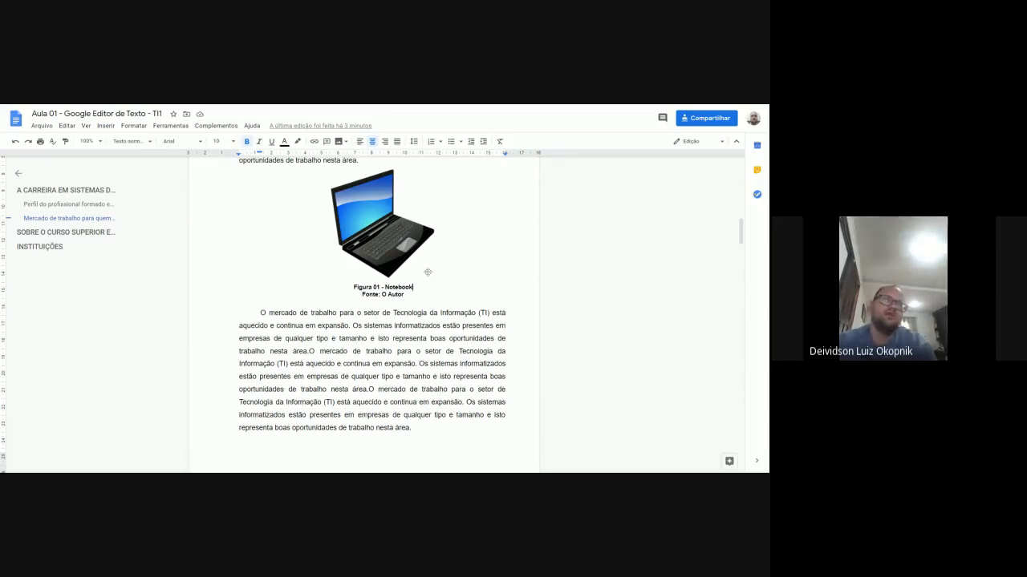
Try an extra space before "Os sistemas informatizados" in the paragraph above the notebook image, and remove it again.
{"action": "scroll", "coordinate": [415, 263], "scroll_direction": "up", "scroll_amount": 1}
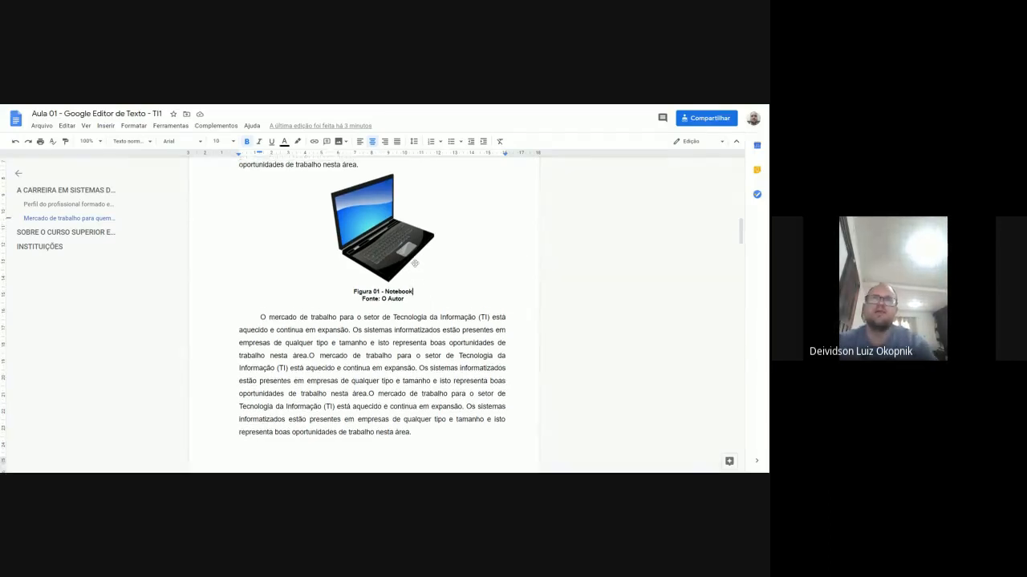
{"action": "scroll", "coordinate": [415, 263], "scroll_direction": "up", "scroll_amount": 1}
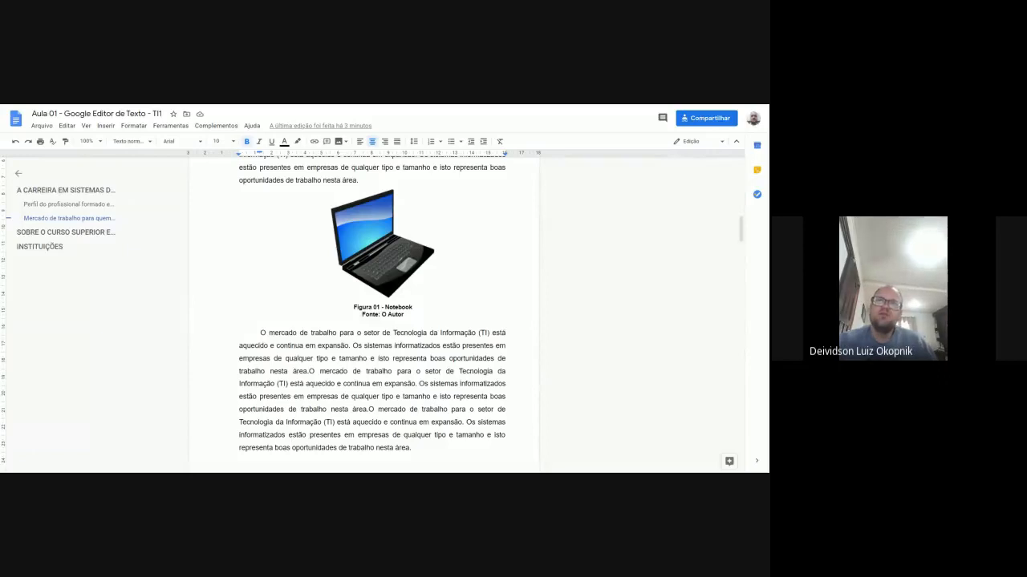
{"action": "scroll", "coordinate": [413, 259], "scroll_direction": "up", "scroll_amount": 1}
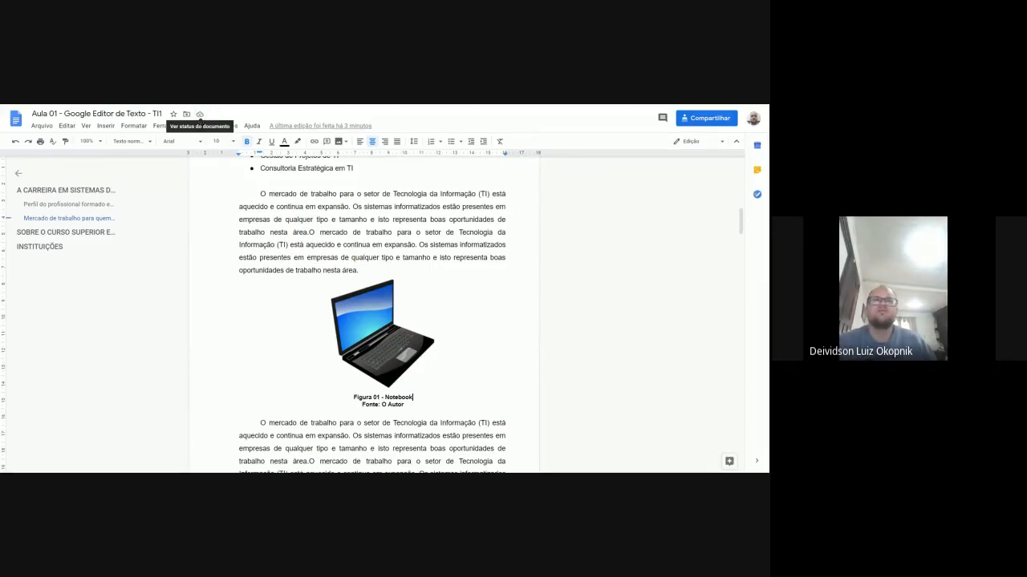
{"action": "left_click", "coordinate": [418, 245]}
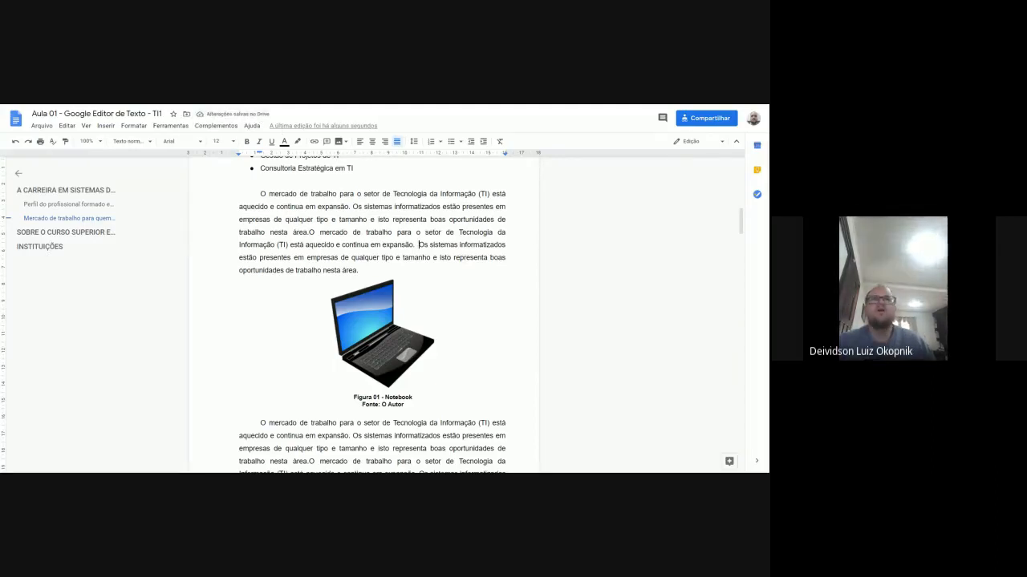
{"action": "left_click", "coordinate": [441, 232]}
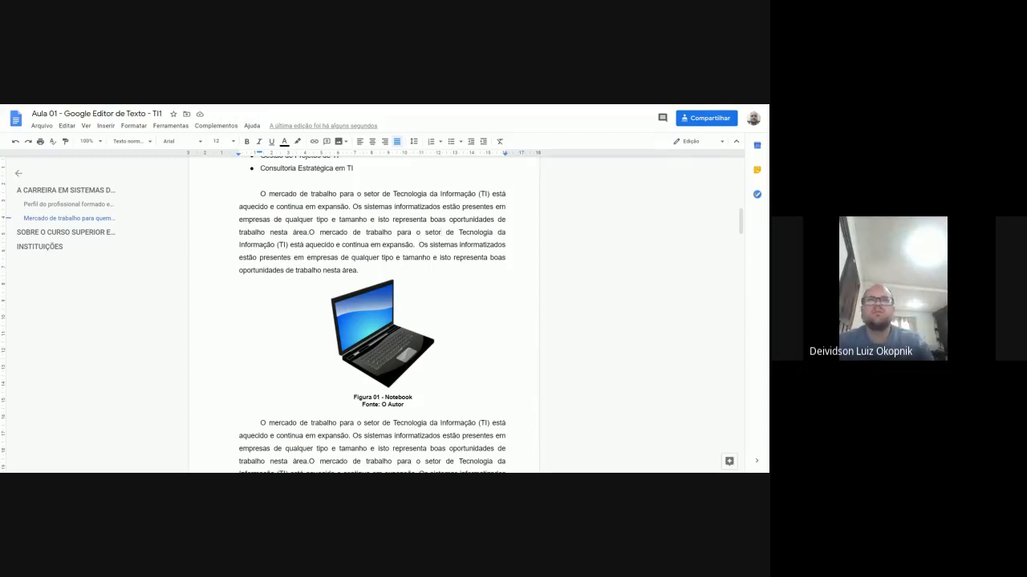
{"action": "key", "text": "BackSpace"}
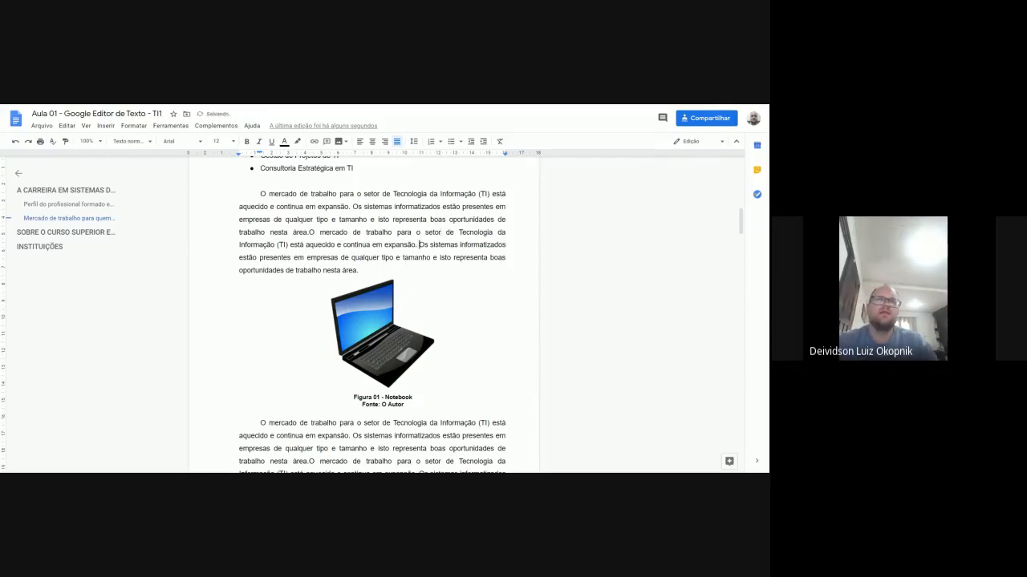